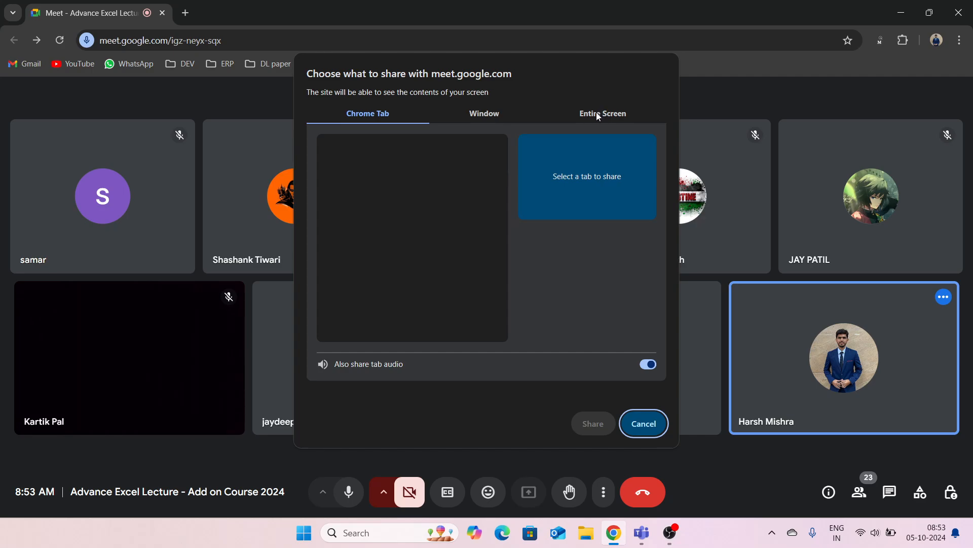
Share the entire screen with the Google Meet call.
left_click(598, 113)
left_click(408, 231)
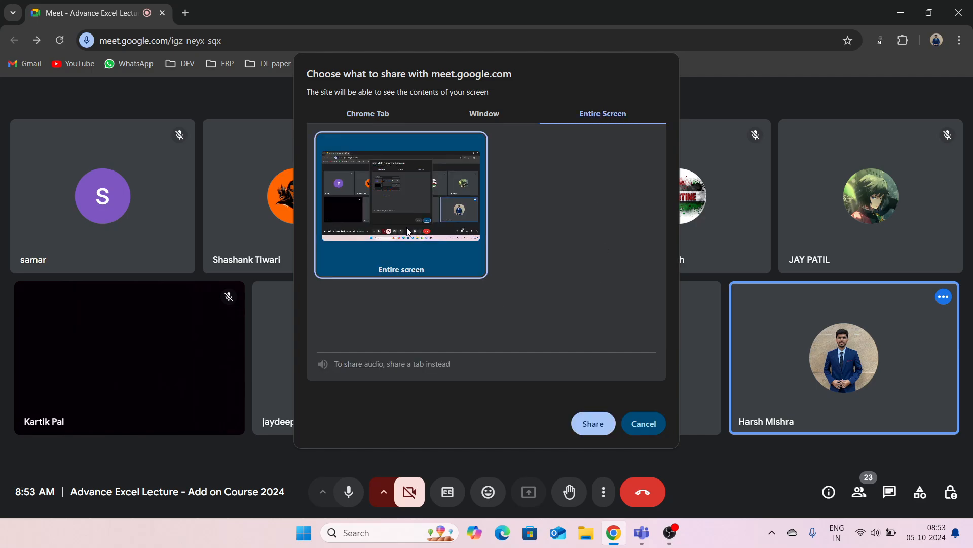
left_click(593, 424)
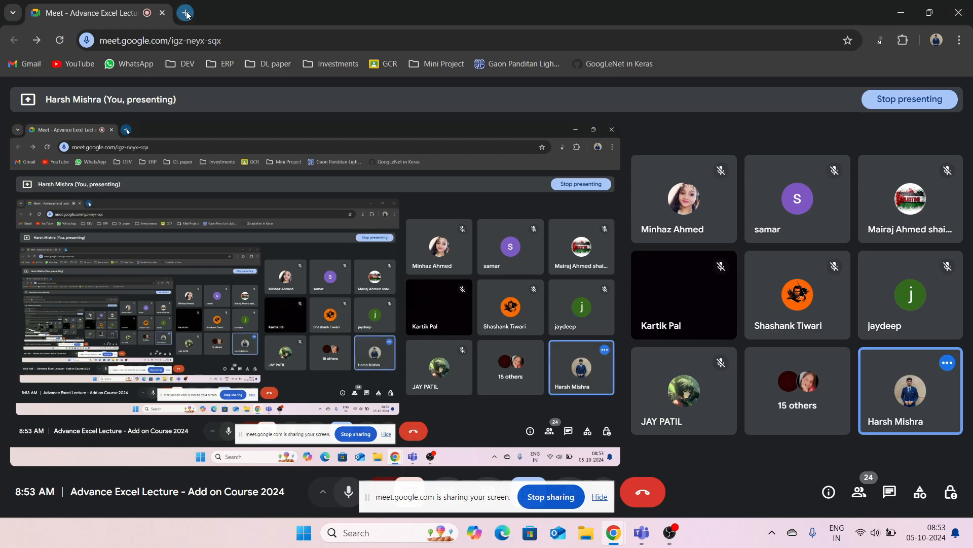
Open Canva in a new browser tab and open the Lecture 2 presentation from the recent designs.
left_click(185, 13)
type("ca")
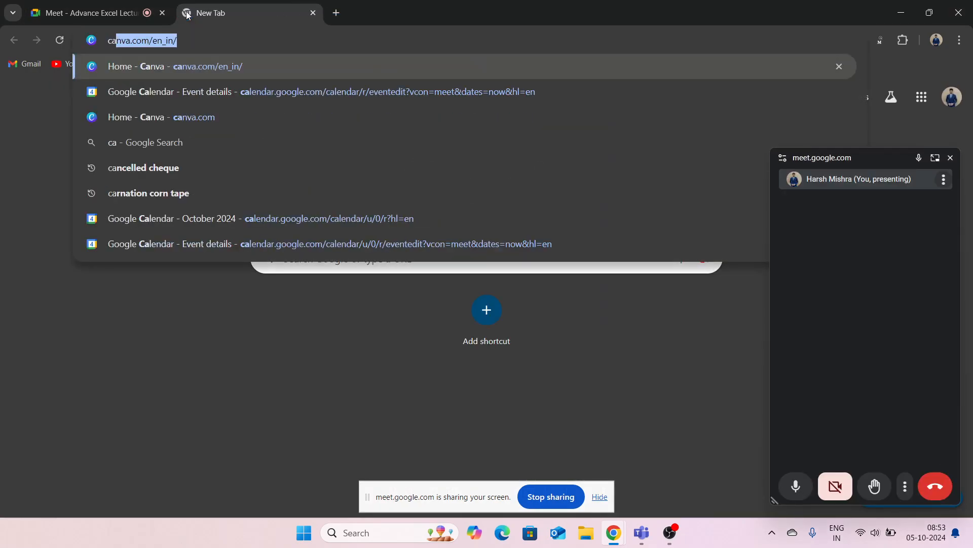
key("Return")
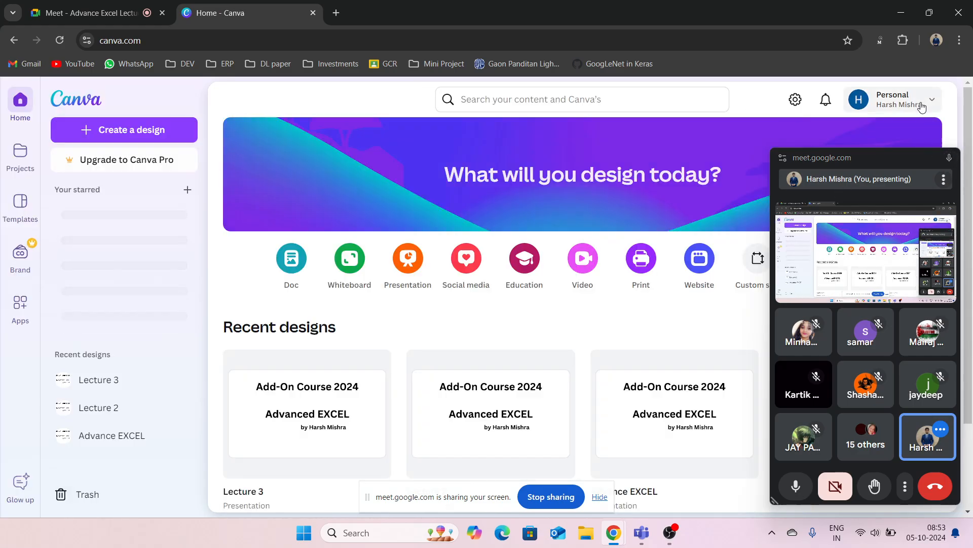
scroll(557, 404, "down", 2)
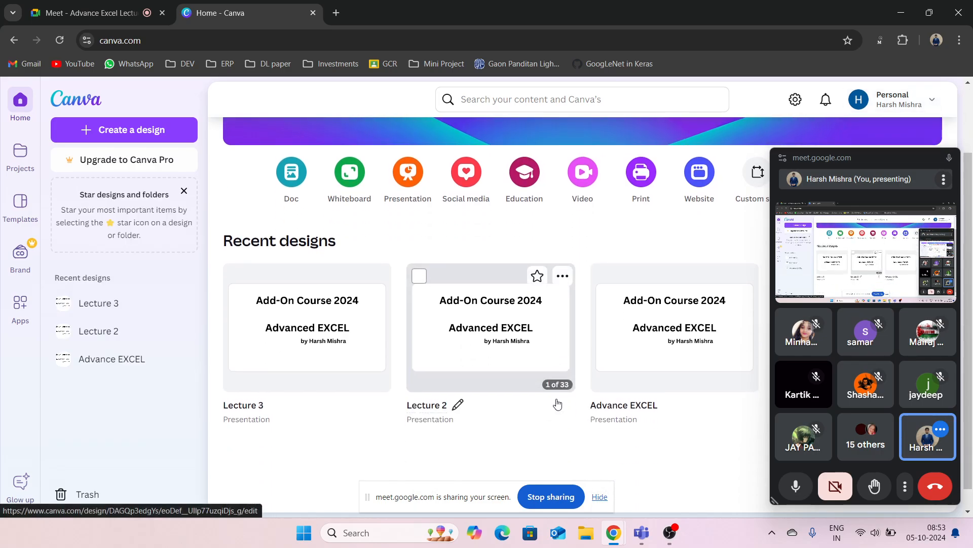
left_click(445, 353)
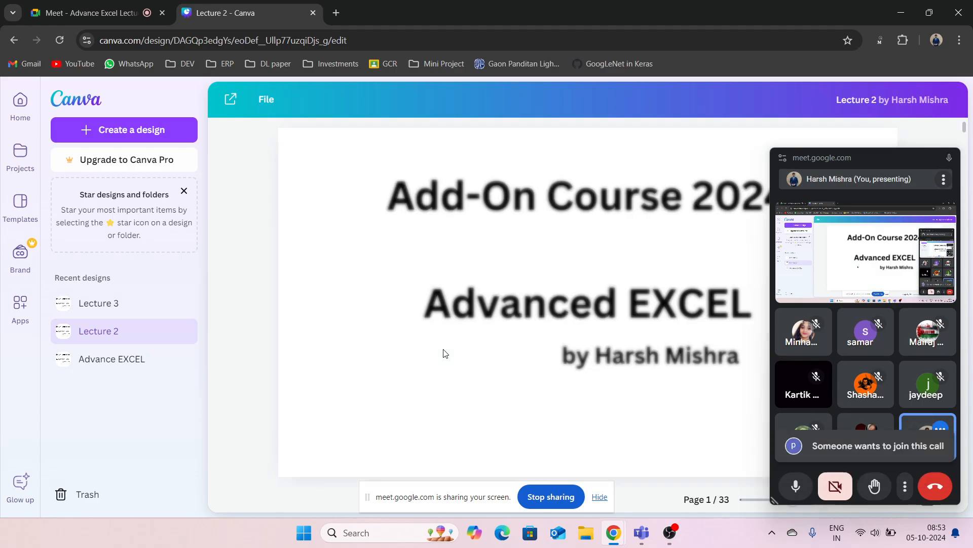
Admit the waiting participant to the Meet call and return to the Lecture 2 presentation.
left_click(70, 5)
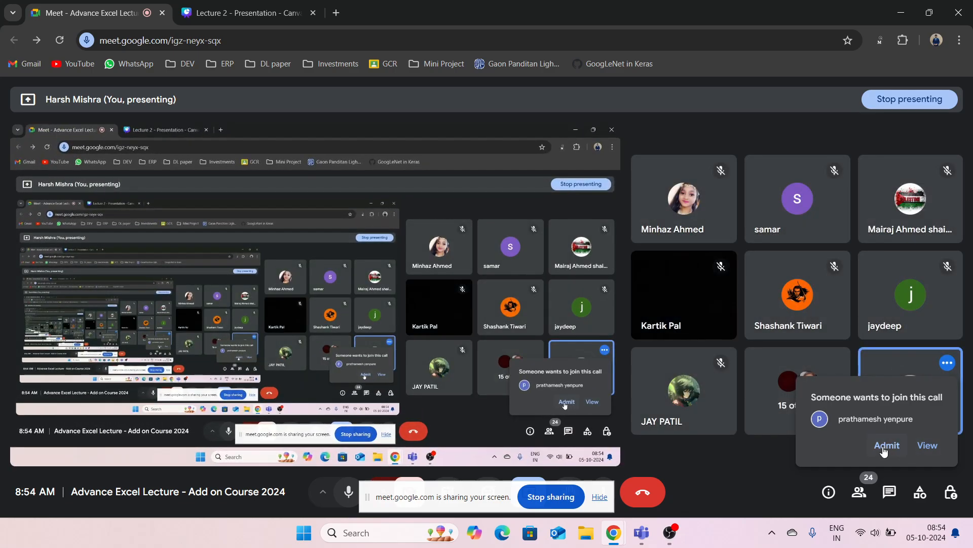
left_click(887, 445)
left_click(280, 4)
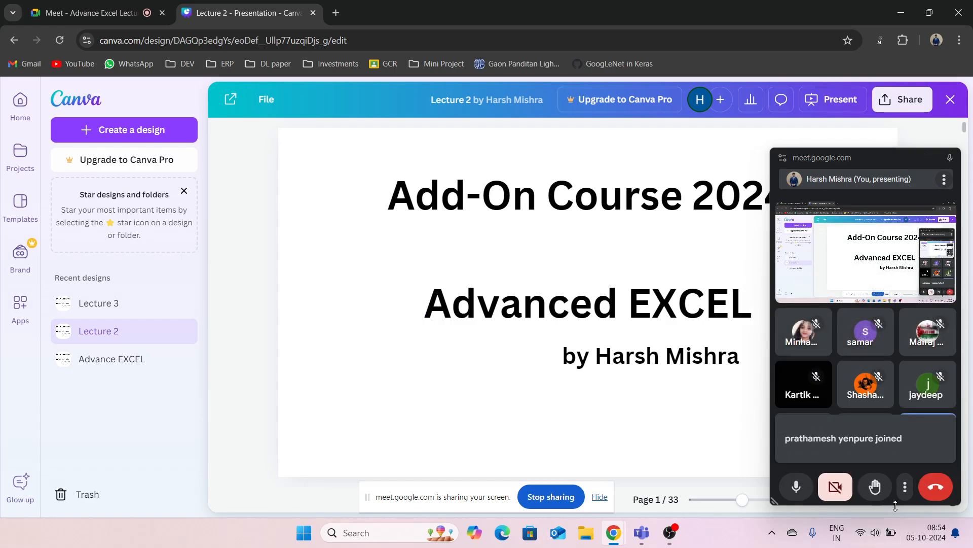
Shrink the floating Meet window to a compact height and move it up to uncover more of the slide.
left_click_drag(896, 503, 907, 290)
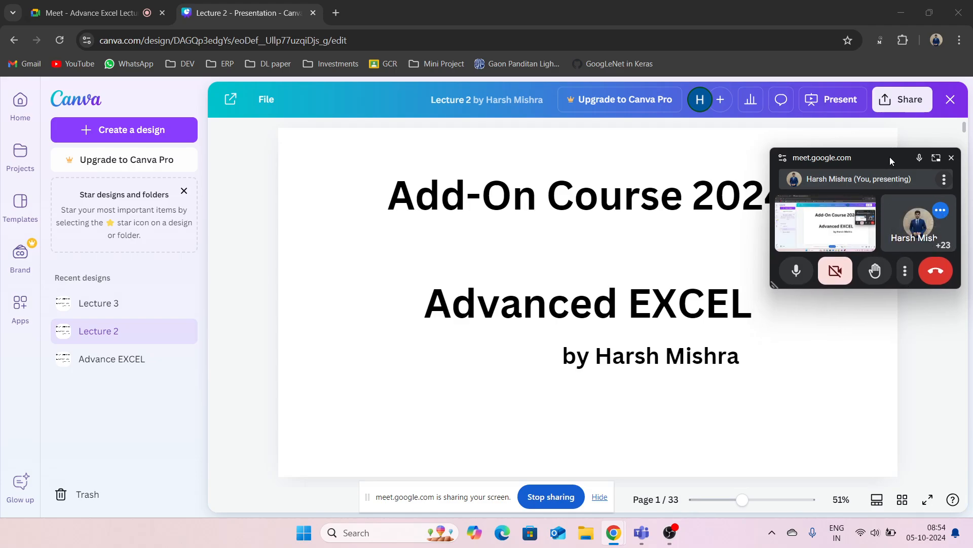
left_click_drag(889, 156, 894, 82)
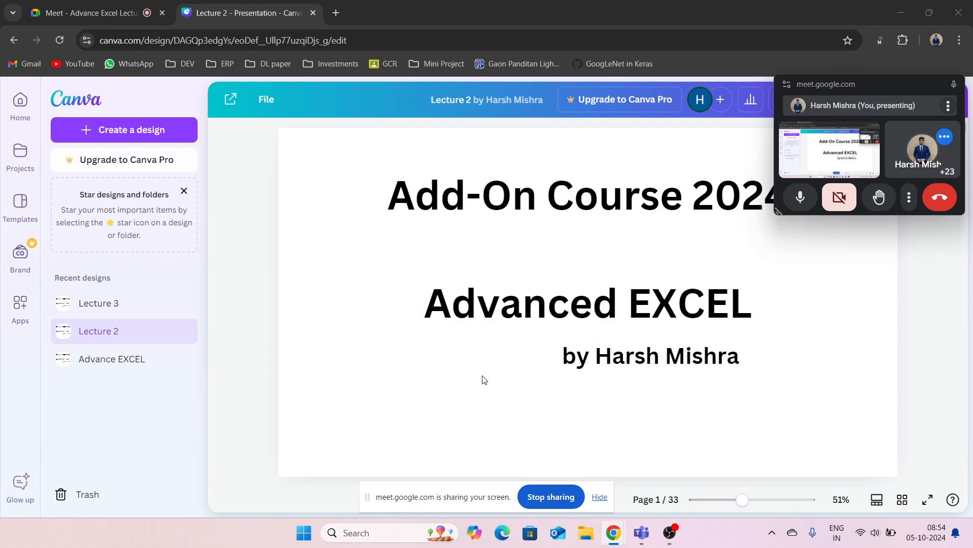
Set the presentation's zoom to 43% and hide the screen-sharing notification bar.
scroll(482, 379, "down", 15)
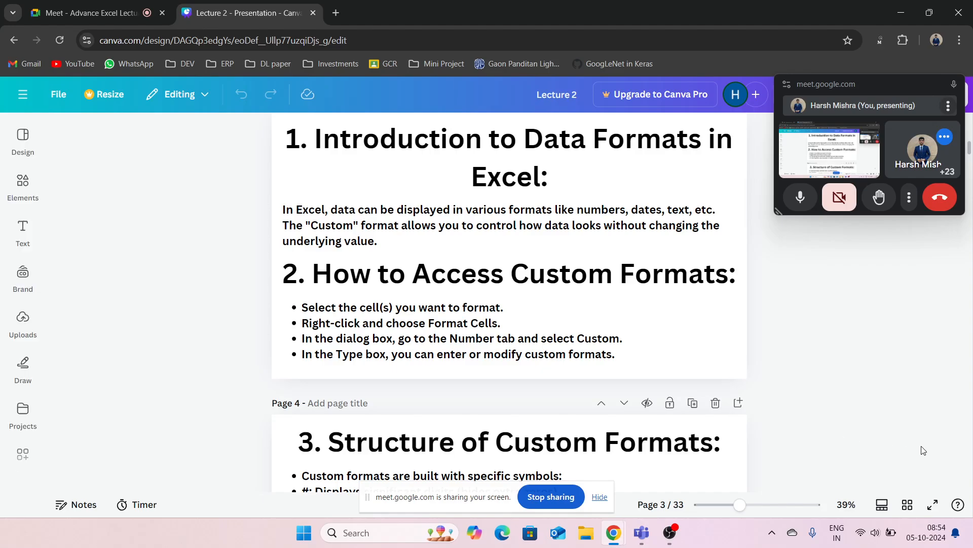
left_click(778, 505)
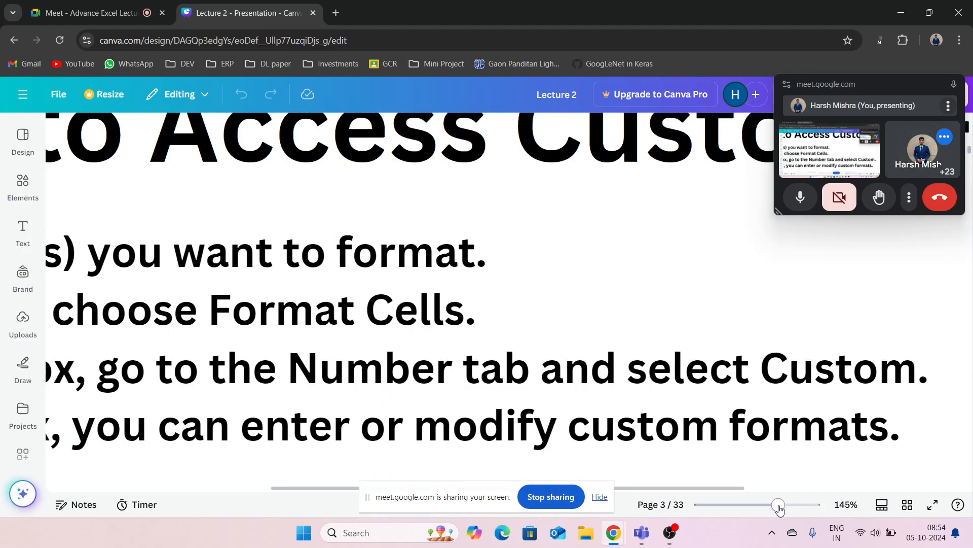
left_click(743, 505)
scroll(760, 421, "down", 10)
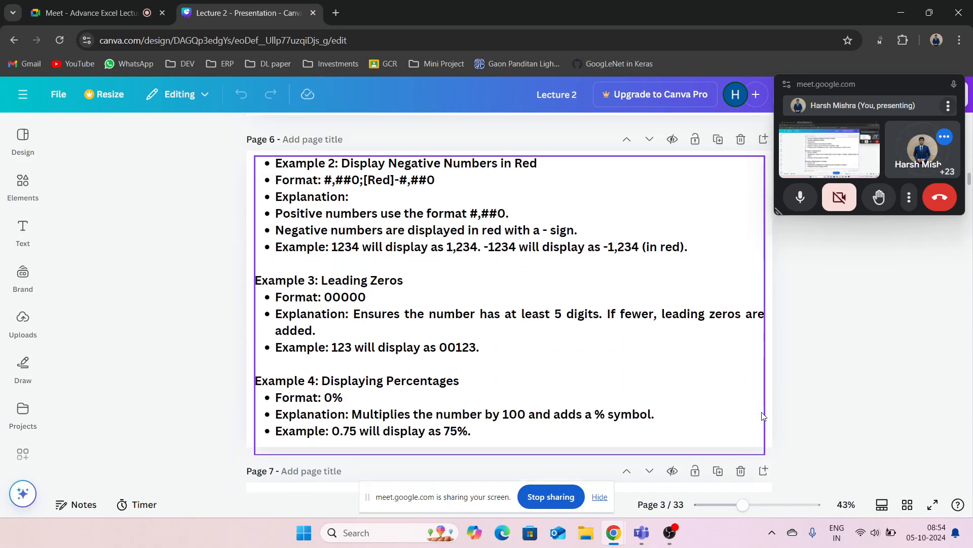
left_click(600, 498)
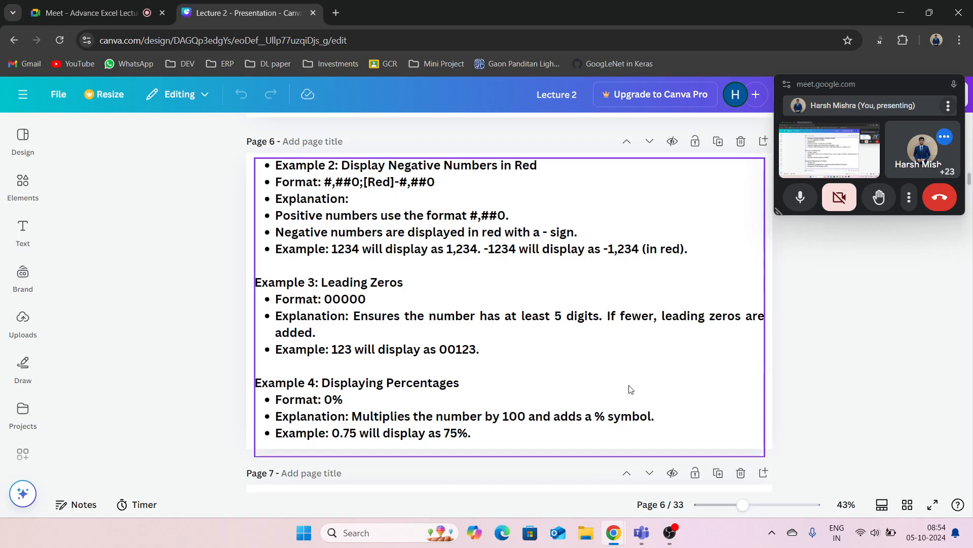
Browse the Lecture 2 slides from page 6 to the Using Slicers slide on page 28.
scroll(630, 389, "down", 20)
scroll(630, 389, "down", 20)
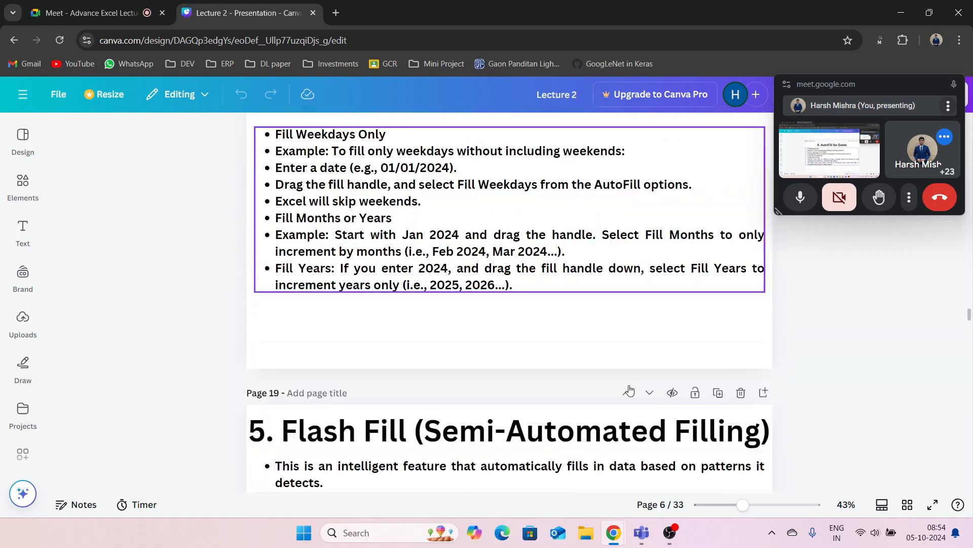
scroll(630, 388, "down", 20)
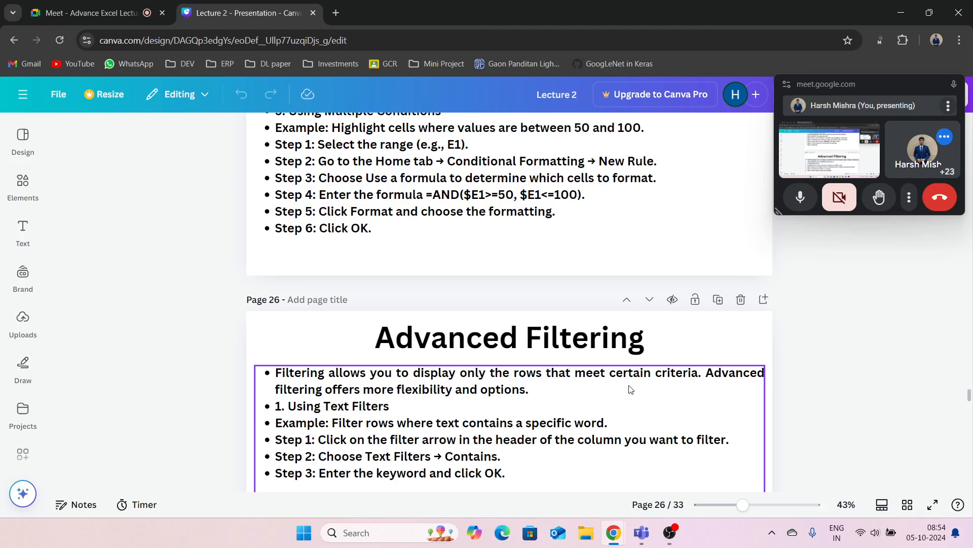
scroll(630, 389, "down", 3)
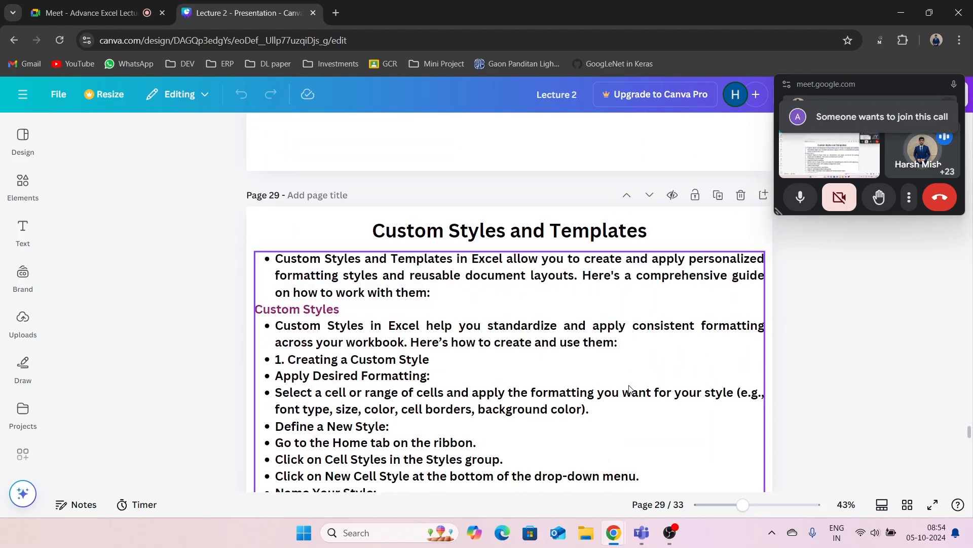
scroll(630, 389, "up", 5)
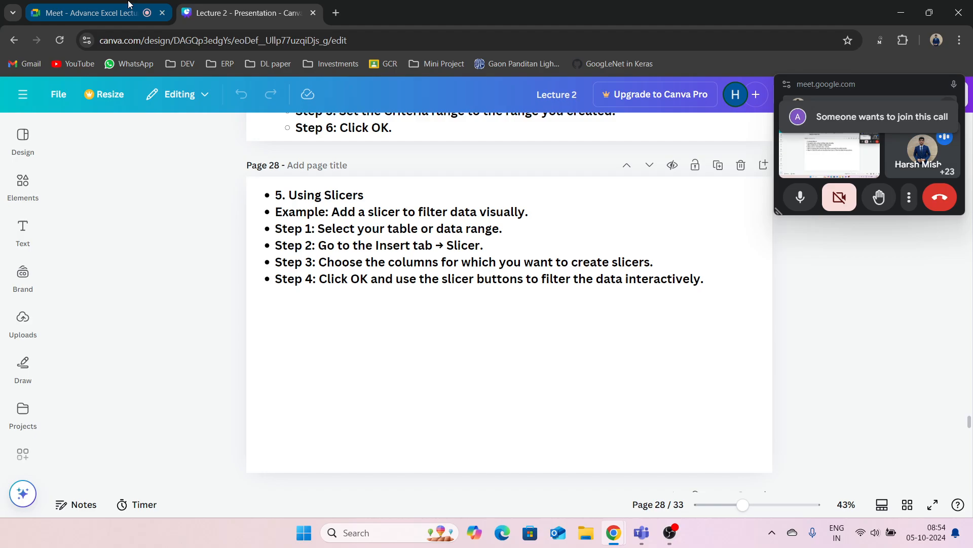
Switch back to the Meet call and admit the participant waiting to join.
left_click(128, 6)
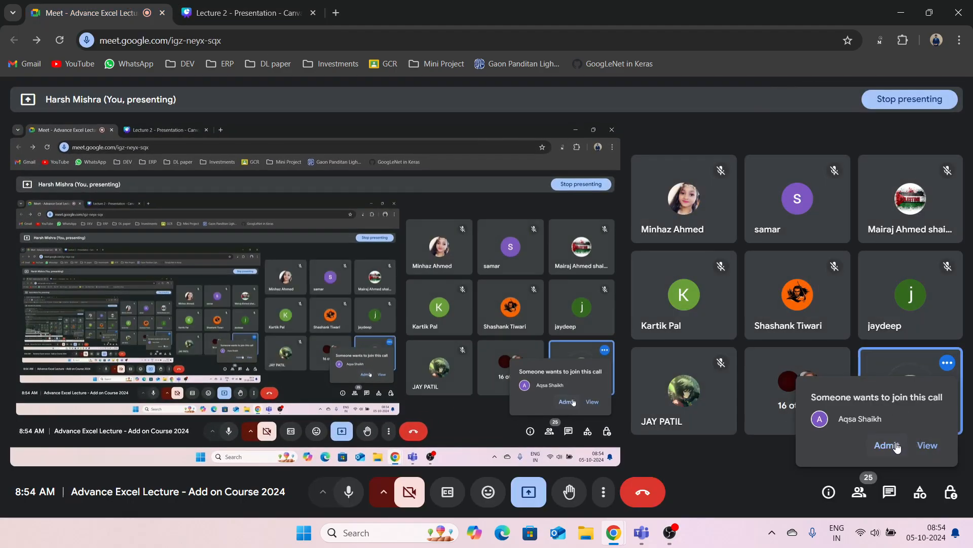
left_click(887, 445)
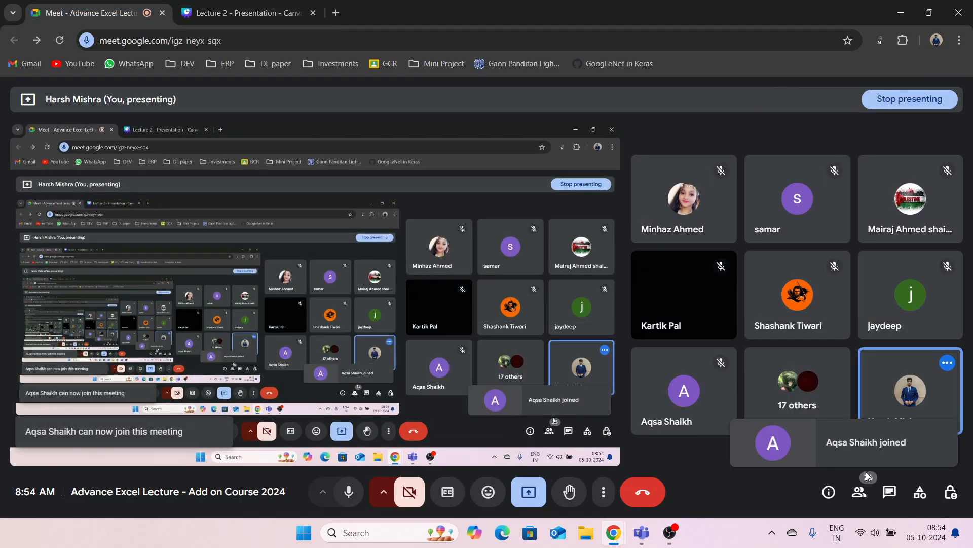
Check the in-call messages and the participant list, and open one contributor's options.
left_click(890, 491)
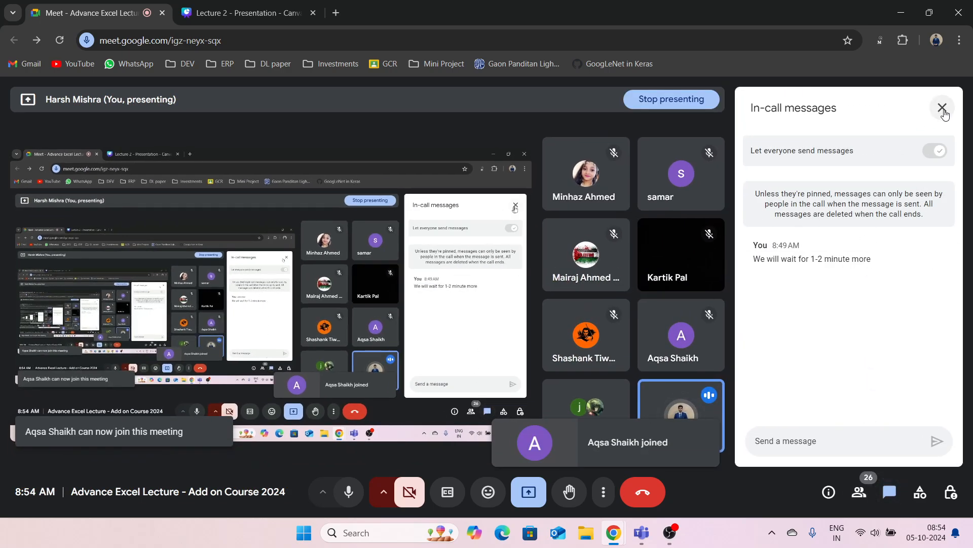
left_click(858, 496)
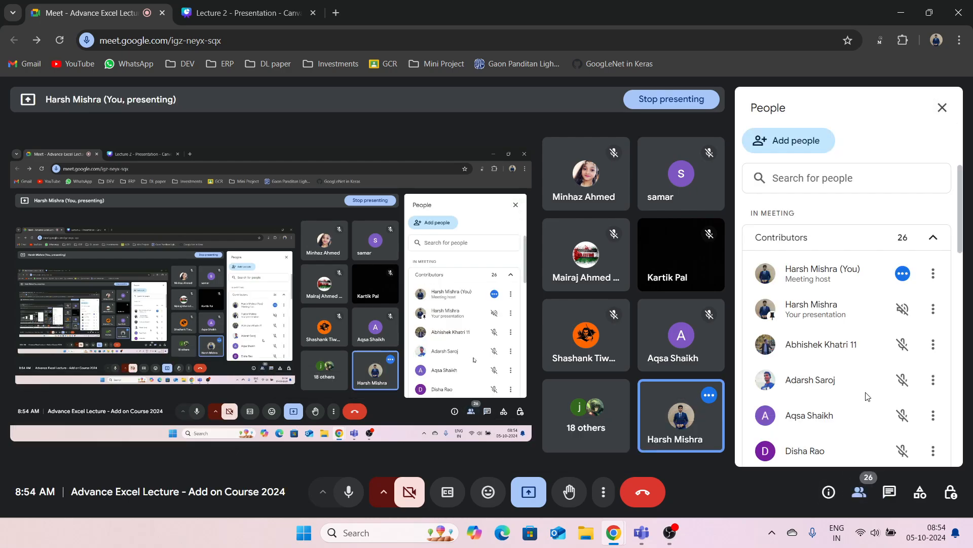
left_click(937, 349)
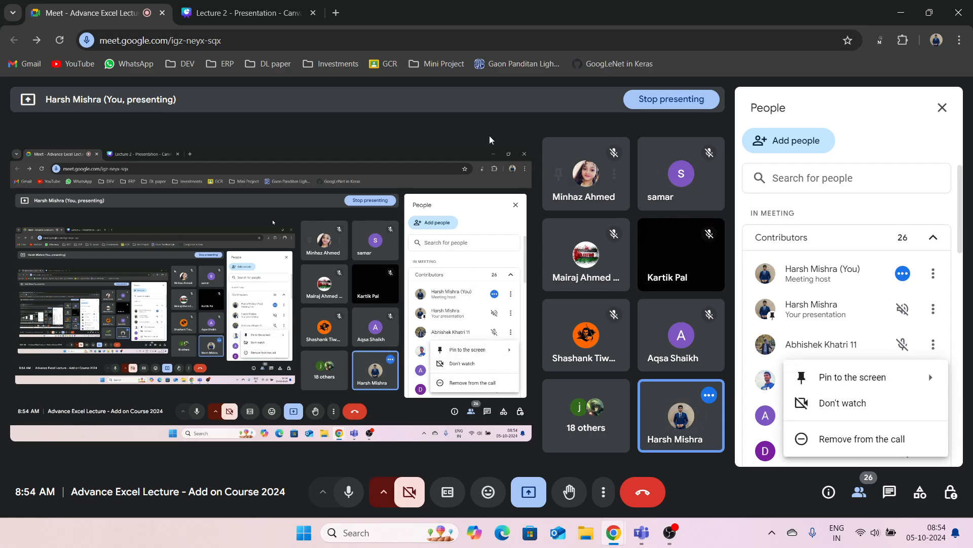
Return to Lecture 2, view the Custom Styles and Templates slide on page 29 in full screen, and exit full screen.
left_click(336, 13)
left_click(296, 6)
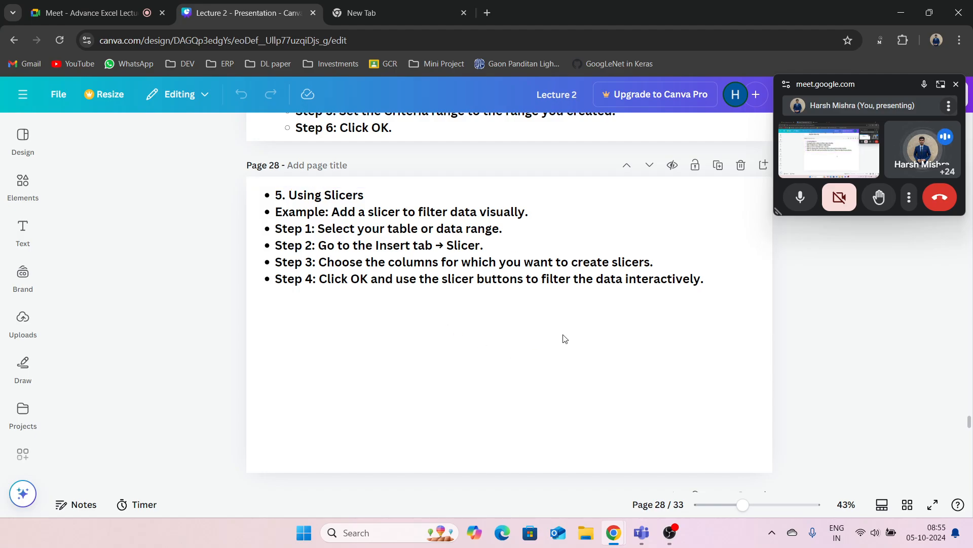
scroll(564, 339, "down", 5)
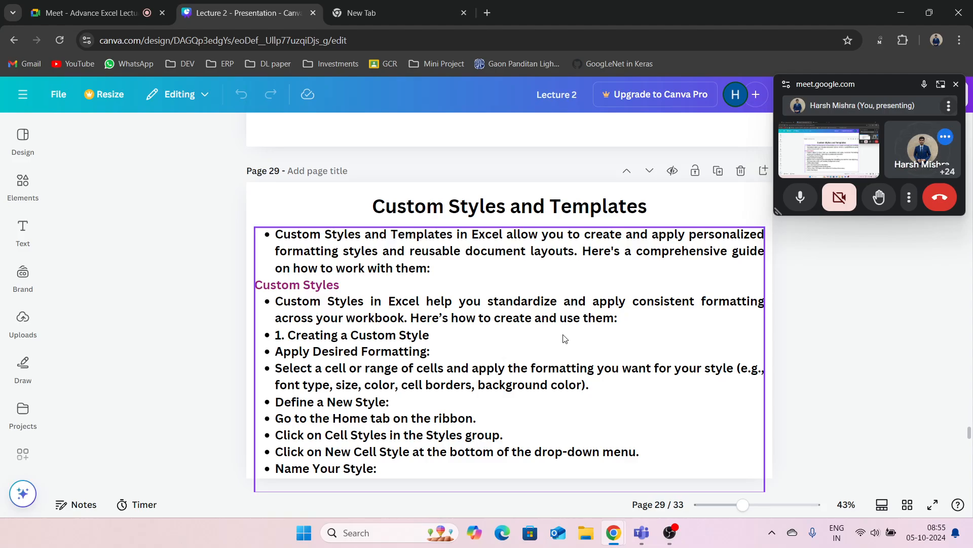
scroll(565, 339, "down", 1)
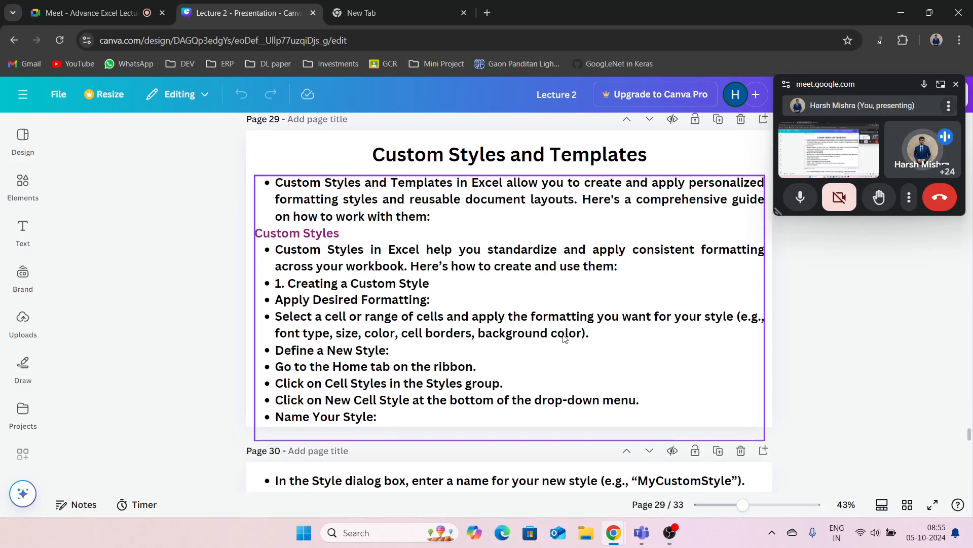
left_click(935, 508)
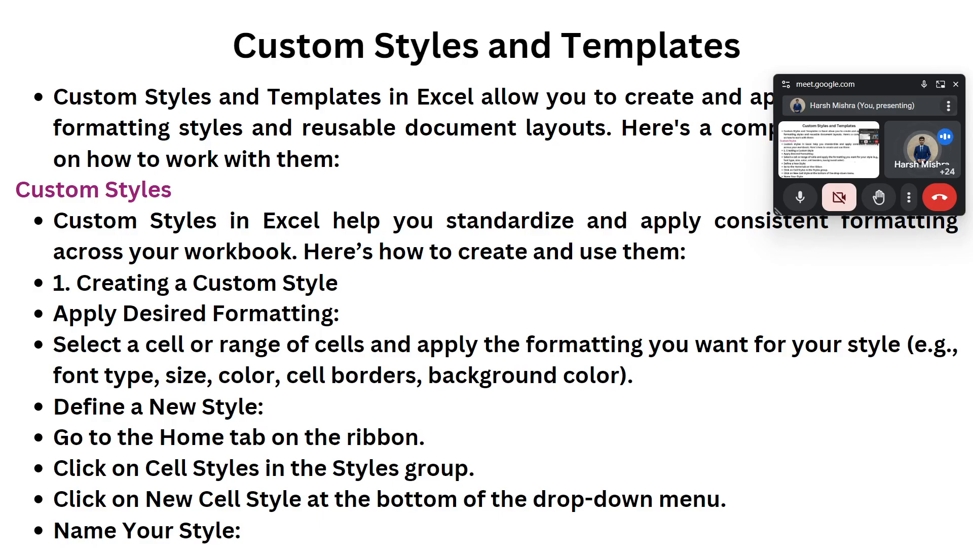
key("Escape")
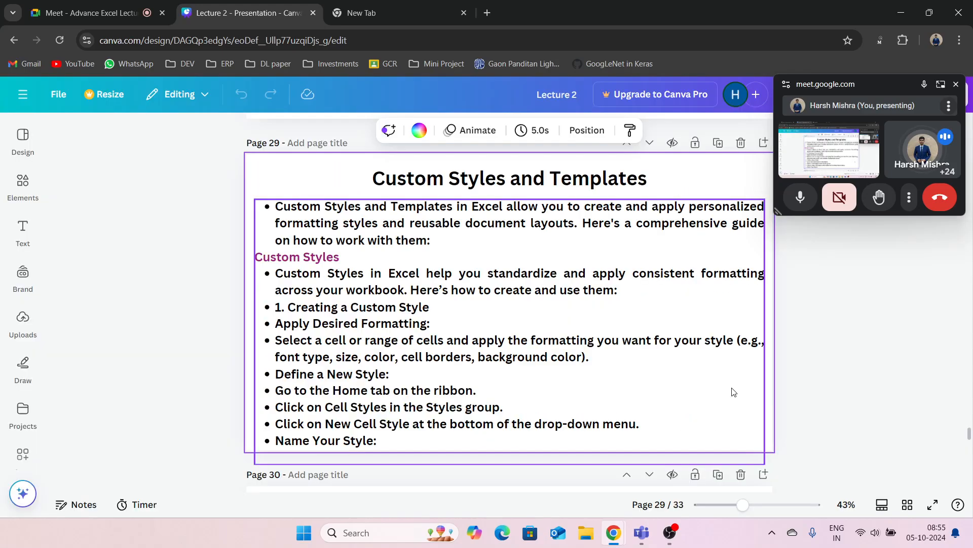
Launch Excel 2013, create a blank workbook, and dismiss the Activation Wizard.
left_click(355, 532)
type("exce")
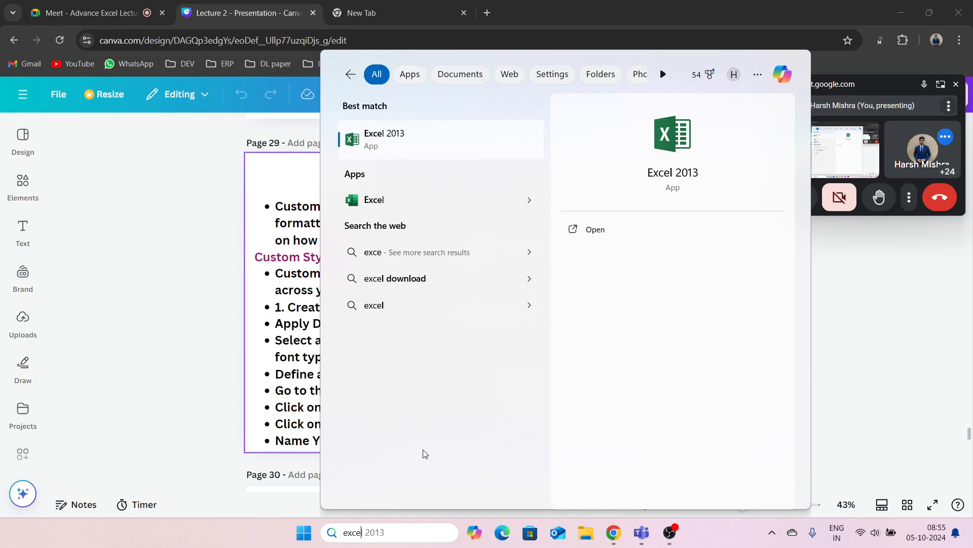
left_click(596, 229)
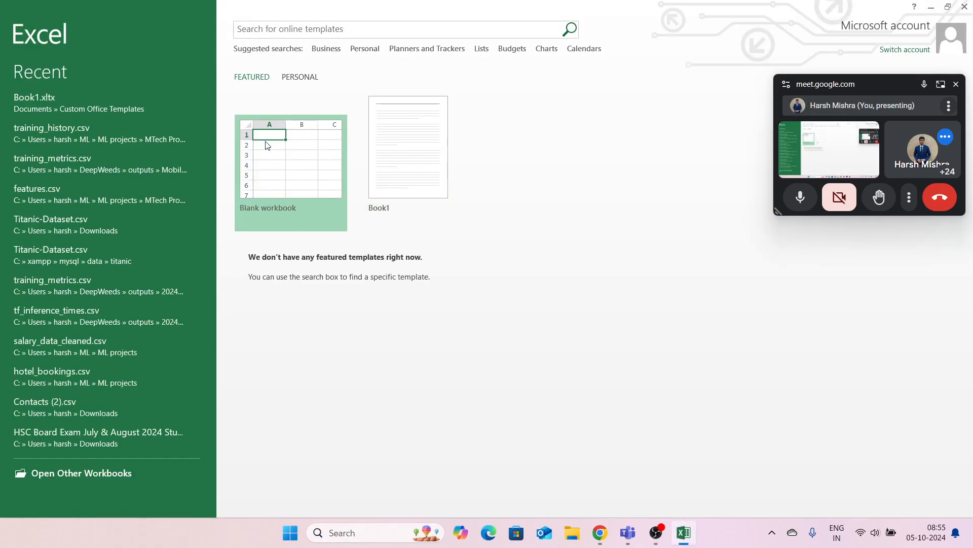
left_click(277, 161)
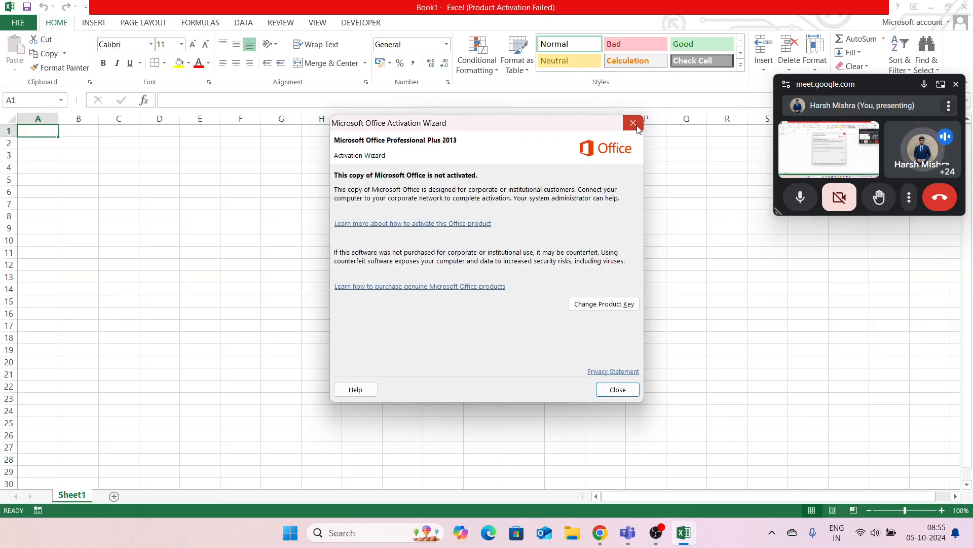
left_click(633, 123)
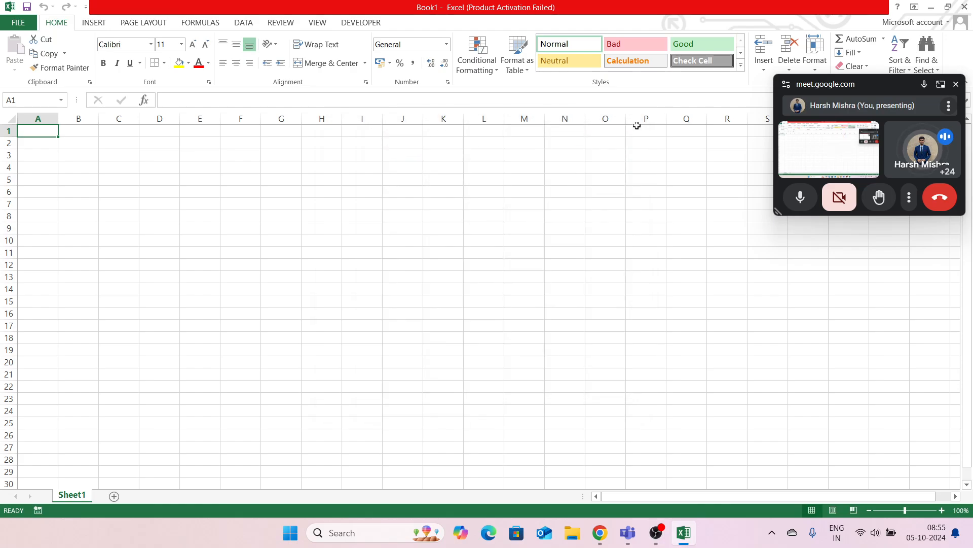
View the full gallery of built-in cell styles and close it without applying one.
left_click(740, 66)
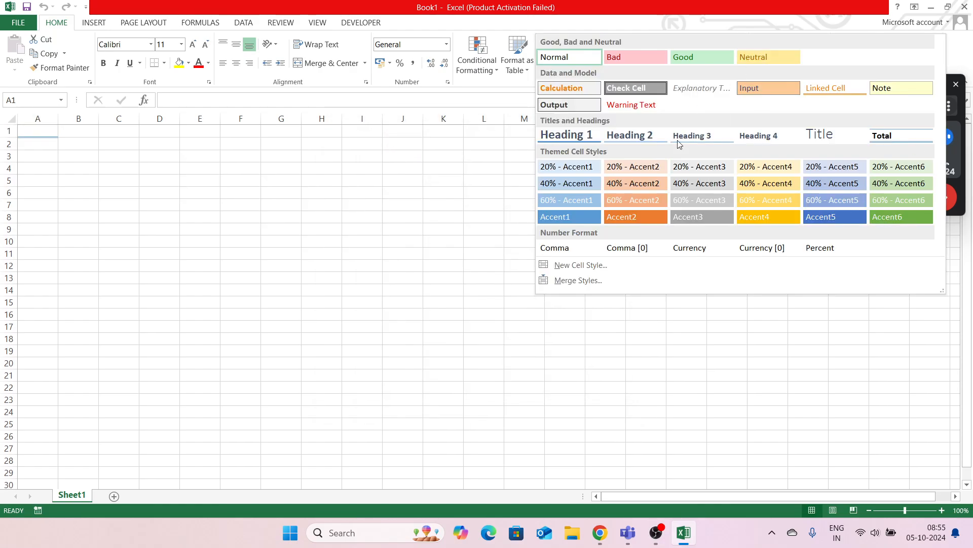
left_click(309, 225)
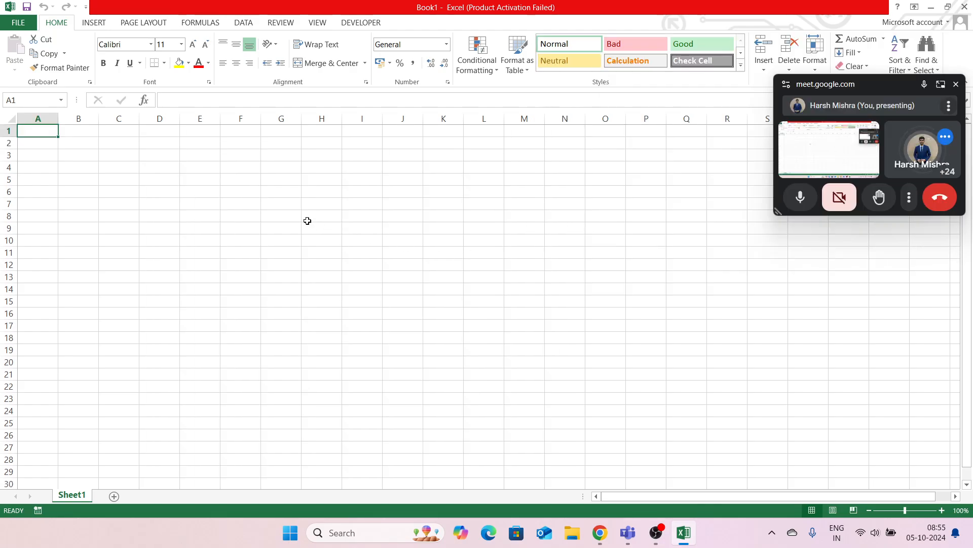
Enter the header Sales in A1 and the values 500000, 50000, 500000 and 5000000 in cells A2 to A5.
type("Sales")
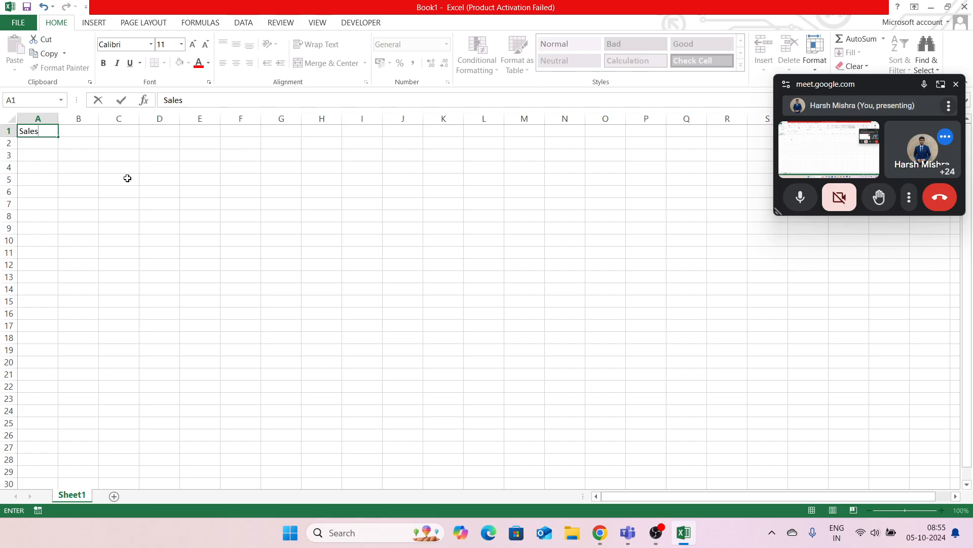
key("Return")
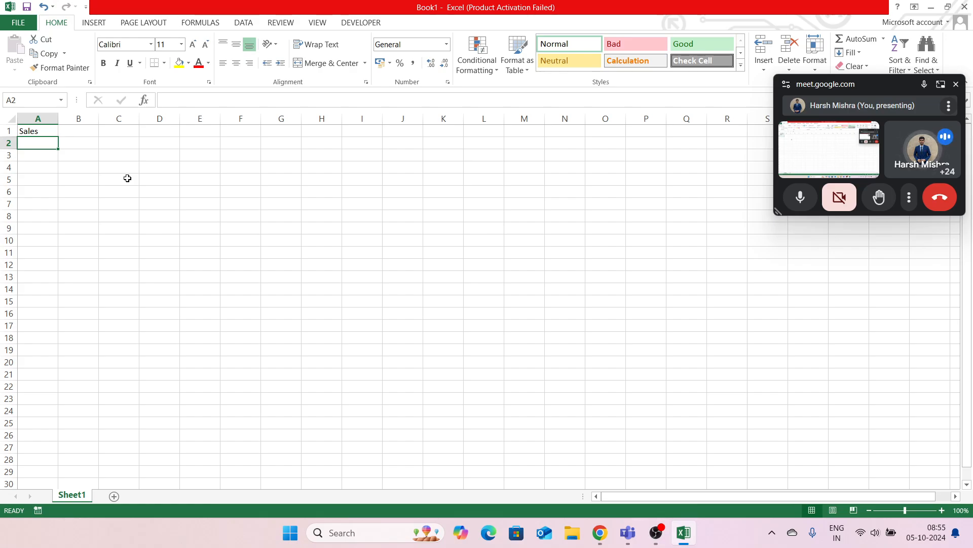
type("500000")
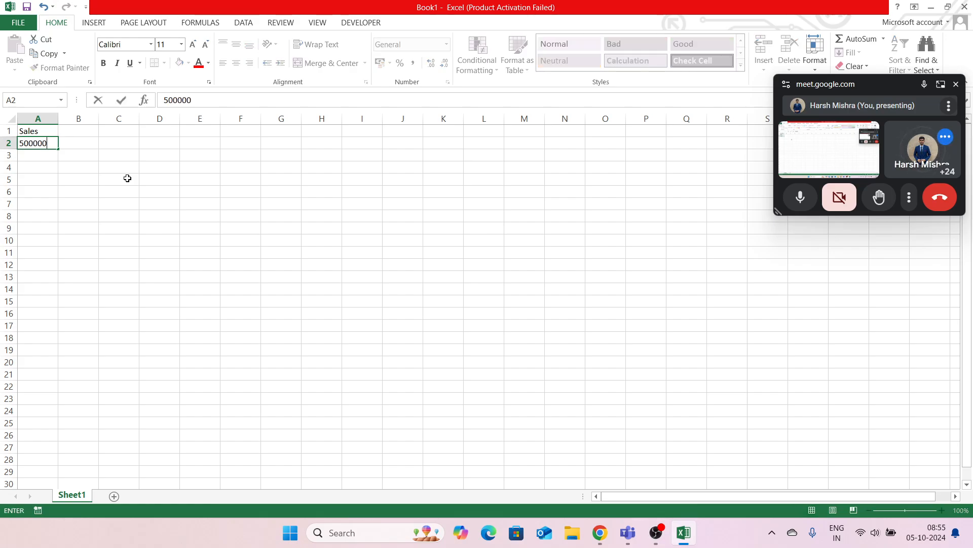
key("Return")
type("50000")
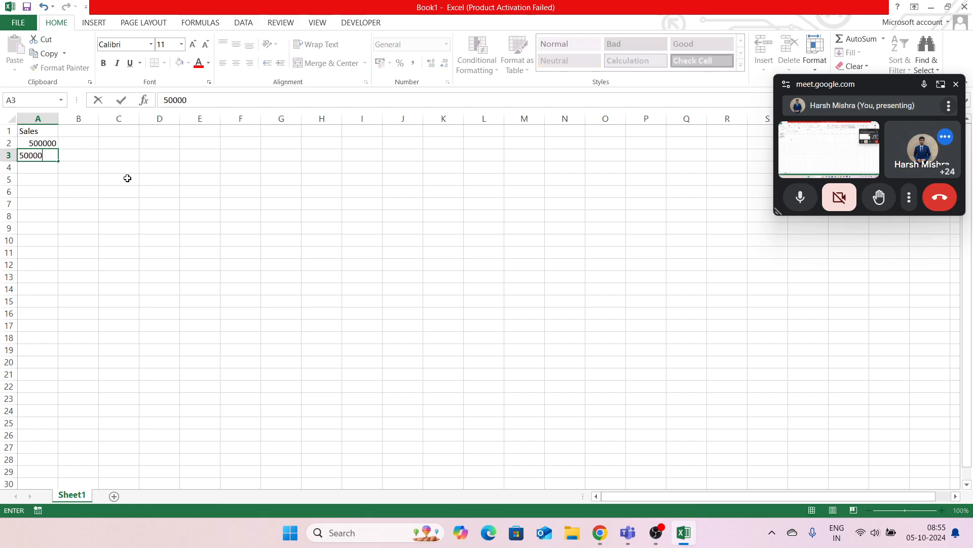
key("Return")
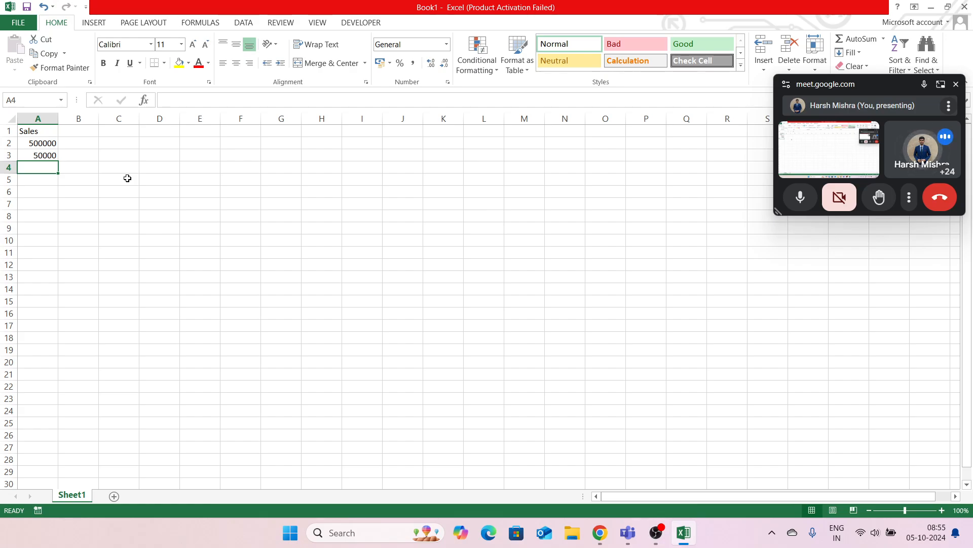
type("500000")
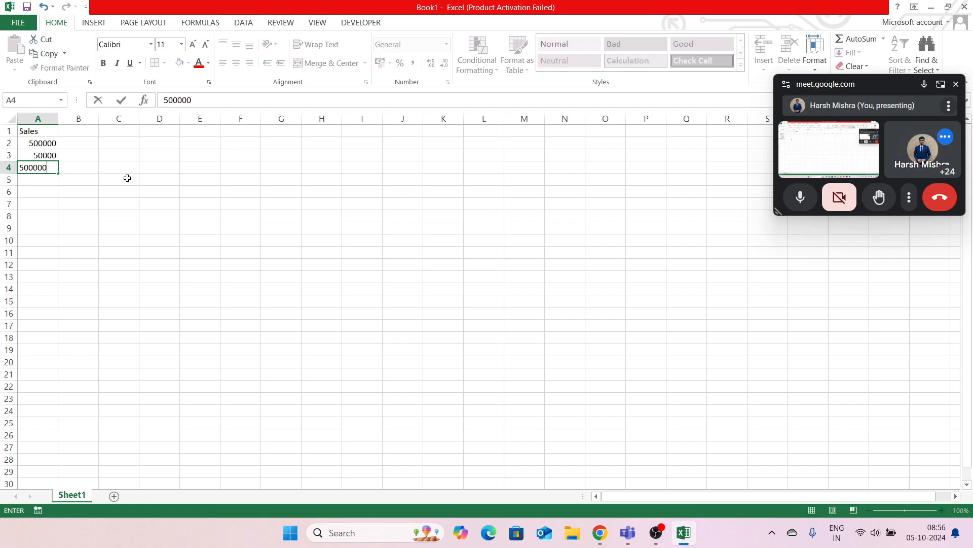
key("Return")
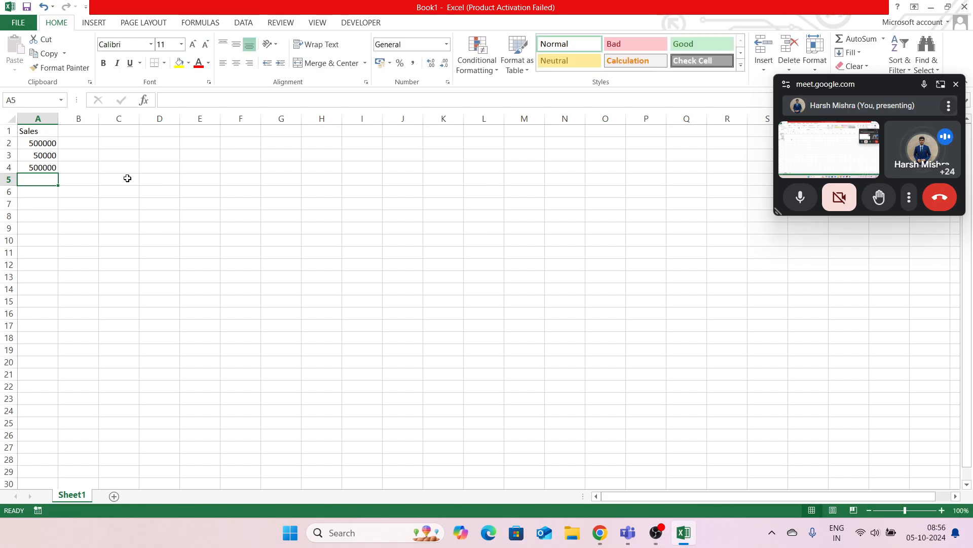
type("500")
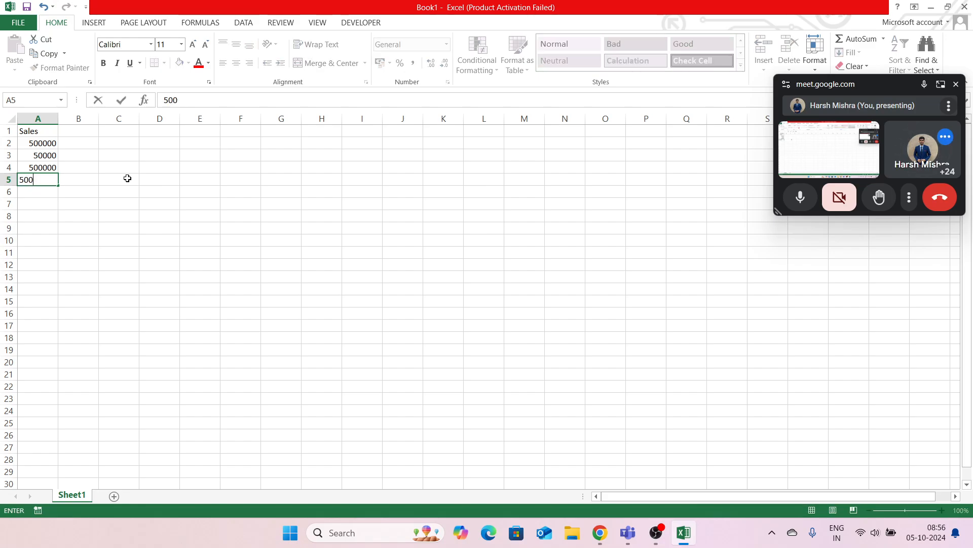
type("0000")
key("Return")
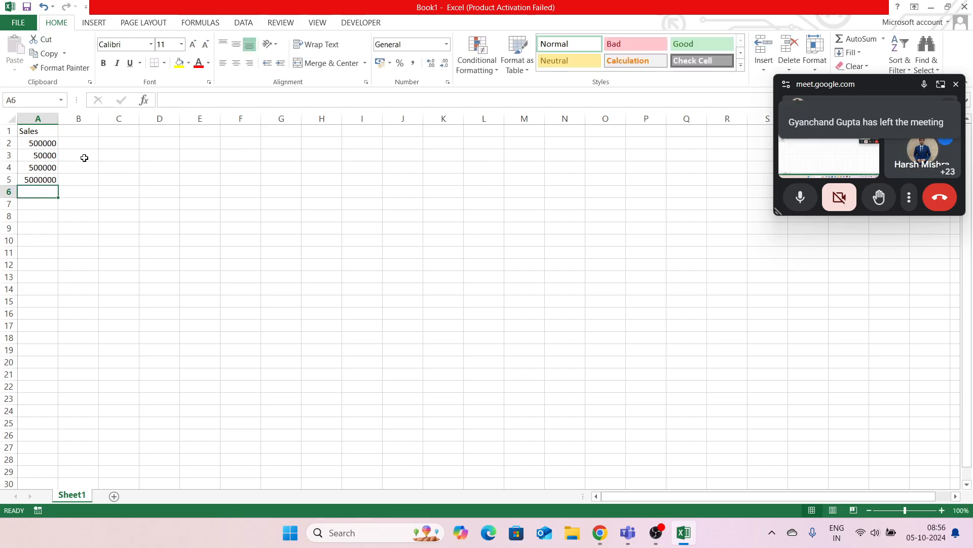
Apply the built-in Bad cell style to the 50000 value in cell A3.
left_click(47, 142)
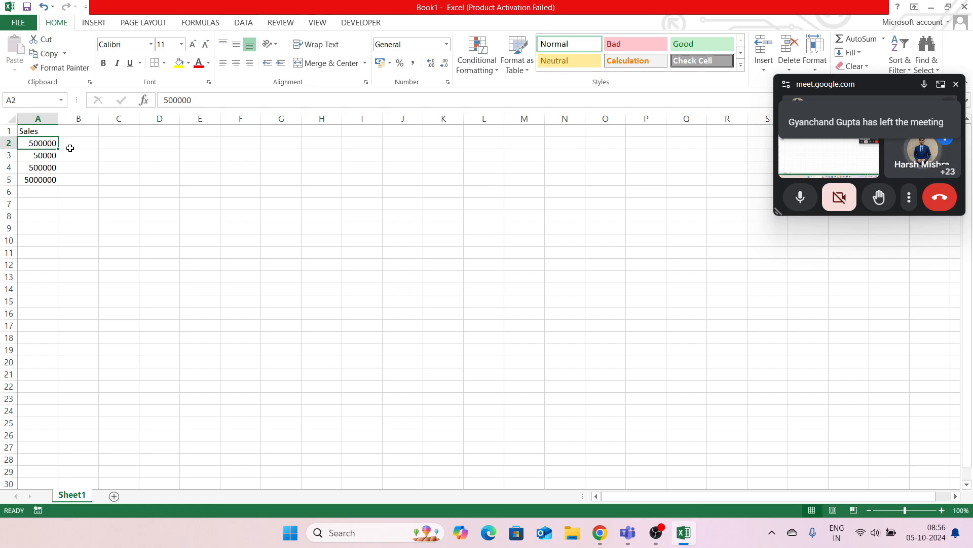
scroll(113, 157, "up", 2)
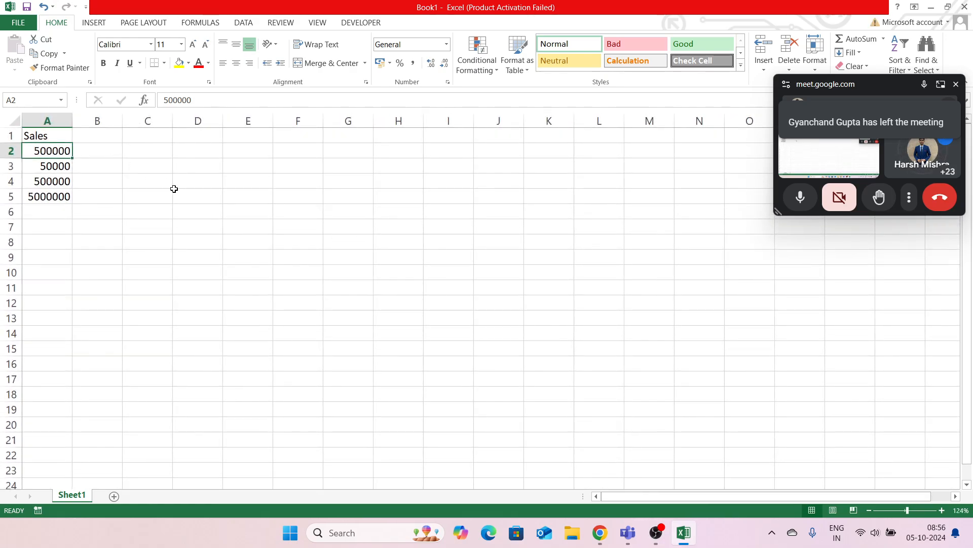
scroll(206, 180, "up", 3)
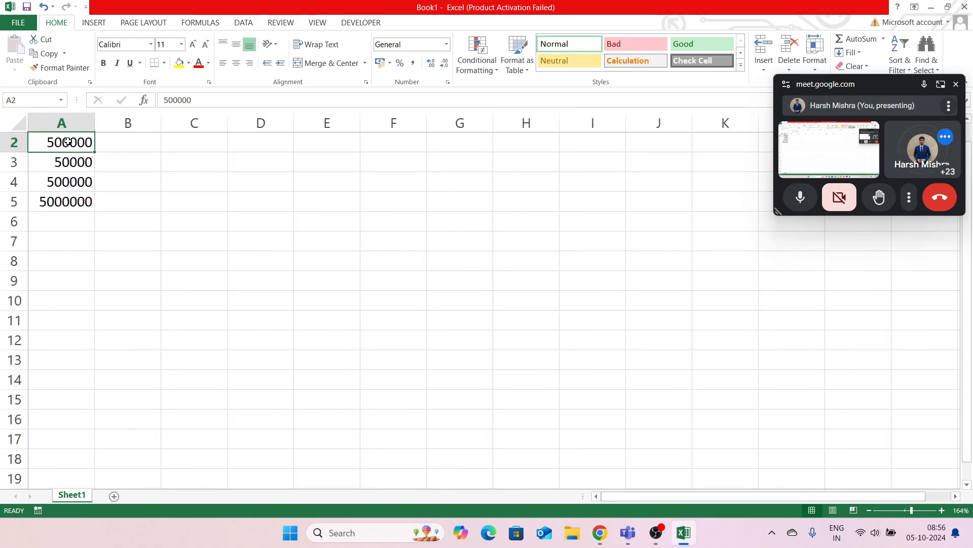
left_click(91, 161)
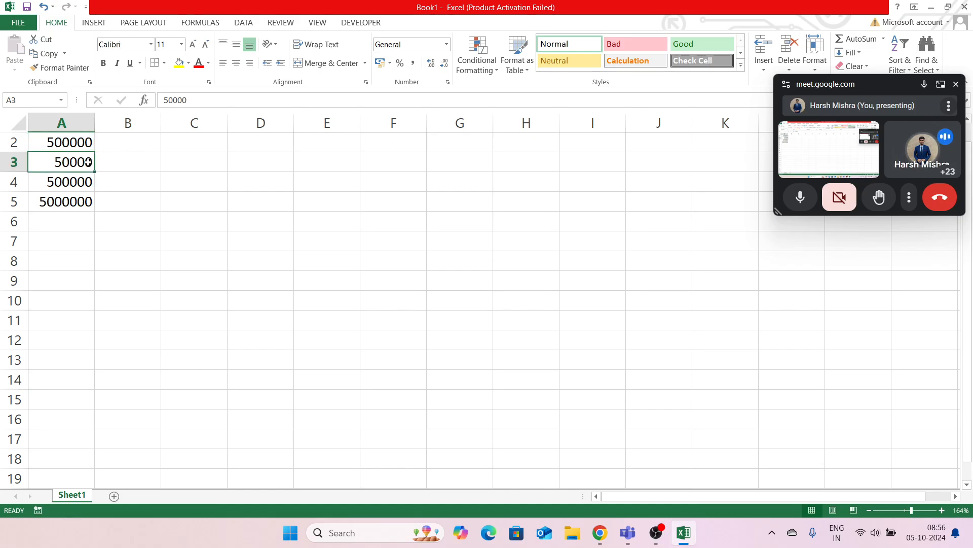
left_click(741, 63)
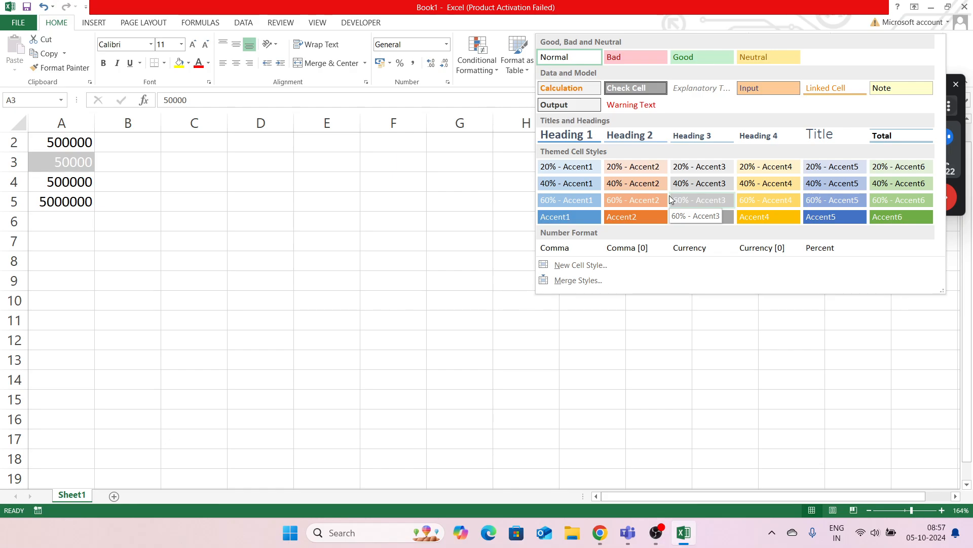
left_click(648, 56)
left_click(332, 203)
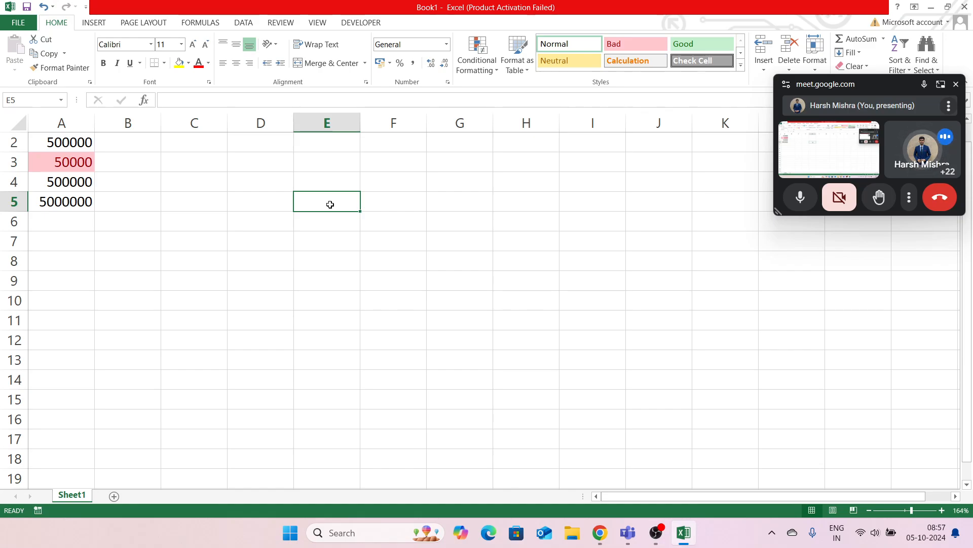
Switch to Canva, show the Custom Styles and Templates slide in full screen, and close the floating Google Meet window covering it.
key("alt+Tab")
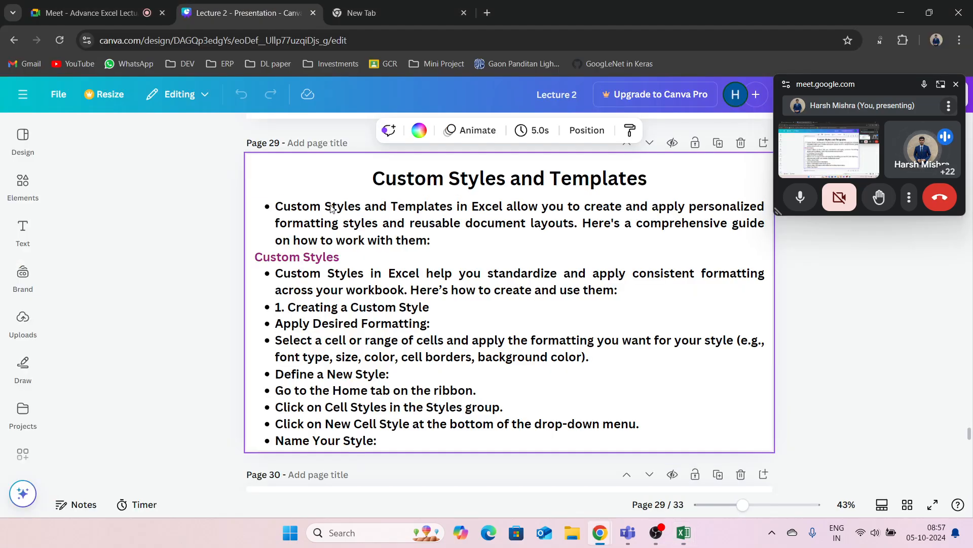
left_click(933, 505)
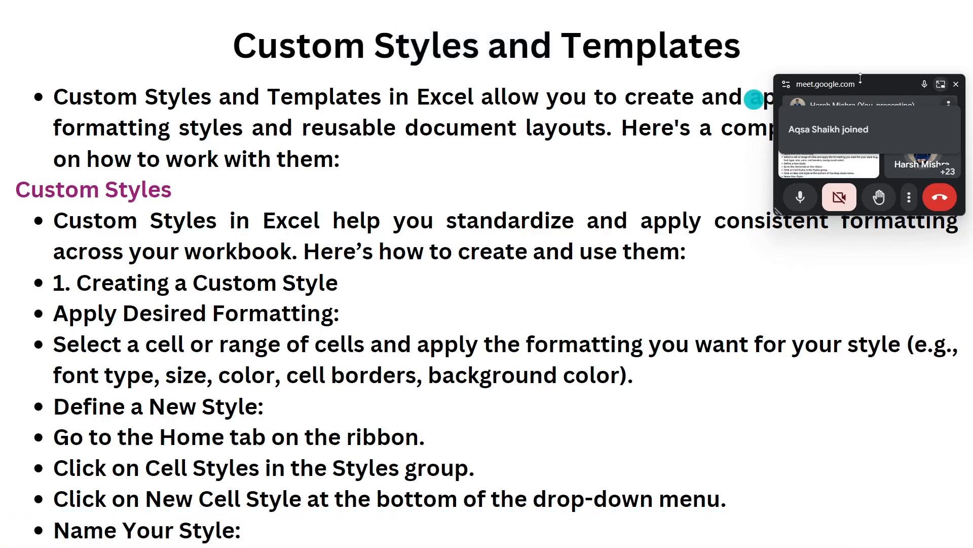
left_click_drag(860, 75, 852, 173)
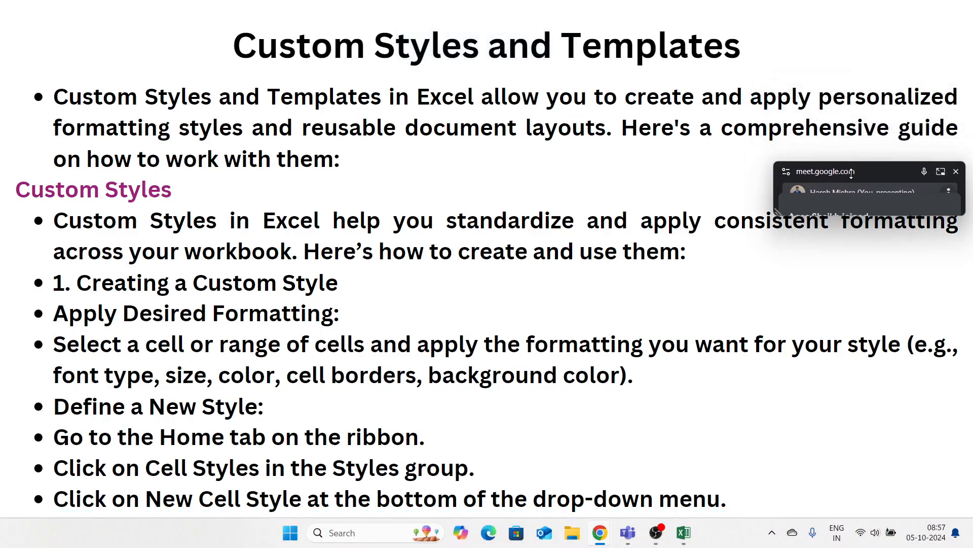
left_click(956, 172)
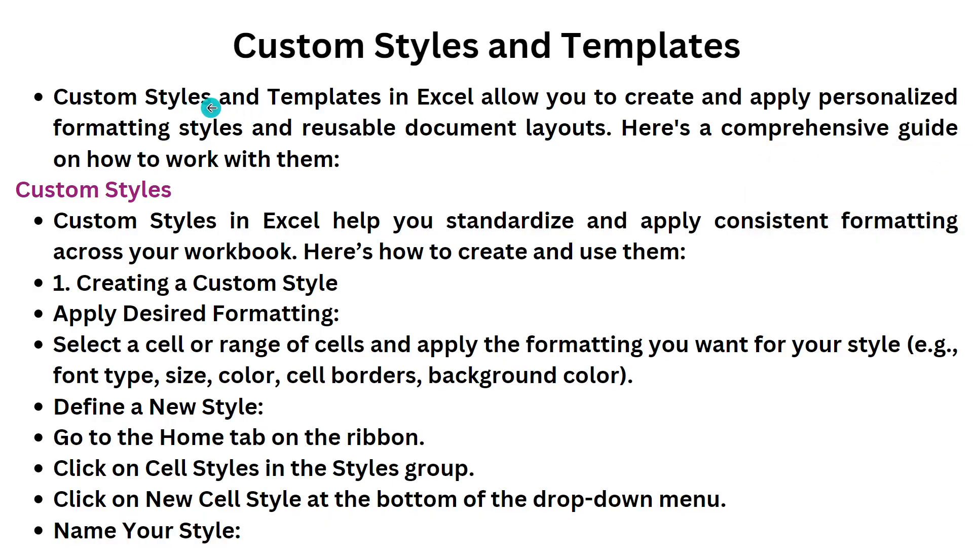
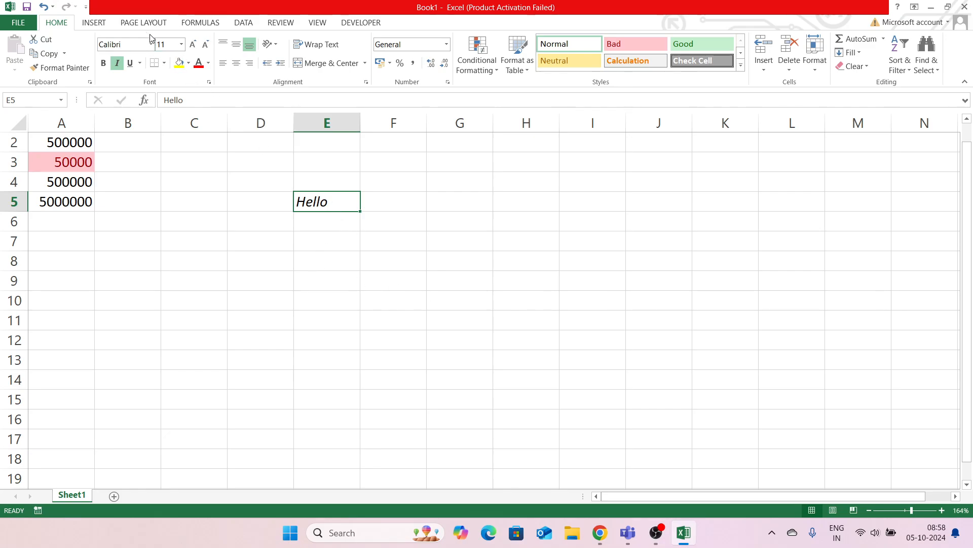
Underline the Hello text in cell E5 and set its font to Brush Script MT.
left_click(130, 63)
left_click(140, 48)
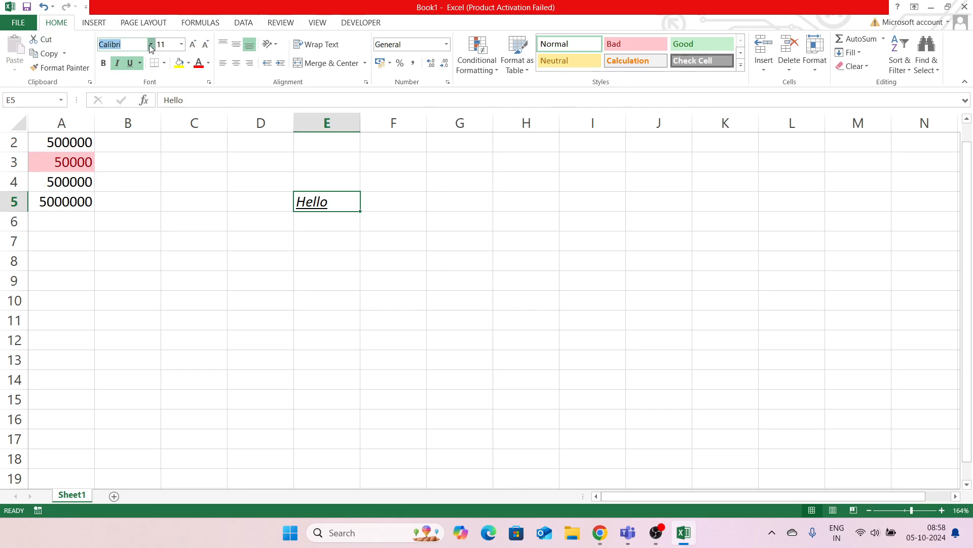
left_click(150, 45)
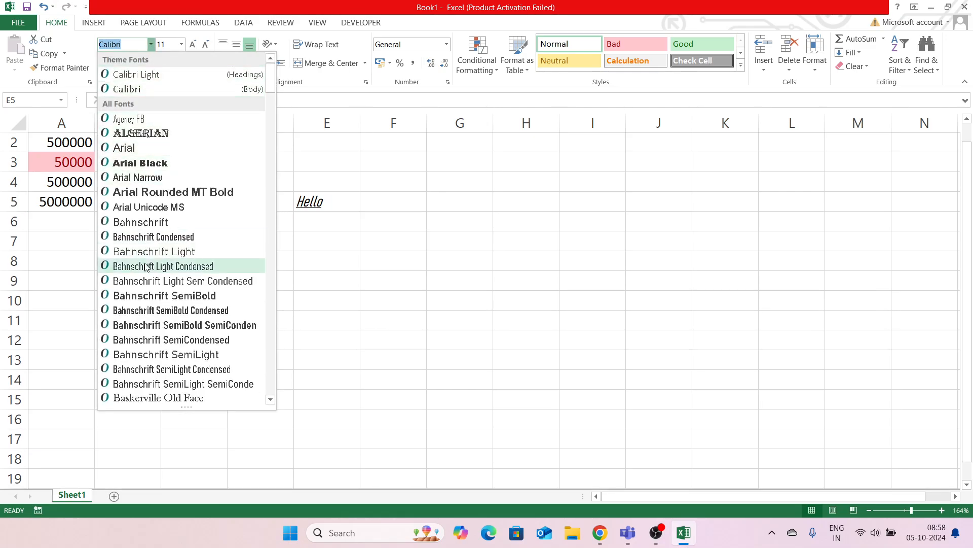
scroll(146, 267, "down", 8)
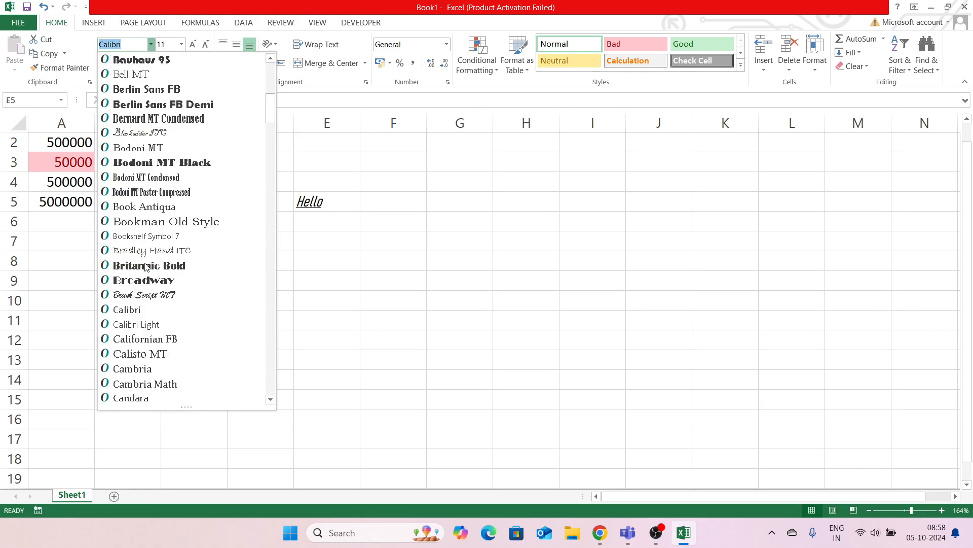
left_click(140, 294)
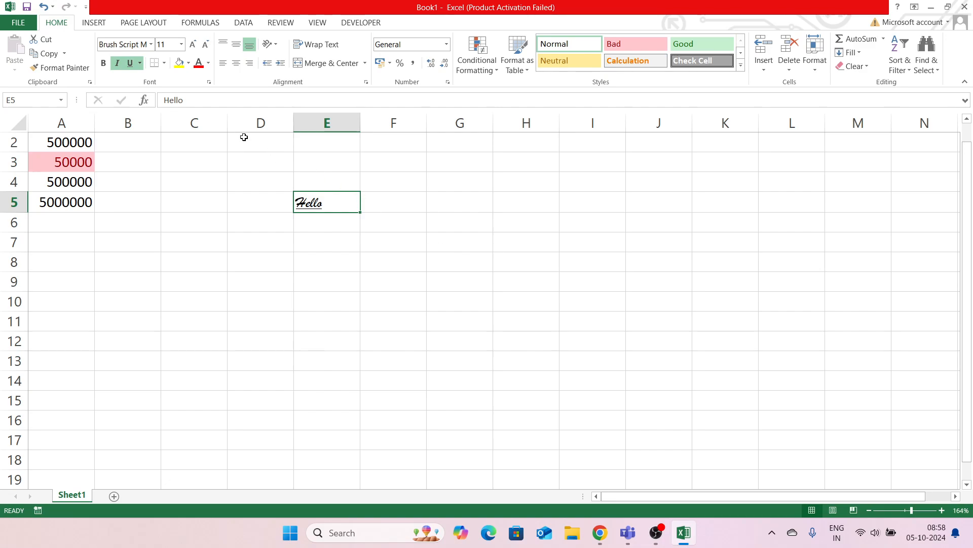
Fill the Hello cell E5 with a bright pink from the standard palette of the Colors dialog.
left_click(188, 62)
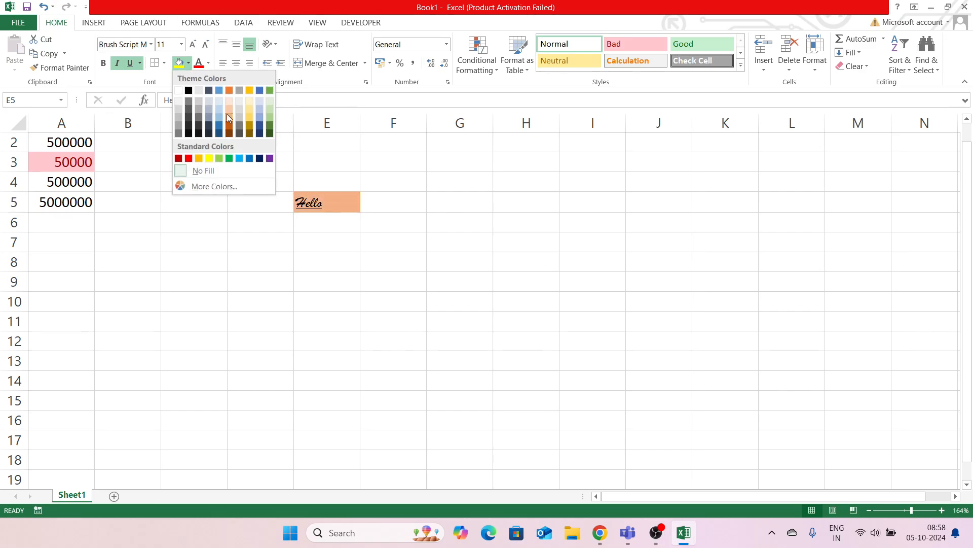
left_click(204, 187)
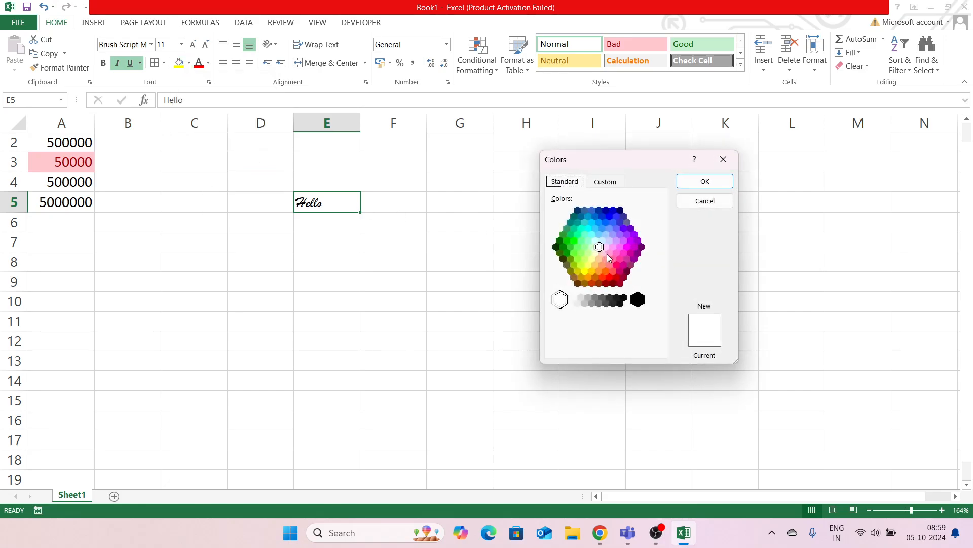
left_click(621, 259)
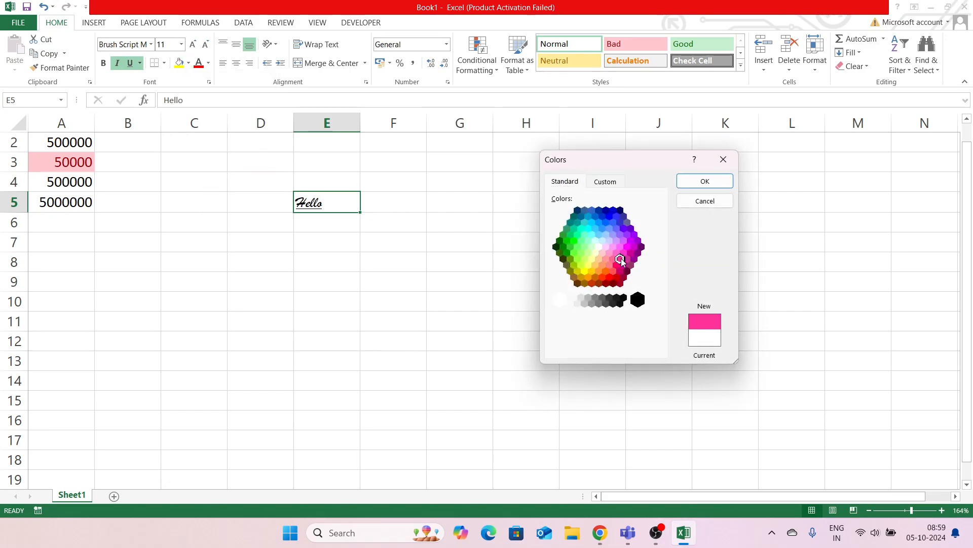
left_click(716, 185)
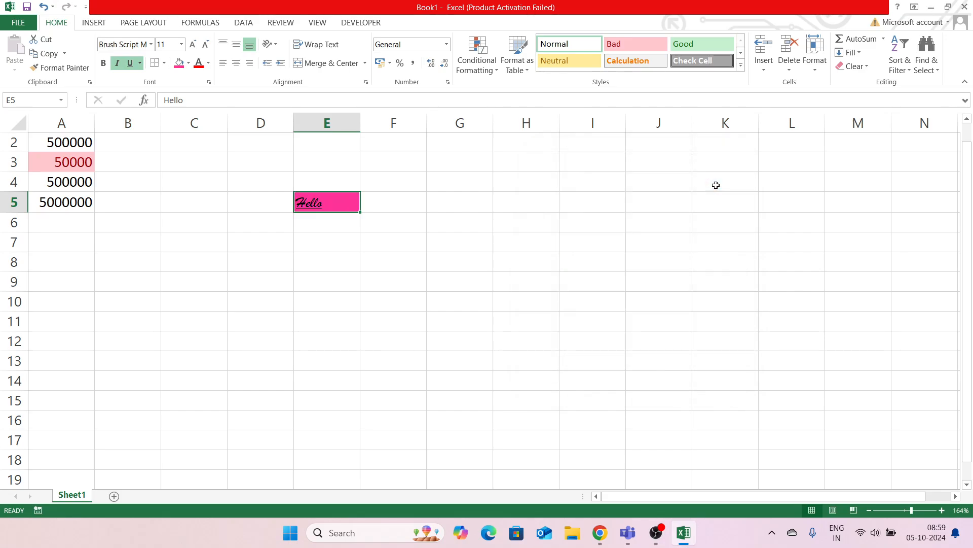
left_click(459, 233)
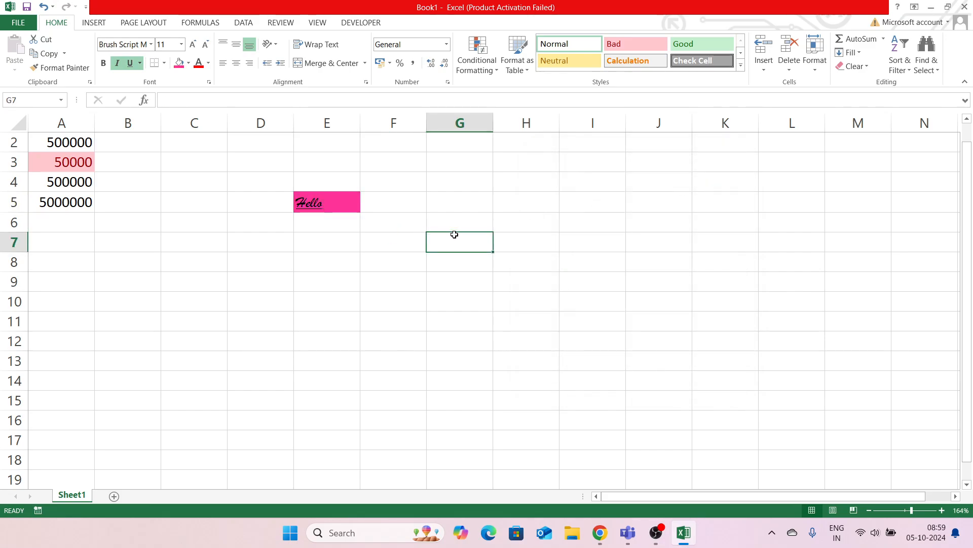
Select the Hello cell E5, then switch to the Canva presentation to review the steps for creating a custom style.
left_click(332, 200)
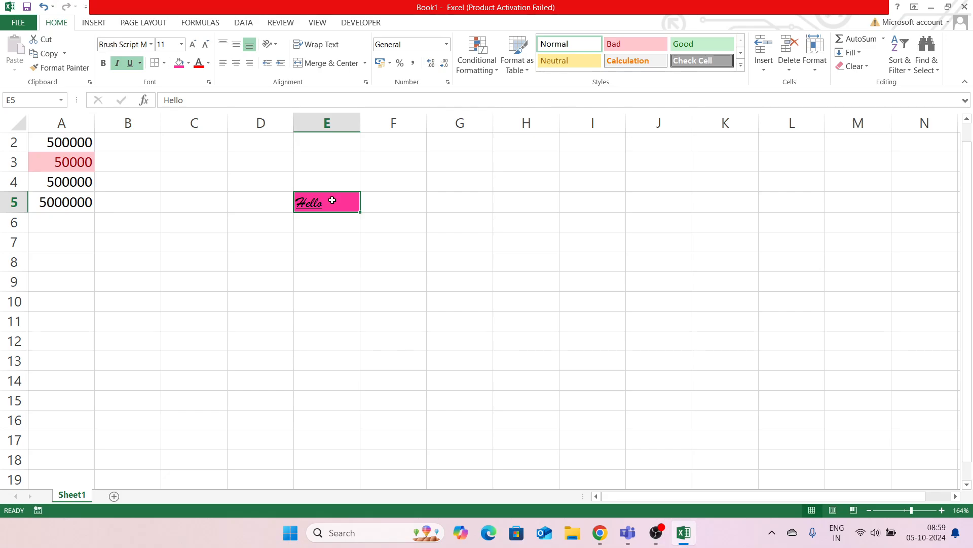
key("alt+Tab")
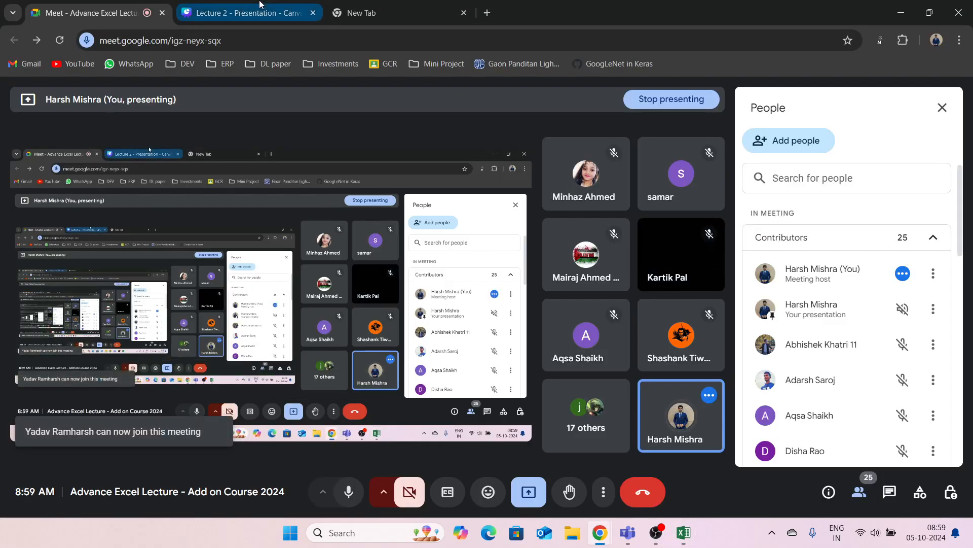
left_click(259, 4)
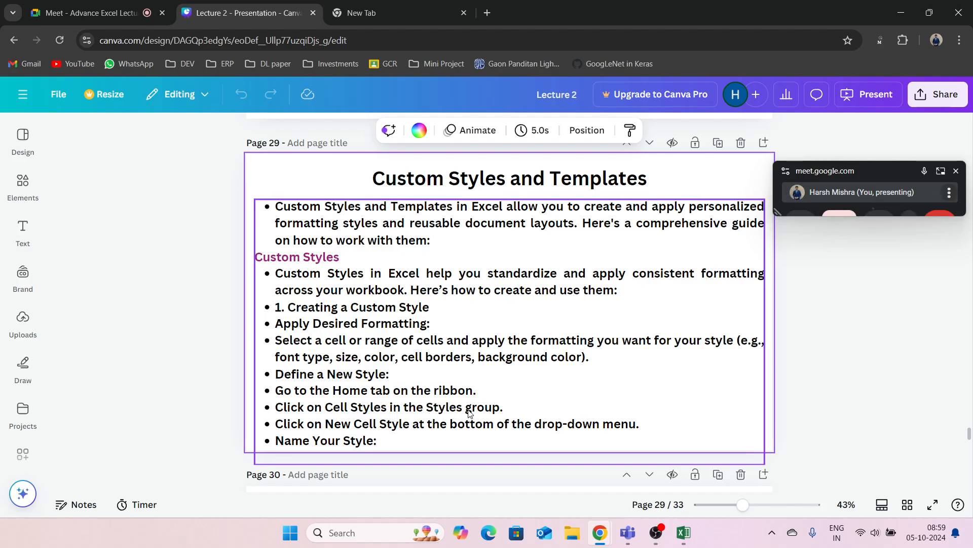
Switch back to Excel and create a new cell style named mybrand from the formatting of cell E5.
key("alt+Tab")
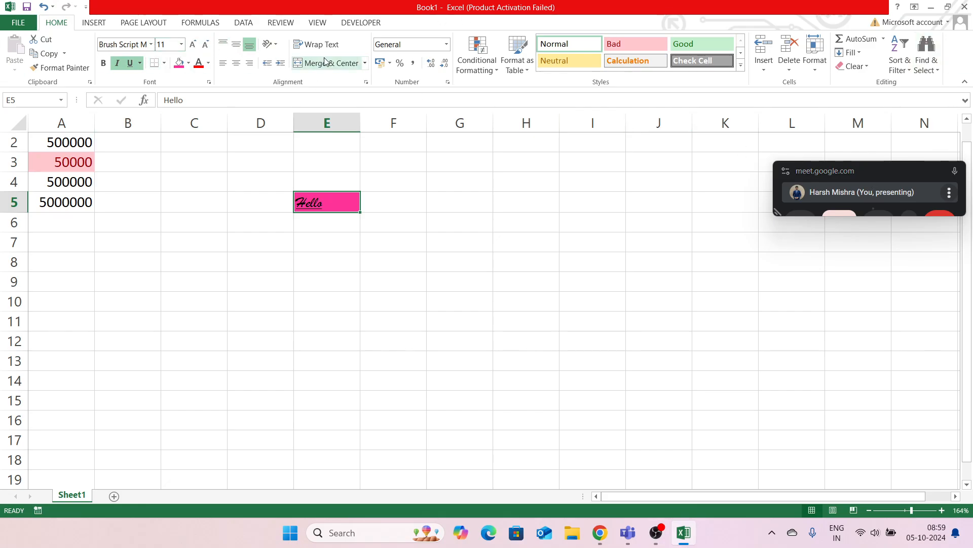
left_click(742, 65)
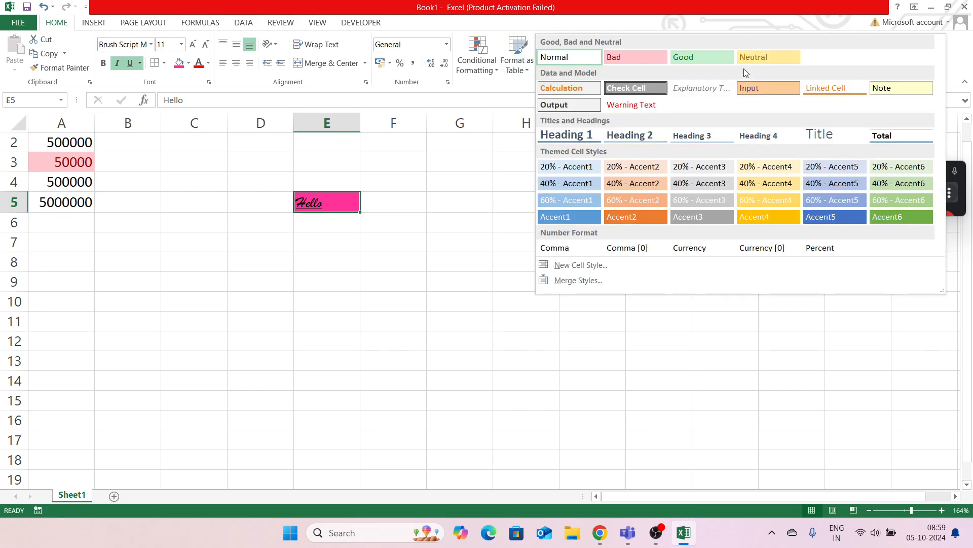
left_click(580, 265)
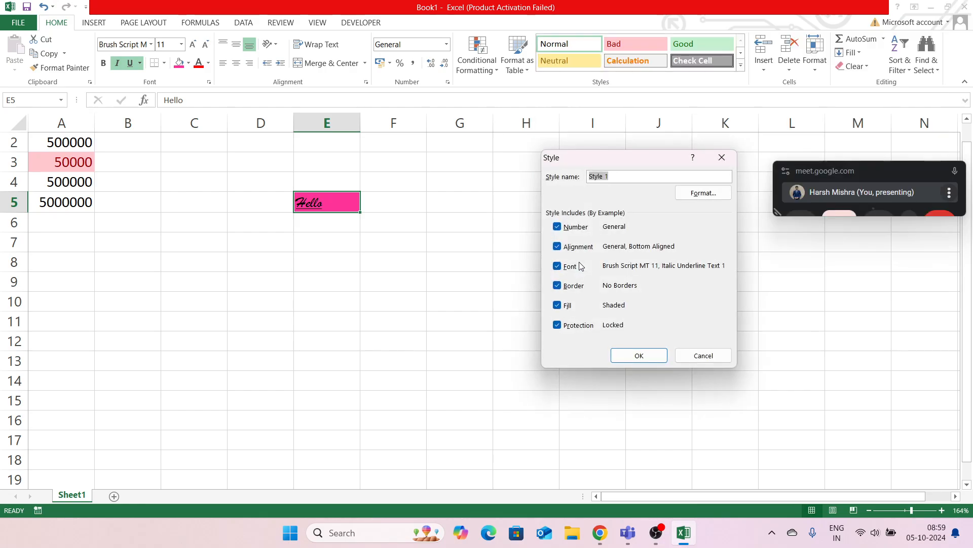
left_click(613, 175)
left_click_drag(613, 175, 588, 176)
type("mybrand")
left_click(639, 356)
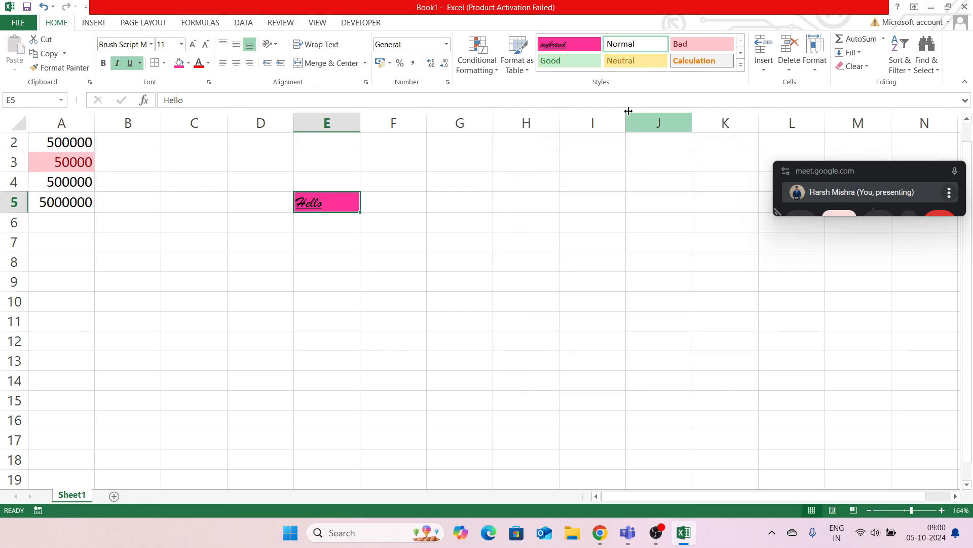
left_click(577, 48)
scroll(617, 219, "up", 2)
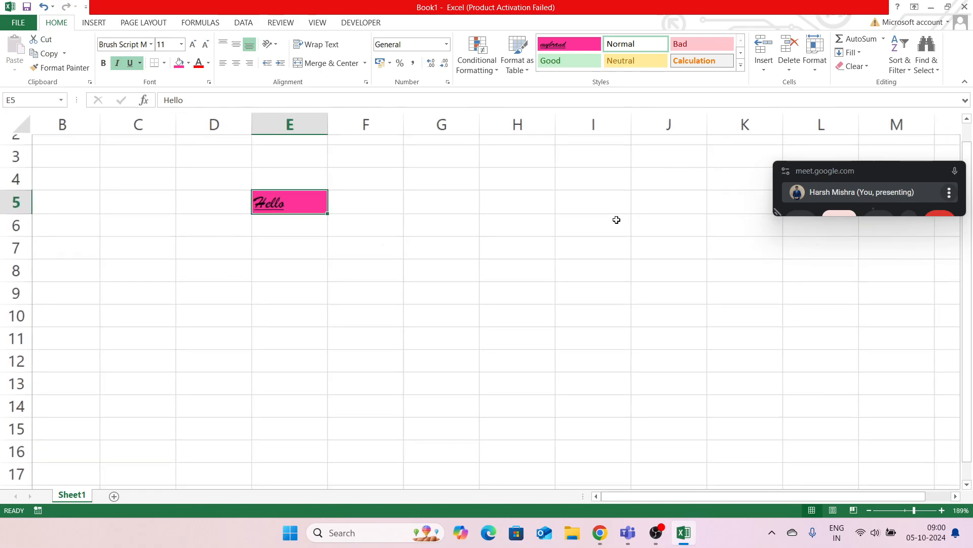
scroll(617, 220, "down", 2)
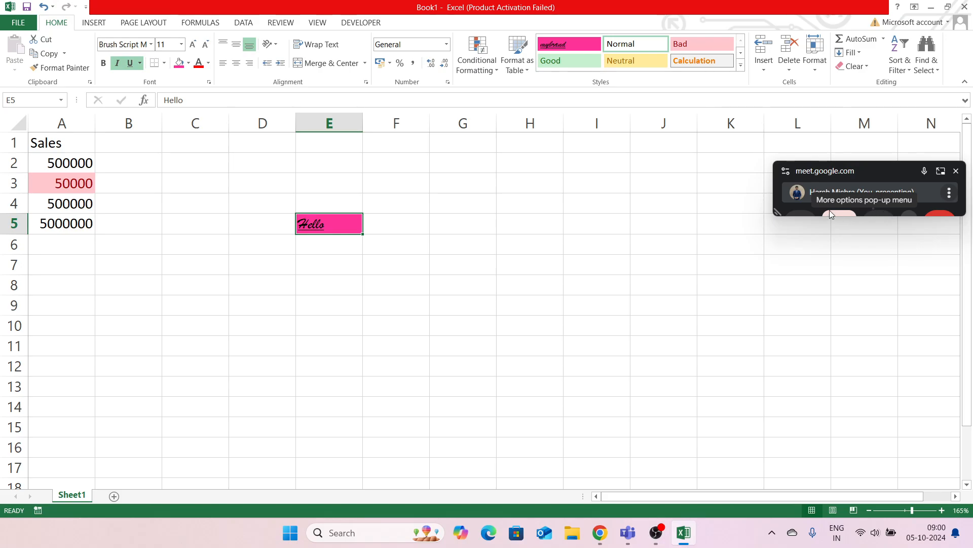
Enlarge the floating Google Meet window to show its call controls and move it higher over the worksheet.
left_click_drag(811, 218, 813, 332)
left_click_drag(891, 173, 889, 99)
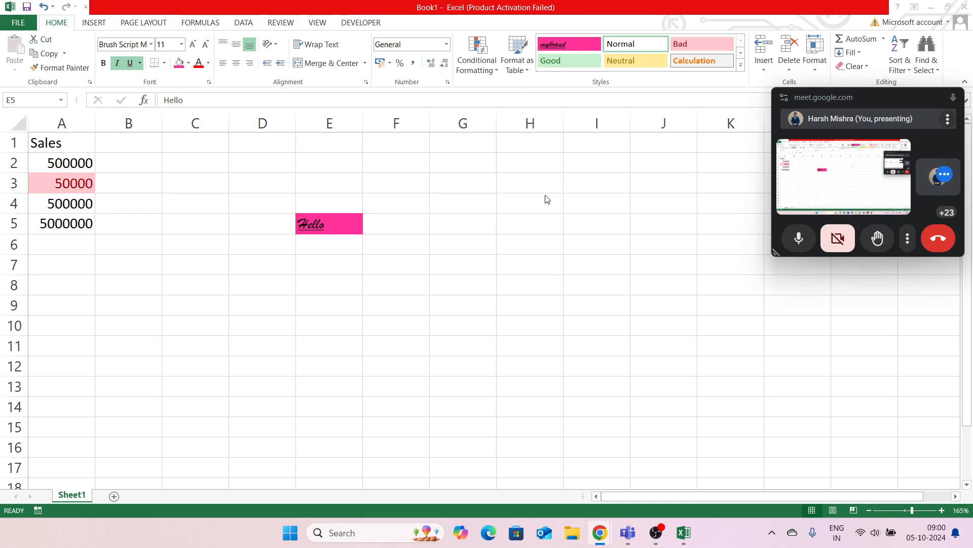
Enter a first name in cell H5, 35 in H6 and the date 05-10-2024 in H7.
left_click(516, 221)
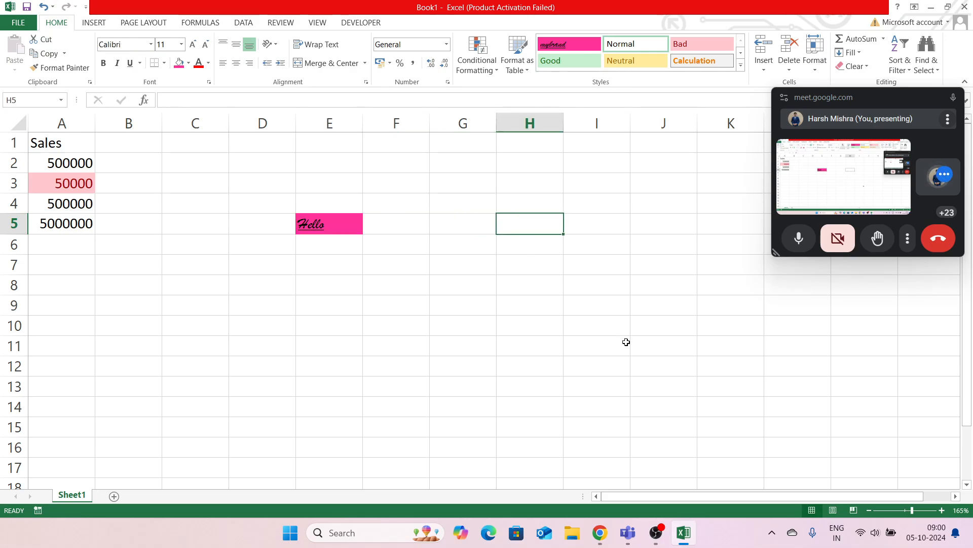
type("Harsh")
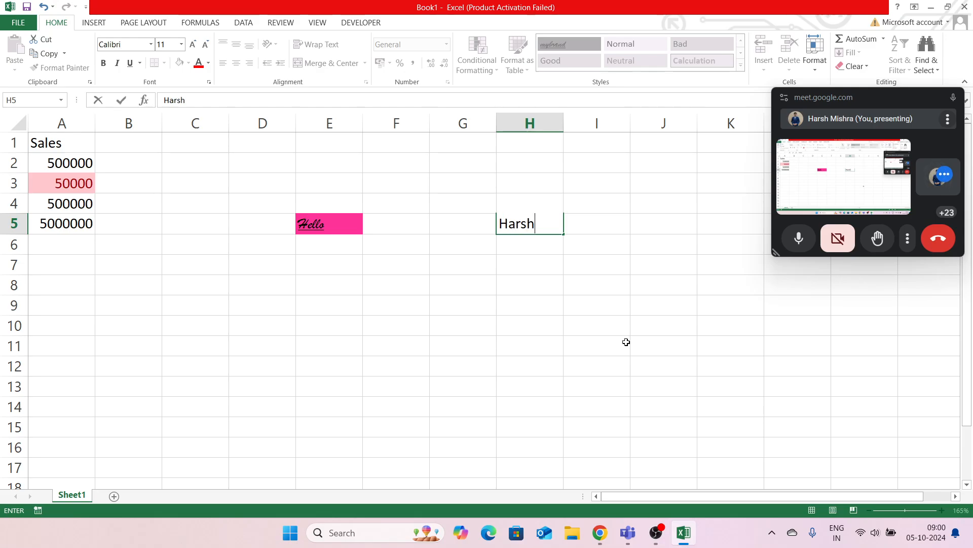
key("Return")
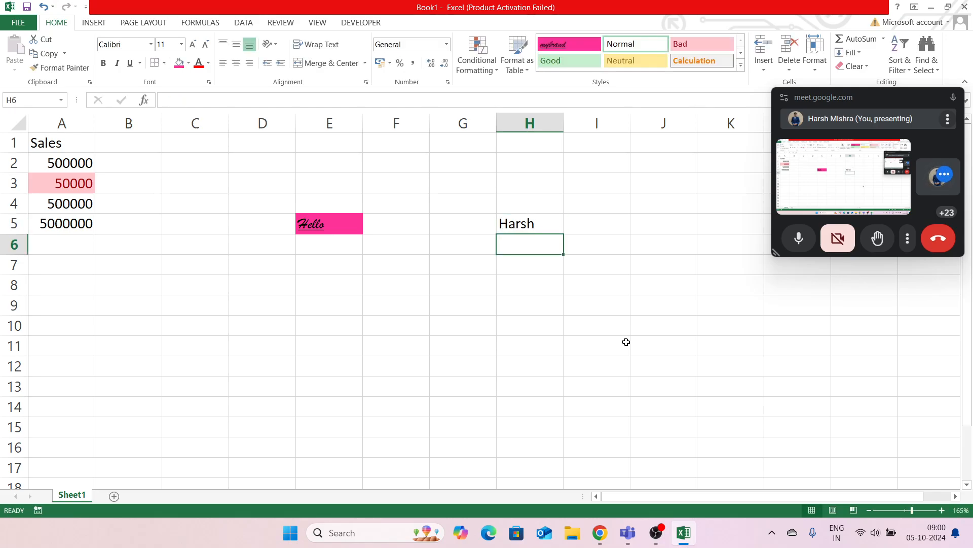
type("35")
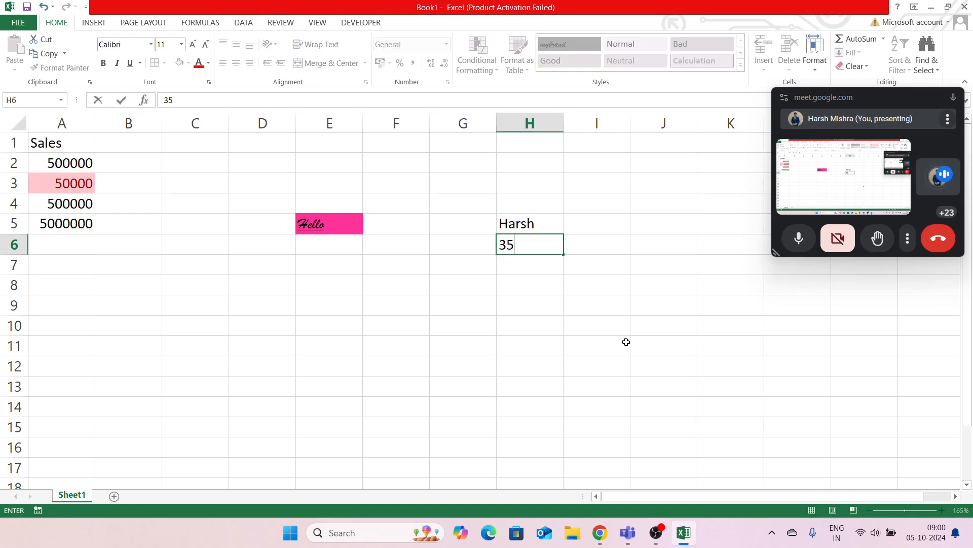
key("Return")
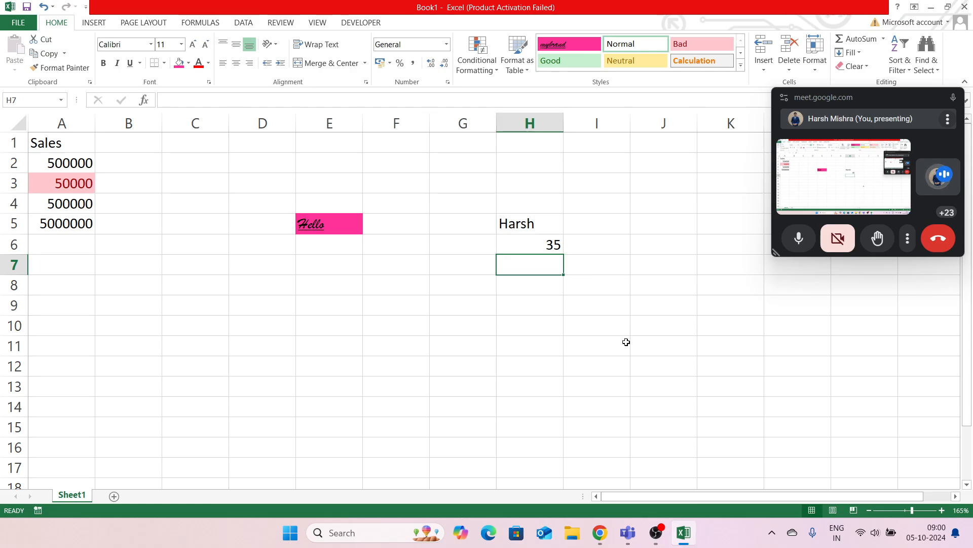
type("05")
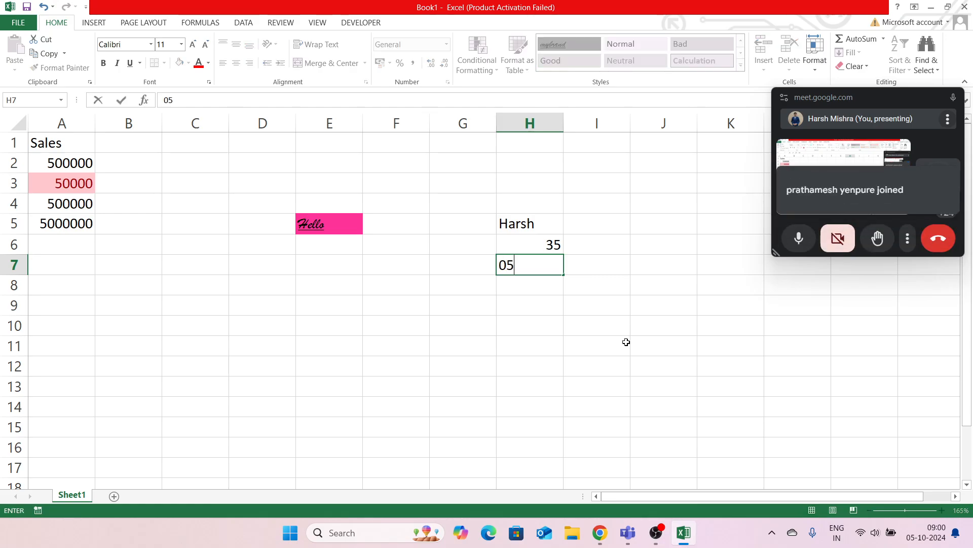
type("-10-2024")
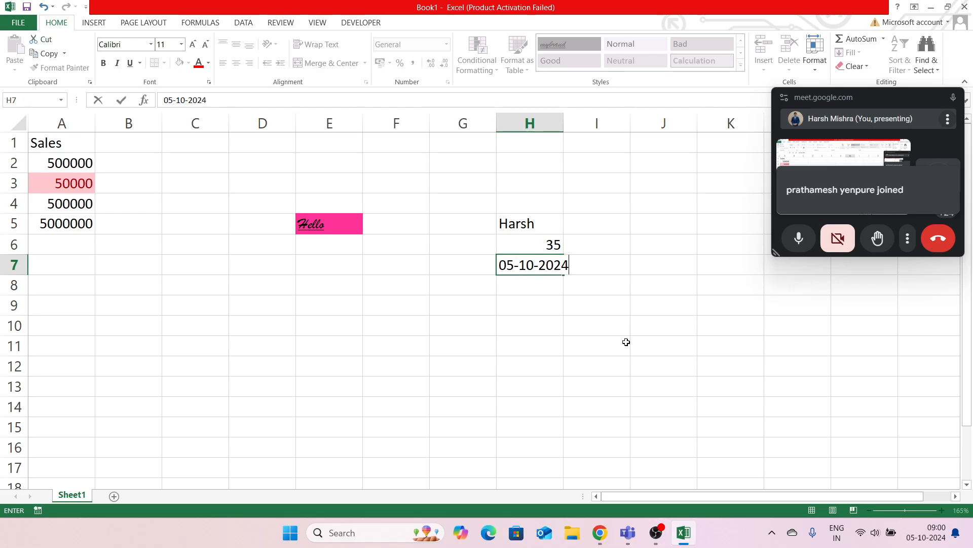
key("Return")
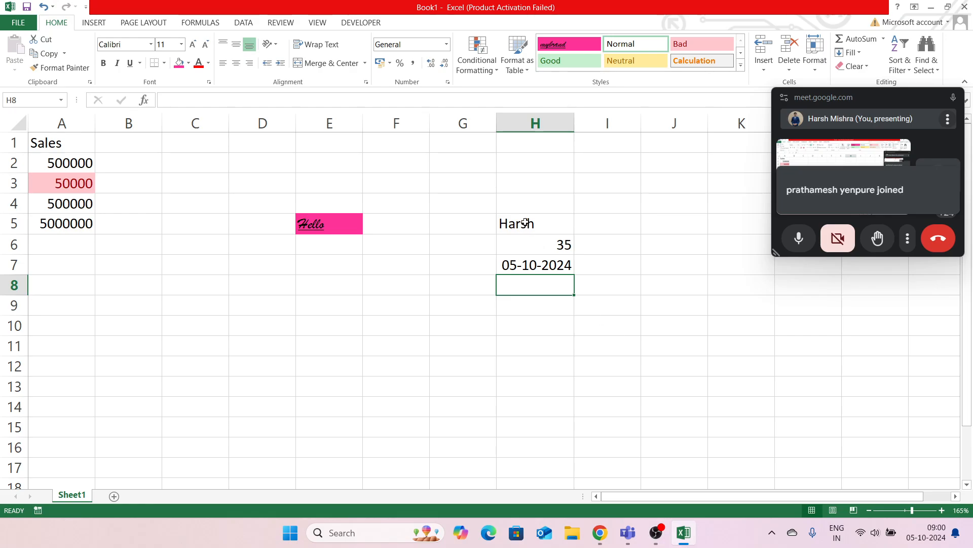
Apply the custom mybrand cell style to the range H5:H7.
left_click_drag(525, 224, 529, 260)
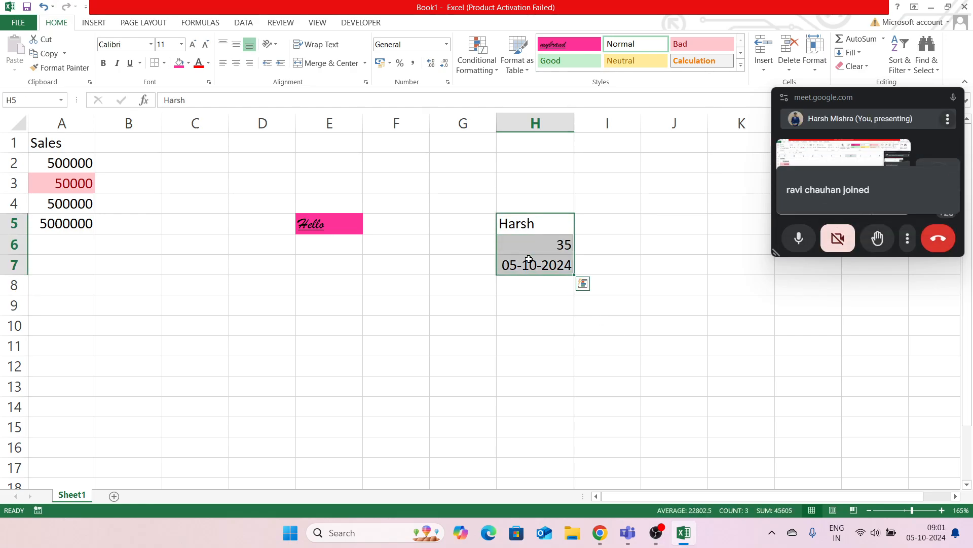
left_click(568, 44)
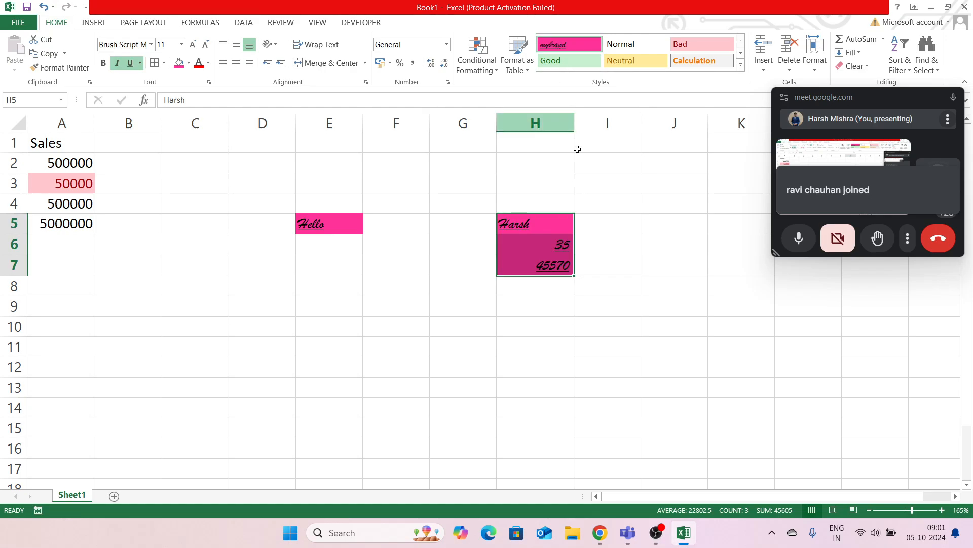
left_click(619, 242)
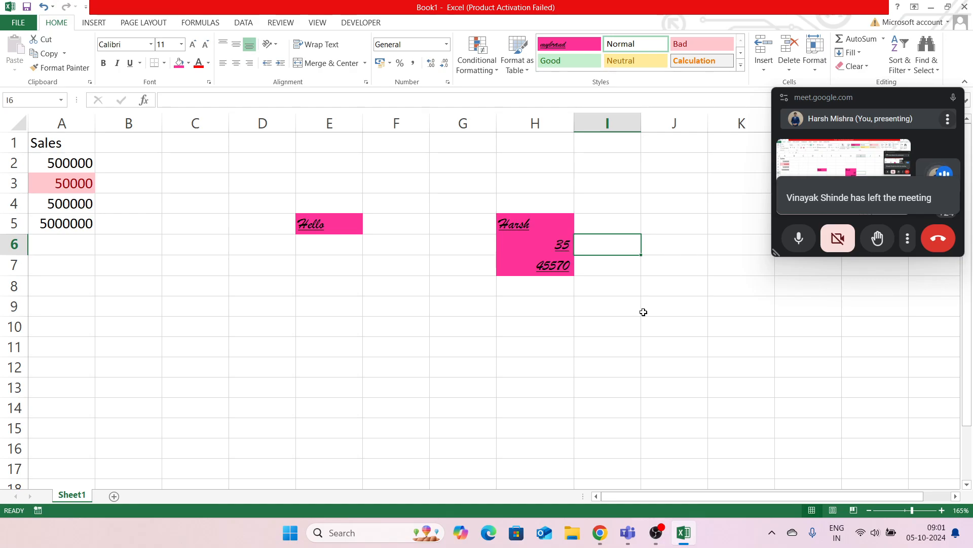
Show the Canva slides in full screen, advance to the page on modifying an existing style, and shift the floating Meet window down.
key("alt+Tab")
key("alt+Tab")
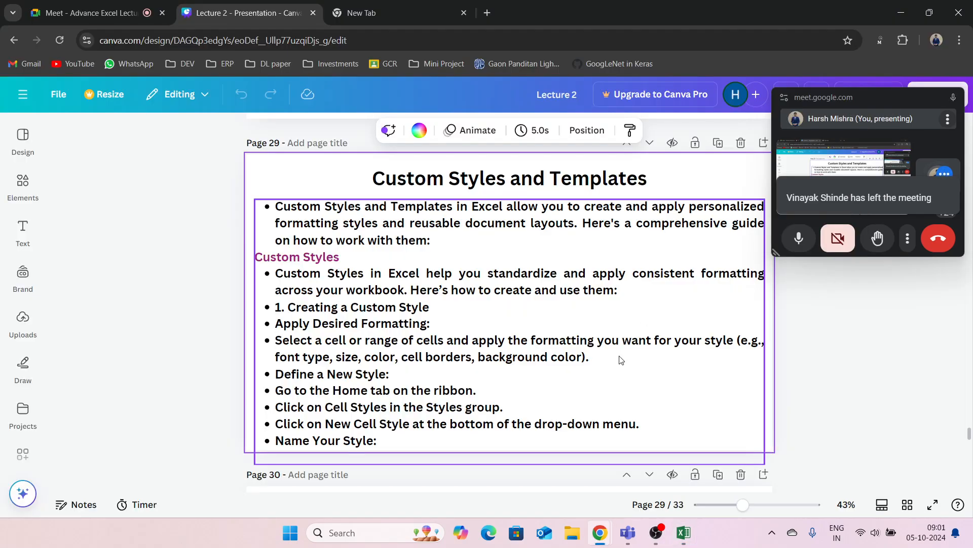
left_click(932, 504)
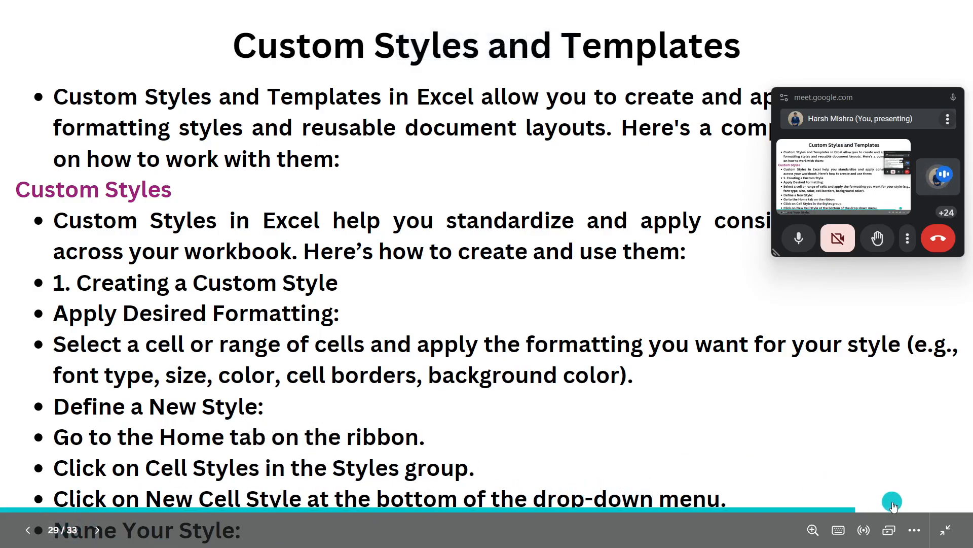
left_click(98, 530)
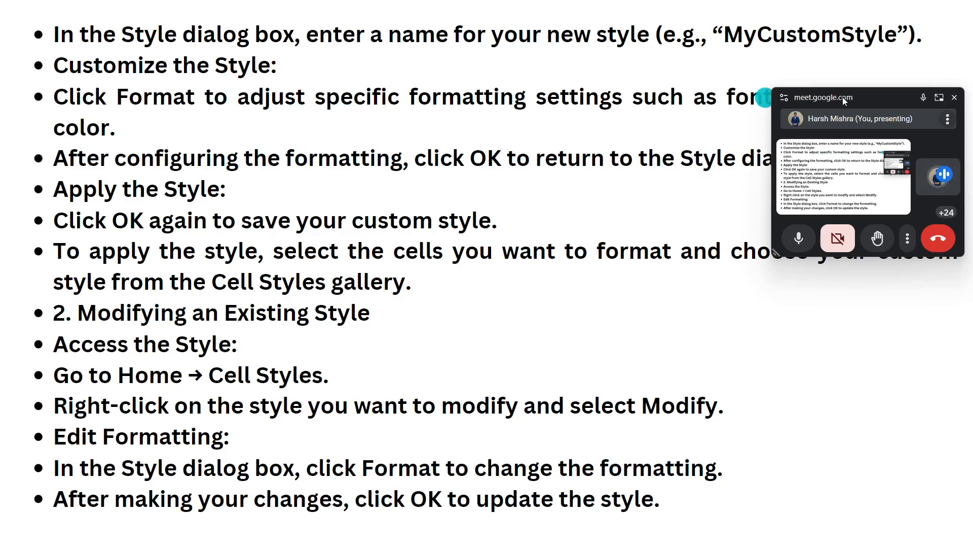
left_click_drag(868, 95, 858, 132)
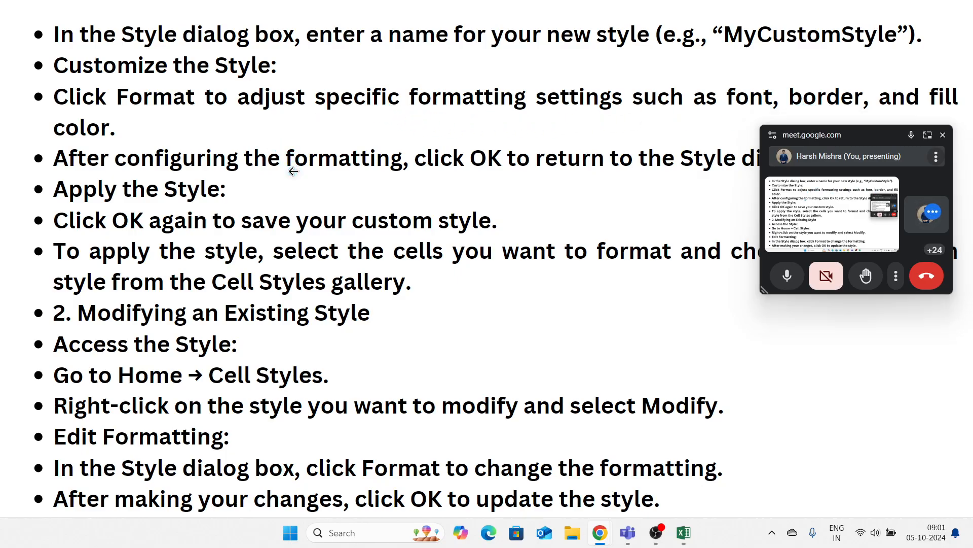
Switch back to Excel and modify the custom mybrand cell style to use the Britannic Bold font.
key("alt+Tab")
key("alt+Tab")
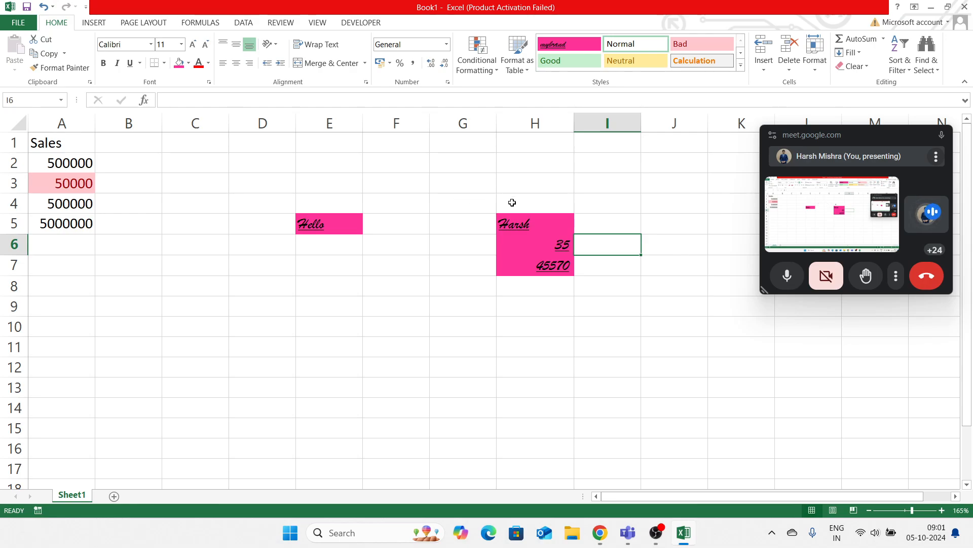
left_click(531, 223)
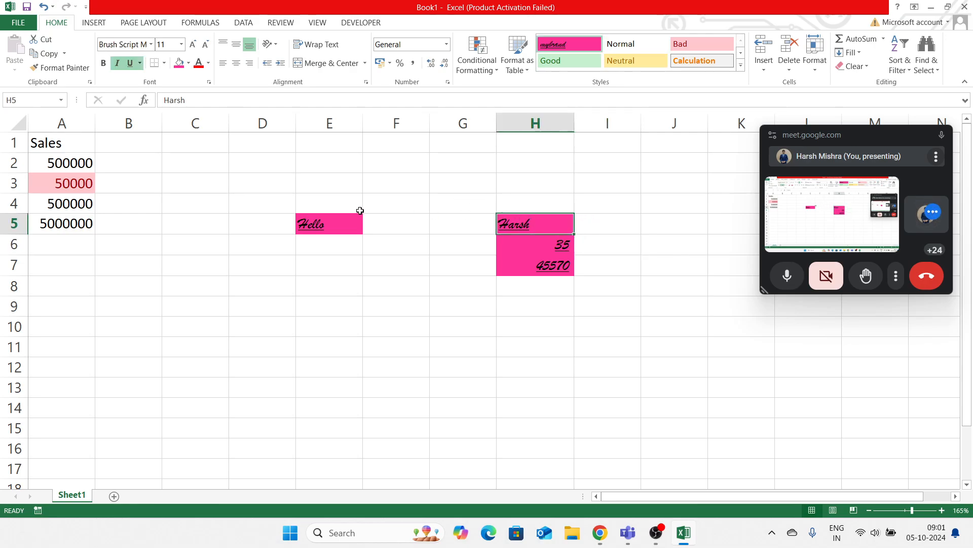
left_click(741, 66)
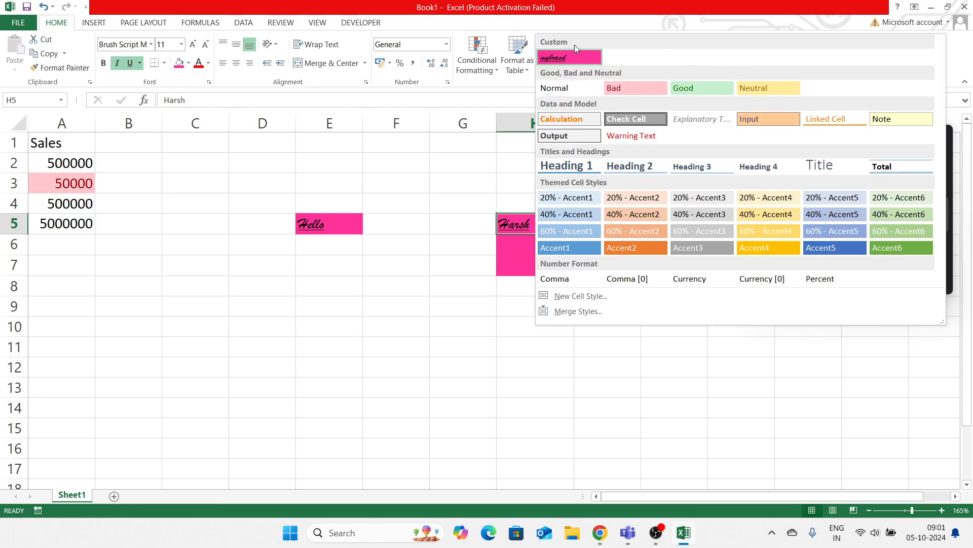
right_click(572, 63)
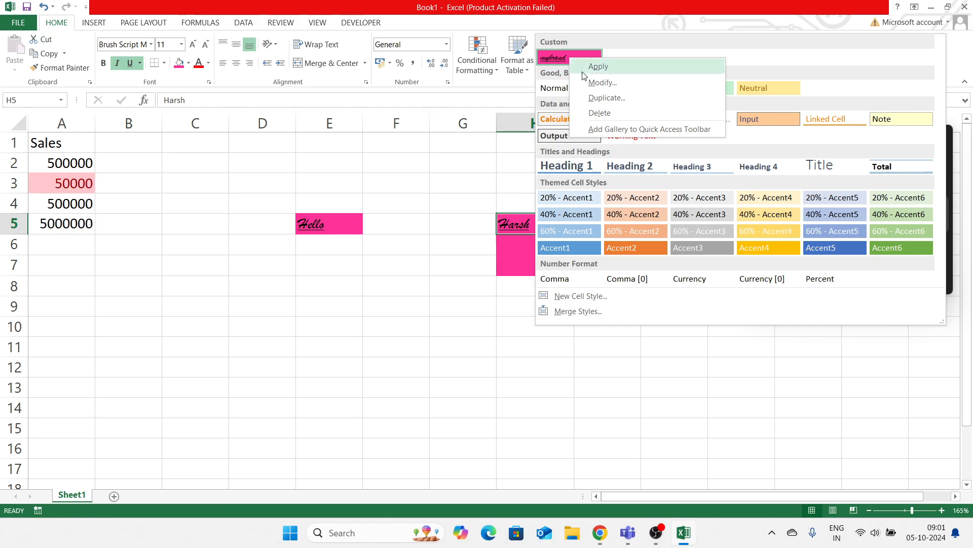
left_click(603, 83)
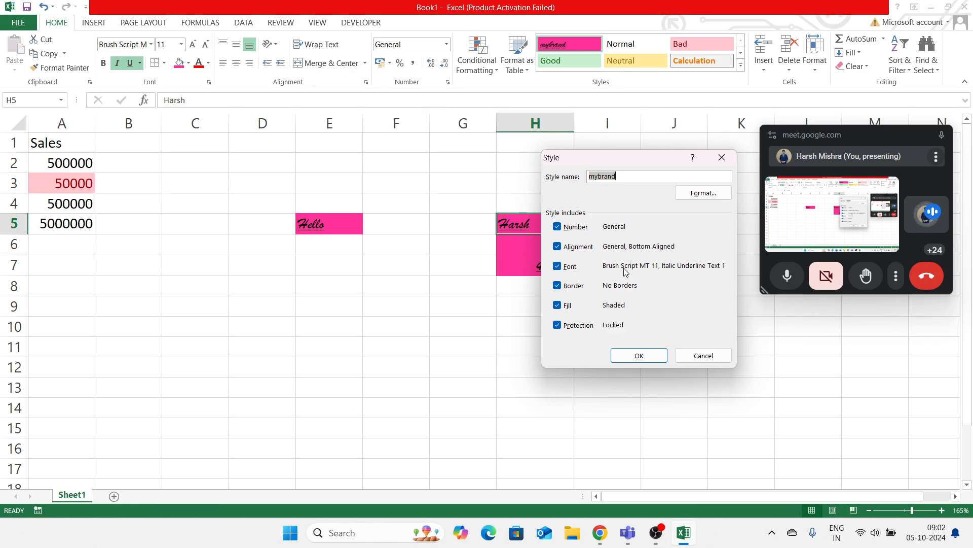
left_click(702, 198)
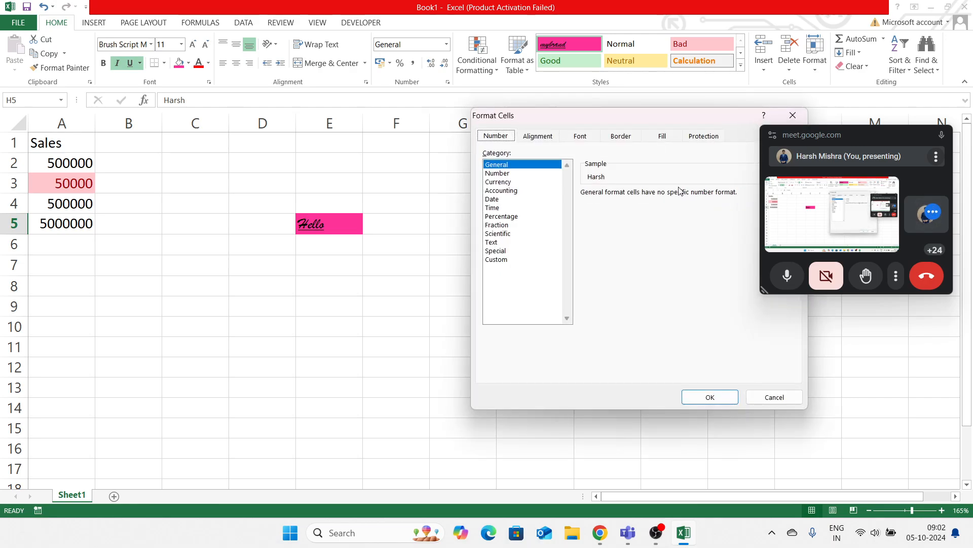
left_click(577, 138)
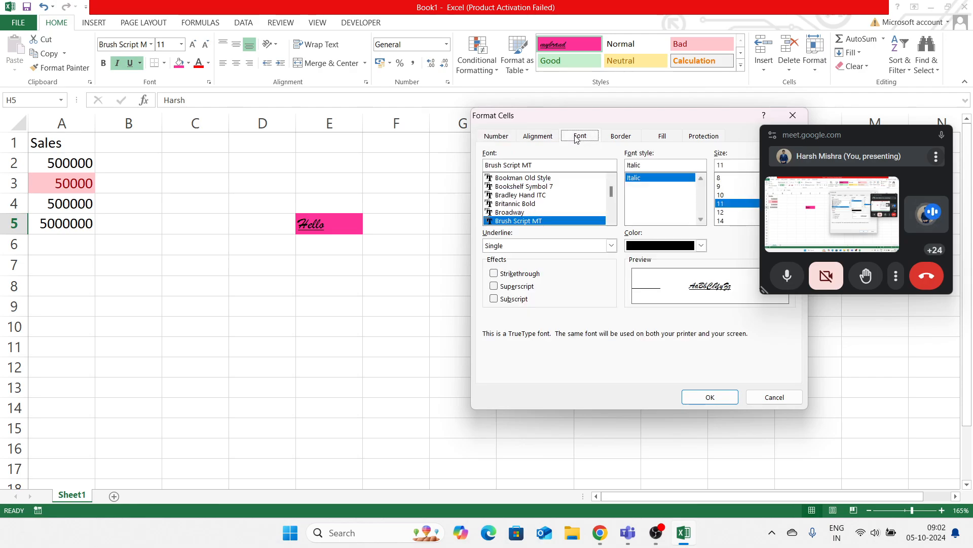
left_click(524, 204)
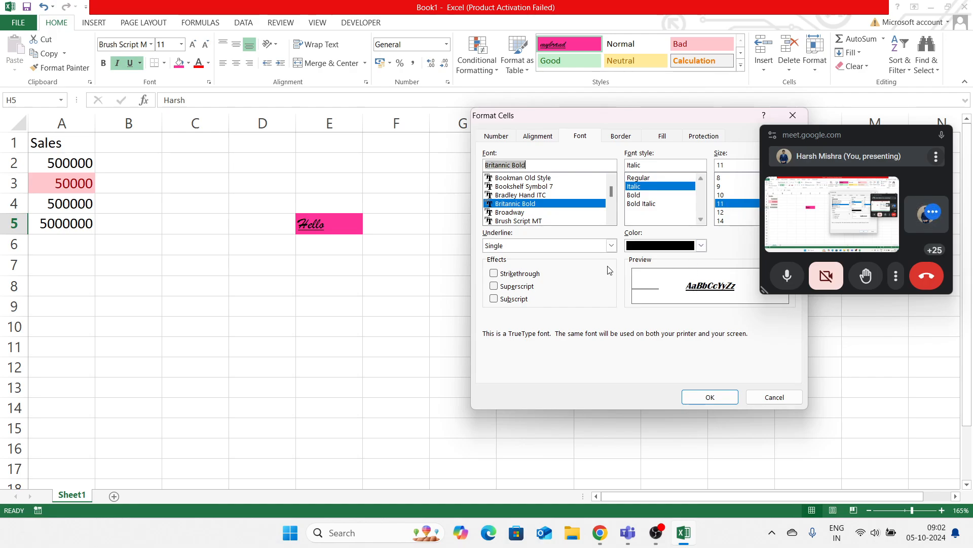
left_click(702, 397)
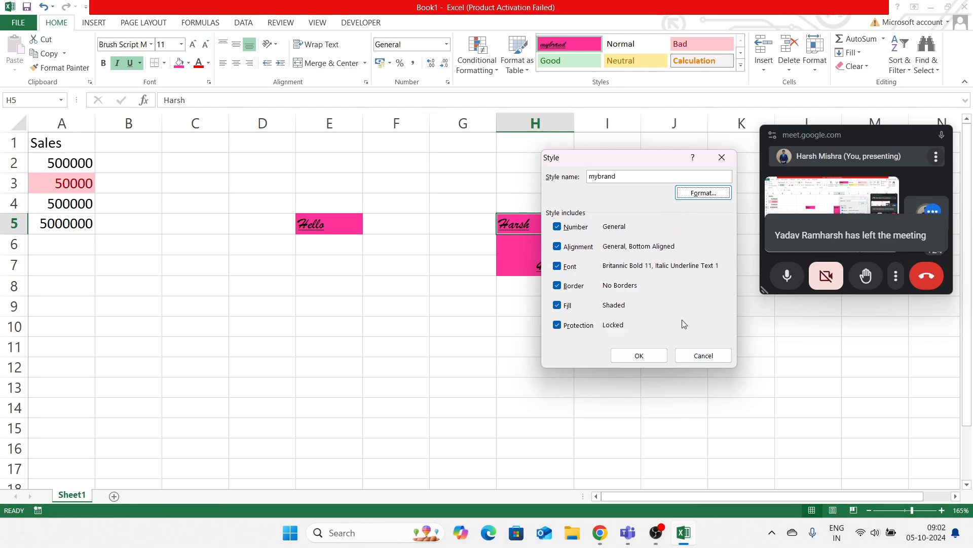
left_click(649, 362)
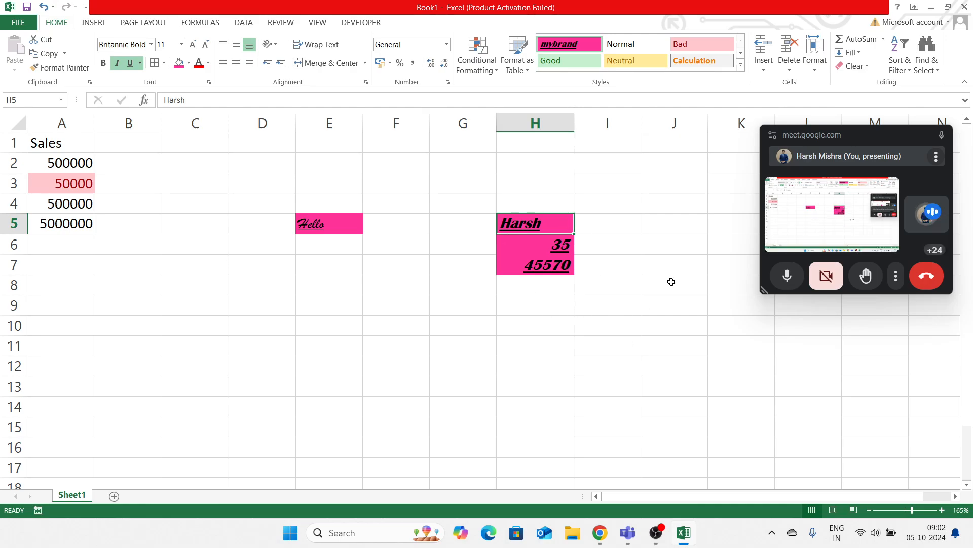
Reapply the modified mybrand cell style to cell E5 containing Hello, and deselect it.
left_click(648, 248)
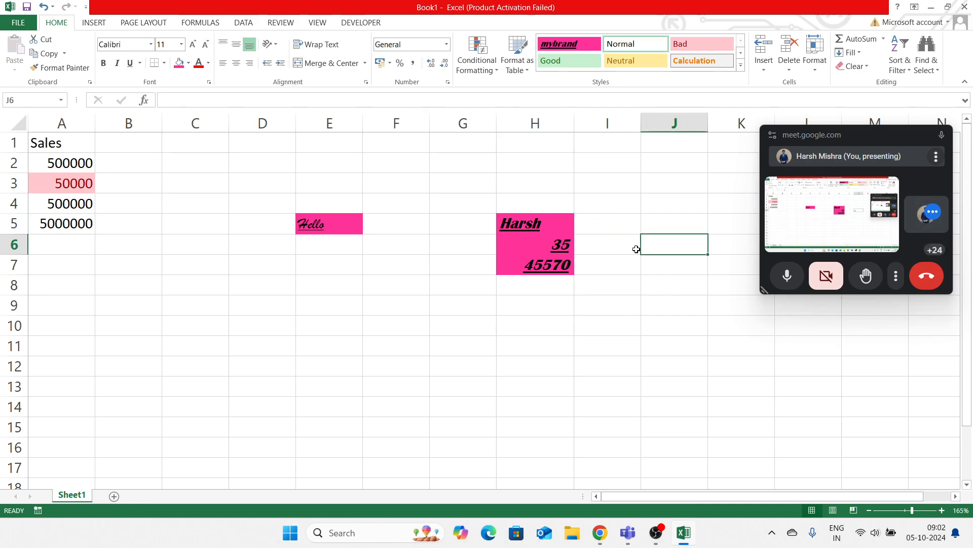
left_click(315, 221)
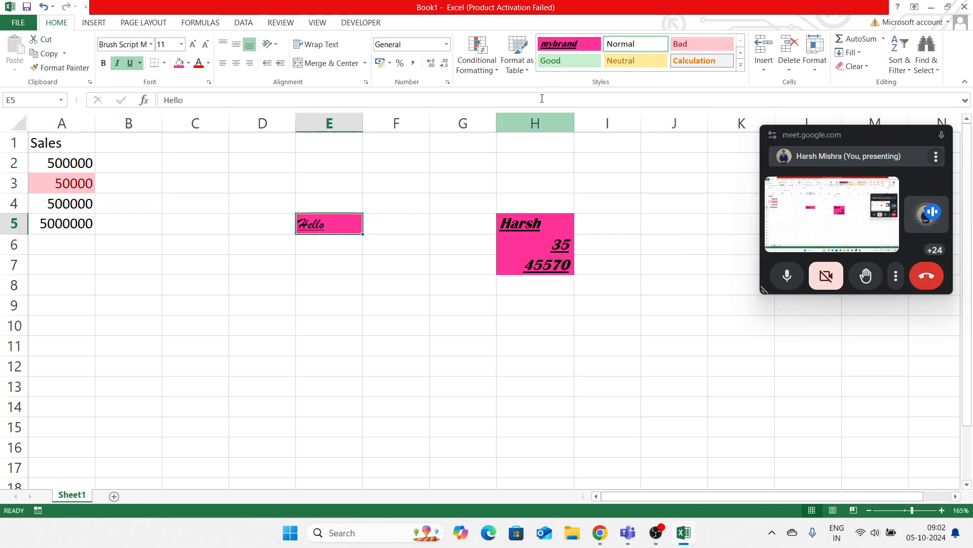
left_click(645, 205)
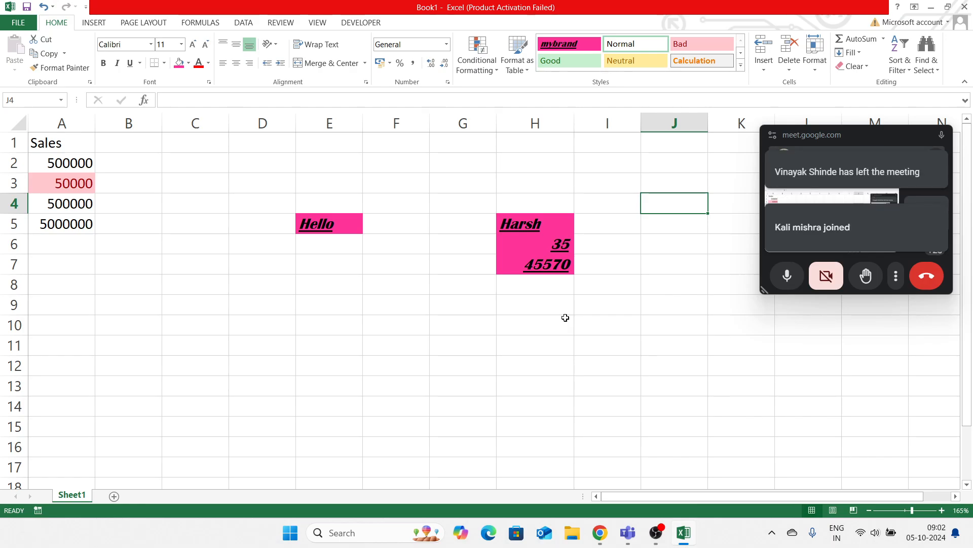
Switch to the Canva slides, move the floating Meet window off the text, advance to the Custom Templates page and exit full screen.
key("alt+Tab")
key("alt+Tab")
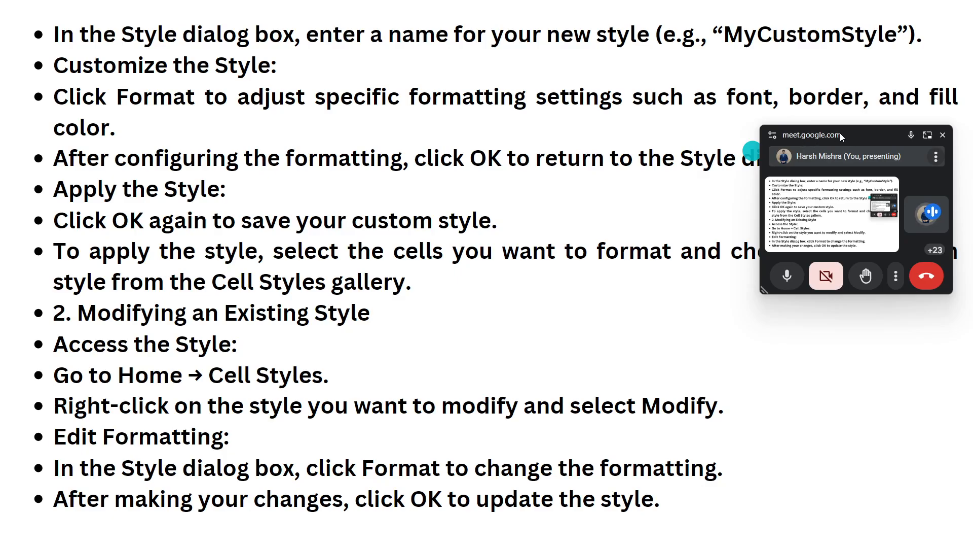
left_click_drag(862, 133, 866, 210)
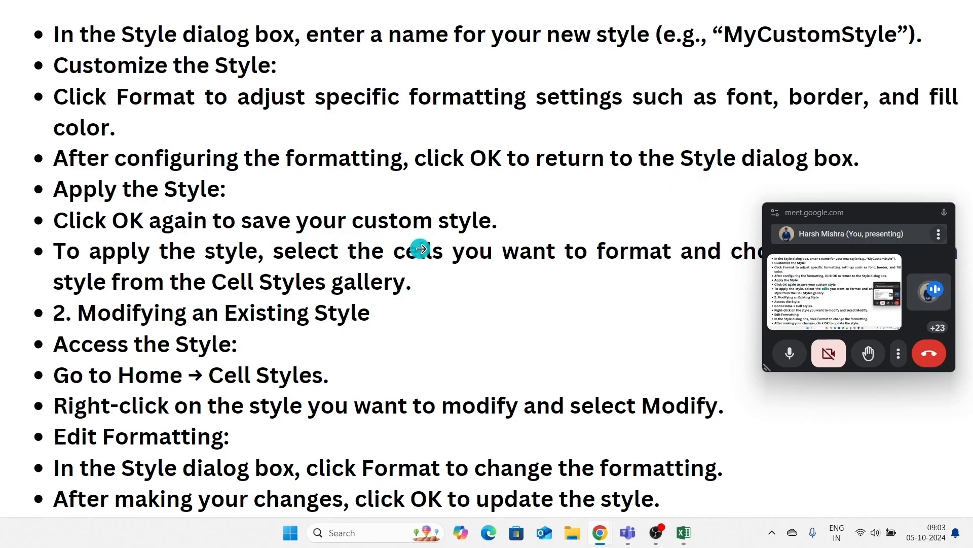
left_click_drag(856, 208, 869, 68)
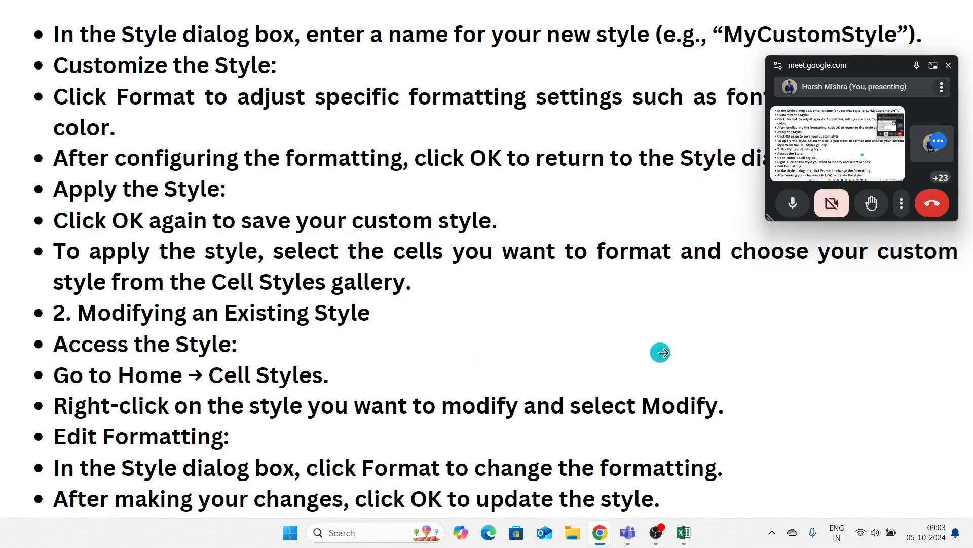
left_click(673, 353)
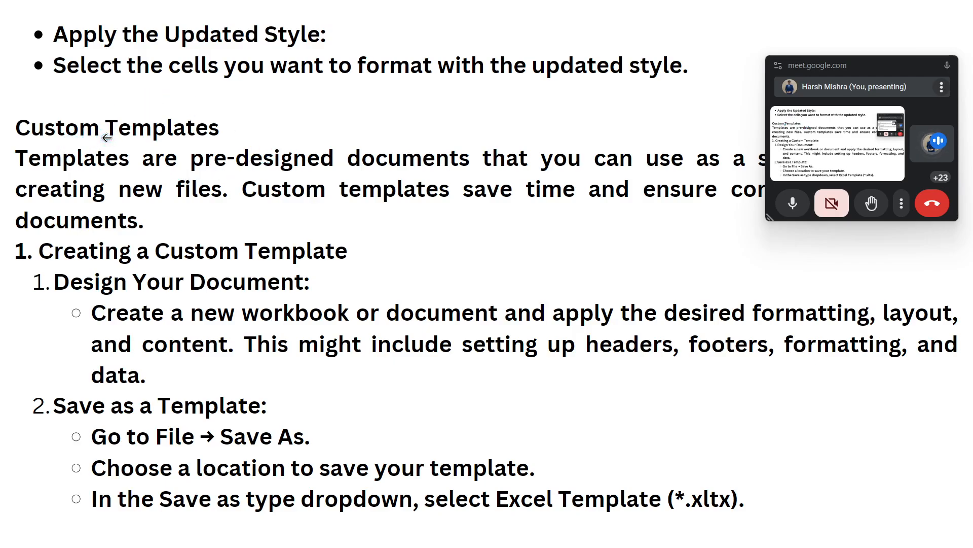
key("Escape")
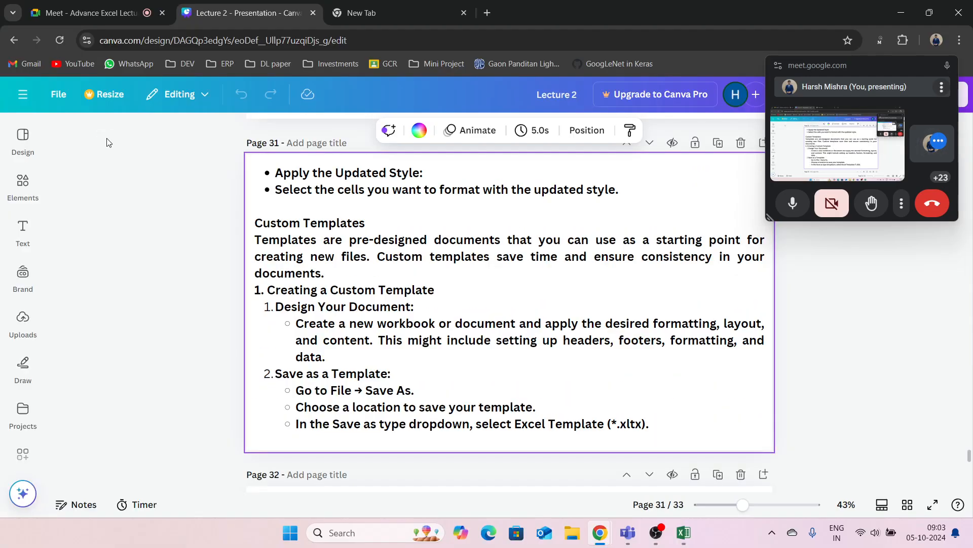
Find and launch PowerPoint 2013 to show the templates on its start screen.
left_click(384, 532)
type("p")
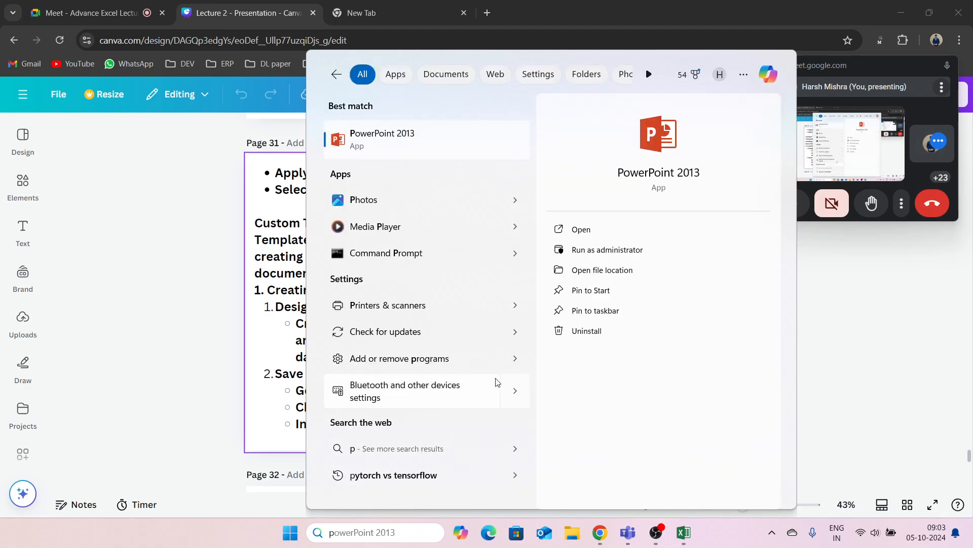
left_click(598, 231)
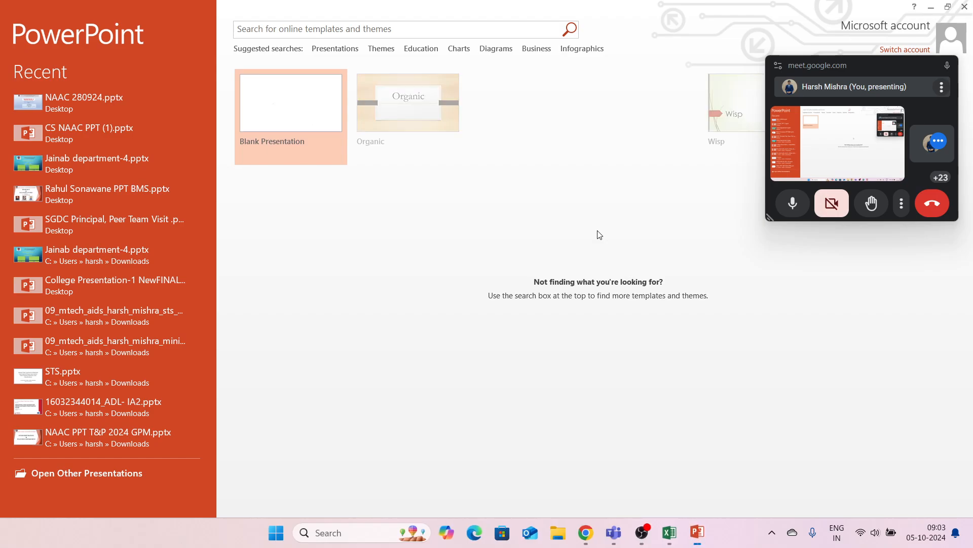
left_click(629, 390)
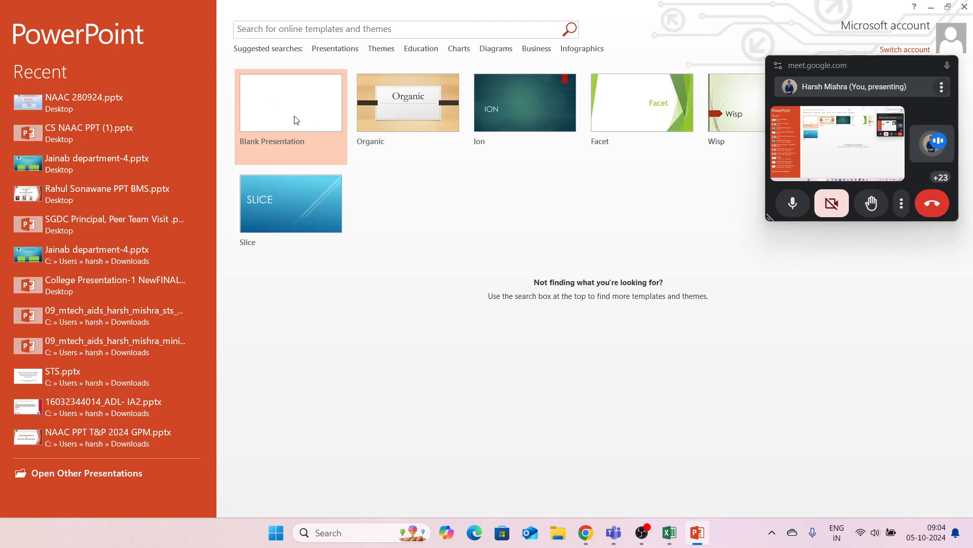
Preview the Organic template and the purple variant of the Ion template, and close PowerPoint without creating a presentation.
left_click(427, 117)
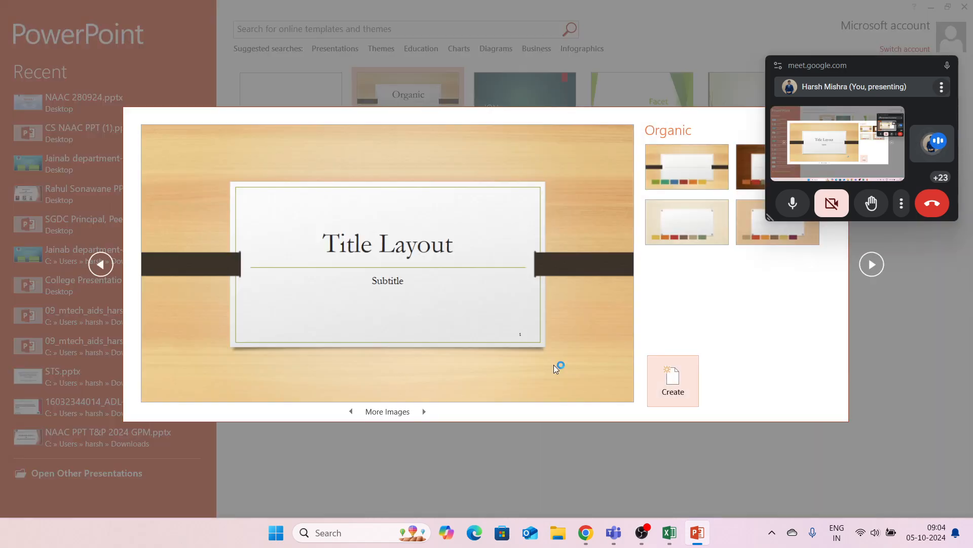
left_click(872, 265)
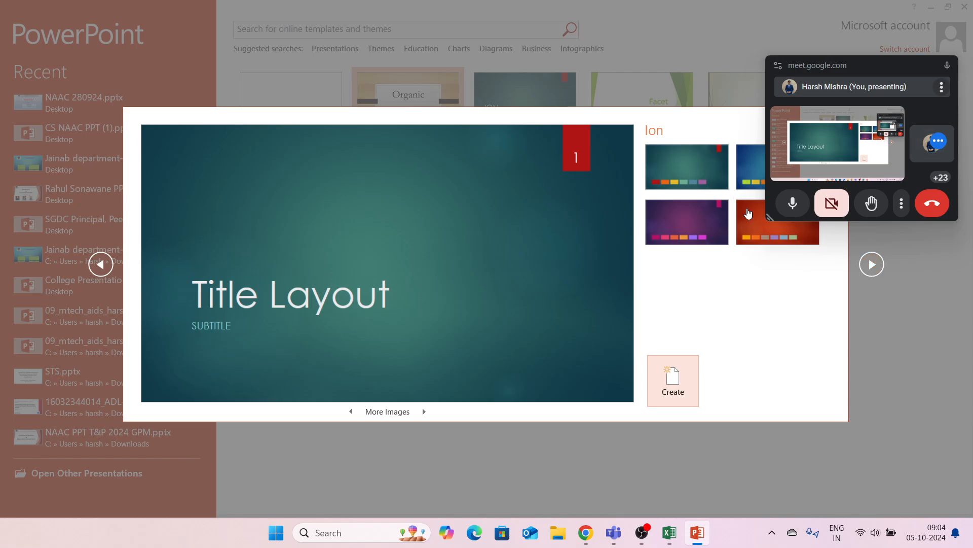
left_click(685, 219)
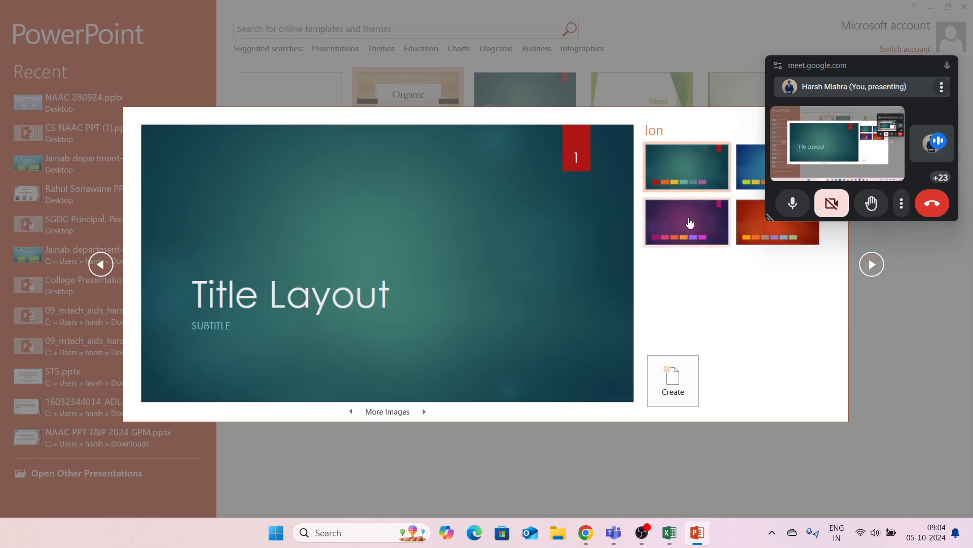
left_click(686, 219)
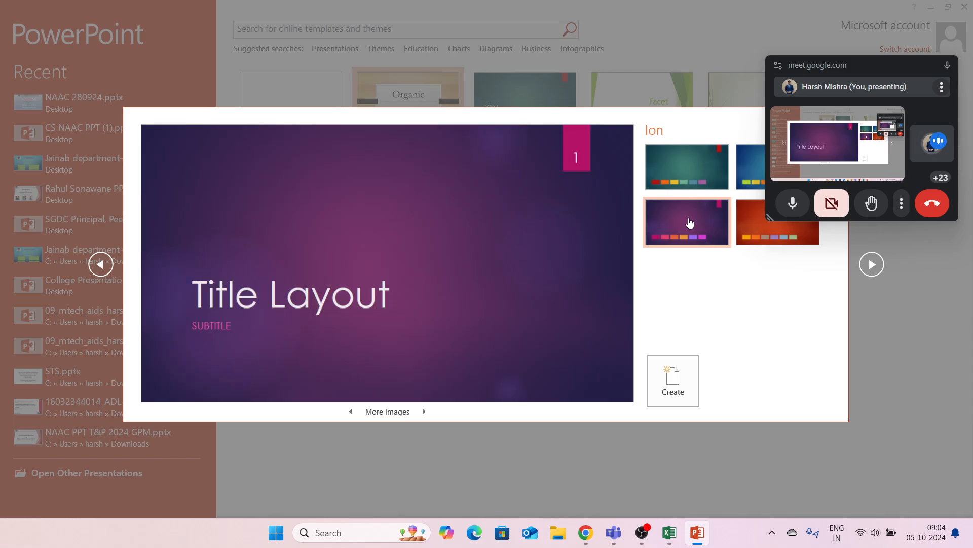
key("Escape")
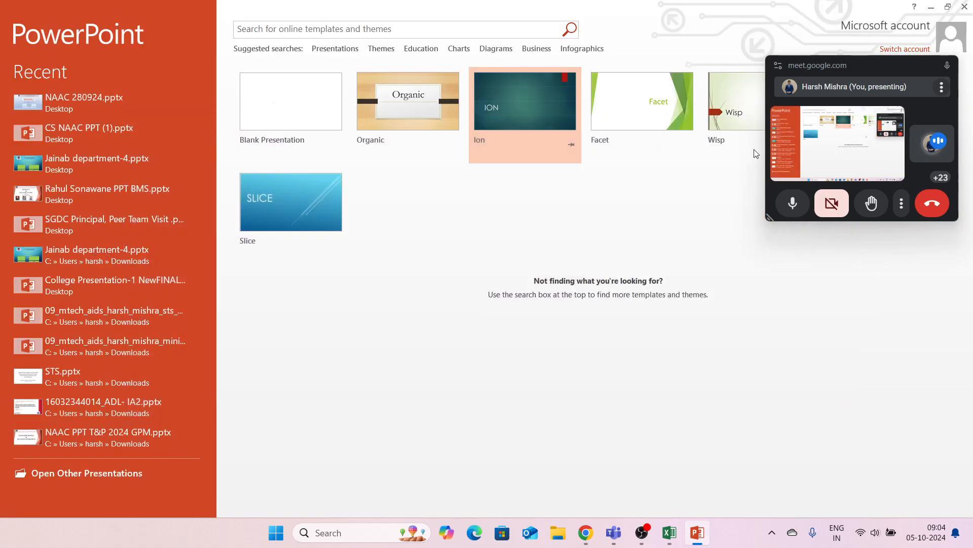
left_click(965, 6)
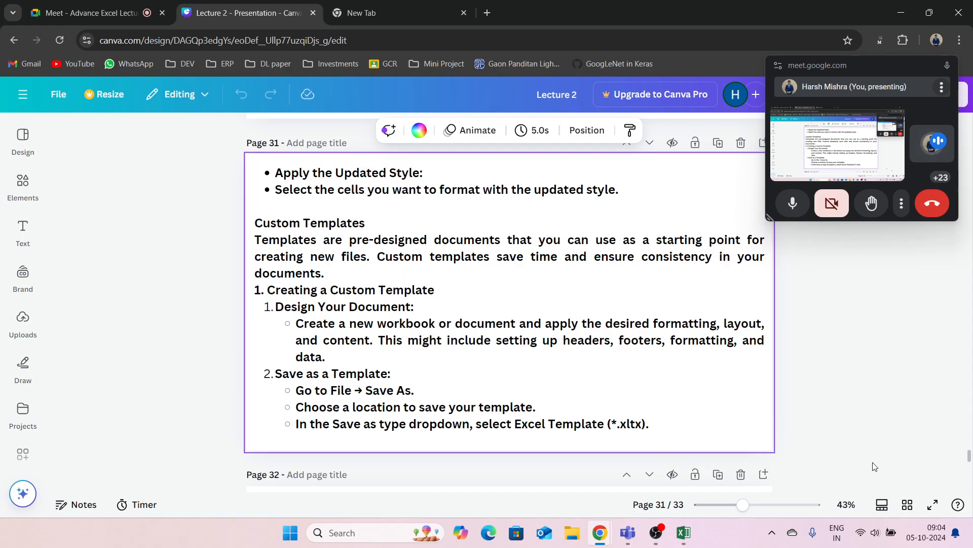
Present the Canva slides in full screen from page 31, advance to page 32 on using a custom template, and exit full screen.
left_click(933, 505)
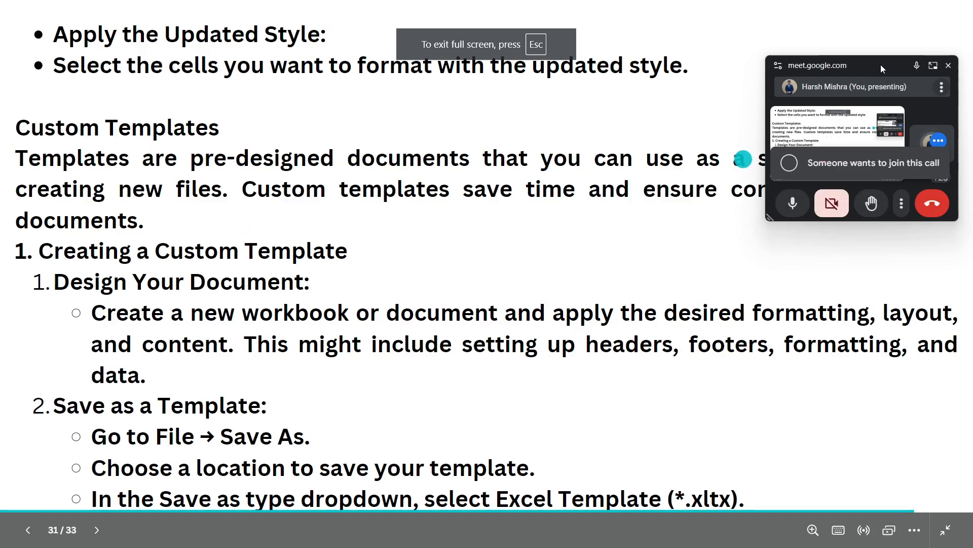
left_click_drag(880, 65, 875, 216)
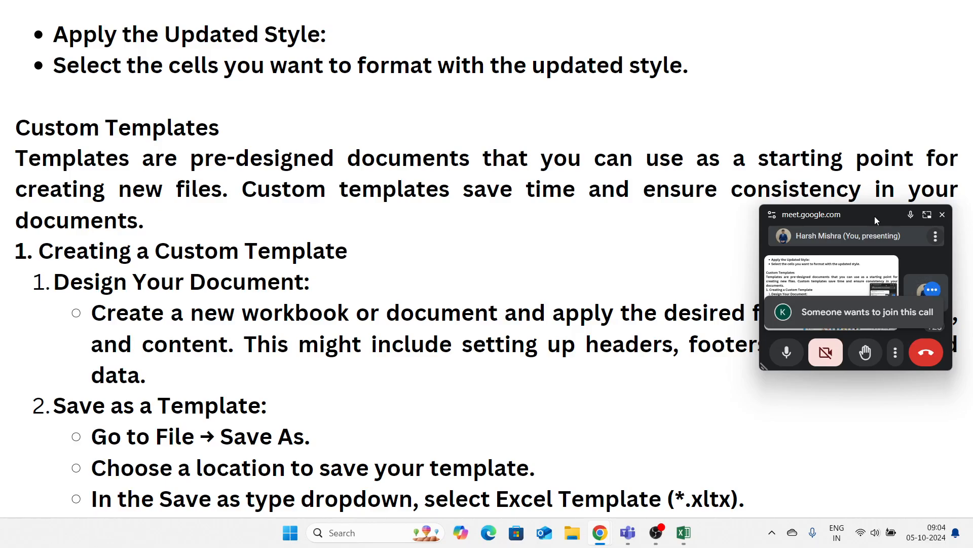
left_click(691, 232)
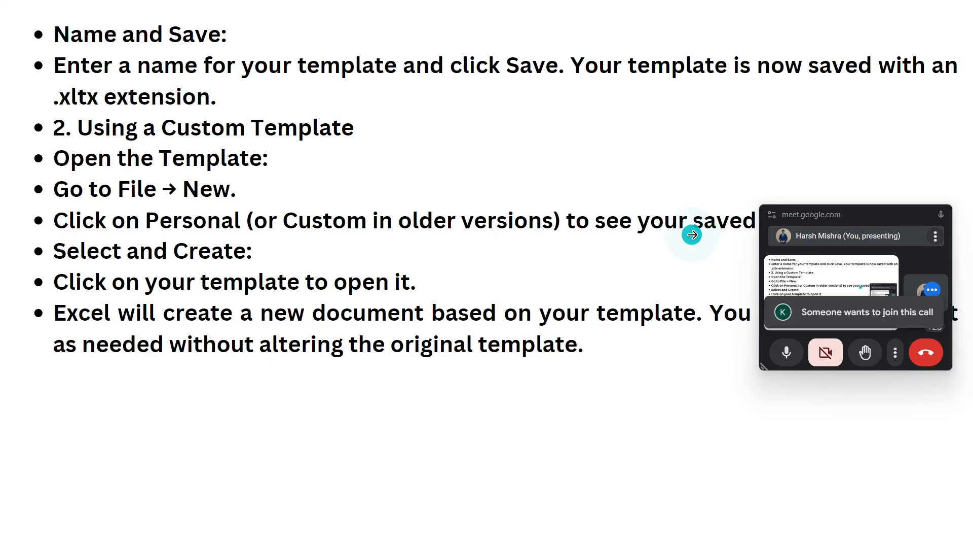
key("Escape")
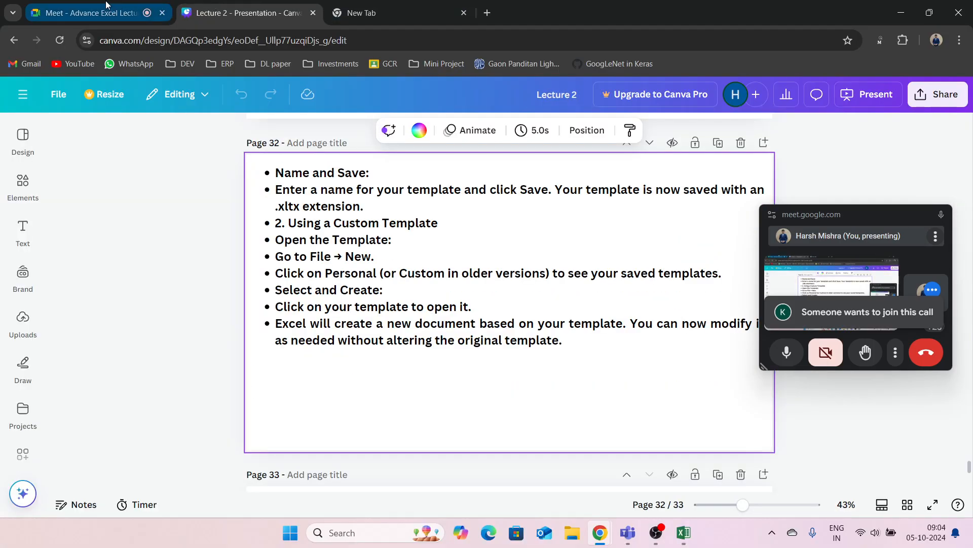
Switch to the Google Meet call, admit the waiting participant and return to the Canva presentation.
left_click(107, 6)
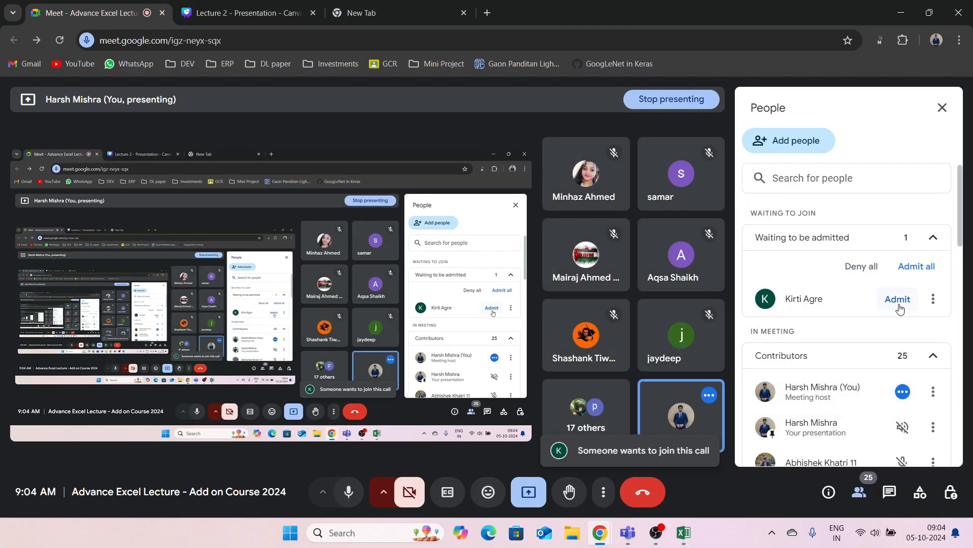
left_click(900, 309)
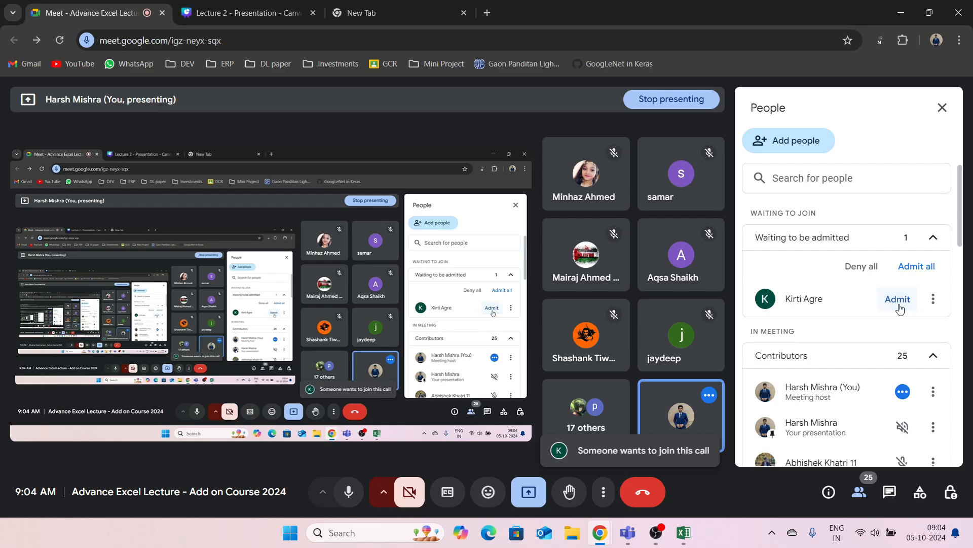
left_click(256, 5)
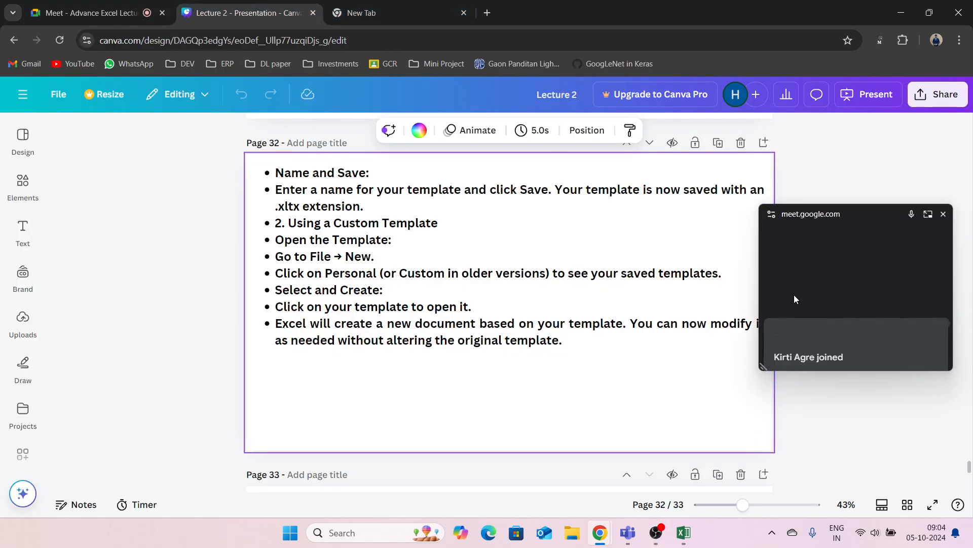
Go back to page 31 on creating a custom template and shift the floating Meet window off the slide text.
left_click(882, 352)
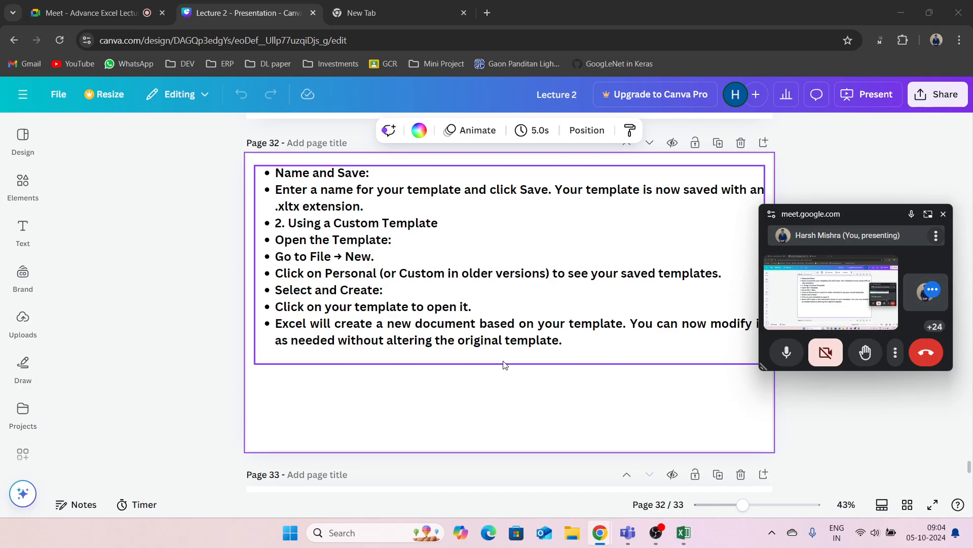
scroll(505, 364, "up", 6)
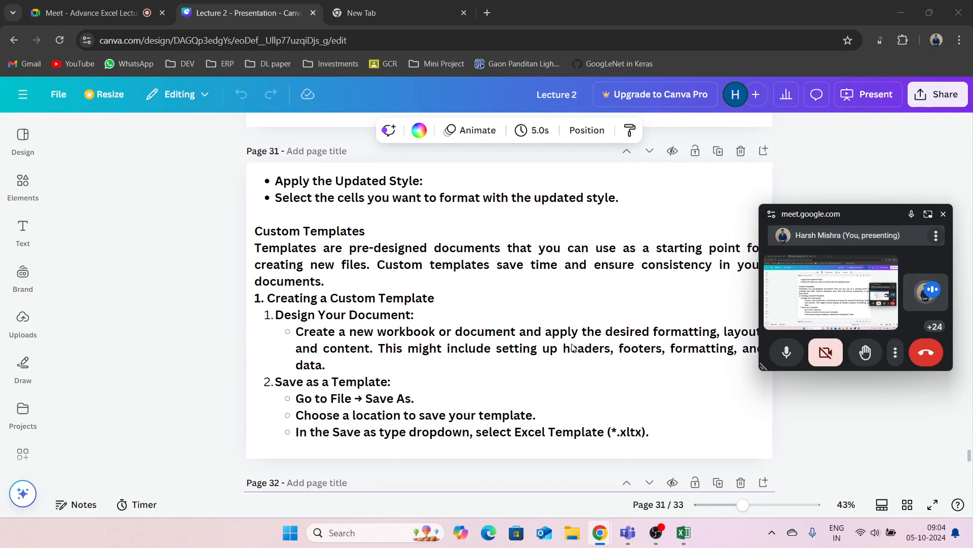
left_click_drag(872, 215, 884, 173)
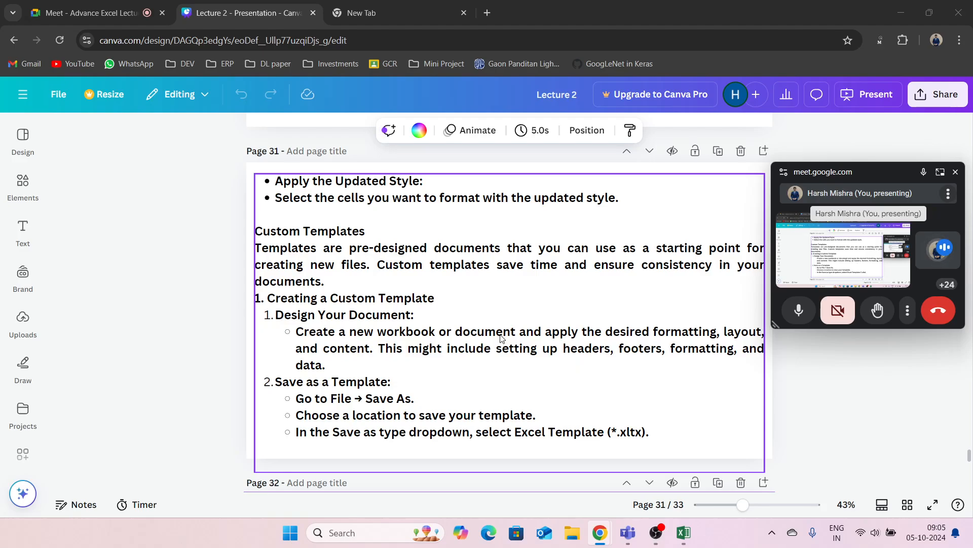
Switch to the Excel workbook and open the custom margins settings for Sheet1.
key("alt+Tab")
key("alt+Tab")
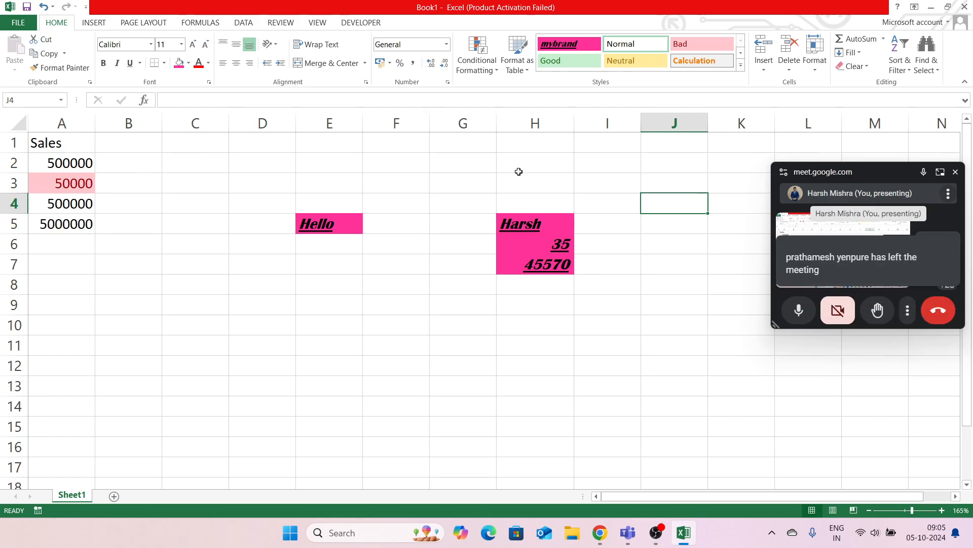
left_click(139, 24)
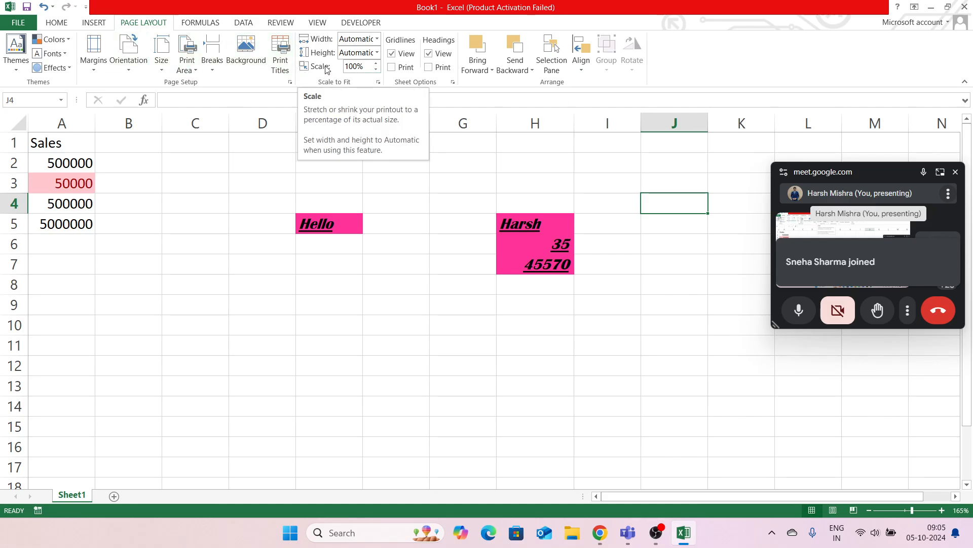
scroll(372, 231, "down", 5)
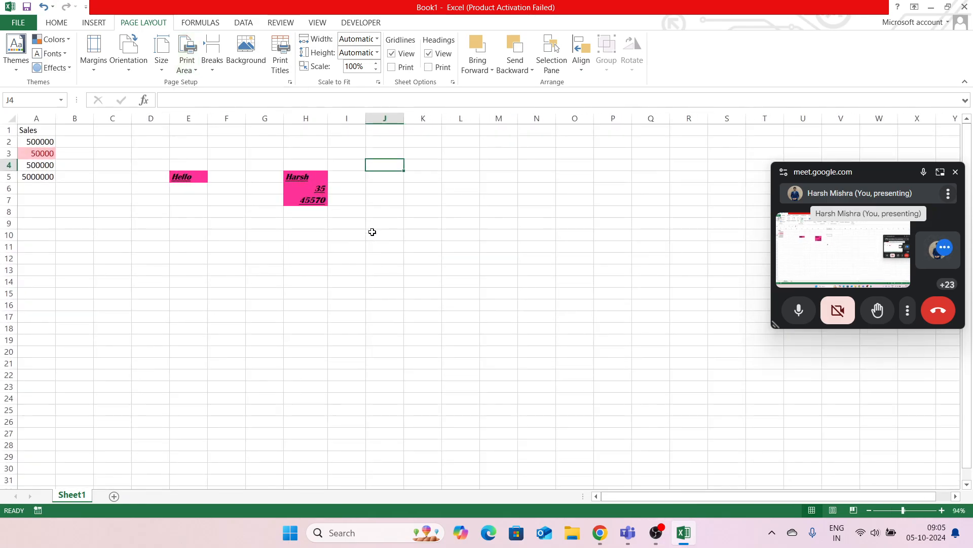
scroll(372, 232, "down", 3)
scroll(372, 232, "up", 3)
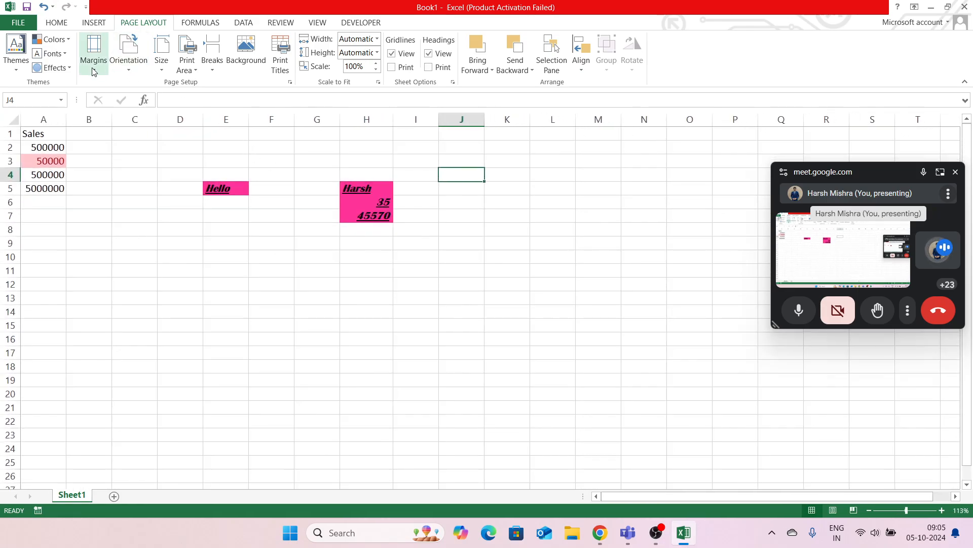
left_click(93, 67)
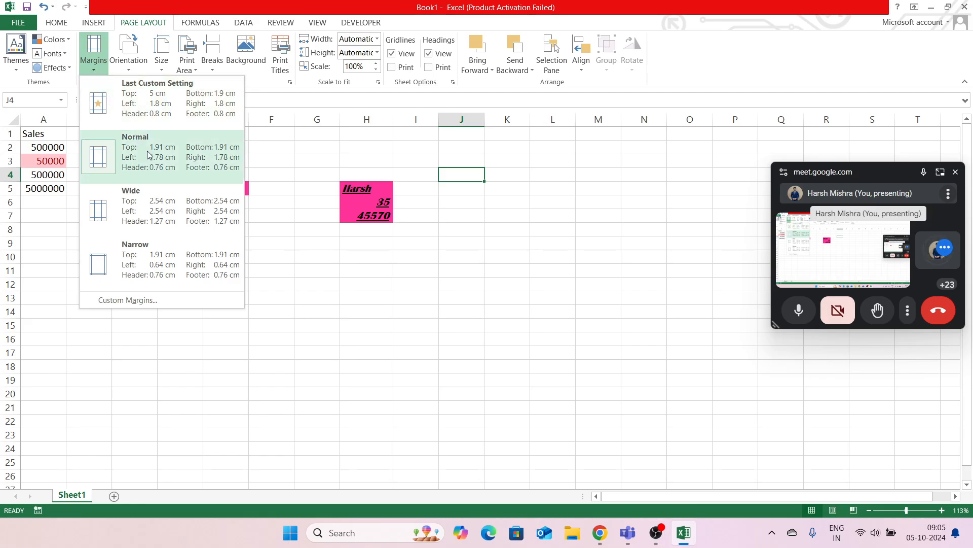
left_click(128, 300)
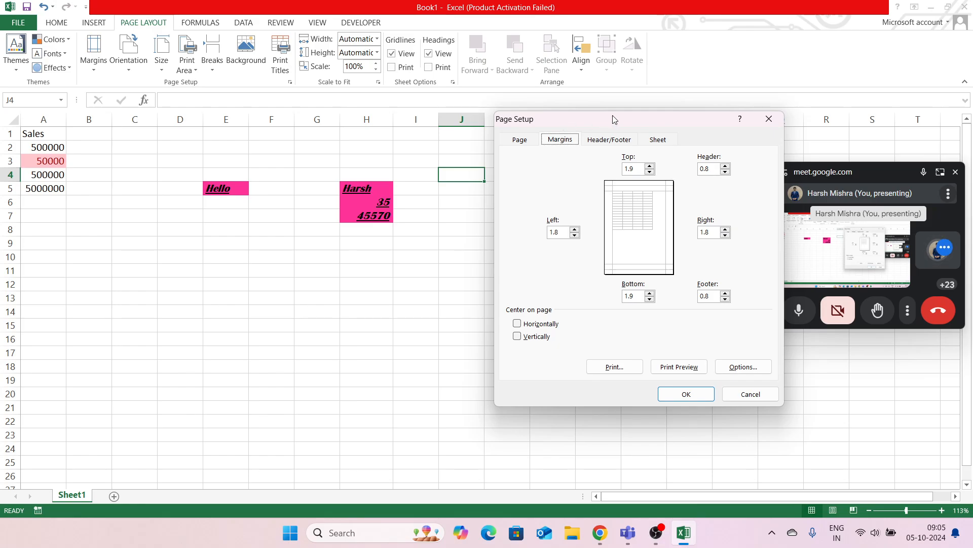
Set both the header and the footer of Sheet1 to Page 1 and apply the page setup.
left_click_drag(613, 120, 566, 124)
left_click(560, 145)
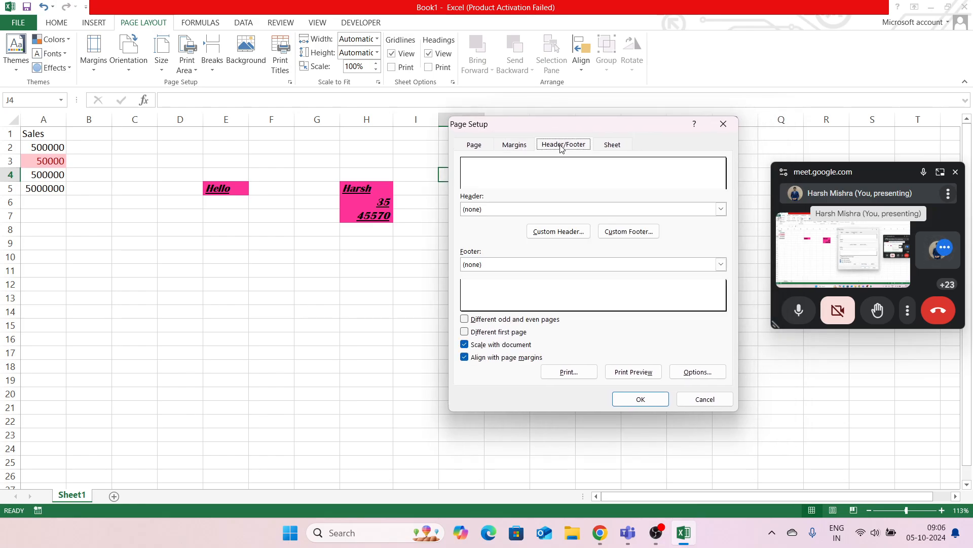
left_click(517, 210)
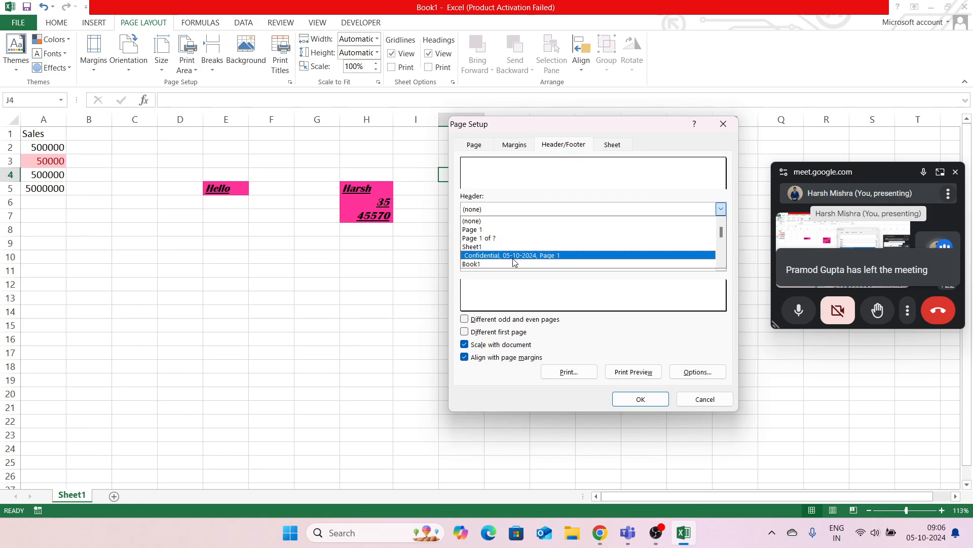
left_click(510, 230)
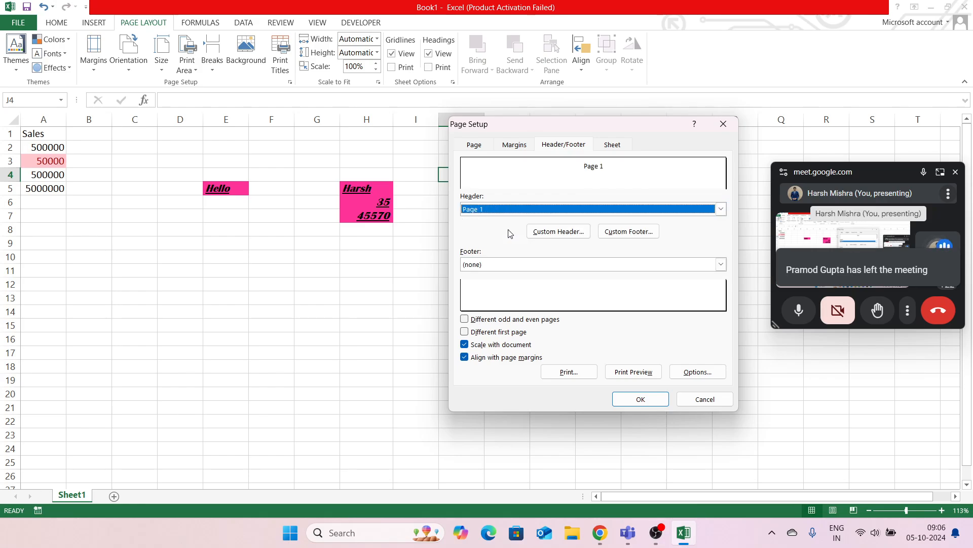
left_click(506, 265)
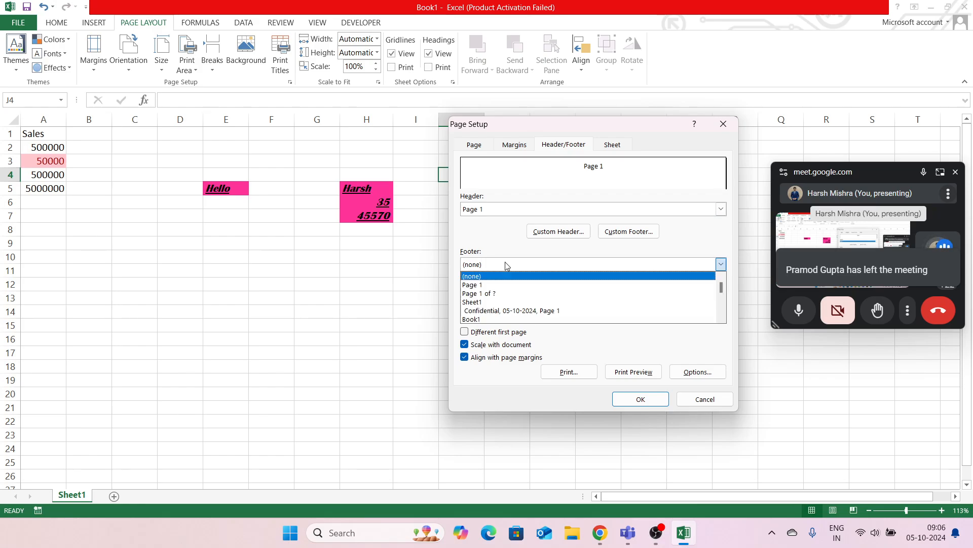
left_click(507, 285)
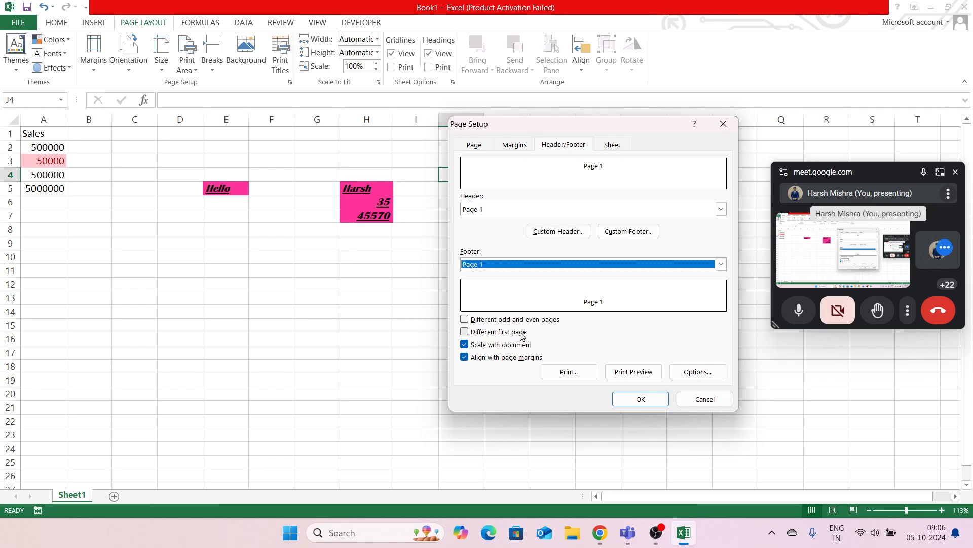
left_click(627, 399)
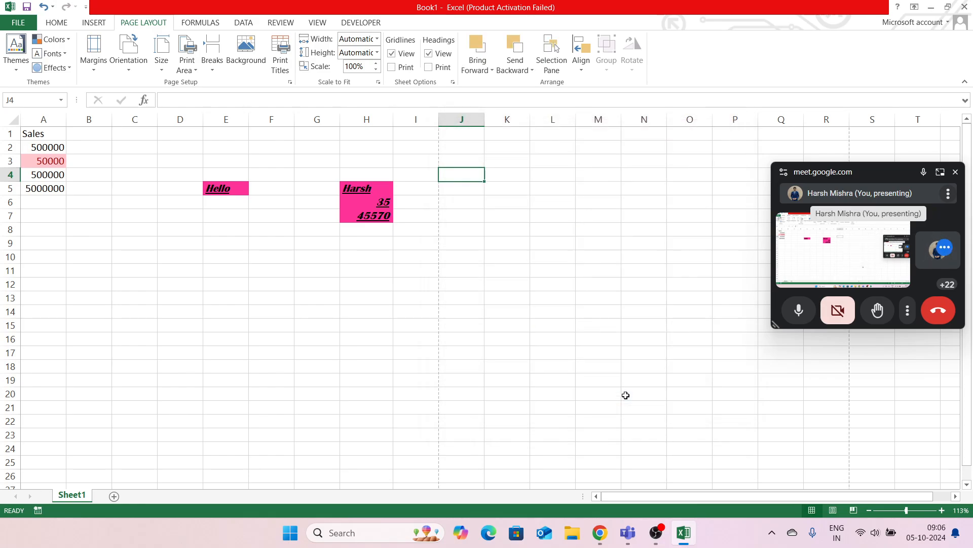
Turn off aligning the header and footer with page margins, preview Sheet1 for printing, and return to the worksheet.
scroll(626, 395, "down", 2, "ctrl")
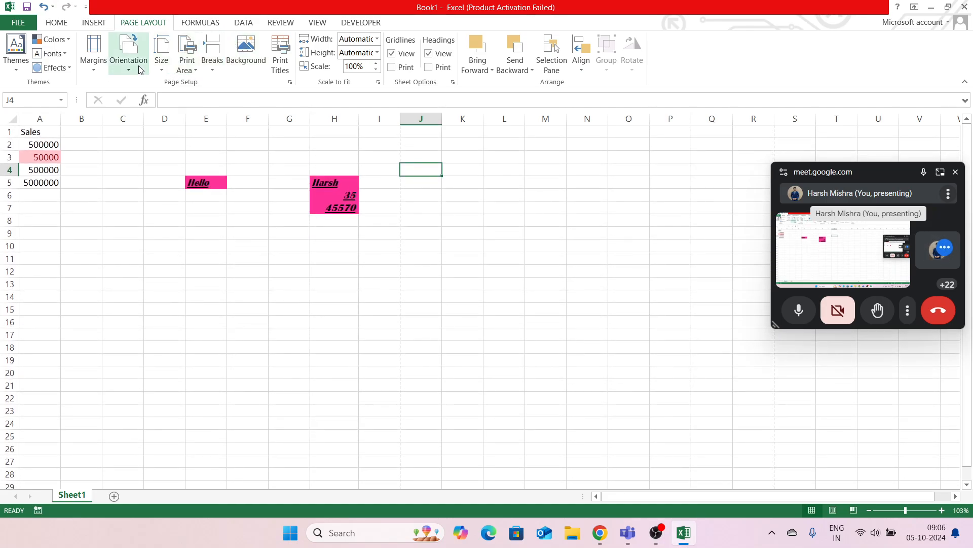
left_click(93, 57)
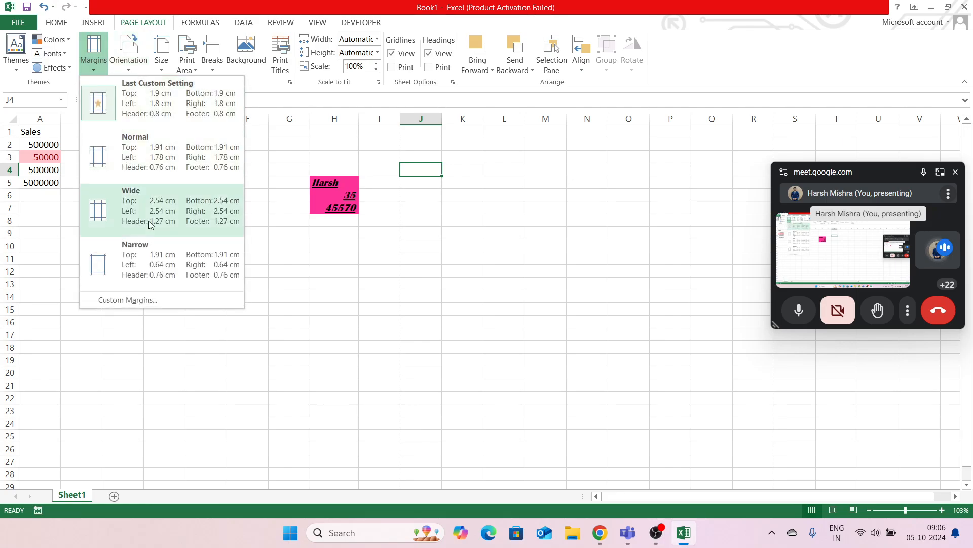
left_click(168, 299)
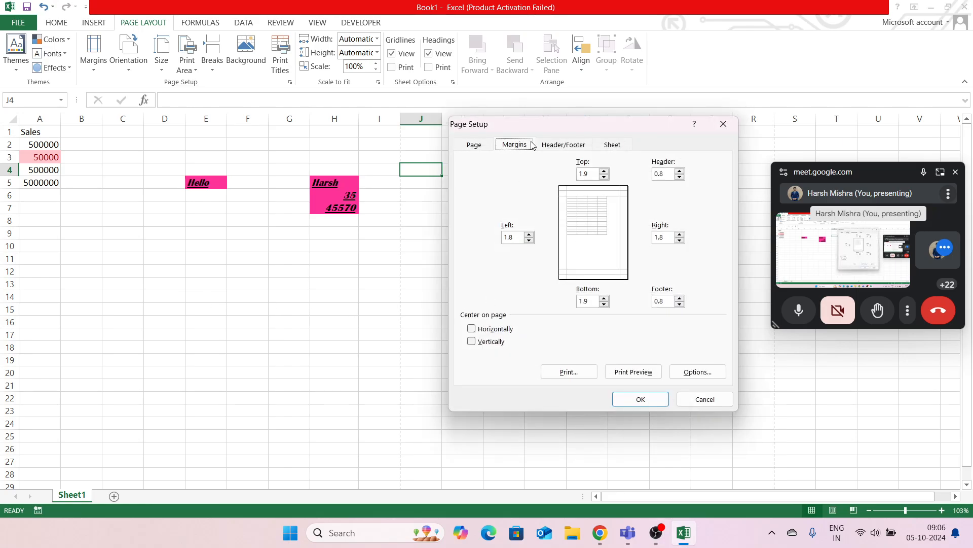
left_click(554, 146)
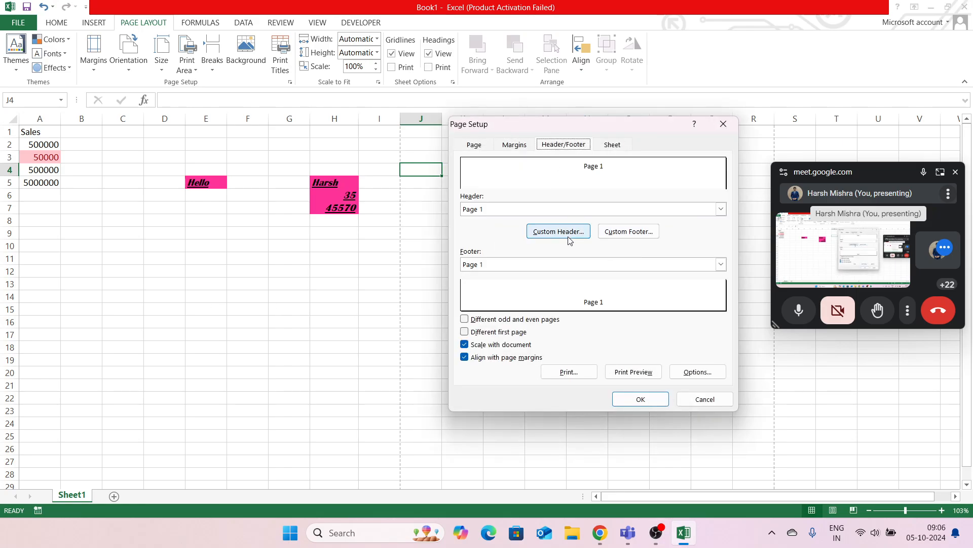
left_click(506, 359)
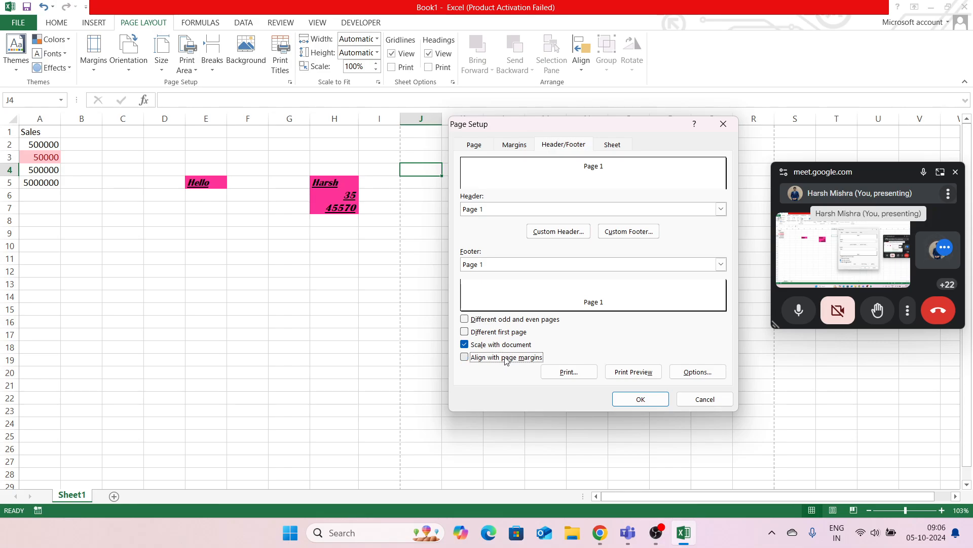
left_click(585, 375)
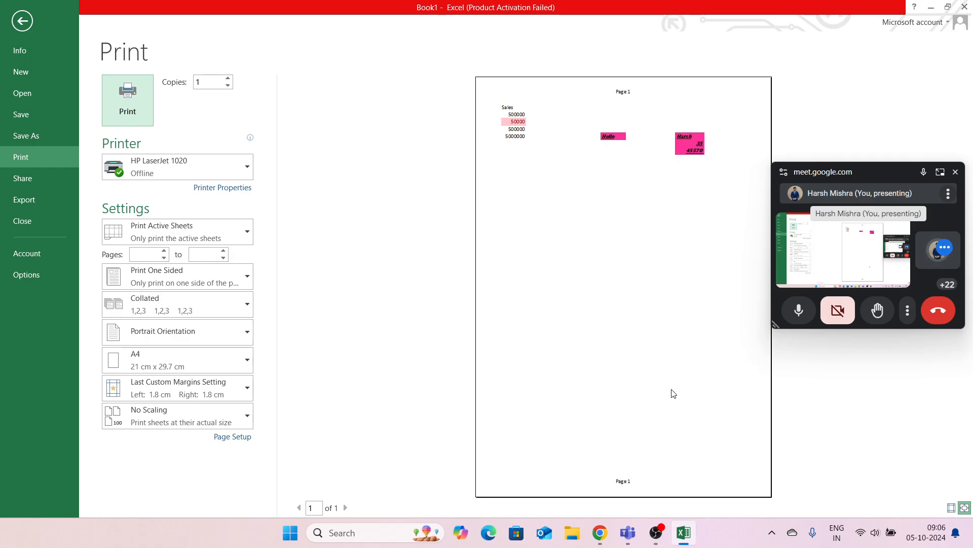
key("Escape")
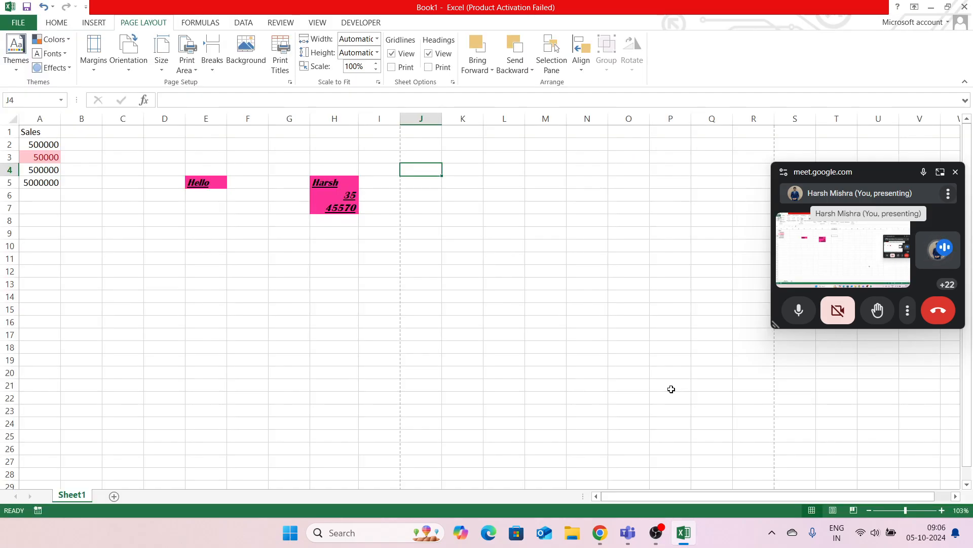
left_click(516, 286)
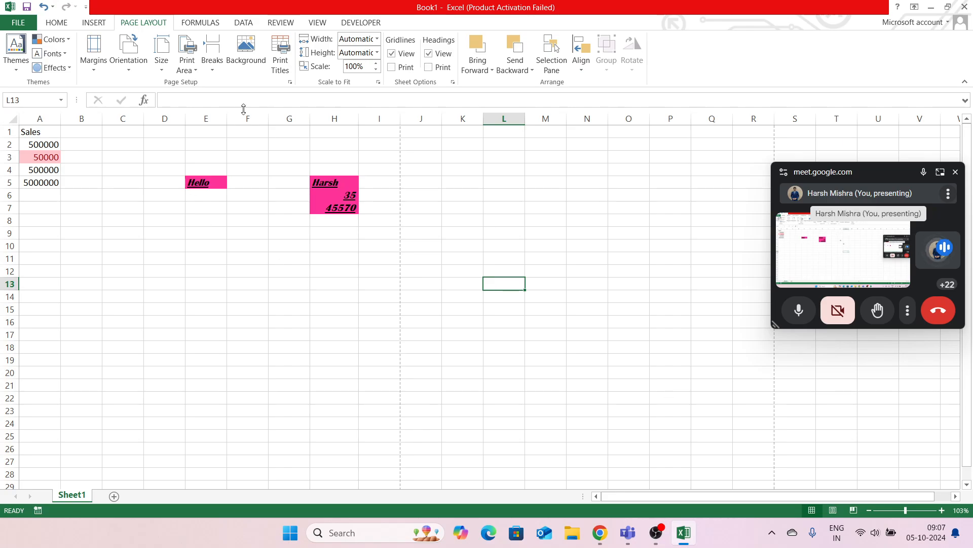
Examine the custom margin values and the sheet print options in Page Setup, and close it without applying changes.
left_click(56, 23)
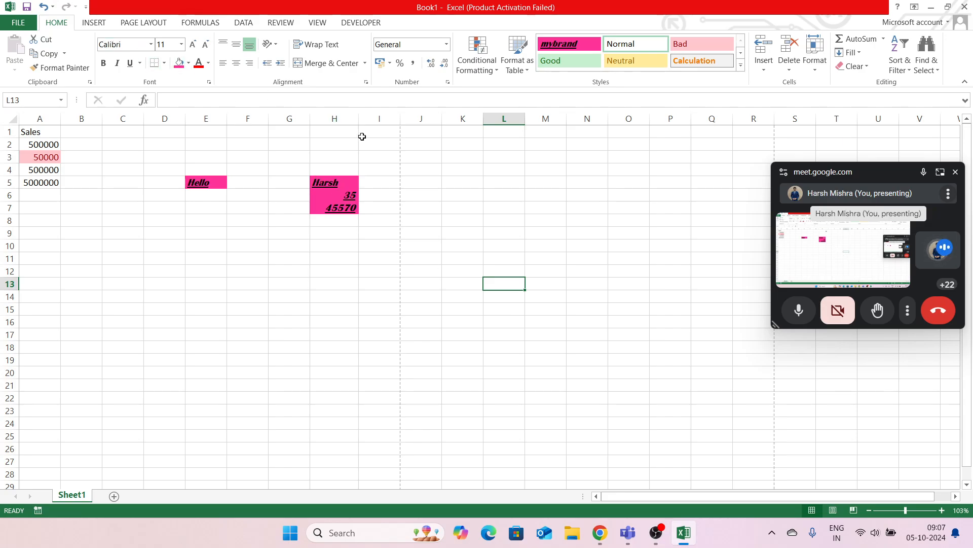
left_click(138, 29)
left_click(100, 74)
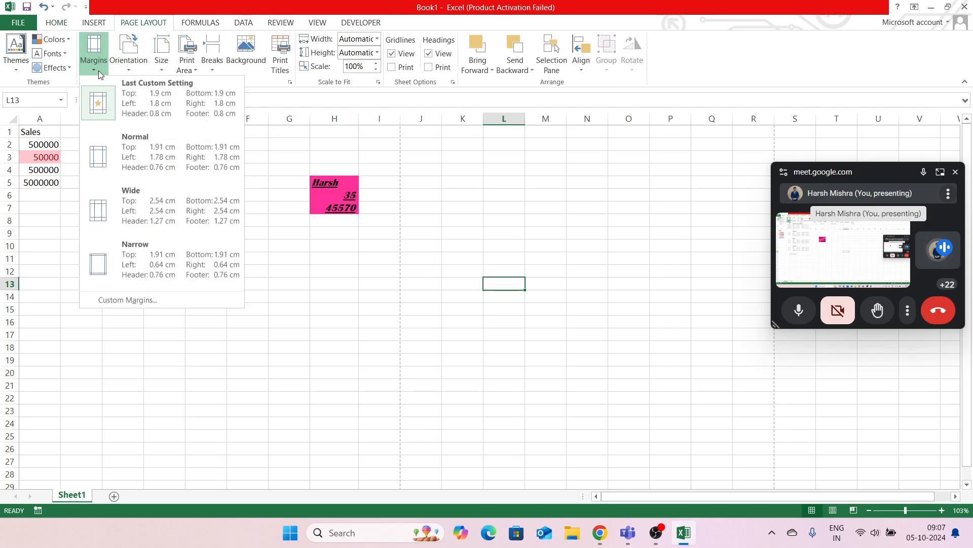
left_click(158, 300)
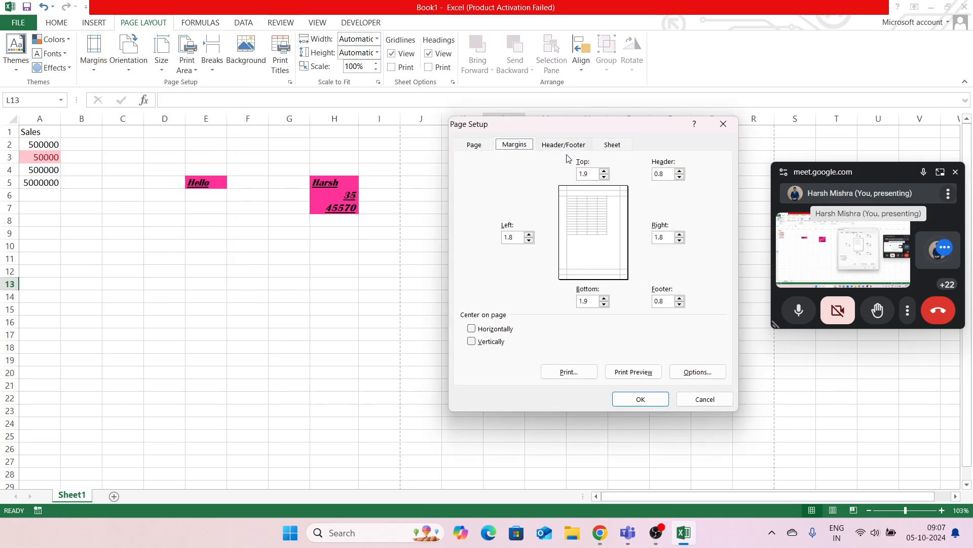
left_click(595, 173)
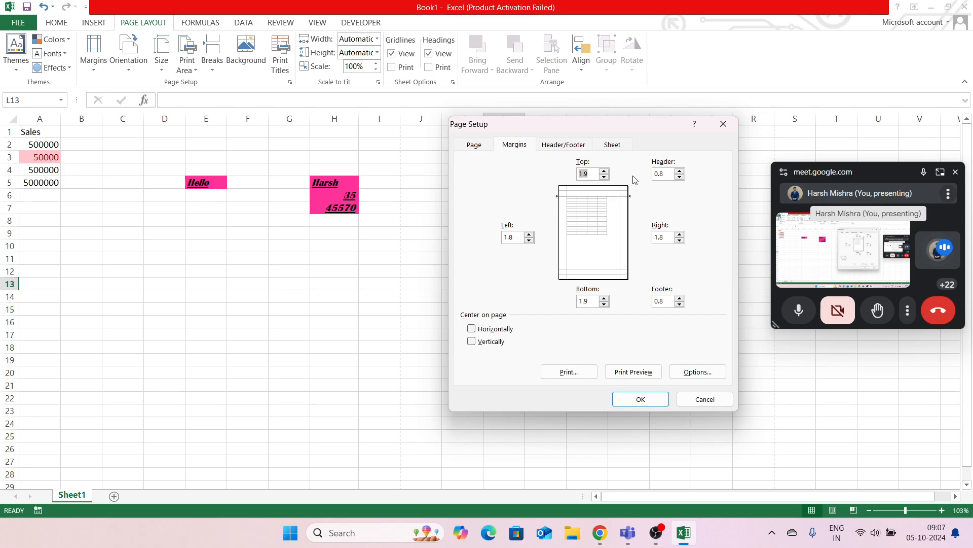
left_click(665, 175)
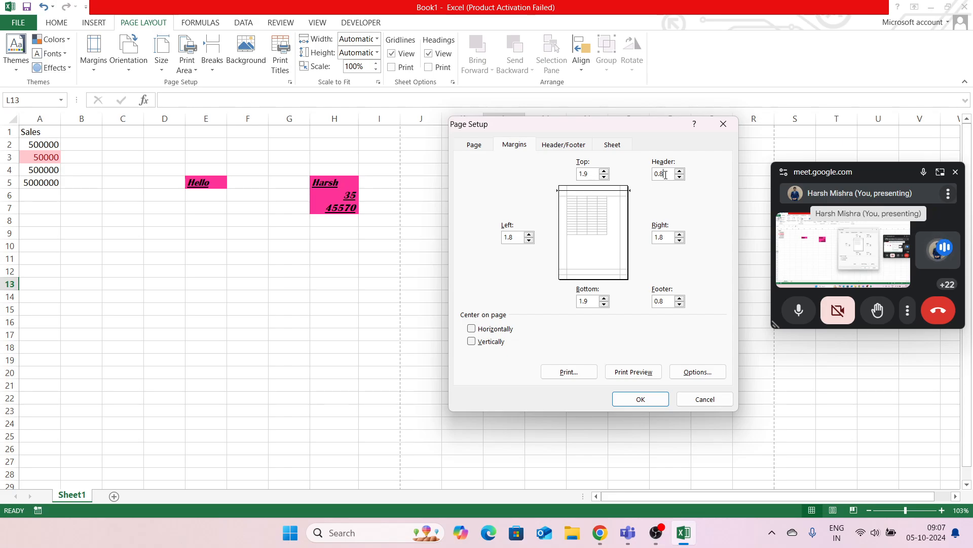
left_click(608, 147)
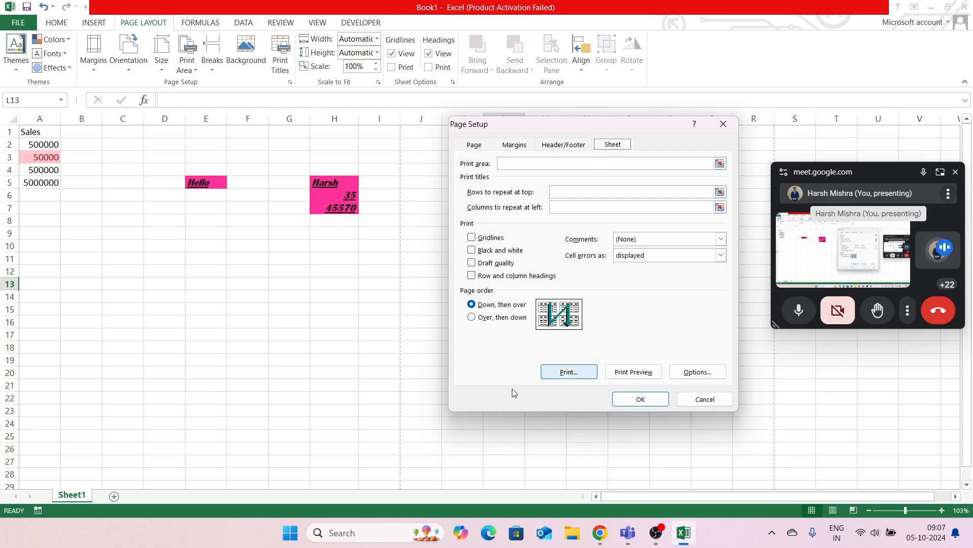
left_click(719, 404)
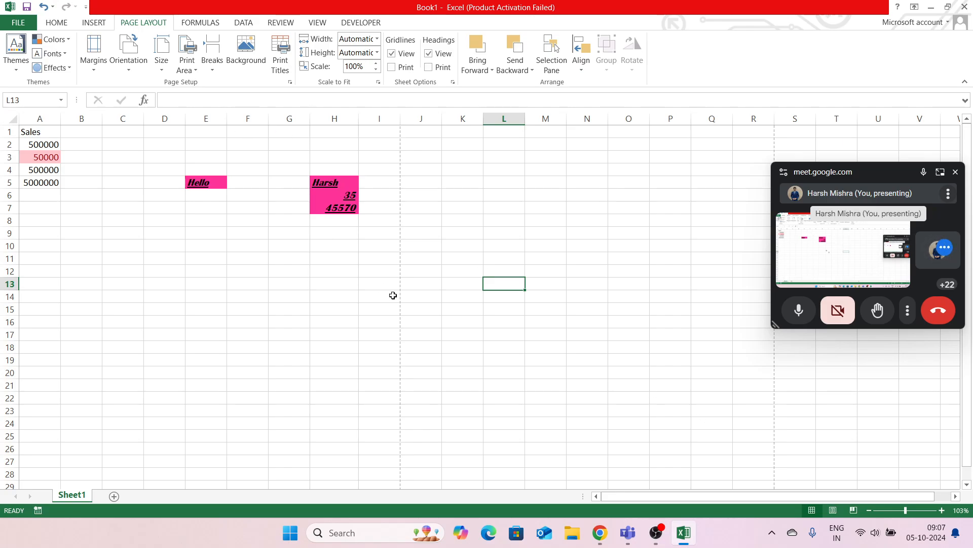
Save the workbook as an Excel Template (*.xltx) named mybrand in the Custom Office Templates folder and close it.
key("ctrl+s")
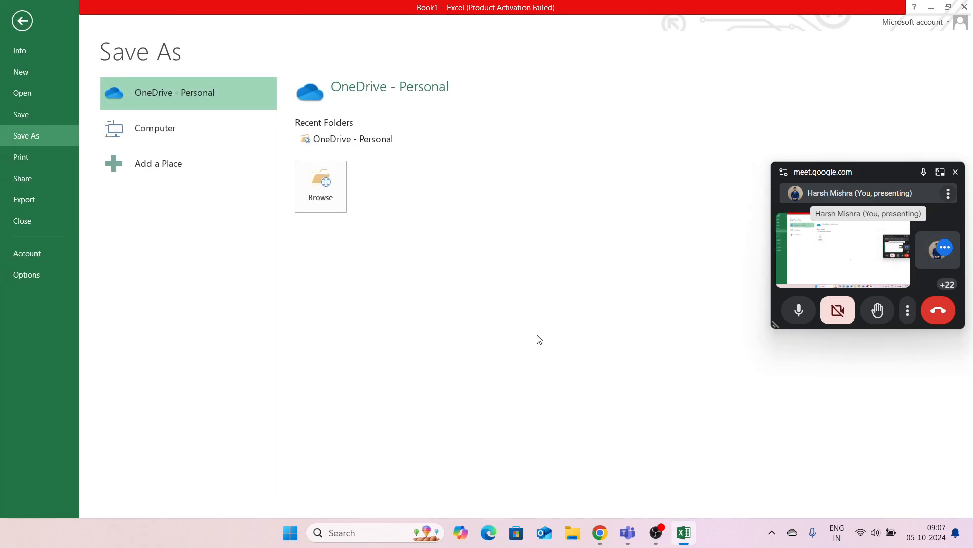
left_click(169, 128)
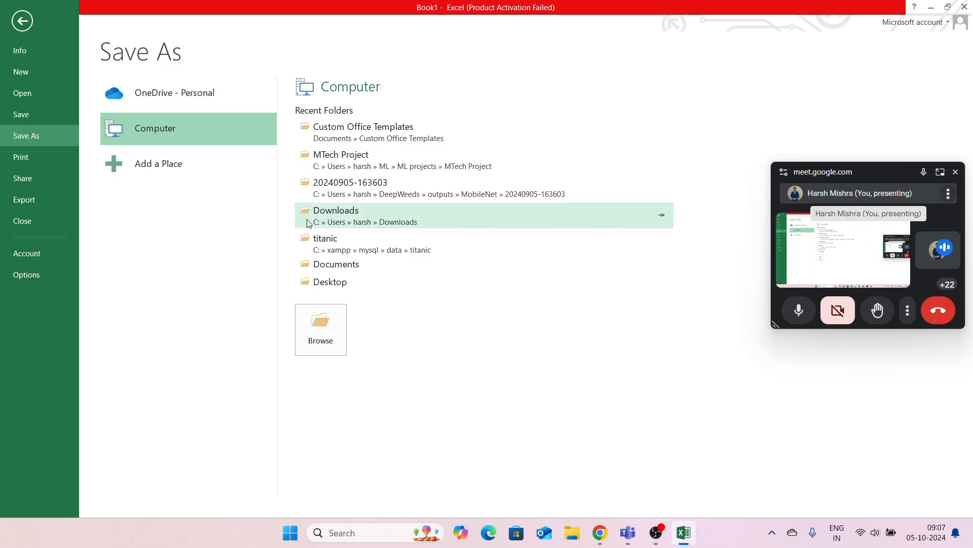
left_click(340, 212)
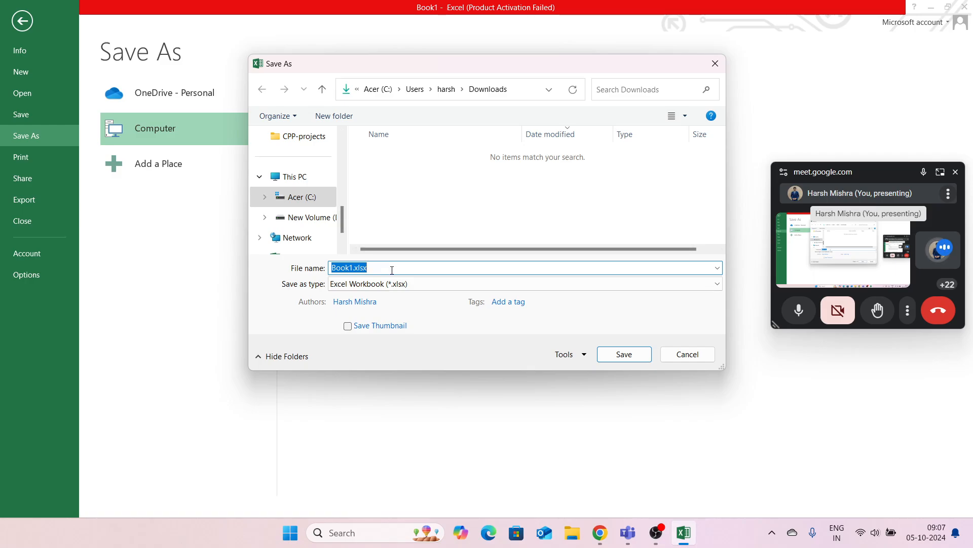
left_click(401, 284)
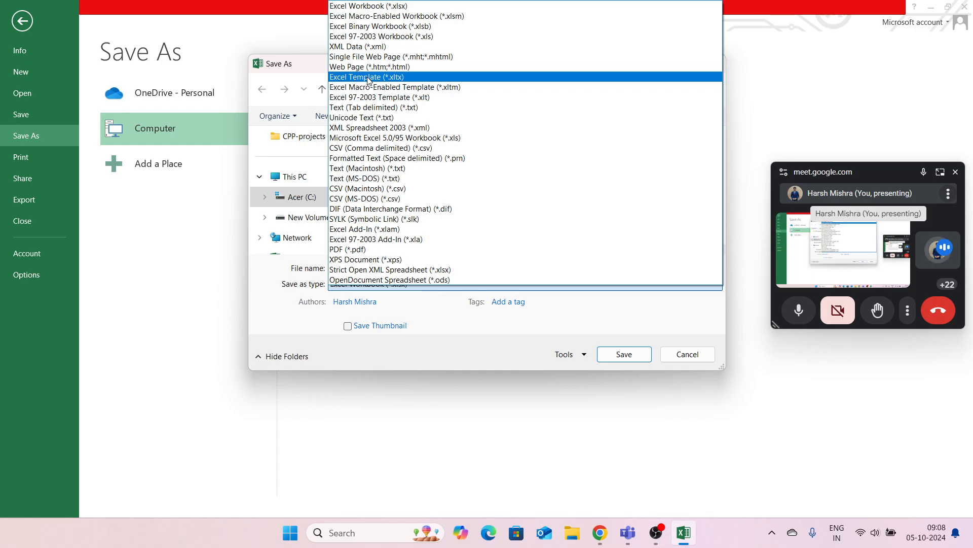
left_click(369, 77)
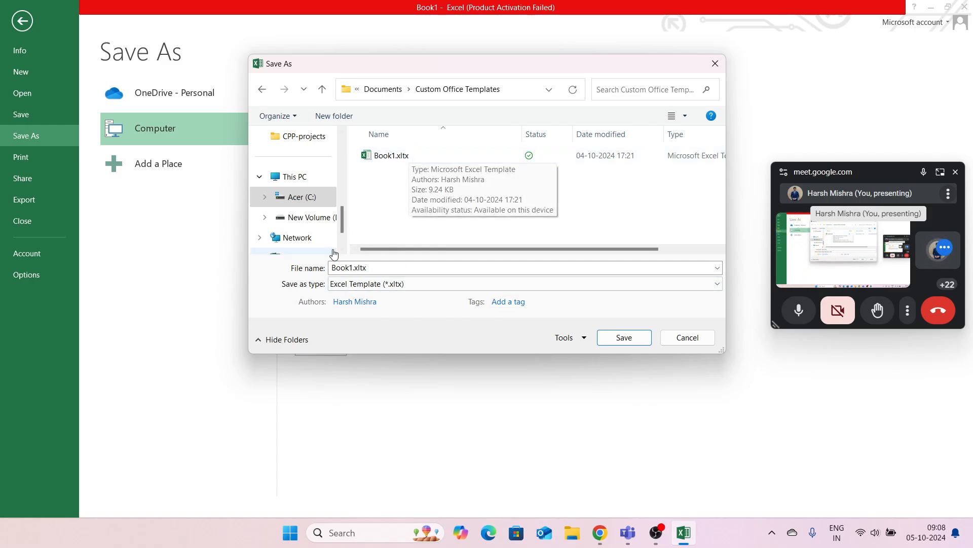
double_click(346, 265)
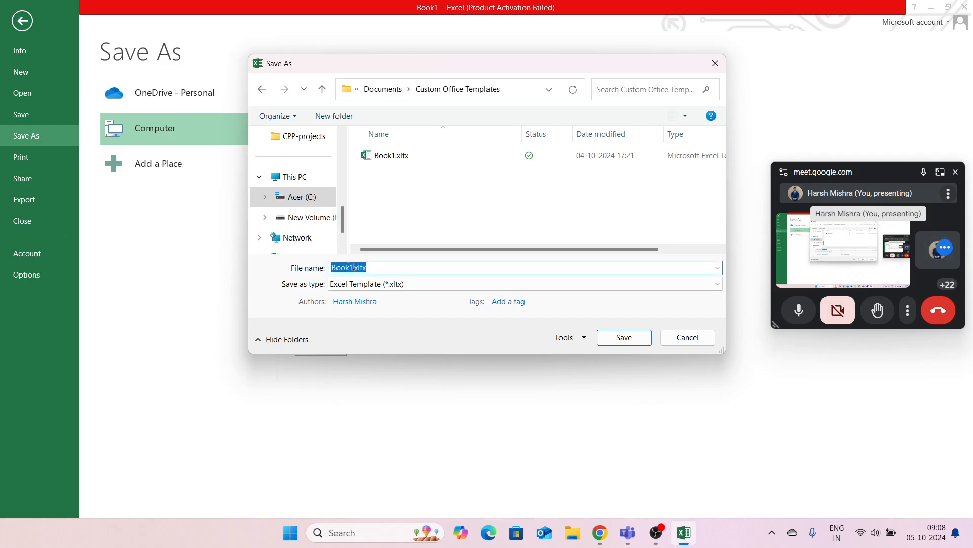
left_click_drag(353, 268, 332, 269)
type("my")
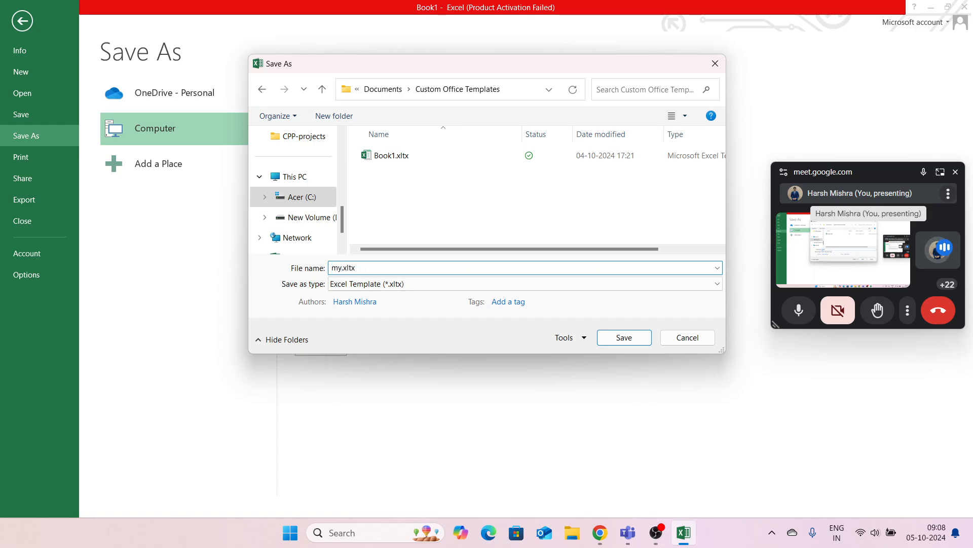
type("brand")
left_click(617, 340)
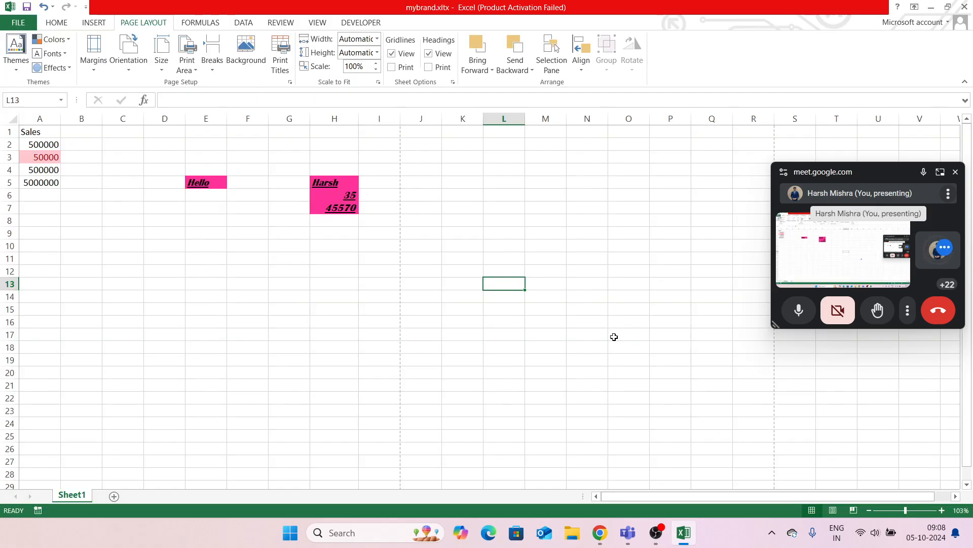
left_click(967, 6)
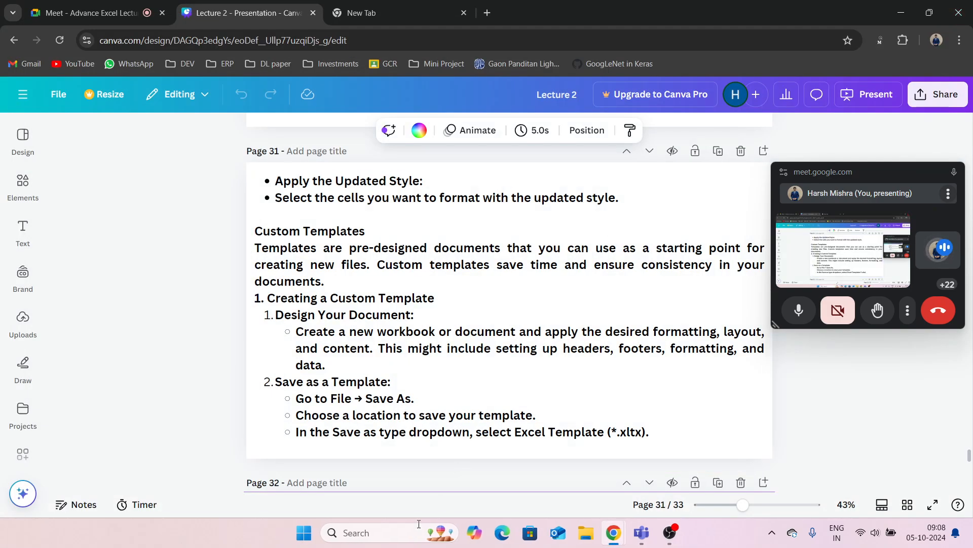
Launch Excel 2013 again, dismiss the activation wizard, and create a new workbook from the personal template mybrand.
left_click(372, 540)
type("excel")
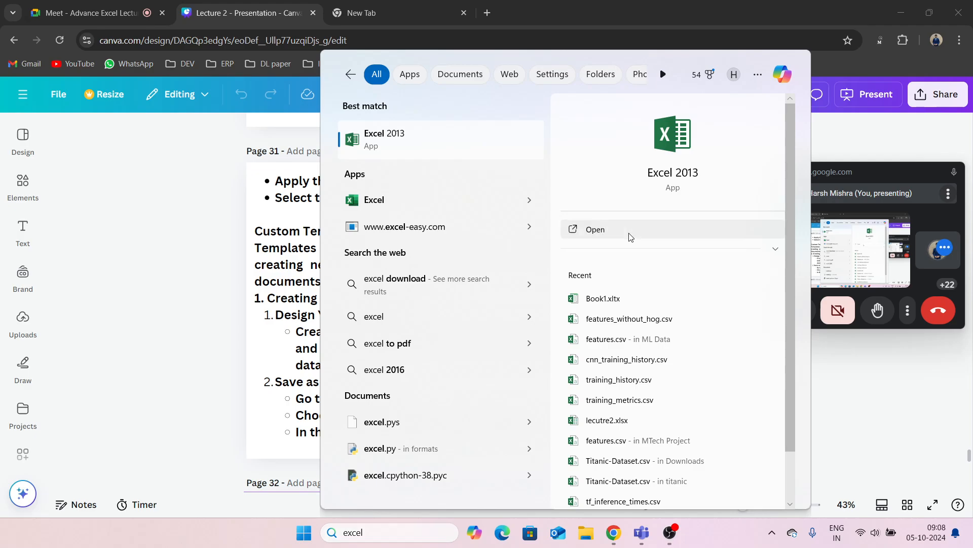
left_click(631, 237)
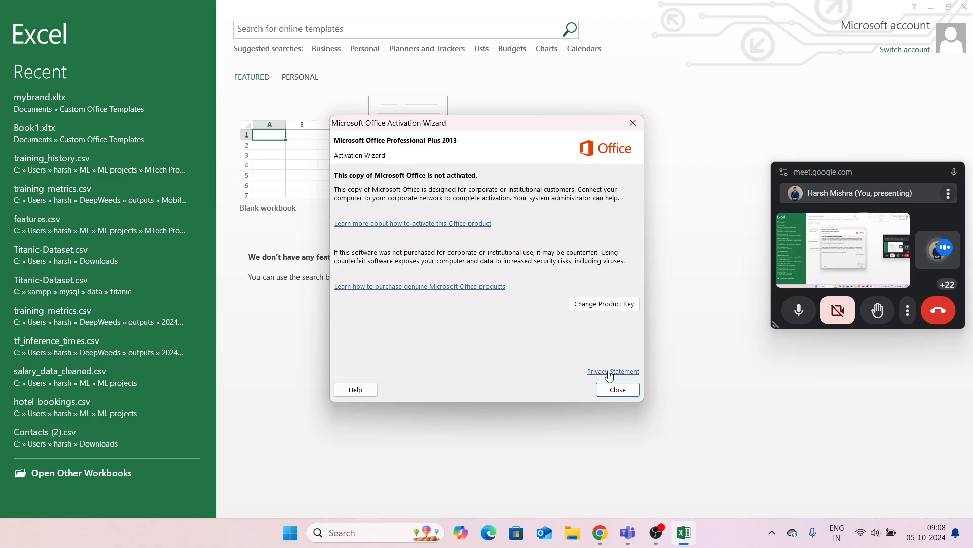
left_click(627, 391)
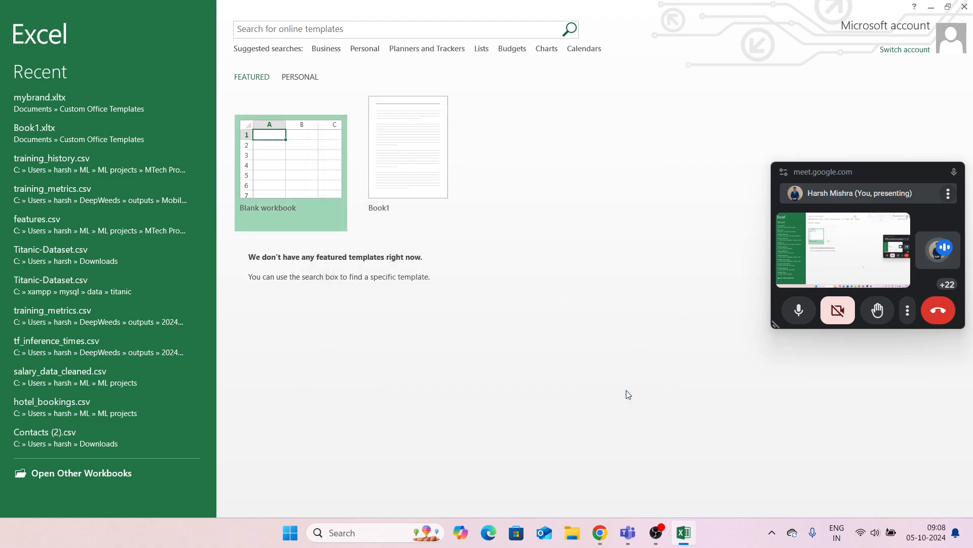
left_click(302, 78)
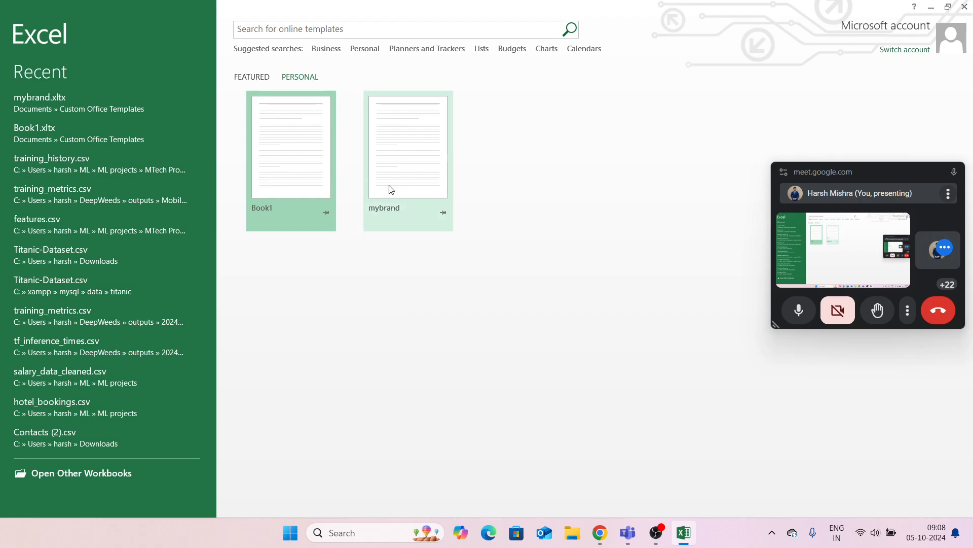
left_click(426, 138)
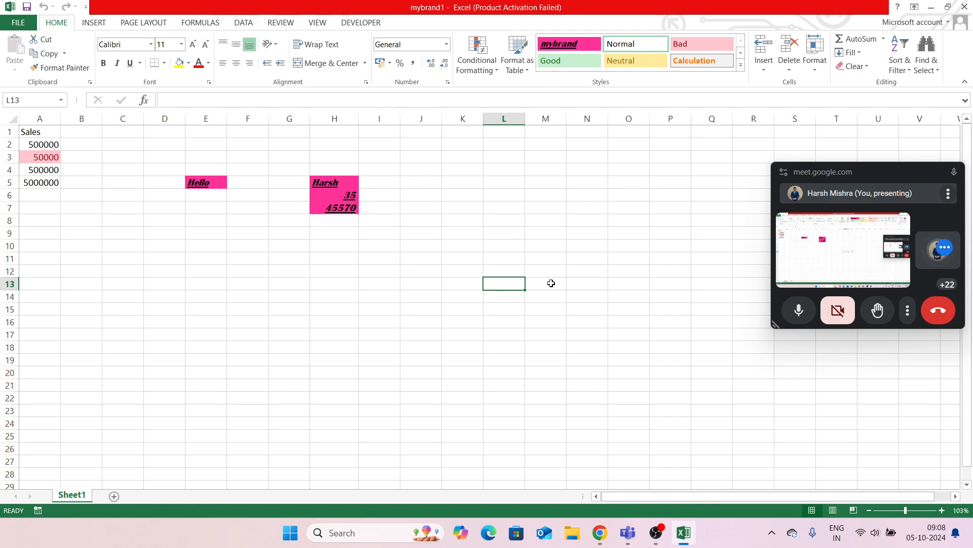
Preview the new mybrand1 workbook's Sheet1 for printing to check its header and footer, and return to the worksheet.
left_click(433, 274)
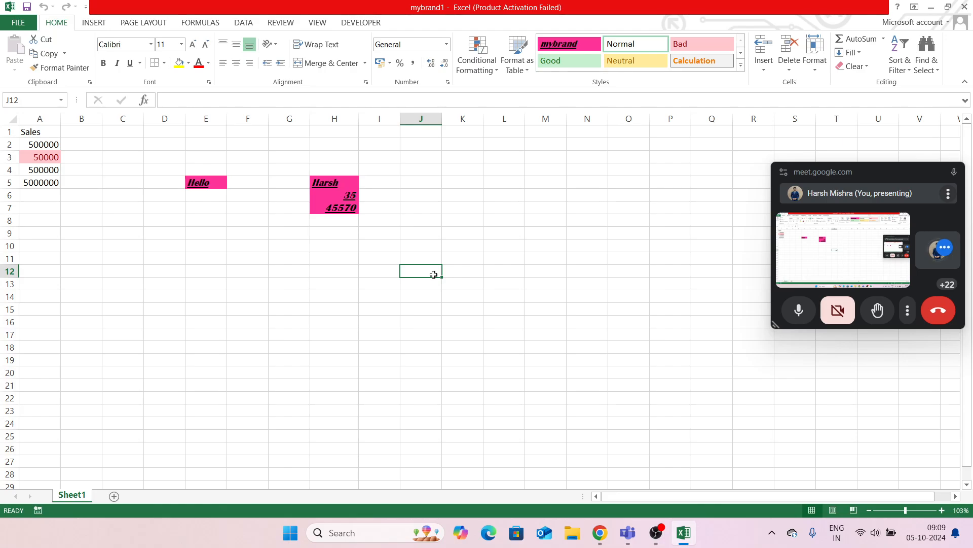
key("ctrl+p")
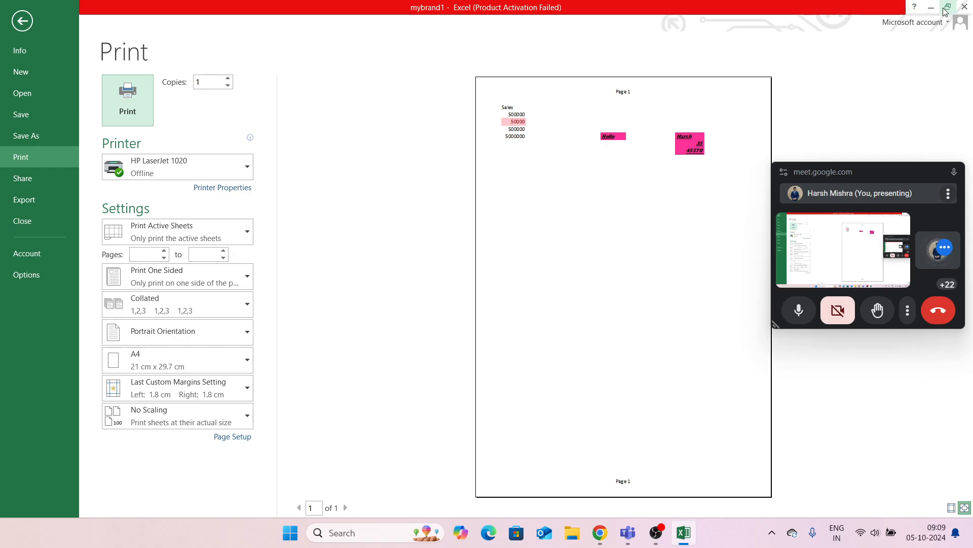
key("Escape")
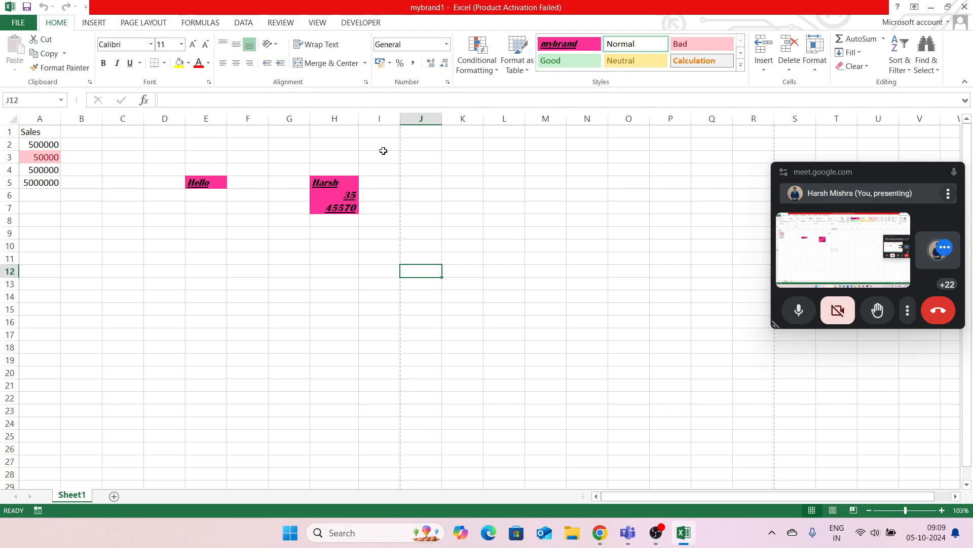
Switch to the Lecture 2 slides in Canva and review the custom template pages through page 33, Updating a Template.
key("alt+Tab")
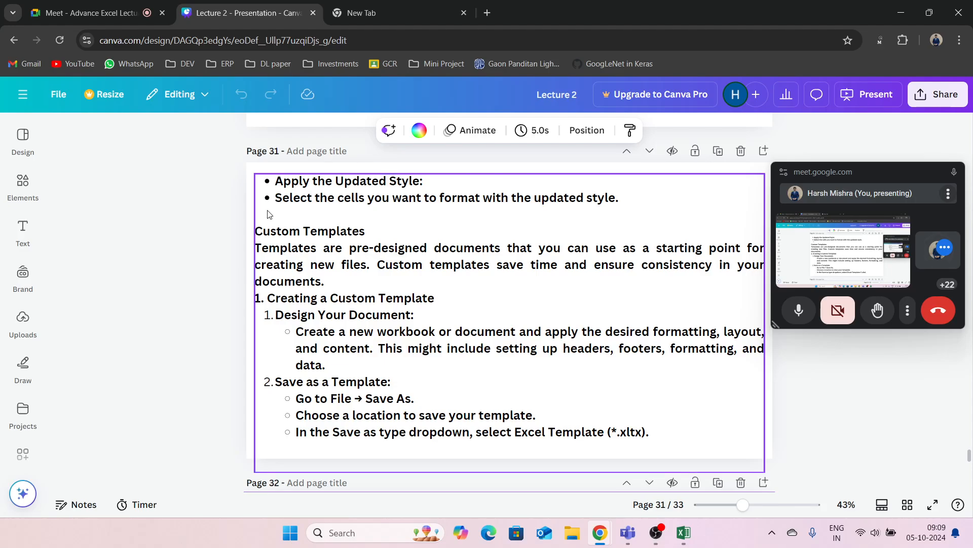
scroll(424, 326, "down", 6)
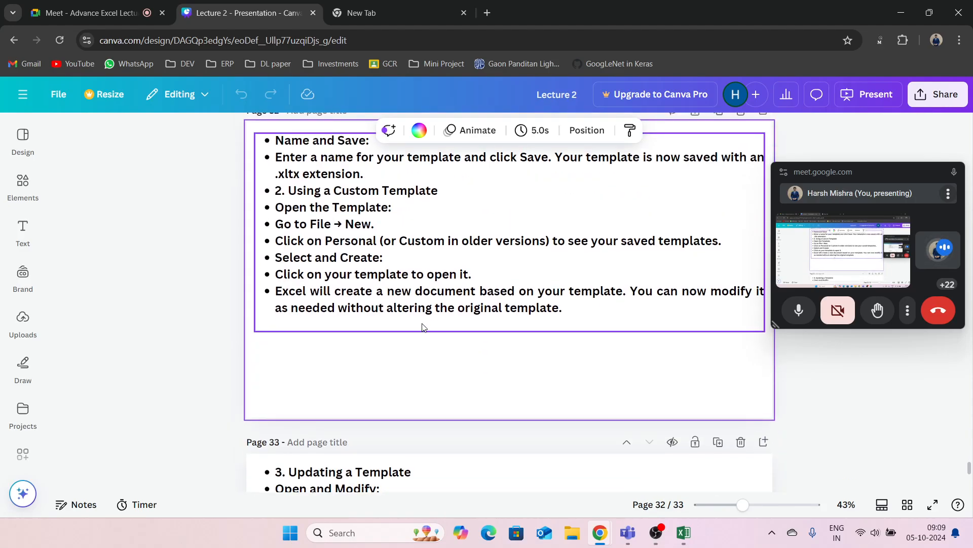
scroll(377, 287, "down", 5)
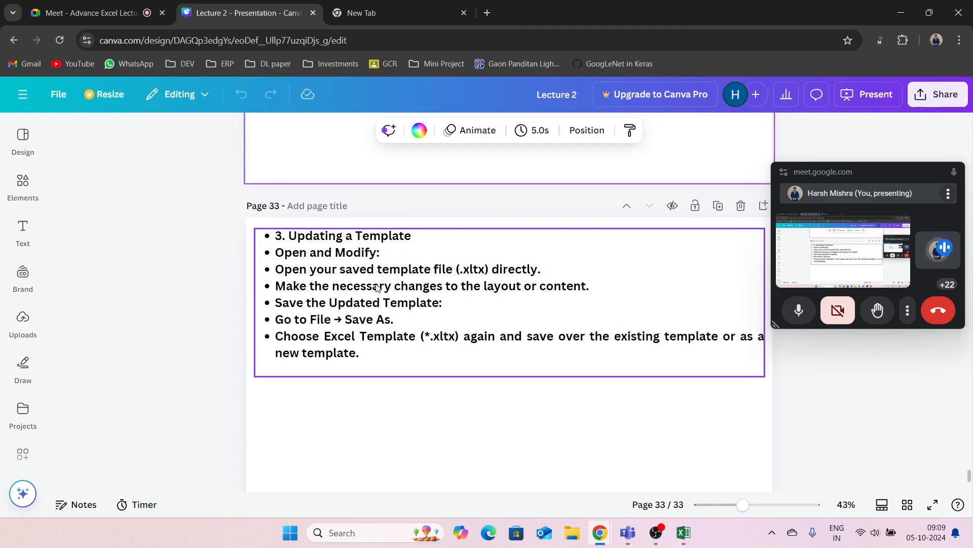
scroll(378, 287, "down", 1)
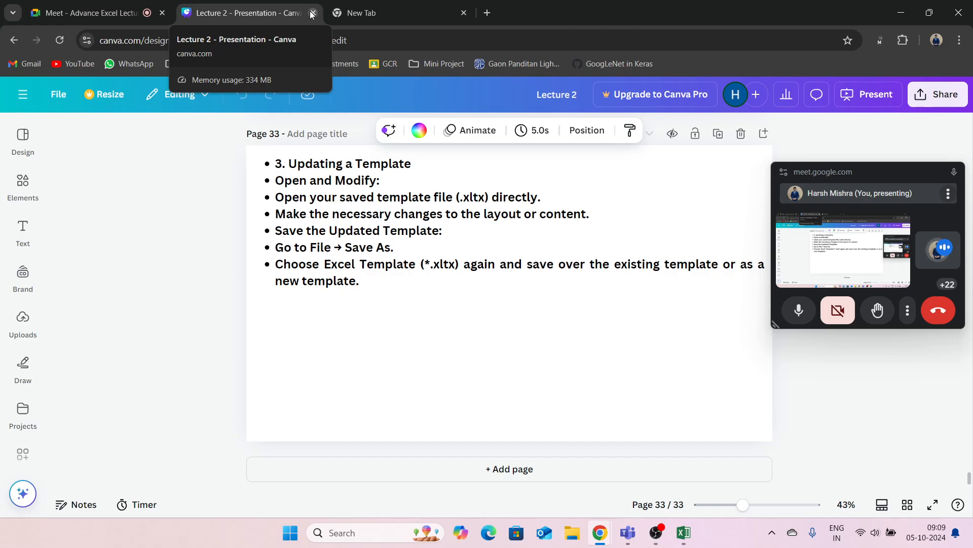
Return to the Canva home page, open the Lecture 3 presentation, and go to its Form Controls title slide.
left_click(11, 41)
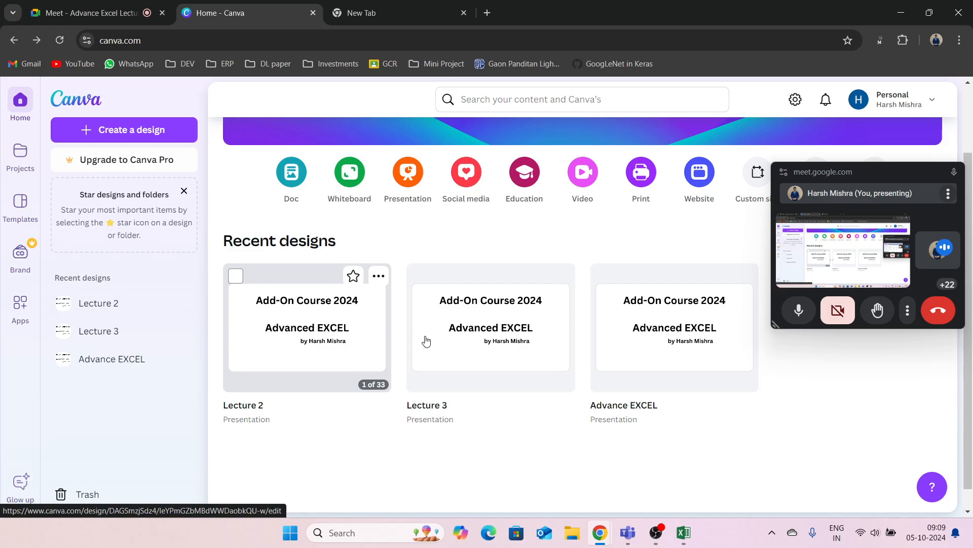
left_click(479, 342)
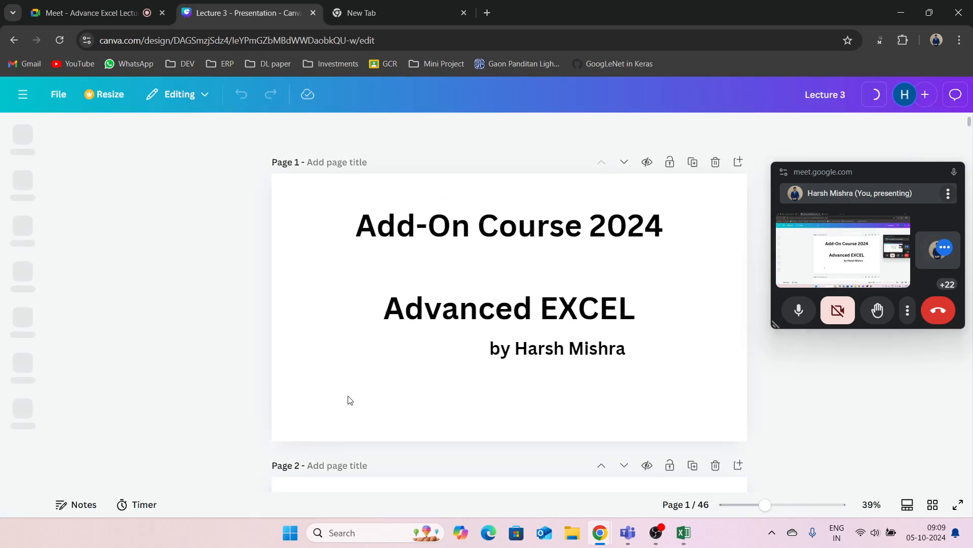
scroll(348, 400, "down", 5)
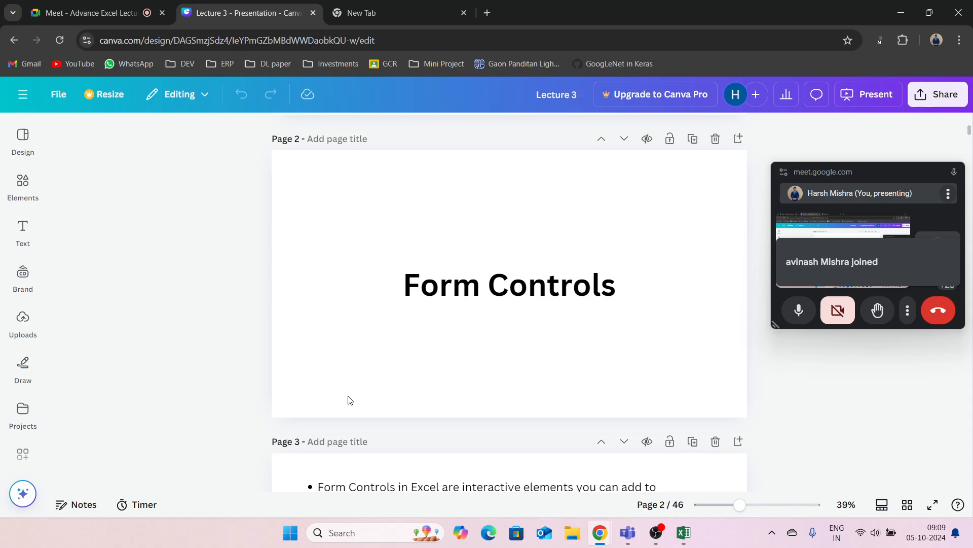
Skim the Lecture 3 slides through page 46 for the topics covered, and return to the Form Controls title slide.
scroll(348, 400, "down", 20)
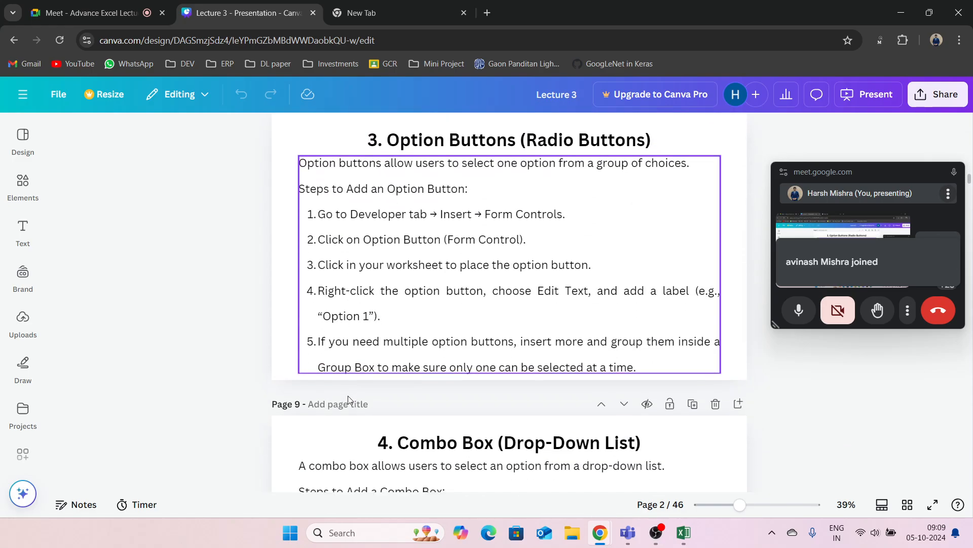
scroll(348, 401, "down", 20)
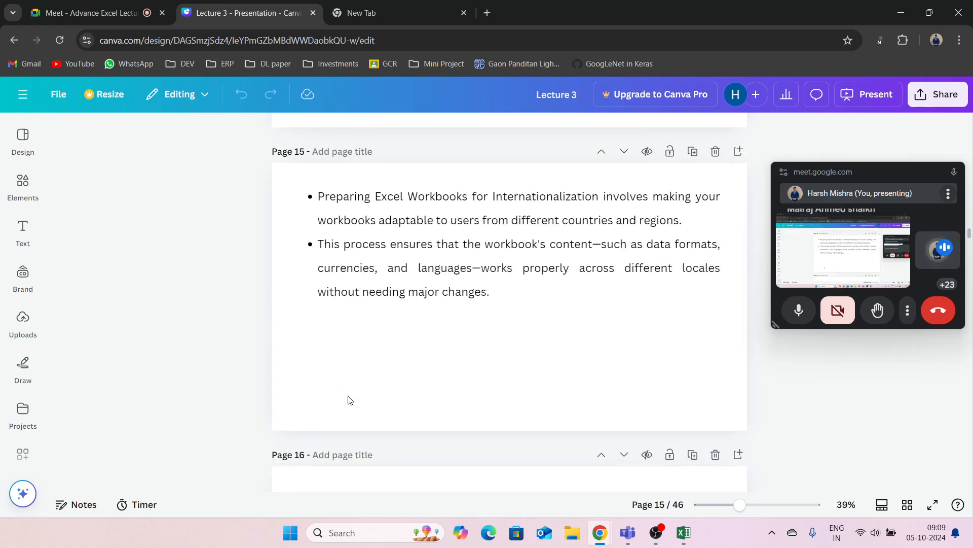
scroll(348, 400, "down", 20)
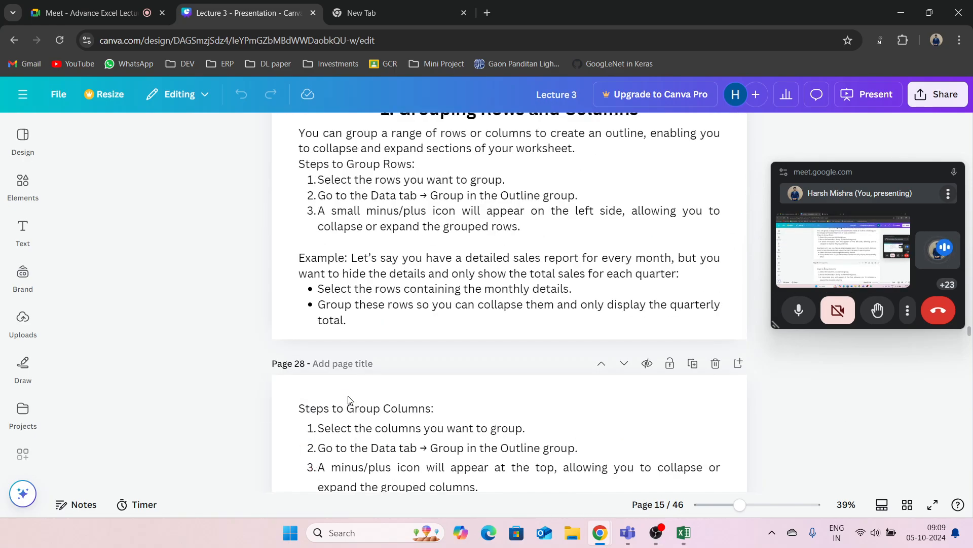
scroll(348, 400, "down", 20)
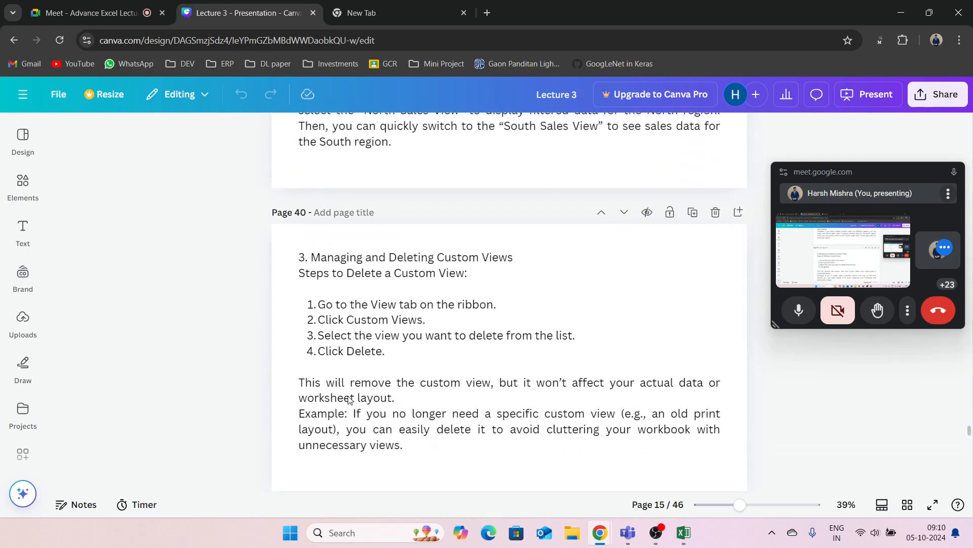
scroll(348, 400, "down", 20)
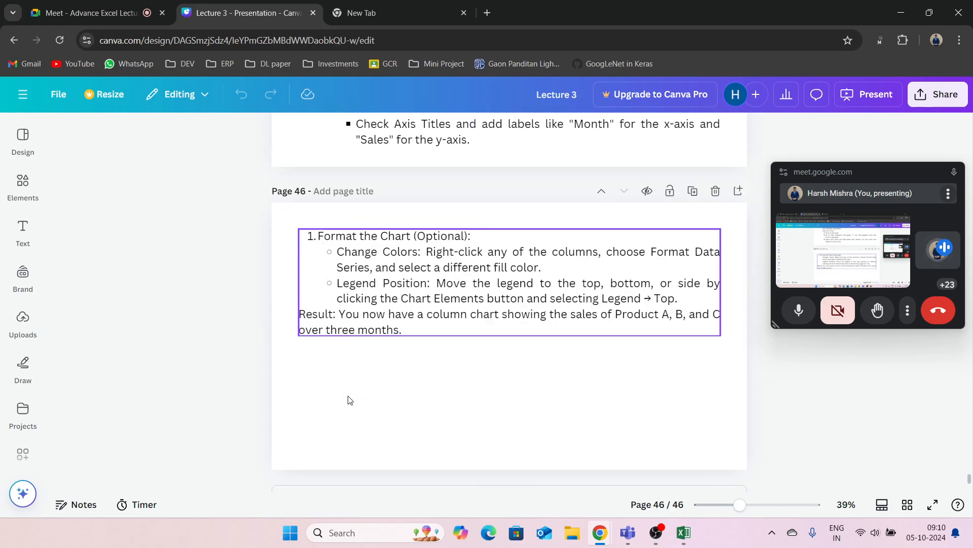
scroll(348, 400, "up", 20)
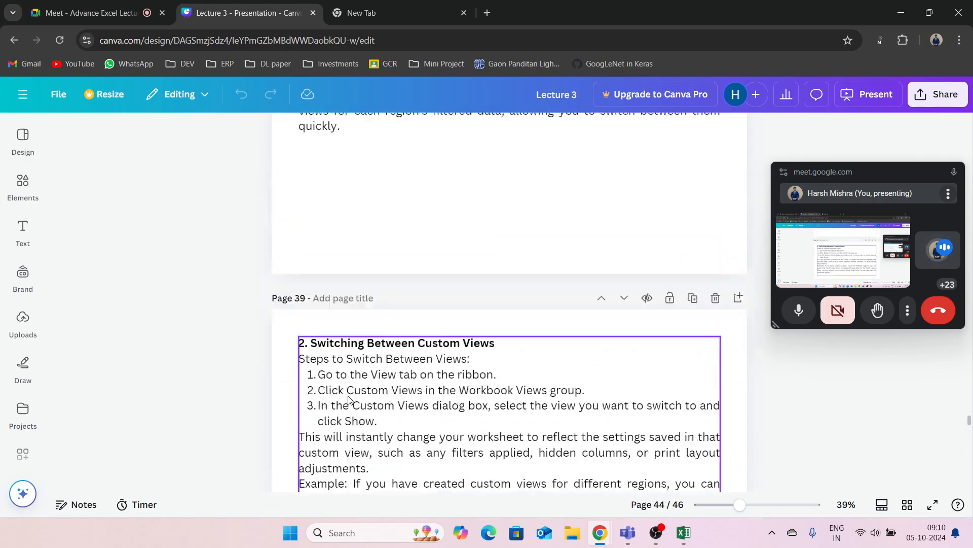
scroll(348, 398, "up", 20)
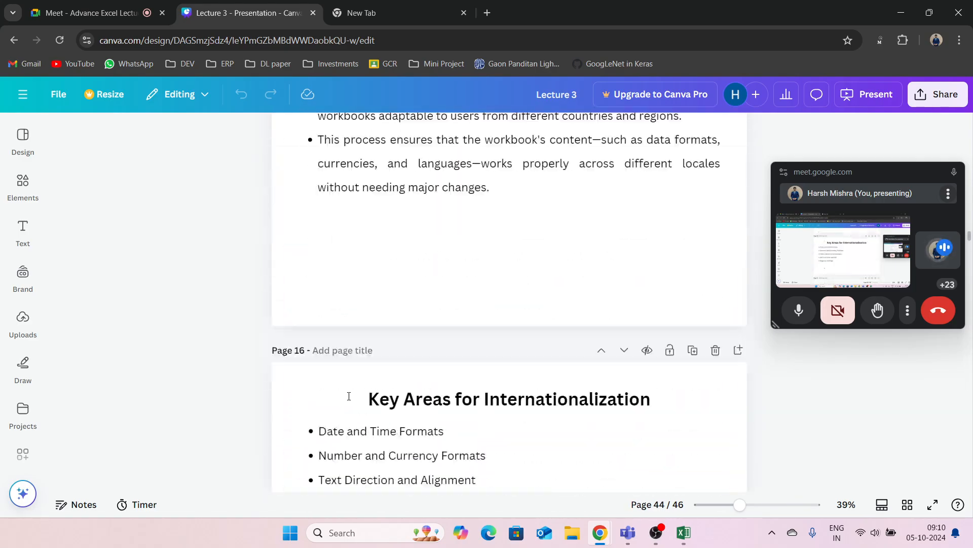
scroll(348, 400, "up", 20)
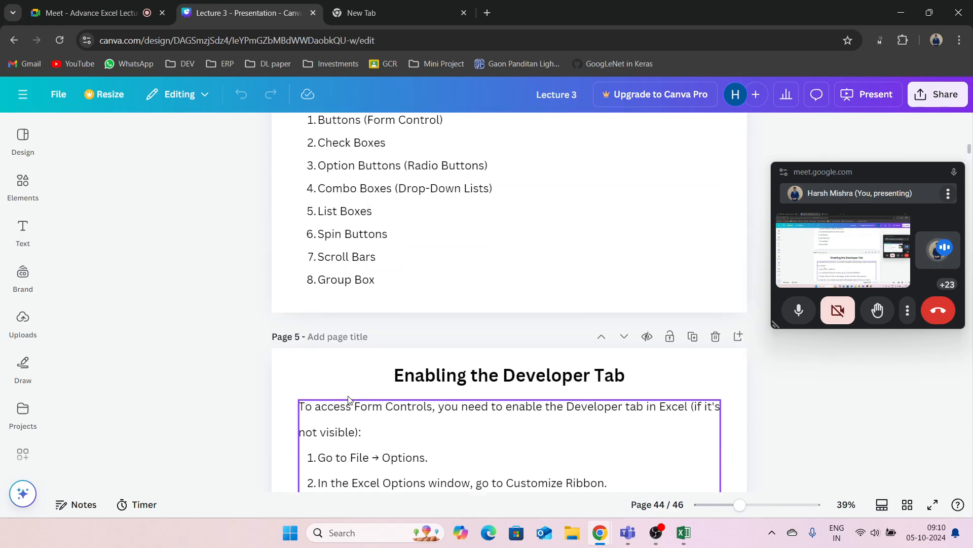
scroll(348, 400, "up", 10)
scroll(348, 400, "down", 3)
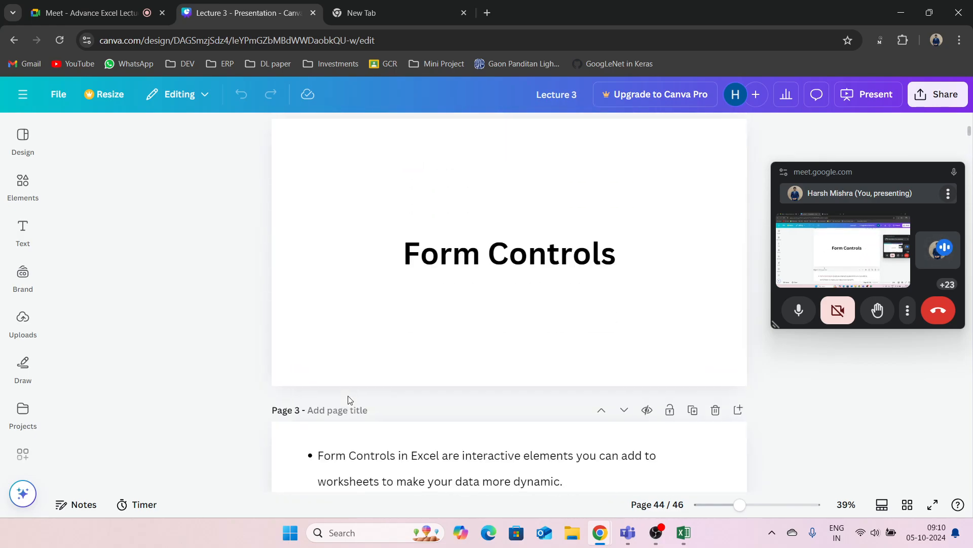
Present the slides full screen from page 3, move the meeting window off the bullet text, and advance to Enabling the Developer Tab.
scroll(348, 400, "down", 4)
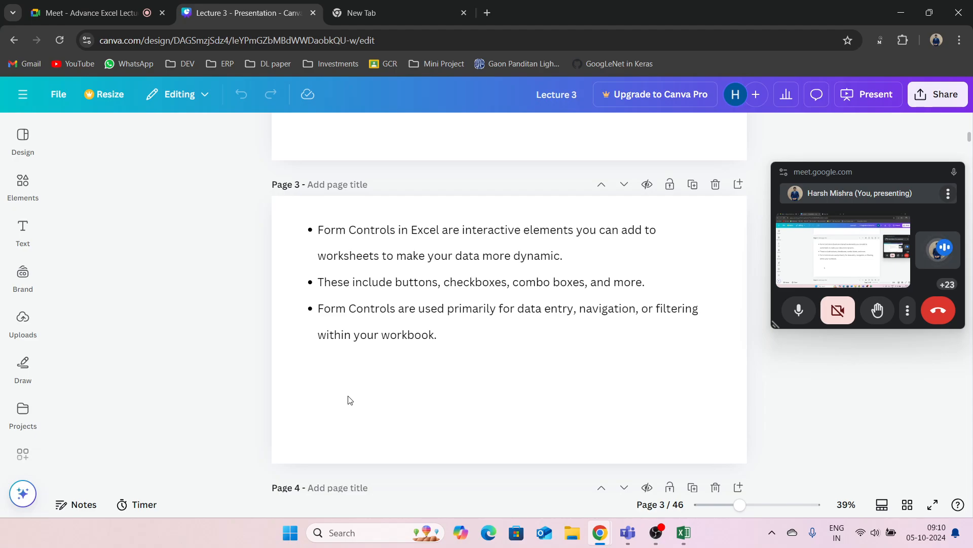
left_click(936, 507)
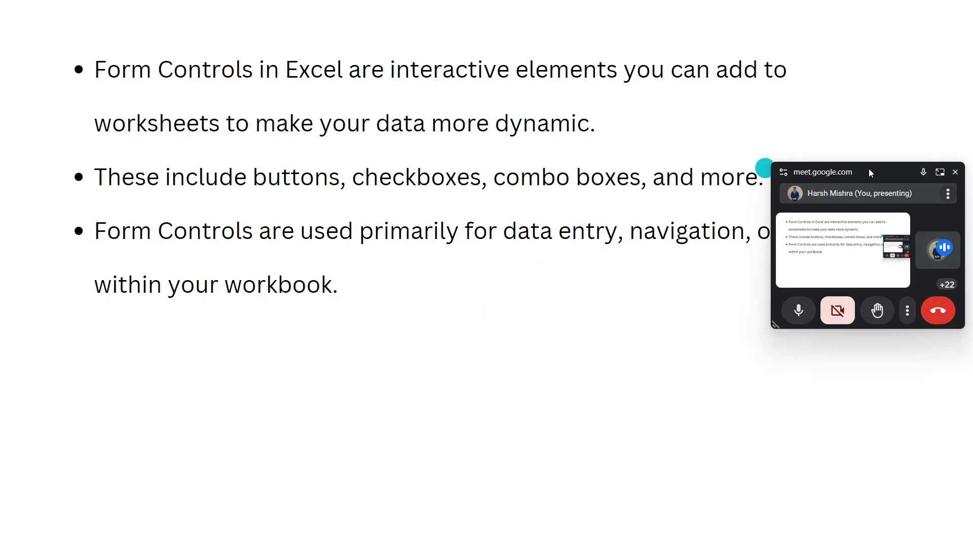
left_click_drag(869, 170, 872, 39)
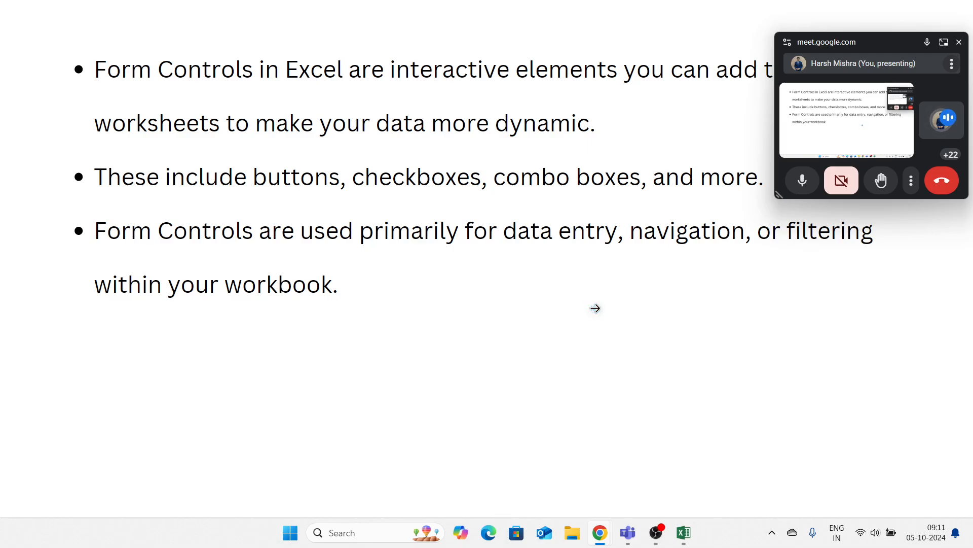
left_click(725, 426)
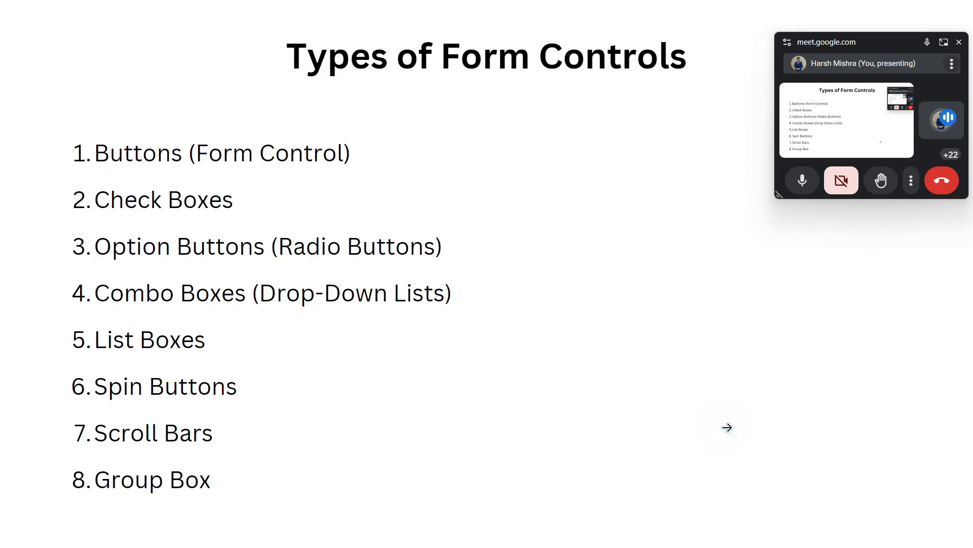
left_click(726, 427)
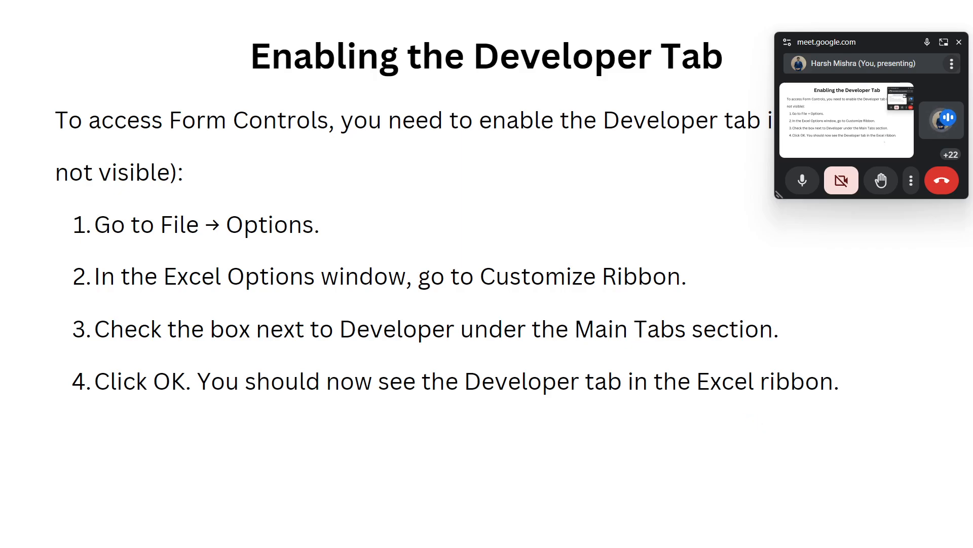
Exit the slideshow, switch to the mybrand1 workbook in Excel, and show the Developer commands.
key("Escape")
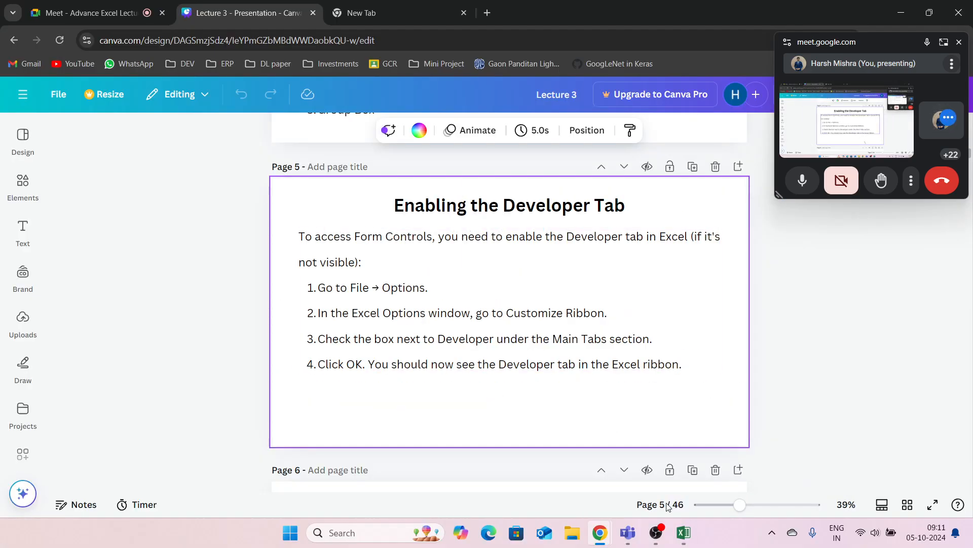
left_click(684, 533)
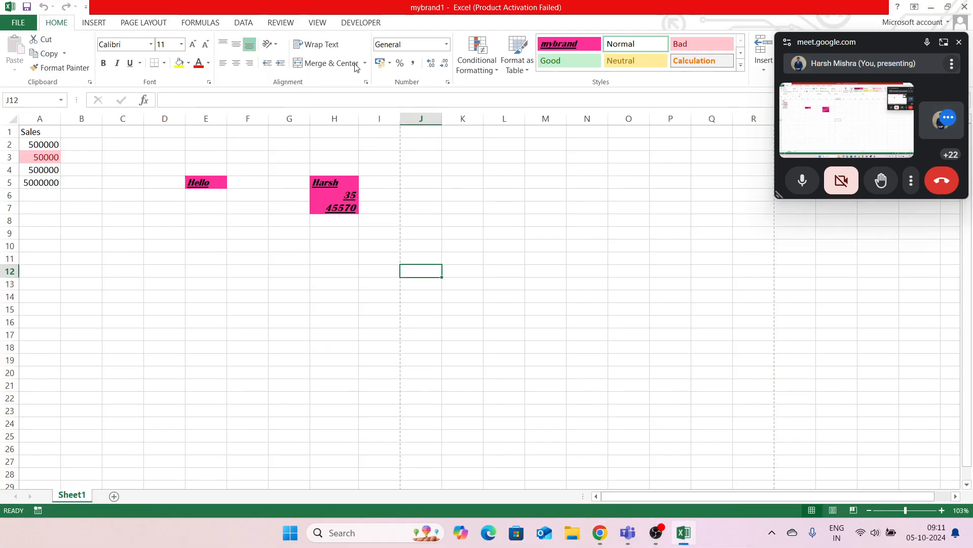
left_click(358, 26)
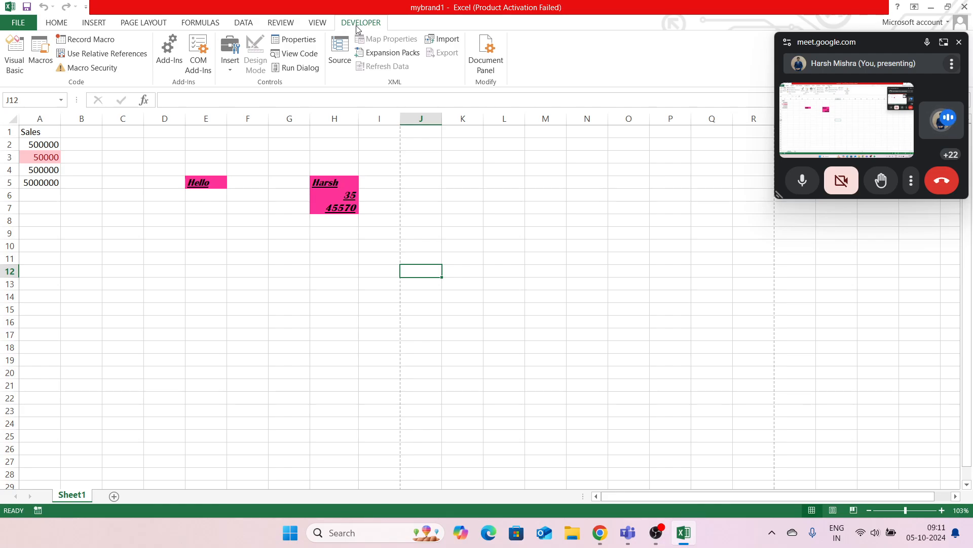
In Excel Options, turn off Developer in the ribbon's Main Tabs, collapse its groups, turn it back on, and confirm.
left_click(10, 23)
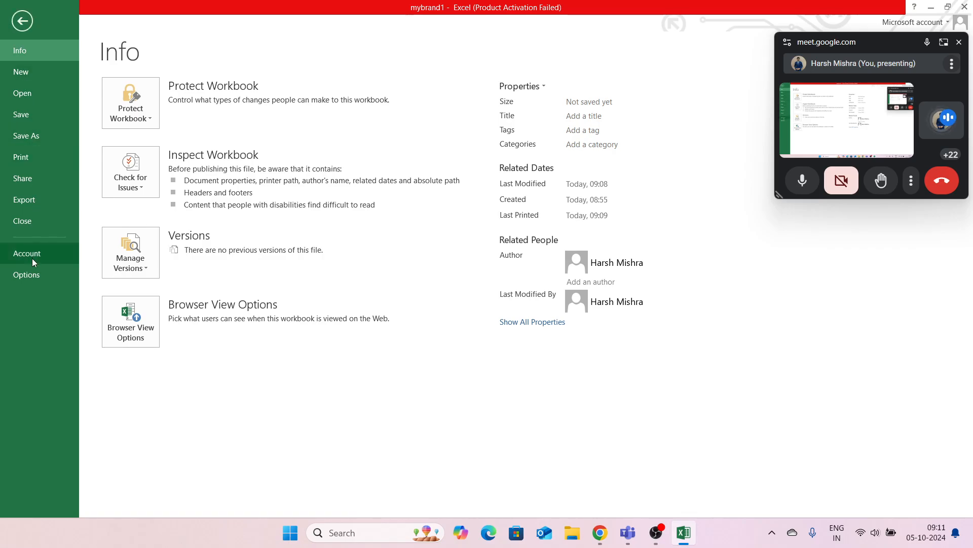
left_click(36, 270)
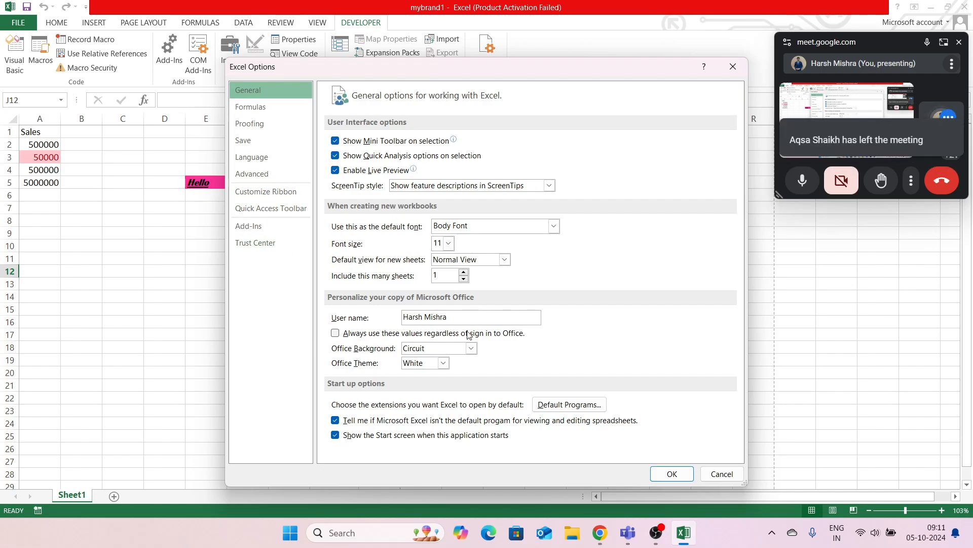
left_click(277, 194)
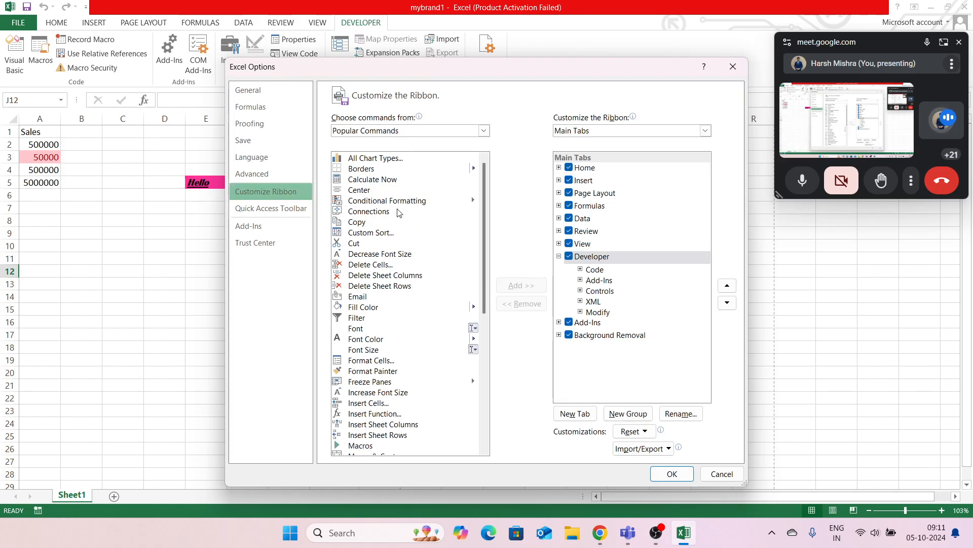
left_click(569, 258)
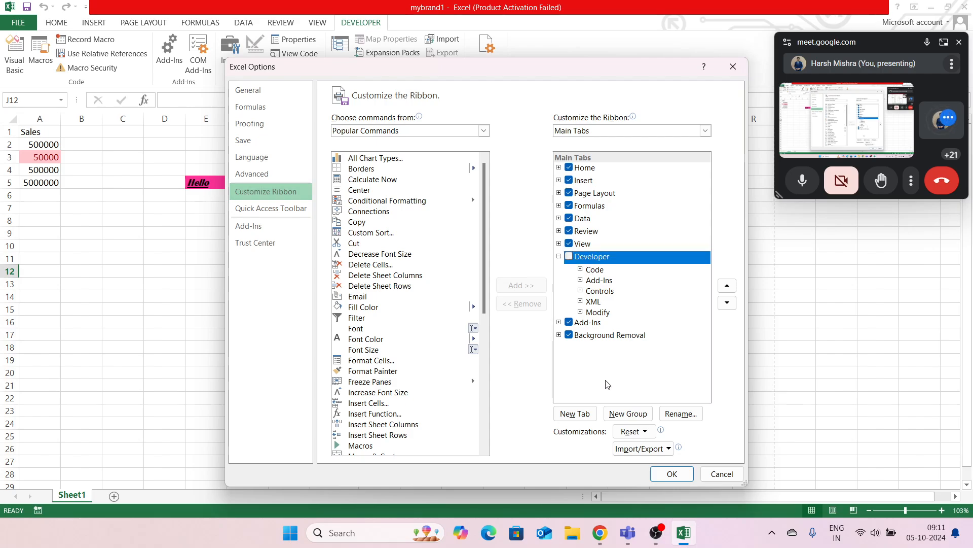
left_click(559, 257)
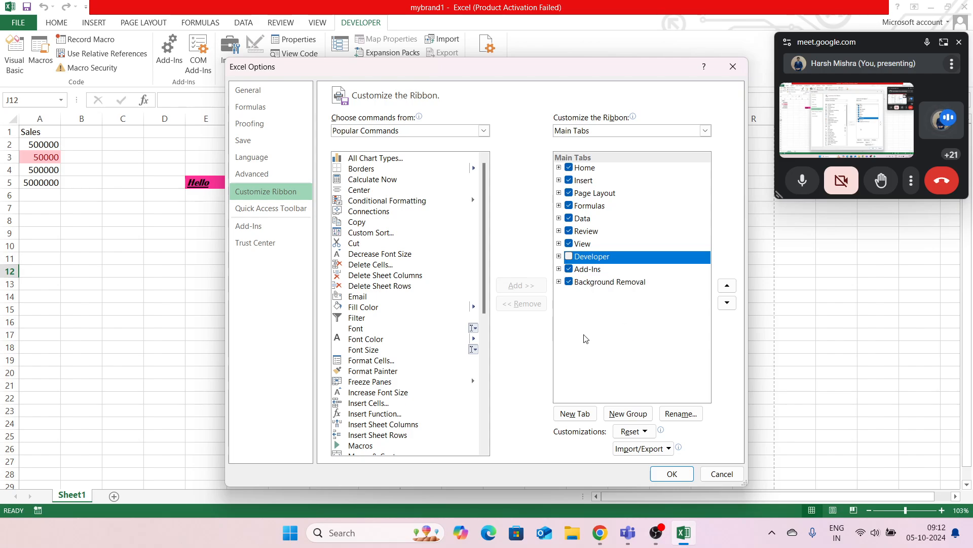
left_click(569, 257)
left_click(666, 471)
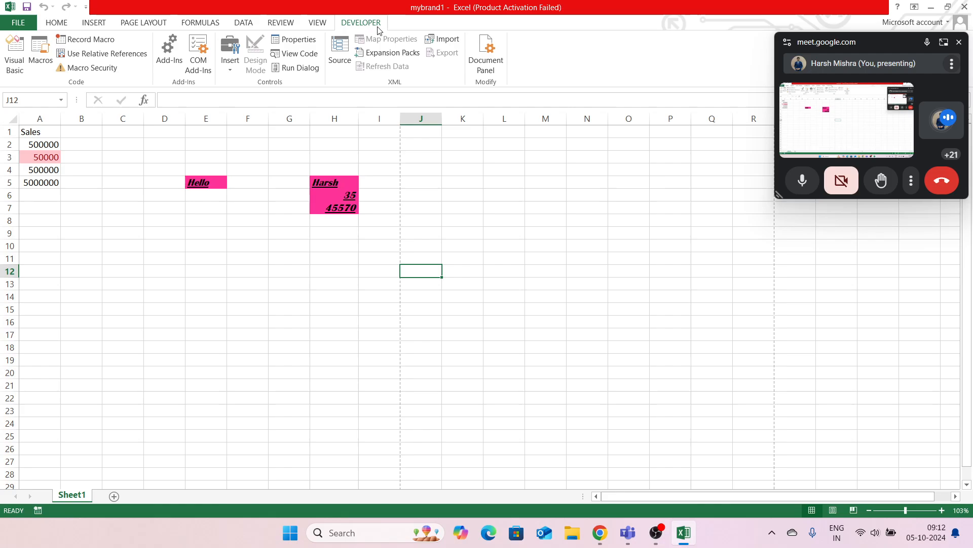
Review the Developer entry in Excel's Customize Ribbon options once more, and confirm the options.
left_click(482, 251)
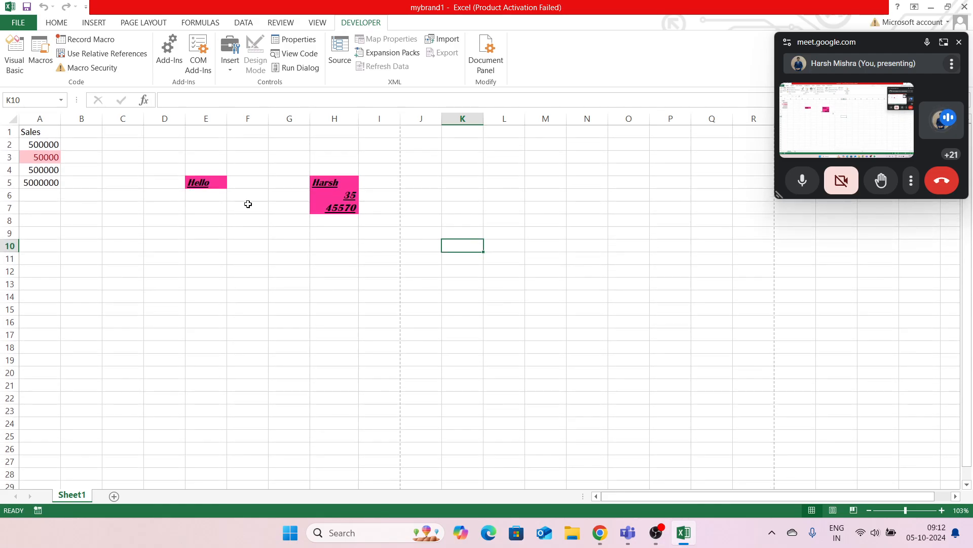
left_click(25, 26)
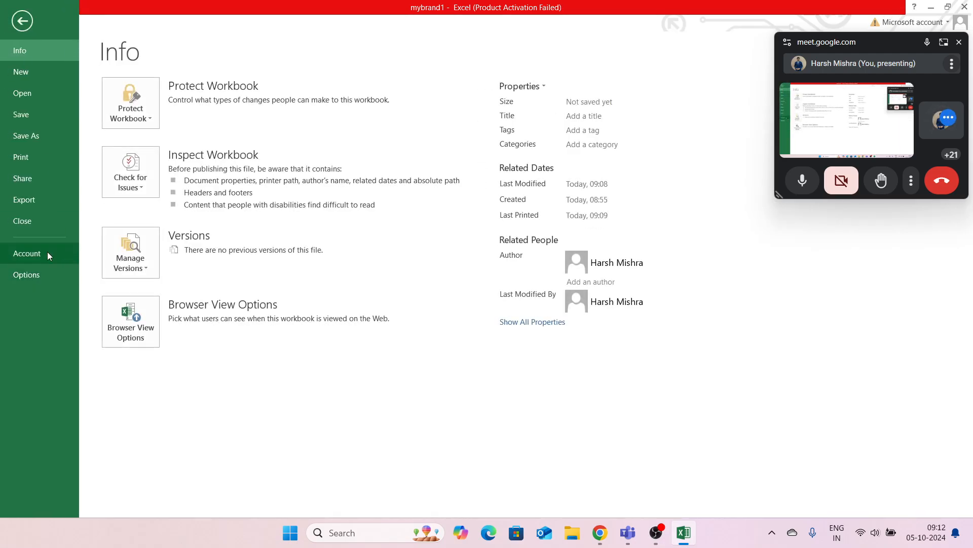
left_click(45, 271)
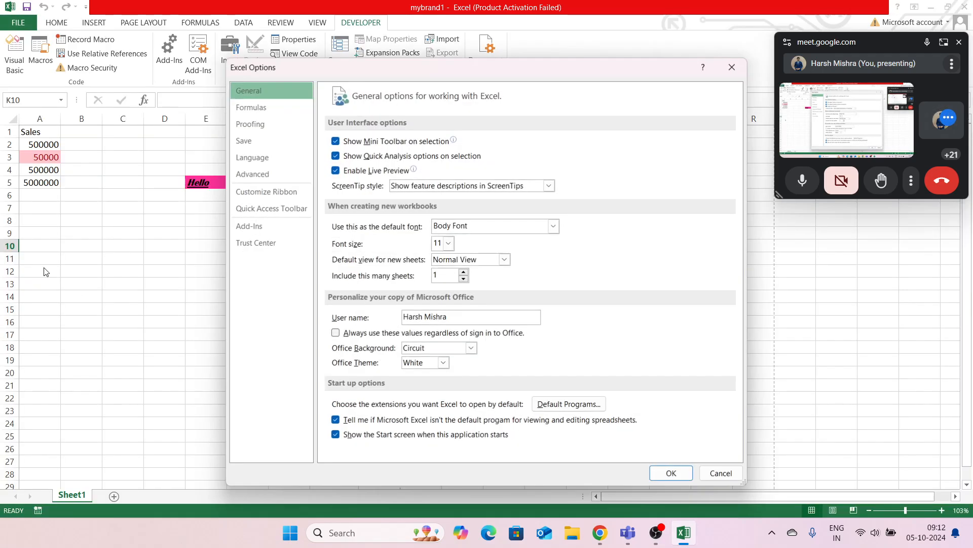
left_click(255, 194)
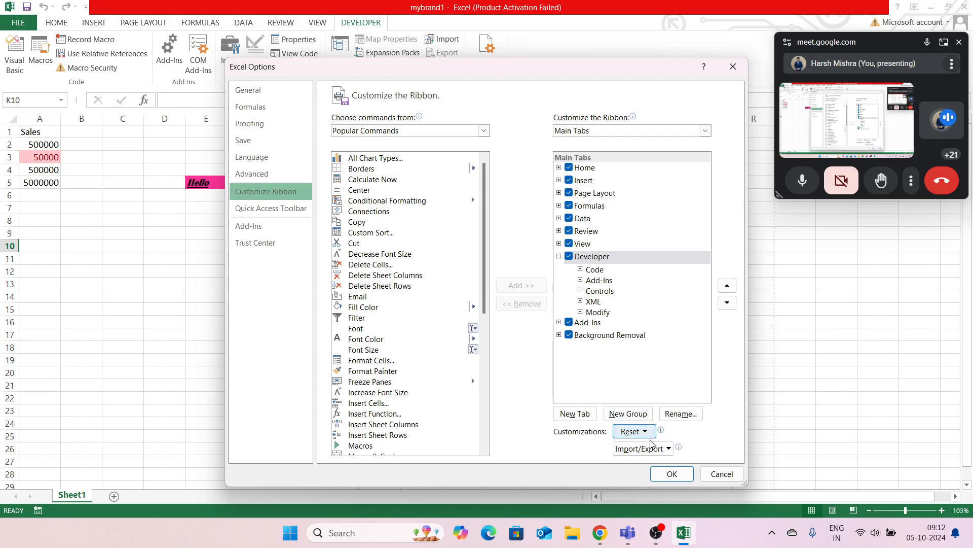
left_click(667, 473)
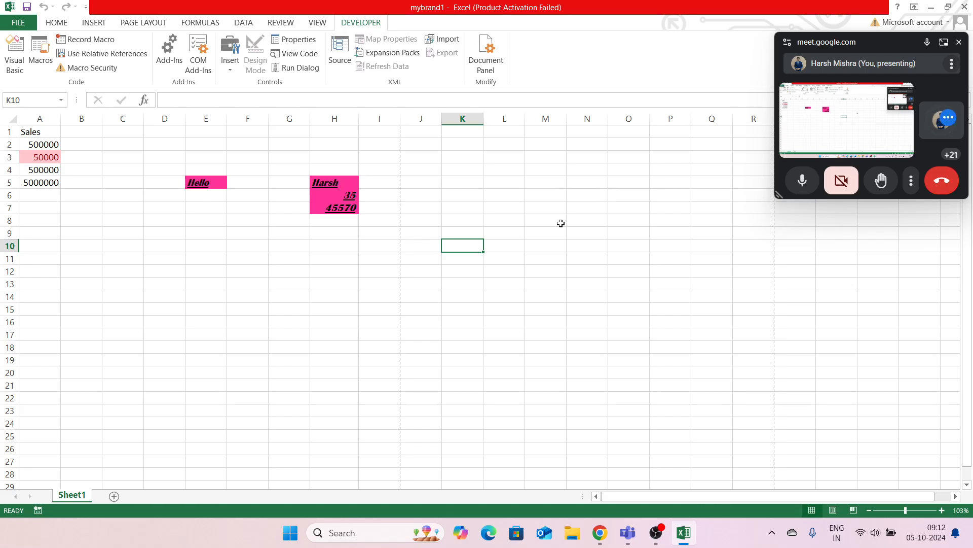
Switch to the Canva slides in Chrome and go from Enabling the Developer Tab to the Button (Form Control) page.
key("alt+Tab")
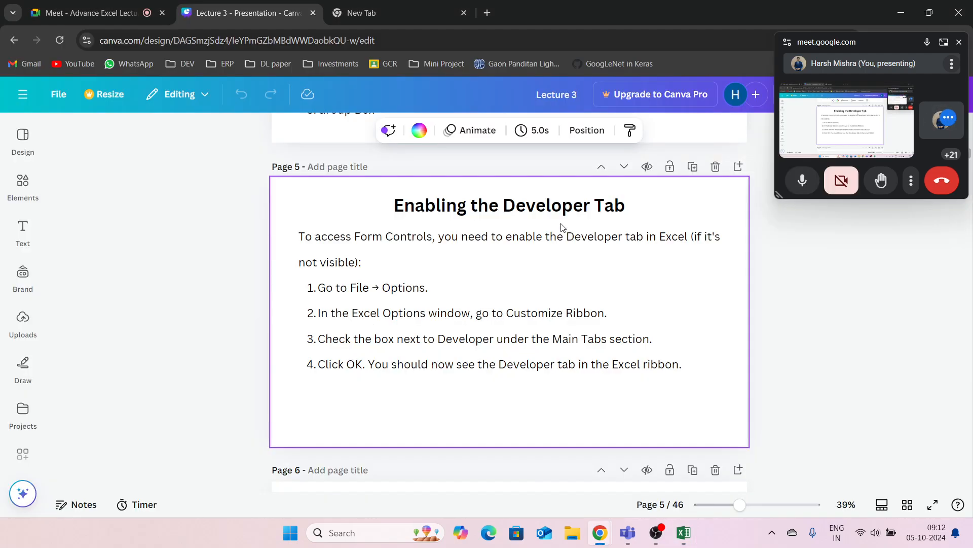
scroll(561, 227, "down", 1)
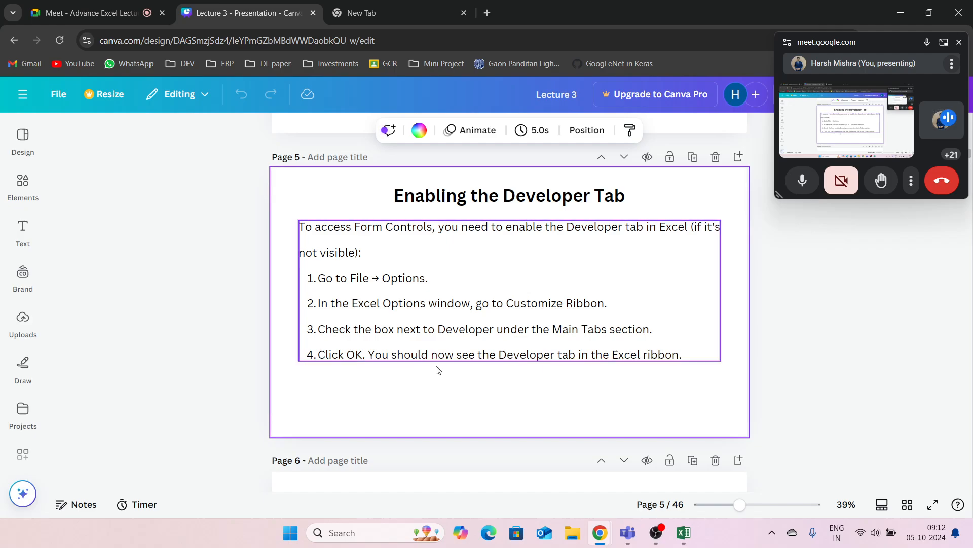
scroll(438, 370, "down", 5)
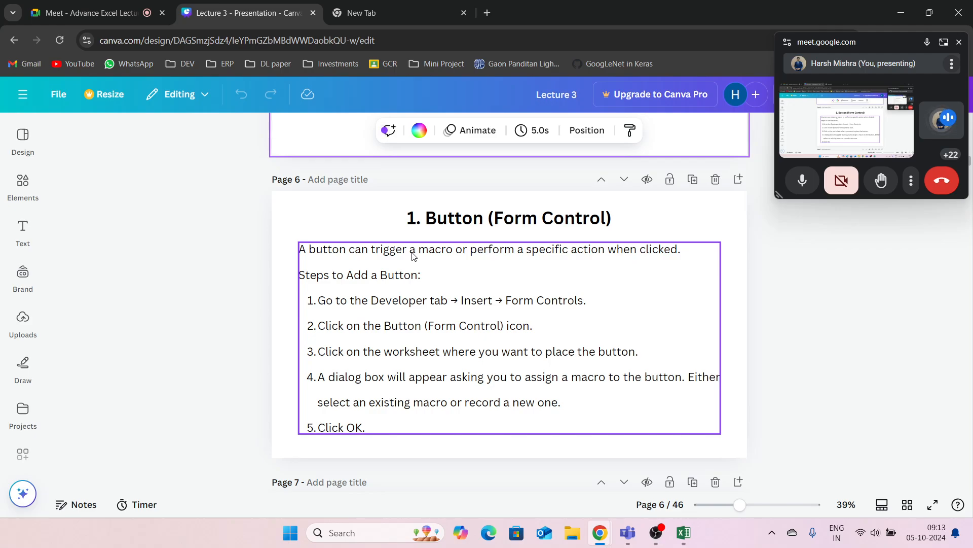
Switch to the mybrand1 workbook in Excel and enter "Delete" in cell A10.
key("alt+Tab")
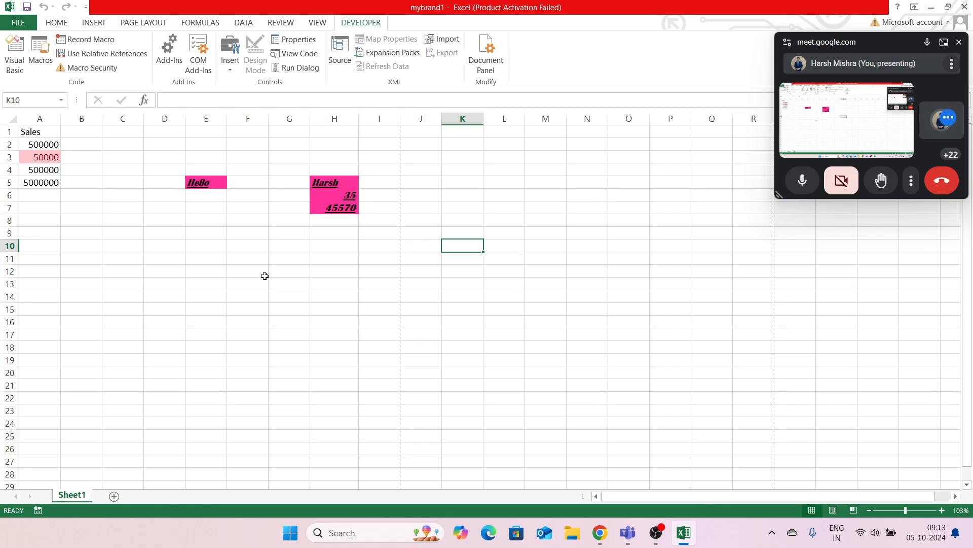
left_click(44, 244)
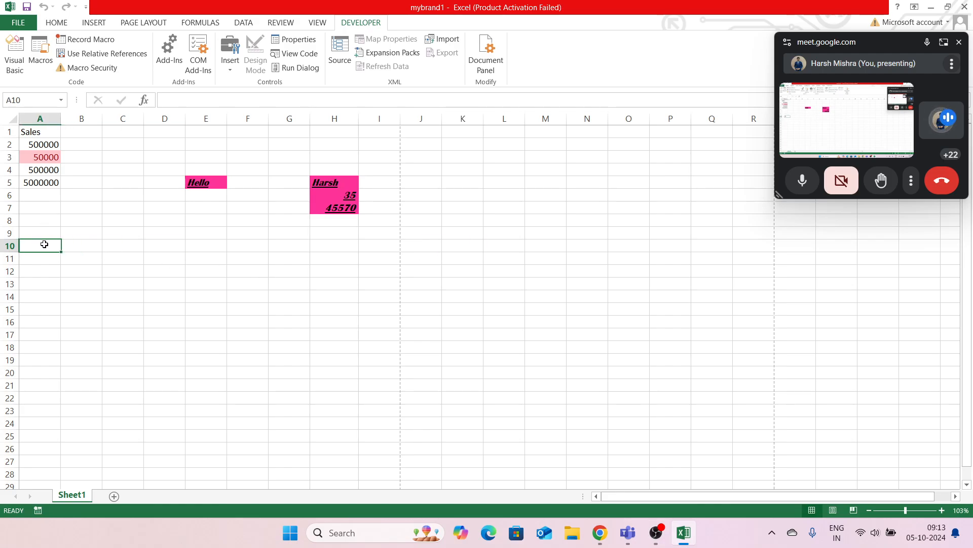
scroll(96, 252, "up", 3)
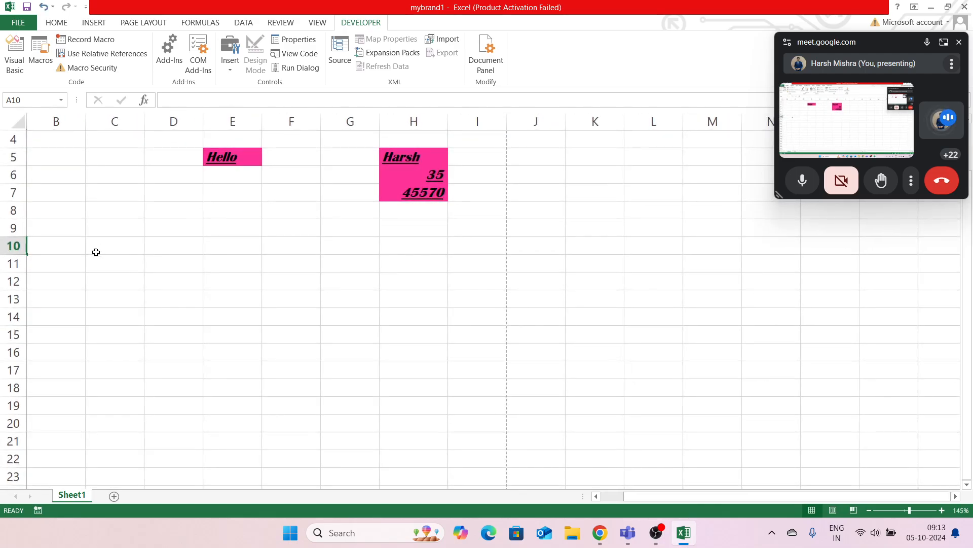
scroll(96, 252, "left", 1)
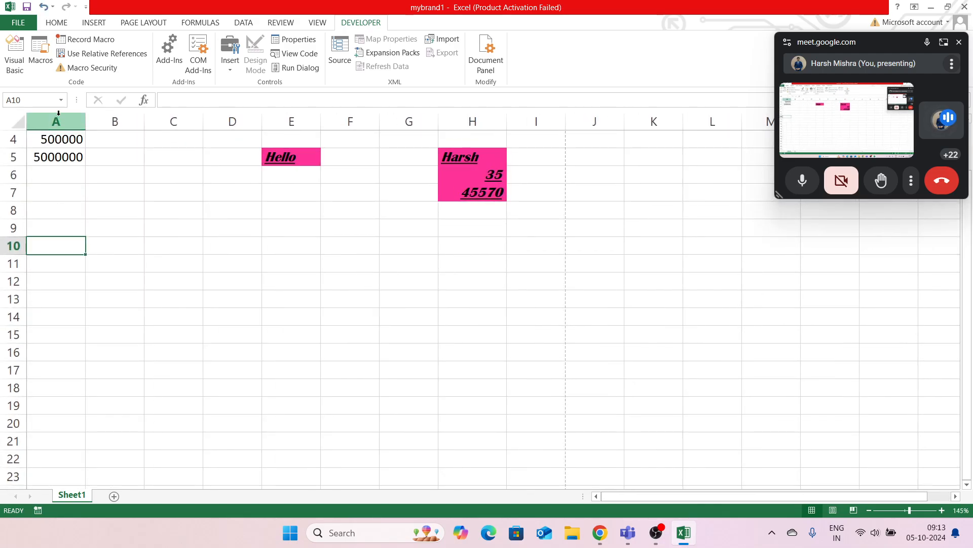
double_click(58, 246)
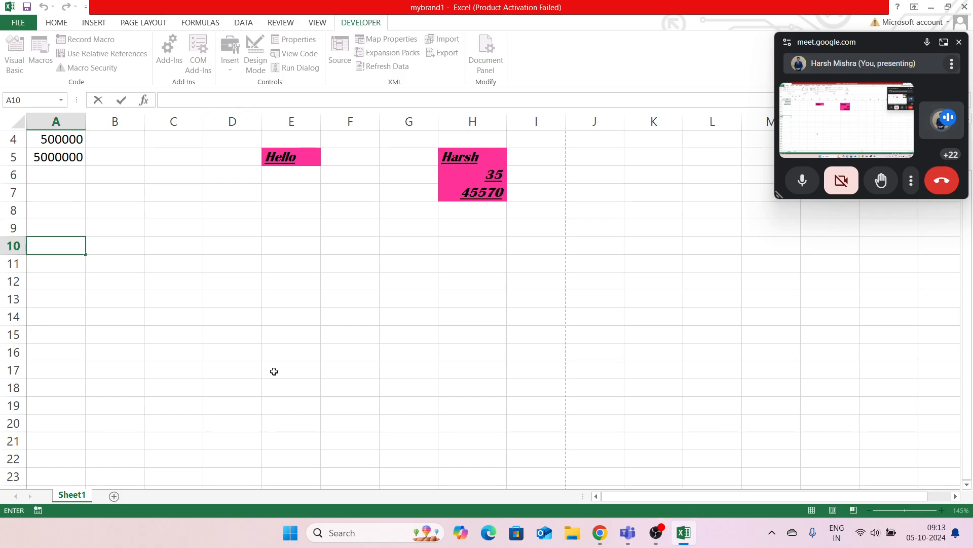
type("Delete")
key("Return")
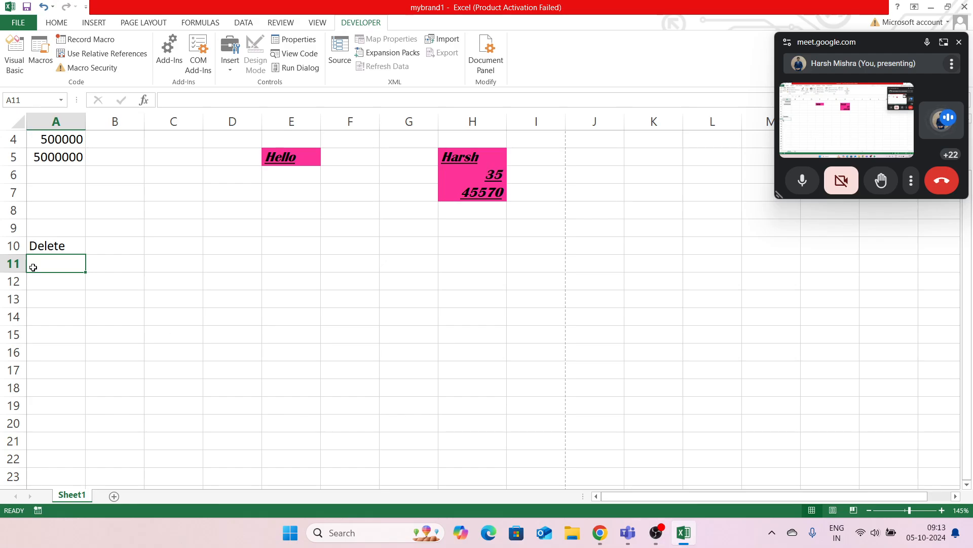
With cell A10 selected, set up a new macro recording named deletea10 with the shortcut key Ctrl+q.
left_click(41, 248)
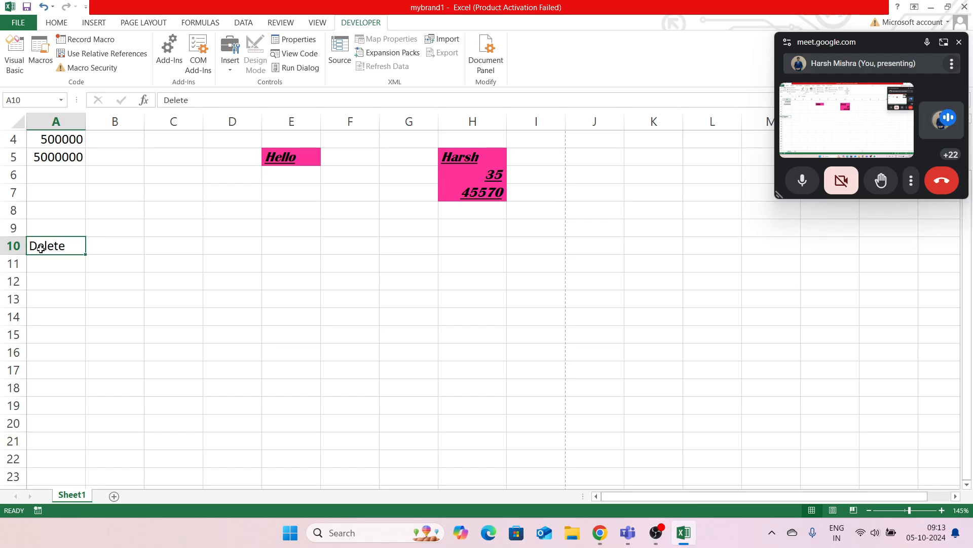
left_click(125, 244)
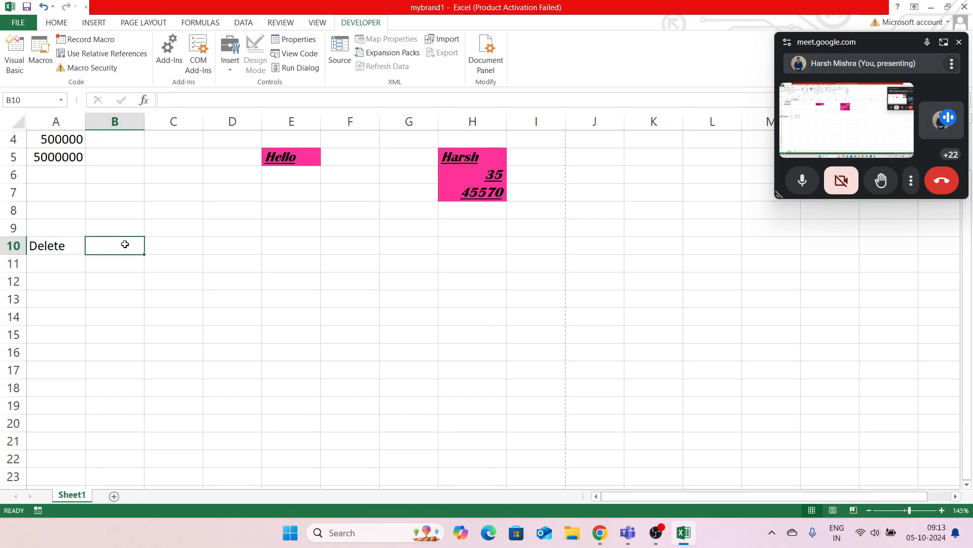
left_click(71, 245)
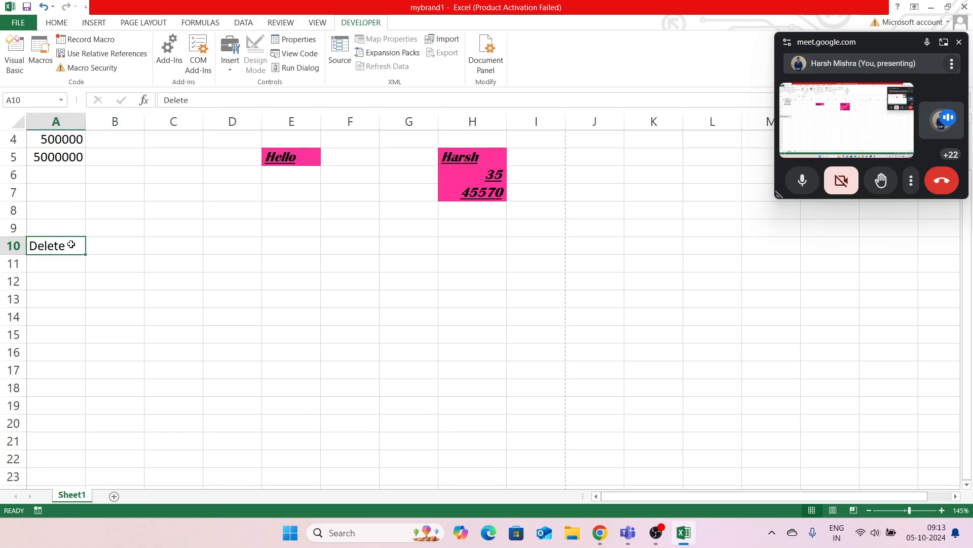
left_click(98, 43)
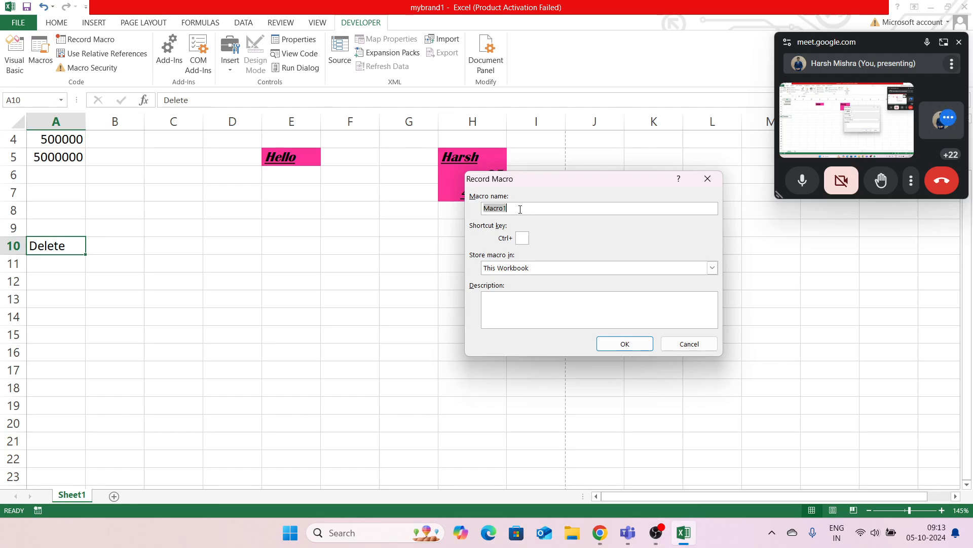
type("deletea10")
left_click(512, 304)
left_click(520, 239)
Give the macro the description "This macro deletes A10 cell." and start recording it in This Workbook.
left_click(548, 315)
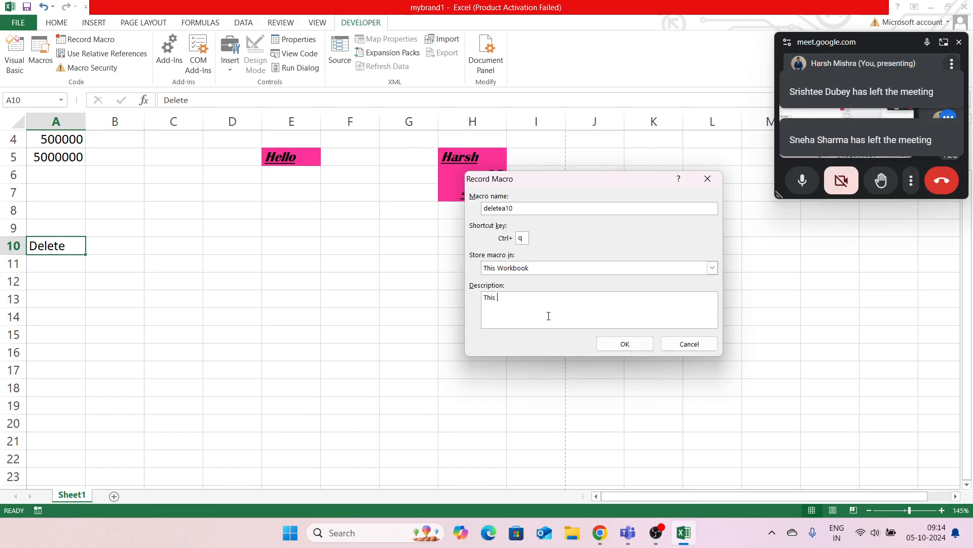
type("This button")
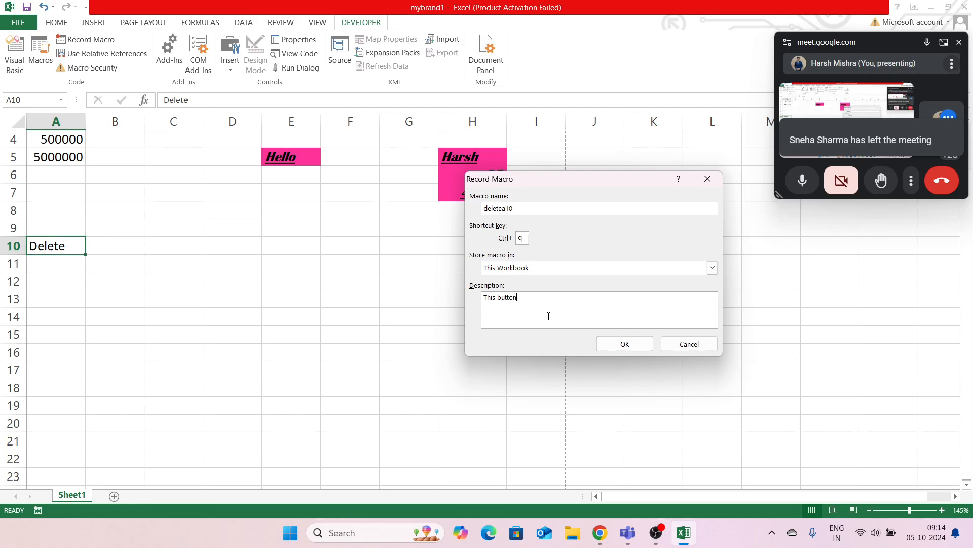
key("BackSpace")
key("BackSpace")
key("BackSpace")
key("BackSpace")
key("BackSpace")
key("BackSpace")
type("macro delet")
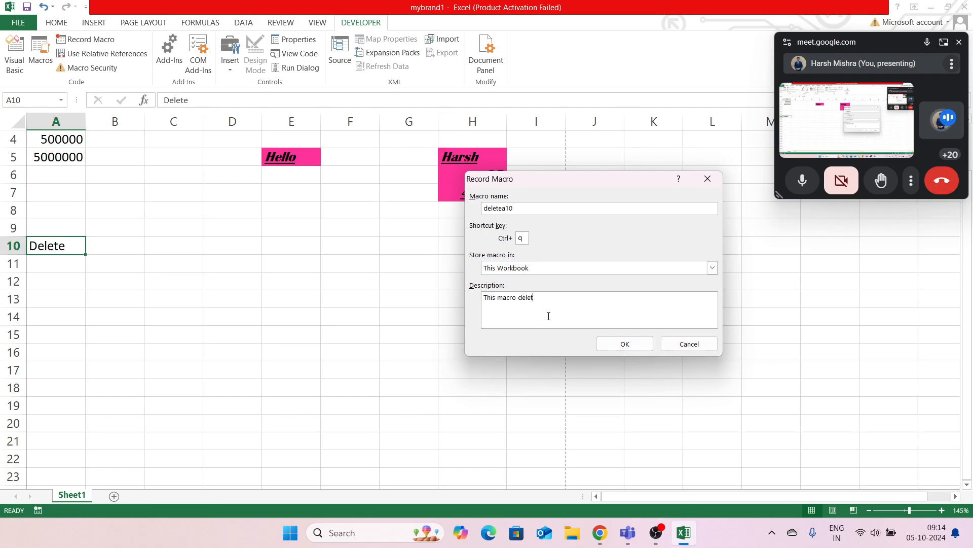
type("es A10 cell.")
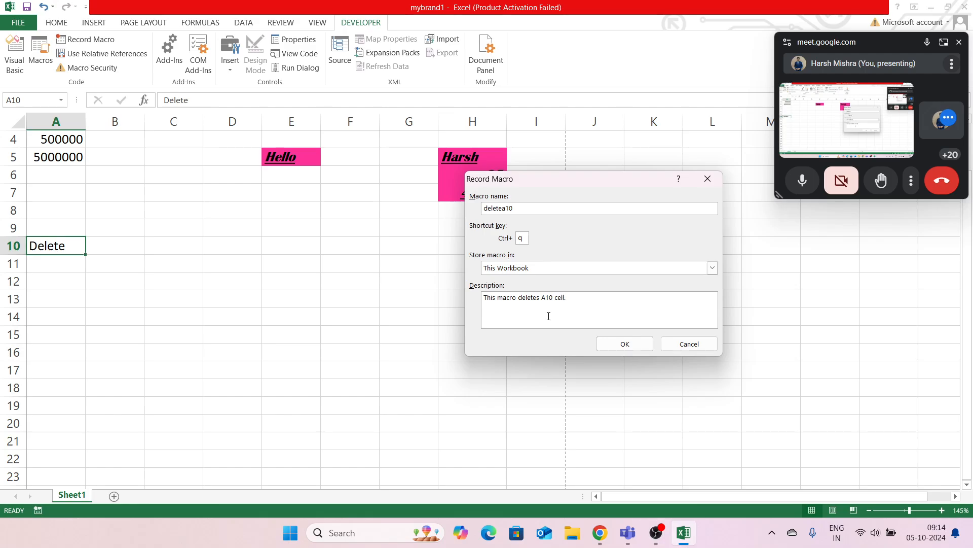
left_click(637, 350)
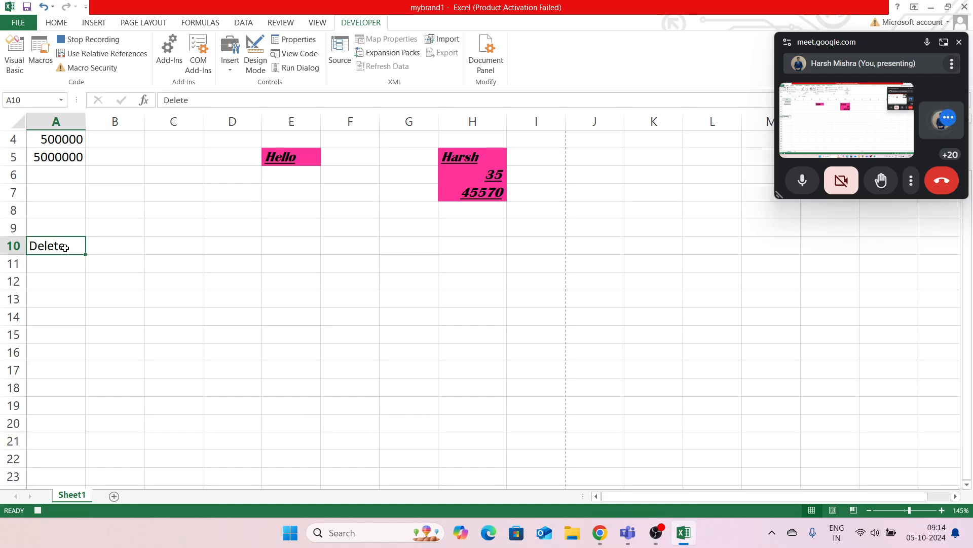
Record clearing the contents of cell A10, and stop the macro recording.
key("Delete")
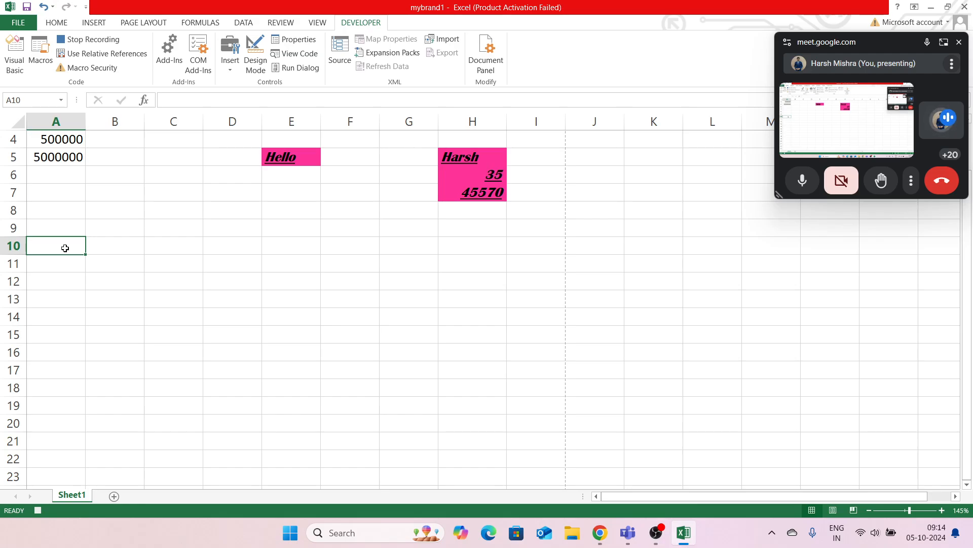
left_click(111, 41)
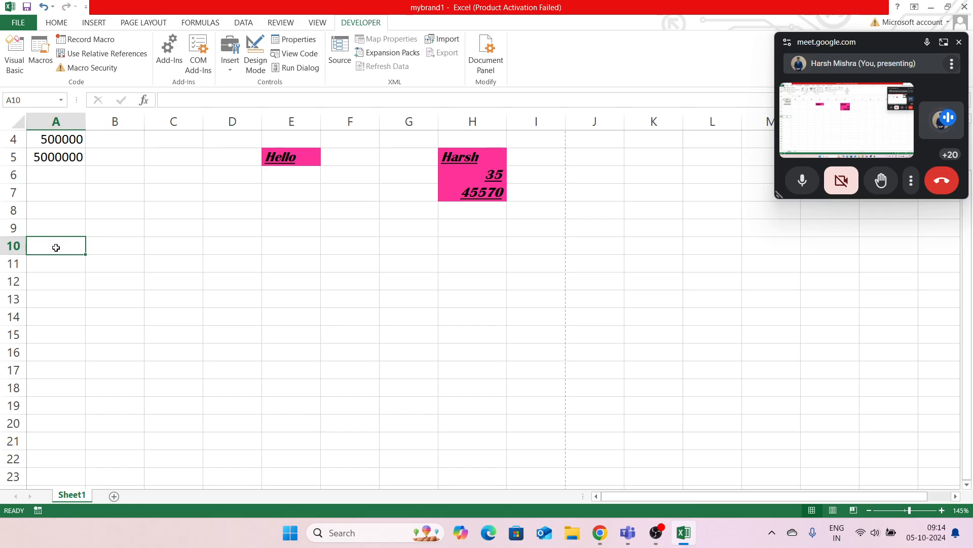
left_click(187, 276)
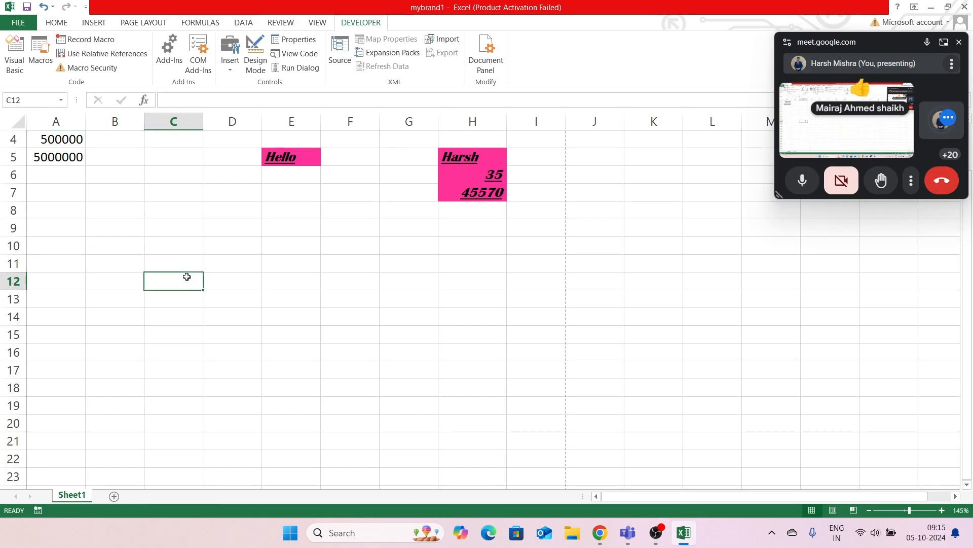
Insert a Button form control spanning about E11 to G12 and assign the deletea10 macro to it.
left_click(62, 247)
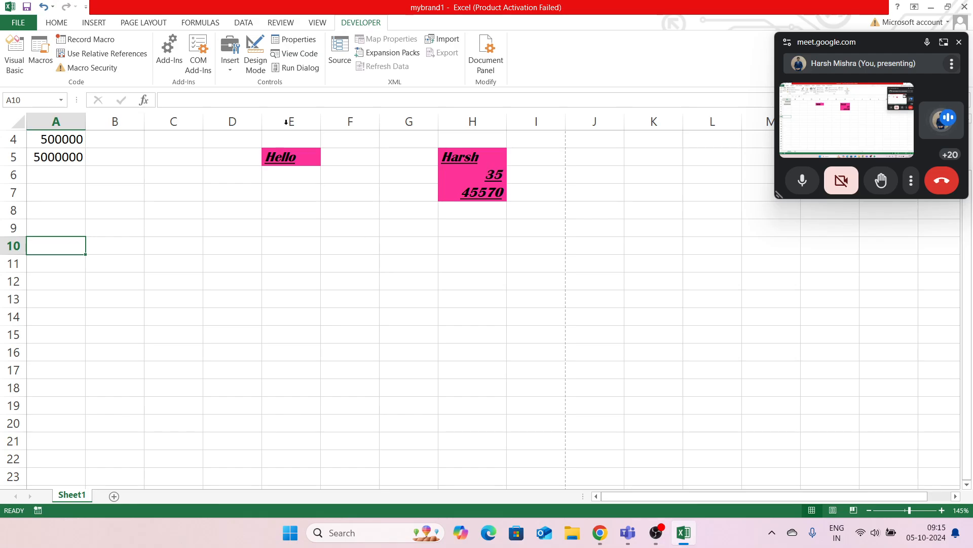
left_click(233, 71)
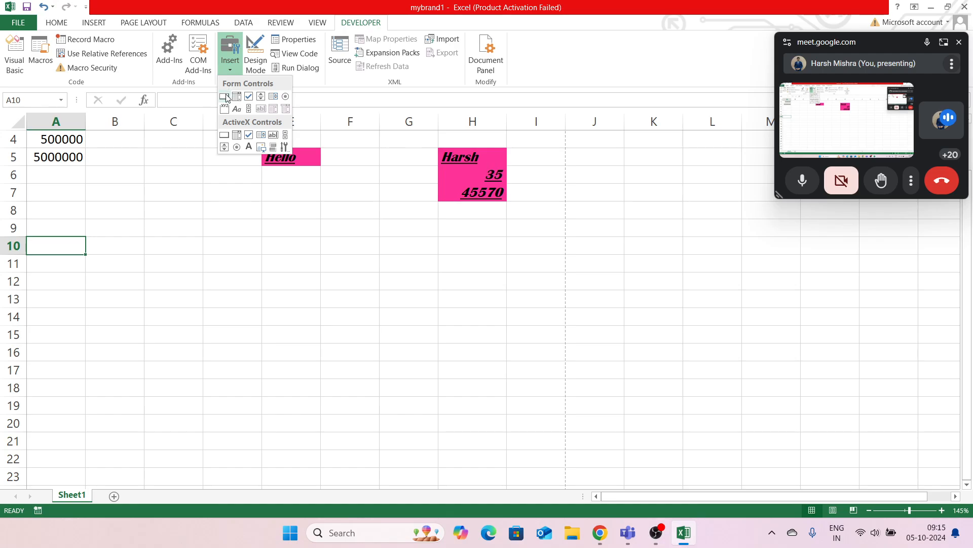
left_click(224, 96)
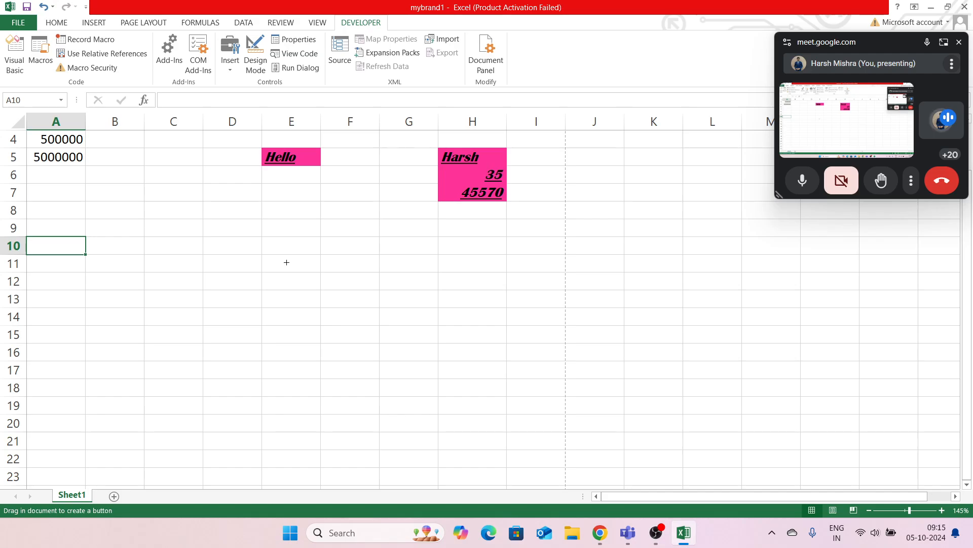
left_click_drag(286, 261, 393, 294)
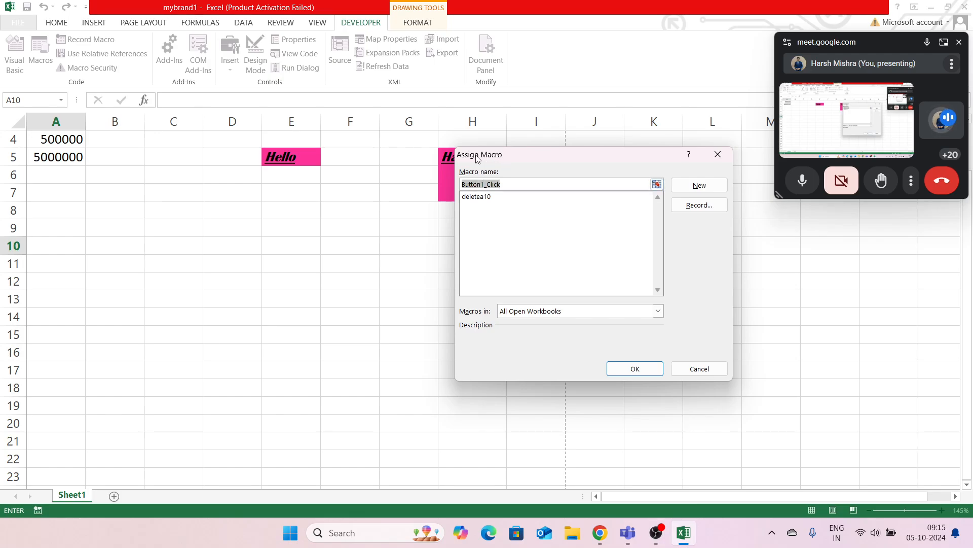
left_click(476, 196)
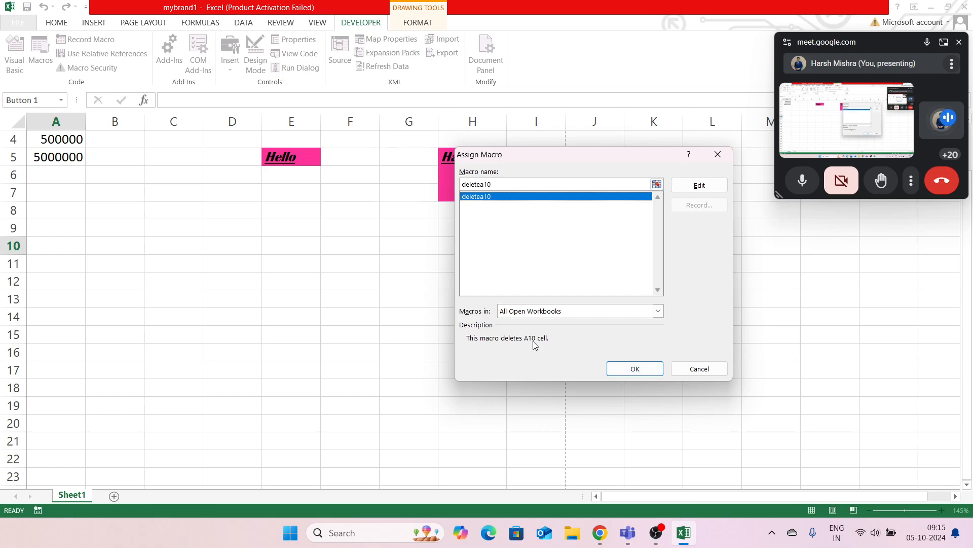
left_click(633, 370)
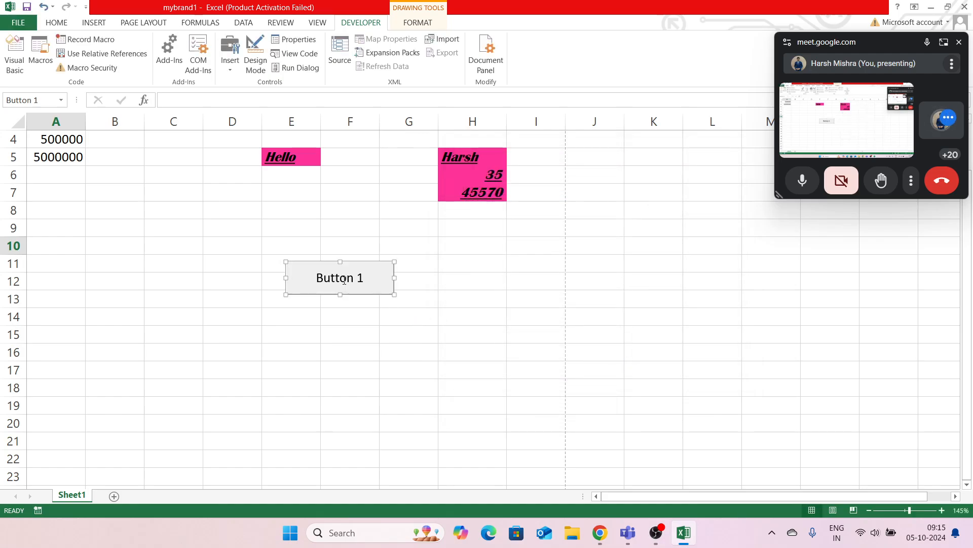
Enter "Hello" in cell A10 as test content for the button's macro.
left_click(76, 245)
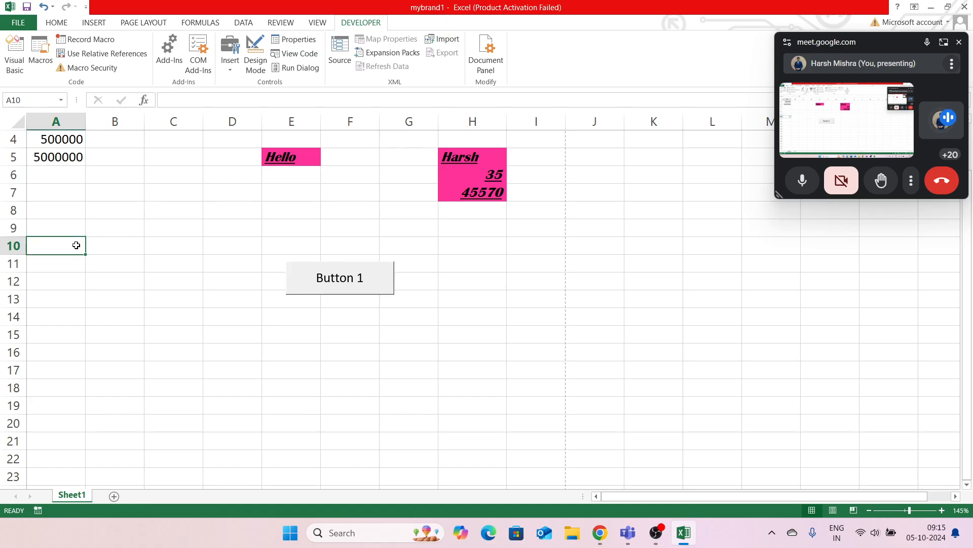
type("Hello")
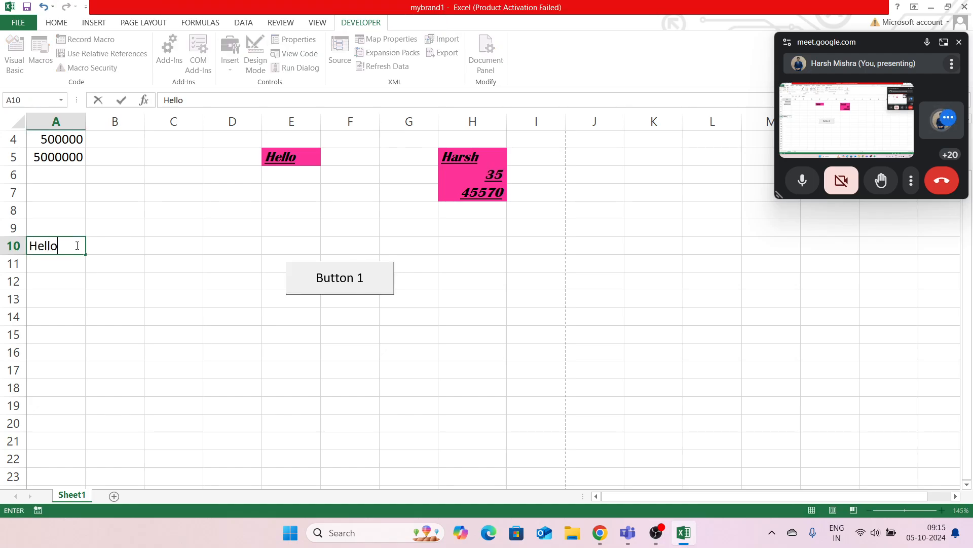
key("Return")
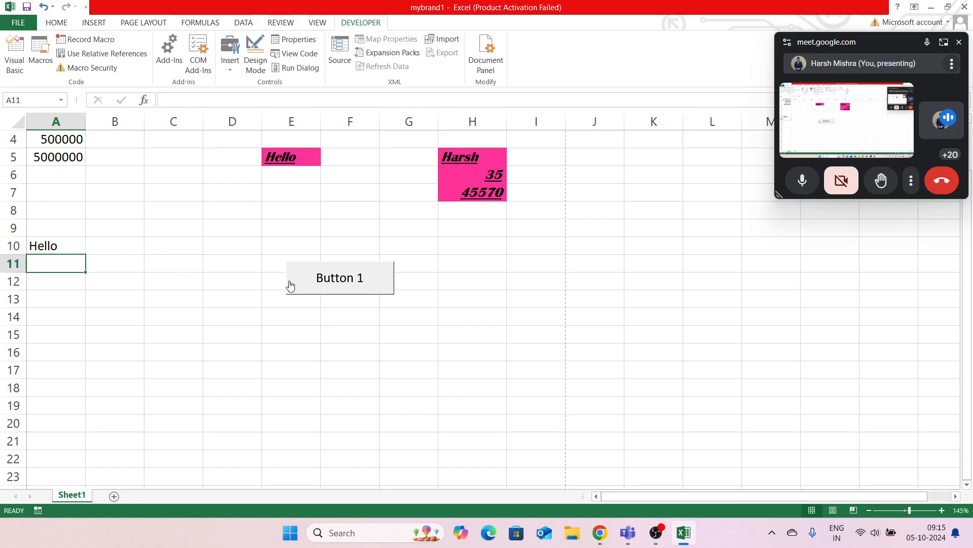
Run the macro assigned to Button 1 to clear the contents of cell A10.
left_click(343, 285)
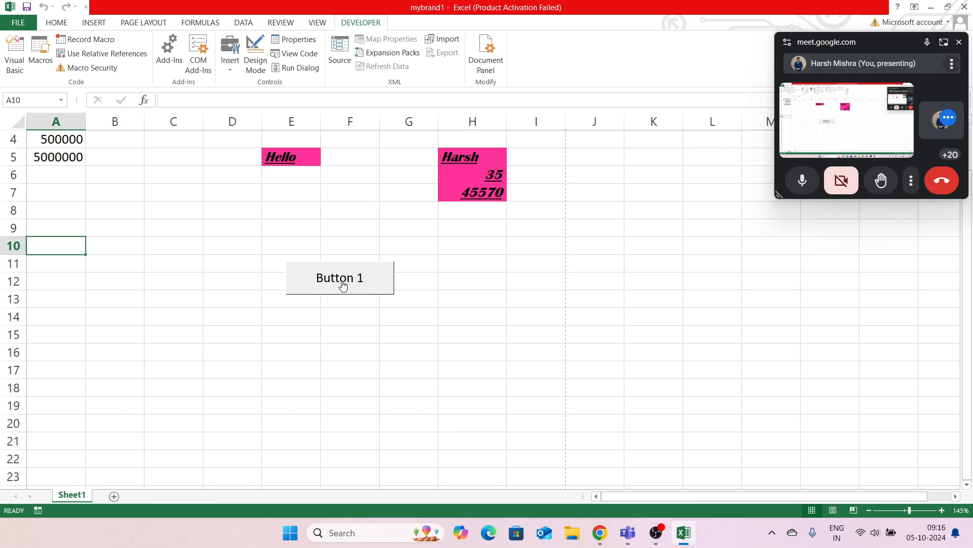
right_click(343, 286)
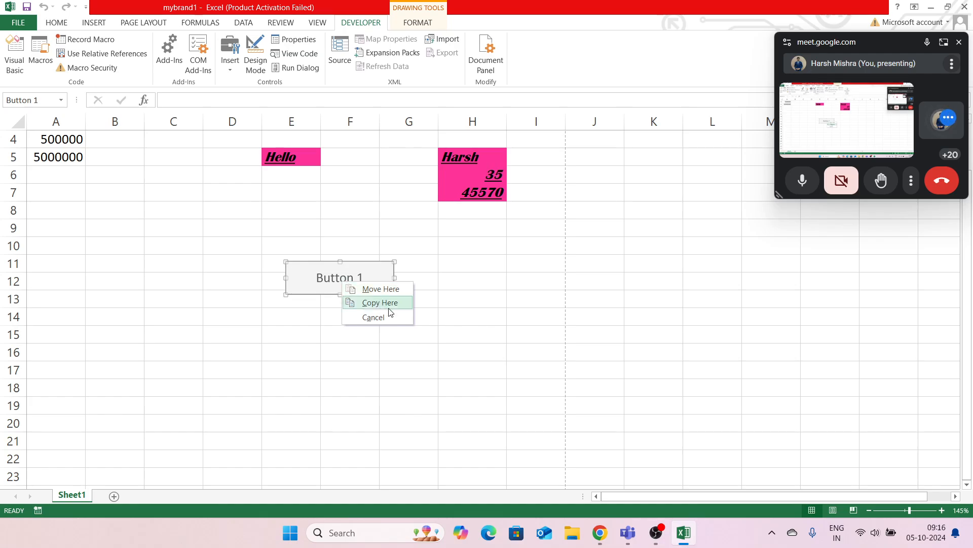
left_click(476, 311)
left_click(477, 313)
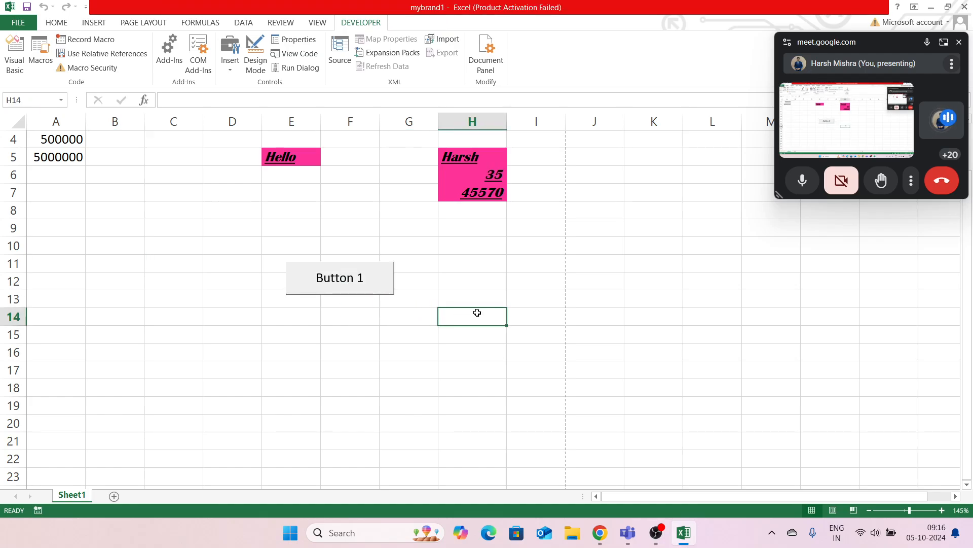
left_click(353, 290)
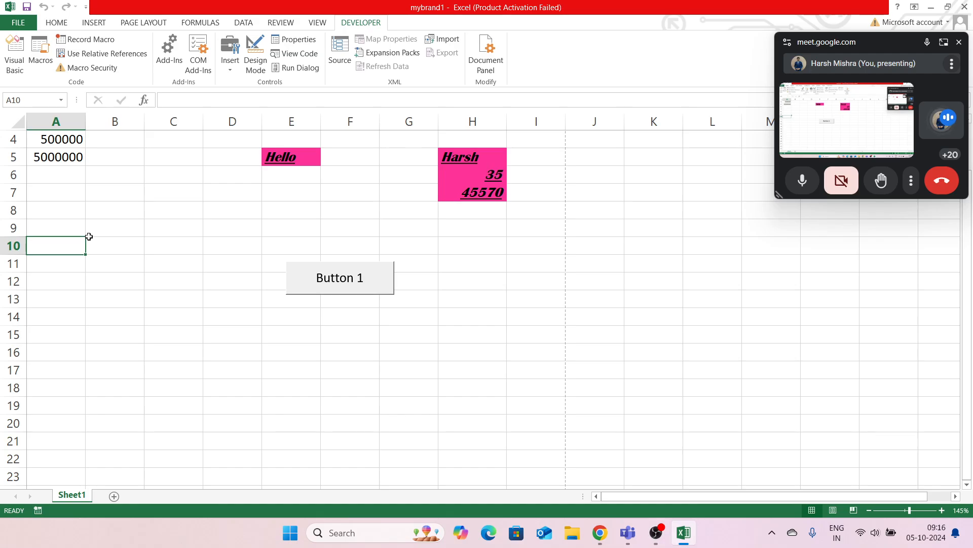
Enter "Delete Me" in cell A10 and clear it by running Button 1's macro.
type("Delete")
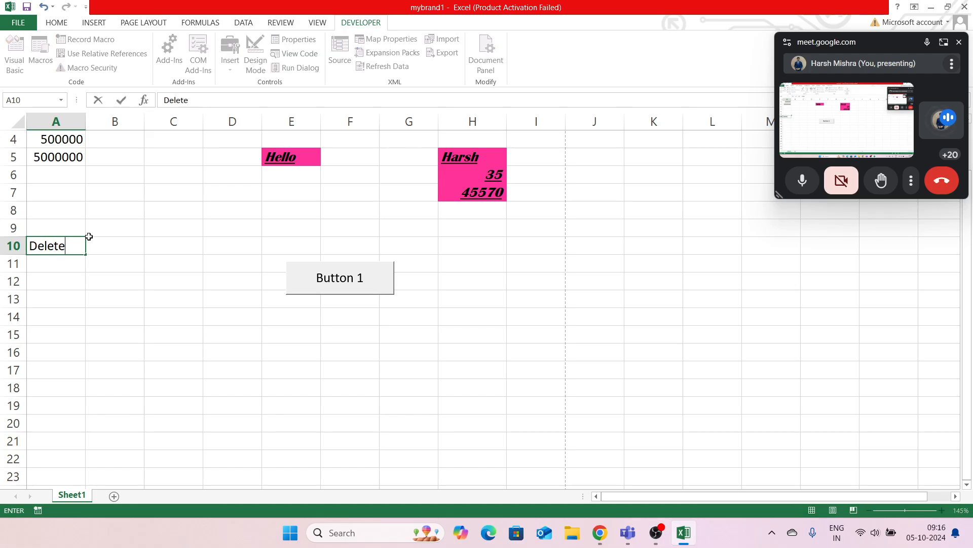
type(" MW")
key("Return")
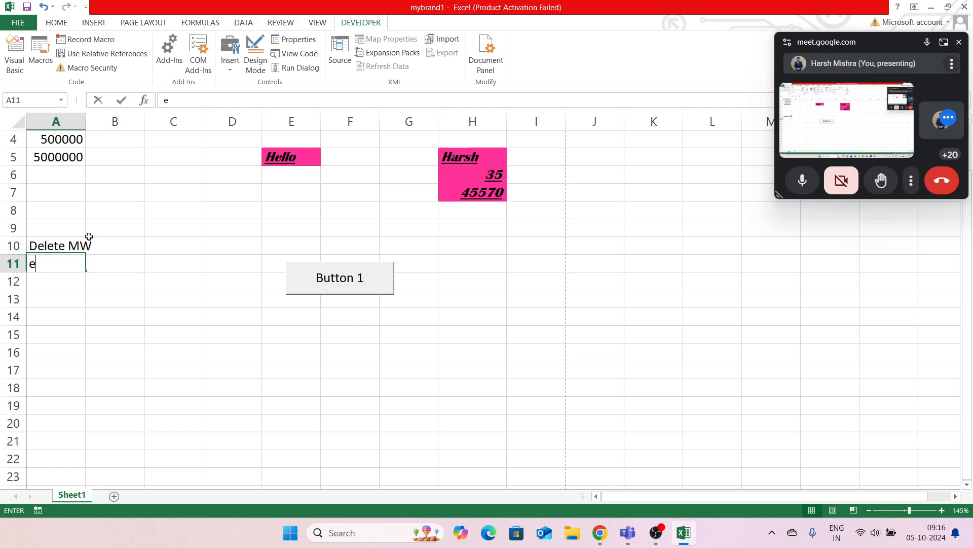
type("e")
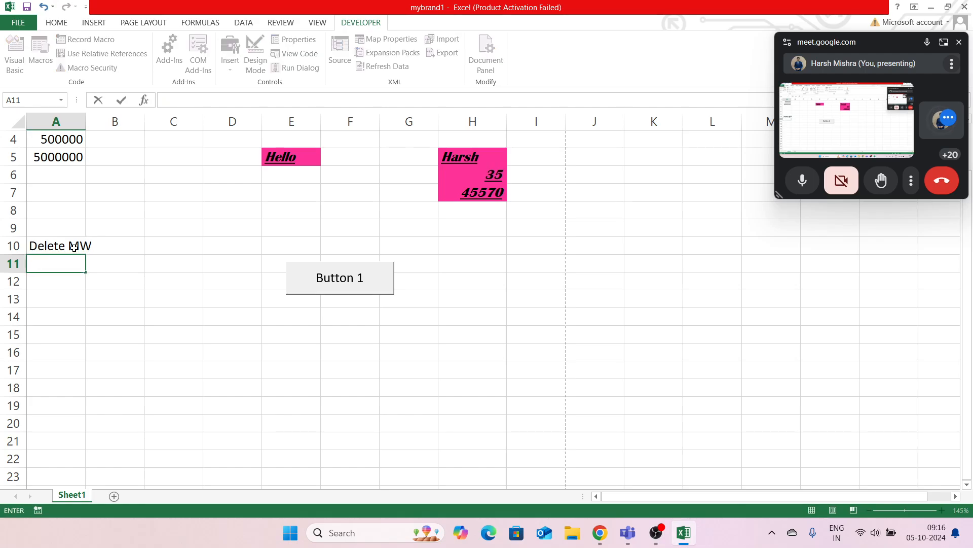
left_click(74, 247)
left_click(212, 104)
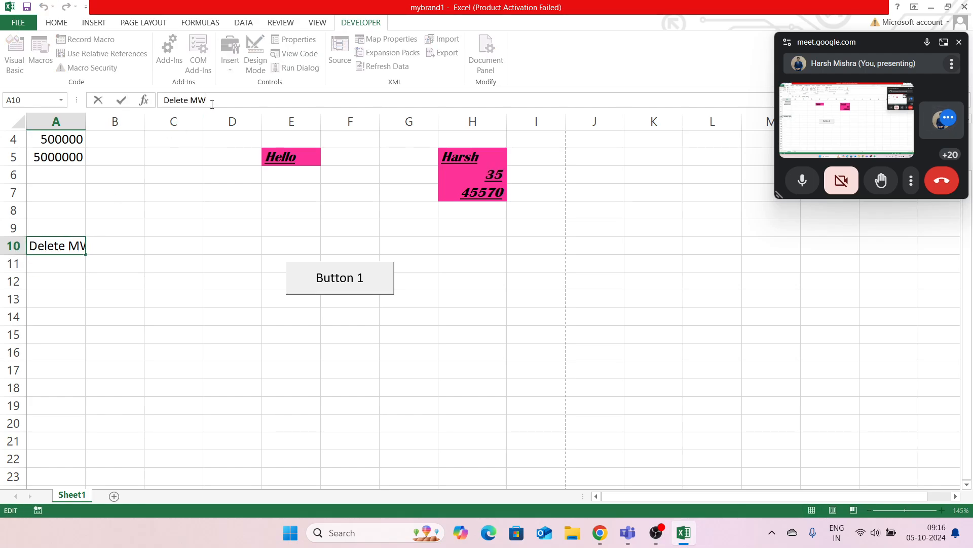
key("BackSpace")
type("e")
key("Return")
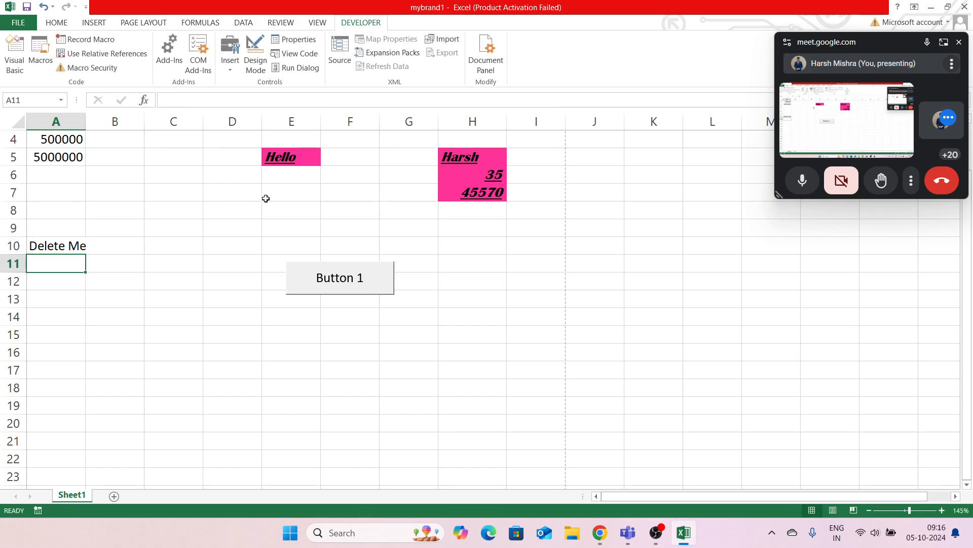
left_click(354, 286)
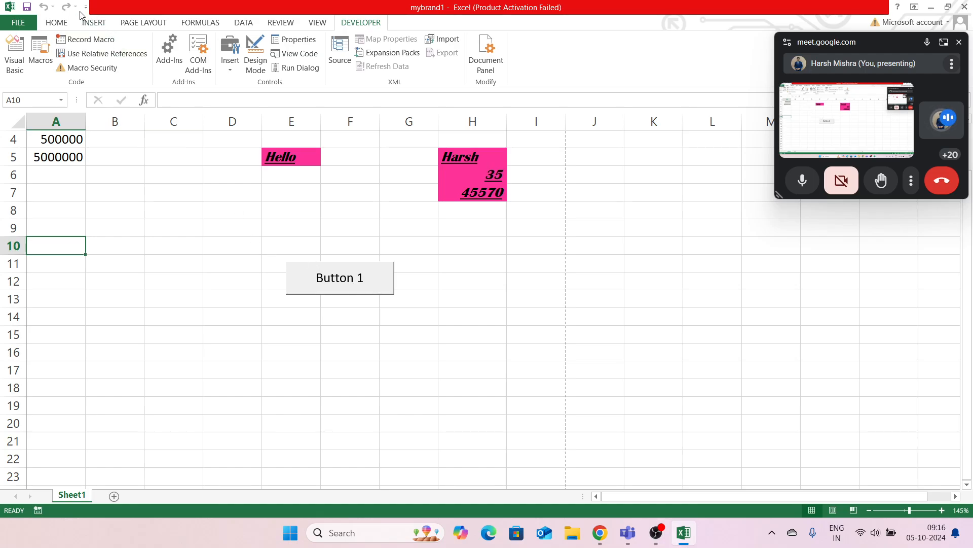
Start recording a new macro under the default name, stored in This Workbook, with the description "Some Custom Formatting".
left_click(92, 41)
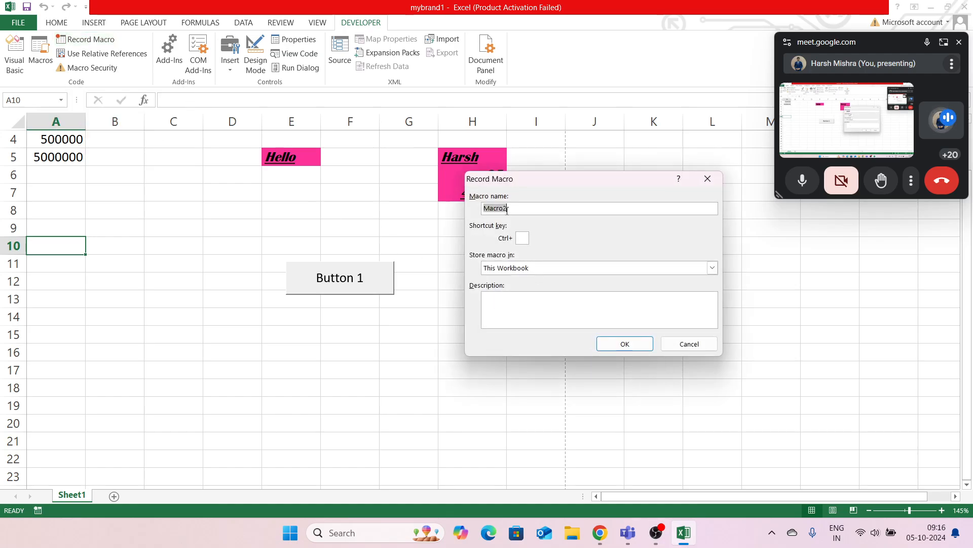
left_click(532, 305)
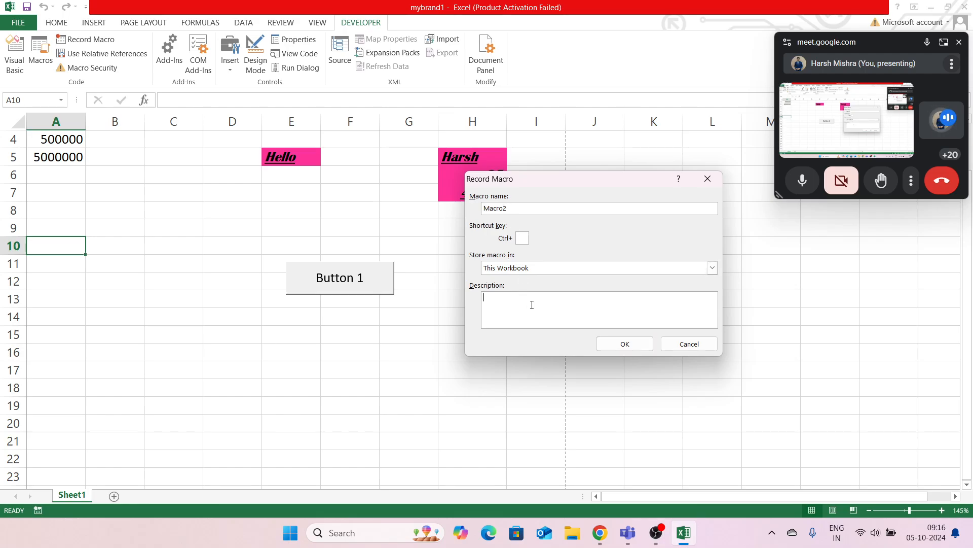
type("Some Cus")
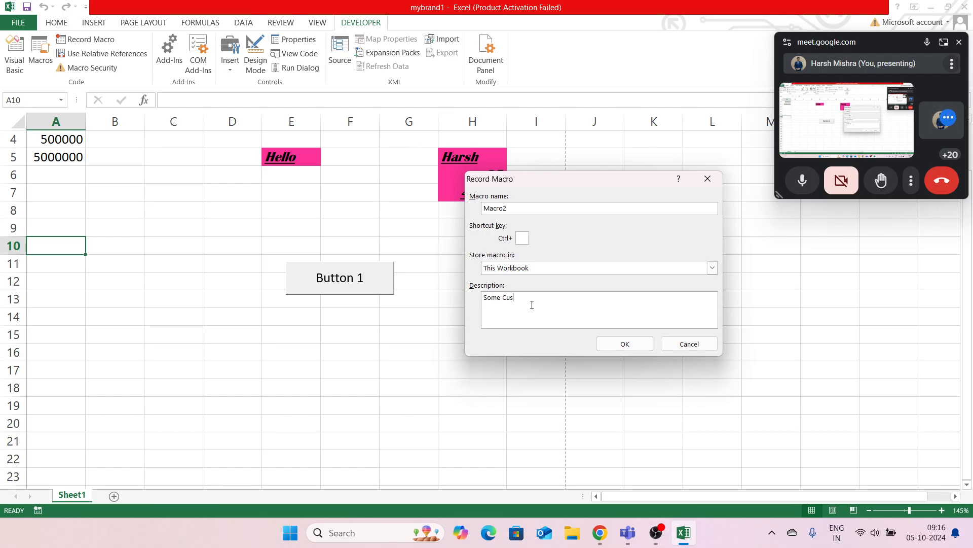
type("tom Formatting")
left_click(633, 345)
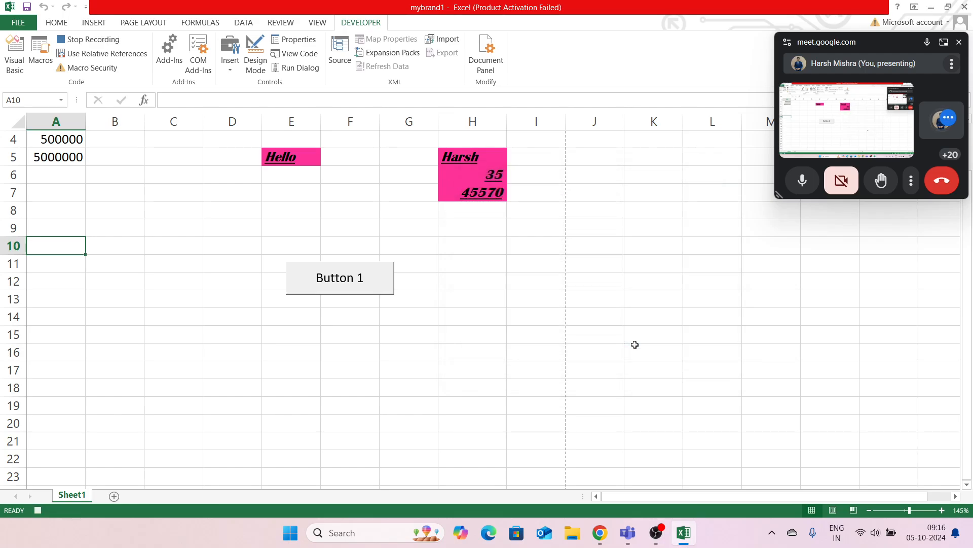
Enter "Hello" in cell C10 as part of the macro recording and reselect the cell.
left_click(160, 245)
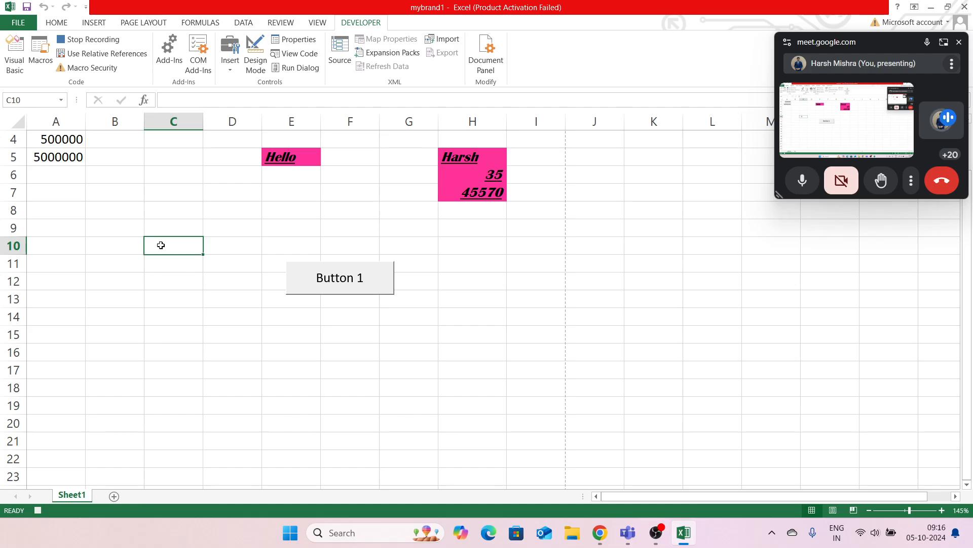
type("Hello")
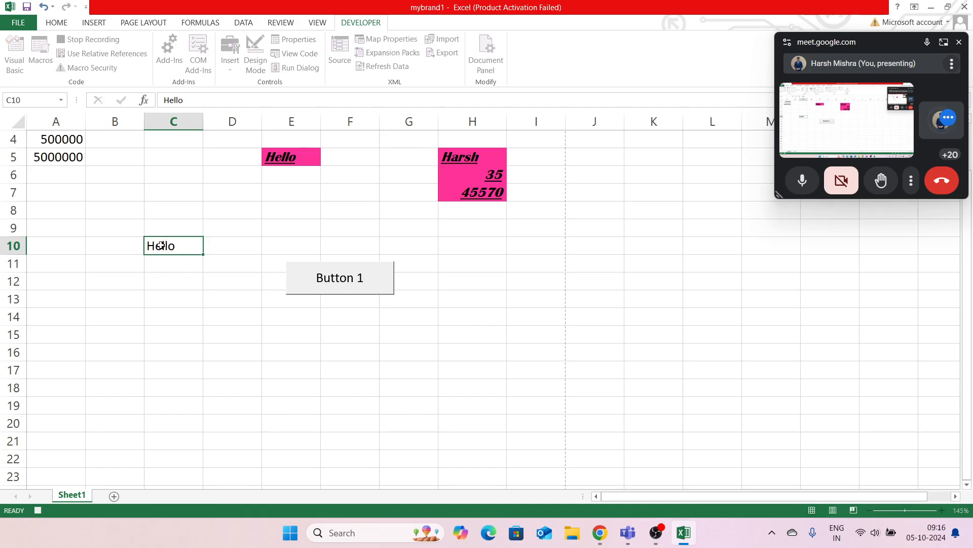
key("Return")
left_click(161, 245)
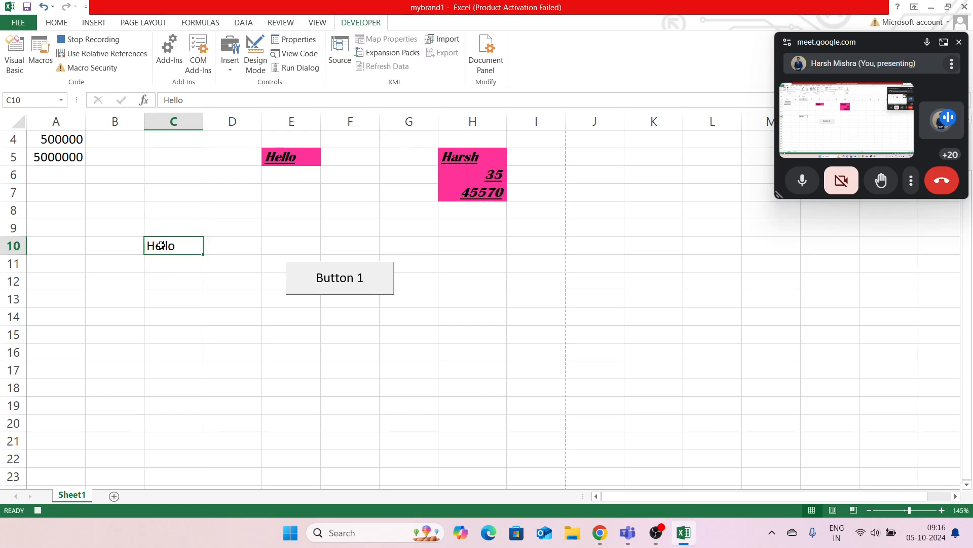
Apply the mybrand cell style to C10 and stop the macro recording.
left_click(55, 26)
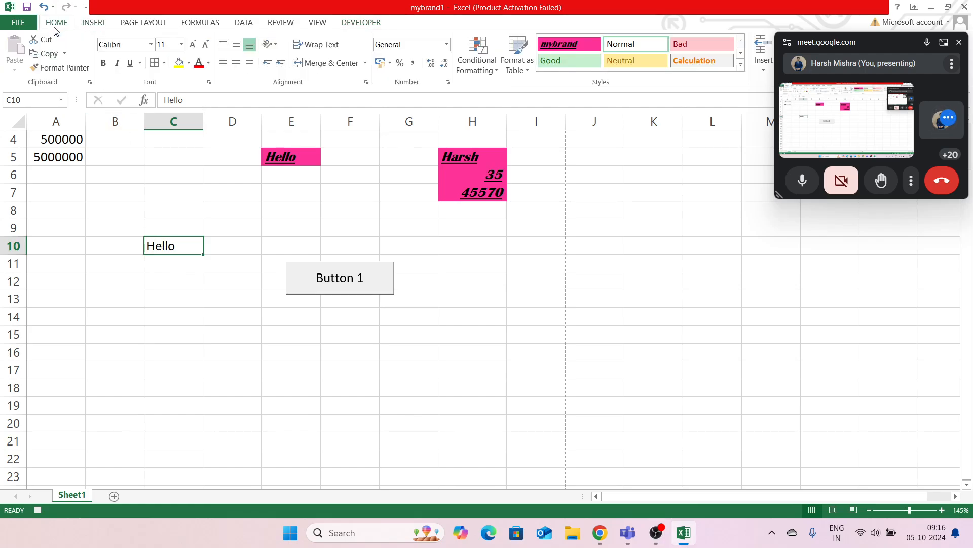
left_click(554, 44)
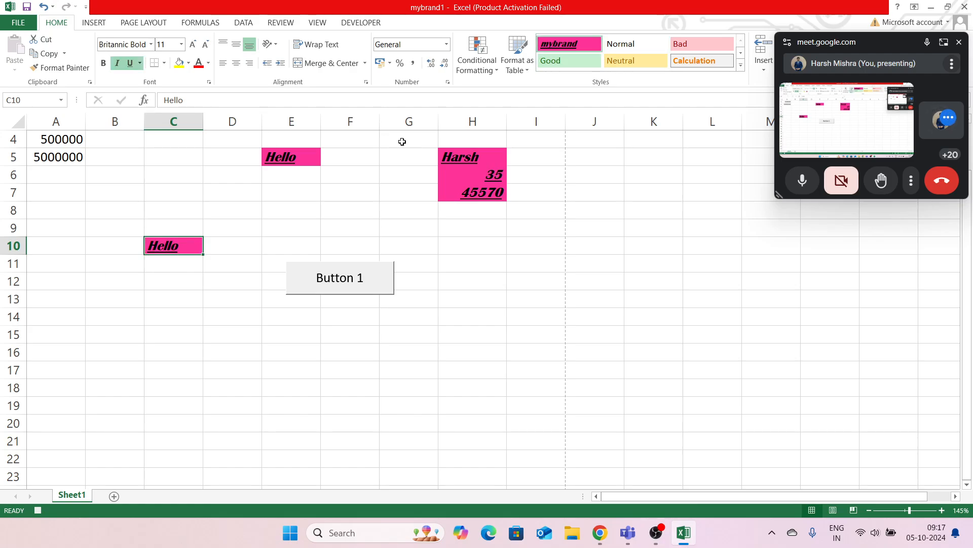
left_click(351, 23)
left_click(88, 44)
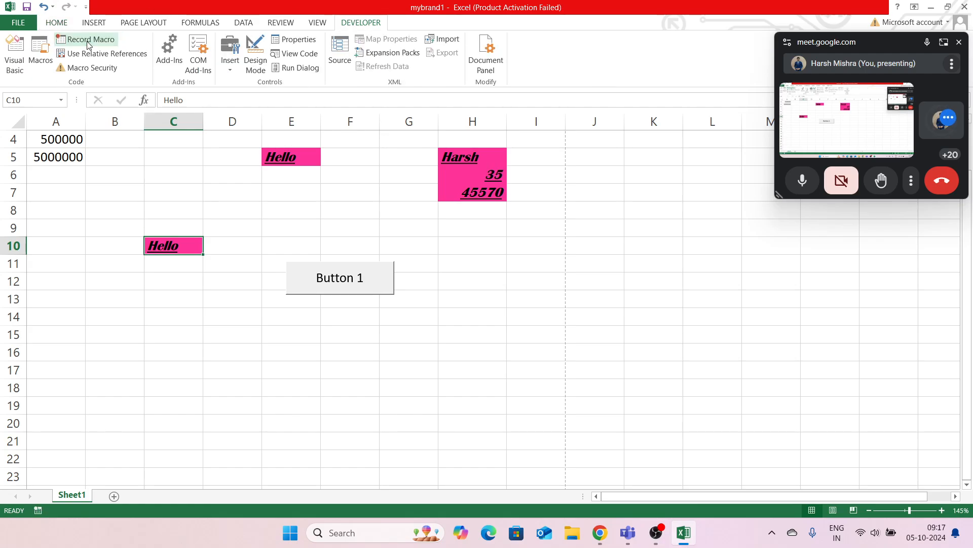
left_click(406, 337)
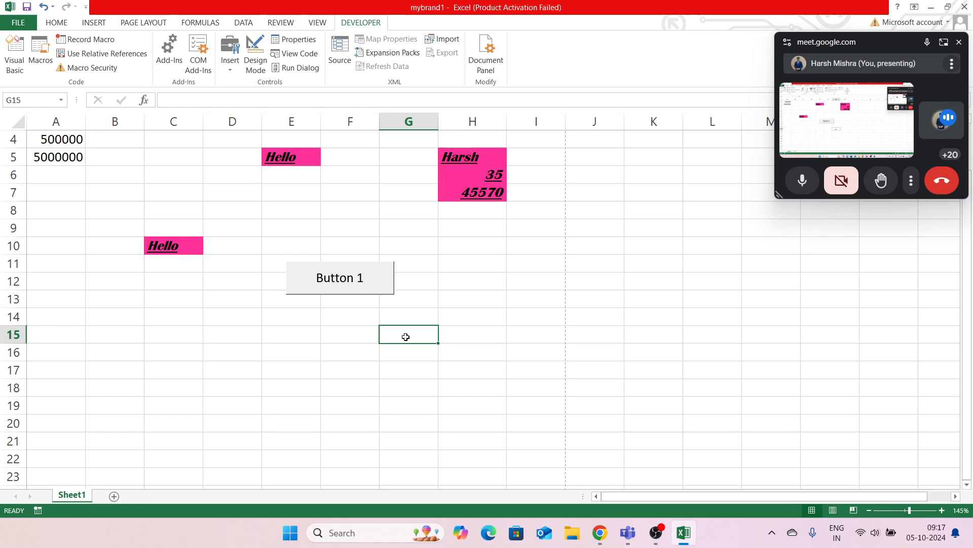
Clear the contents of cell C10 and reset it to the Normal cell style.
left_click(175, 249)
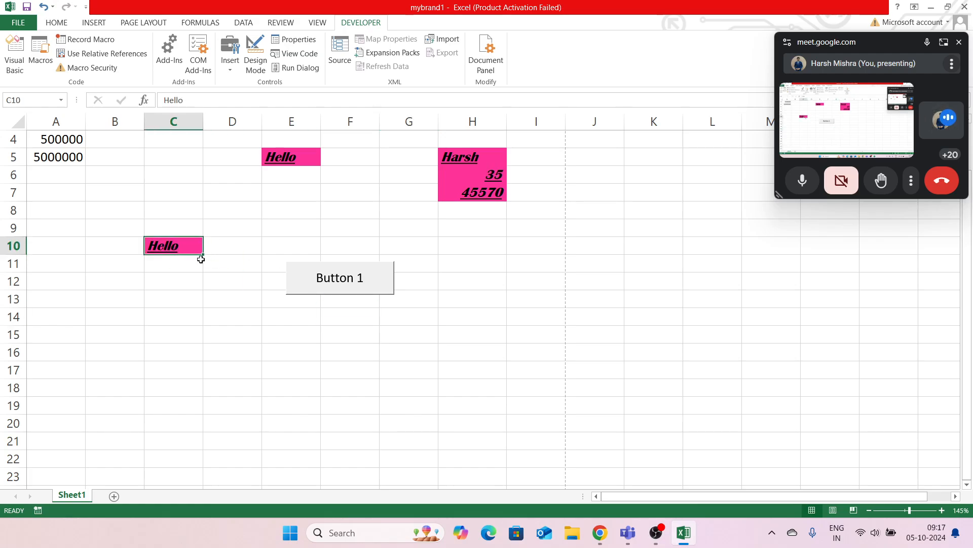
key("BackSpace")
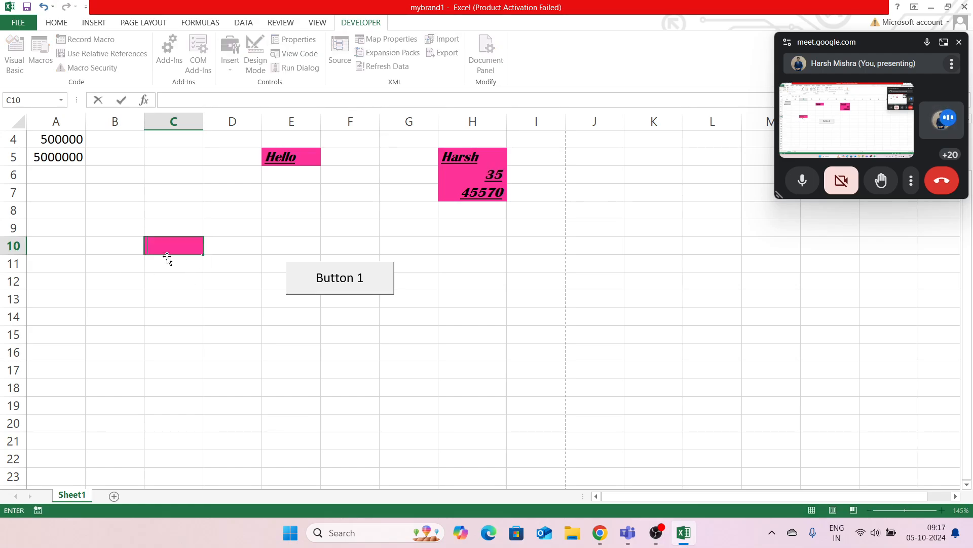
key("Return")
left_click(185, 246)
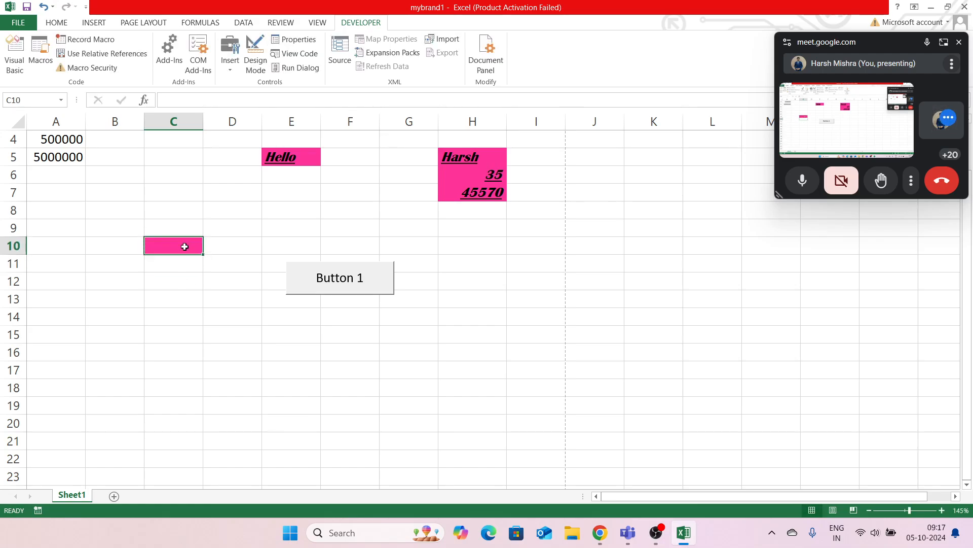
left_click(85, 22)
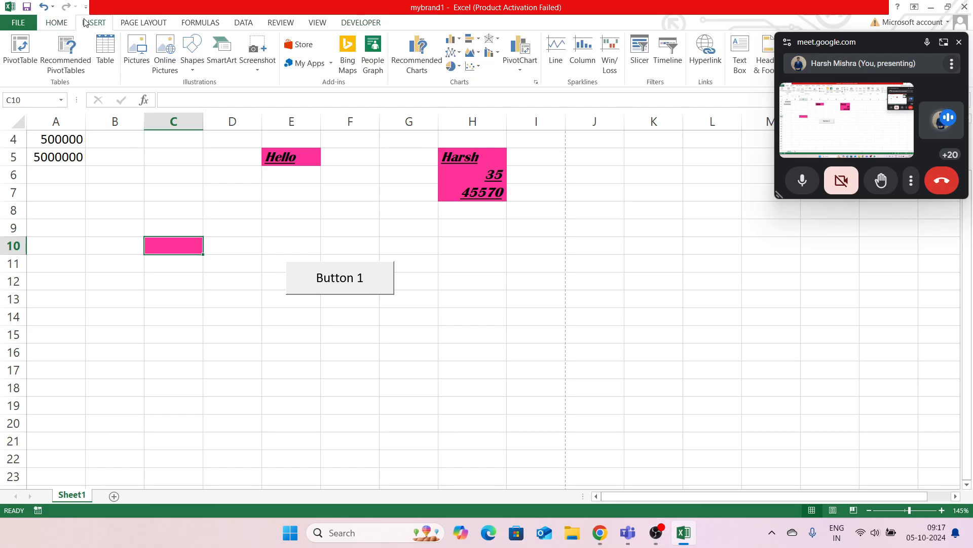
left_click(56, 23)
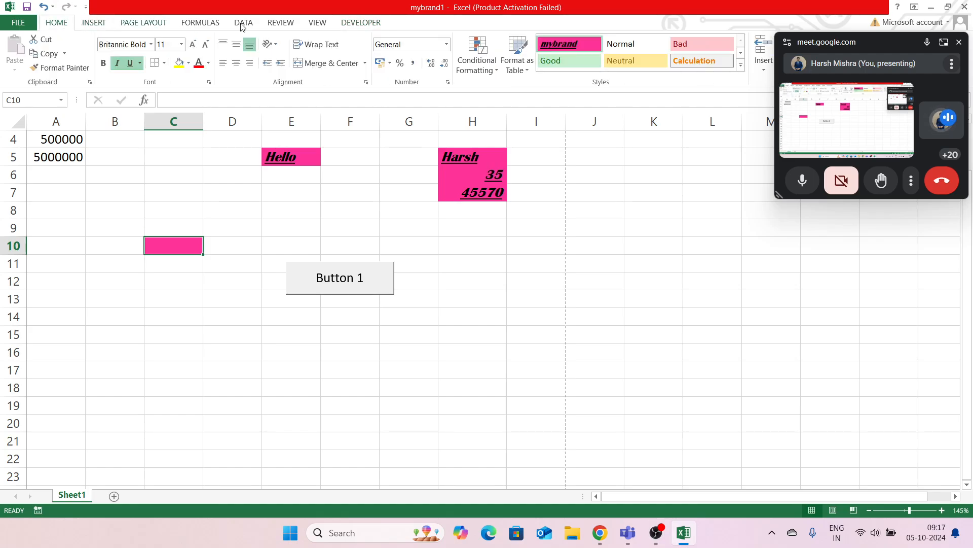
left_click(639, 44)
left_click(266, 351)
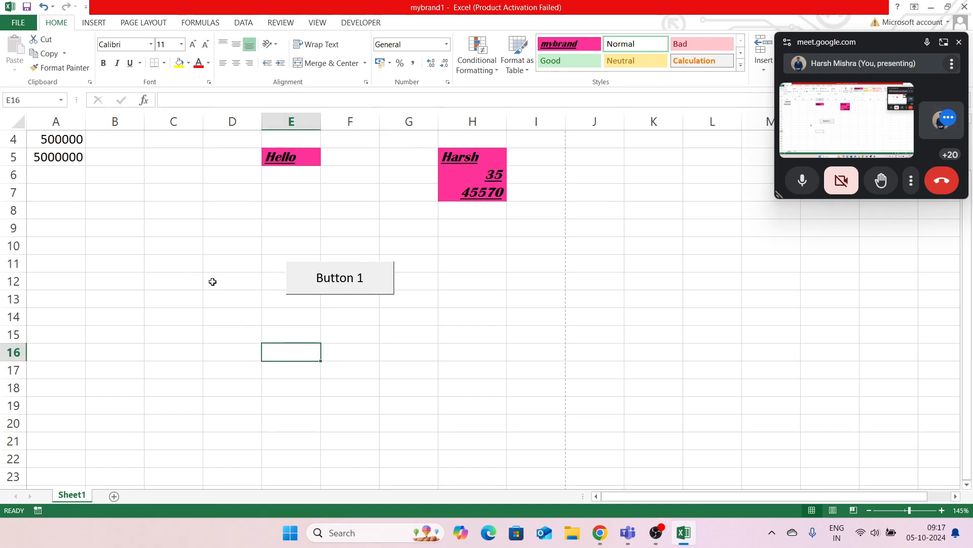
Insert a second Button form control spanning about H13 to I15 and assign Macro2 to it.
left_click(185, 247)
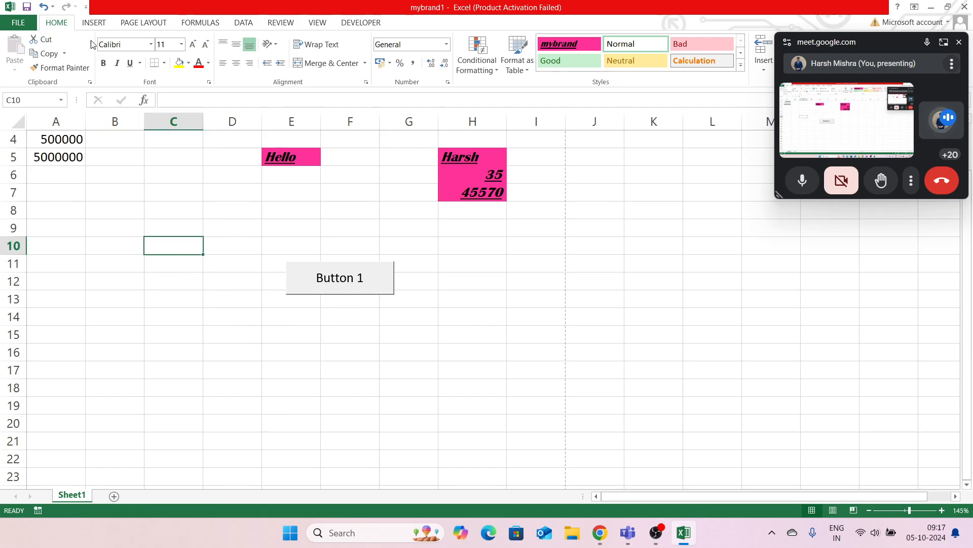
left_click(361, 22)
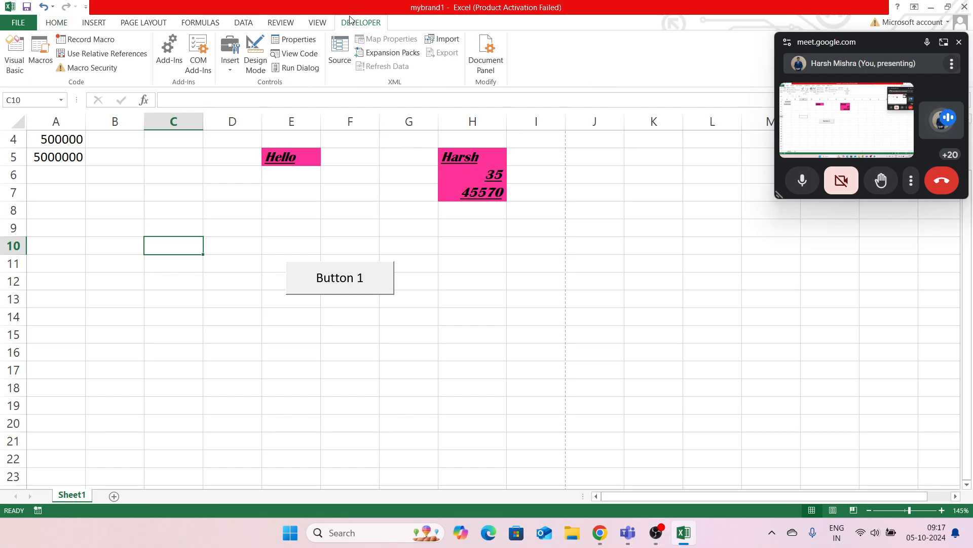
left_click(229, 71)
left_click(225, 97)
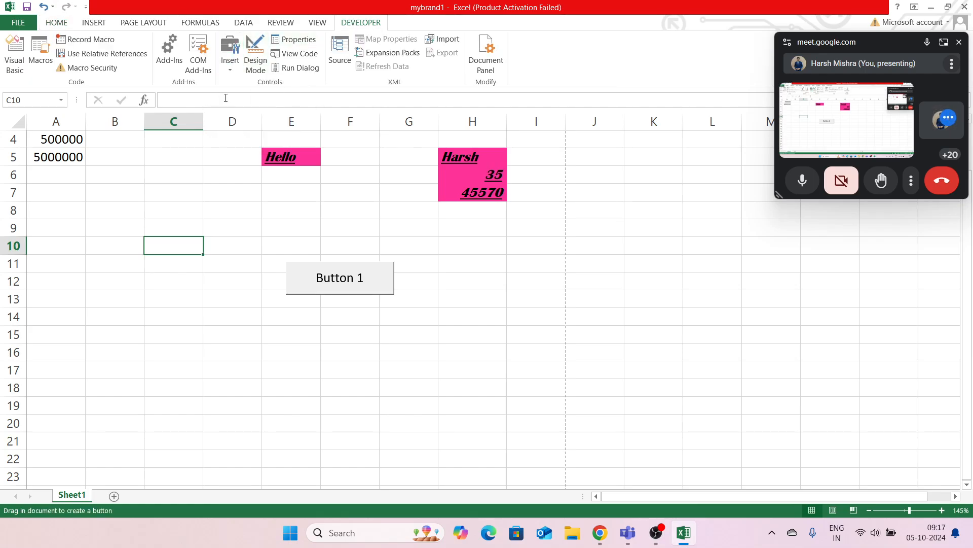
left_click_drag(471, 291, 567, 344)
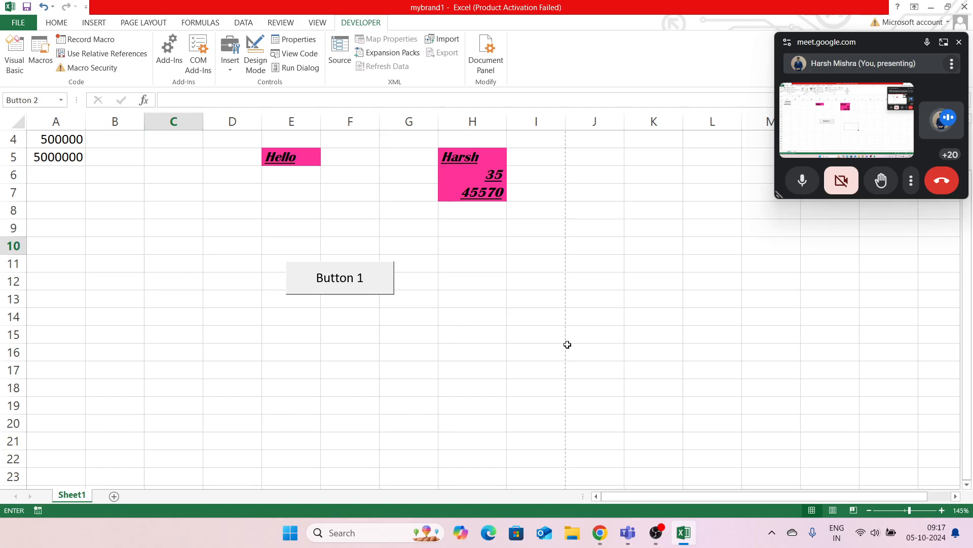
left_click(484, 205)
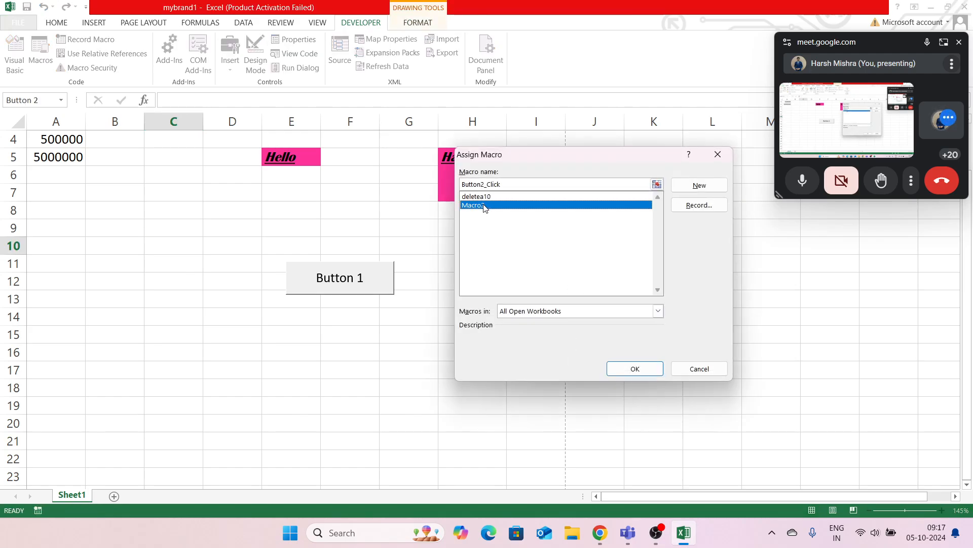
left_click(634, 368)
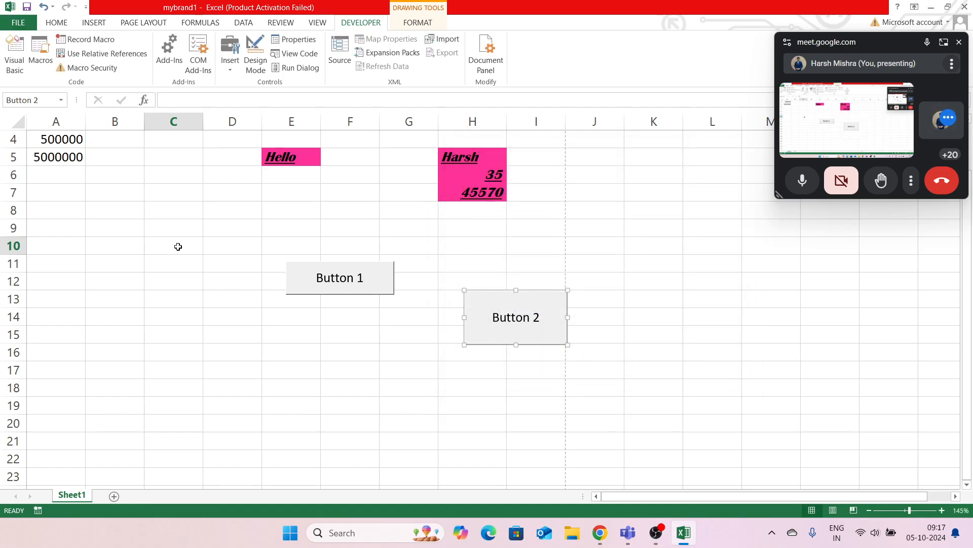
Enter "Hello" in cell C10 and run the macro assigned to Button 2.
left_click(162, 245)
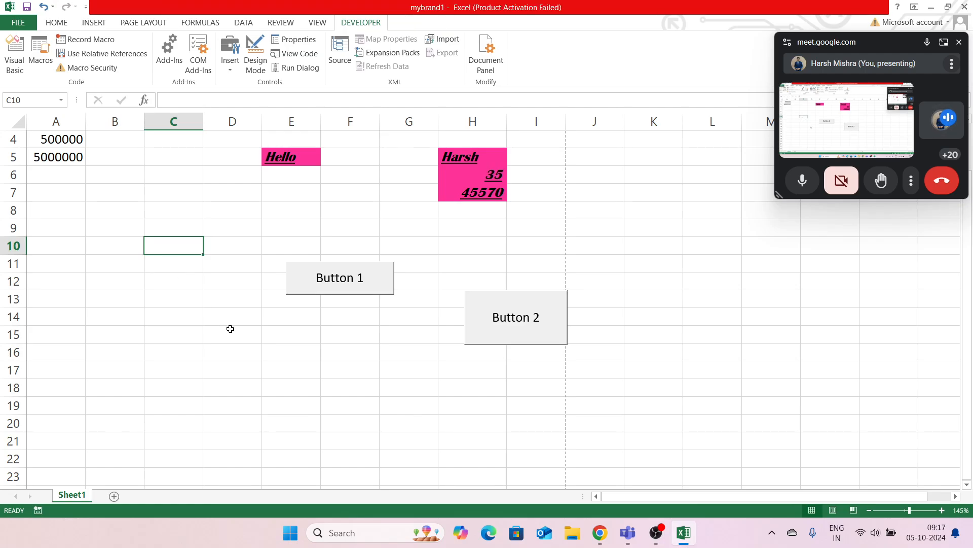
type("Hwe")
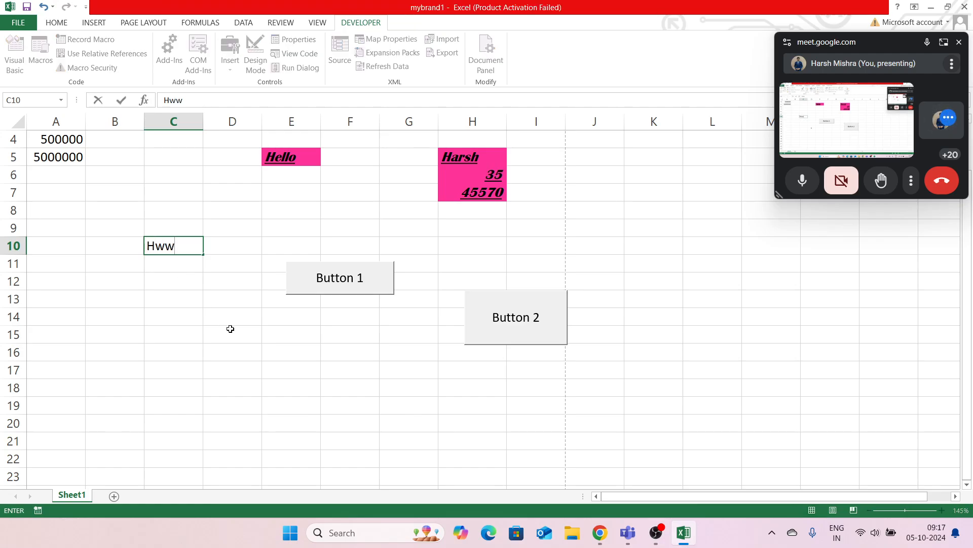
key("BackSpace")
key("BackSpace")
type("ell")
key("Return")
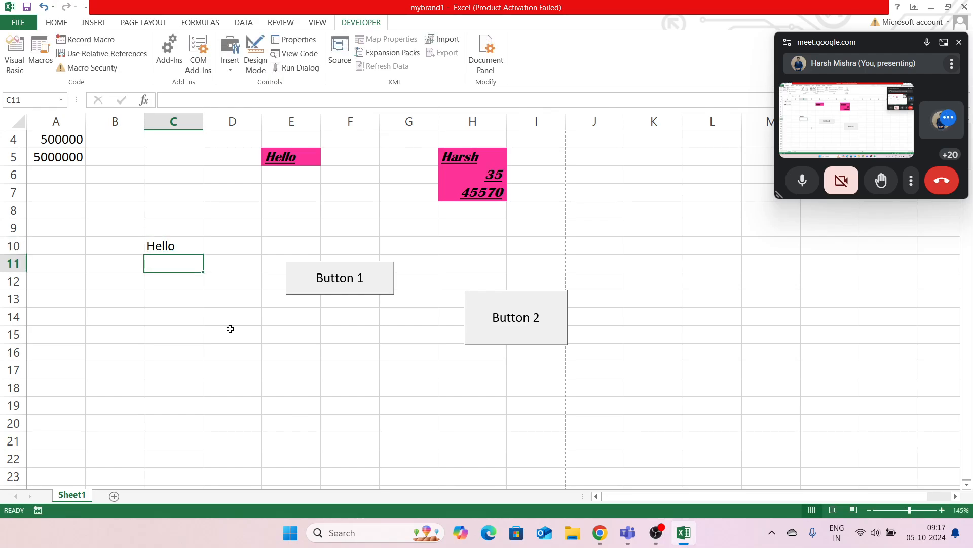
left_click(505, 333)
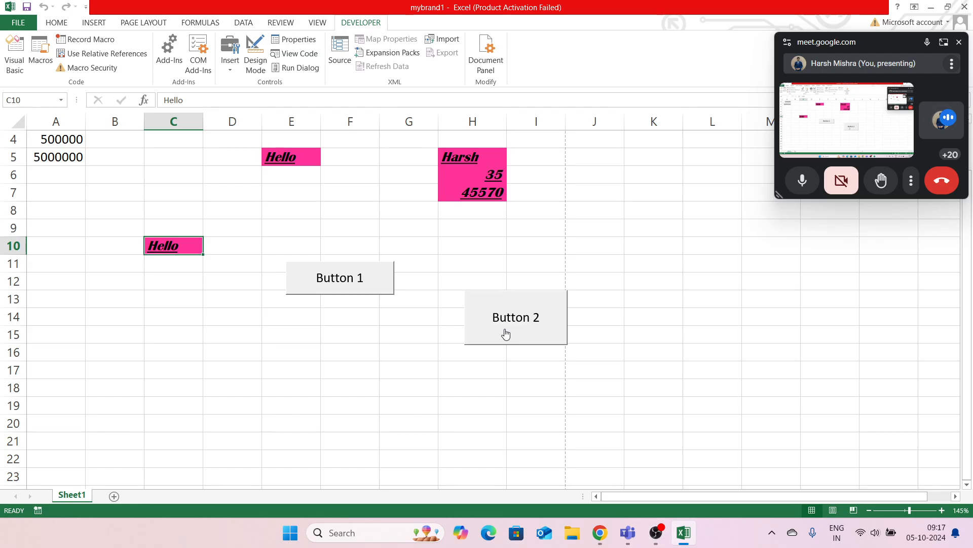
Reset cell C10 to the Normal cell style.
double_click(174, 246)
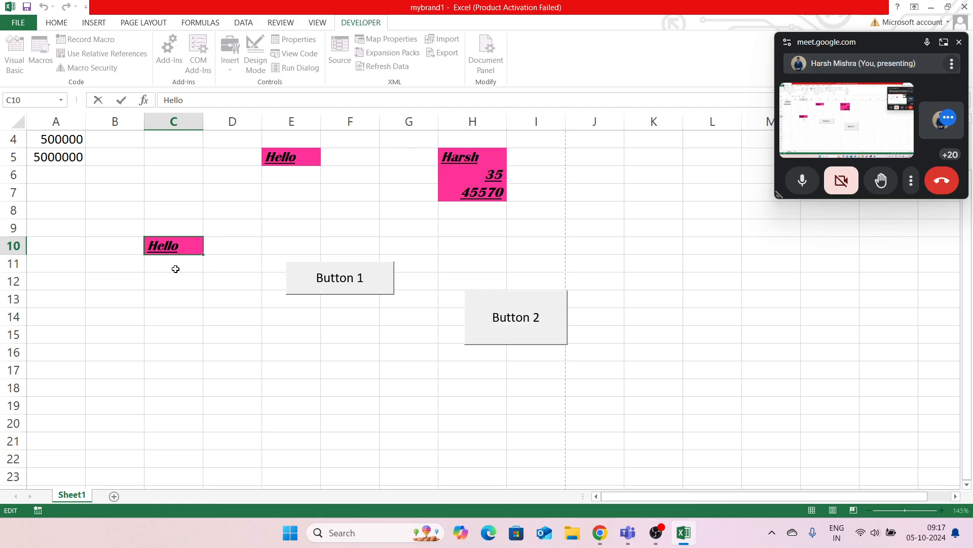
left_click(175, 269)
left_click(174, 246)
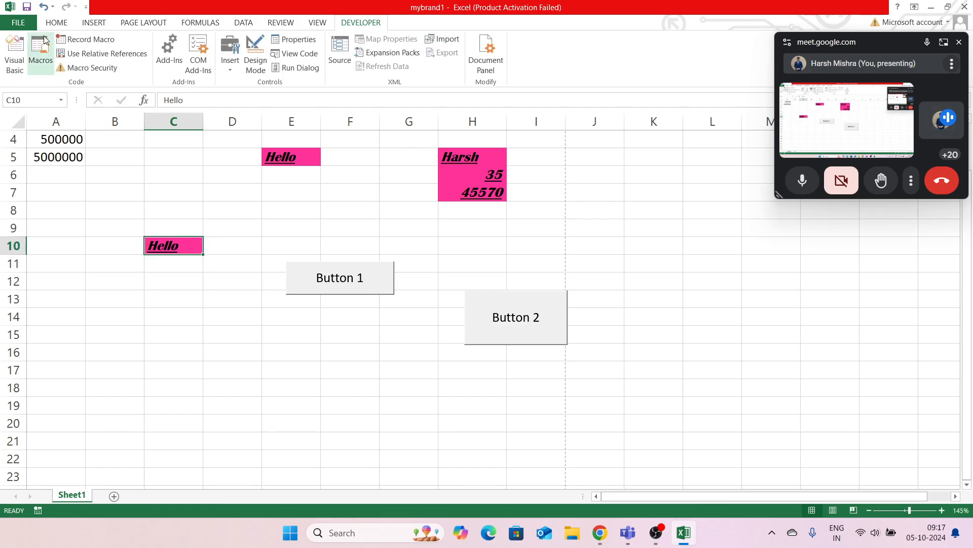
left_click(53, 23)
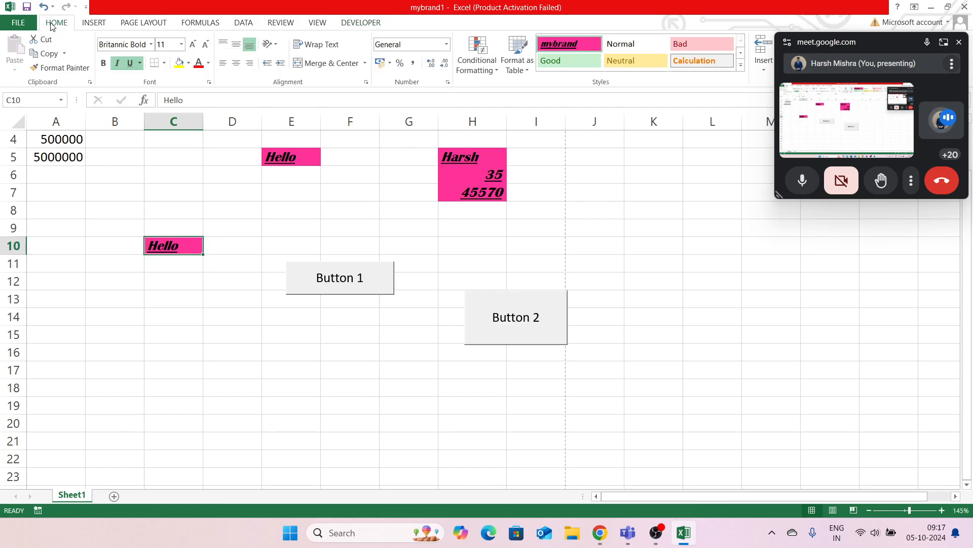
left_click(637, 44)
Replace the text in cell C10 with a first name and run Button 2's macro on it.
double_click(182, 244)
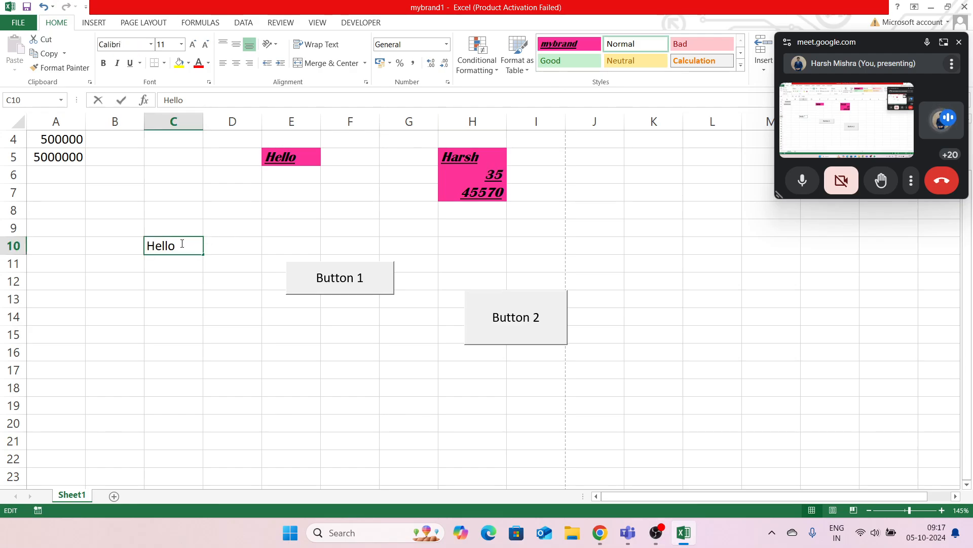
key("BackSpace")
key("BackSpace")
key("BackSpace")
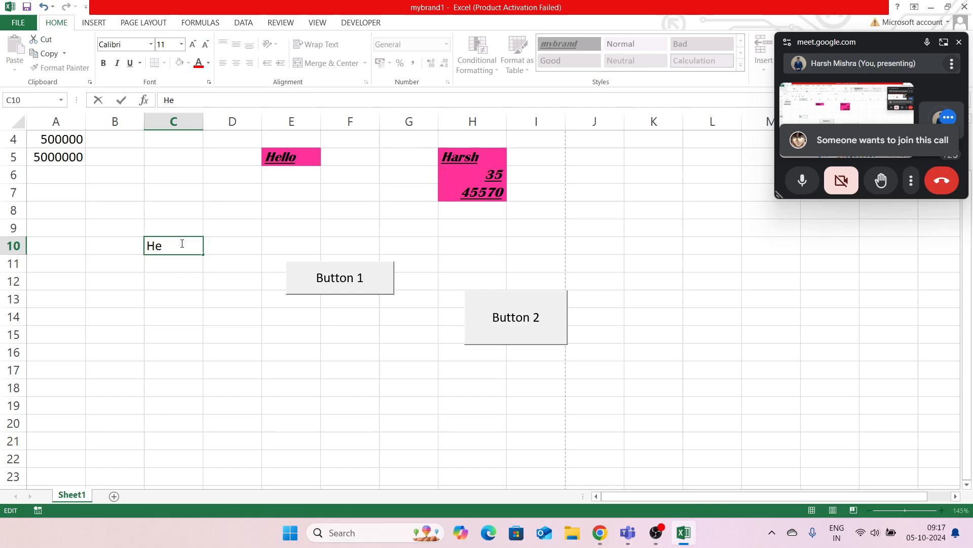
type("arsh")
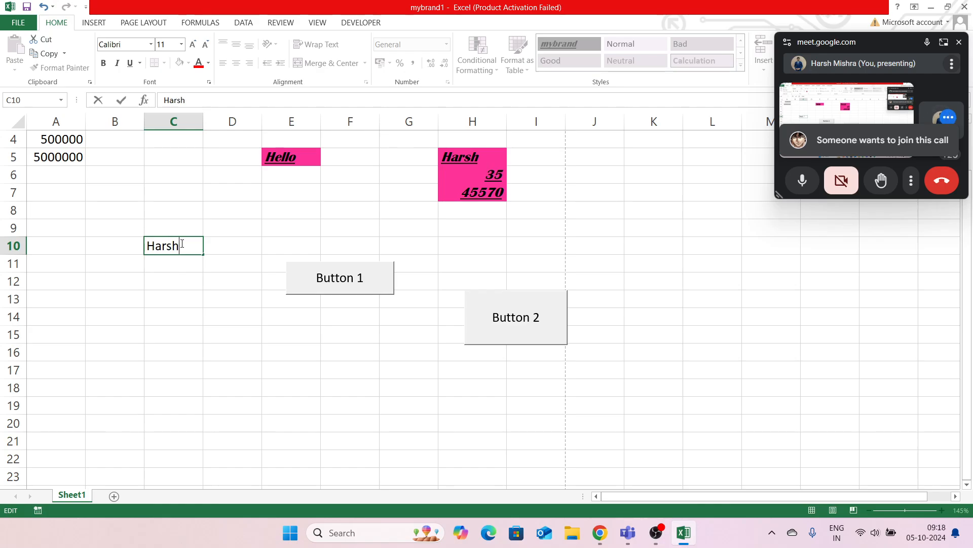
key("Return")
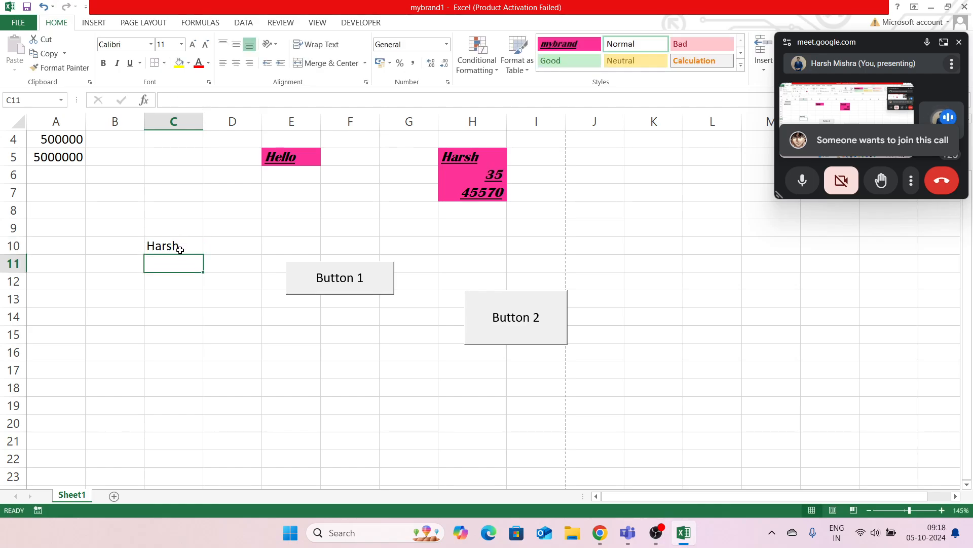
left_click(181, 248)
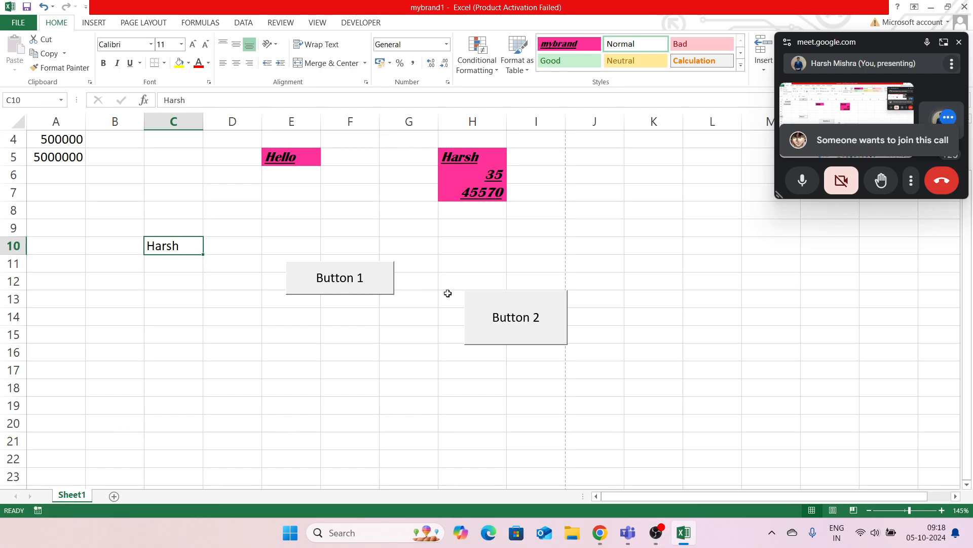
left_click(497, 317)
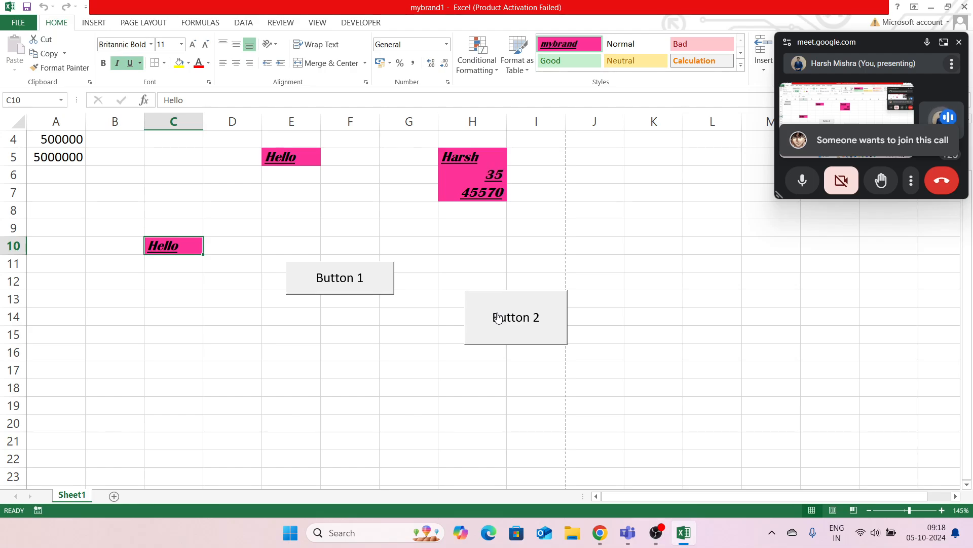
Switch to the Google Meet call in the browser and admit the participant waiting to join.
key("alt+Tab")
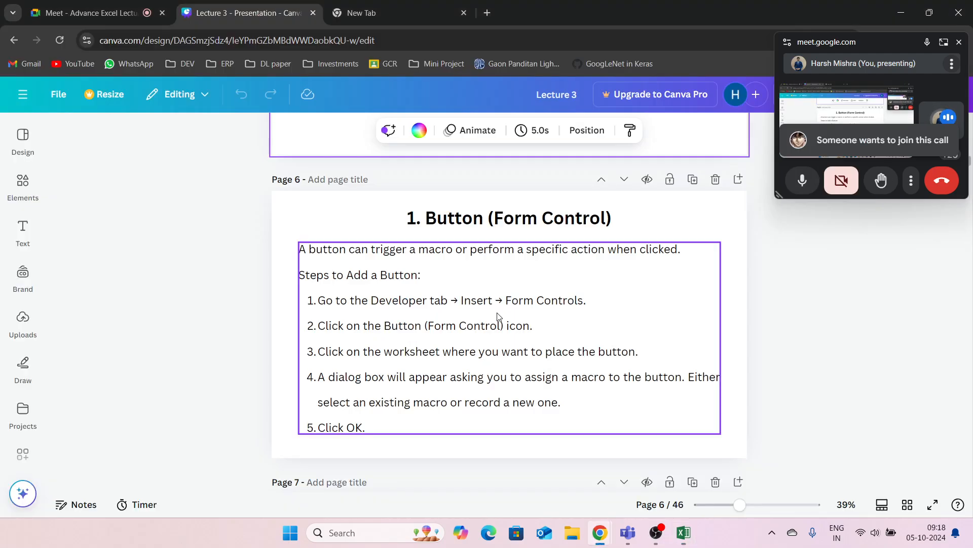
left_click(882, 140)
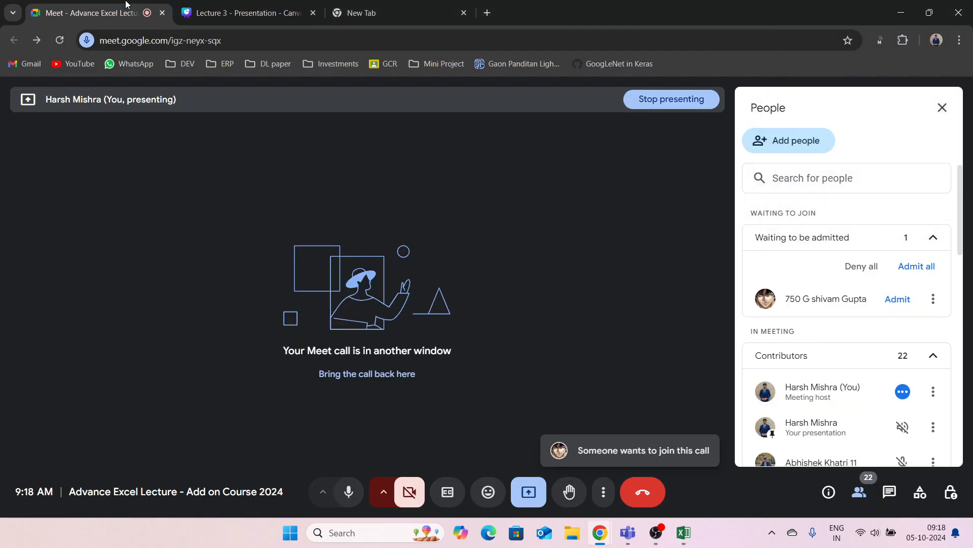
left_click(900, 300)
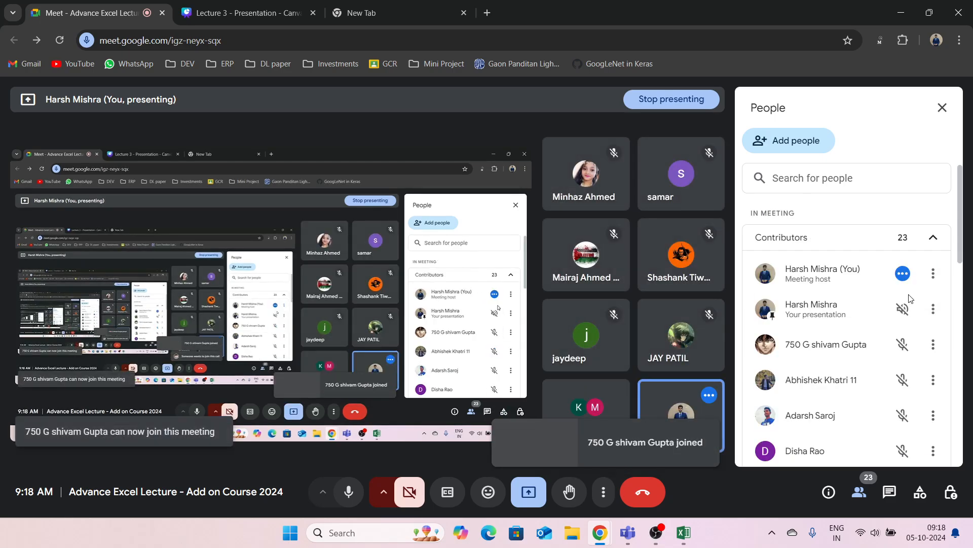
Bring the Lecture 3 Canva presentation back up in the browser and return to the Excel workbook.
key("alt+Tab")
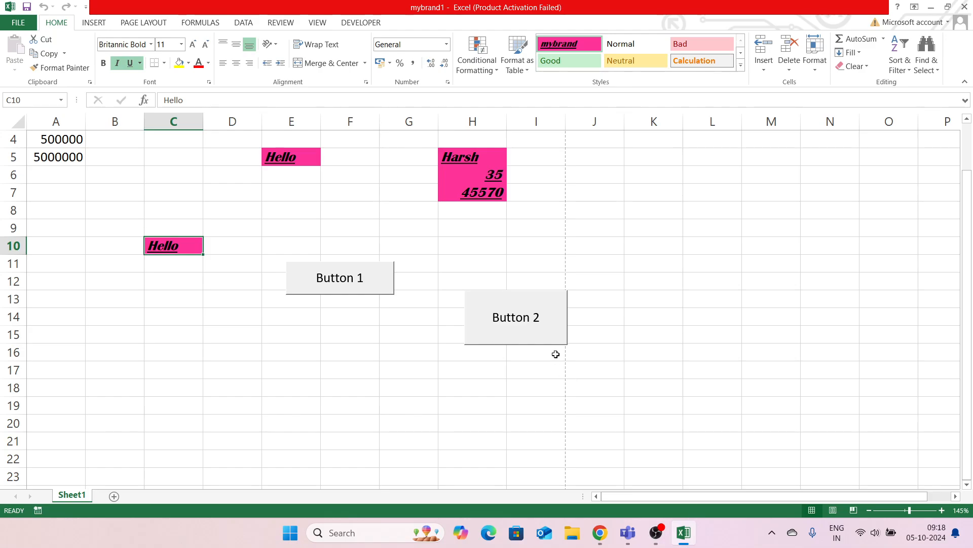
key("alt+Tab")
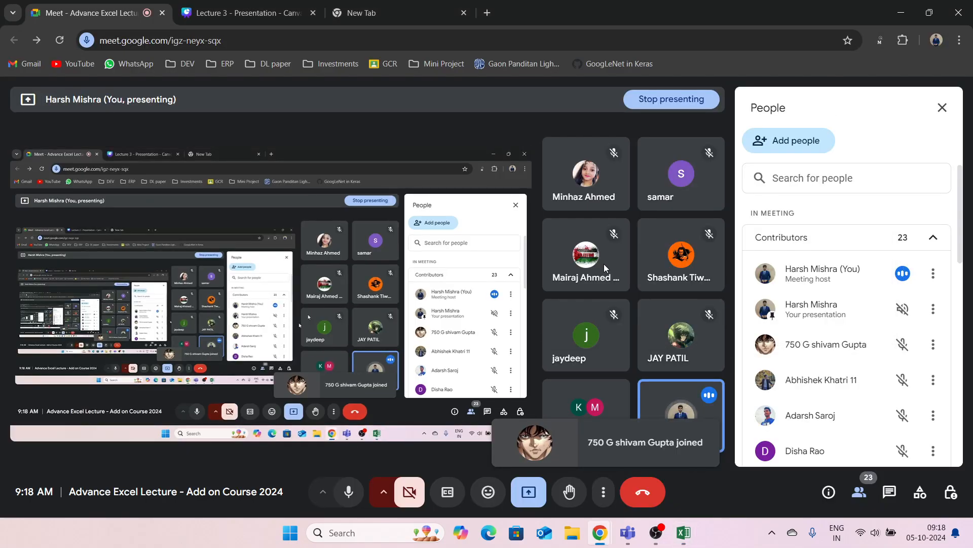
left_click(901, 12)
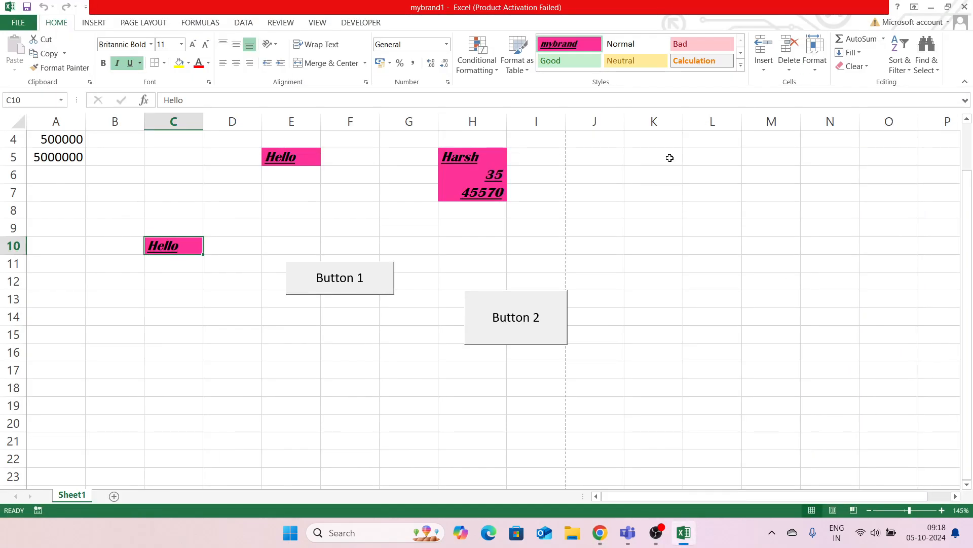
key("alt+Tab")
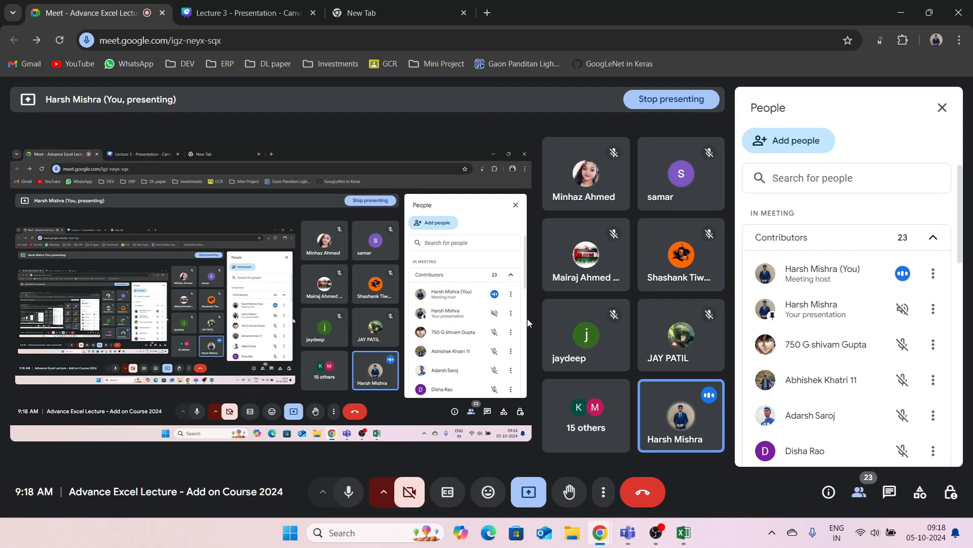
left_click(243, 13)
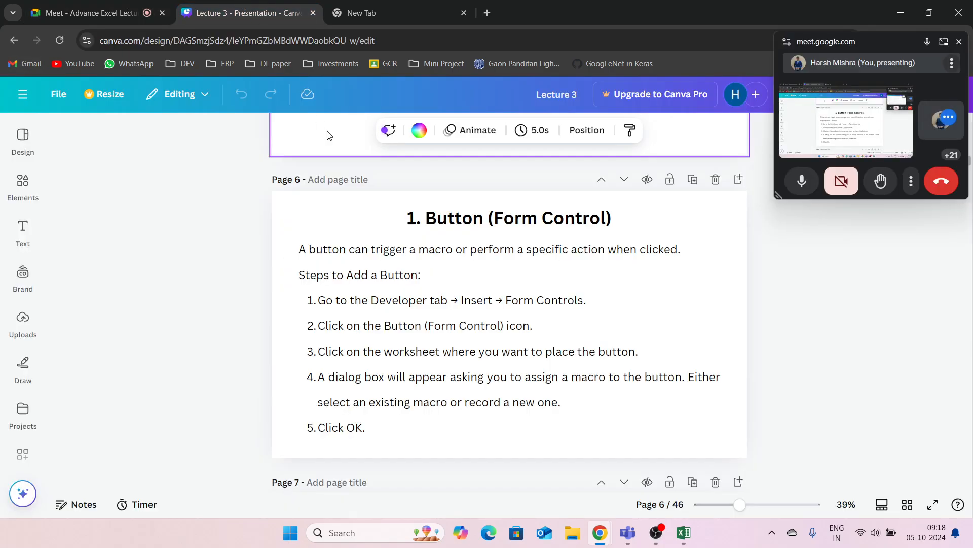
key("alt+Tab")
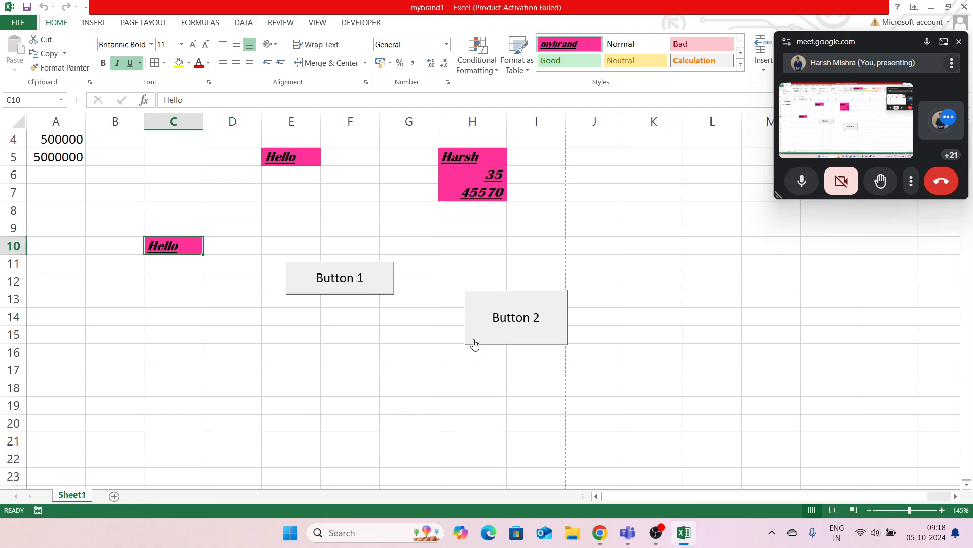
Select cell G9 away from the formatted text and run Button 2's macro again.
left_click(238, 257)
left_click(175, 238)
left_click(383, 227)
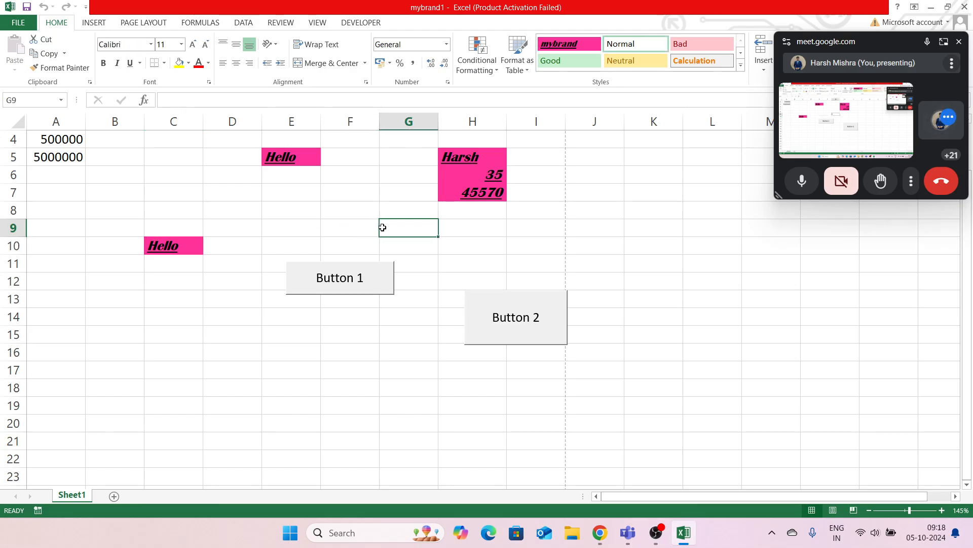
left_click(506, 317)
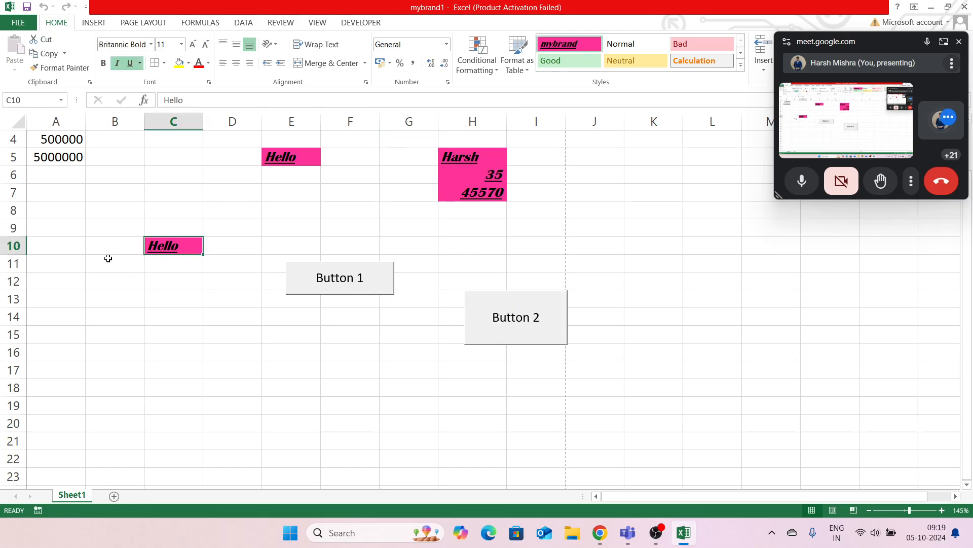
Run Button 1's macro, enter "Delete" in cell A10 and clear it by running the macro again.
left_click(339, 283)
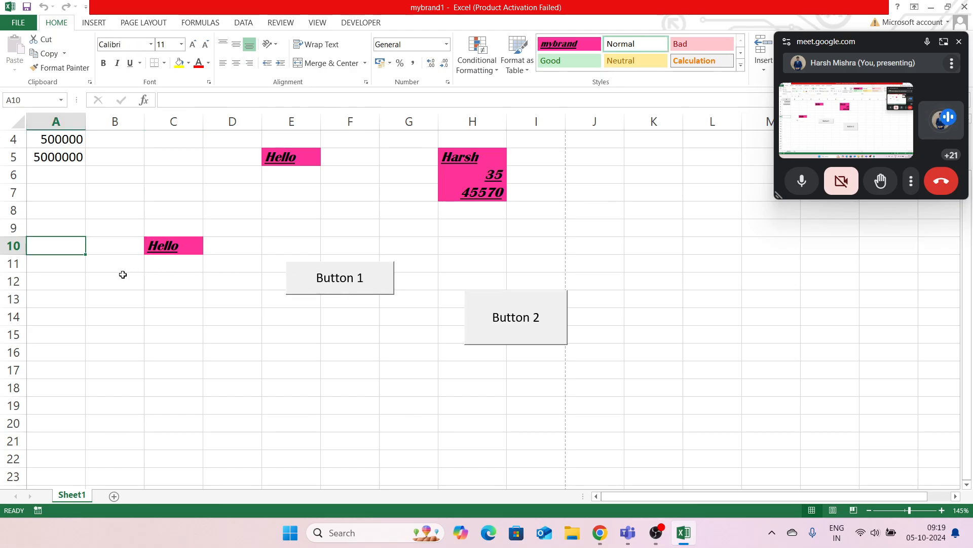
double_click(65, 247)
type("D")
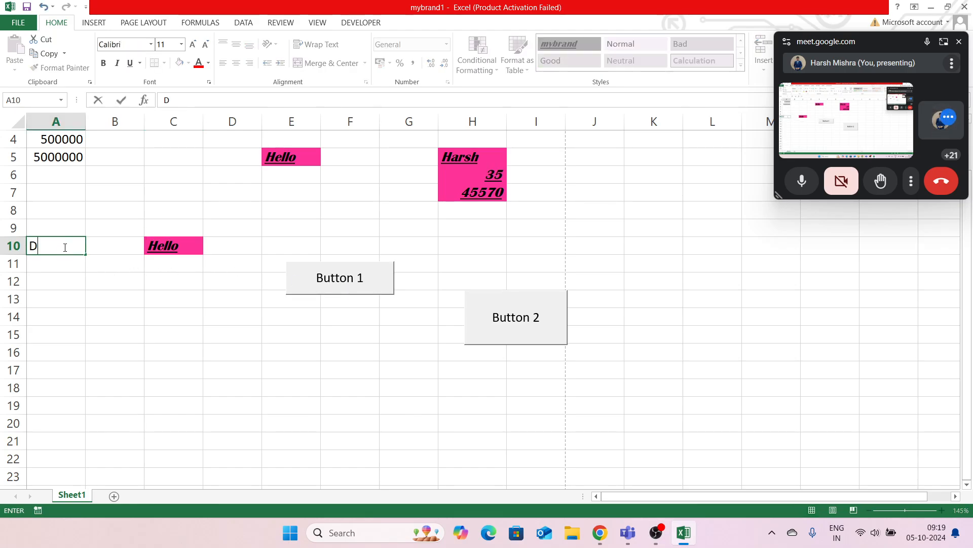
type("elete")
key("Return")
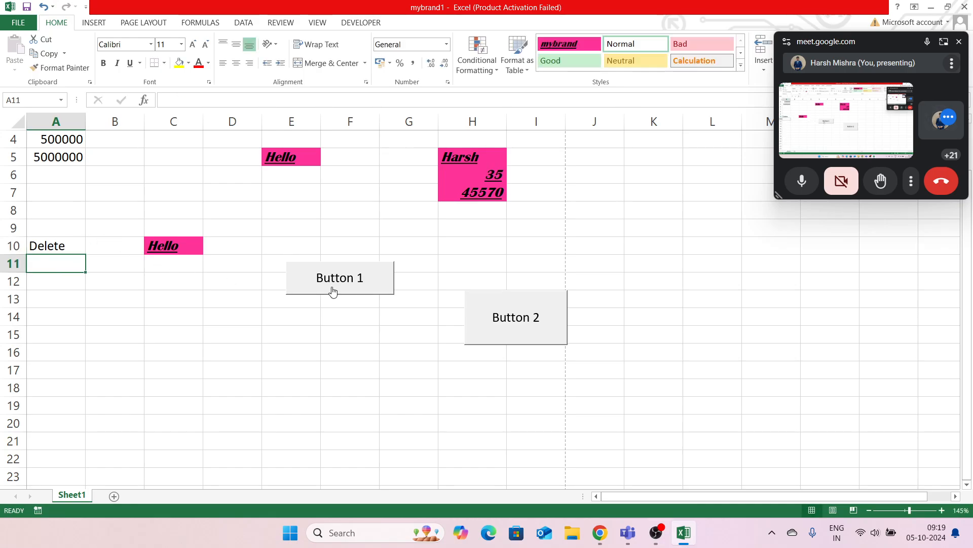
left_click(333, 289)
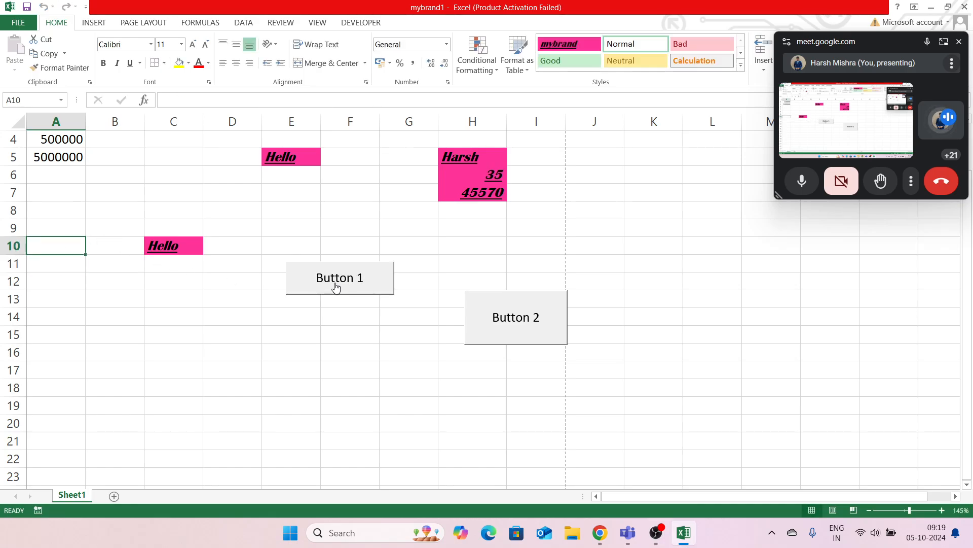
Switch to the Canva presentation and show the Check Box slide on page 7.
key("alt+Tab")
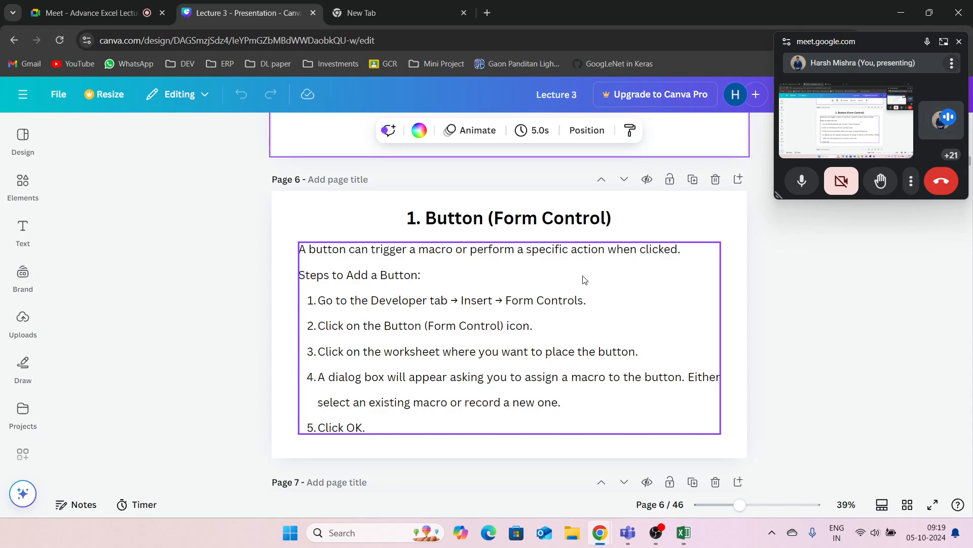
scroll(518, 312, "down", 5)
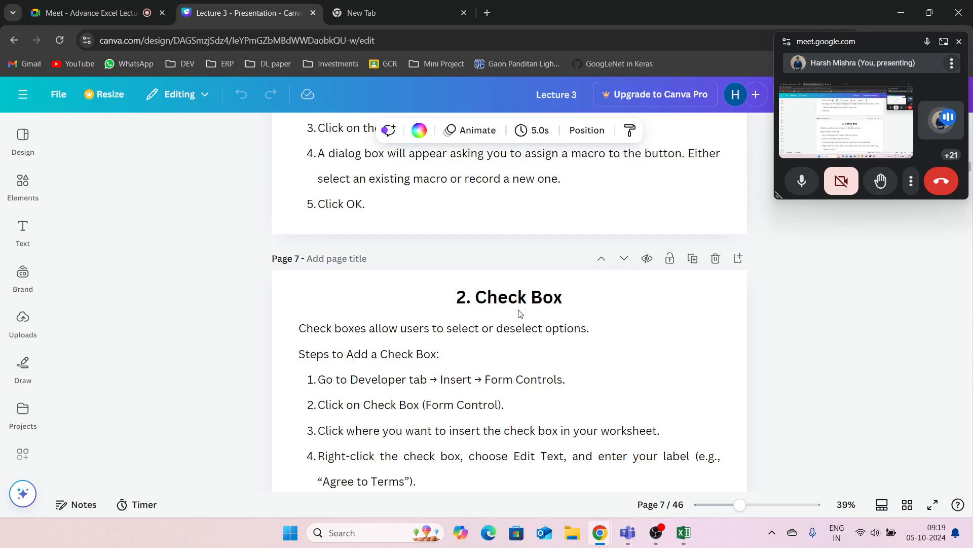
scroll(520, 314, "down", 1)
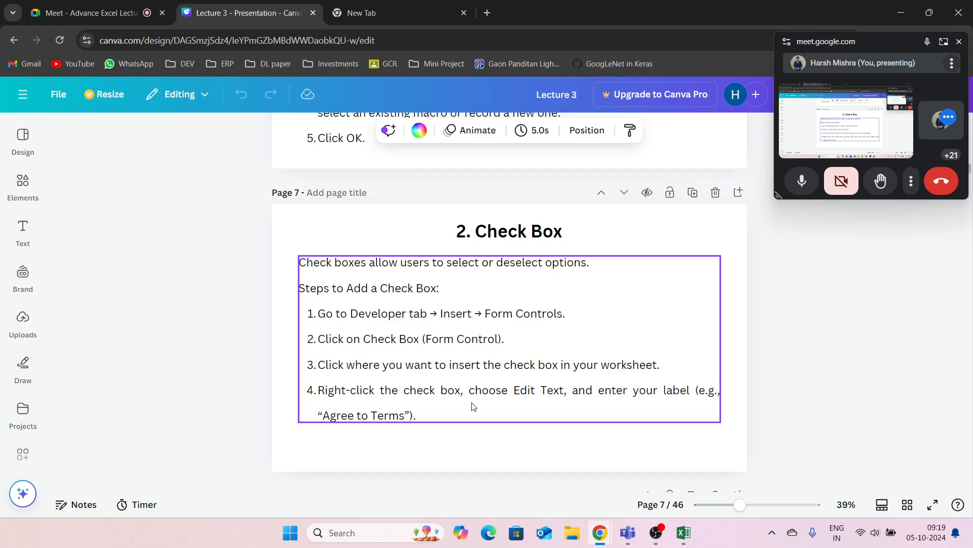
Go to the Google Meet call and admit the new participant who wants to join.
key("alt+Tab")
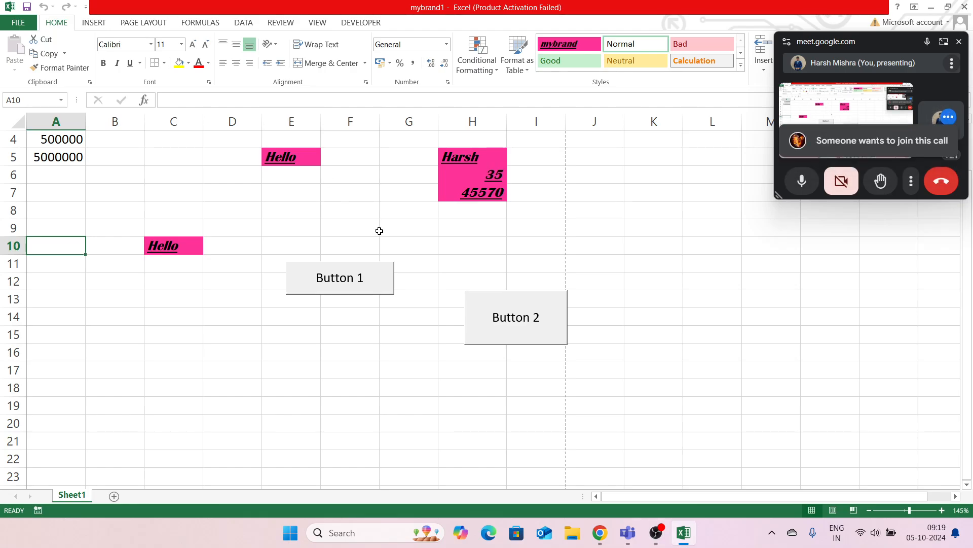
key("alt+Tab")
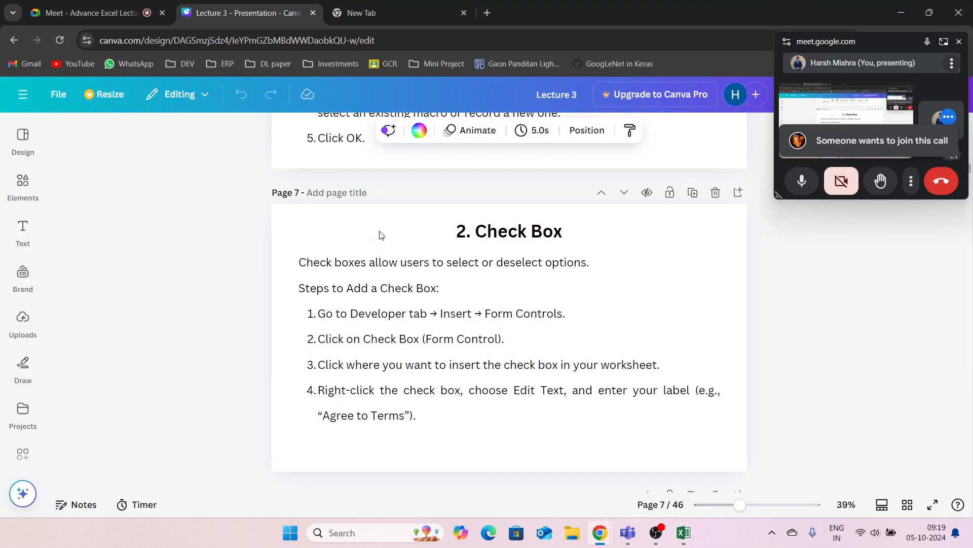
left_click(83, 3)
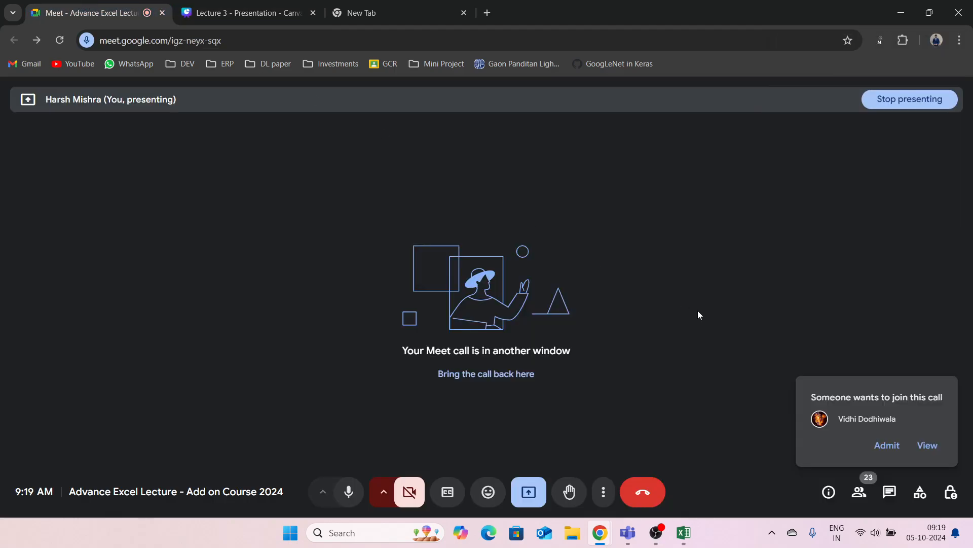
left_click(886, 446)
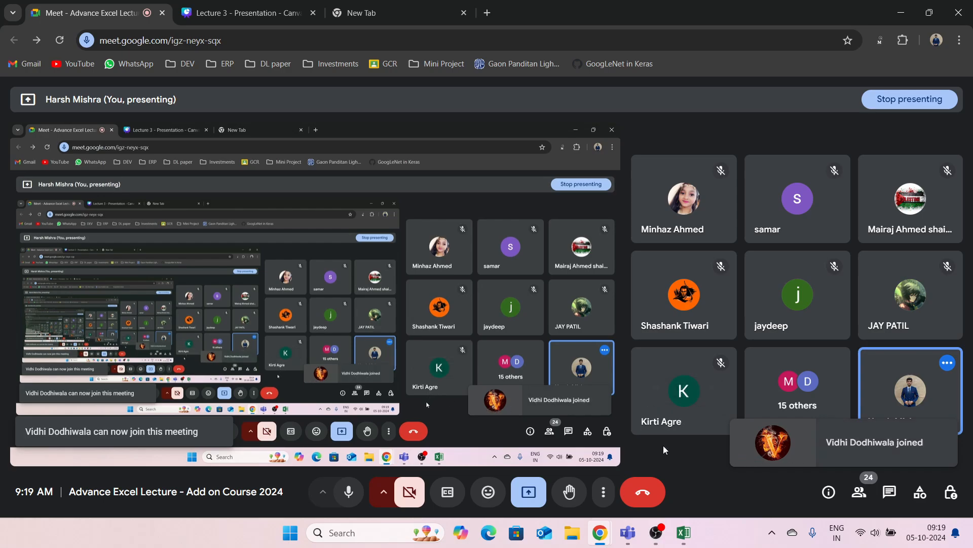
Switch from the Google Meet call to the mybrand1 workbook in Excel.
key("alt+Tab")
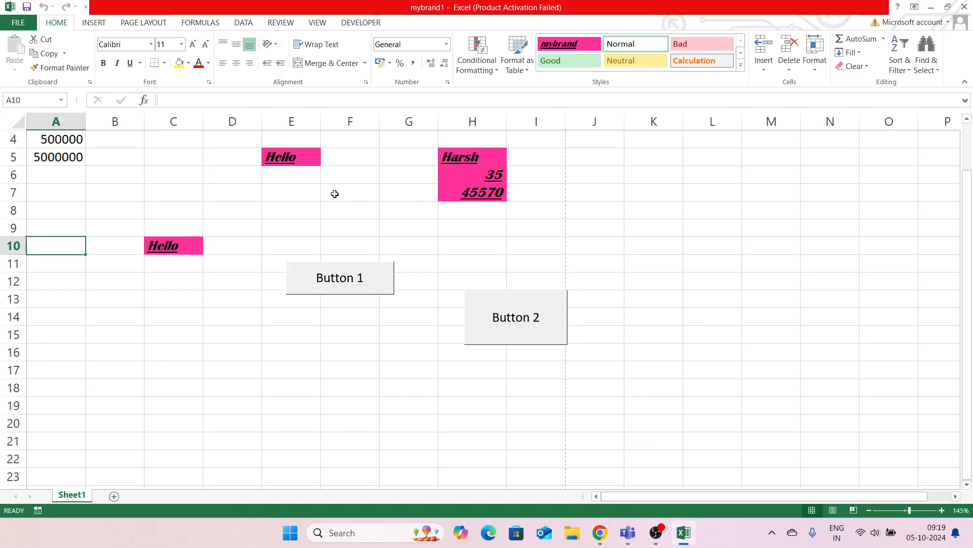
key("alt+Tab")
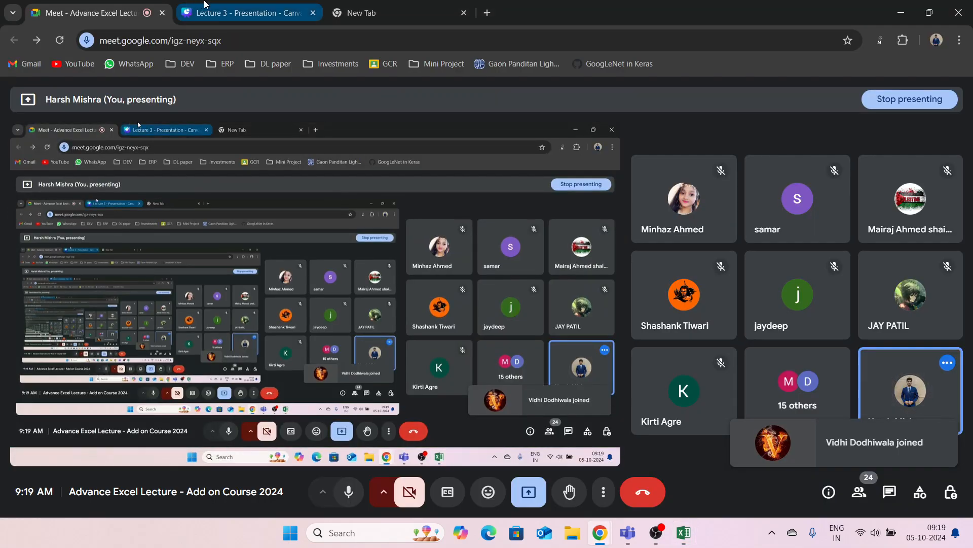
left_click(204, 4)
key("alt+Tab")
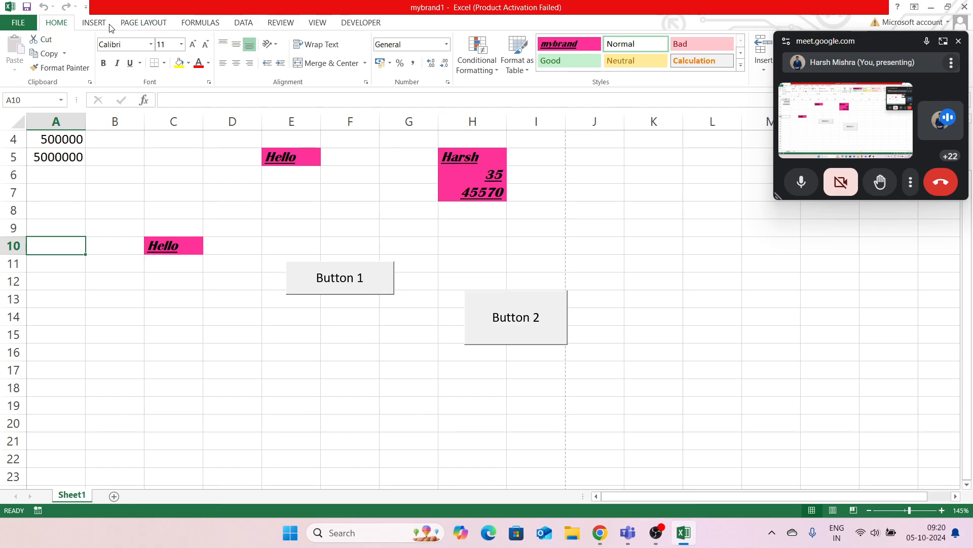
Insert a form-control check box spanning cells D16 to E17, below and to the left of Button 1.
left_click(94, 23)
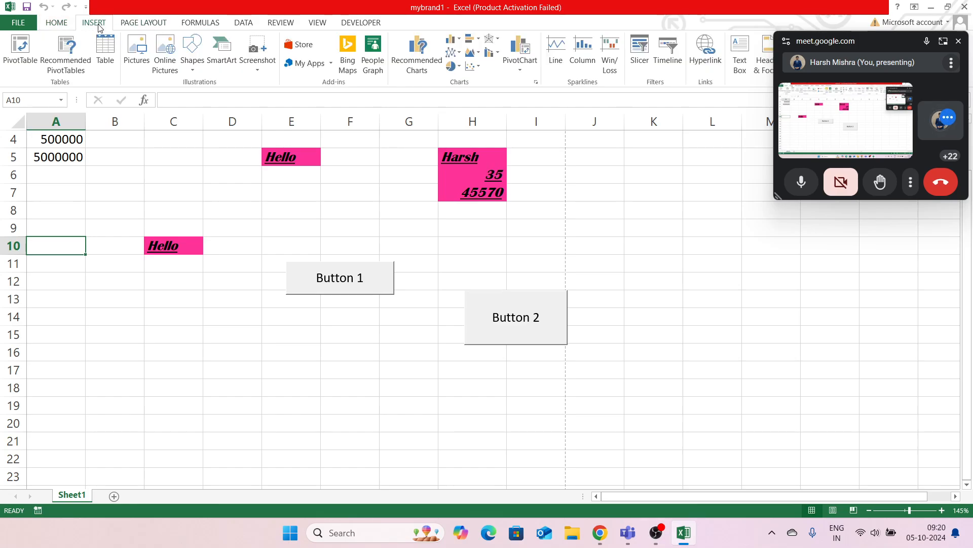
left_click(364, 23)
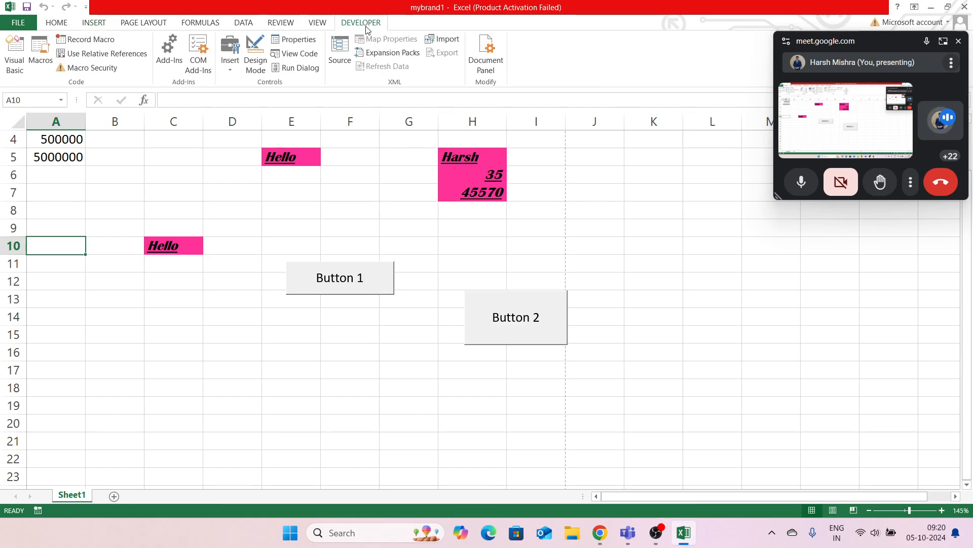
left_click(234, 74)
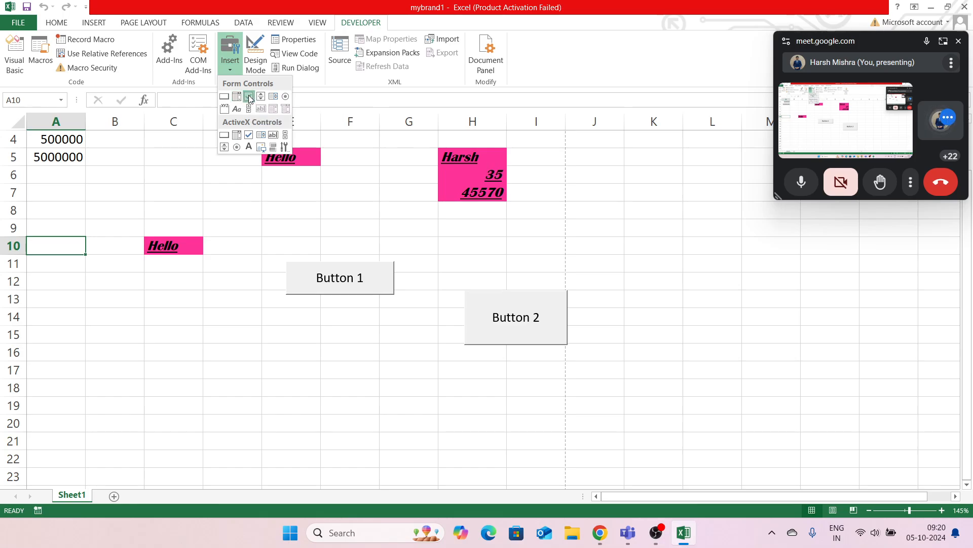
left_click(249, 97)
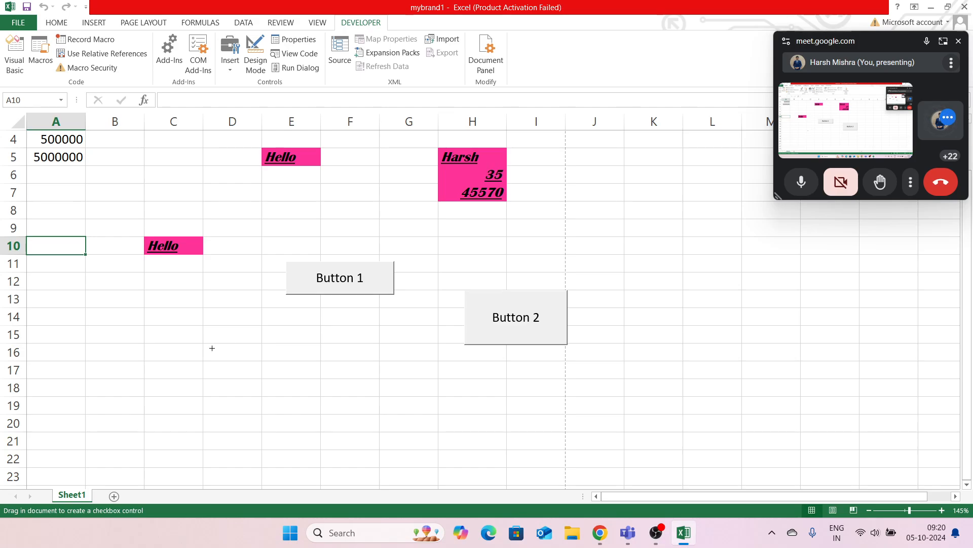
left_click_drag(212, 347, 292, 374)
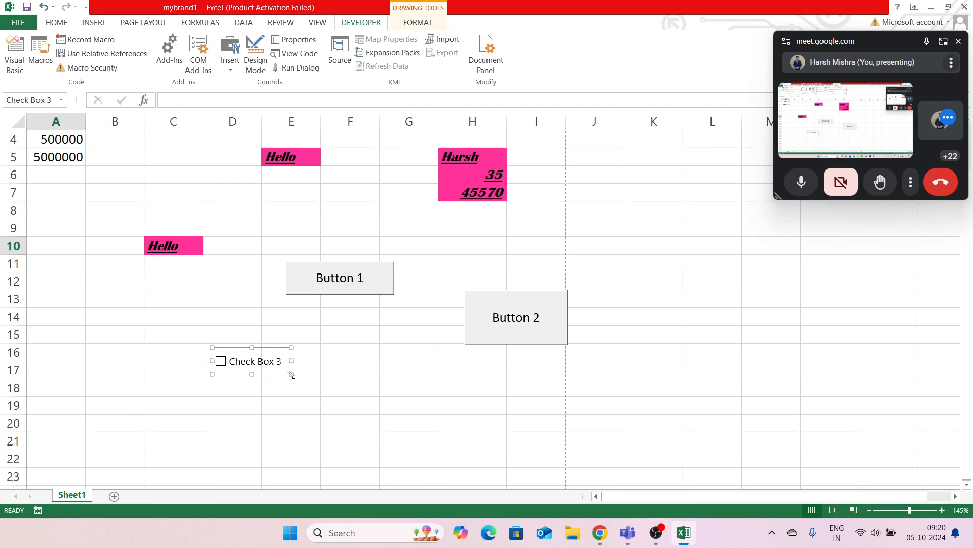
Change the new check box's label to "Agree to terms" and deselect the control.
right_click(266, 363)
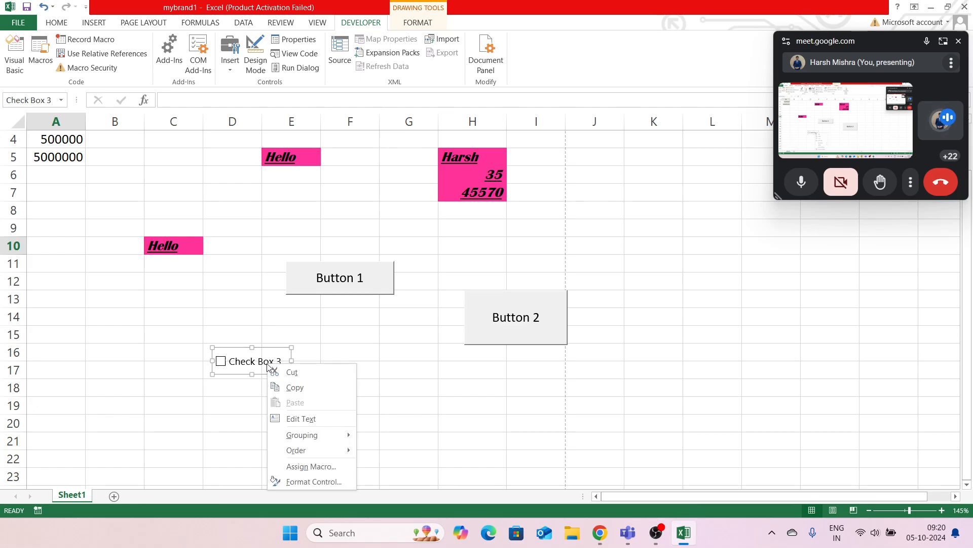
left_click(316, 420)
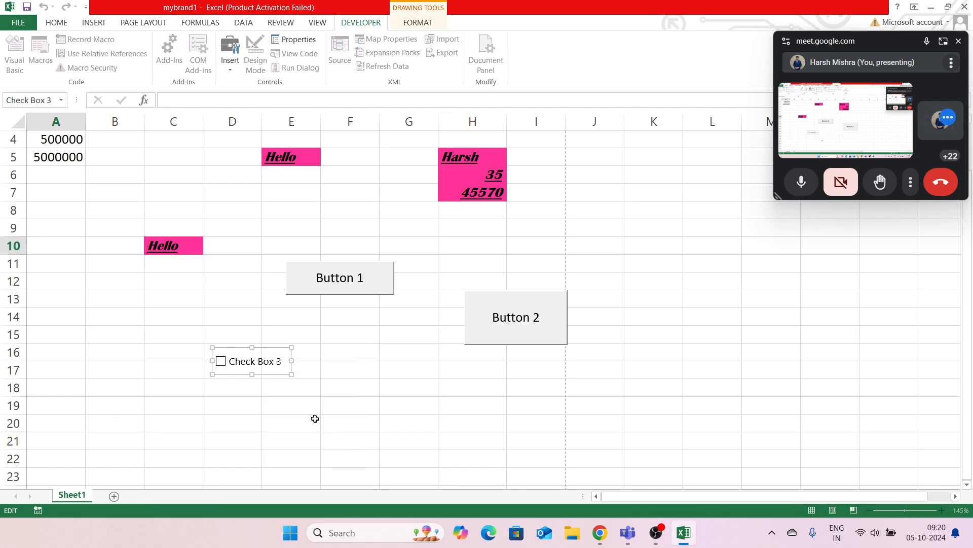
key("ctrl+shift+Right")
key("ctrl+shift+Right")
key("ctrl+shift+Right")
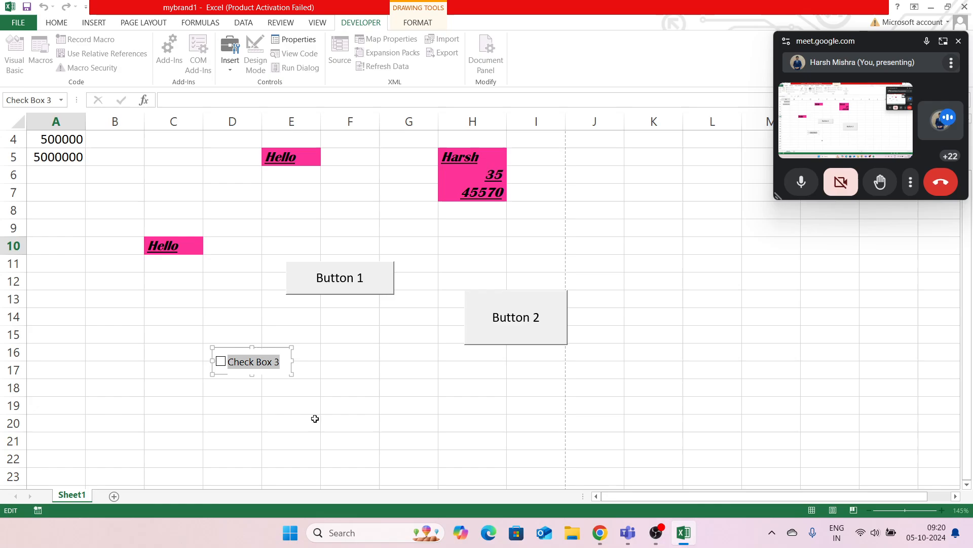
type("Agr")
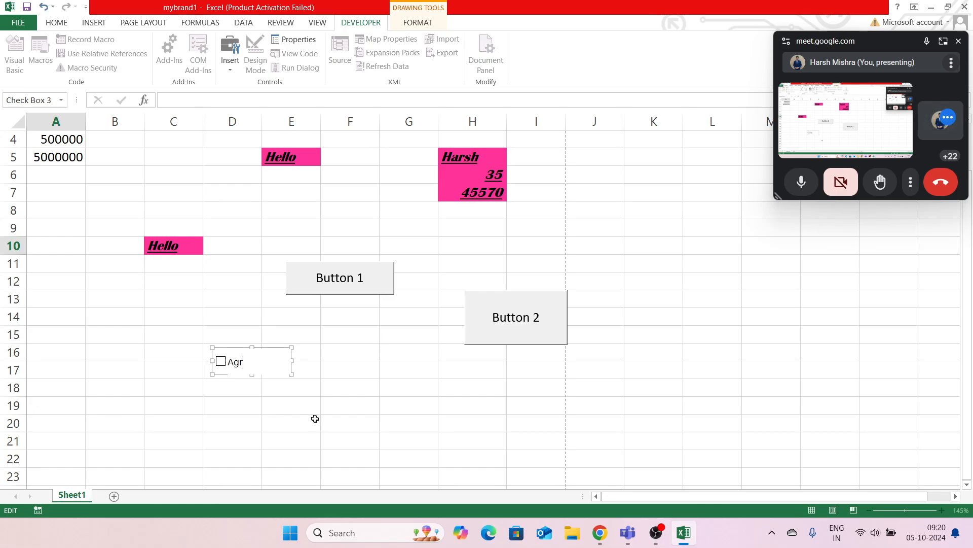
type("ee to terms")
left_click(368, 389)
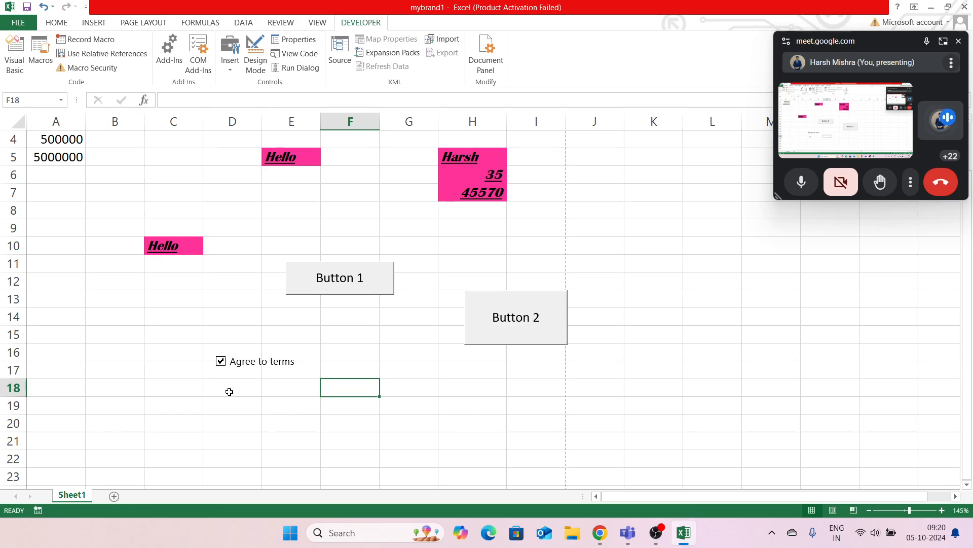
Toggle the "Agree to terms" check box on and off several times, leaving it unchecked.
left_click(222, 365)
left_click(400, 374)
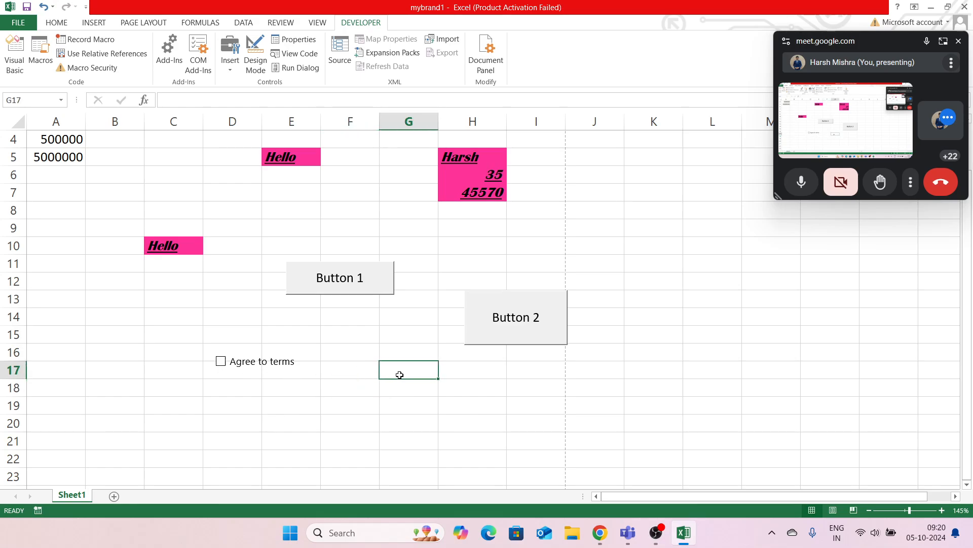
left_click(273, 363)
left_click(273, 363)
left_click(266, 363)
left_click(266, 363)
Open the editing options for the "Agree to terms" check box.
right_click(266, 363)
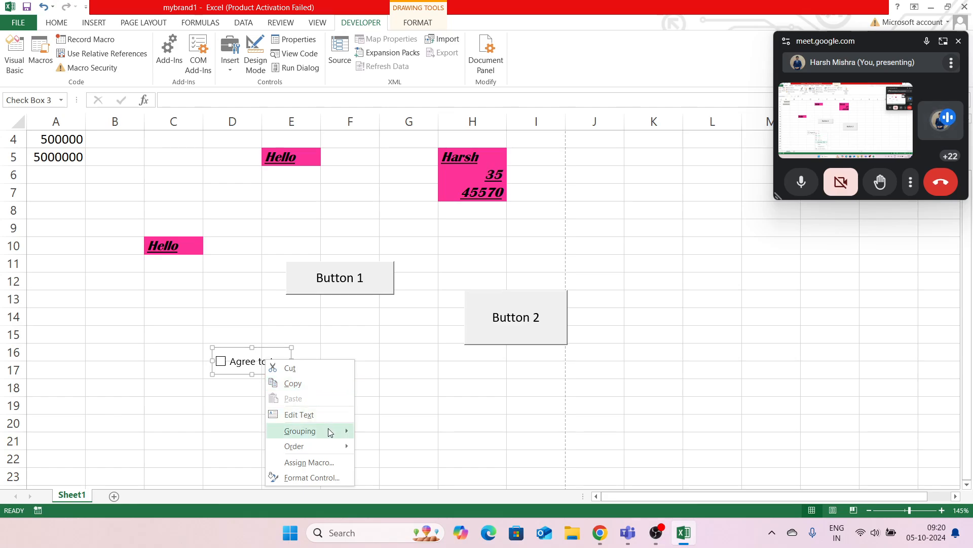
Assign the existing deletea10 macro to the "Agree to terms" check box.
mouse_move(333, 433)
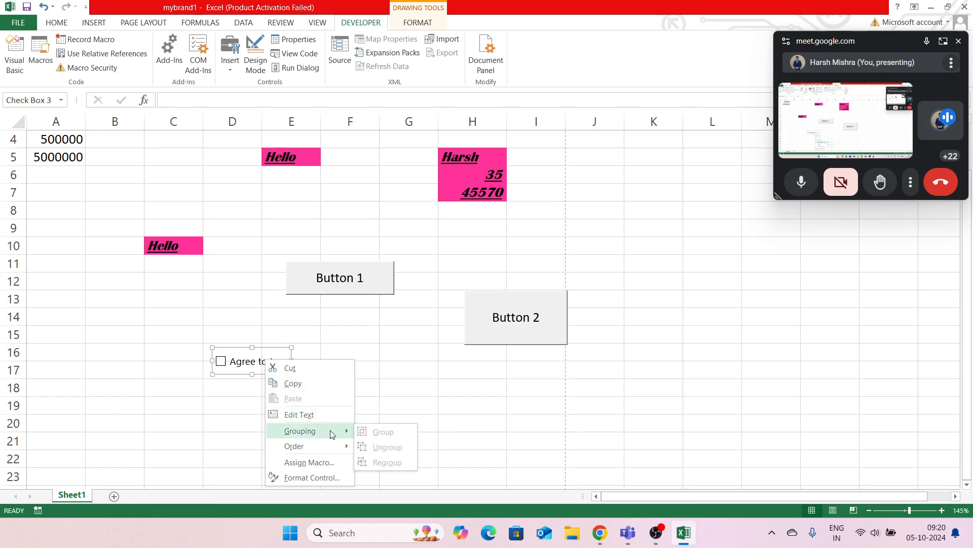
left_click(315, 462)
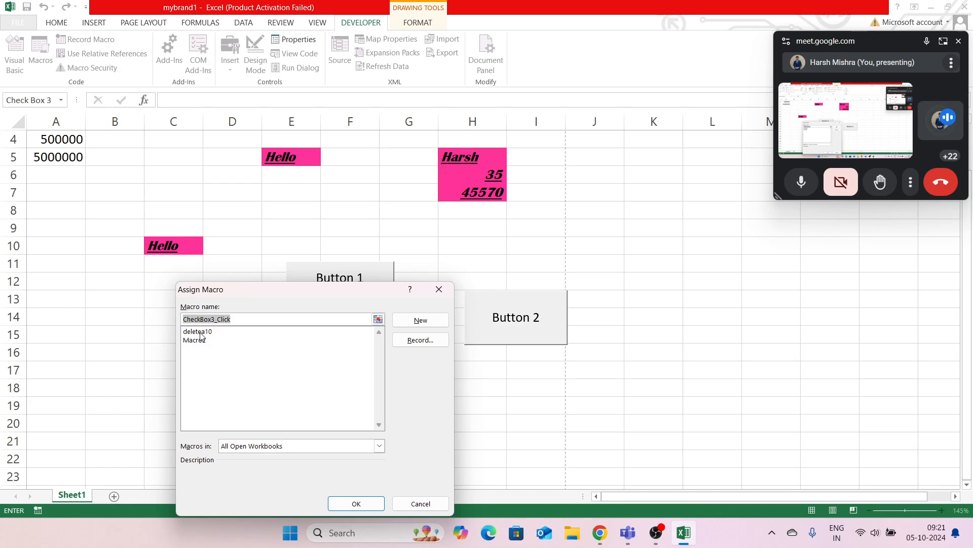
left_click(202, 332)
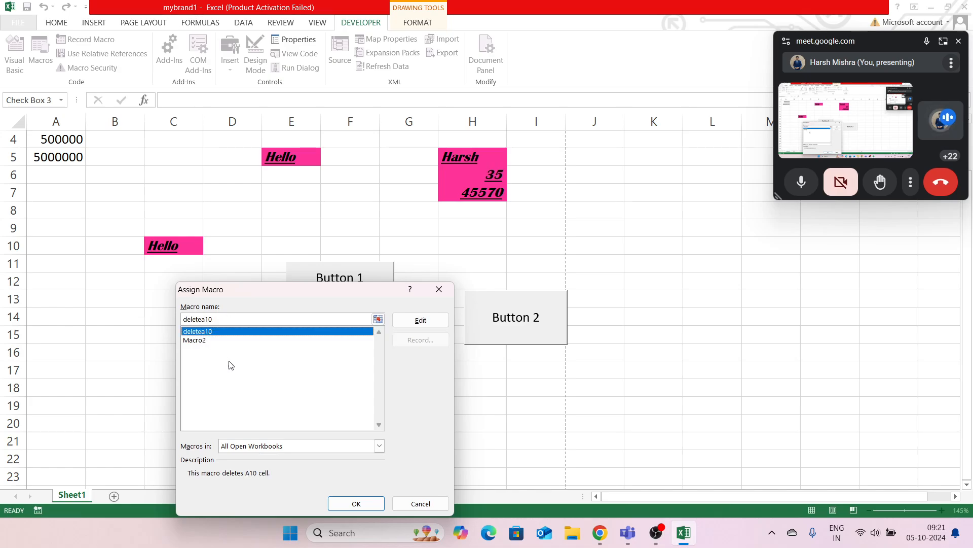
left_click(373, 506)
Enter "Hello" in cell A10 and test the macro by ticking and clearing the "Agree to terms" check box.
left_click(52, 243)
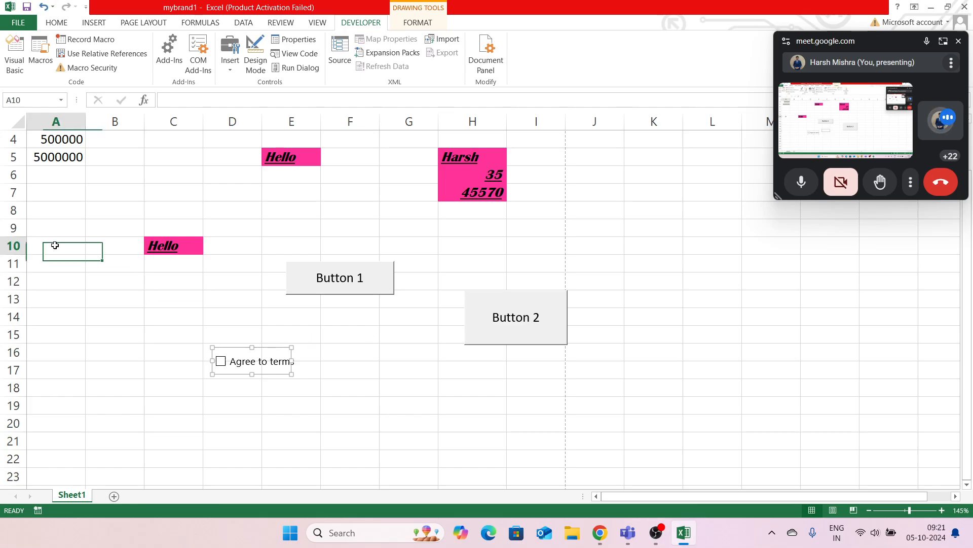
type("Hello")
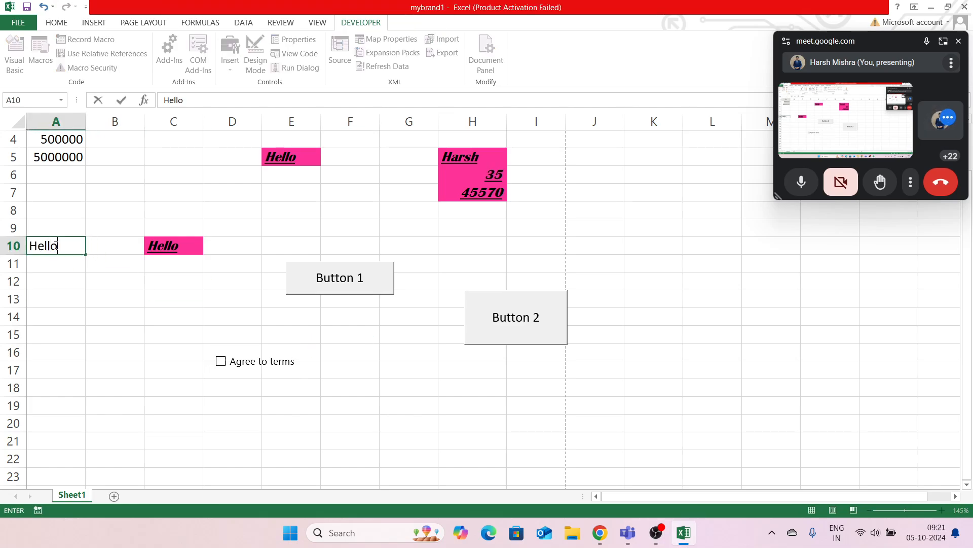
key("Return")
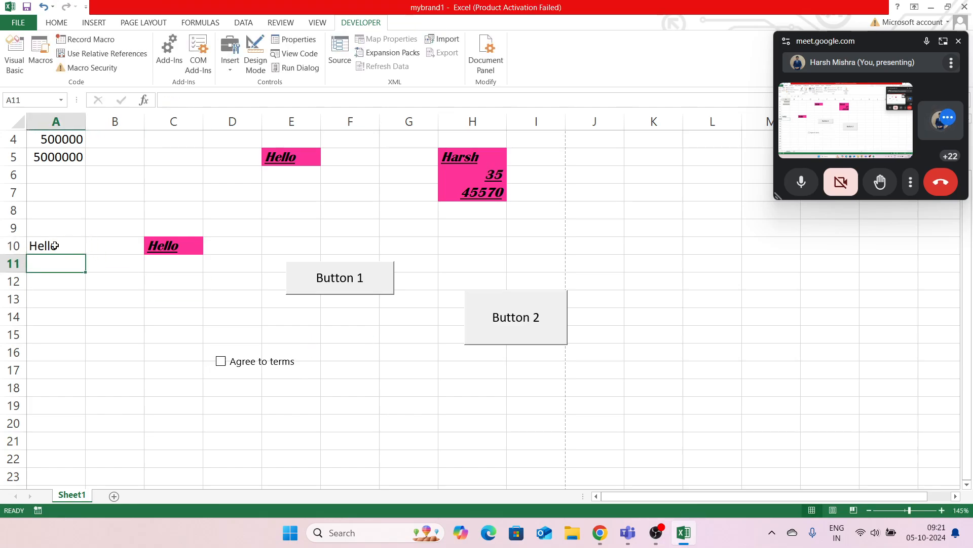
left_click(222, 362)
left_click(221, 362)
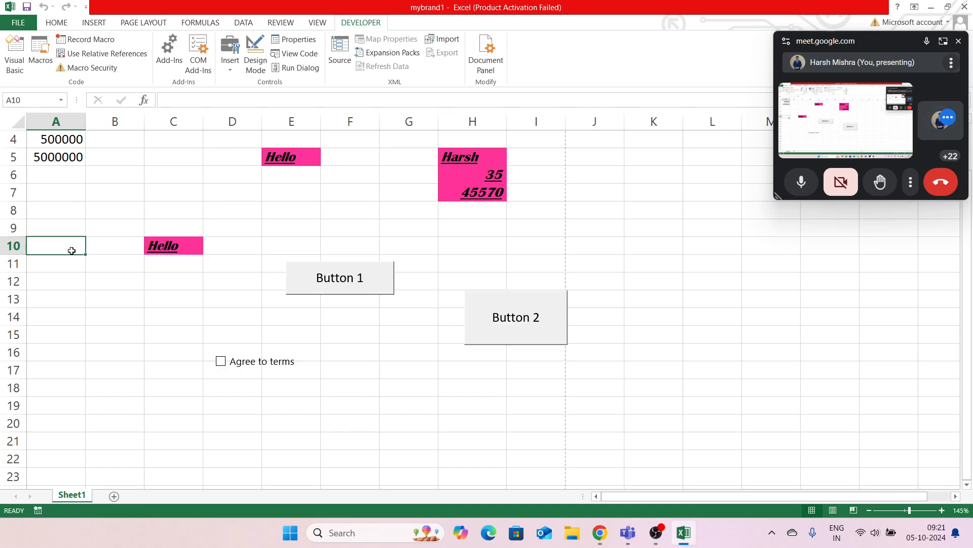
Enter "Delete" in cell A10 and run the assigned macro by ticking the "Agree to terms" check box.
type("Delete")
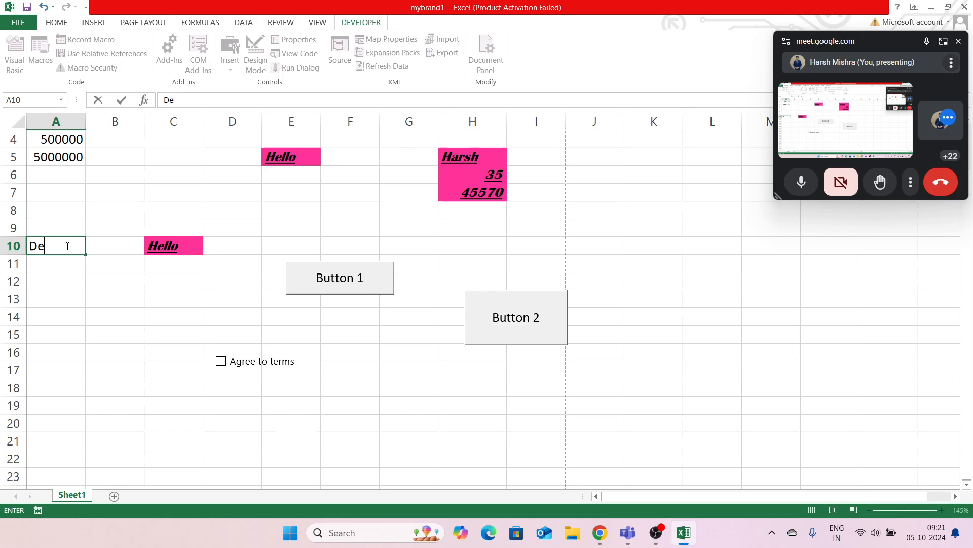
key("Return")
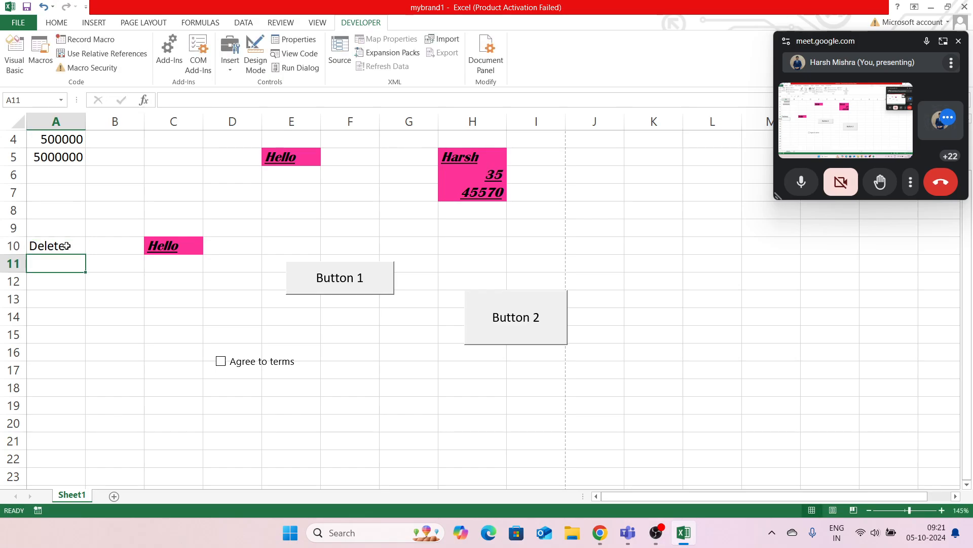
left_click(220, 361)
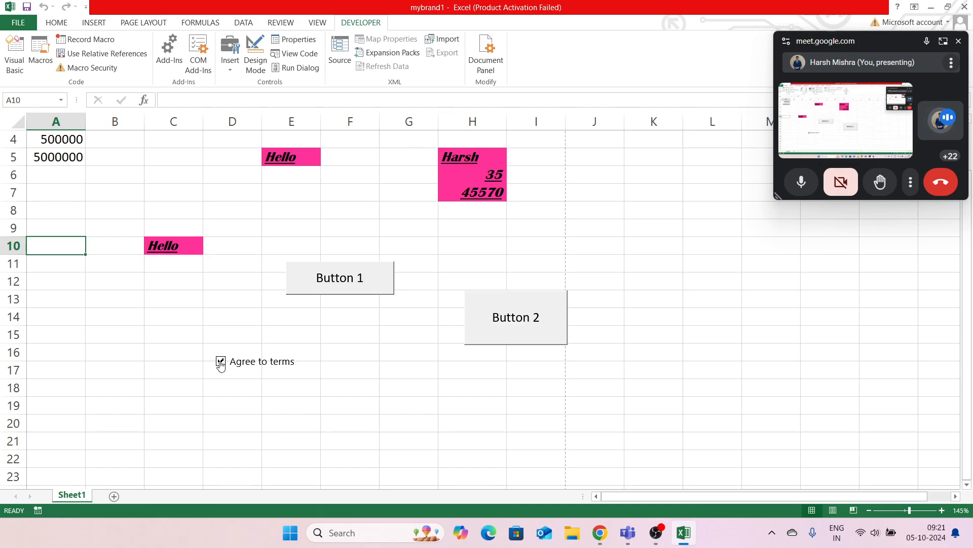
Switch to the Lecture 3 presentation in Canva and read the page 8 instructions on adding option buttons.
key("alt+Tab")
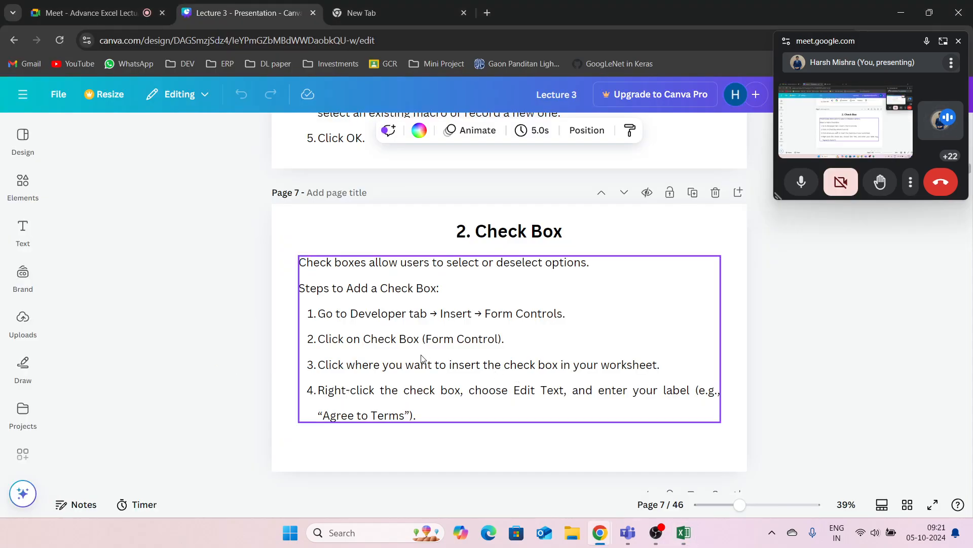
scroll(421, 358, "down", 4)
scroll(421, 358, "up", 5)
scroll(422, 358, "down", 6)
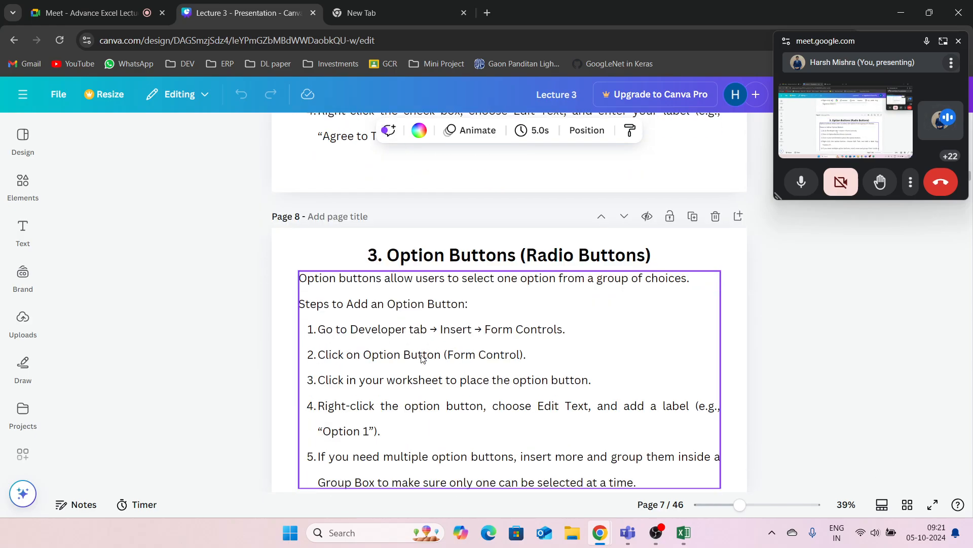
scroll(422, 358, "down", 1)
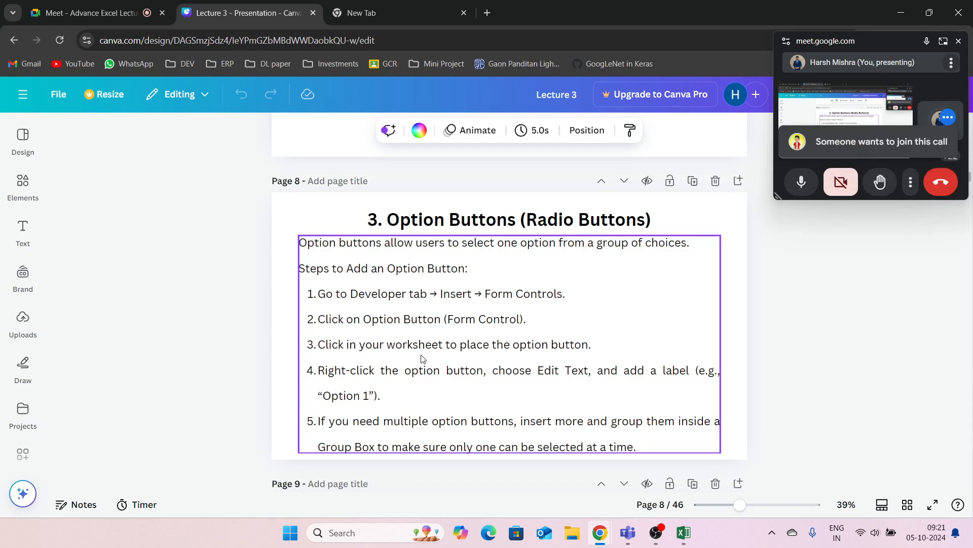
Admit the waiting participant to the Google Meet call and return to the Canva presentation.
left_click(51, 5)
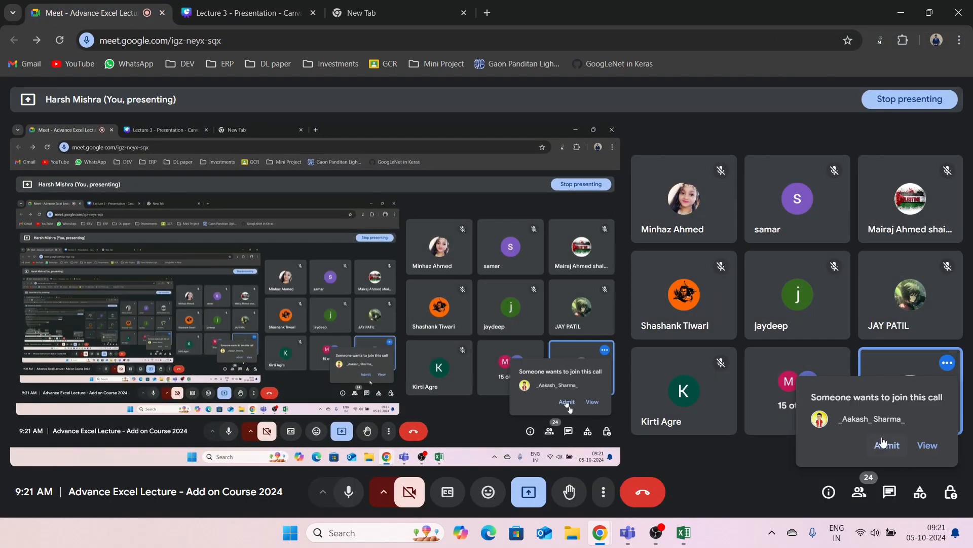
left_click(886, 444)
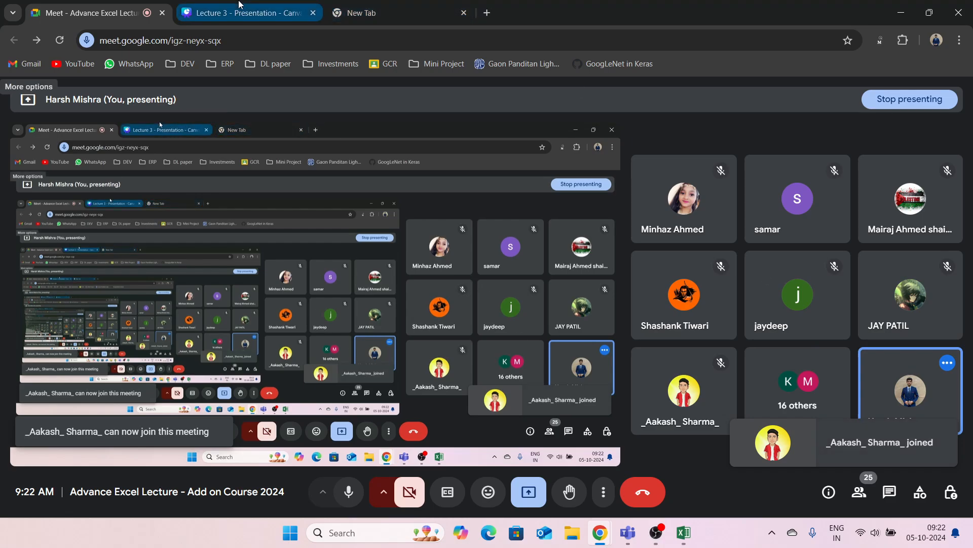
left_click(241, 6)
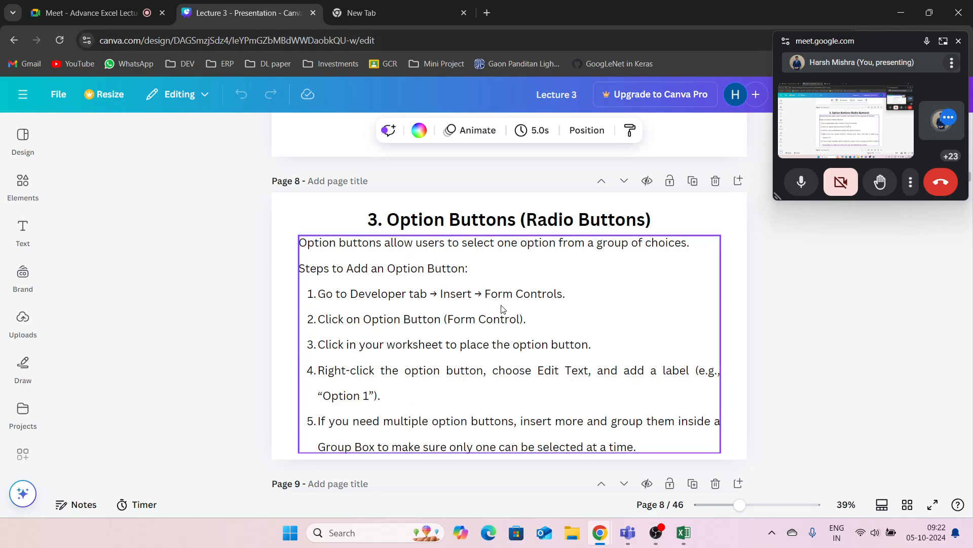
Switch to Excel and draw a form-control option button over about K11:M14.
key("alt+Tab")
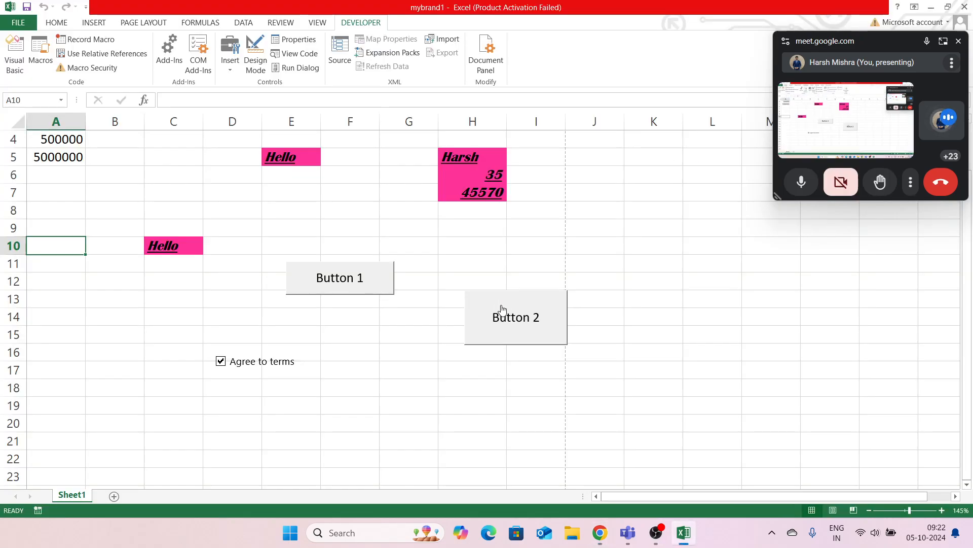
left_click(635, 205)
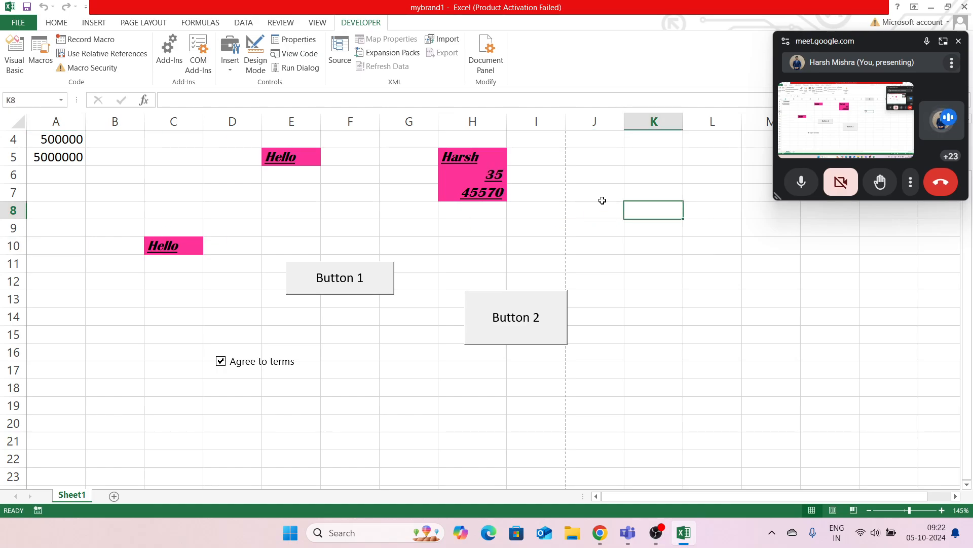
left_click(230, 64)
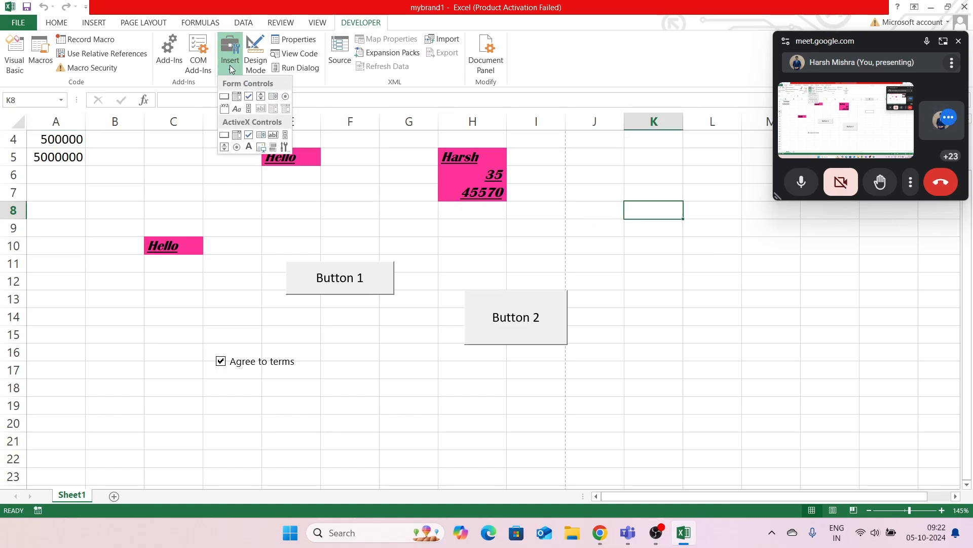
left_click(285, 97)
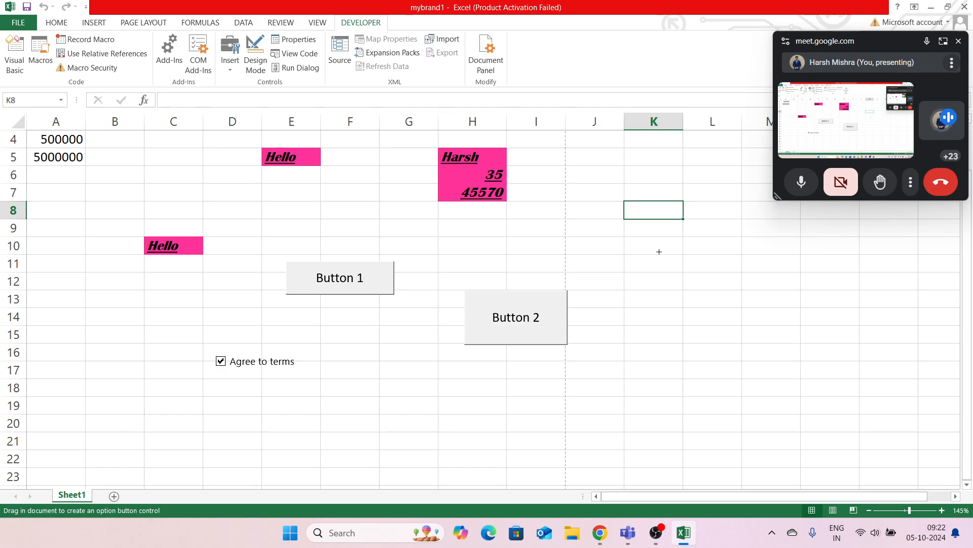
left_click_drag(645, 261, 792, 316)
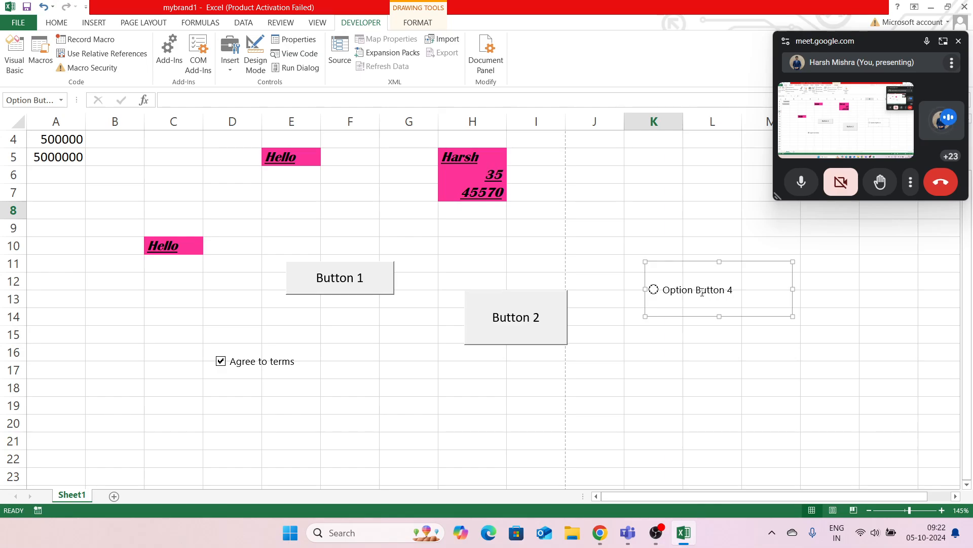
Replace the new option button's label with "YES" and select that option.
right_click(707, 292)
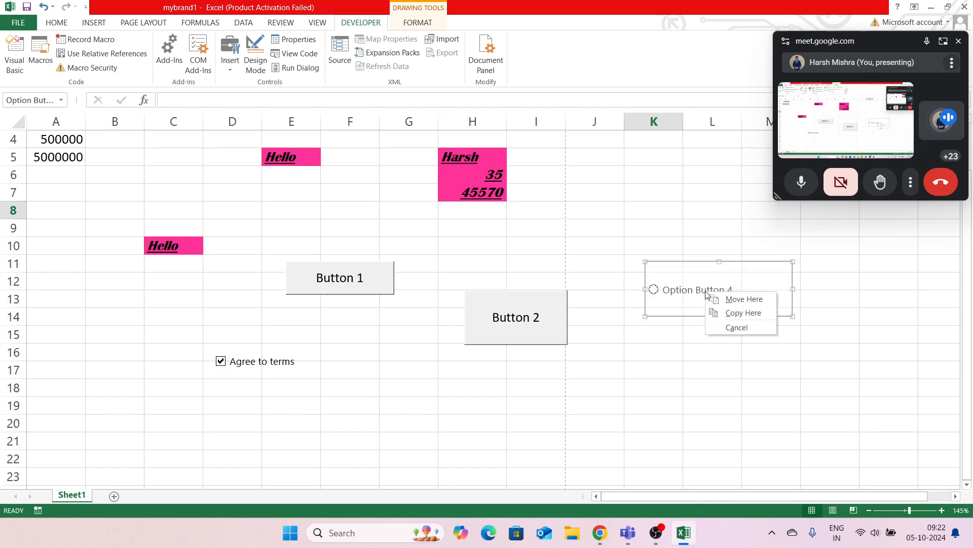
left_click(690, 294)
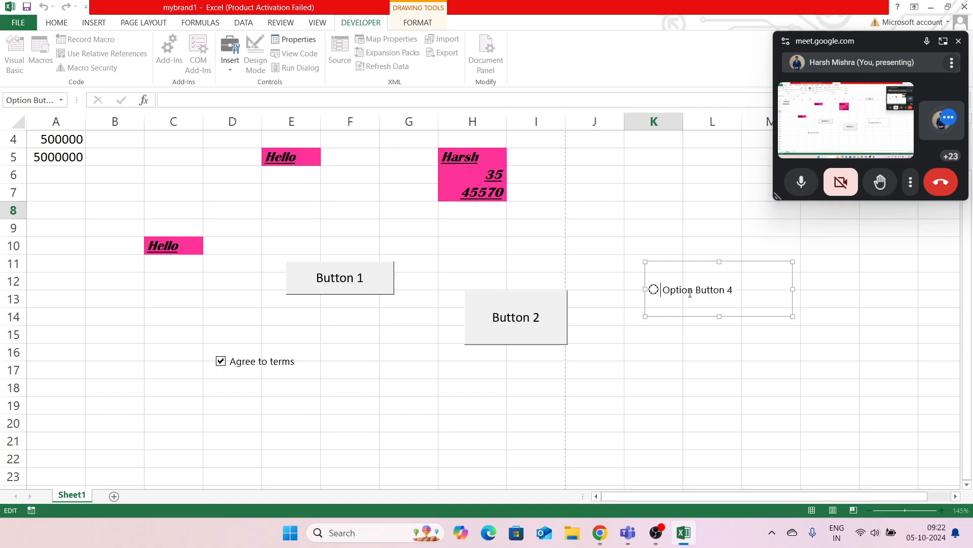
key("ctrl+shift+Right")
key("ctrl+shift+Right")
key("ctrl+shift+Right")
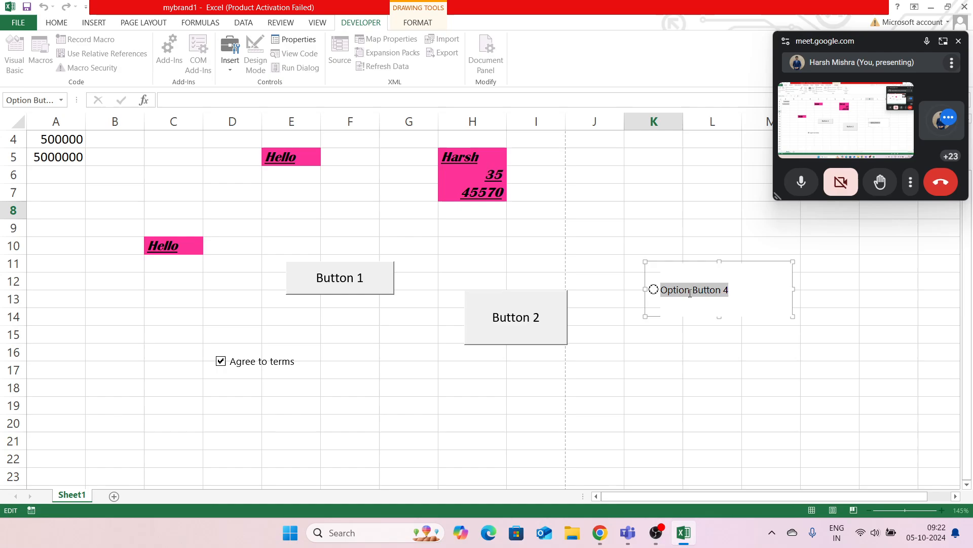
type("YES")
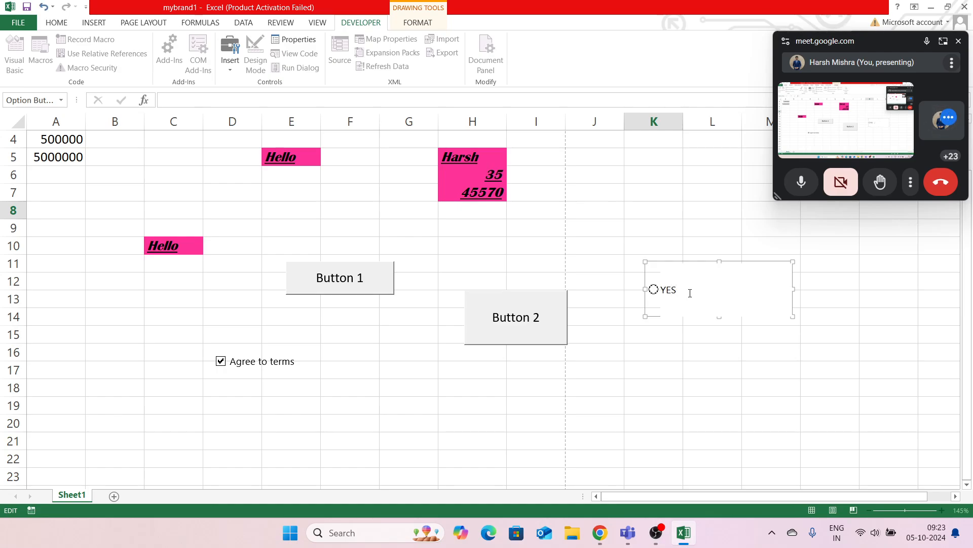
left_click(720, 367)
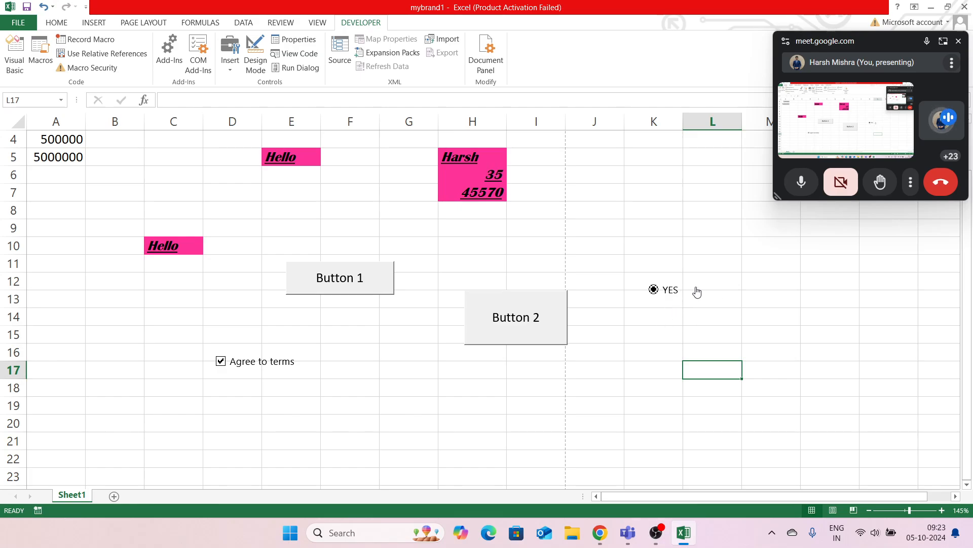
Draw a second form-control option button over about K14:M16, below YES, and label it "No".
left_click(227, 69)
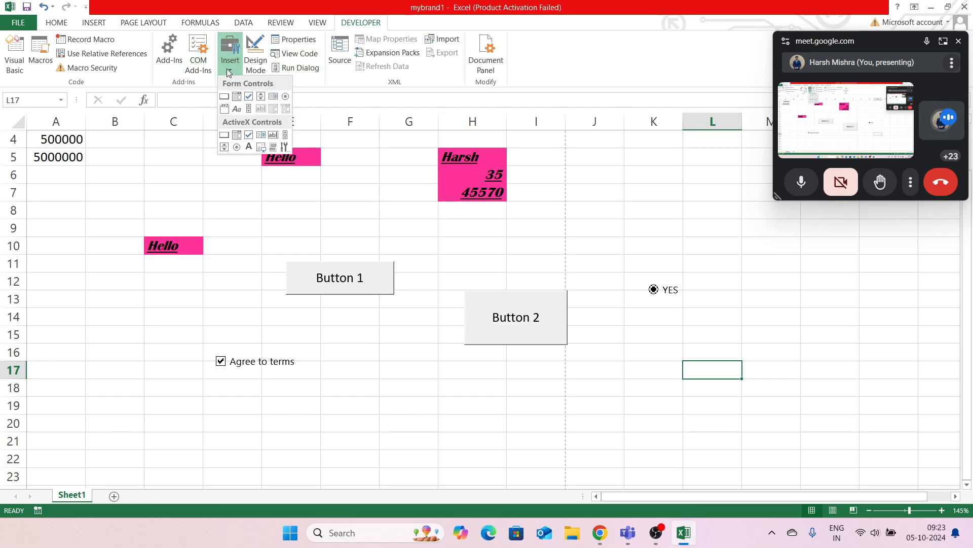
left_click(285, 96)
left_click_drag(631, 308, 749, 354)
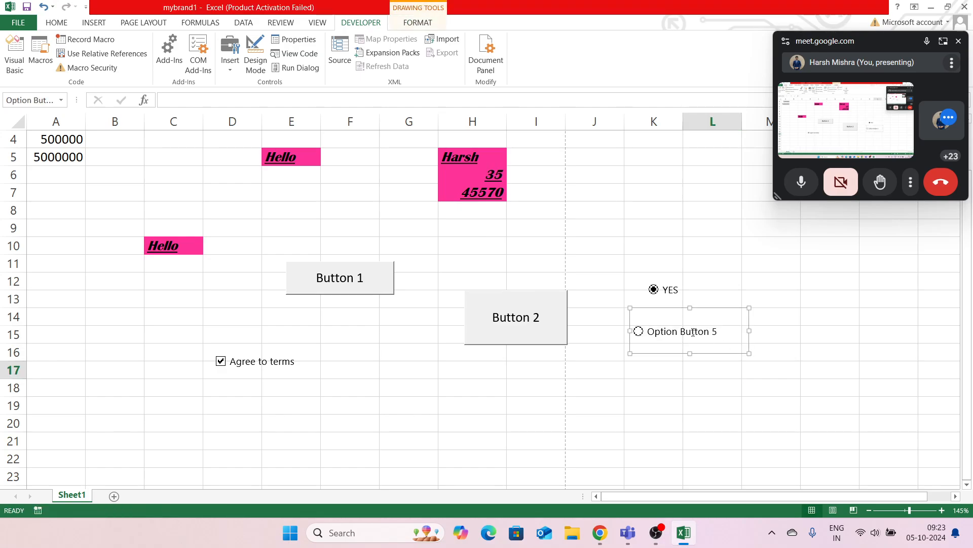
key("ctrl+shift+Right")
key("ctrl+shift+Right")
key("ctrl+shift+Right")
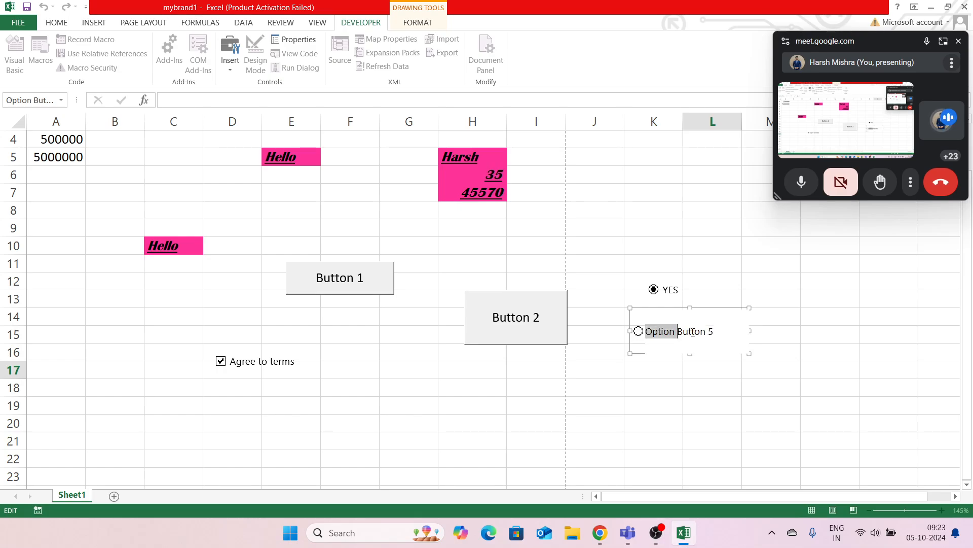
type("No")
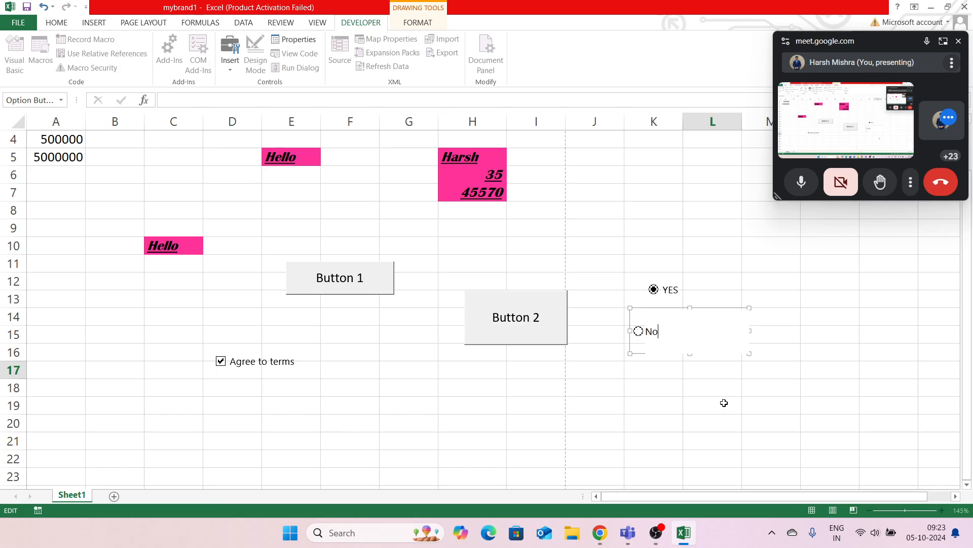
left_click(618, 370)
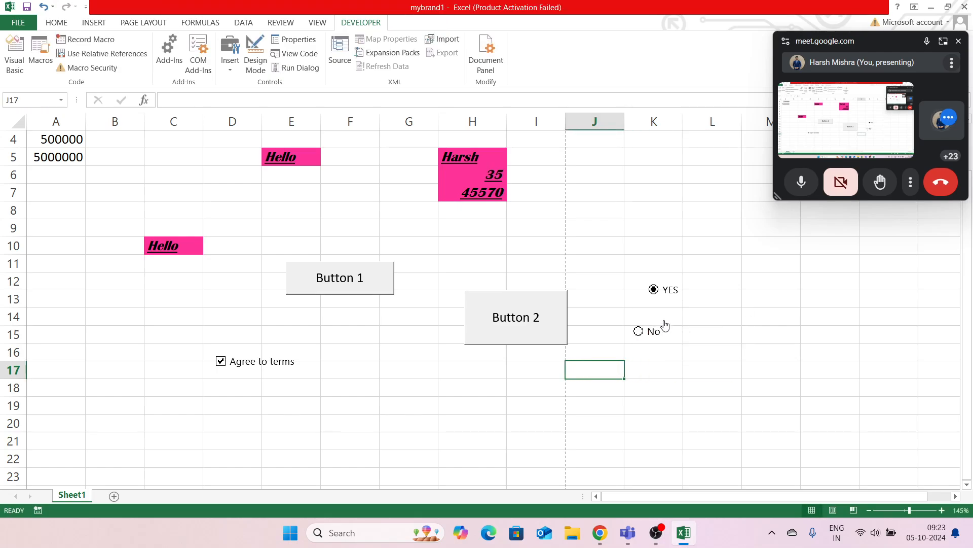
Test the option buttons by alternating the selection between YES and No, ending on YES.
left_click(654, 289)
left_click(639, 332)
left_click(654, 290)
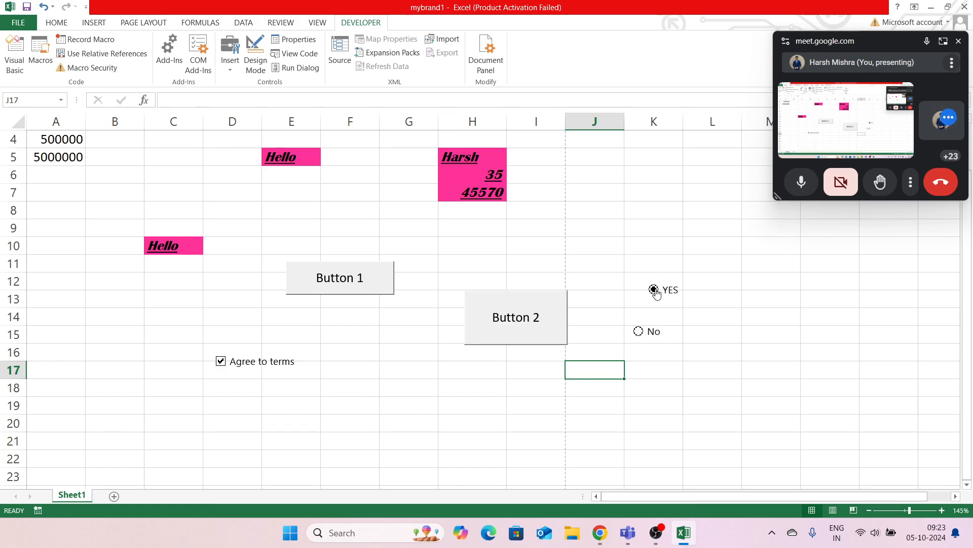
left_click(639, 332)
left_click(654, 289)
Select both the YES and No option buttons and group them.
right_click(652, 333)
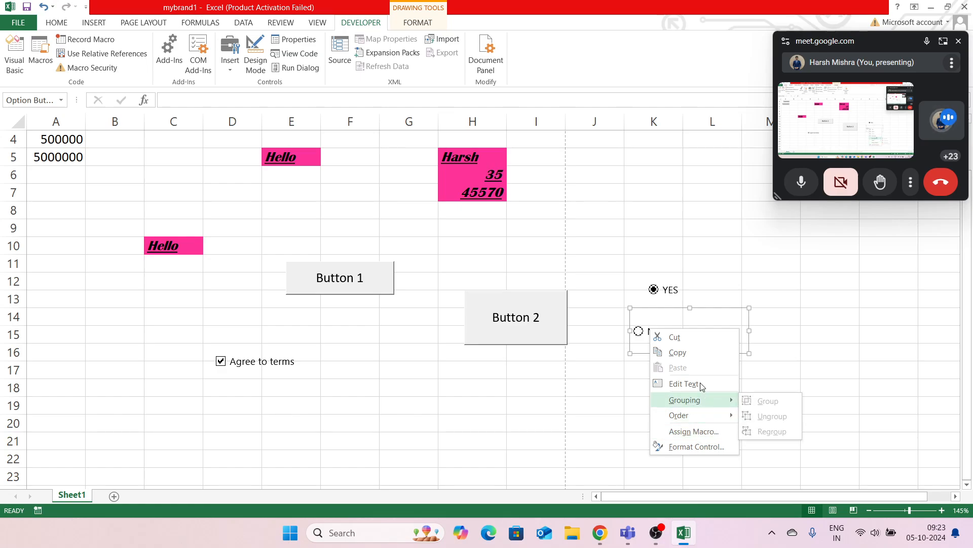
key("Escape")
left_click(674, 293, "ctrl")
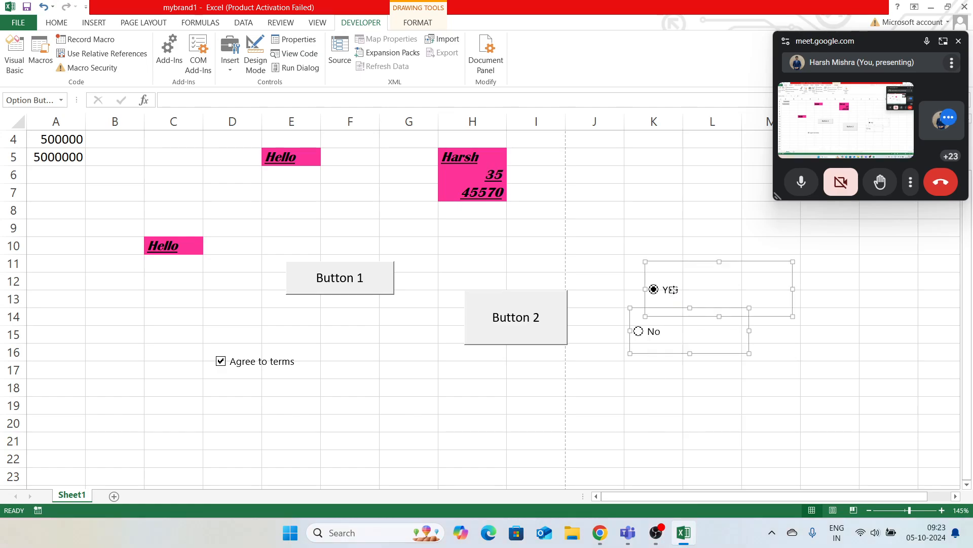
right_click(715, 288)
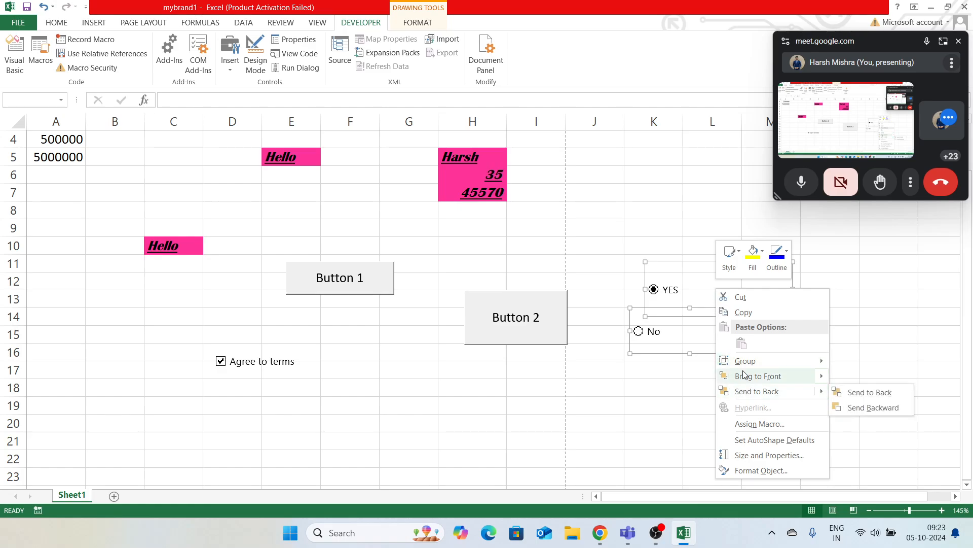
mouse_move(747, 366)
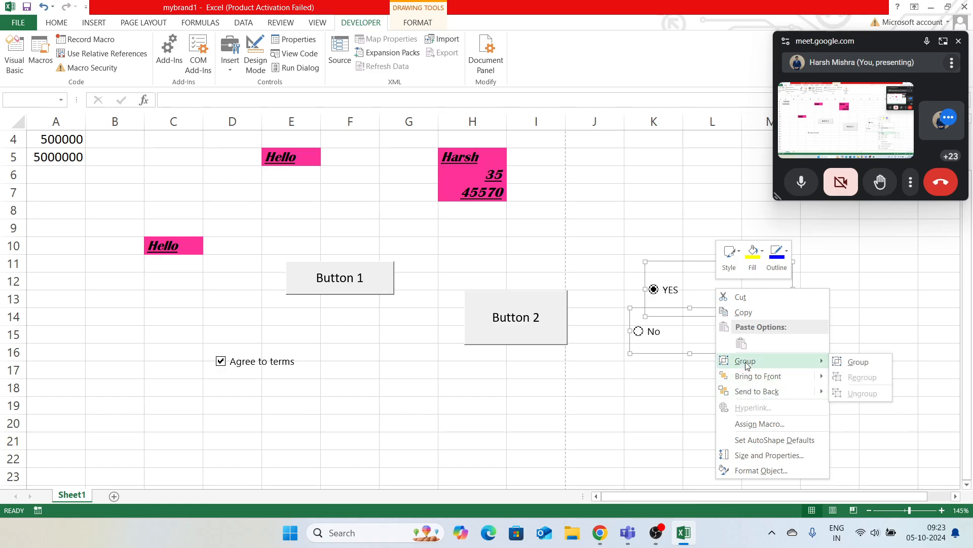
left_click(860, 362)
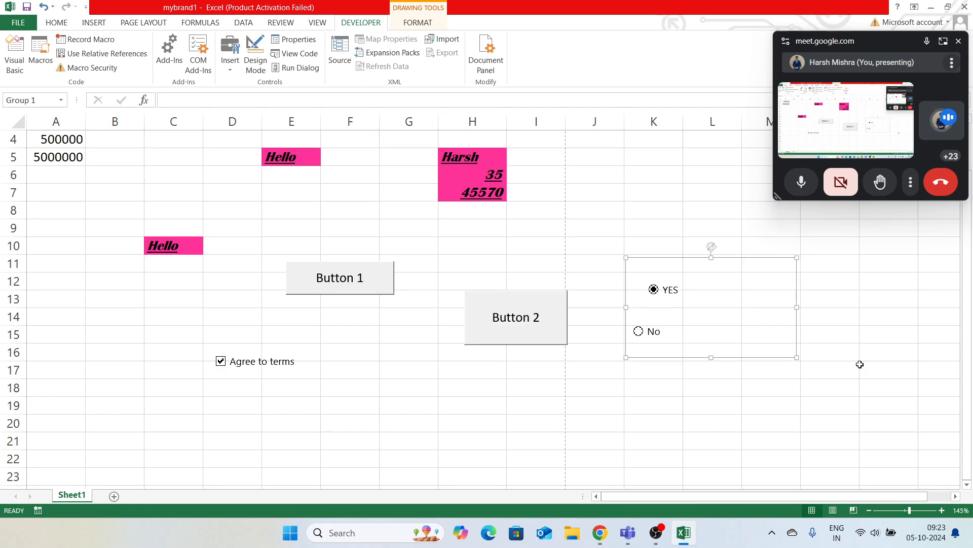
Move the YES option button directly above No within the group, and alternate the selection between both options, ending on YES.
left_click(640, 331)
left_click(654, 289)
left_click_drag(663, 298, 645, 304)
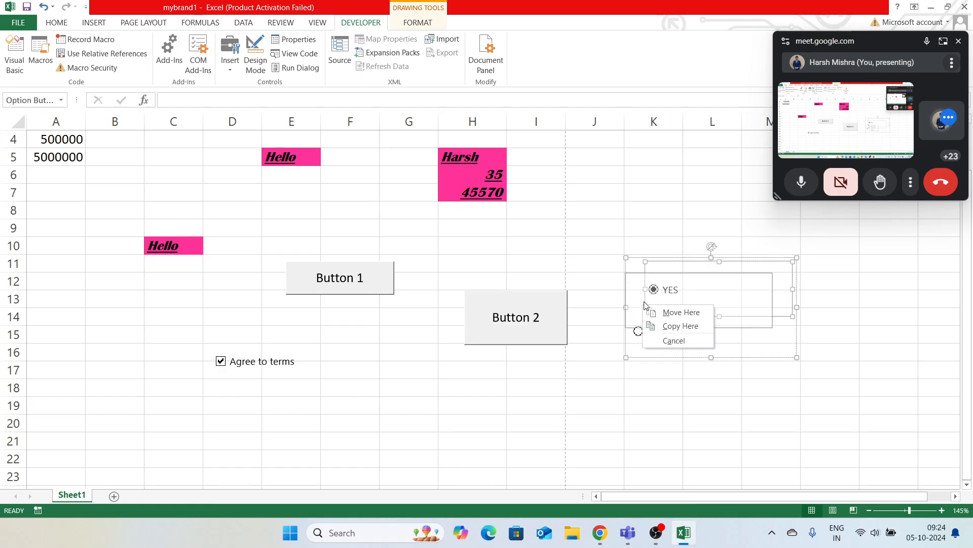
left_click(670, 340)
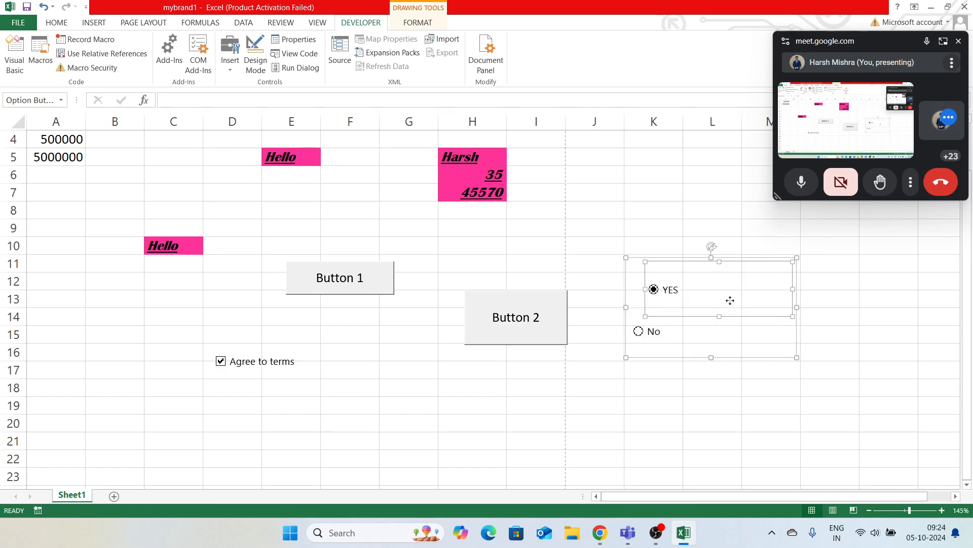
mouse_move(731, 300)
left_mouse_down()
mouse_move(713, 302)
mouse_move(715, 325)
left_mouse_up()
left_click(710, 393)
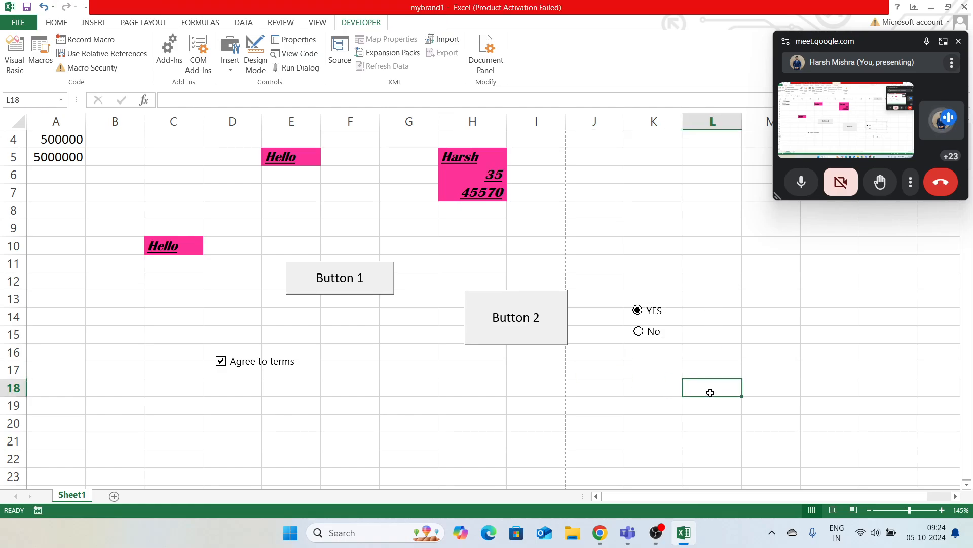
left_click(639, 333)
left_click(641, 309)
Assign the macro deletea10 to the No option button.
right_click(650, 312)
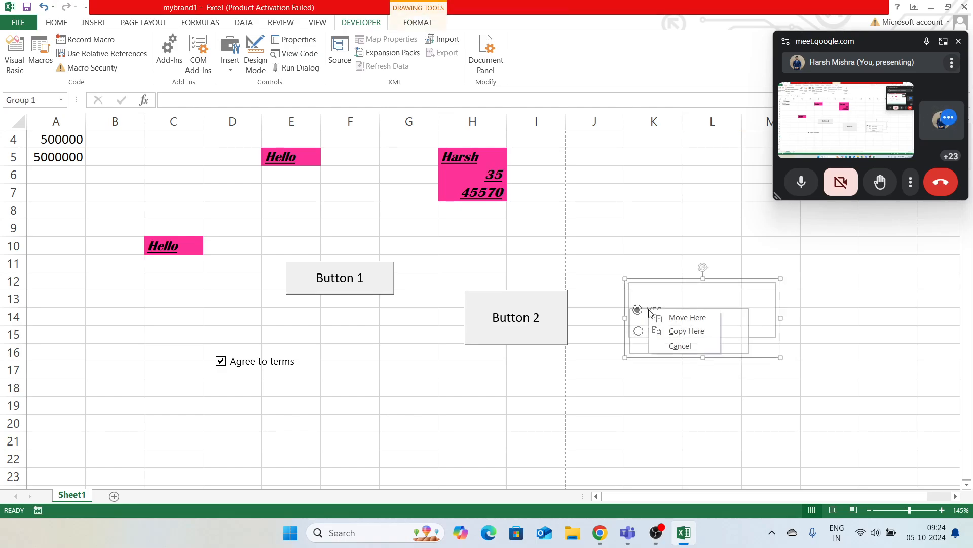
left_click(685, 346)
left_click(654, 314)
right_click(654, 313)
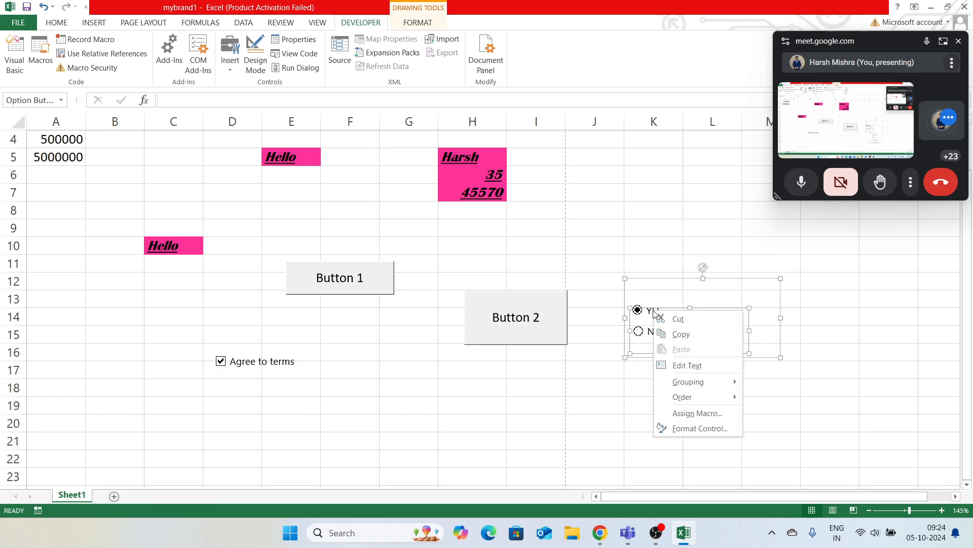
left_click(705, 419)
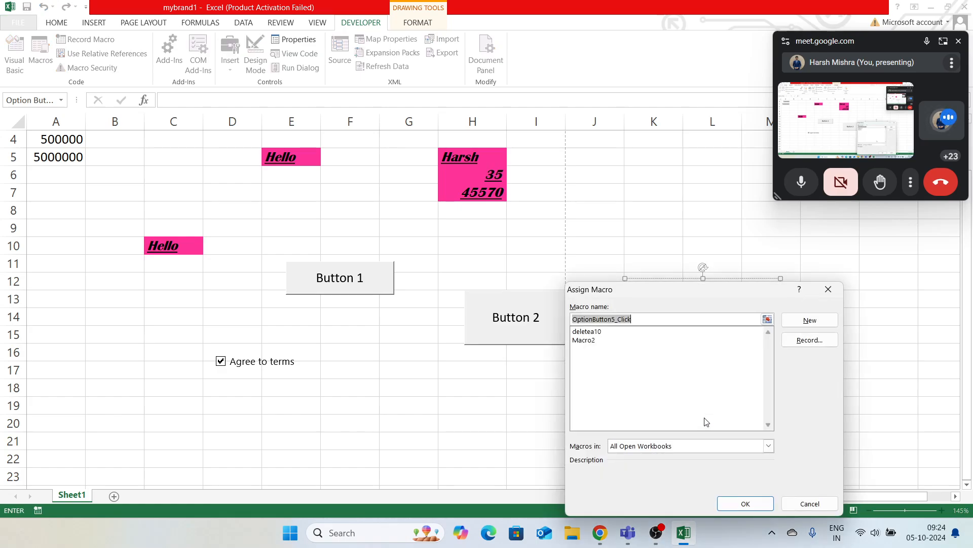
left_click(588, 332)
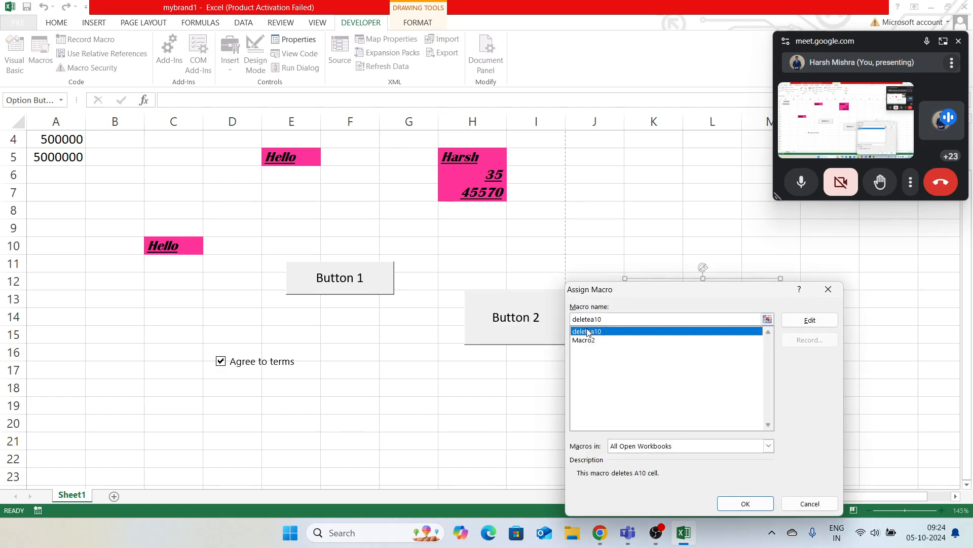
left_click(731, 500)
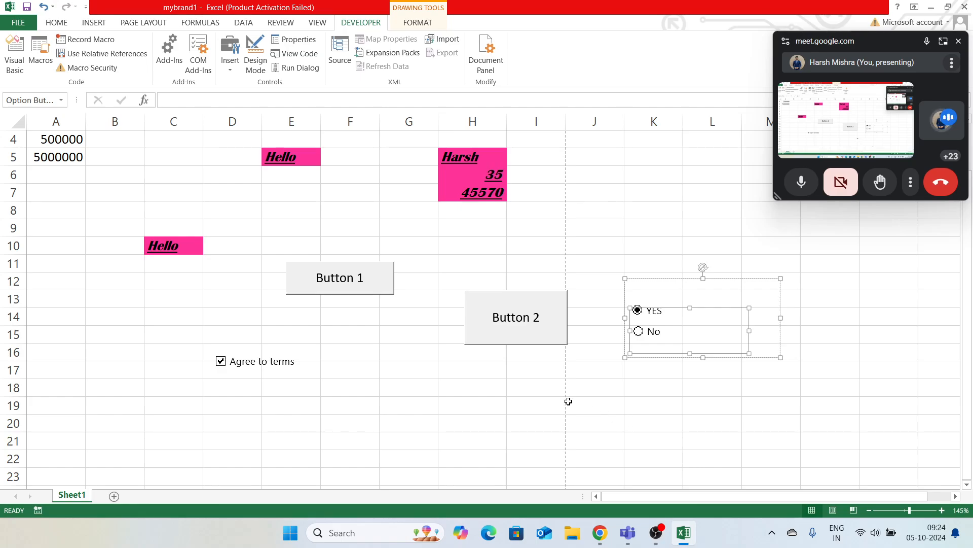
Enter "Hello" in cell A10 and select the No option to run its macro.
left_click(569, 401)
left_click(61, 255)
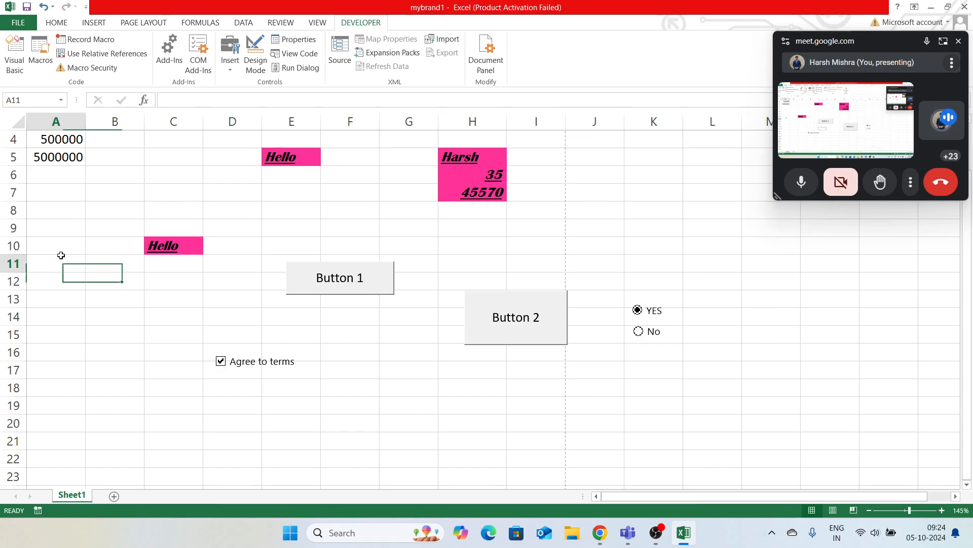
left_click(60, 247)
type("Hello")
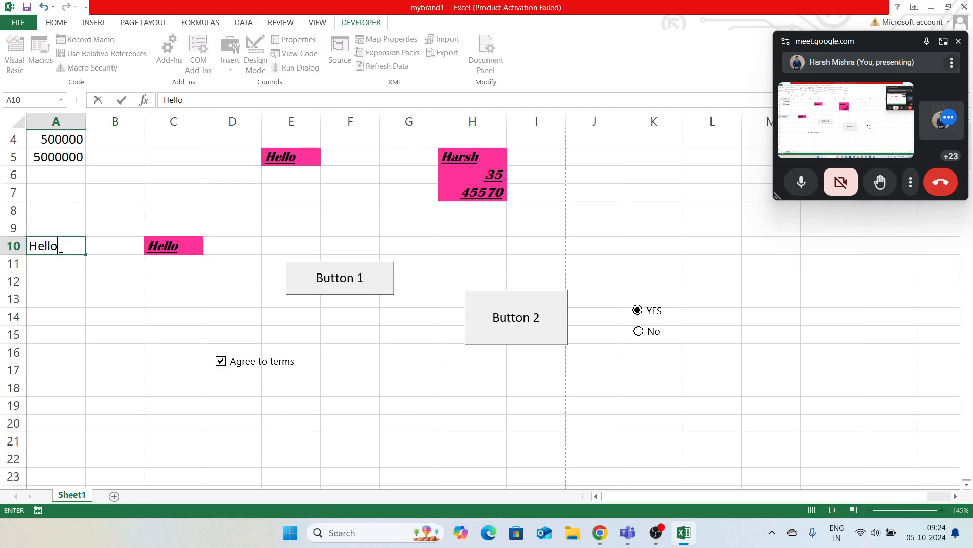
key("Return")
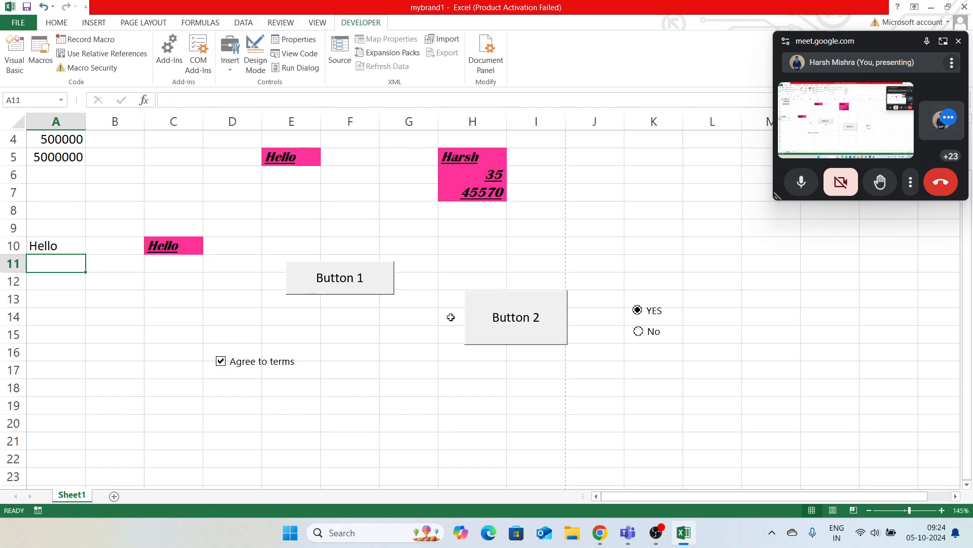
left_click(639, 331)
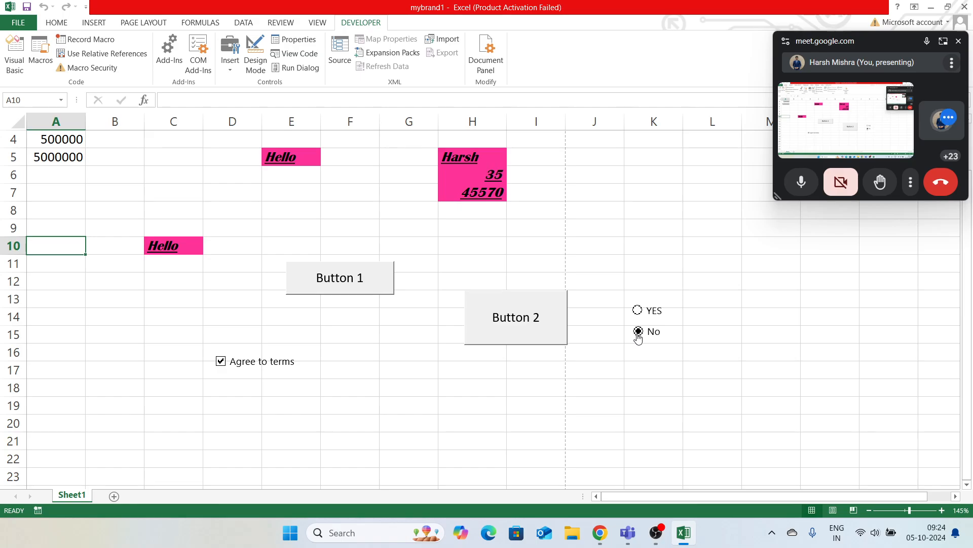
Enter "Hwllo" and "Hello" in A10 one after the other, clearing the cell after each entry.
type("H")
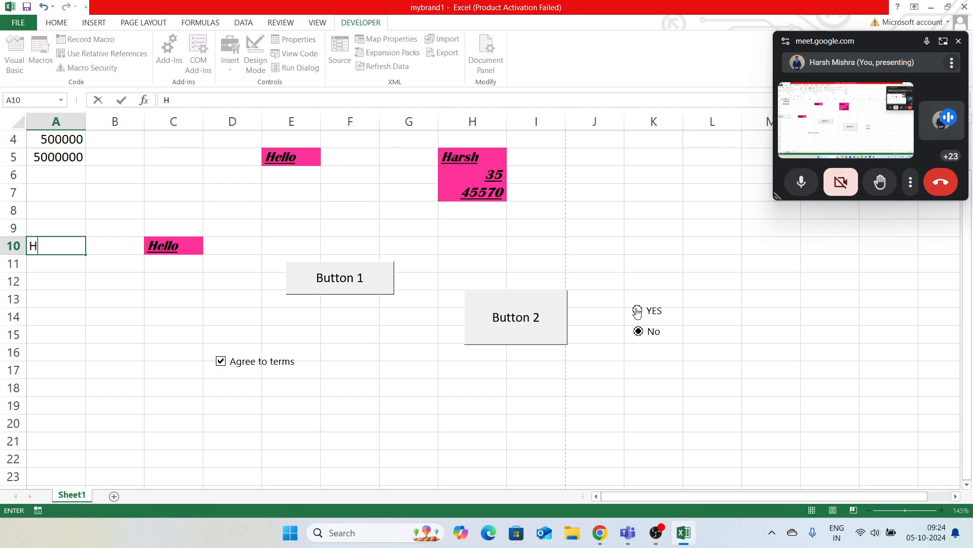
type("Wllo")
key("Return")
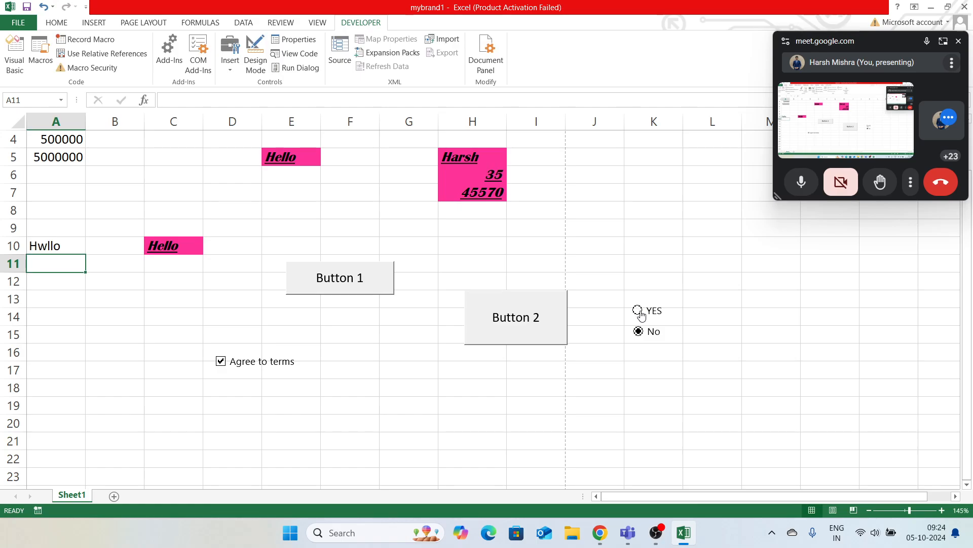
key("ctrl+z")
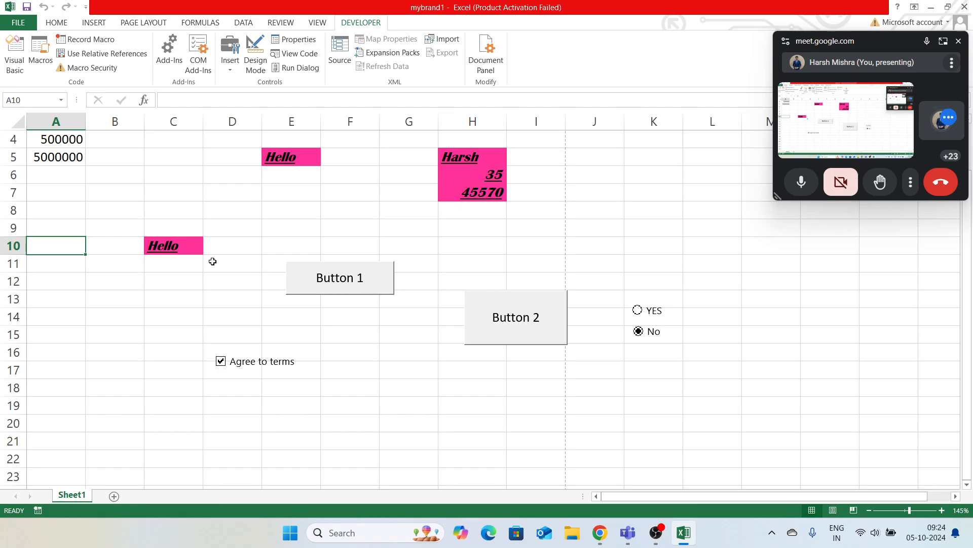
type("Hello")
key("Return")
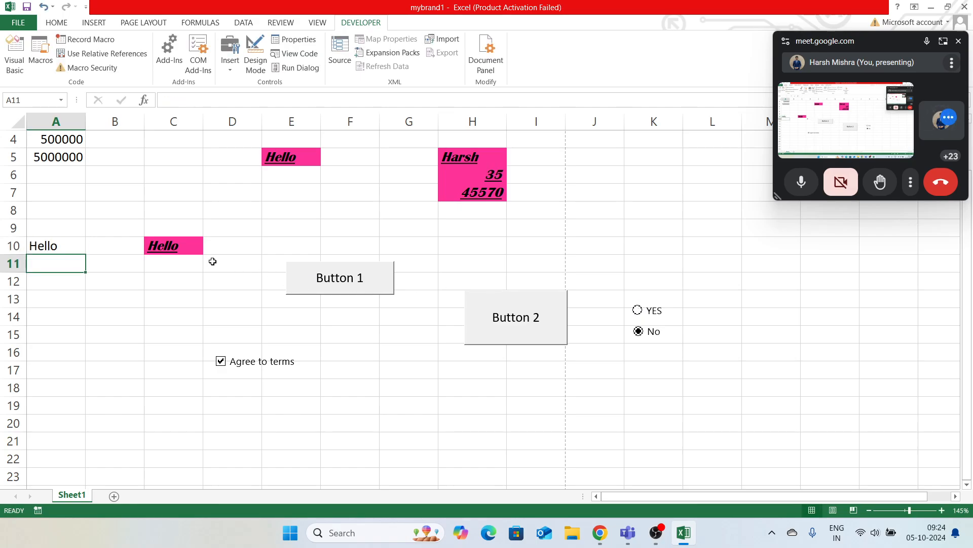
key("ctrl+z")
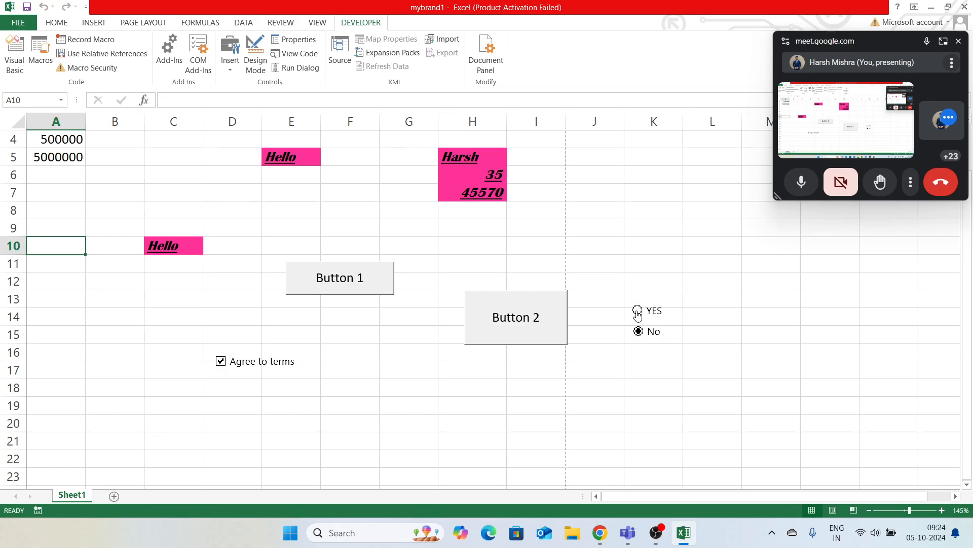
Ungroup the YES and No option buttons and select the YES option.
right_click(638, 313)
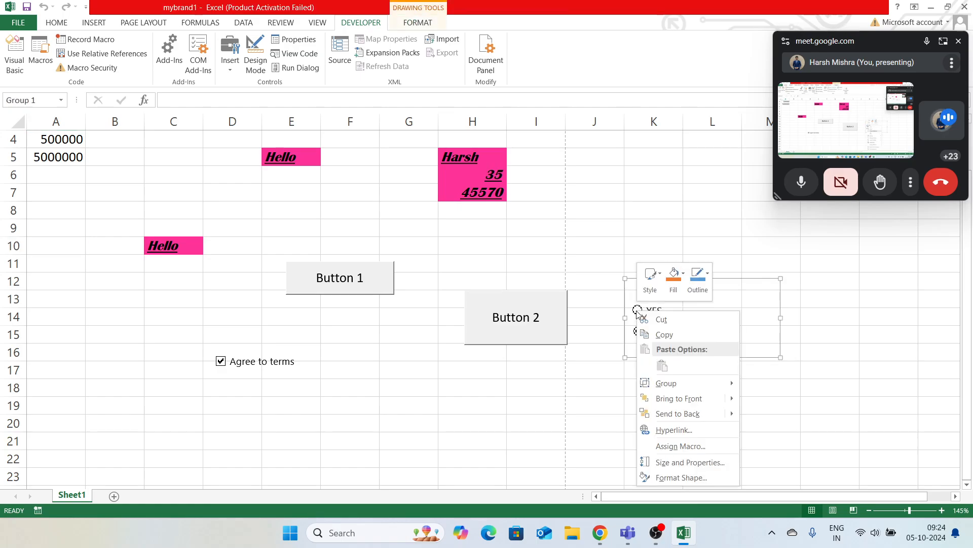
mouse_move(694, 382)
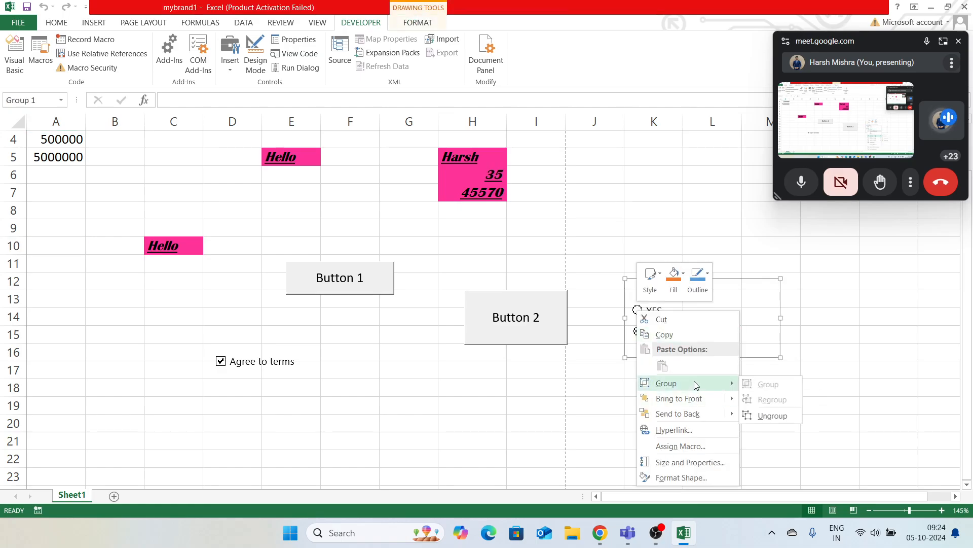
left_click(776, 416)
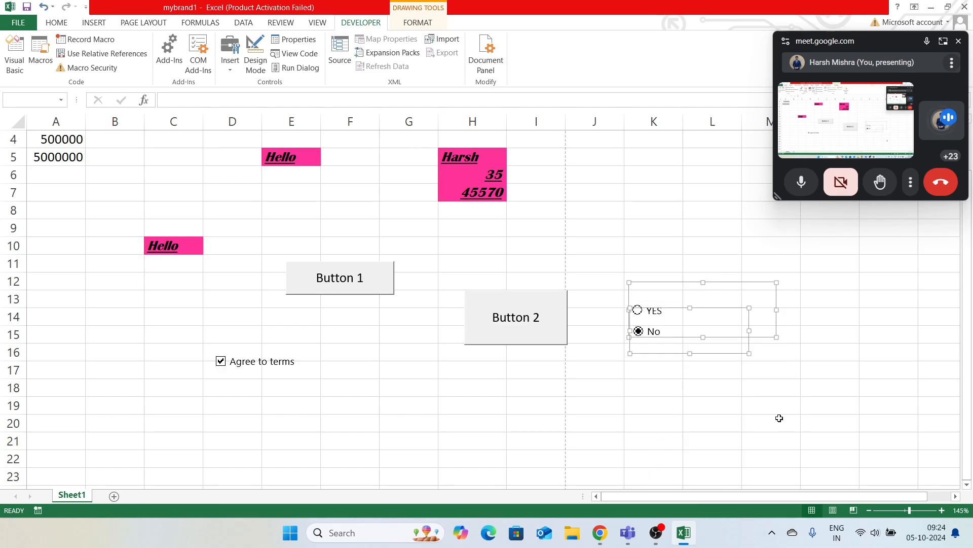
left_click(604, 303)
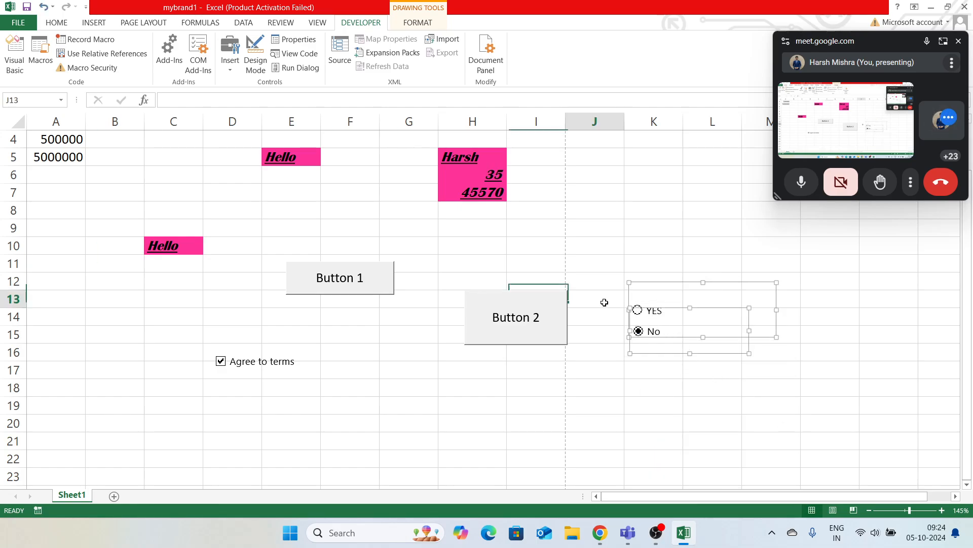
right_click(651, 313)
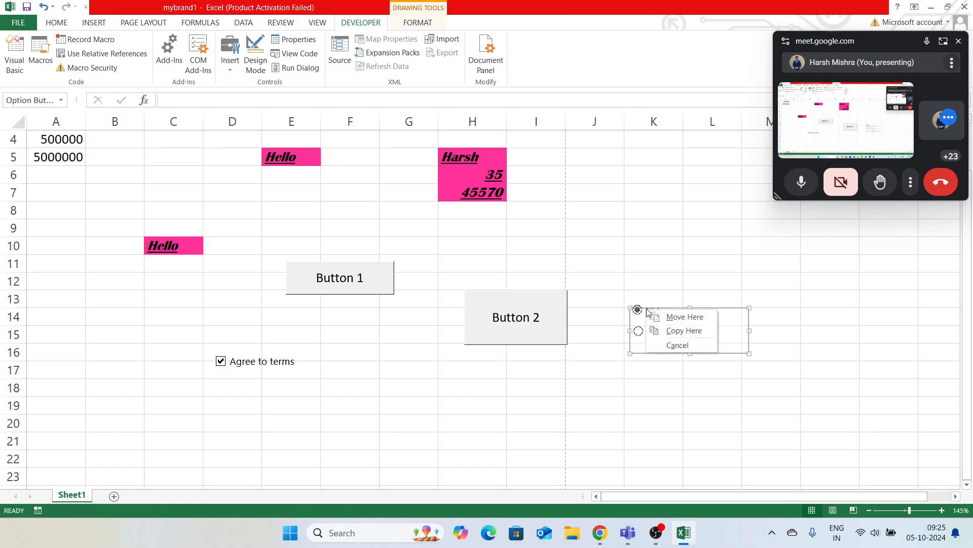
left_click(620, 299)
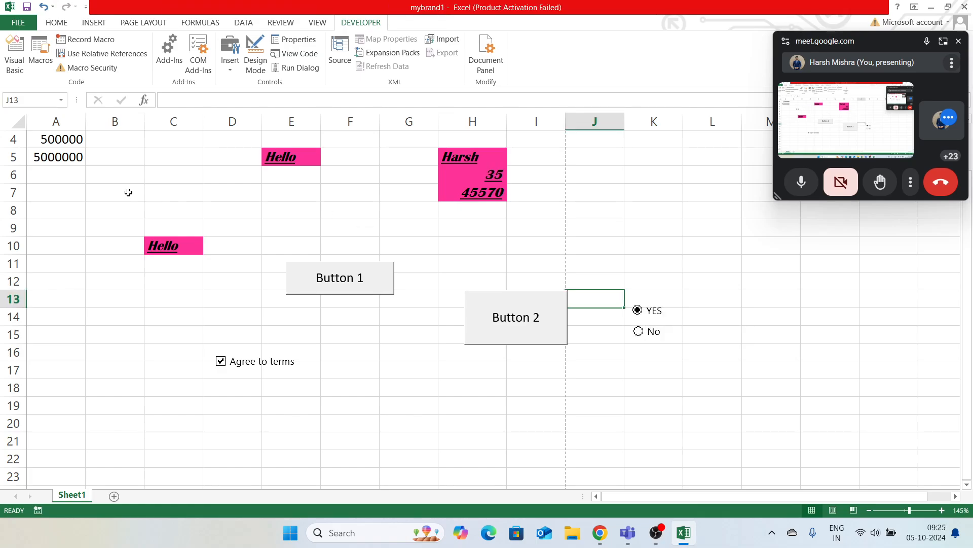
With the buttons ungrouped, enter "Hello" in A10 and select No to test the assigned macro.
left_click(75, 249)
type("He")
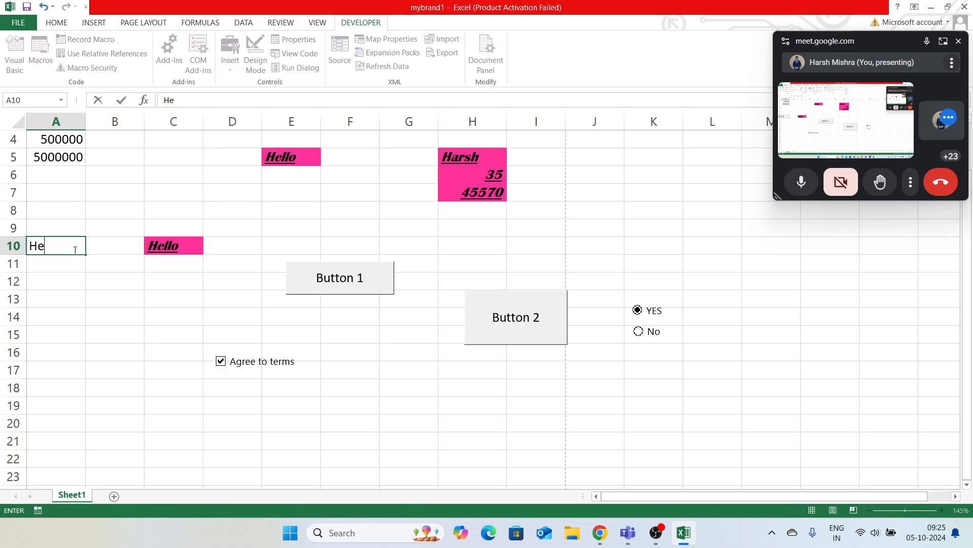
type("llo")
key("Return")
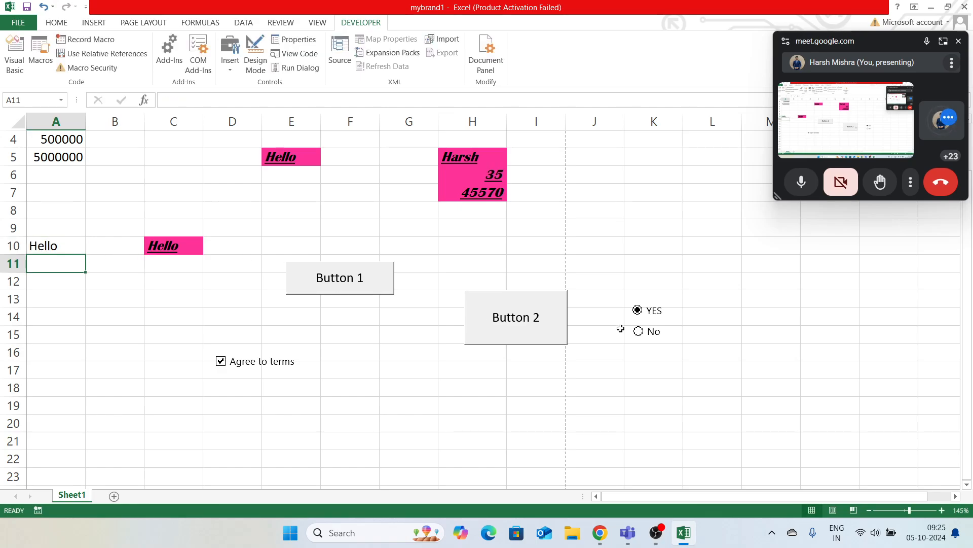
left_click(639, 332)
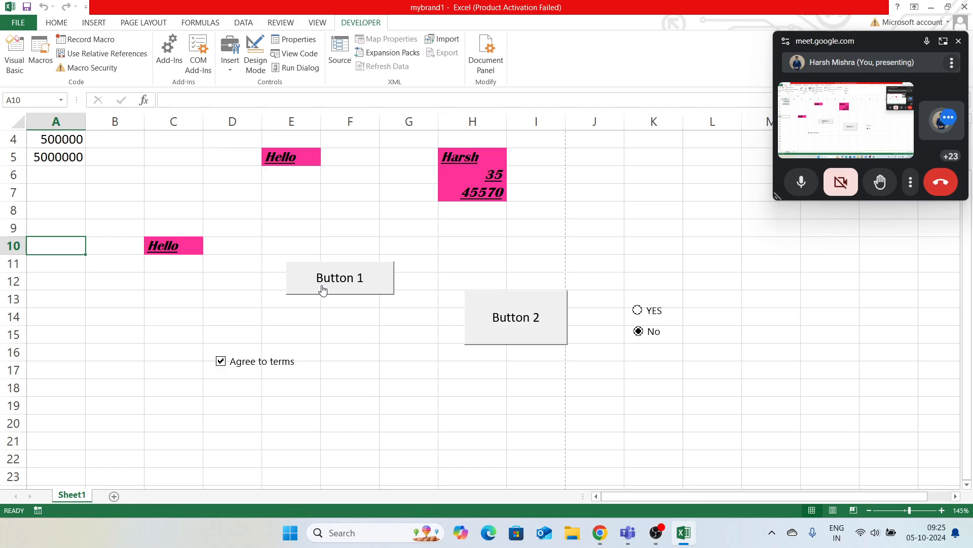
Re-enter "Hello" in A10 and repeat the macro test with the option buttons, ending on No.
type("Hello")
key("Return")
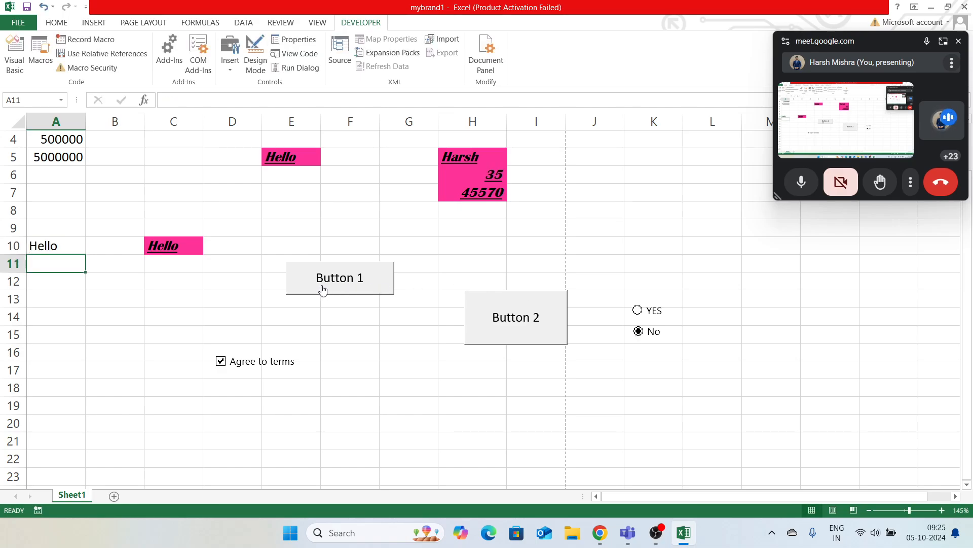
left_click(637, 311)
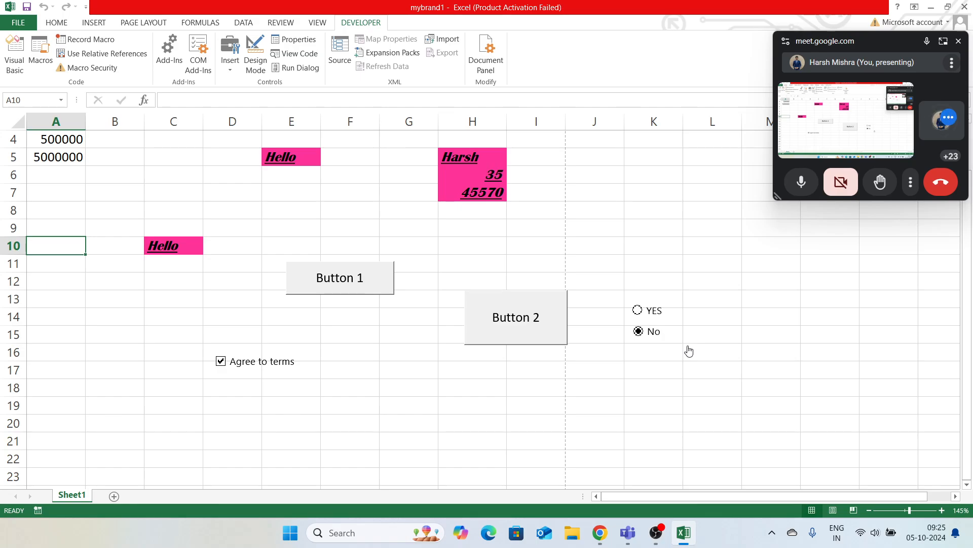
Switch to the Lecture 3 presentation in Canva and bring up page 9 on the Combo Box (Drop-Down List).
key("alt+Tab")
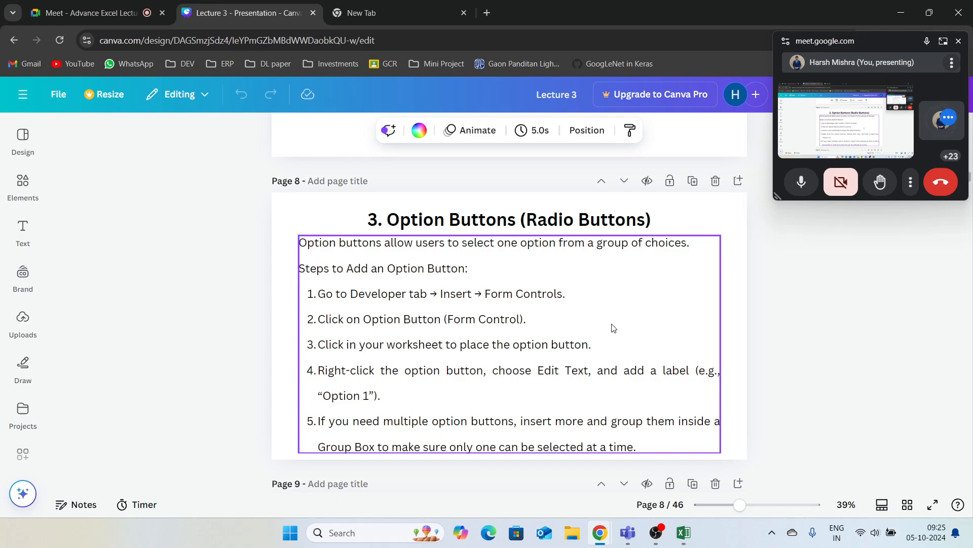
scroll(614, 328, "down", 5)
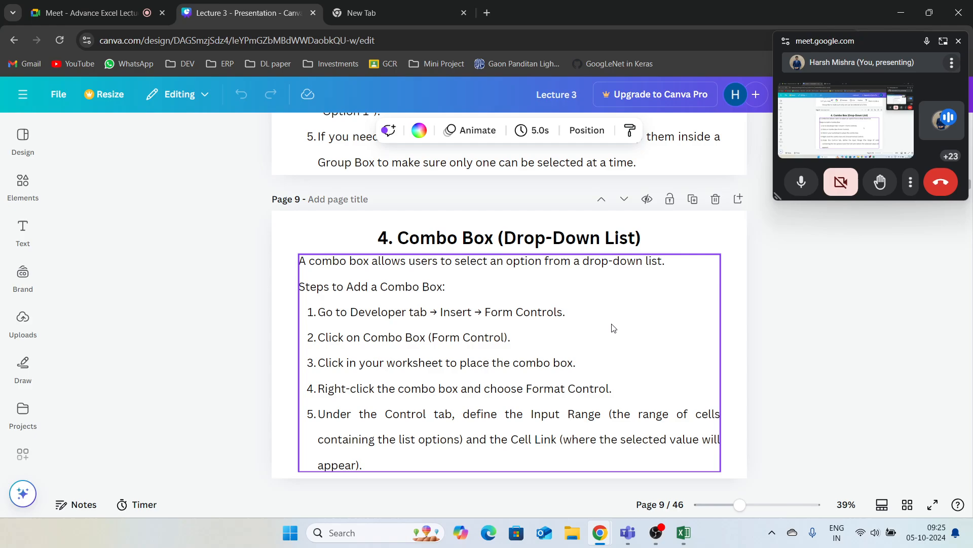
Read the combo box instructions, switch to Excel and place a Combo Box form control over the empty cells around G17:H21.
scroll(613, 327, "down", 1)
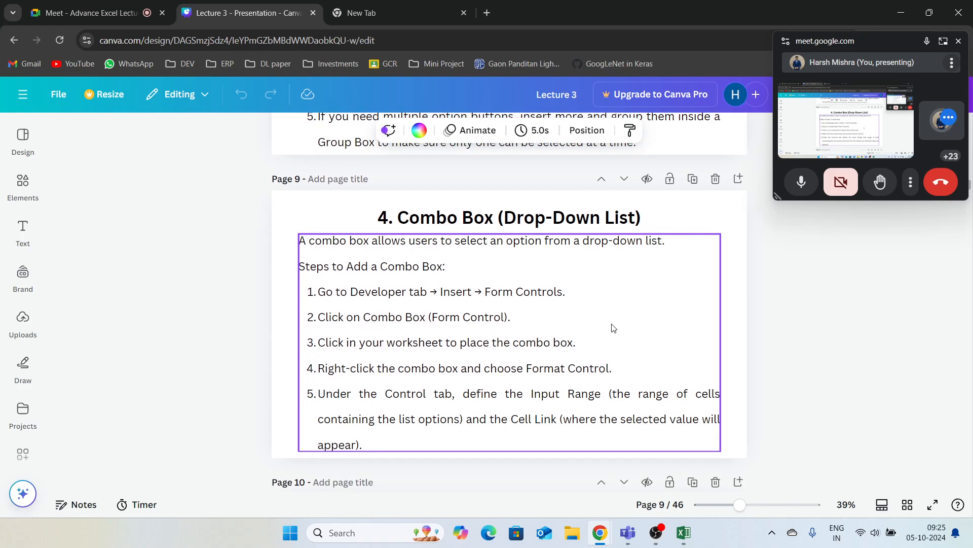
scroll(614, 328, "down", 1)
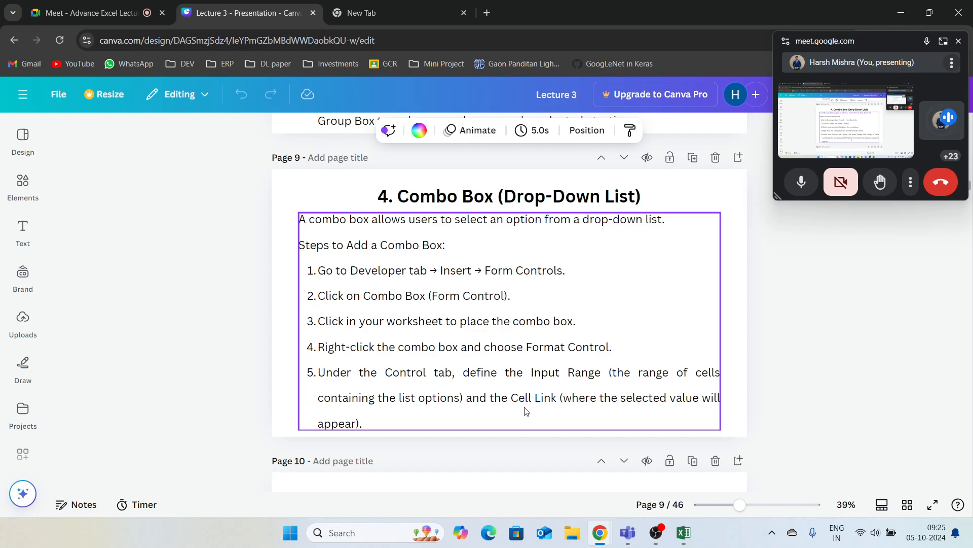
key("alt+Tab")
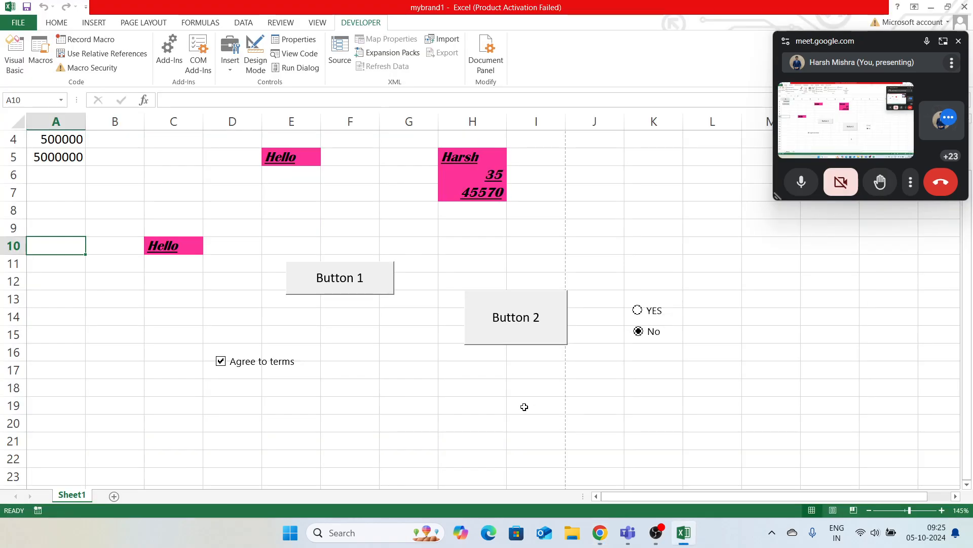
left_click(228, 74)
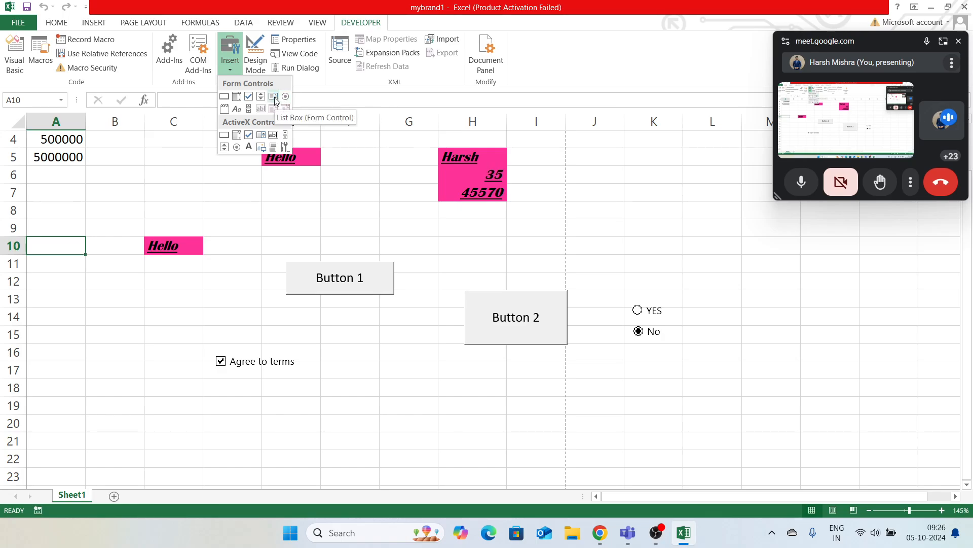
key("alt+Tab")
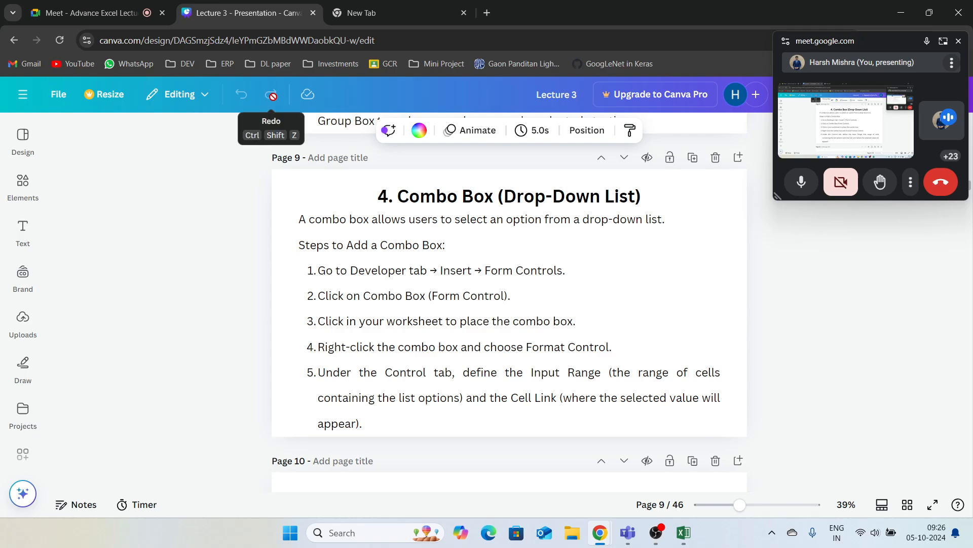
key("alt+Tab")
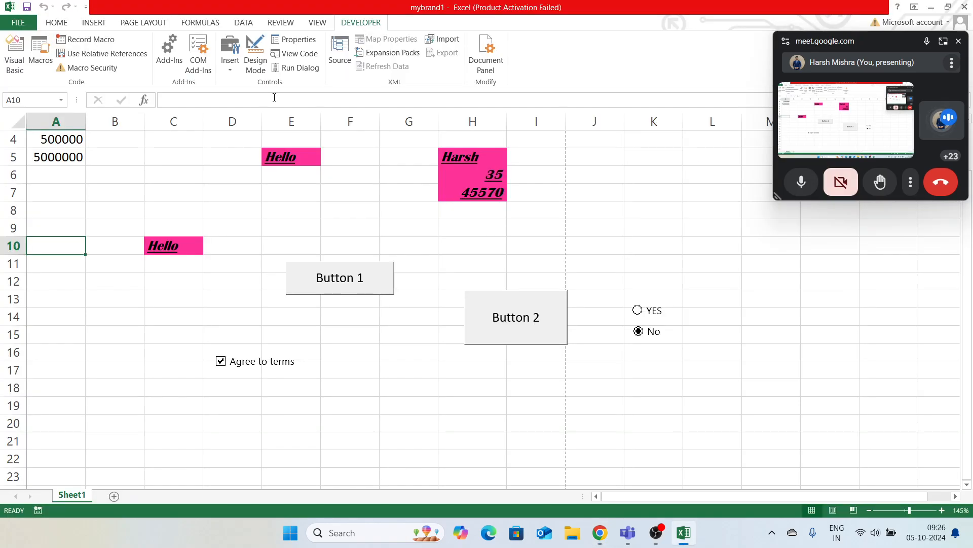
left_click(229, 68)
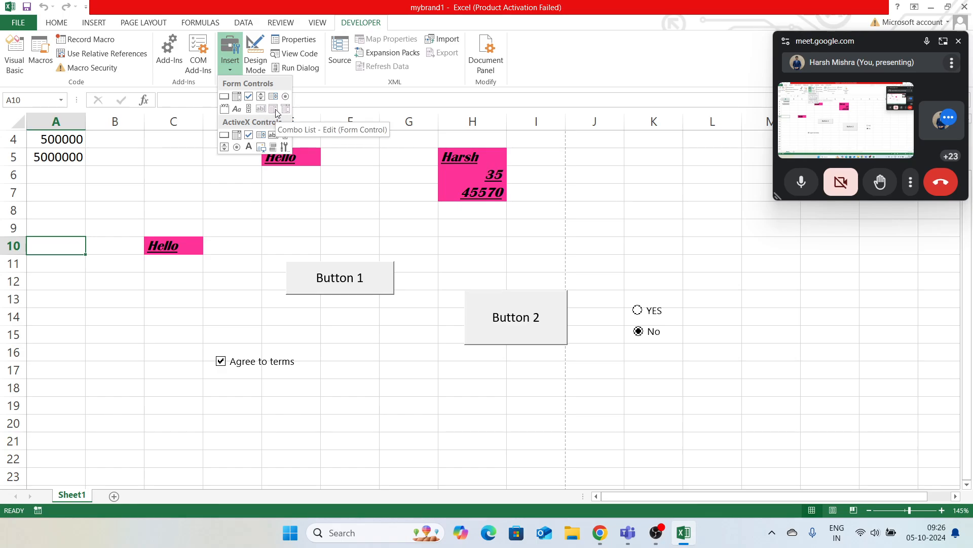
left_click(241, 97)
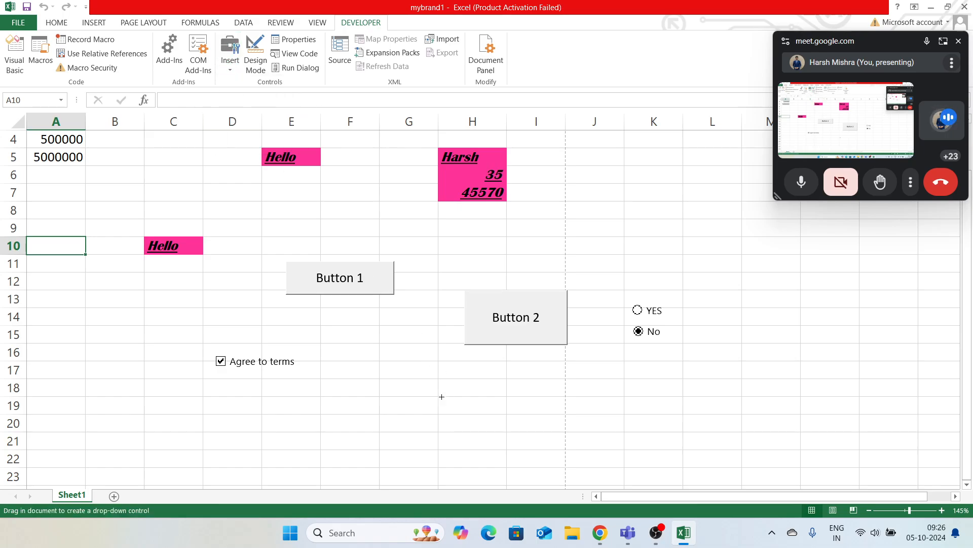
left_click(384, 361)
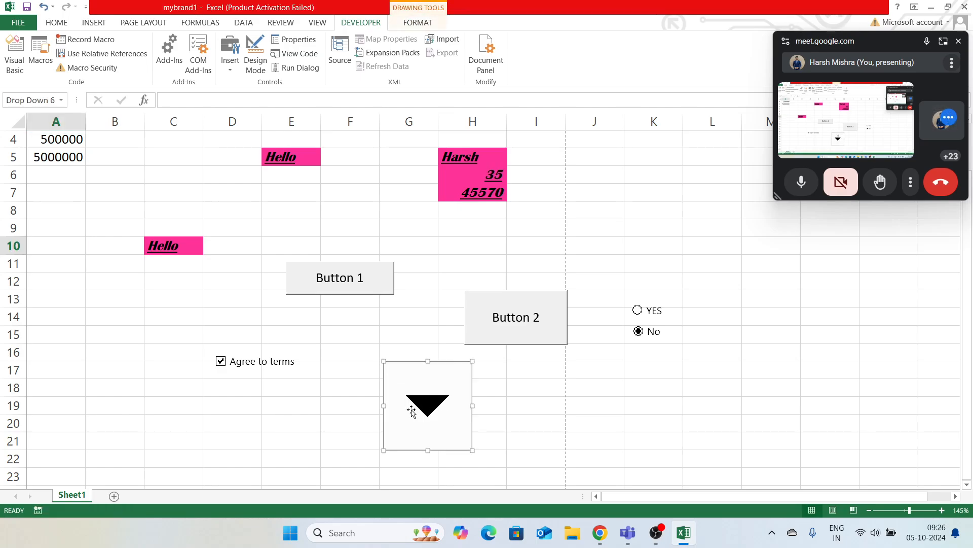
Open the format settings of the new combo box and set its input range to the sales values in A2:A5.
key("alt+Tab")
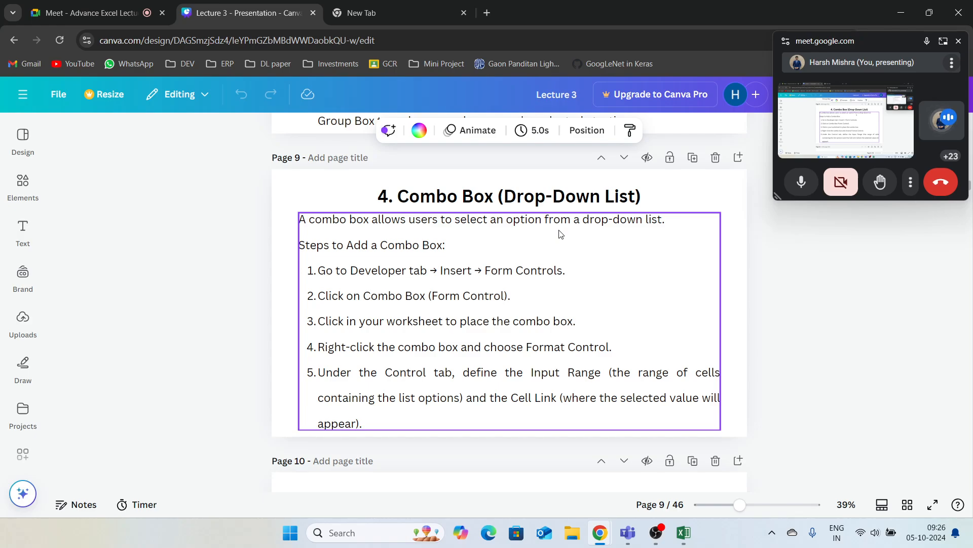
key("alt+Tab")
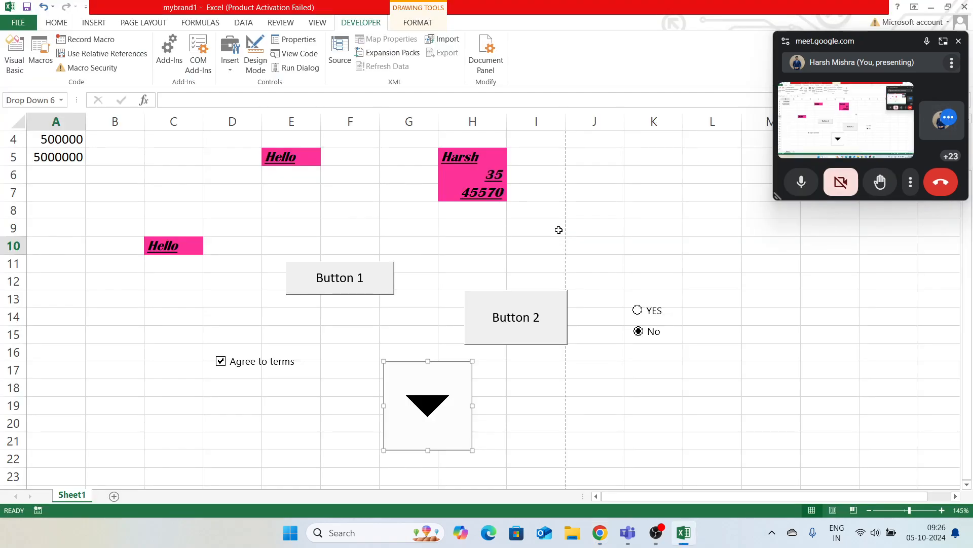
right_click(461, 396)
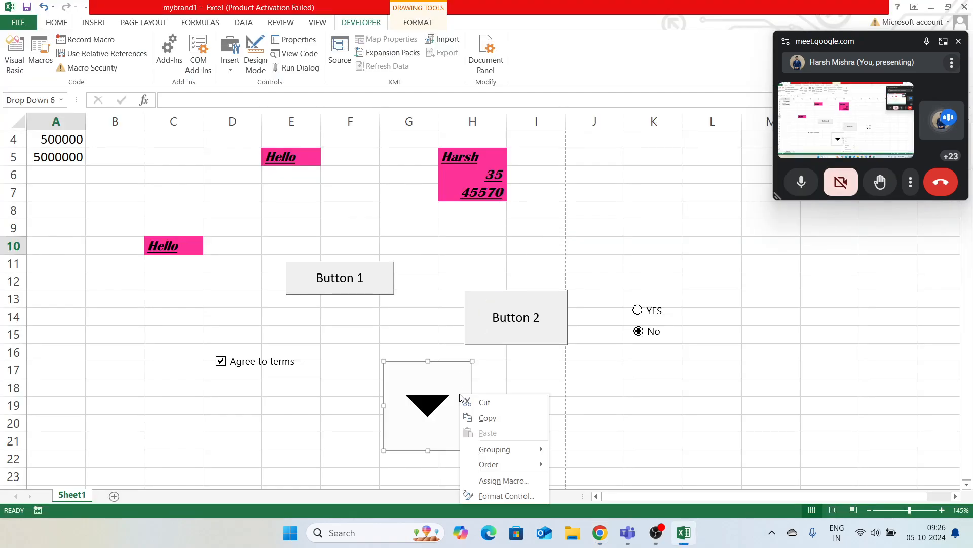
left_click(499, 496)
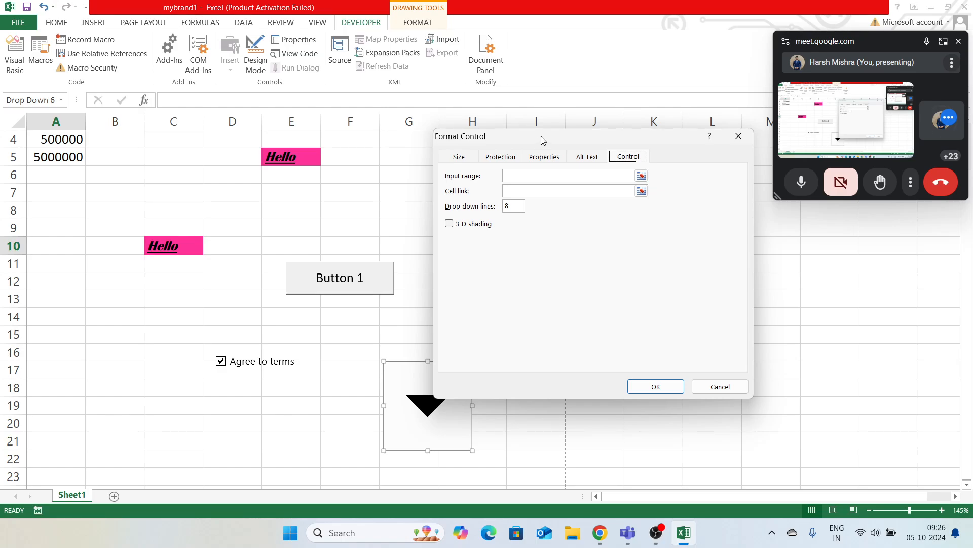
left_click_drag(542, 140, 661, 216)
left_click(653, 253)
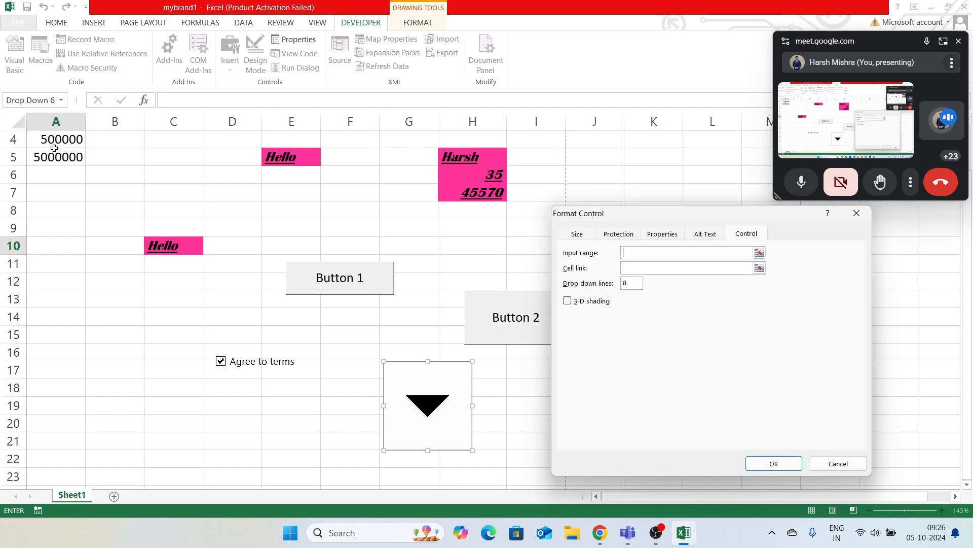
scroll(54, 148, "up", 3)
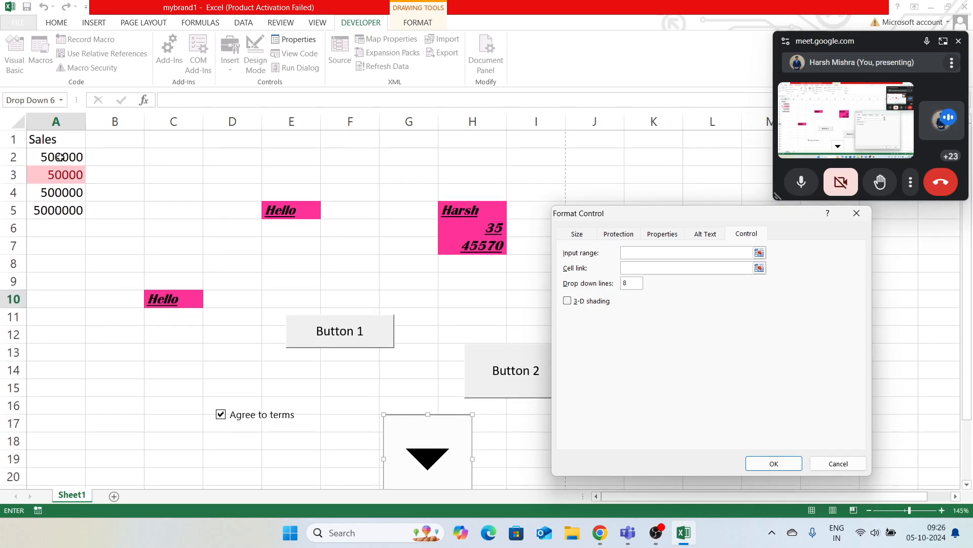
left_click(61, 158)
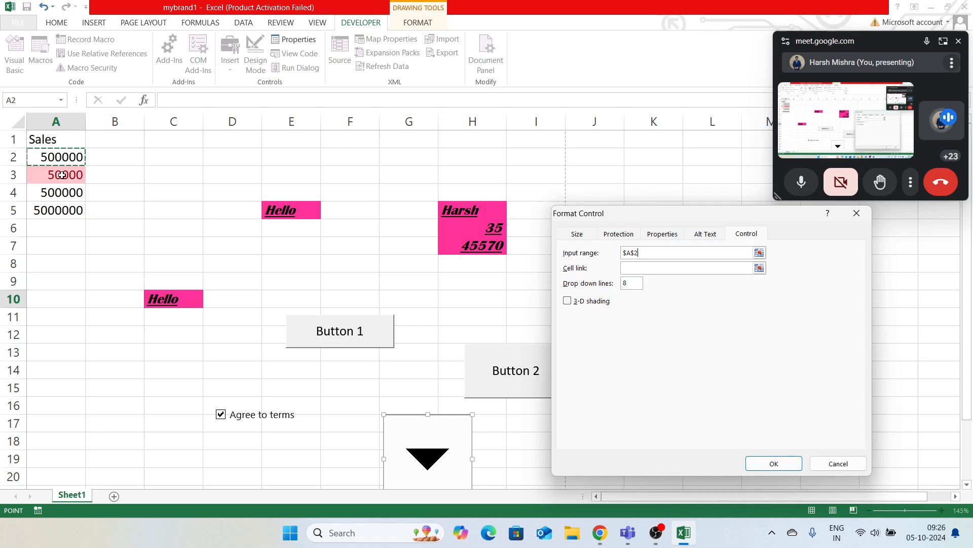
left_click(61, 175)
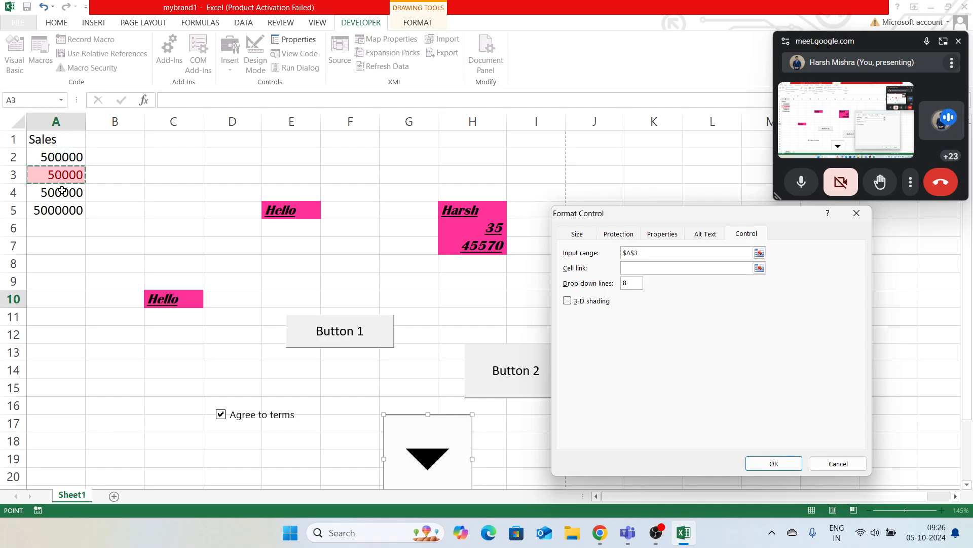
left_click_drag(61, 159, 57, 205)
left_click(68, 176)
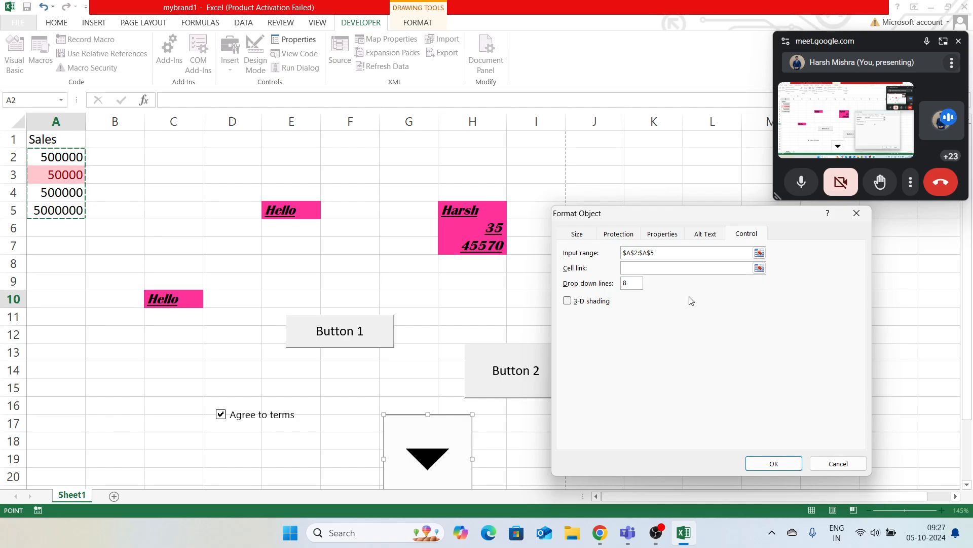
Link the combo box to cell A8, turn on 3-D shading and apply the control settings.
left_click(662, 270)
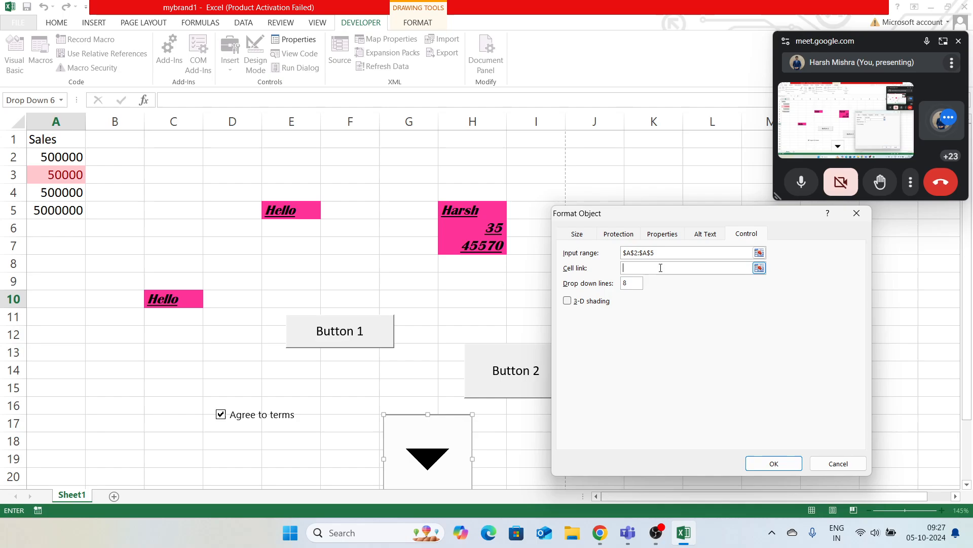
left_click(576, 304)
left_click(644, 267)
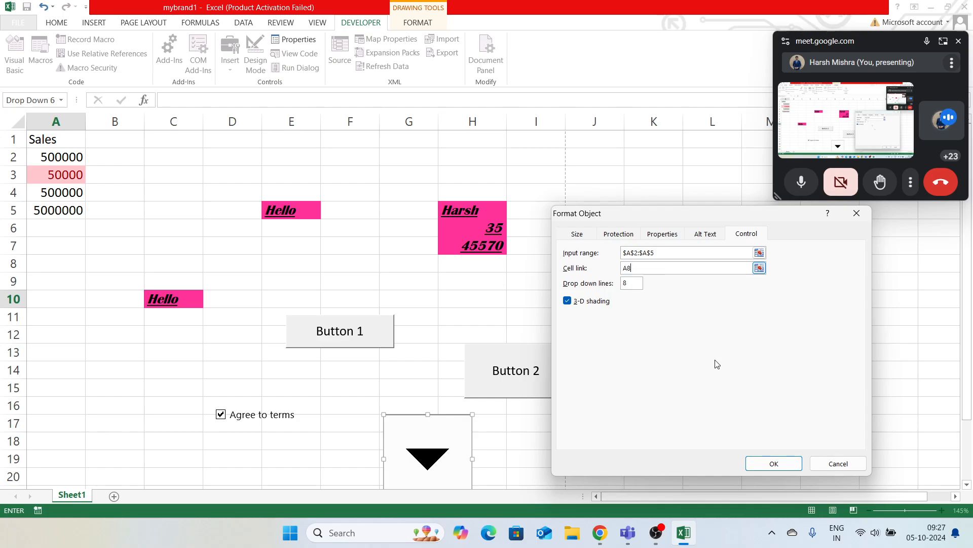
left_click(778, 463)
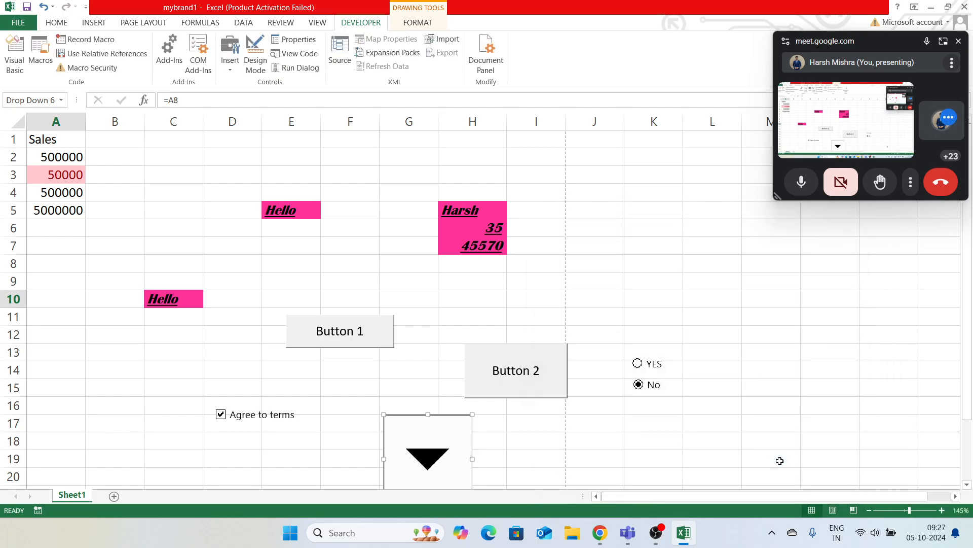
Deselect the combo box and test its list by choosing the third entry, 500000.
scroll(780, 460, "down", 1)
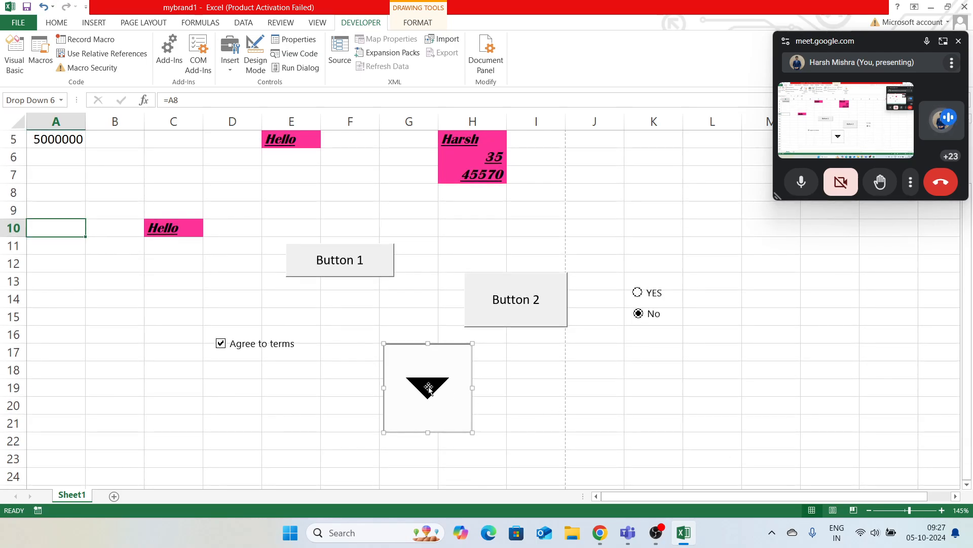
left_click(624, 383)
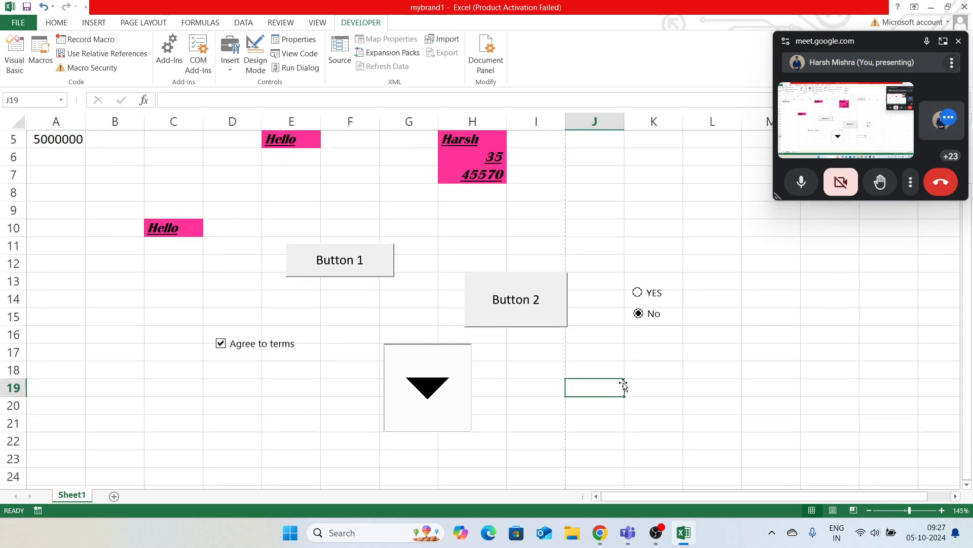
left_click(424, 387)
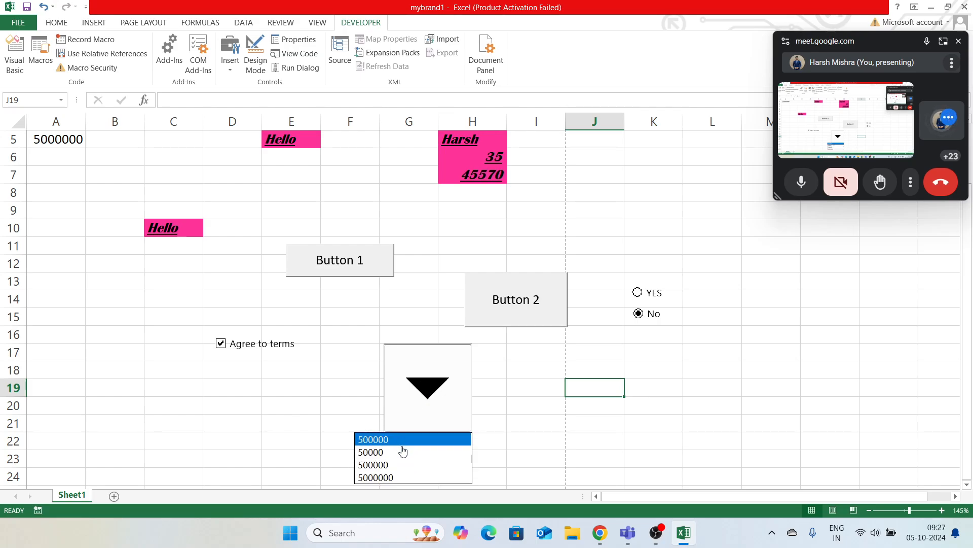
scroll(197, 248, "up", 2)
scroll(196, 246, "down", 2)
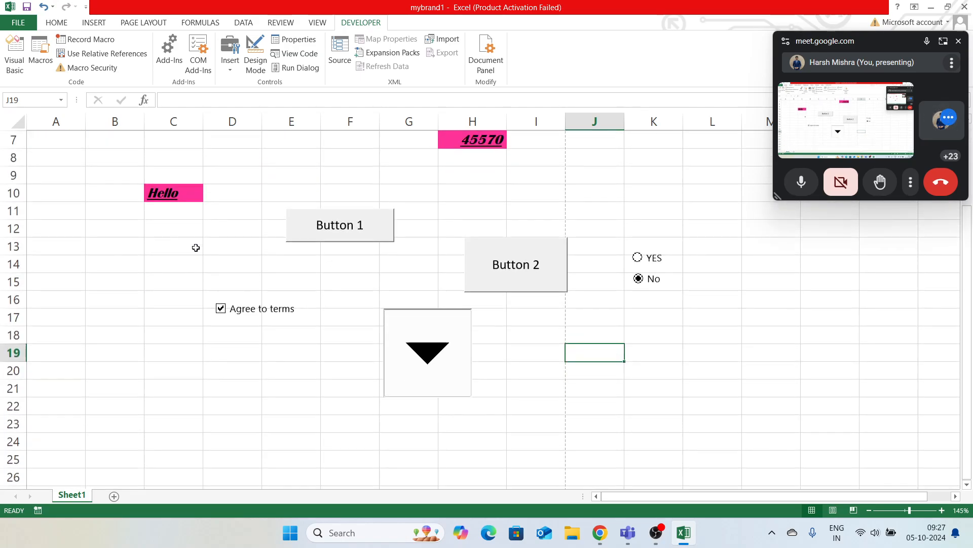
left_click(441, 374)
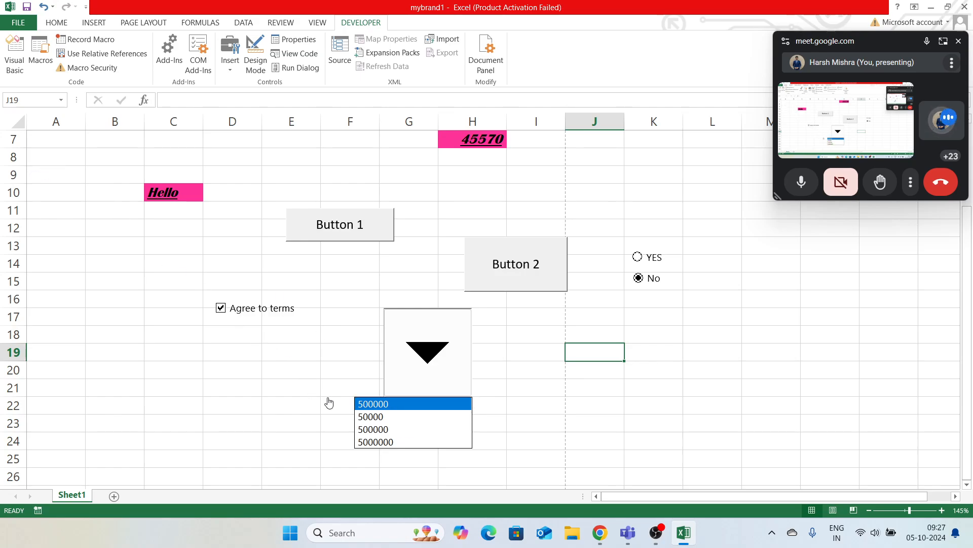
left_click(388, 430)
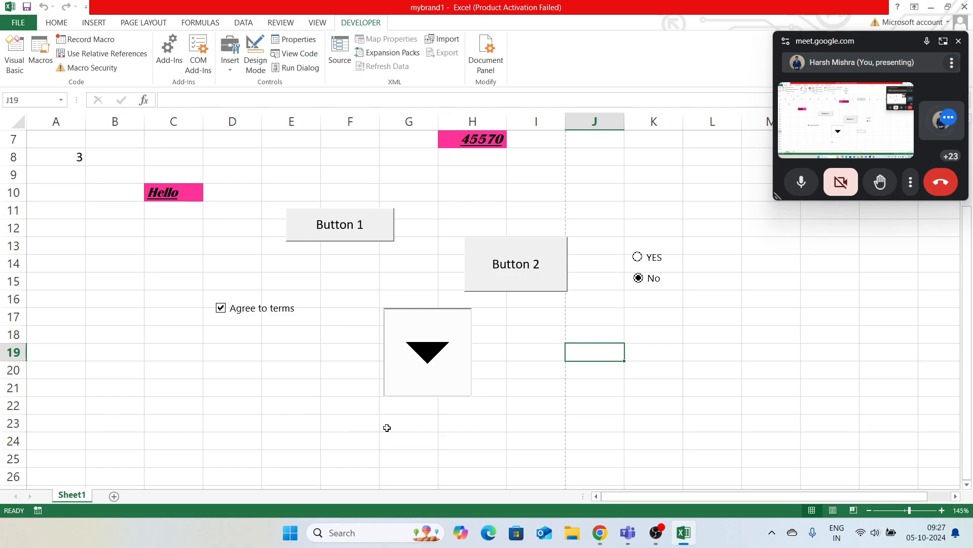
Test the combo box again by choosing 5000000 and finally the first entry, 500000.
left_click(407, 379)
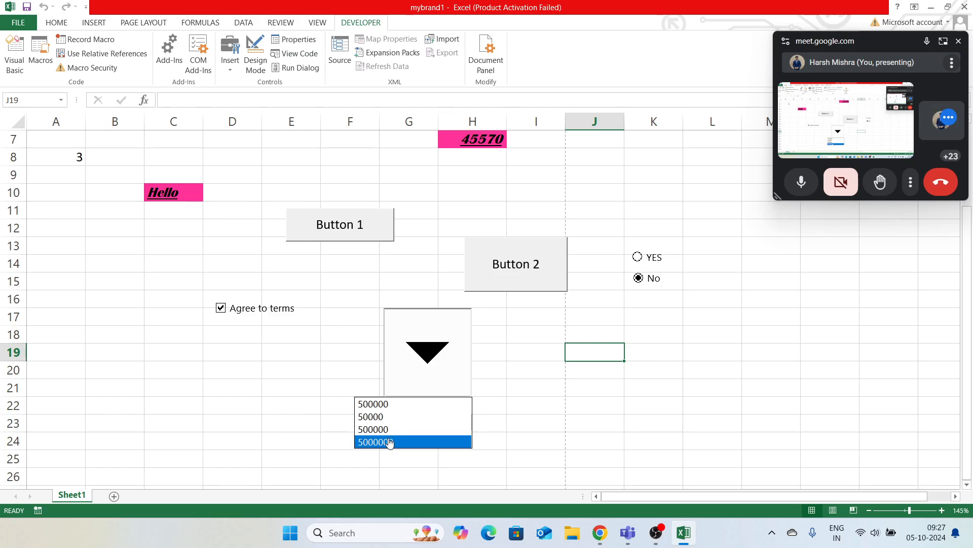
left_click(391, 440)
left_click(411, 388)
left_click(414, 402)
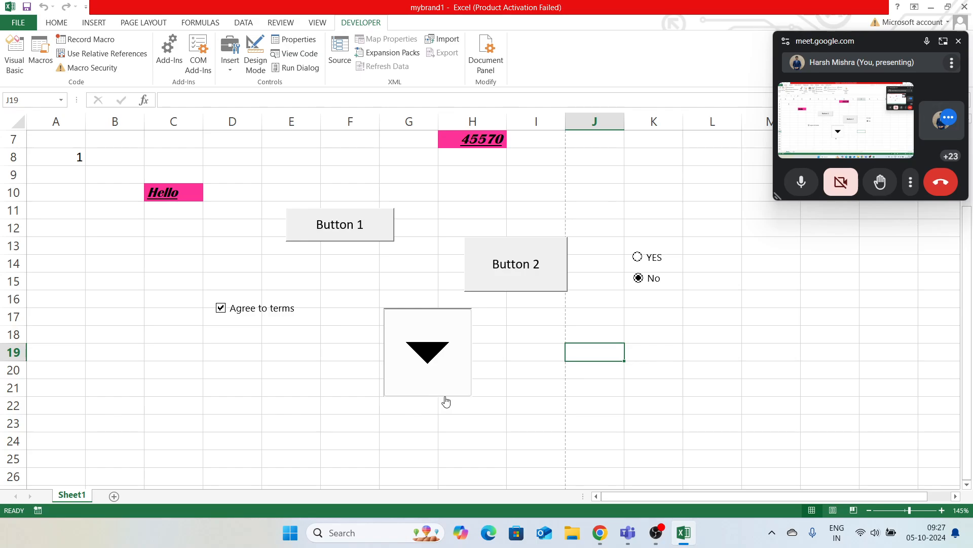
Assign the deletea10 macro to the combo box.
right_click(444, 356)
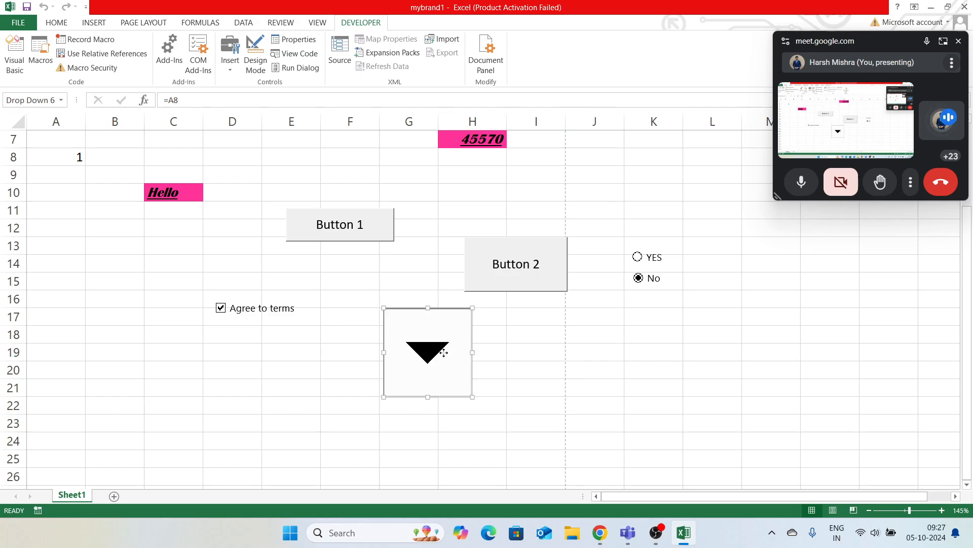
left_click(498, 449)
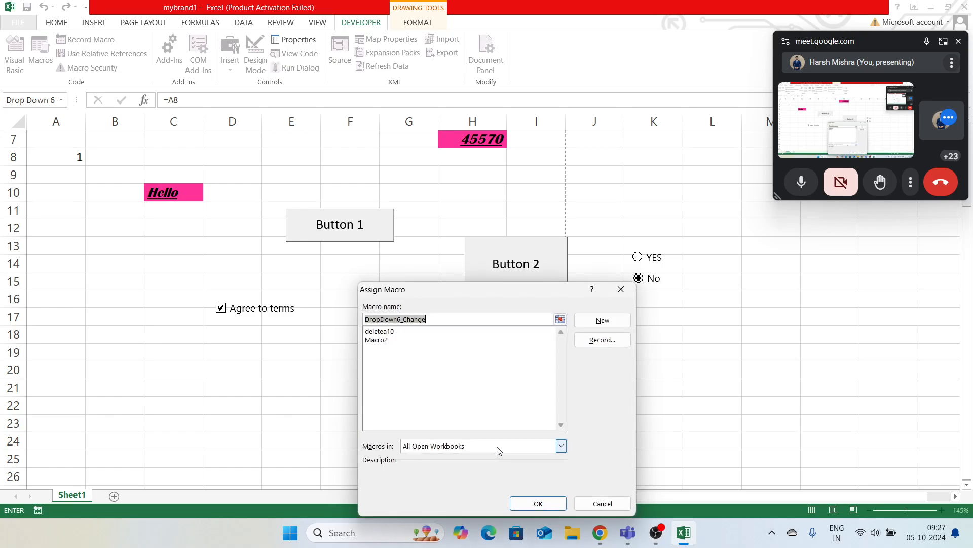
left_click(398, 332)
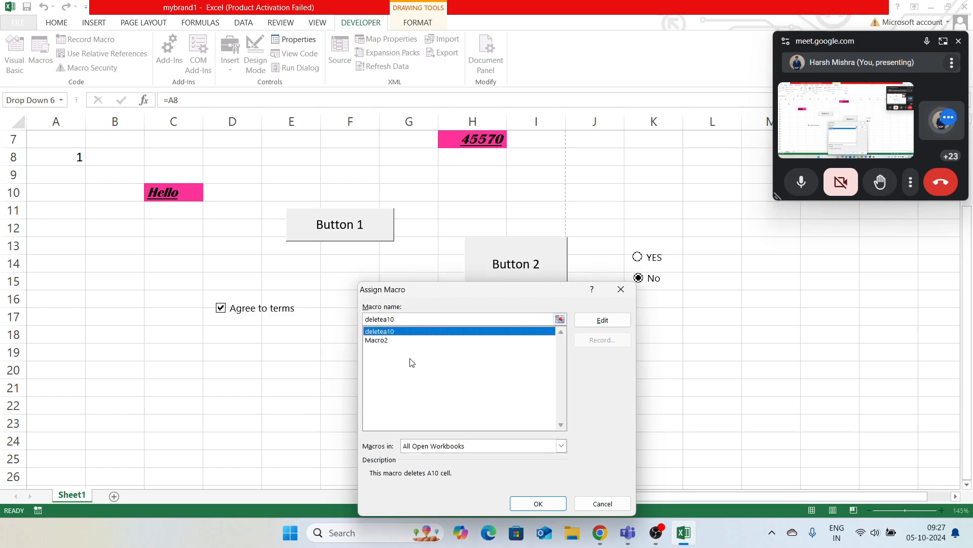
left_click(523, 505)
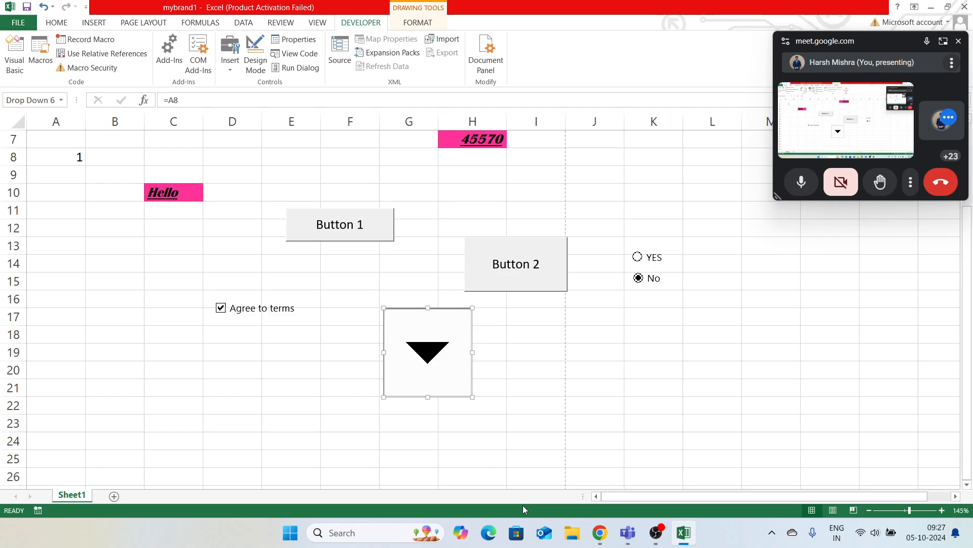
Enter "Hello" in cell A10 as test content for the combo box macro.
left_click(42, 195)
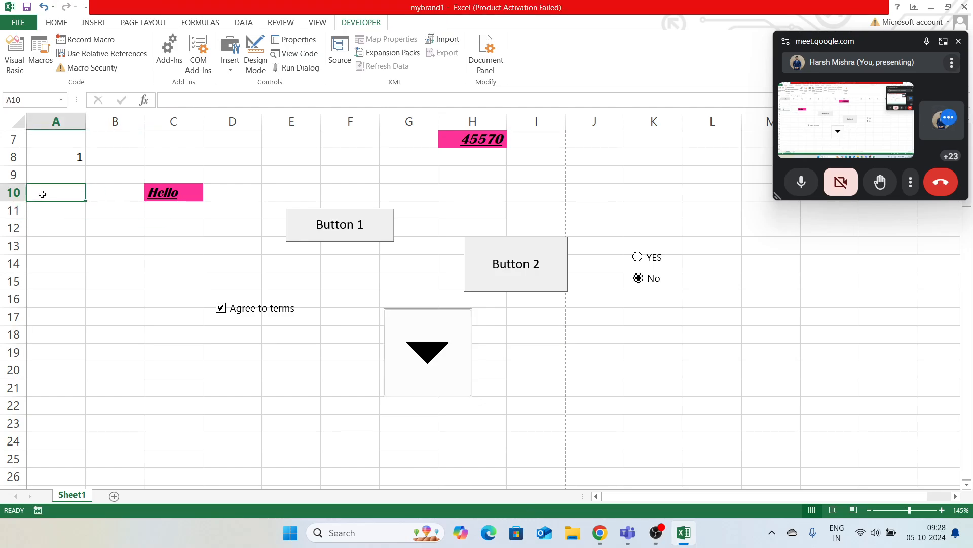
type("Hello")
key("Return")
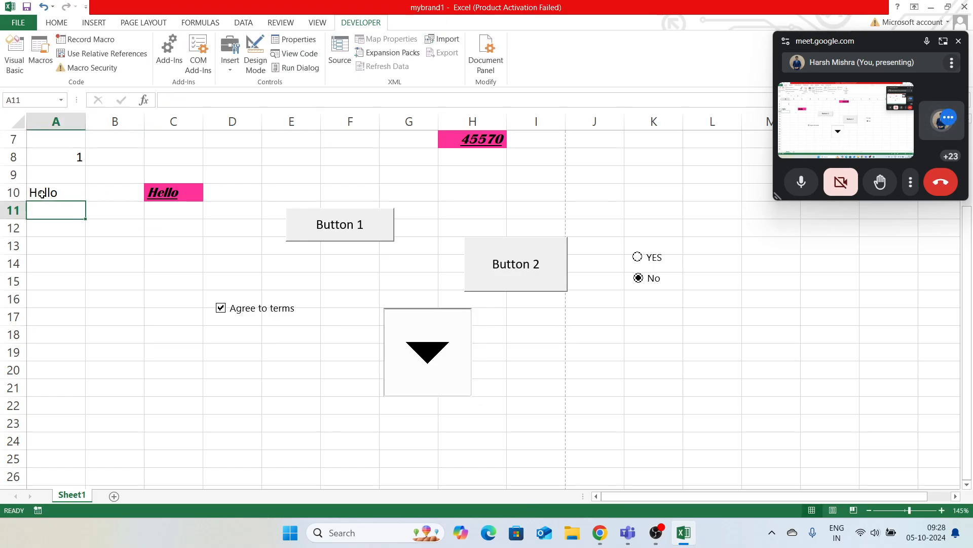
Test the combo box and its assigned macro by choosing the second entry, 50000.
left_click(417, 341)
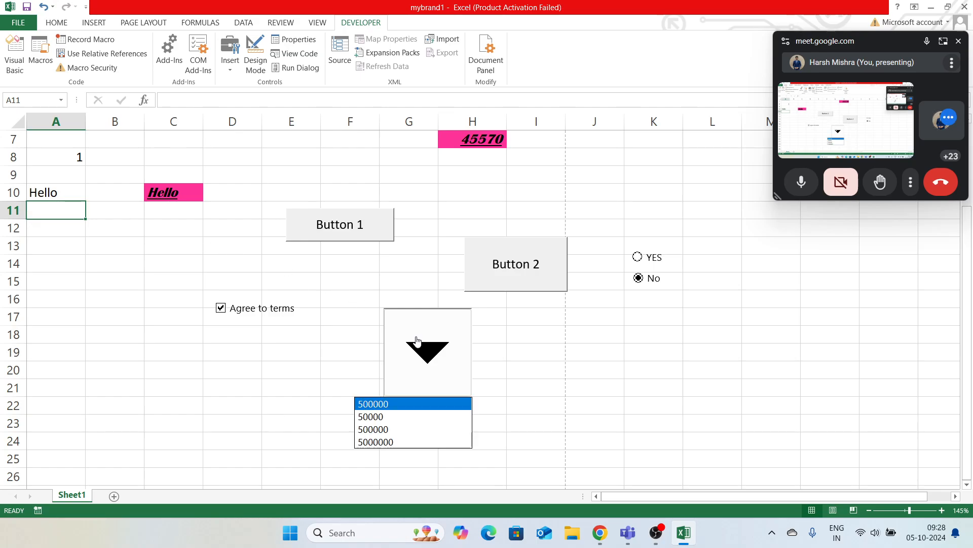
left_click(409, 423)
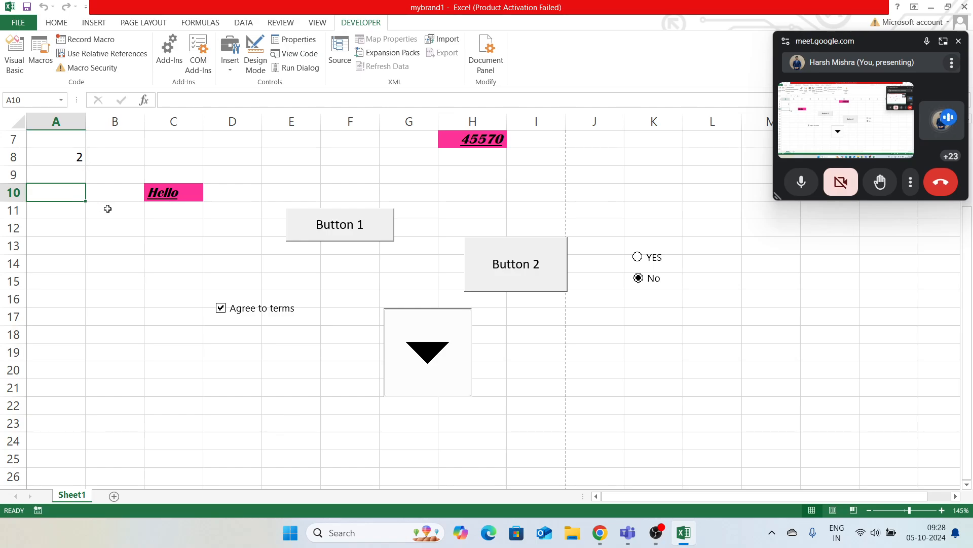
scroll(544, 353, "up", 2)
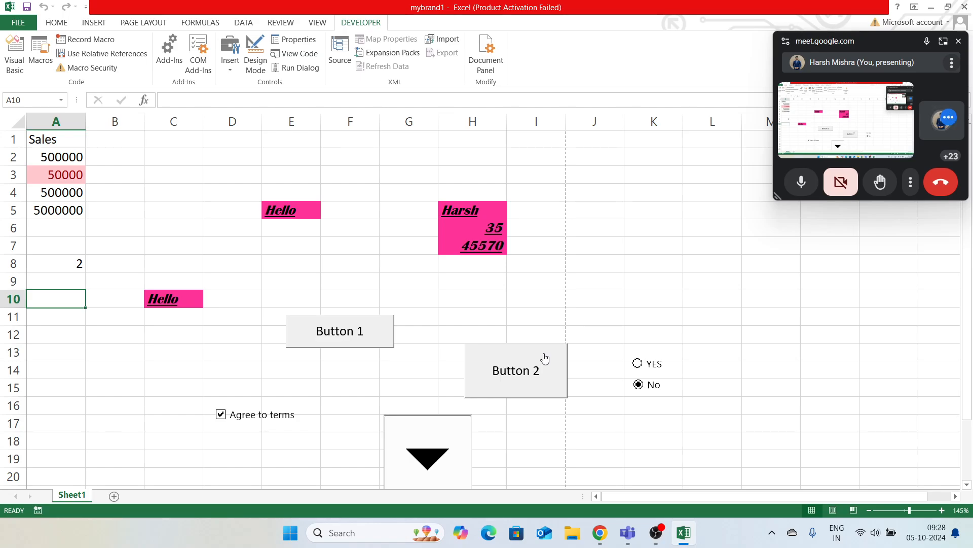
Switch to the Canva presentation and read the instructions for adding a list box on page 10.
key("alt+Tab")
scroll(481, 337, "down", 2)
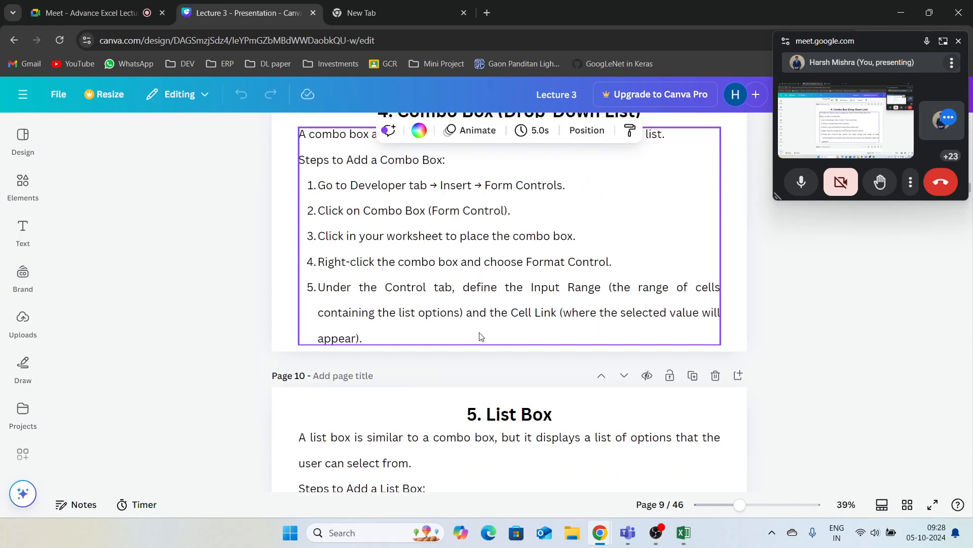
scroll(482, 337, "down", 5)
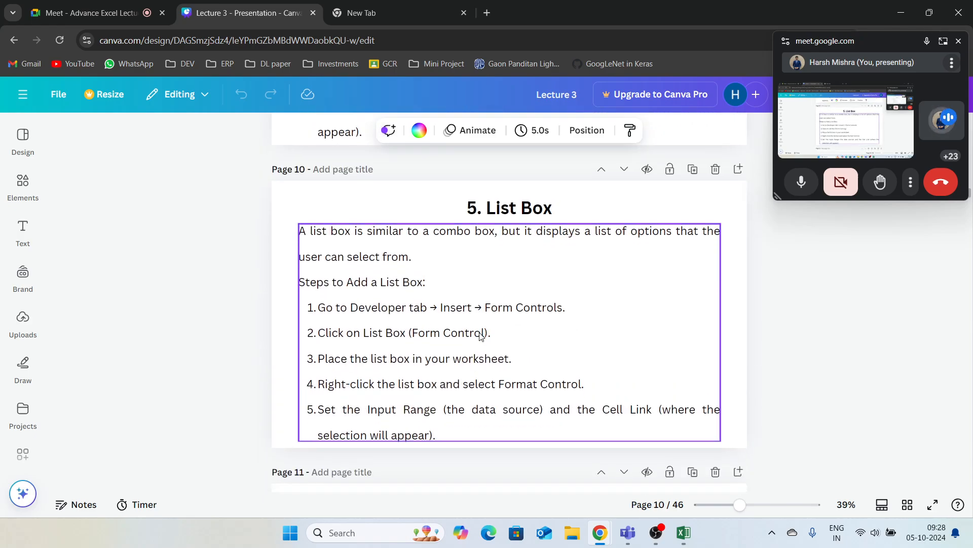
scroll(480, 335, "down", 2)
scroll(480, 336, "up", 2)
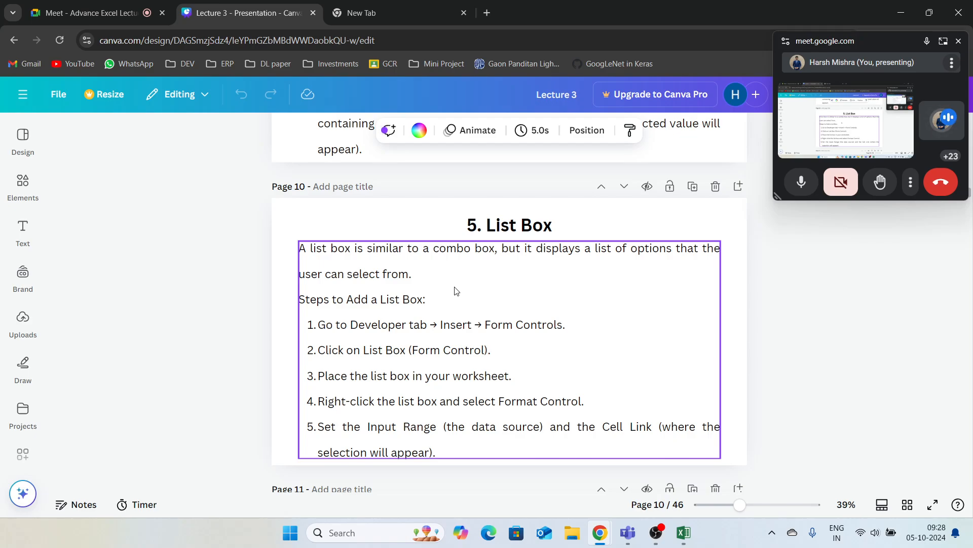
scroll(455, 291, "down", 1)
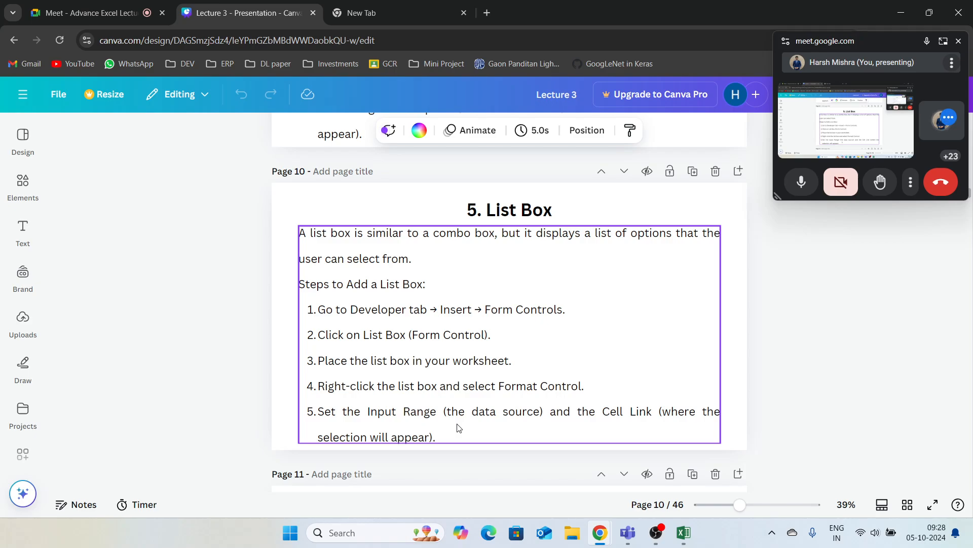
Return to Excel and draw a list box form control covering about J4 to K9.
key("alt+Tab")
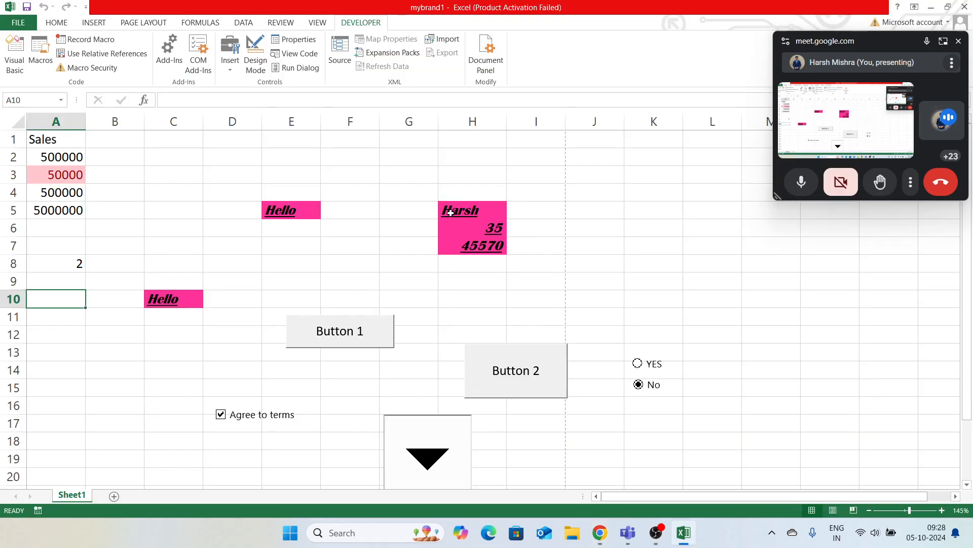
left_click(229, 65)
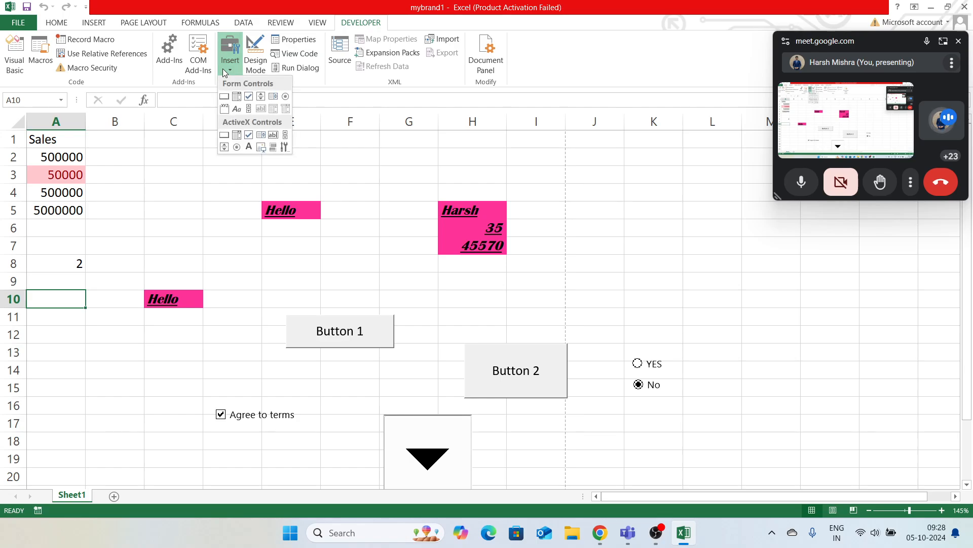
left_click(276, 97)
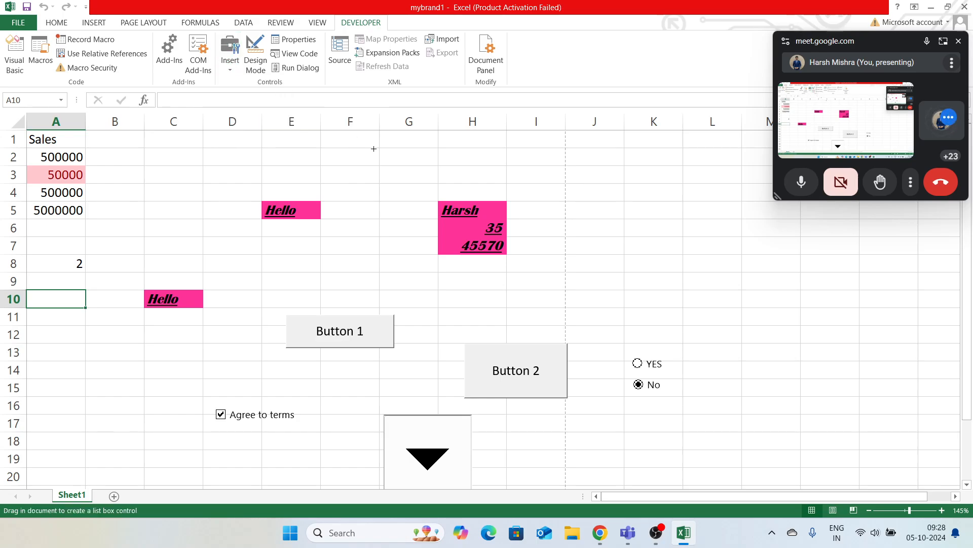
left_click_drag(587, 193, 677, 282)
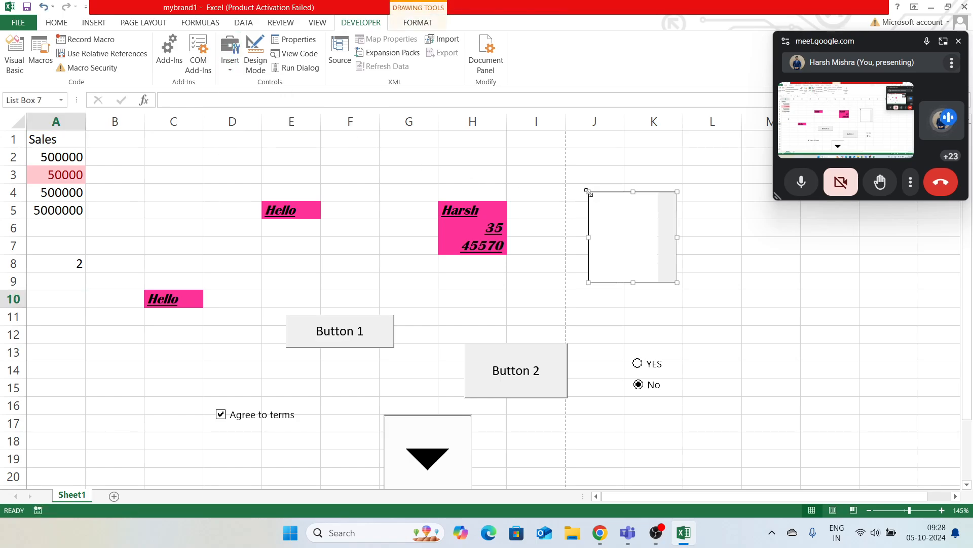
Format the list box with input range A2:A5, cell link A15, Multi selection type and 3-D shading.
right_click(625, 236)
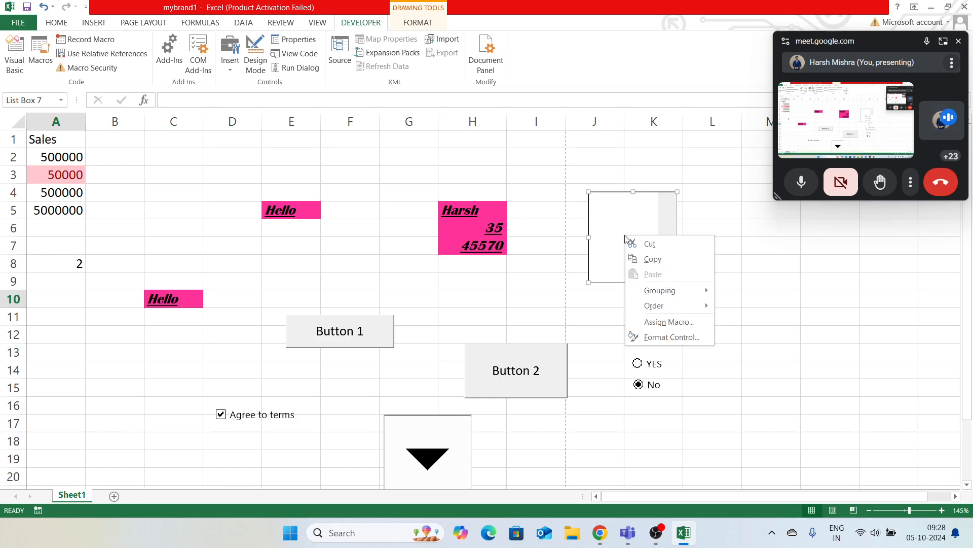
left_click(658, 337)
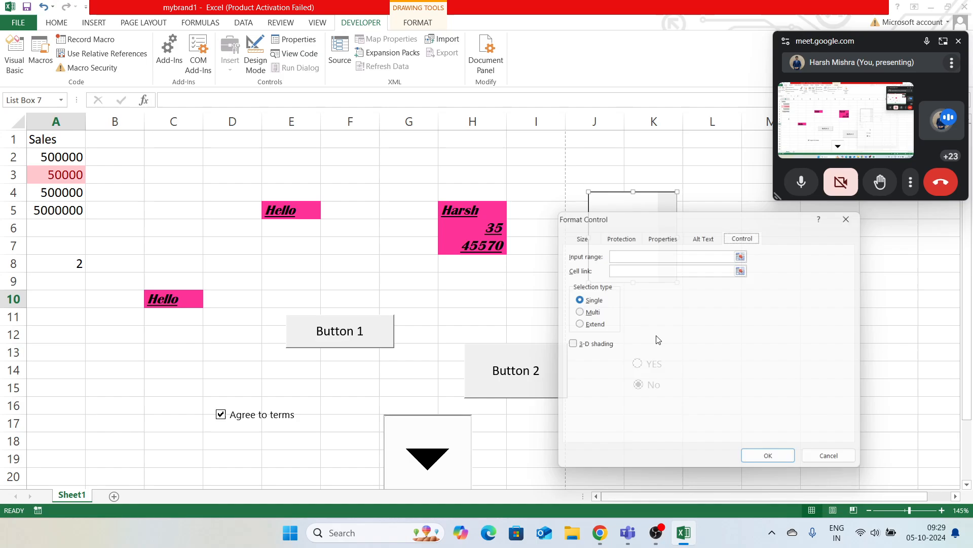
left_click(649, 253)
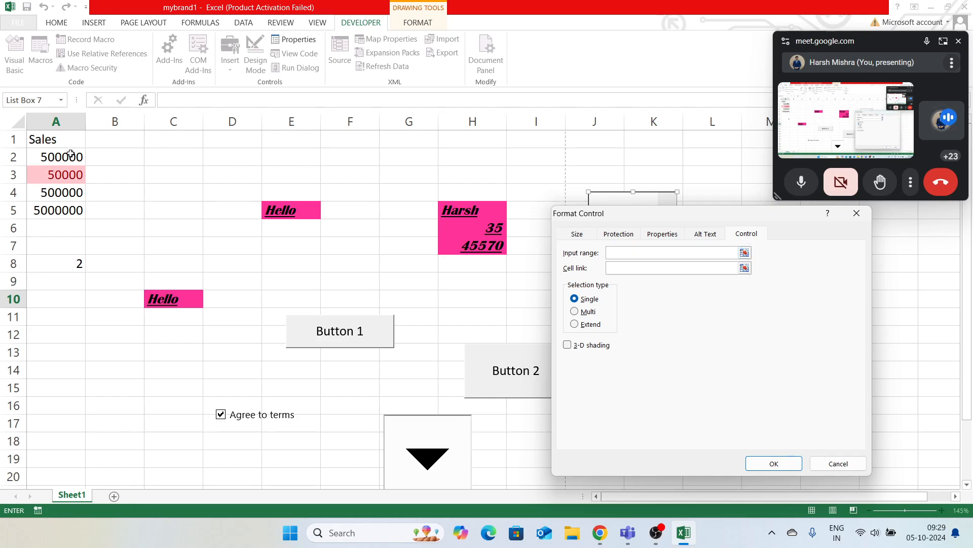
left_click_drag(76, 157, 75, 214)
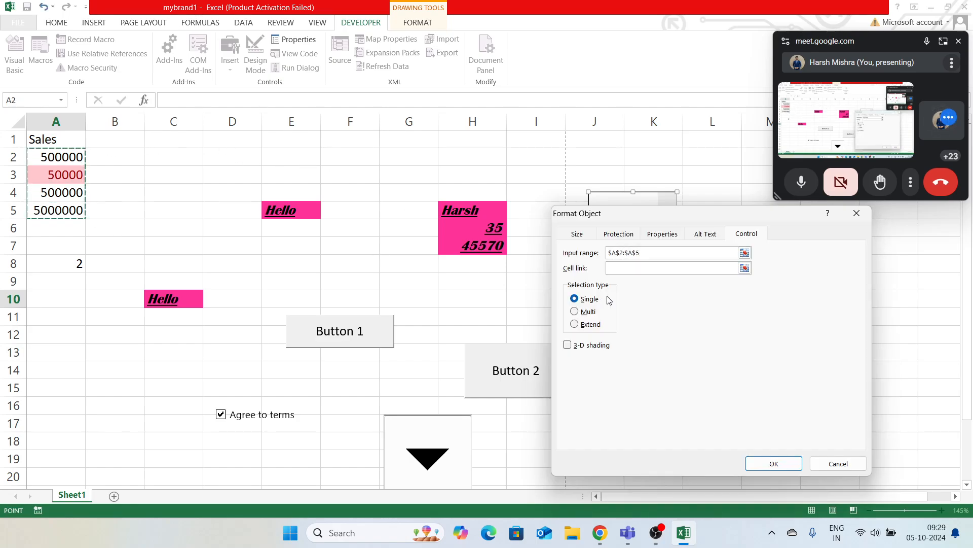
left_click(621, 270)
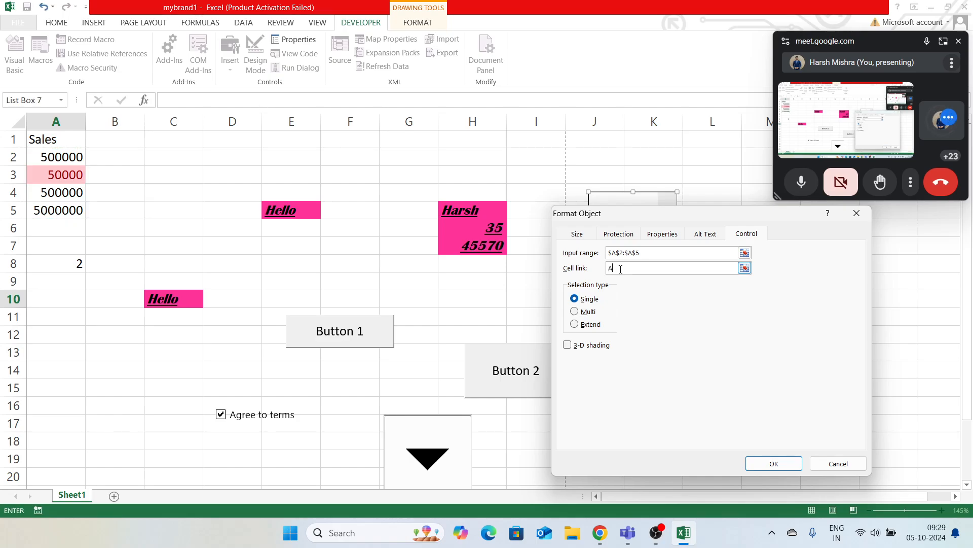
type("A15")
left_click(575, 312)
left_click(579, 345)
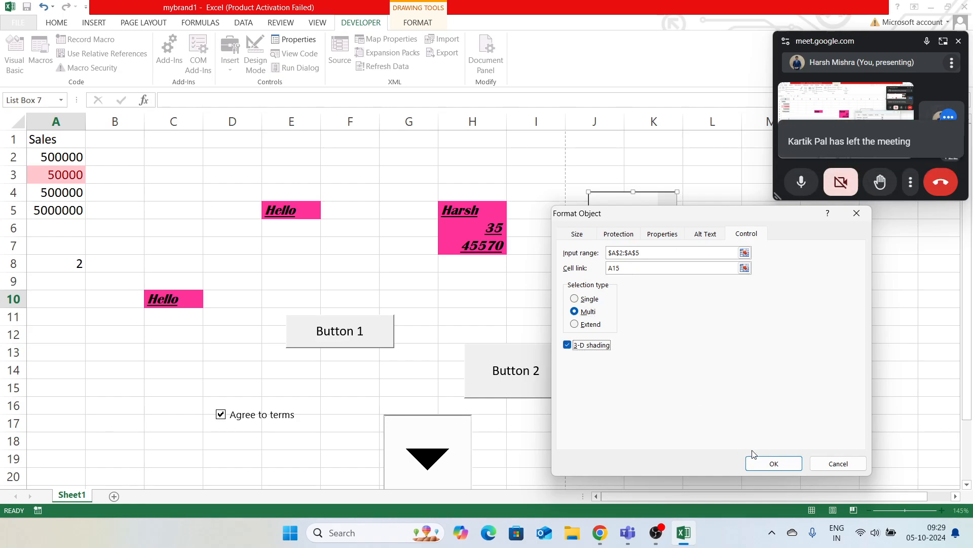
left_click(765, 462)
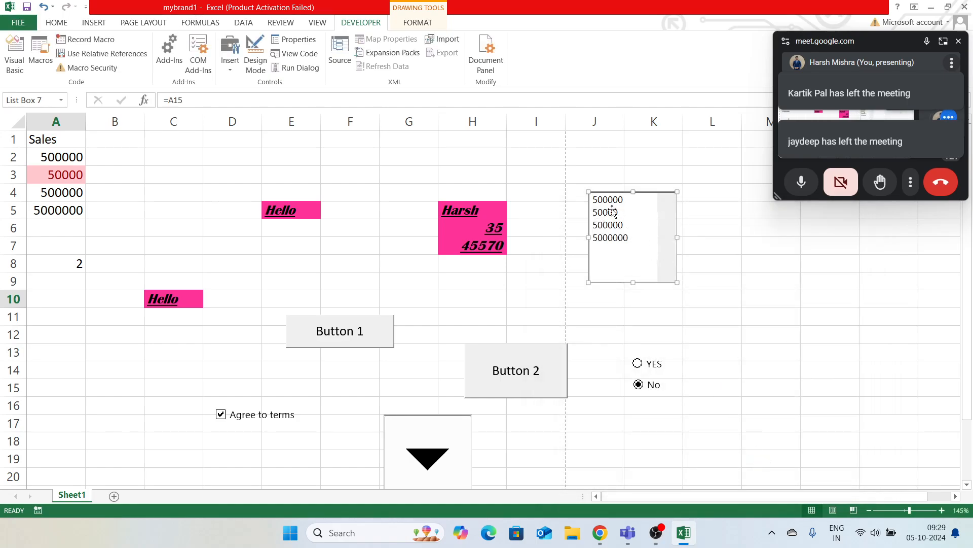
Deselect the list box and test multiple selection by selecting all four of its entries in order.
left_click(733, 302)
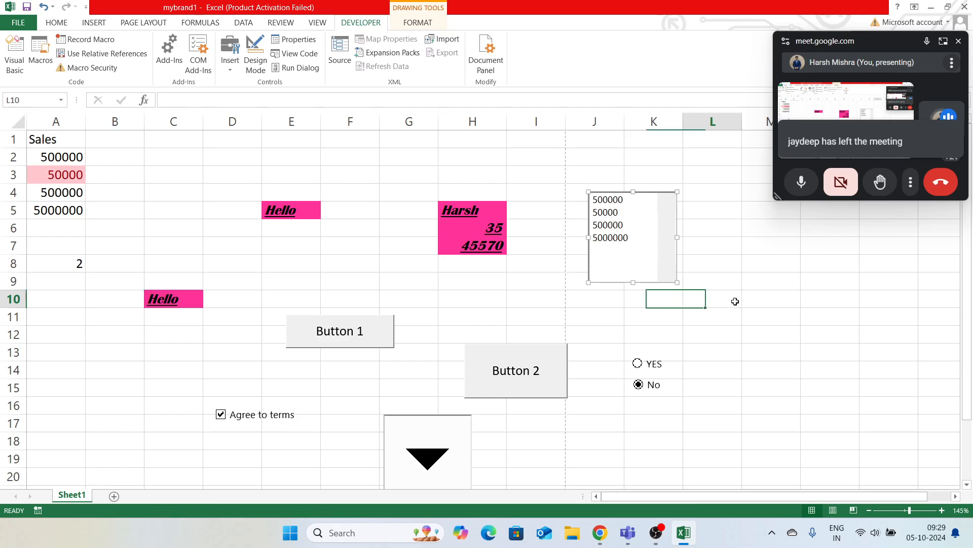
left_click(599, 200)
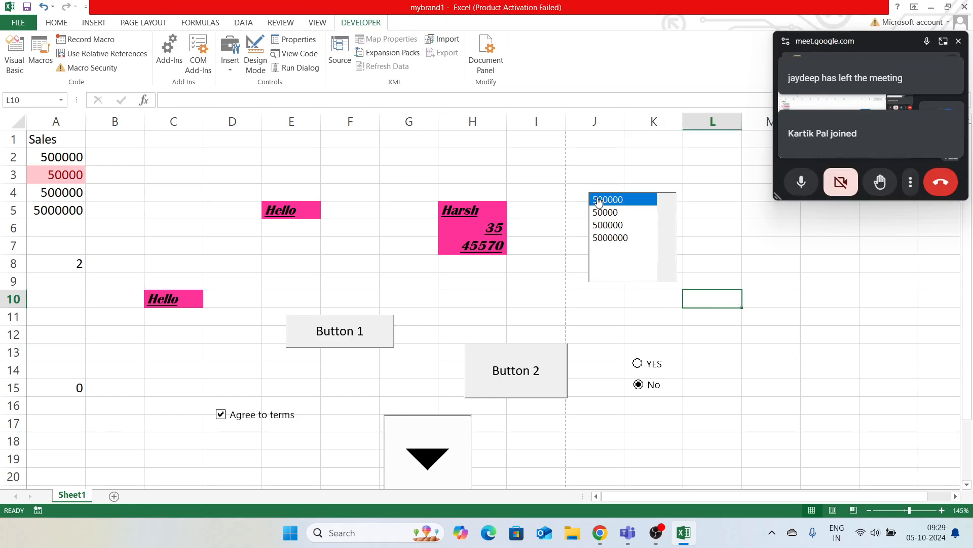
left_click(600, 213)
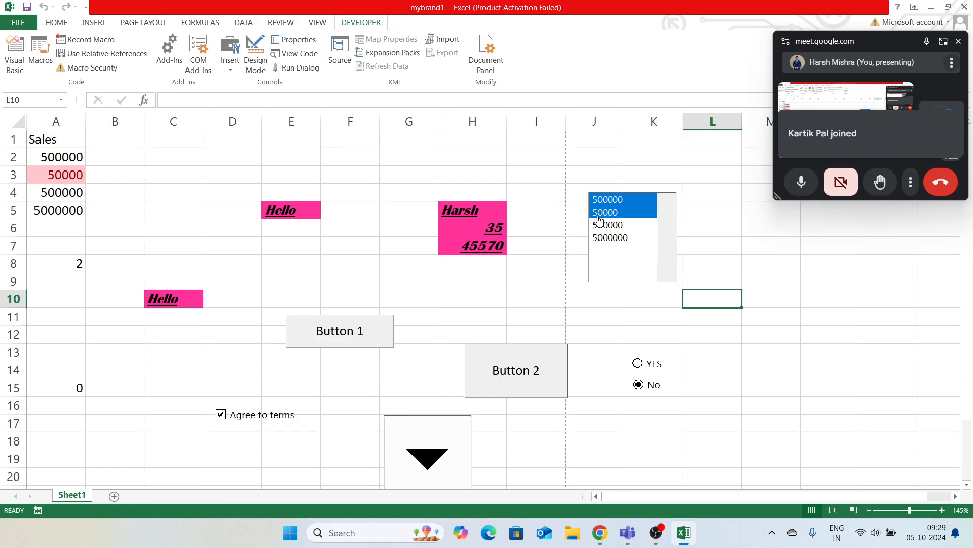
left_click(601, 225)
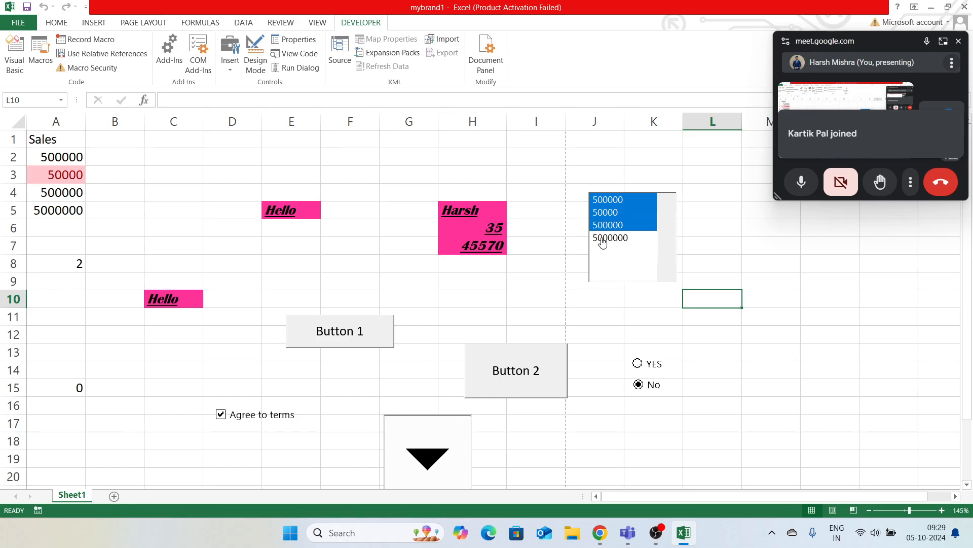
left_click(603, 239)
Clear the list box entries from the last one up, toggling the first and third entries on and off.
left_click(602, 242)
left_click(605, 225)
left_click(604, 213)
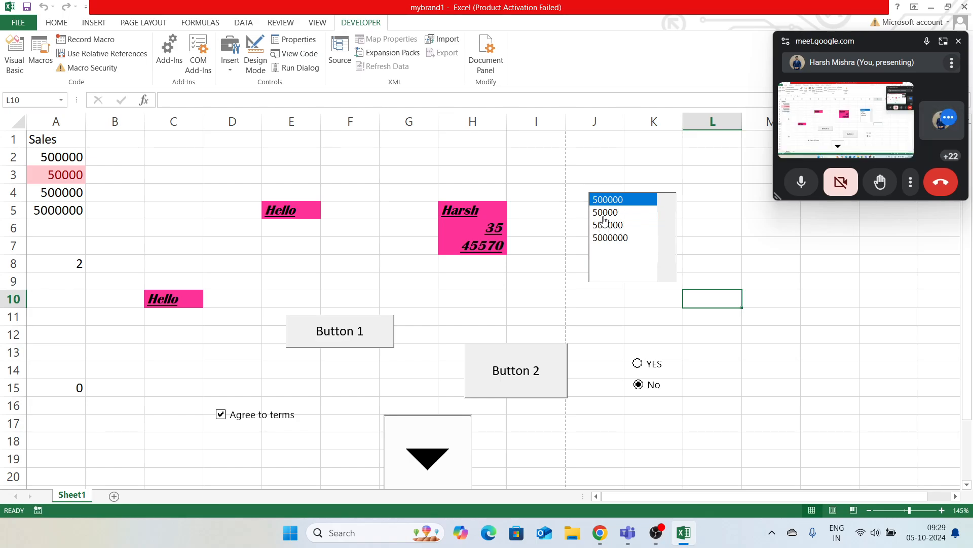
left_click(606, 205)
left_click(607, 202)
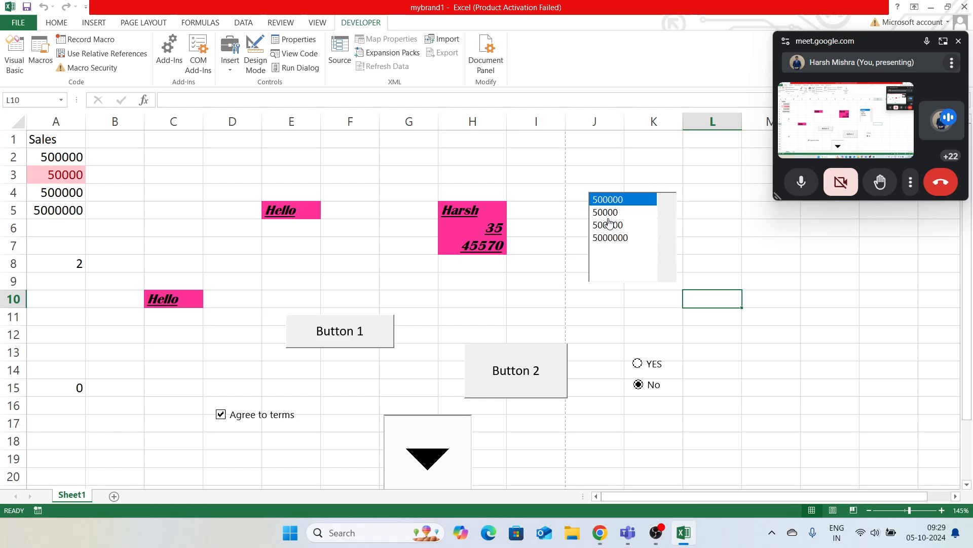
left_click(610, 226)
left_click(609, 226)
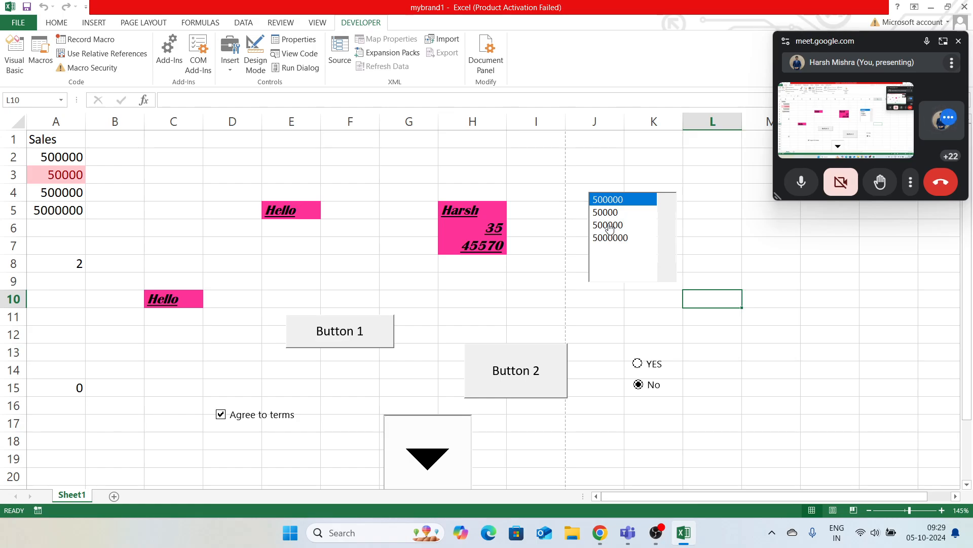
left_click(612, 202)
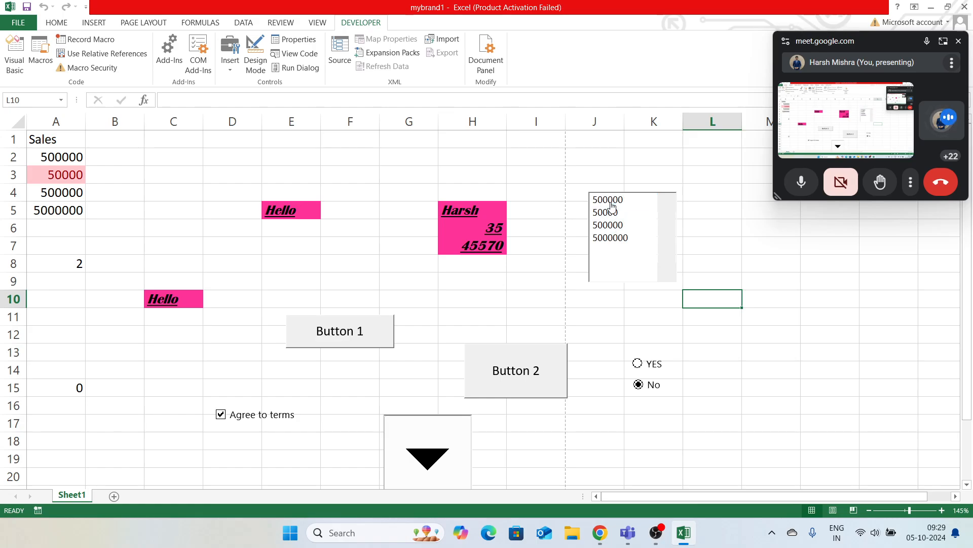
Test the list box by selecting 5000000 and the third entry, 500000, and clear the selection again.
left_click(612, 238)
left_click(613, 227)
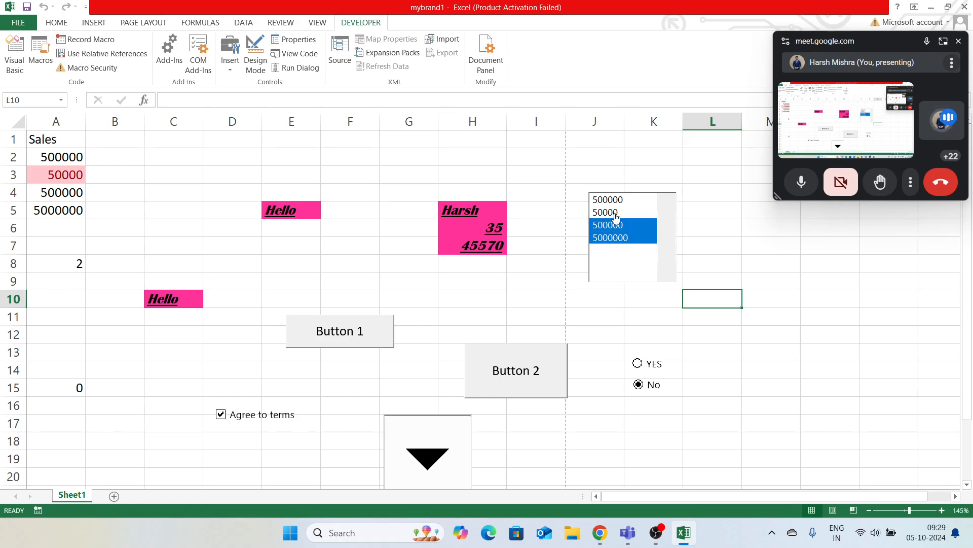
left_click(615, 214)
left_click(617, 215)
left_click(615, 226)
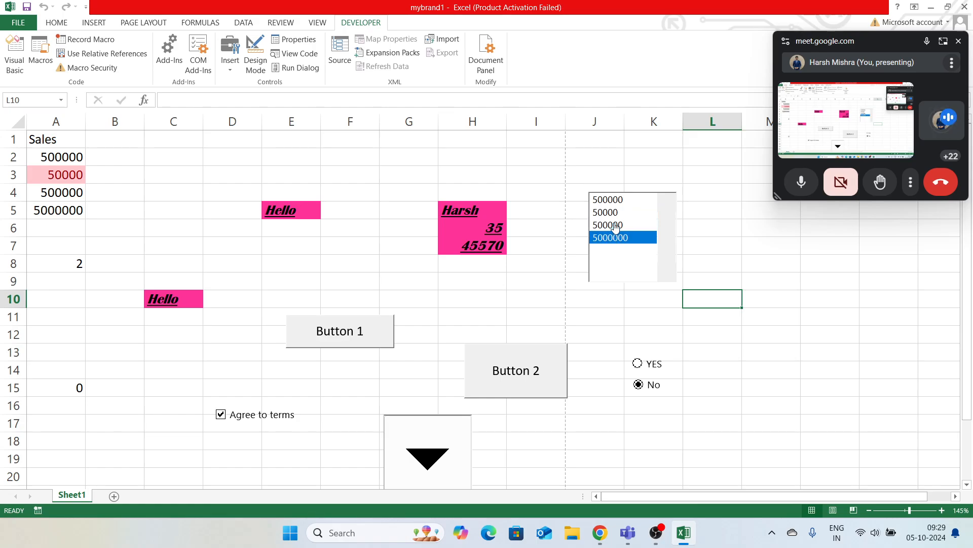
left_click(615, 237)
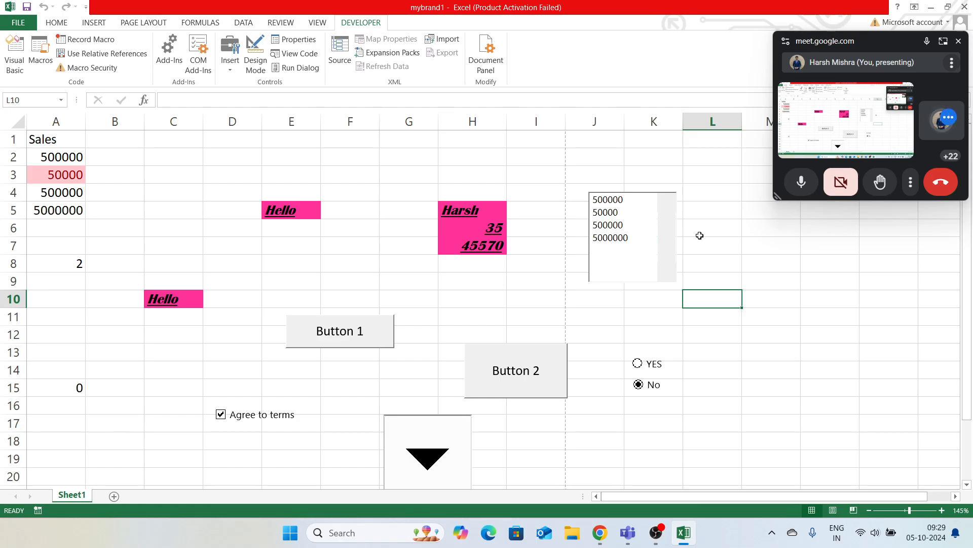
Switch to the Canva presentation and read the instructions for adding a spin button on page 11.
key("alt+Tab")
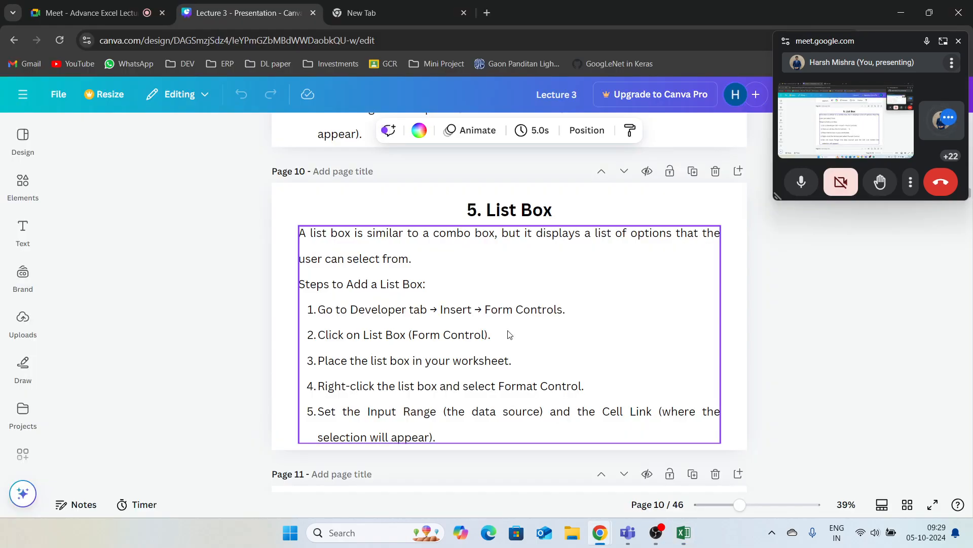
scroll(510, 334, "down", 5)
scroll(509, 334, "down", 2)
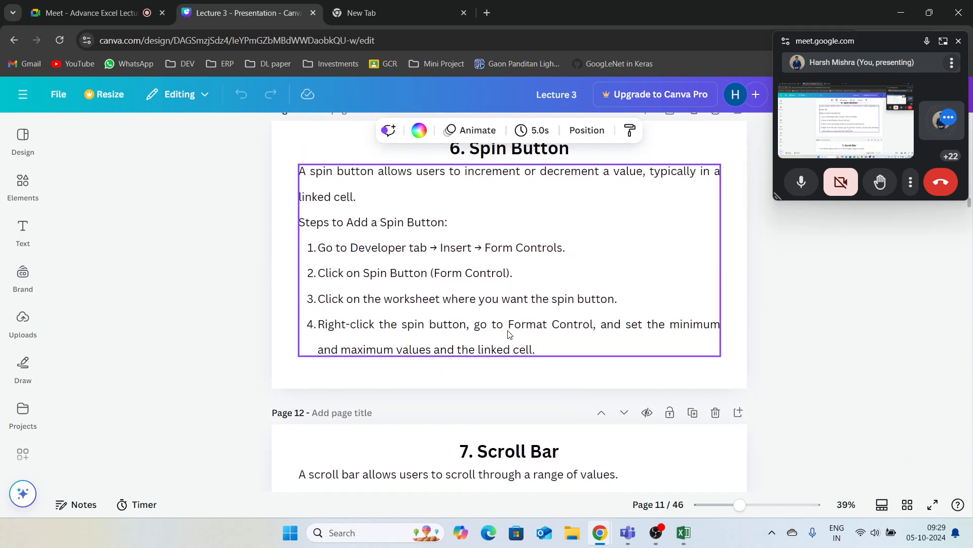
scroll(509, 334, "up", 1)
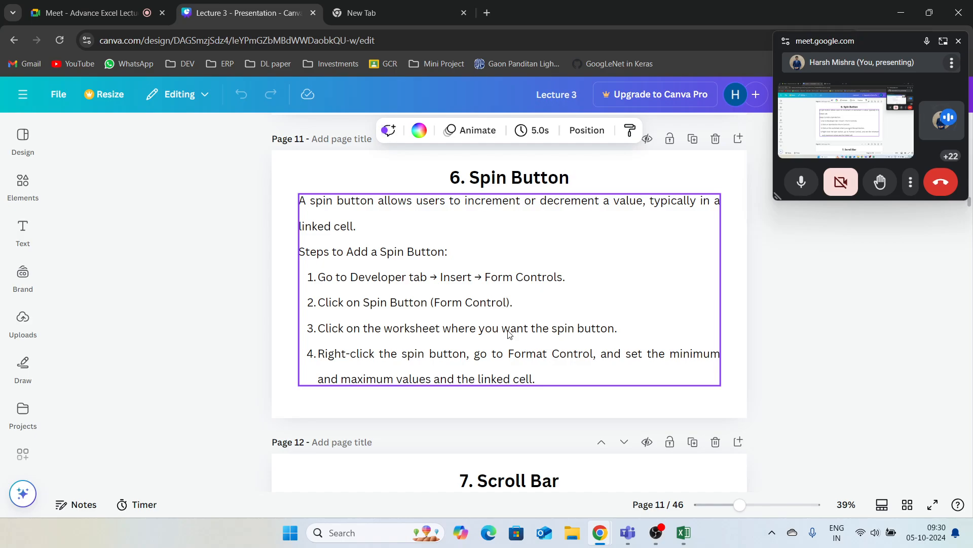
Switch to Excel and draw a spin button form control around column N, spanning about rows 12 to 17.
key("alt+Tab")
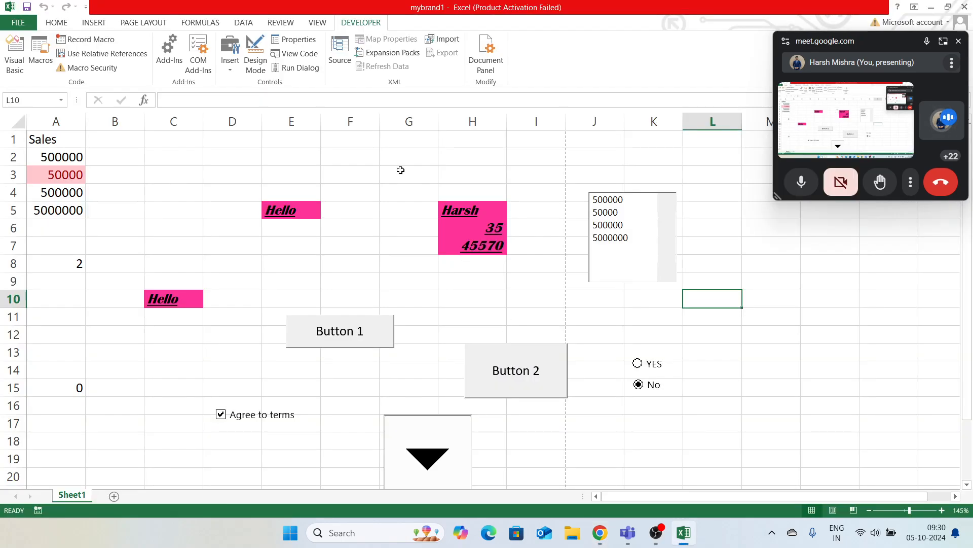
left_click(230, 67)
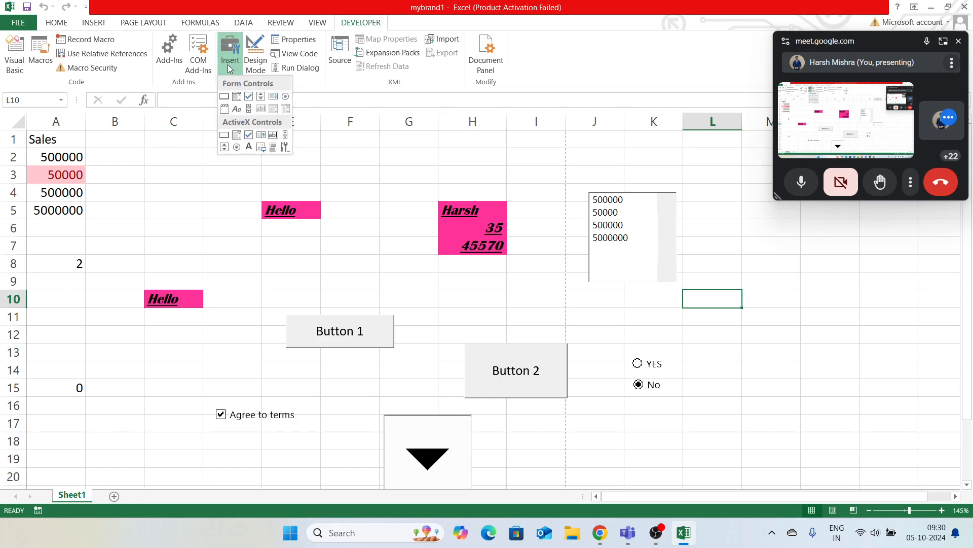
left_click(260, 97)
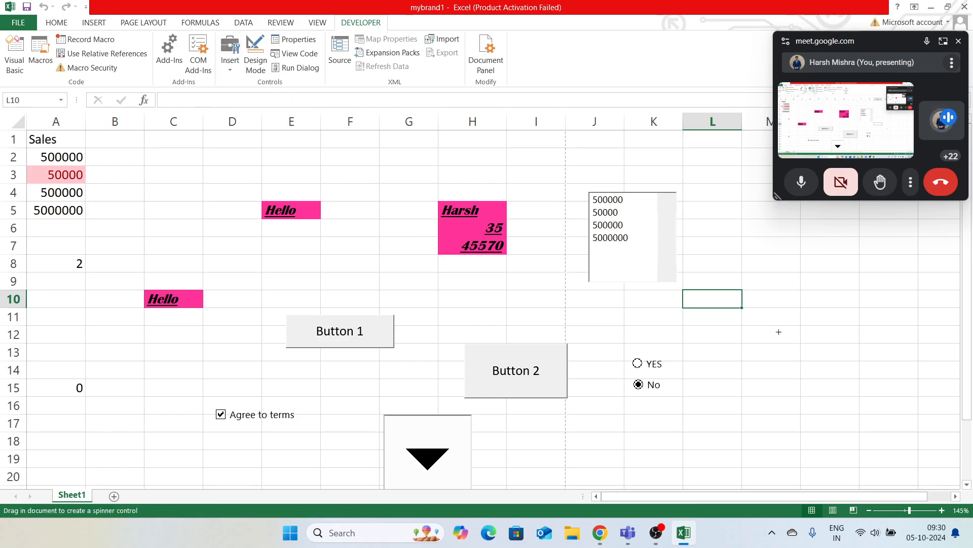
left_click_drag(779, 332, 867, 421)
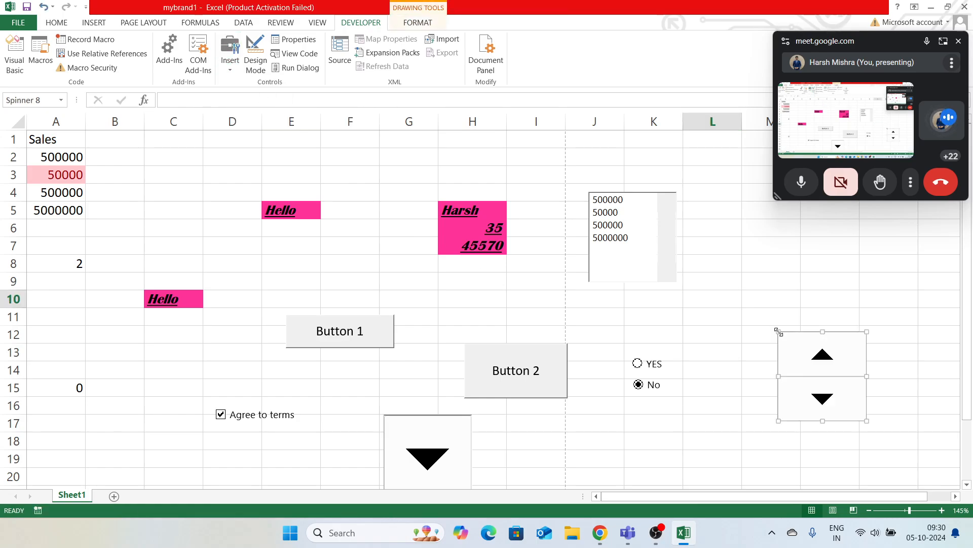
Link the new spin button to cell A14 in its Format Control settings.
right_click(834, 365)
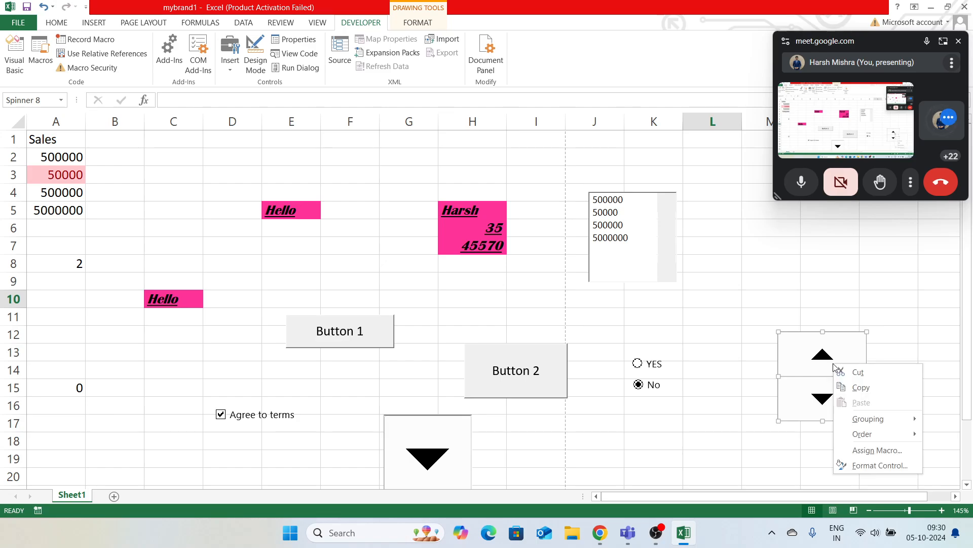
left_click(892, 468)
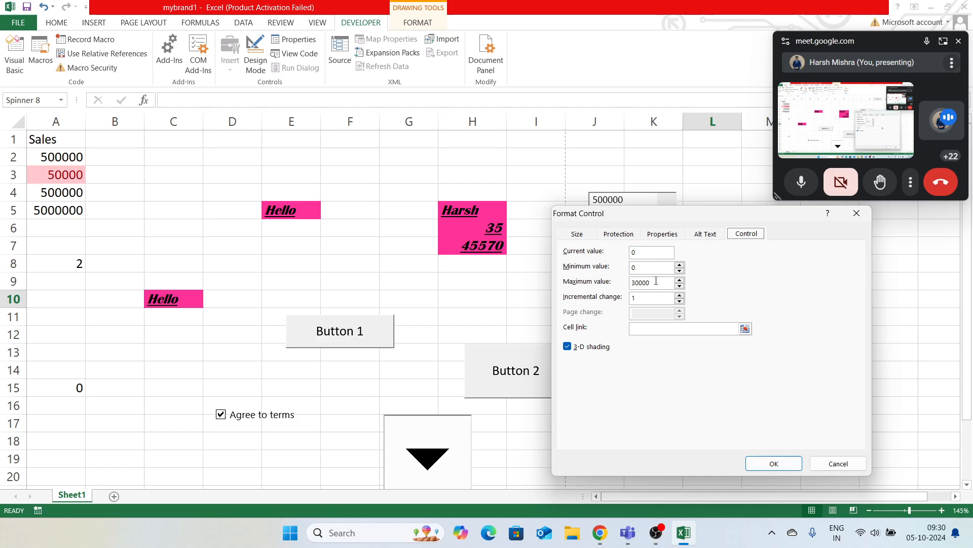
left_click(653, 329)
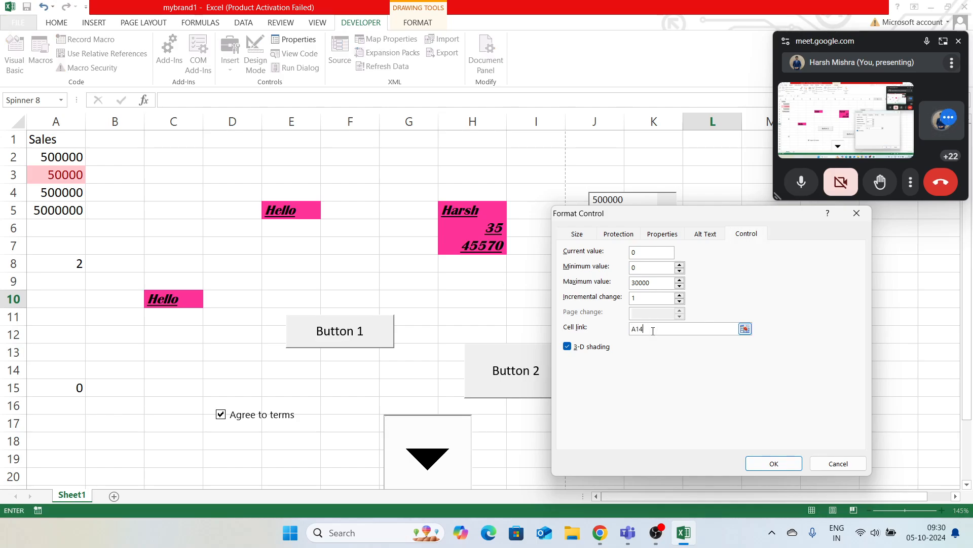
left_click(764, 463)
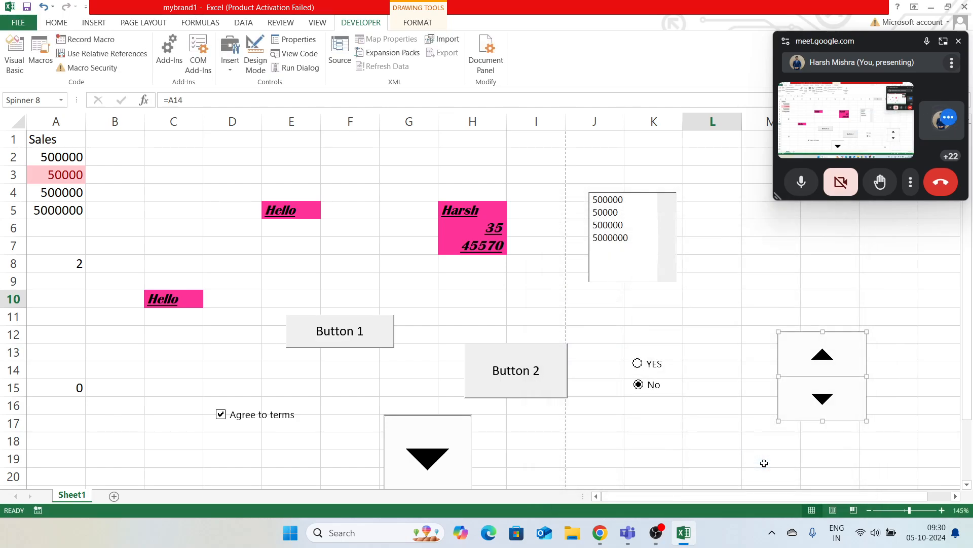
Enter 20 in cell A14 as the spin button's starting value and reselect the cell.
left_click(66, 366)
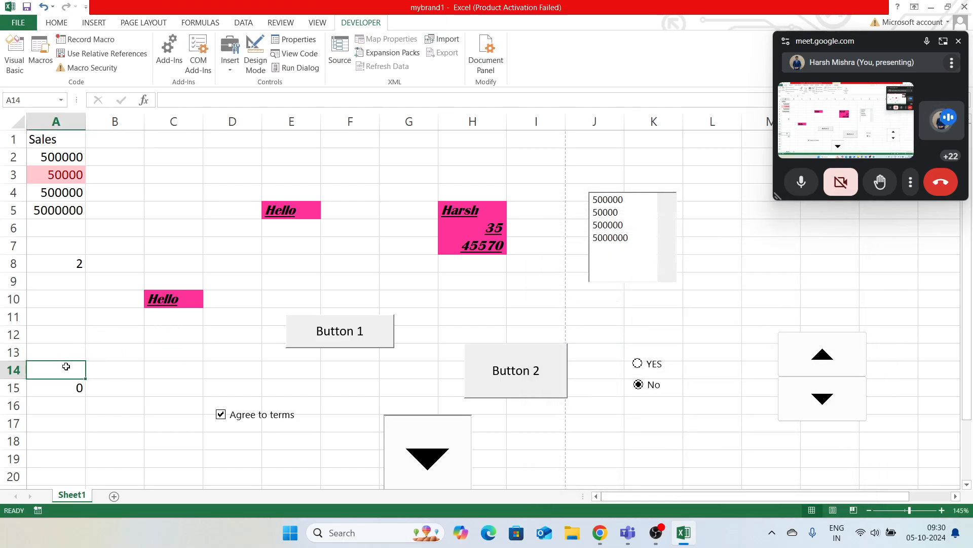
type("20")
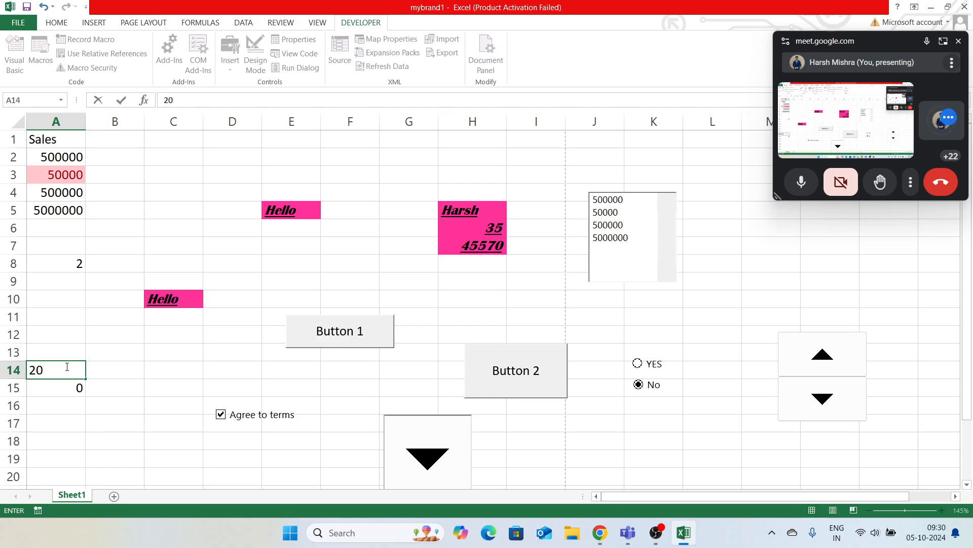
key("Return")
left_click(66, 372)
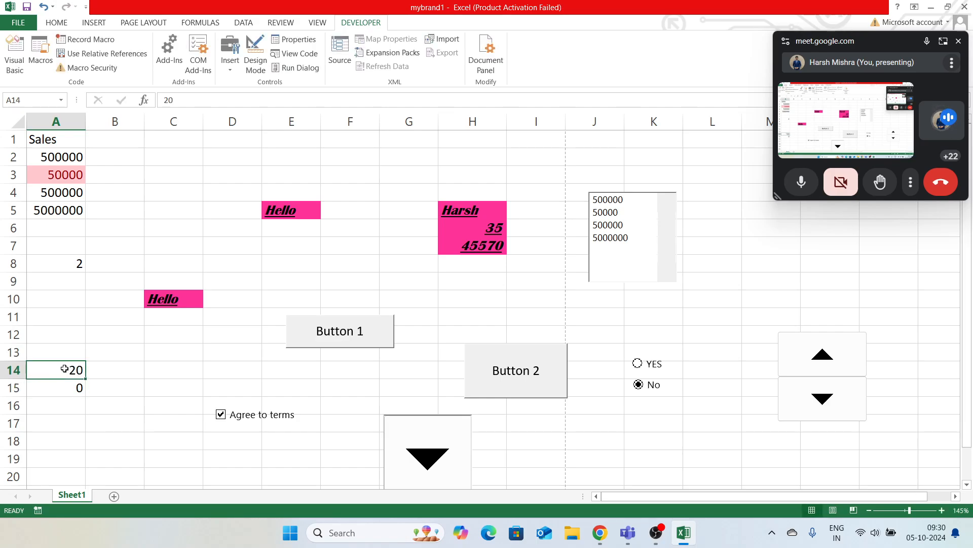
Test the spin button's increment by raising the value in A14 to 48.
left_click(825, 354)
left_click(827, 353)
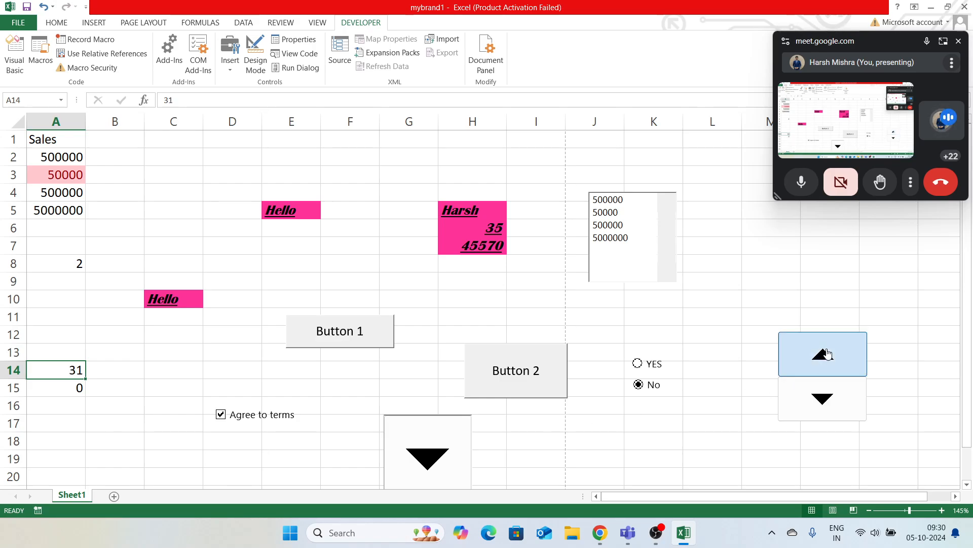
left_click(827, 354)
left_click(828, 354)
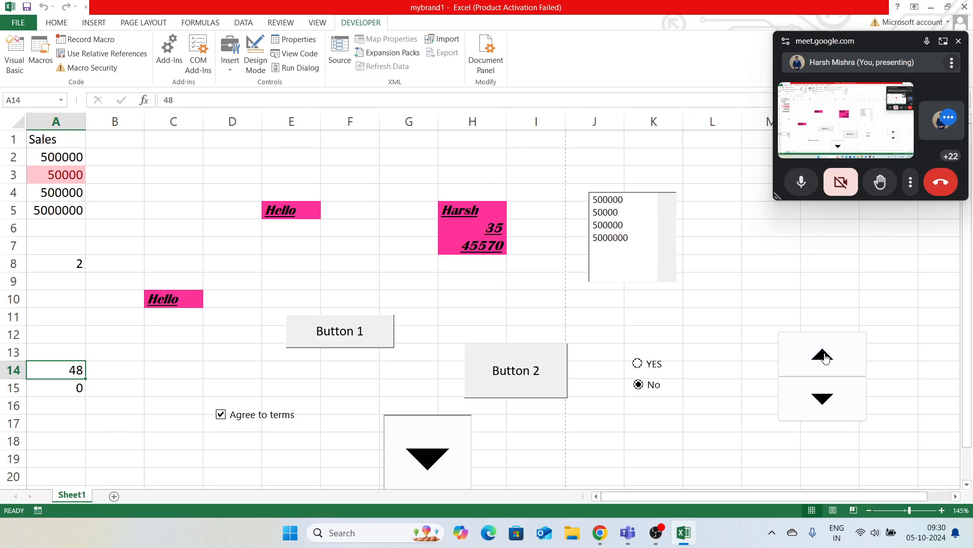
Test the spin button's decrement by lowering A14 to 0 and trying to go below it.
left_click(818, 399)
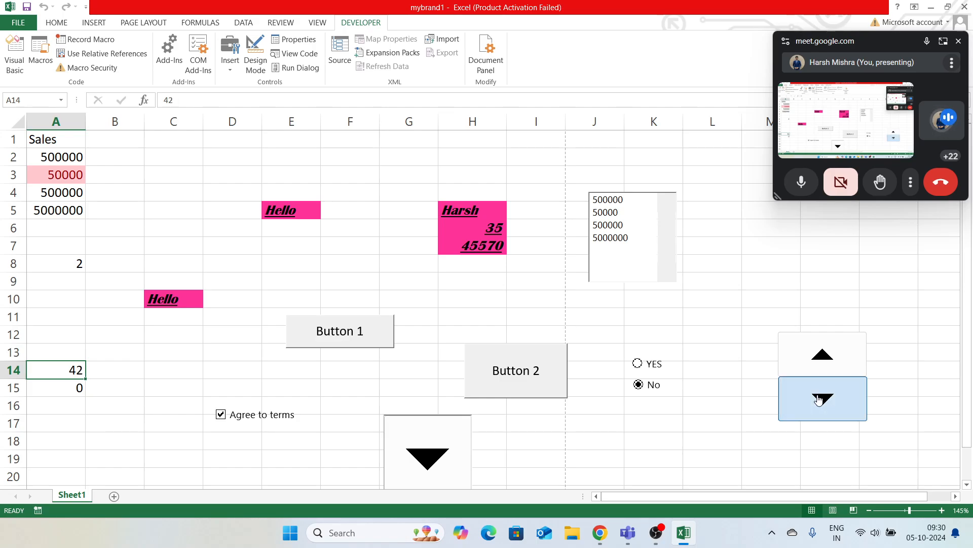
left_click(819, 399)
left_click(819, 399)
left_click(818, 399)
left_click(819, 399)
left_click(818, 399)
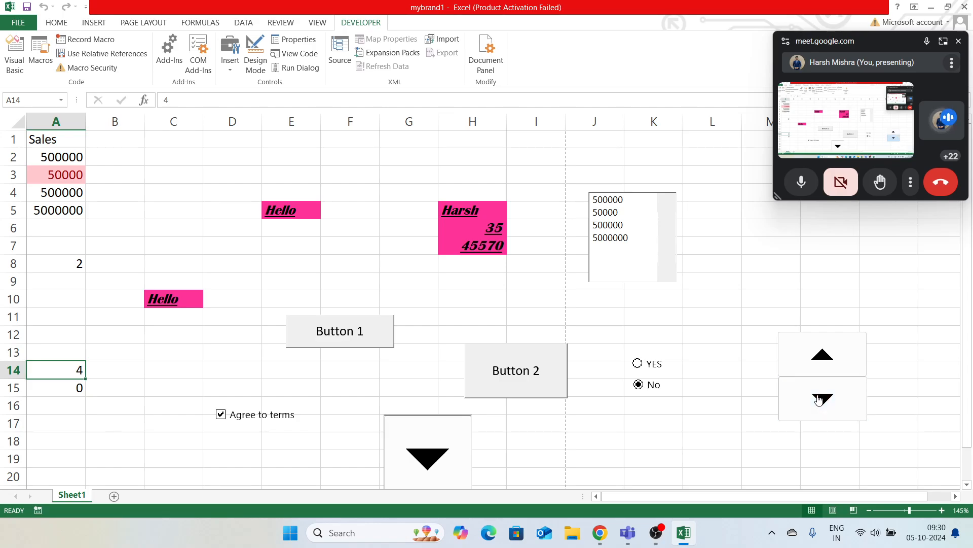
left_click(818, 400)
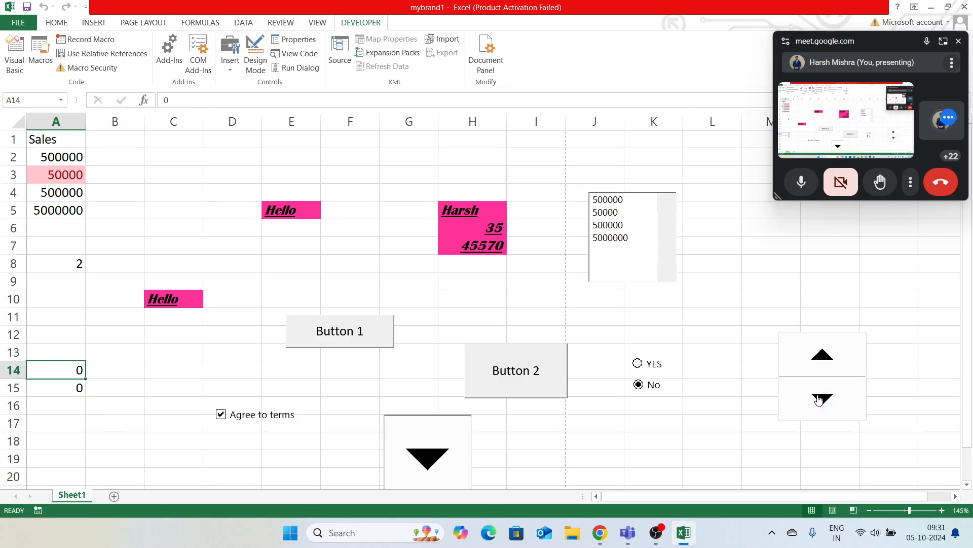
left_click(818, 400)
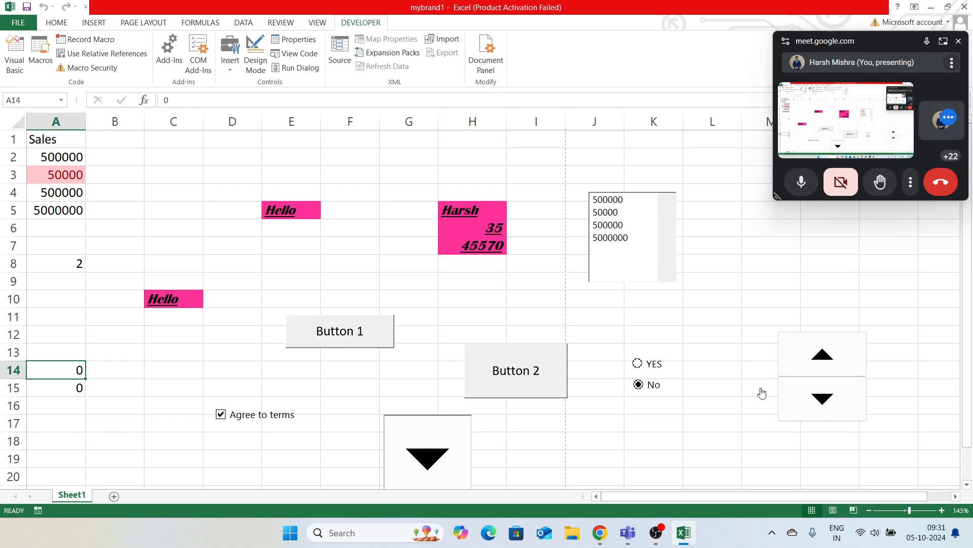
Replace the value in cell A14 with 29999.
double_click(50, 374)
key("BackSpace")
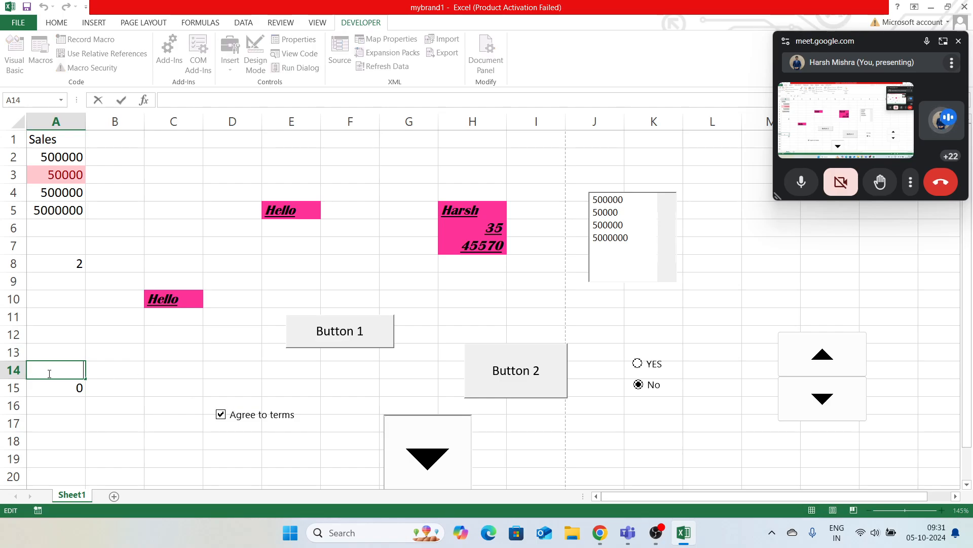
type("29")
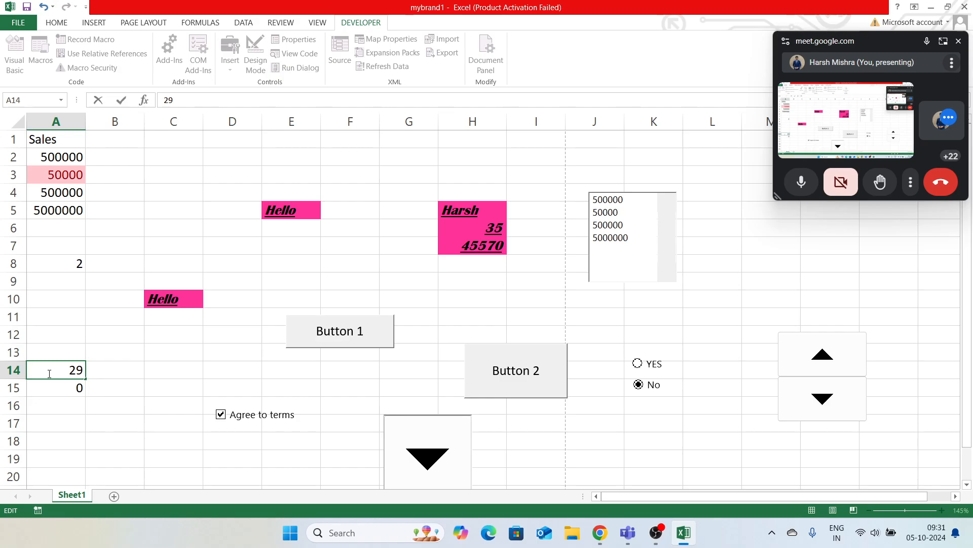
type("999")
key("Return")
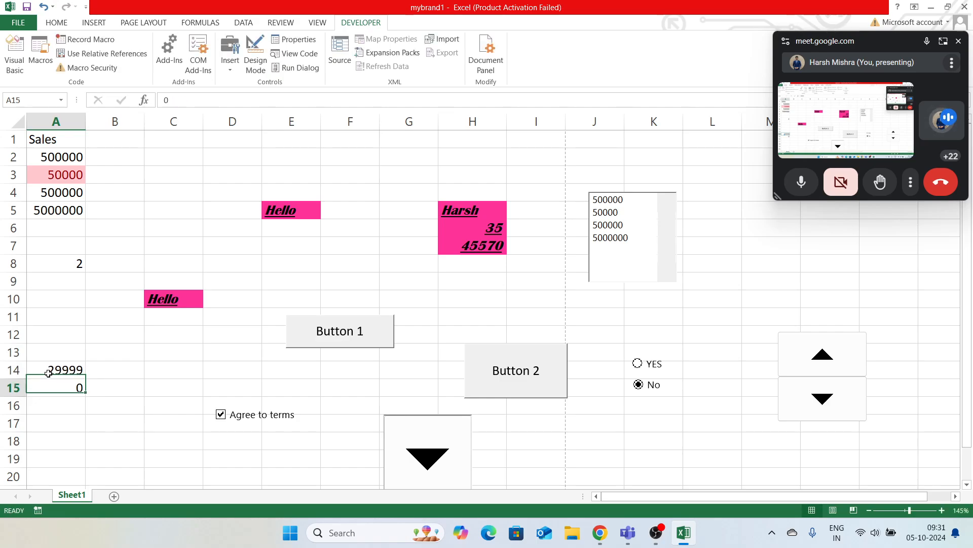
Increment A14 to 30000 with the spin button and try to raise it beyond that maximum.
left_click(808, 364)
left_click(807, 364)
left_click(807, 364)
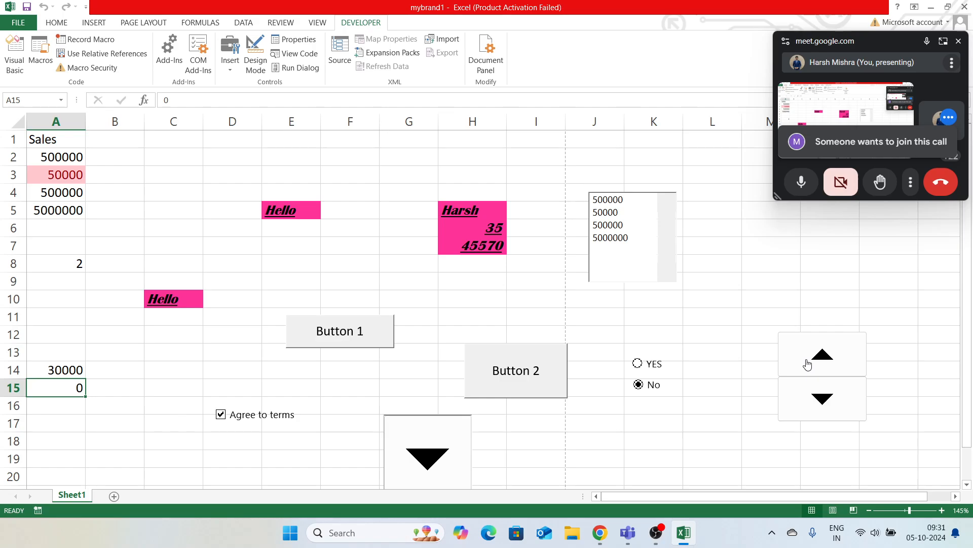
Switch to the Google Meet call in the browser and admit the waiting participant.
key("alt+Tab")
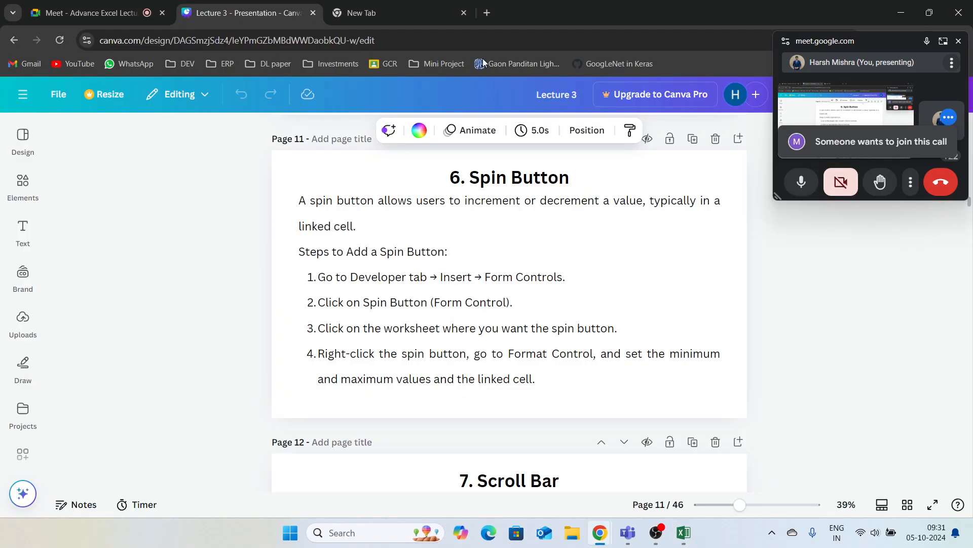
left_click(92, 13)
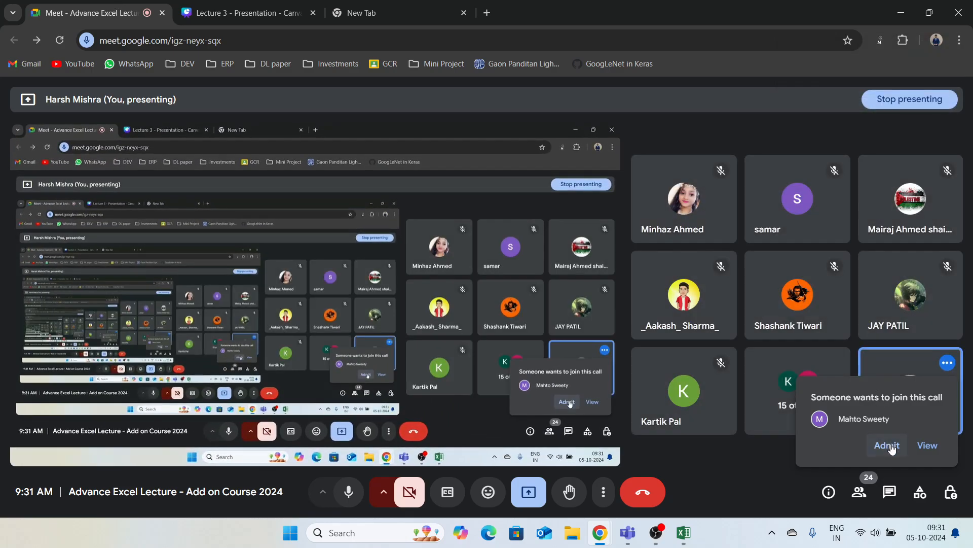
left_click(887, 445)
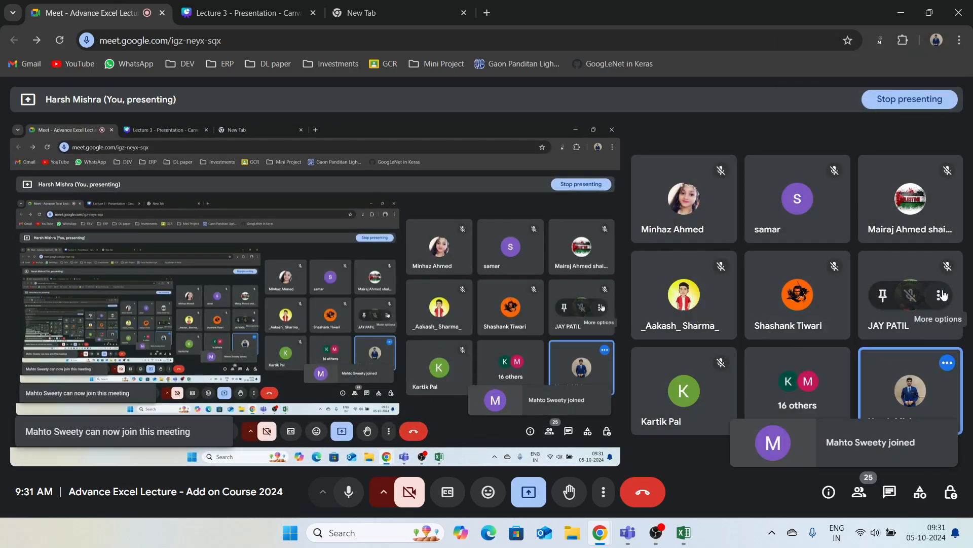
Switch to the Canva presentation and read the instructions for adding a scroll bar on page 12.
key("alt+Tab")
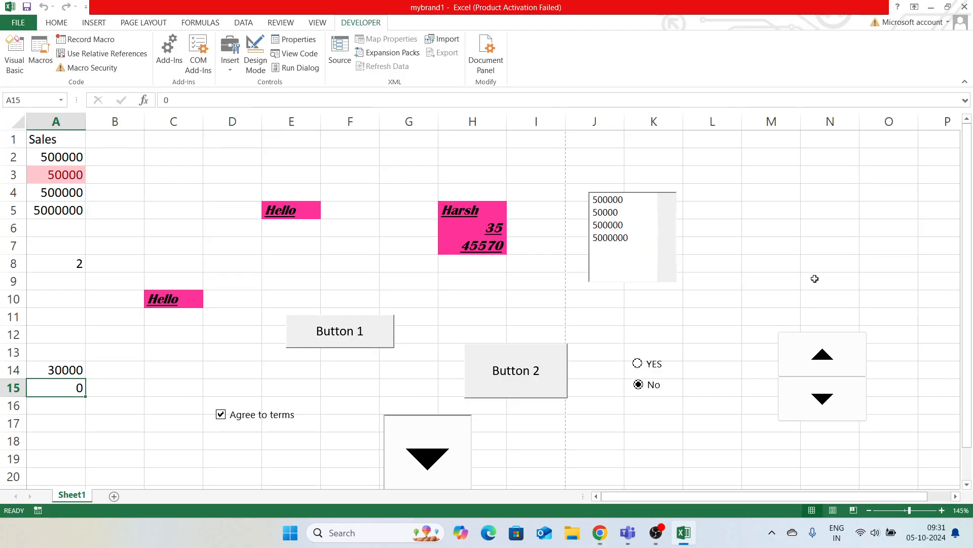
key("alt+Tab")
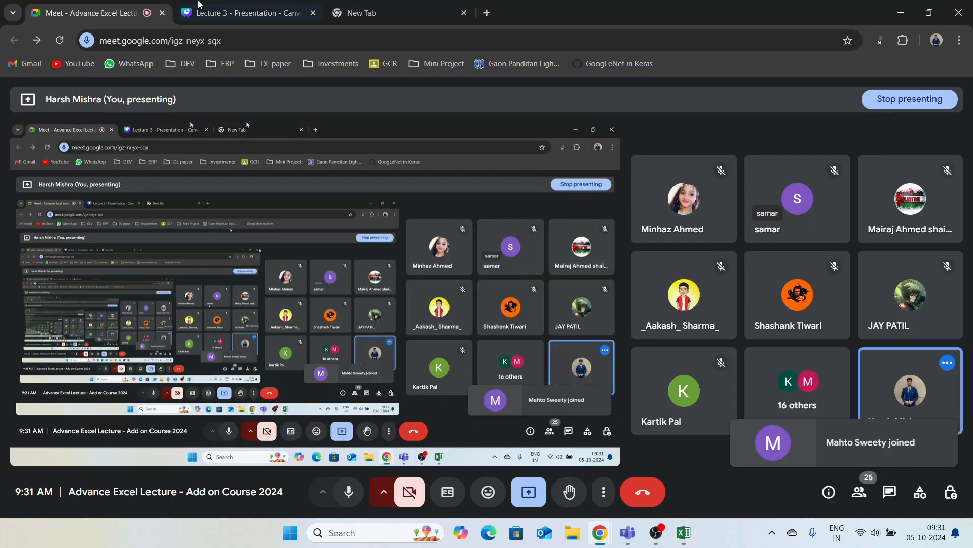
left_click(188, 6)
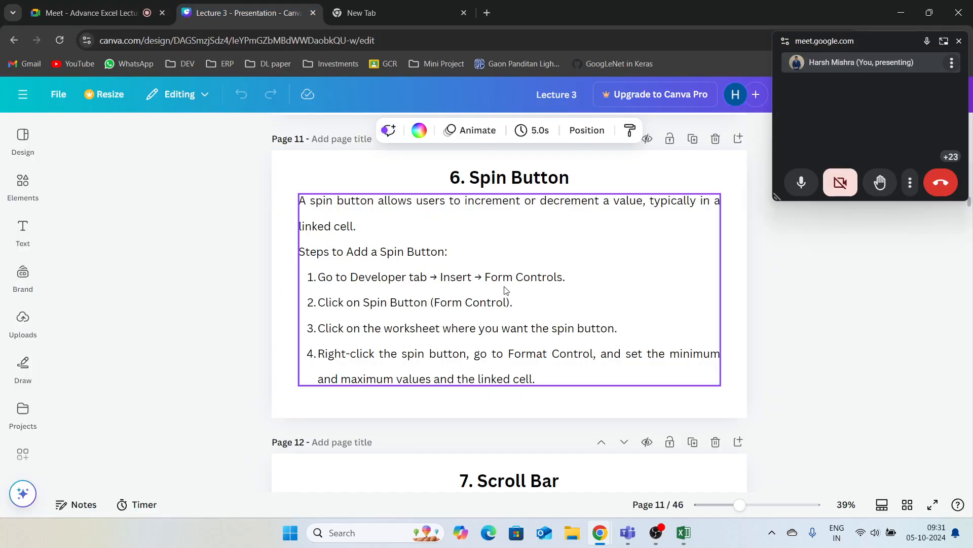
scroll(569, 338, "down", 4)
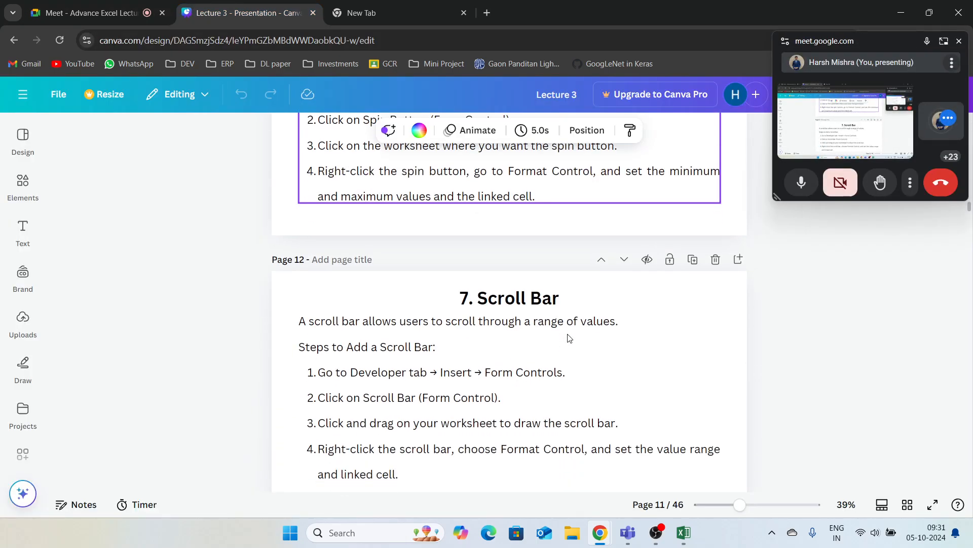
scroll(569, 338, "down", 1)
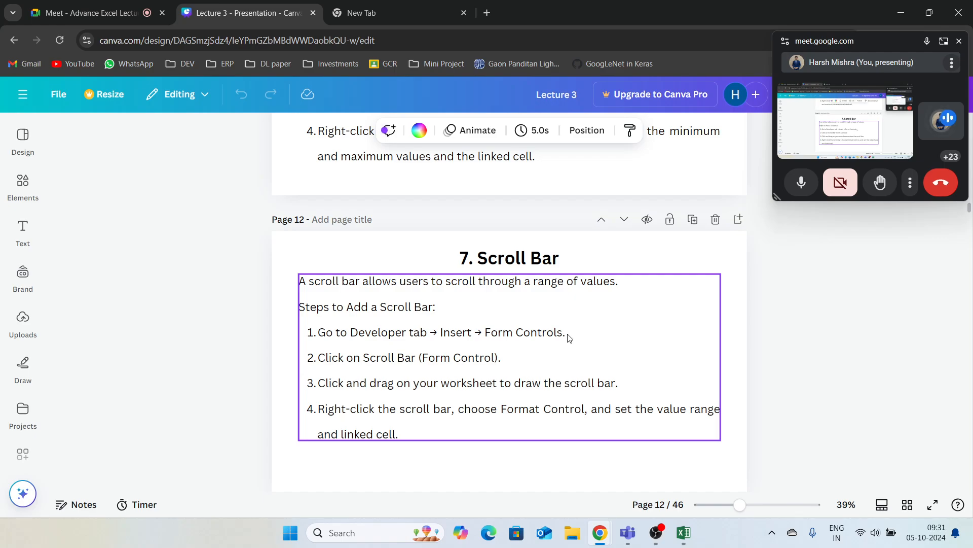
scroll(569, 337, "down", 1)
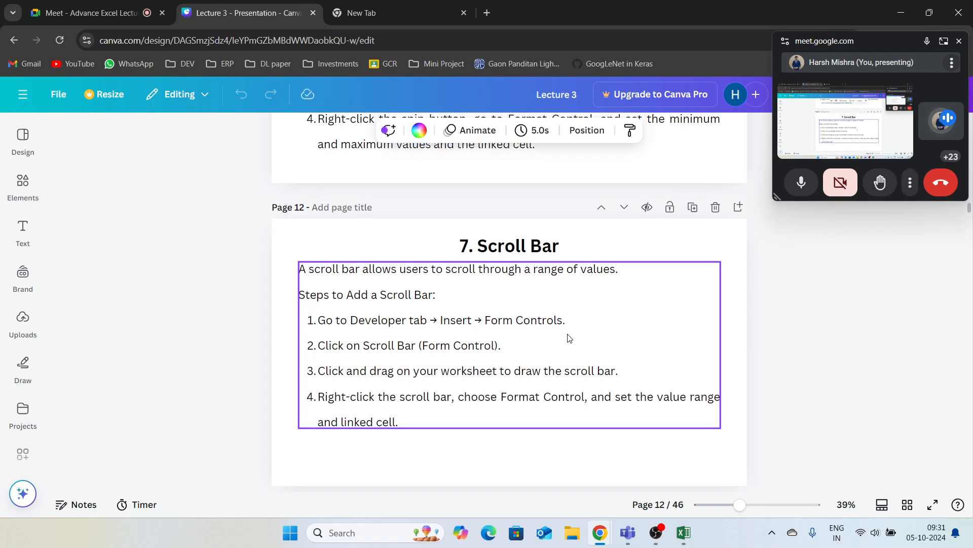
Switch to Excel, draw a scroll bar form control across rows 6 to 10 from column L, and widen it to about column P.
key("alt+Tab")
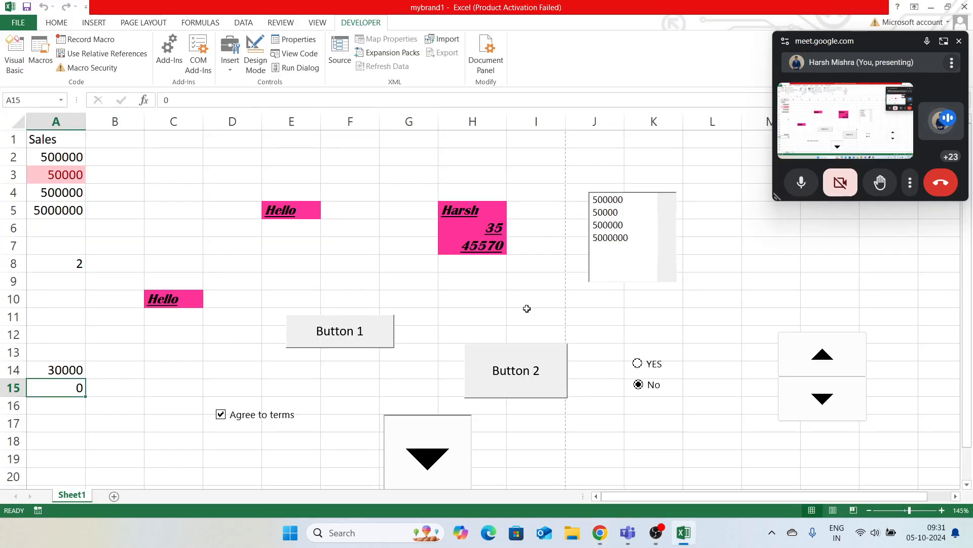
left_click(233, 68)
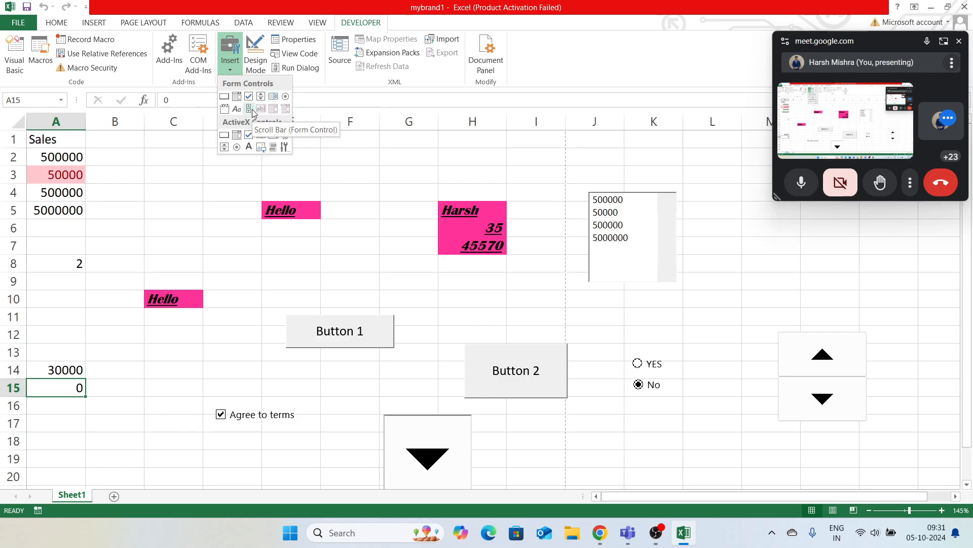
left_click(252, 112)
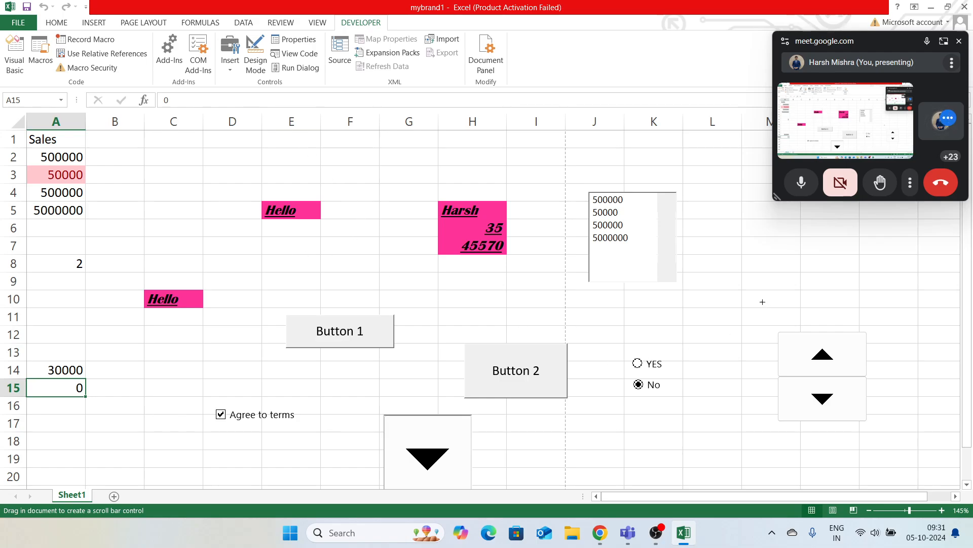
mouse_move(729, 218)
left_mouse_down()
mouse_move(818, 484)
mouse_move(771, 456)
mouse_move(786, 295)
left_mouse_up()
left_click_drag(785, 292, 786, 293)
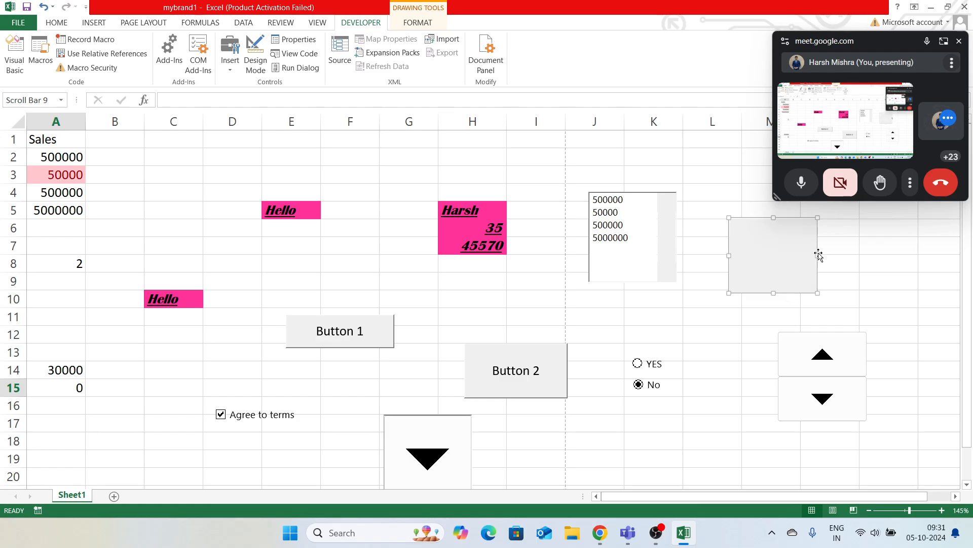
left_click_drag(818, 255, 928, 249)
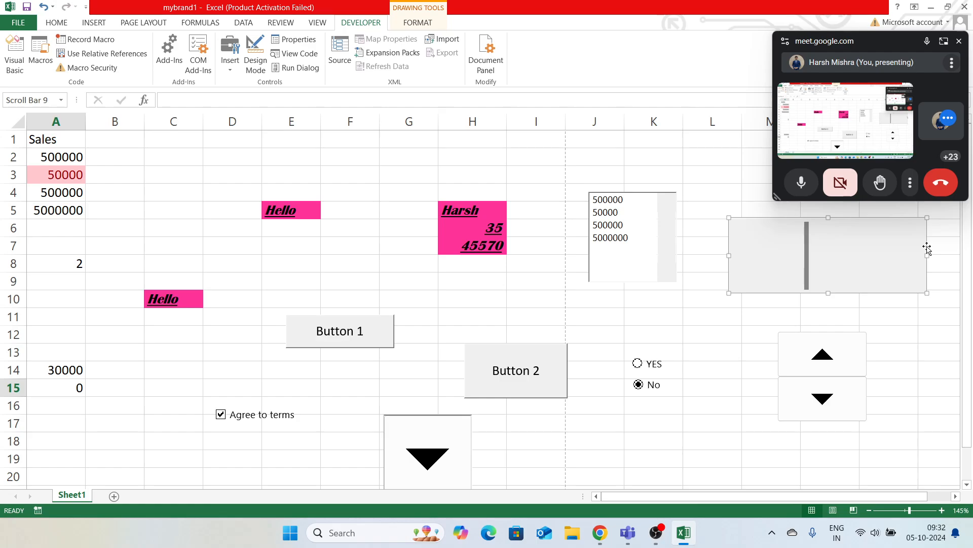
Bring up the commands available for the new scroll bar control.
right_click(774, 251)
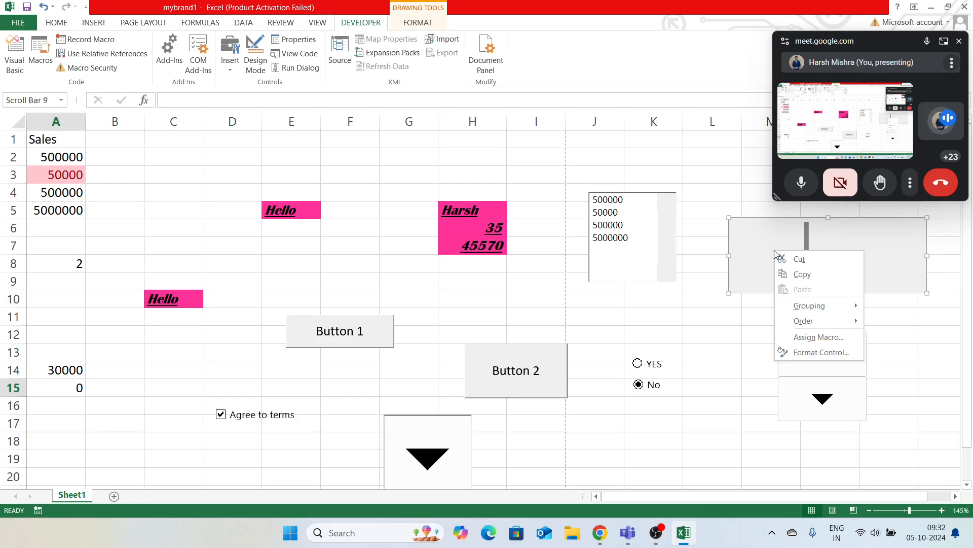
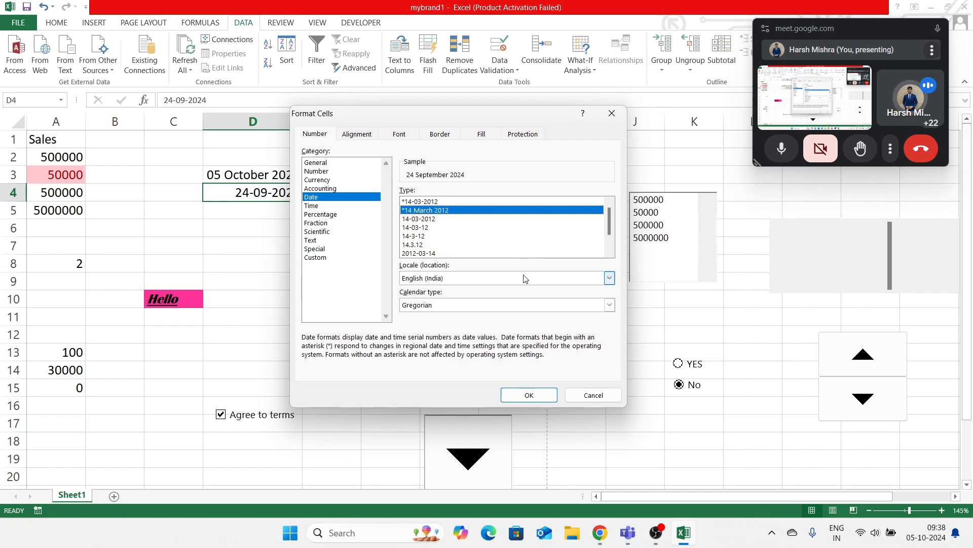
Format the date in D4 as *14 March 2012 with the English (India) locale and the Gregorian calendar.
left_click(525, 281)
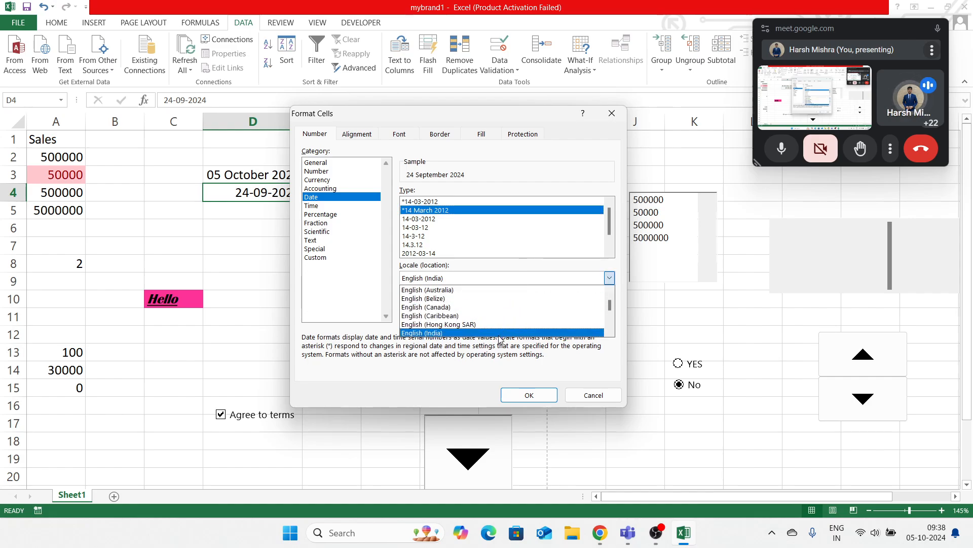
left_click(444, 356)
left_click(445, 306)
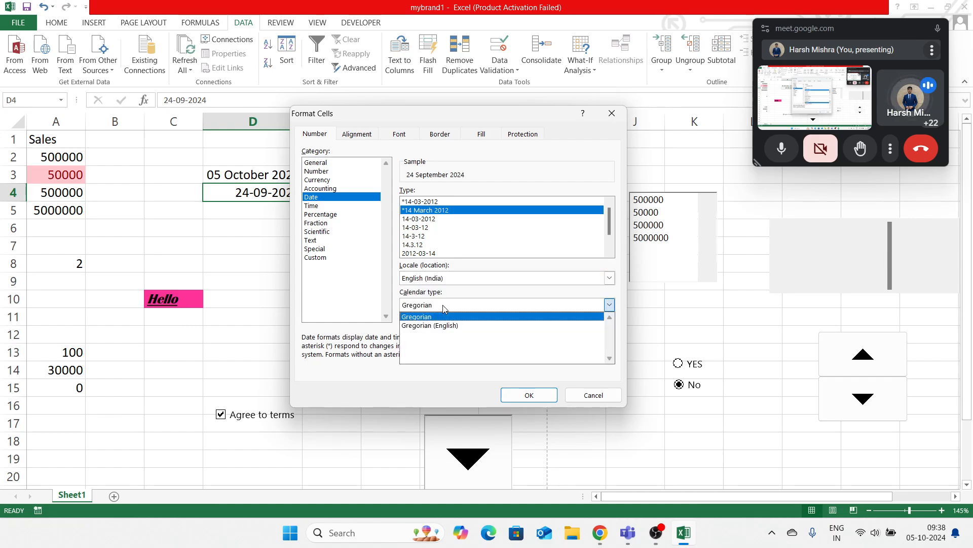
left_click(442, 316)
left_click(519, 396)
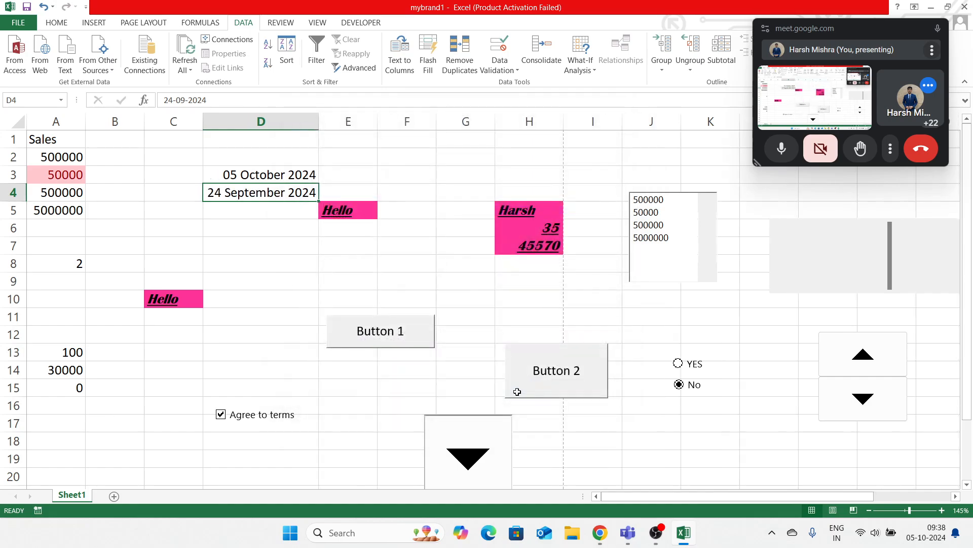
left_click(373, 178)
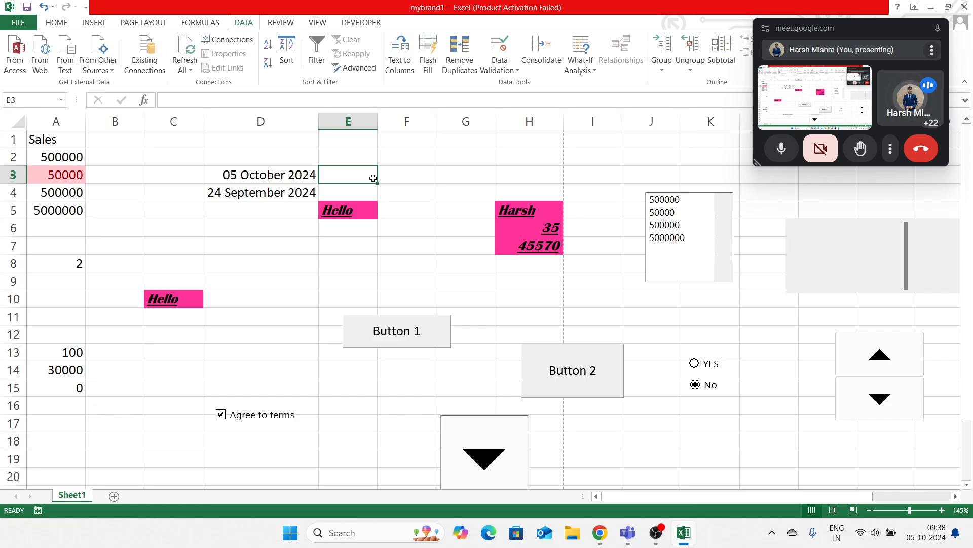
Switch to the Canva presentation and read pages 17 and 18 on date and time formats, moving the Meet window off the text.
key("alt+Tab")
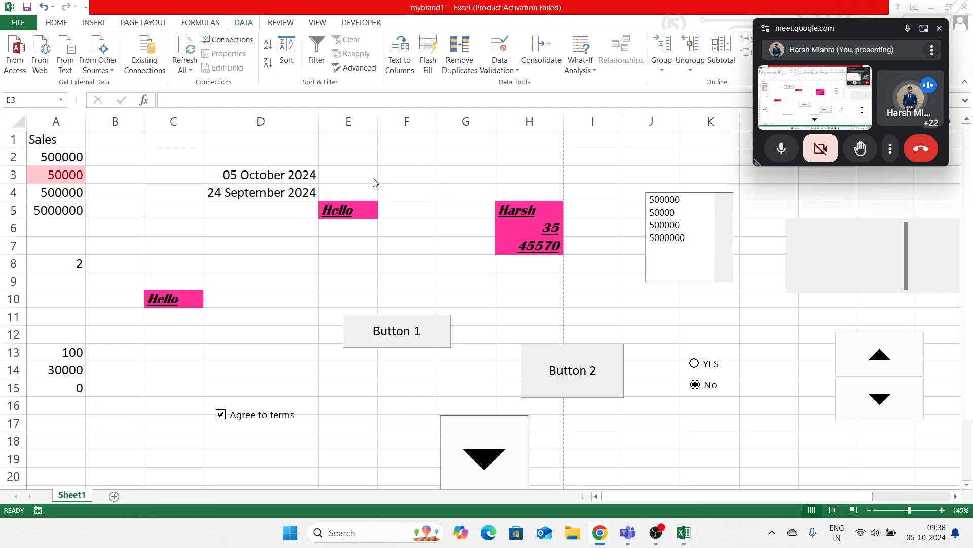
key("alt+Tab")
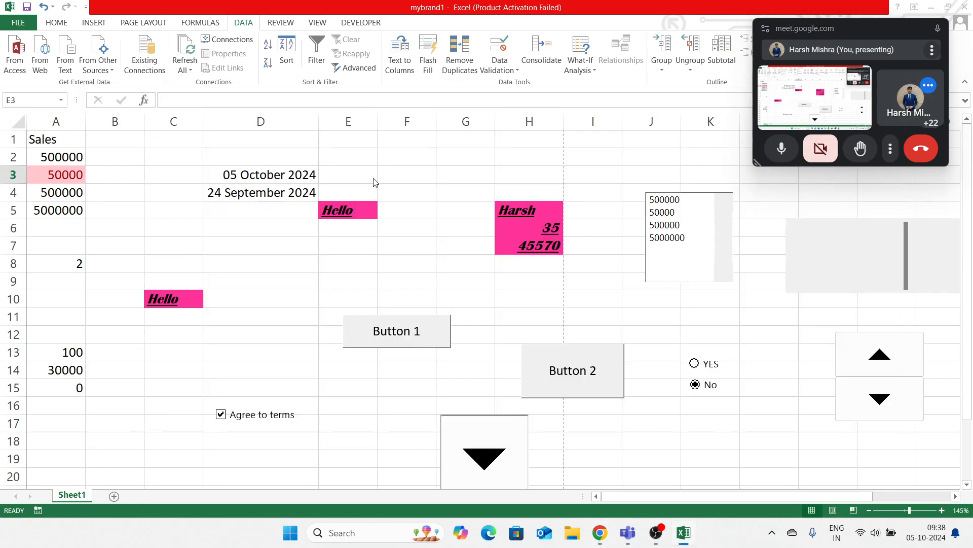
key("alt+Tab")
key("alt+Tab")
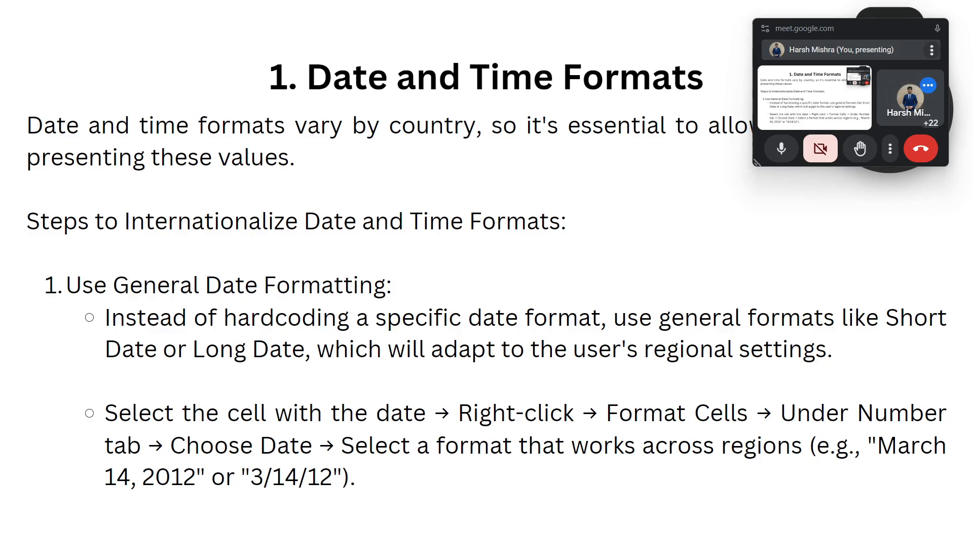
key("Escape")
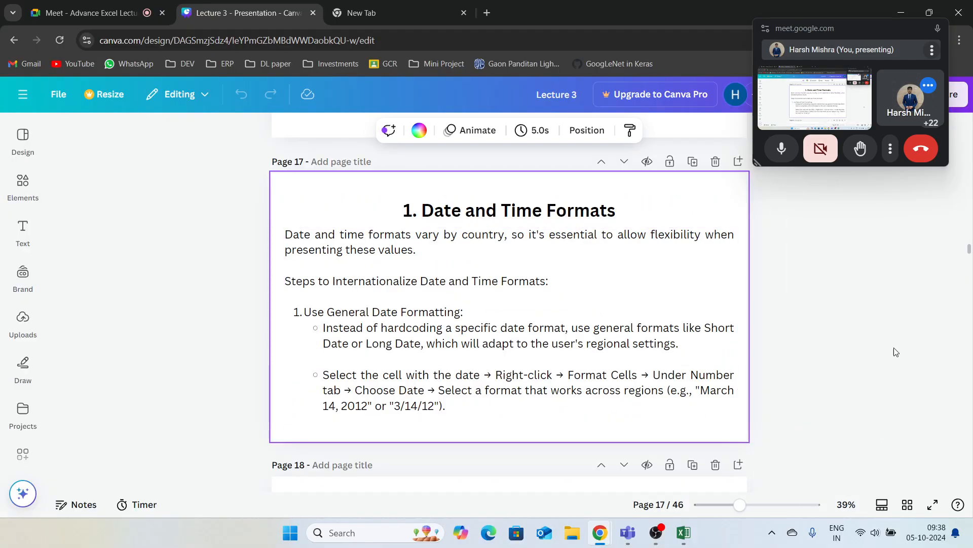
left_click(893, 350)
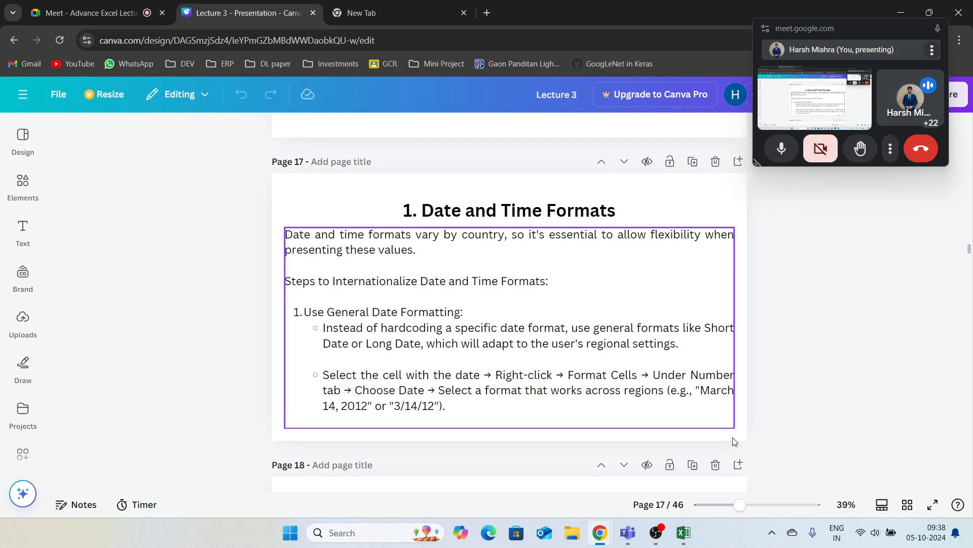
left_click(933, 504)
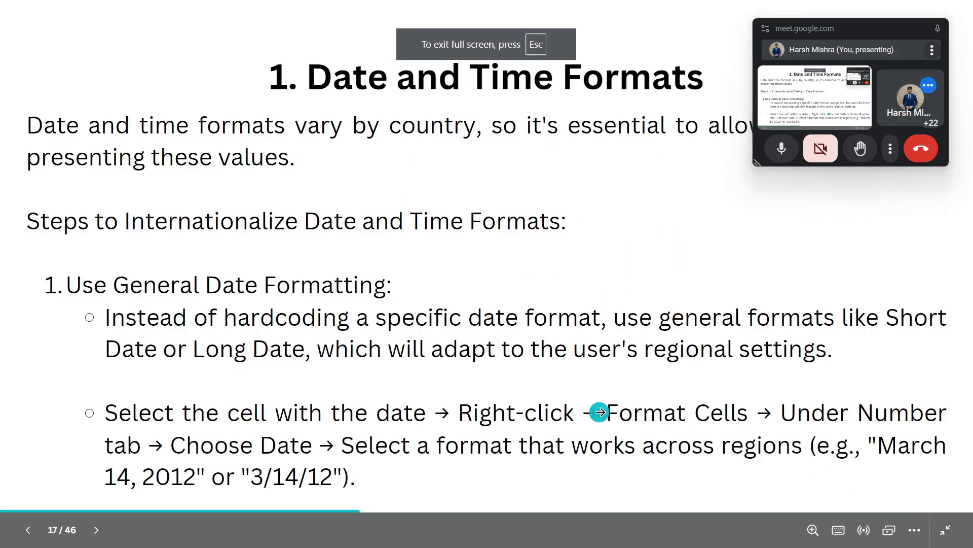
key("Right")
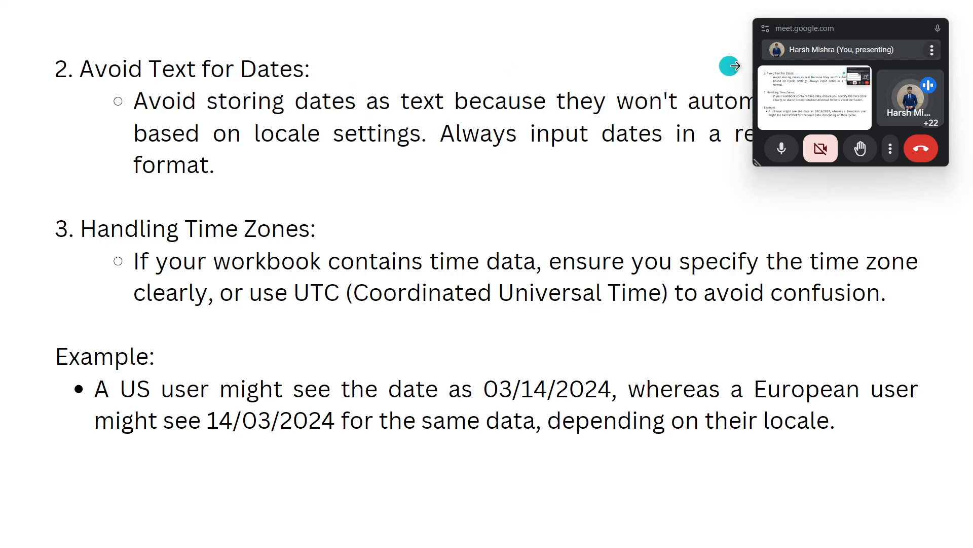
mouse_move(849, 58)
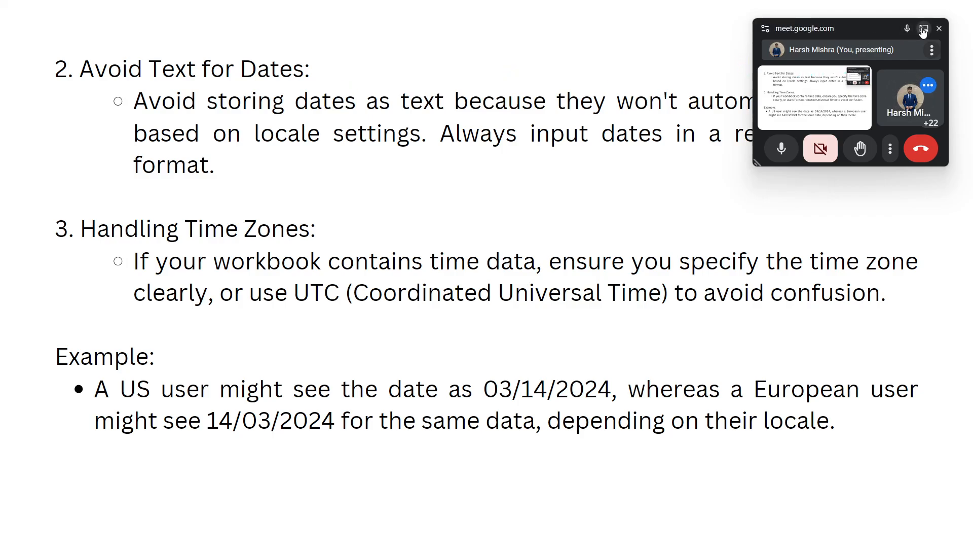
left_click_drag(857, 28, 849, 184)
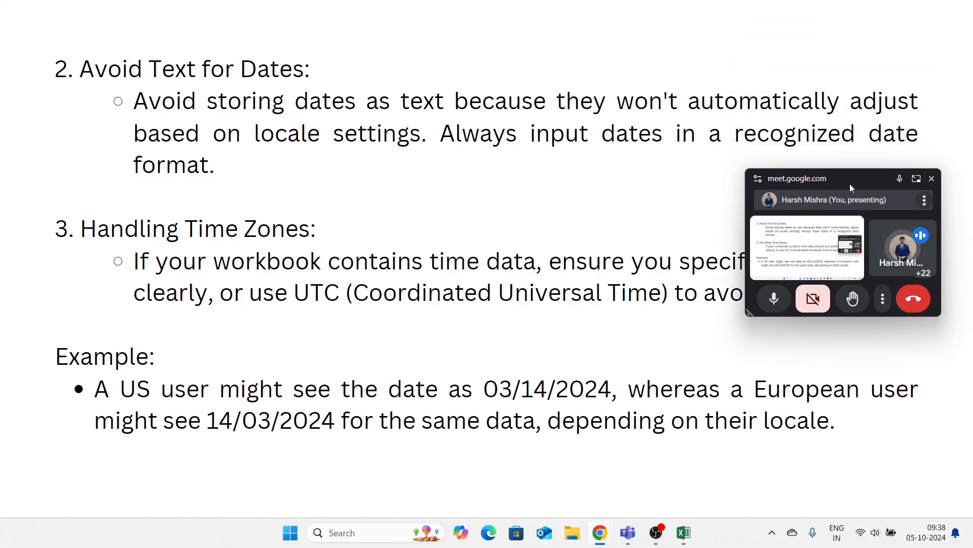
left_click_drag(850, 184, 835, 80)
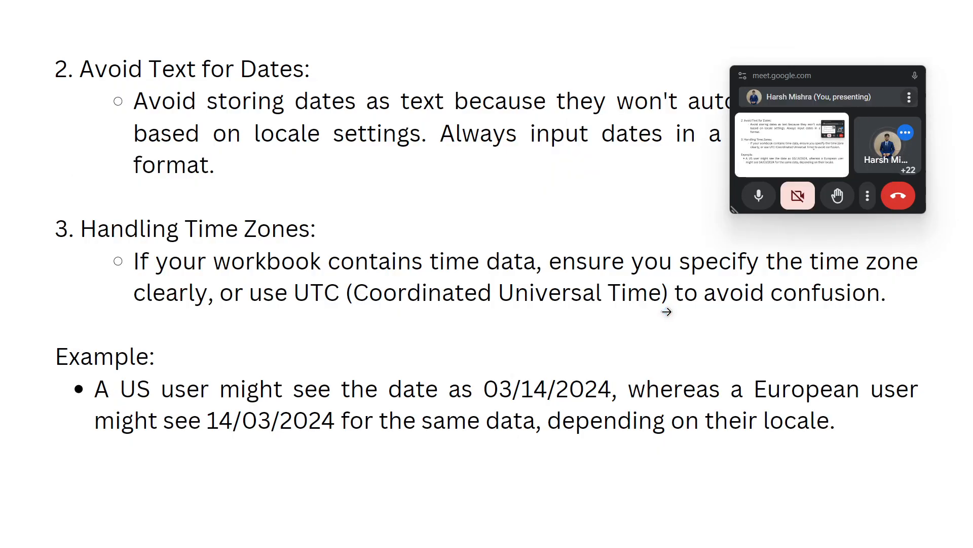
Switch to Excel and enter the time 09:39 in cell D8.
key("alt+Tab")
key("alt+Tab")
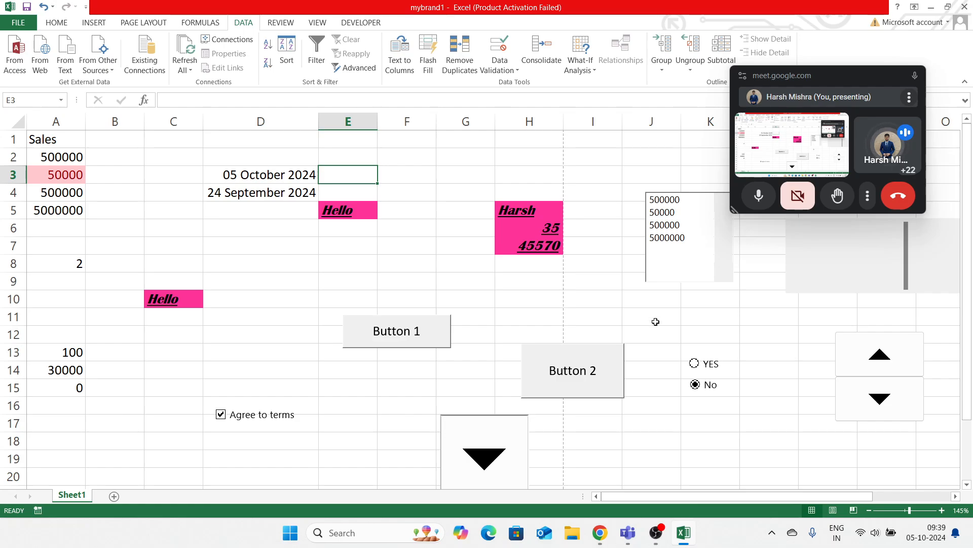
left_click(261, 256)
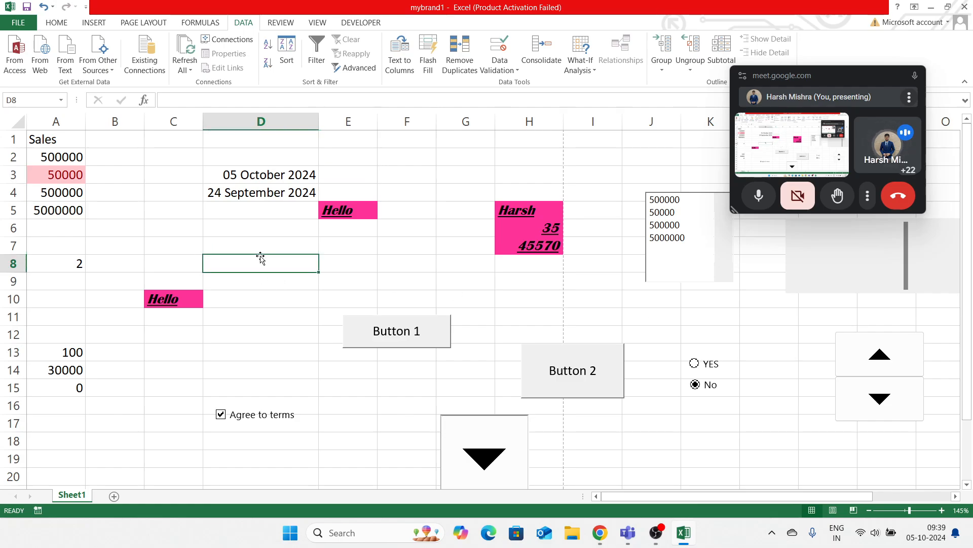
type("09:")
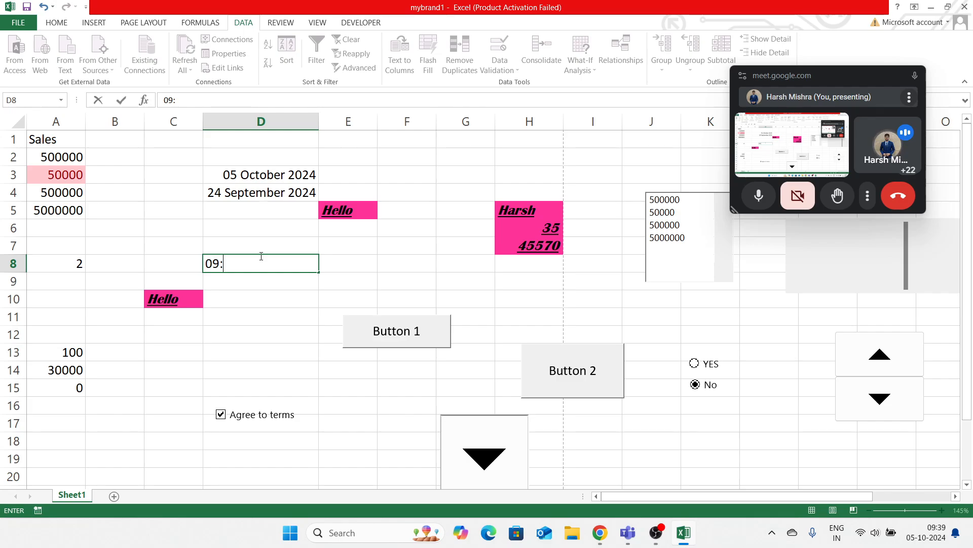
type("39")
key("Return")
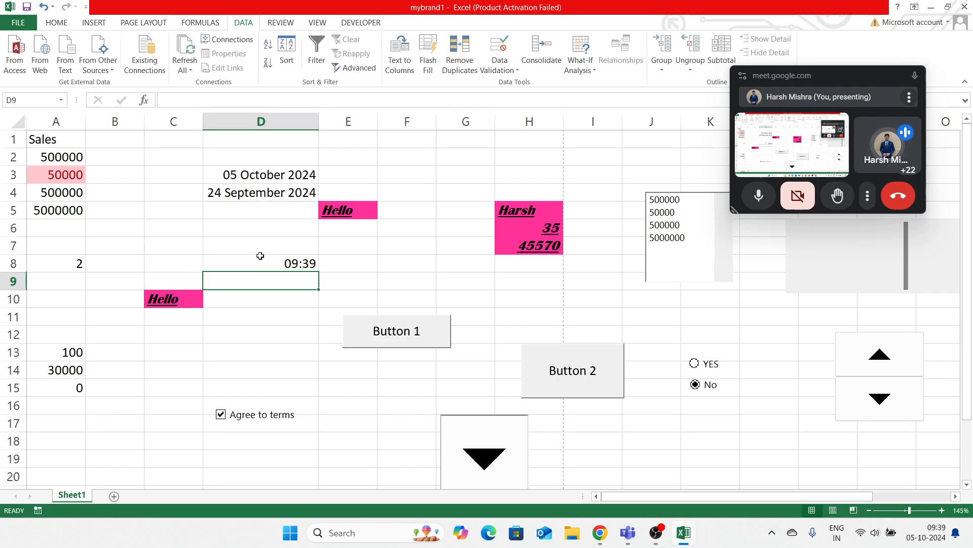
Open the number formatting of D8, preview the Time format 13:30:55, and start a custom format of h:mm:ss AM/PM followed by I.
left_click(286, 268)
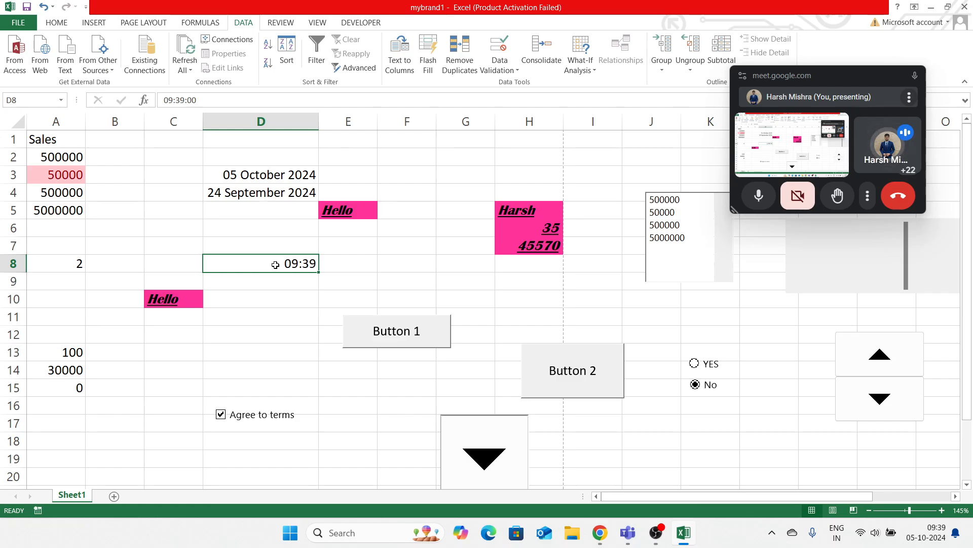
right_click(276, 266)
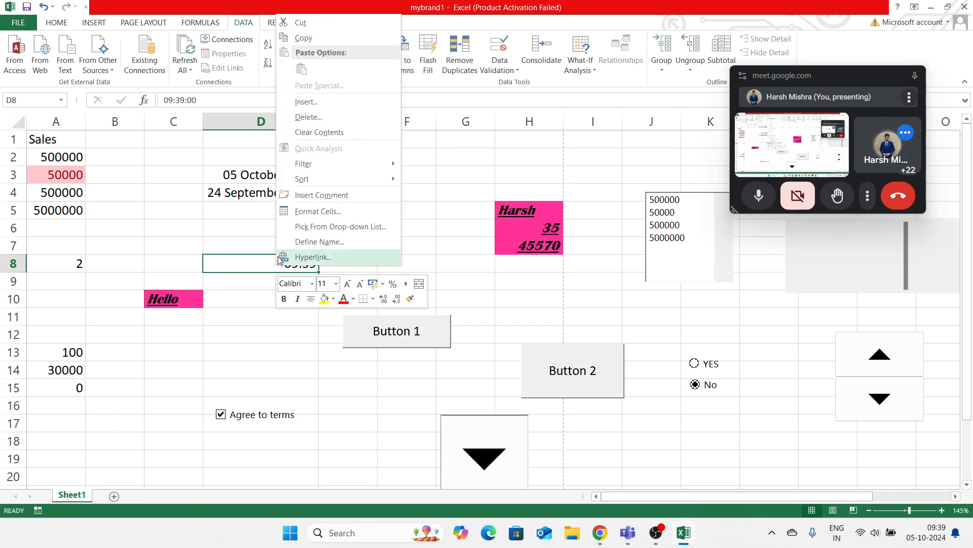
left_click(307, 212)
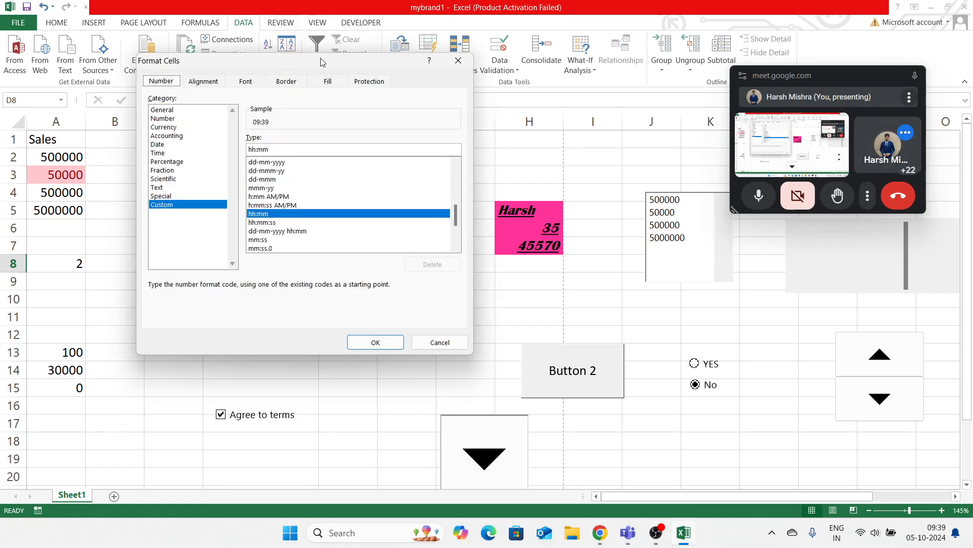
left_click_drag(319, 69, 575, 160)
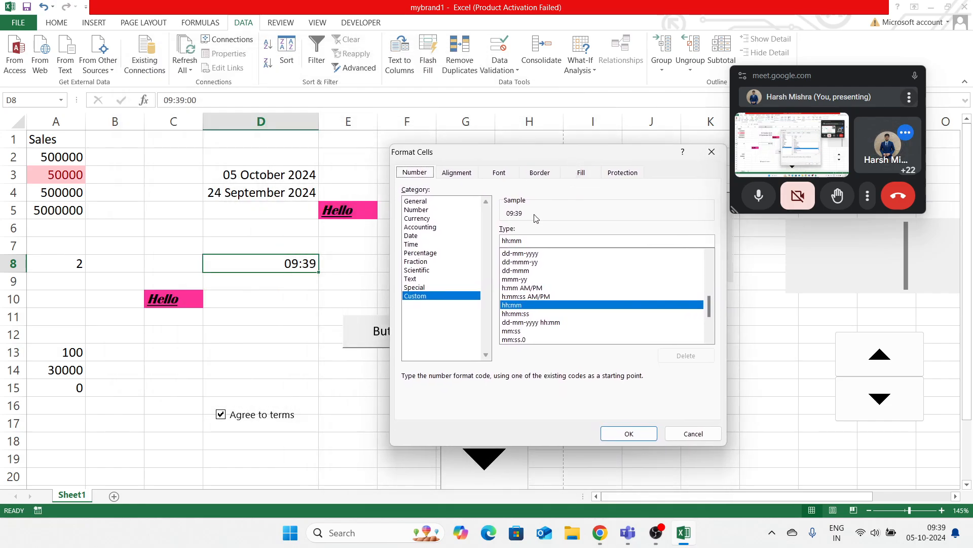
left_click(424, 246)
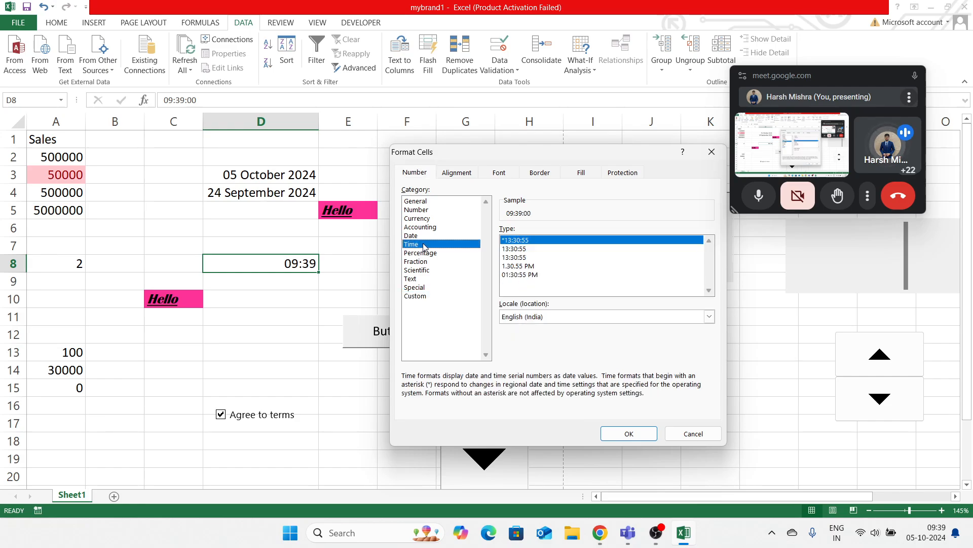
left_click(543, 258)
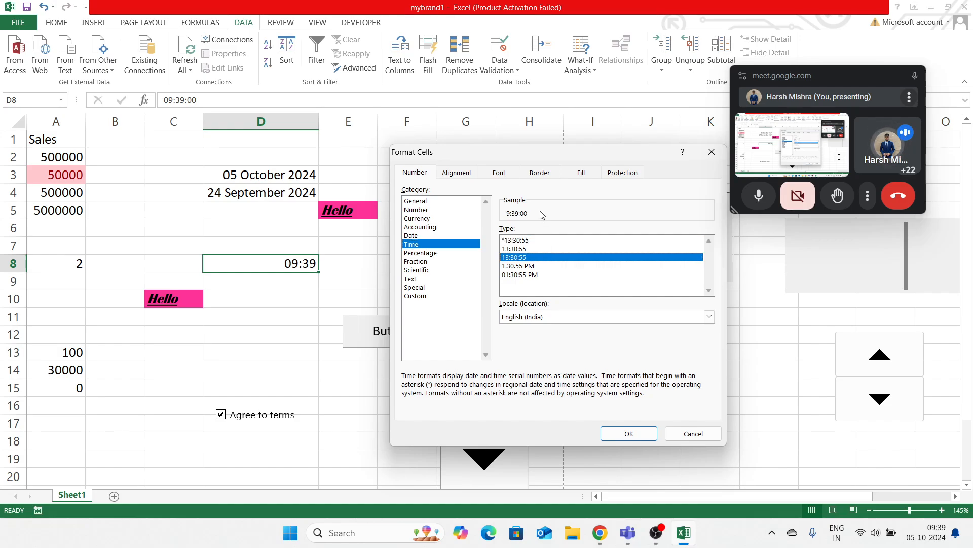
left_click(421, 296)
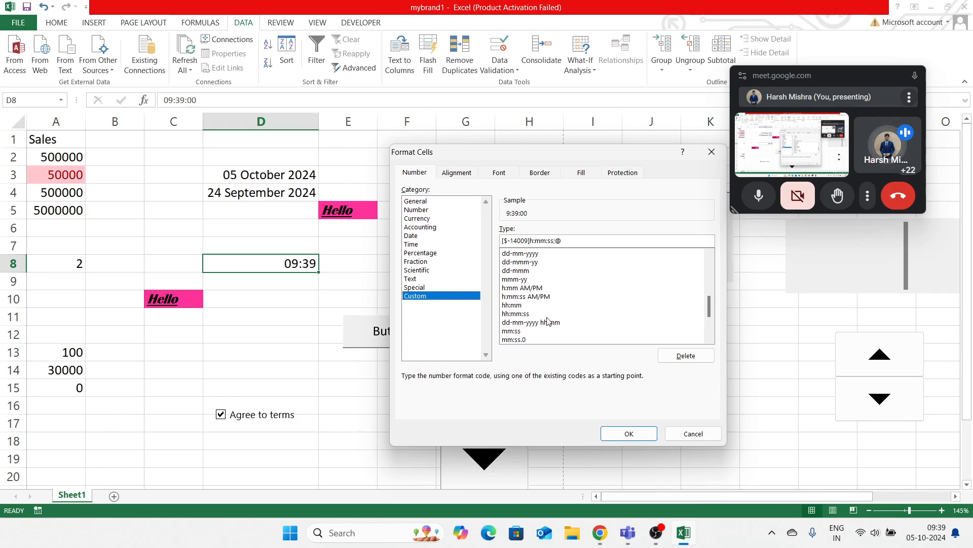
left_click(510, 297)
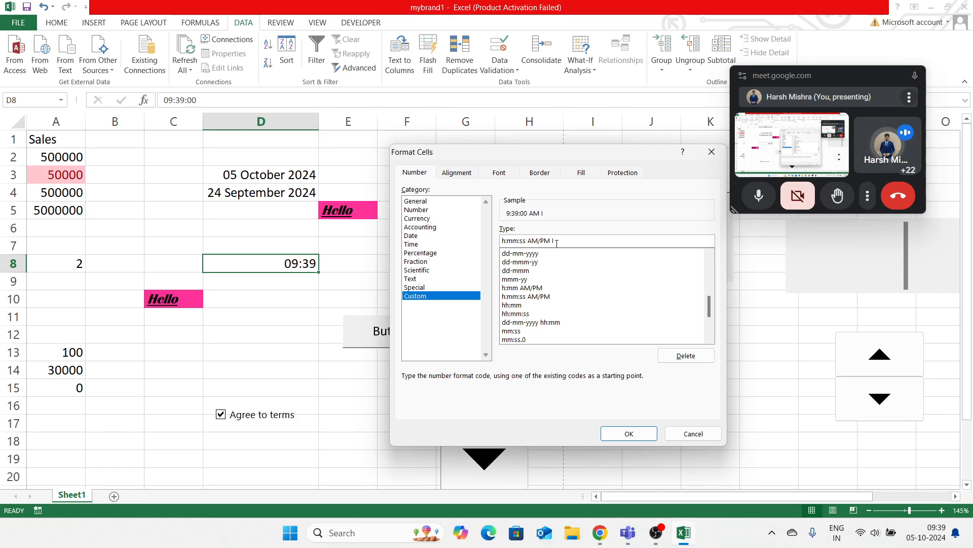
Switch to Chrome, leave the Canva full-screen presentation, and search Google for "indian timezone" in the empty tab.
key("alt+Tab")
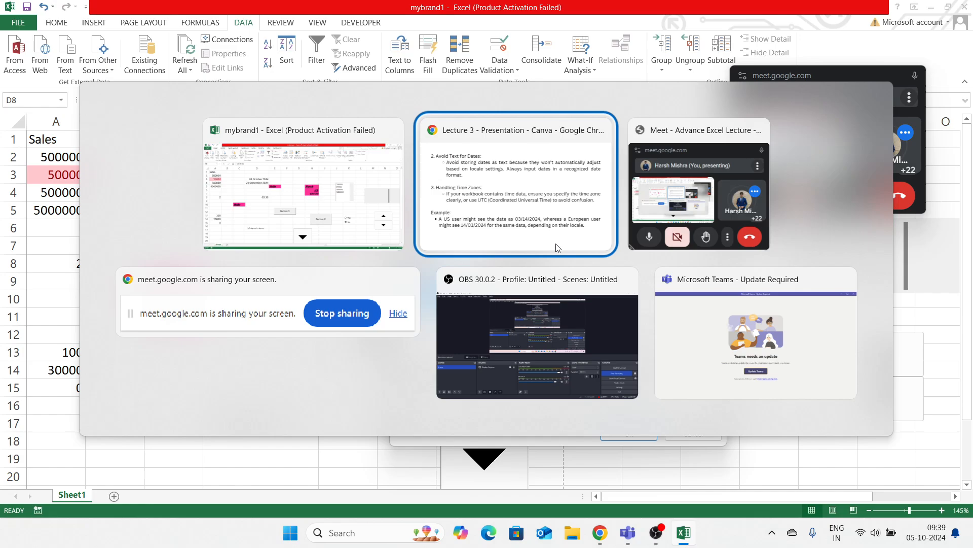
key("Escape")
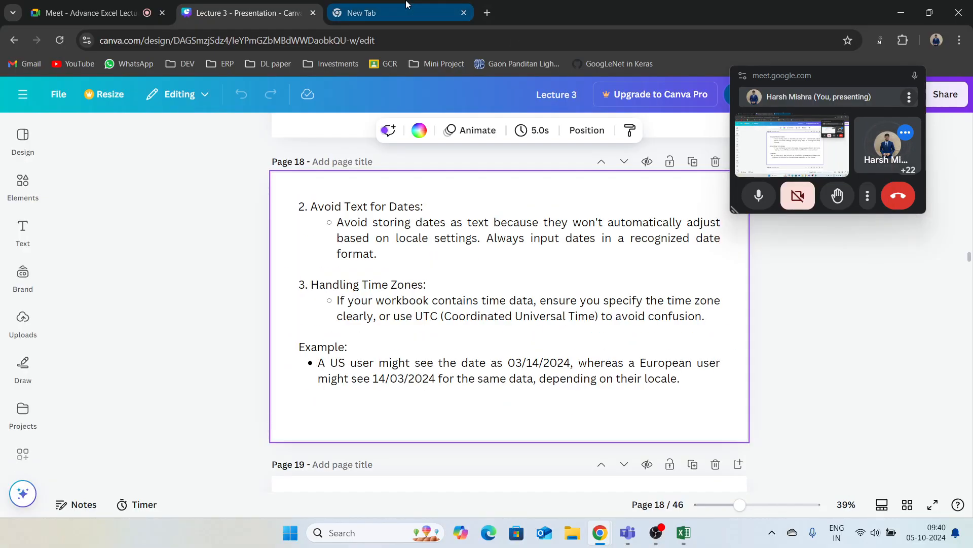
left_click(406, 12)
type("indian time")
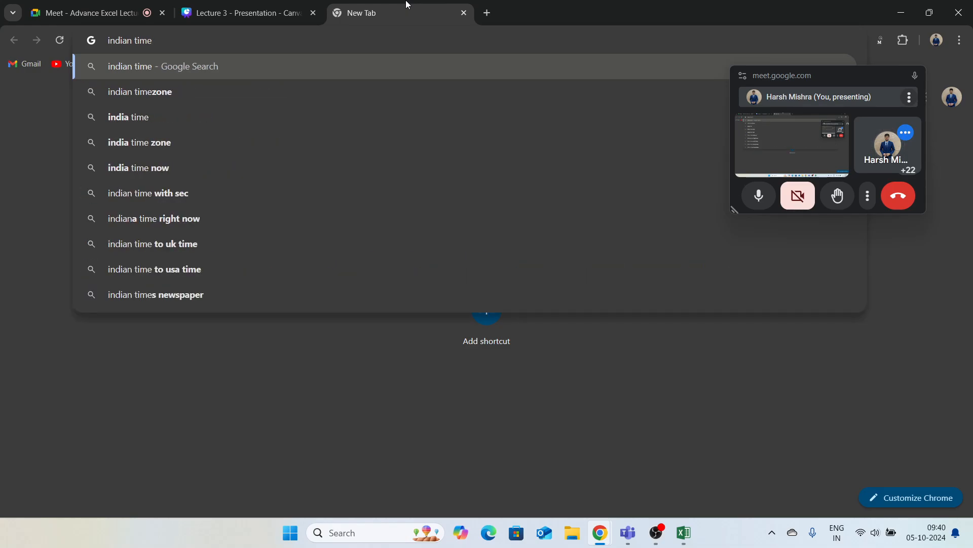
key("Down")
key("Return")
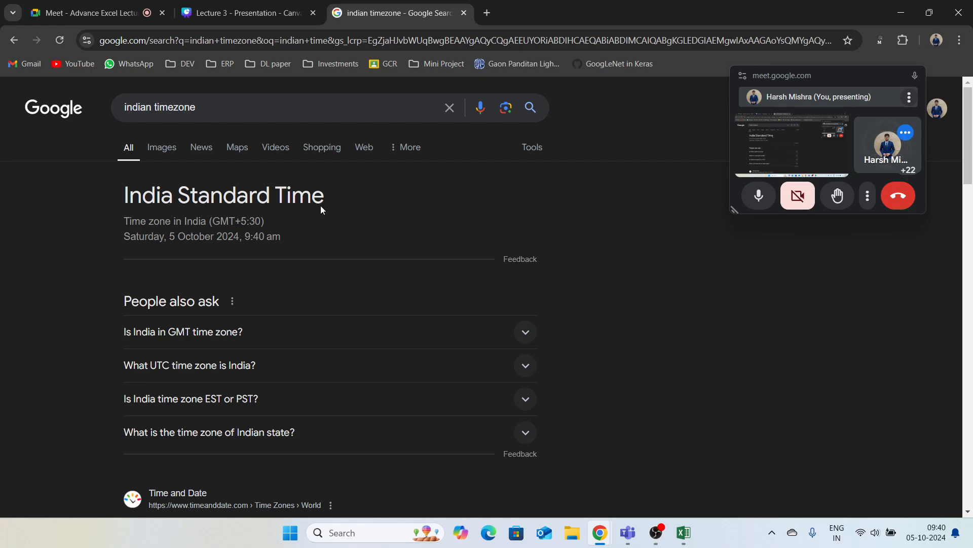
Switch back to Excel and apply the custom number format h:mm:ss AM/PM IST to D8.
key("alt+Tab")
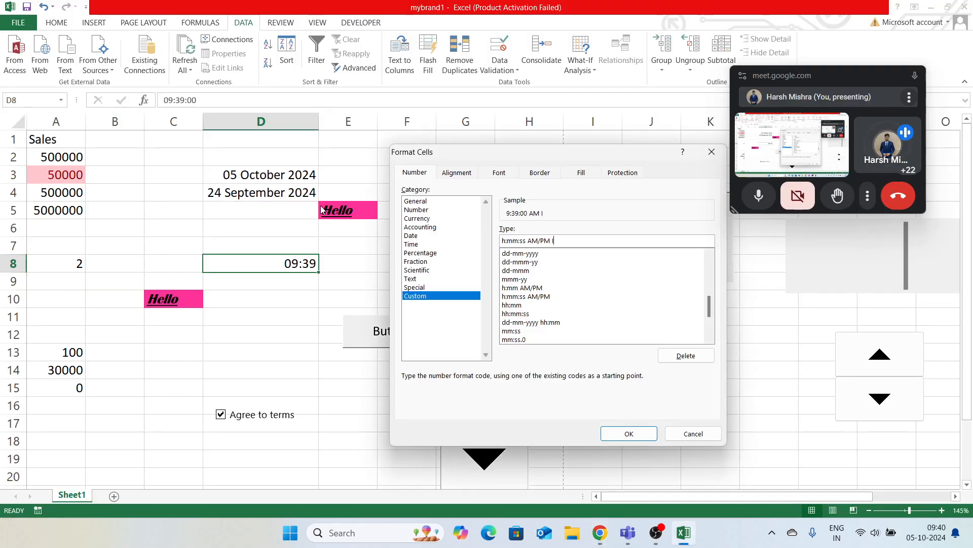
type("ST")
left_click(629, 434)
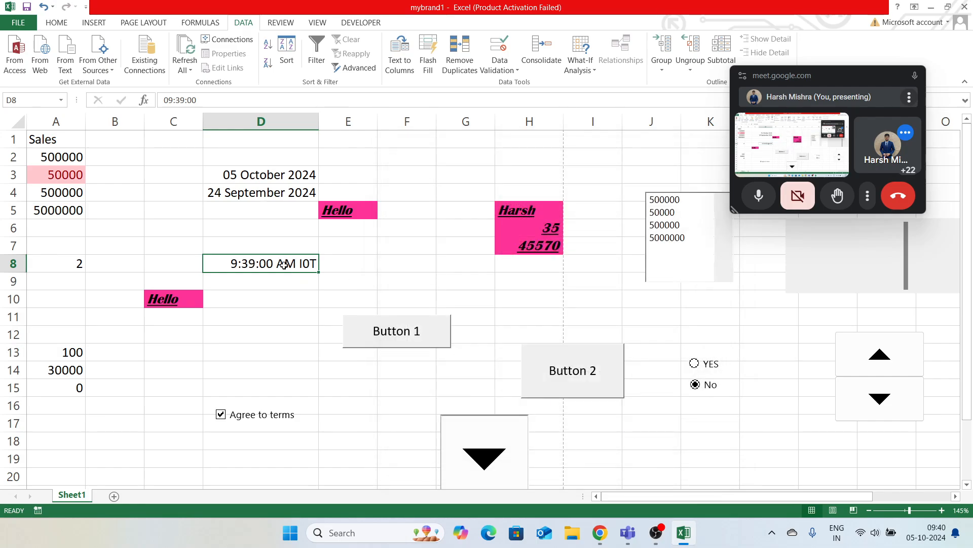
Change the custom number format of D8 to h:mm:ss UTC.
right_click(301, 269)
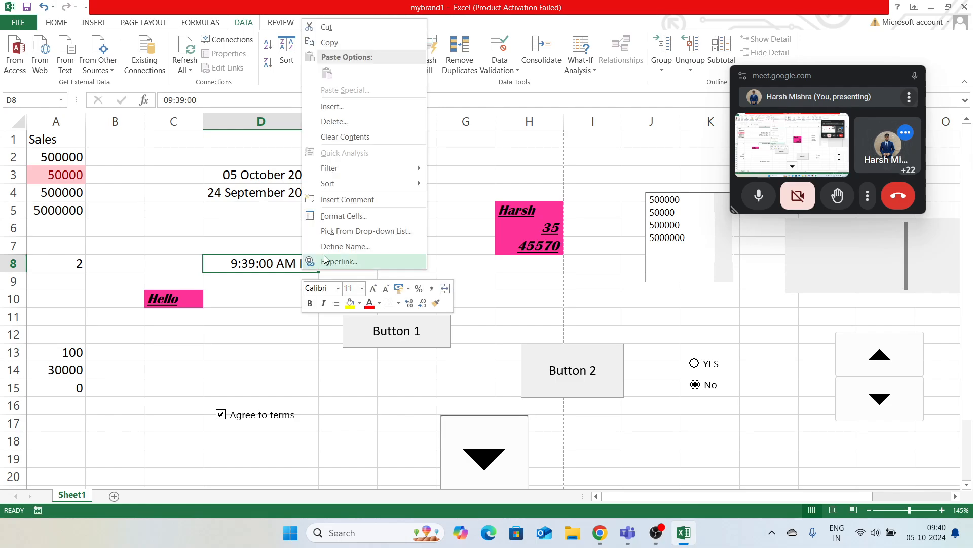
left_click(358, 225)
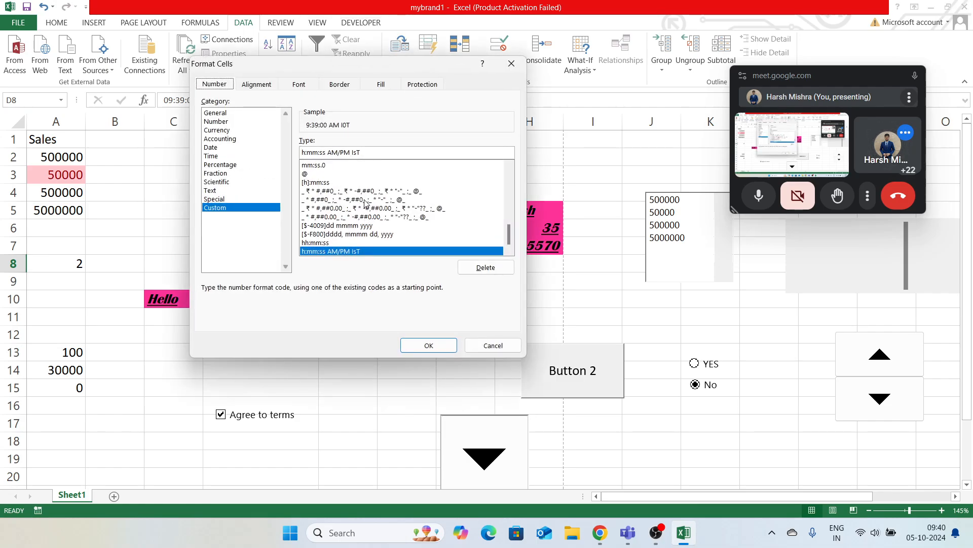
left_click(357, 152)
key("BackSpace")
type("S")
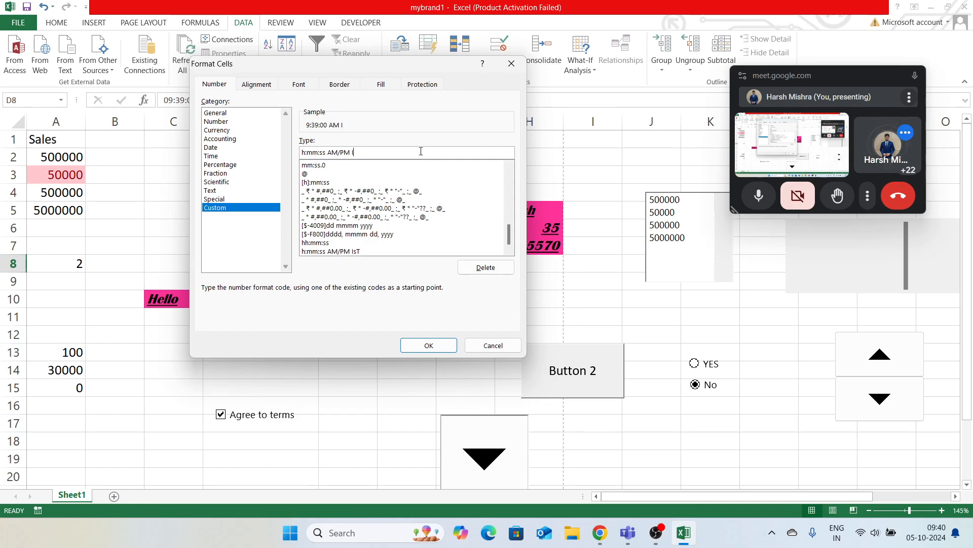
type("ndian")
key("BackSpace")
key("BackSpace")
key("BackSpace")
key("BackSpace")
key("BackSpace")
key("BackSpace")
key("BackSpace")
key("BackSpace")
key("BackSpace")
key("BackSpace")
type("IS")
key("BackSpace")
key("BackSpace")
key("BackSpace")
type("UTC")
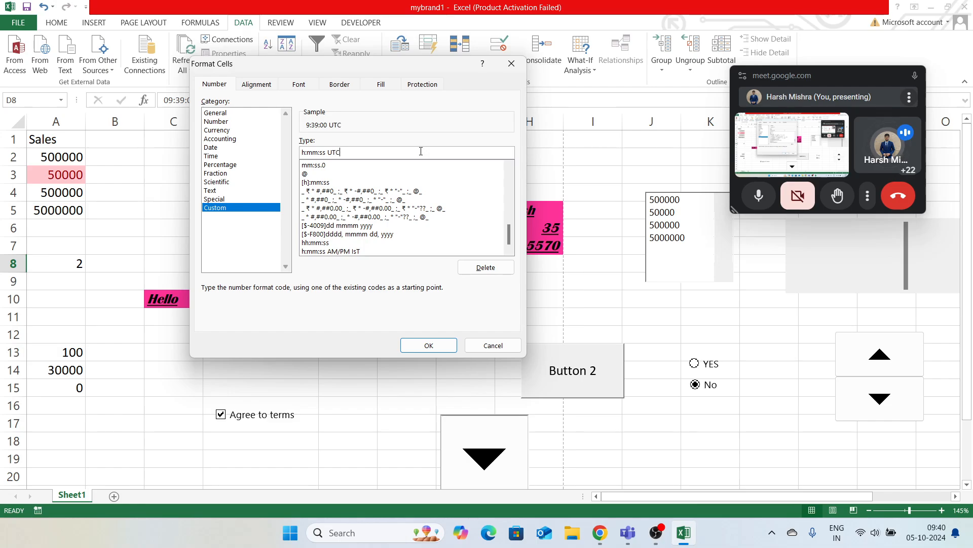
left_click(438, 349)
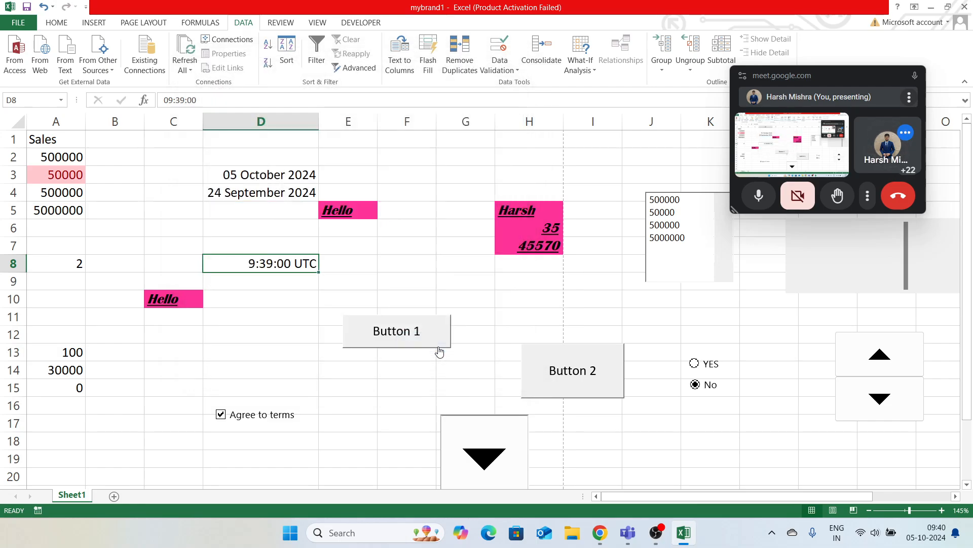
Switch to Chrome and view the Number and Currency Formats page of the Lecture 3 presentation in Canva.
left_click(270, 280)
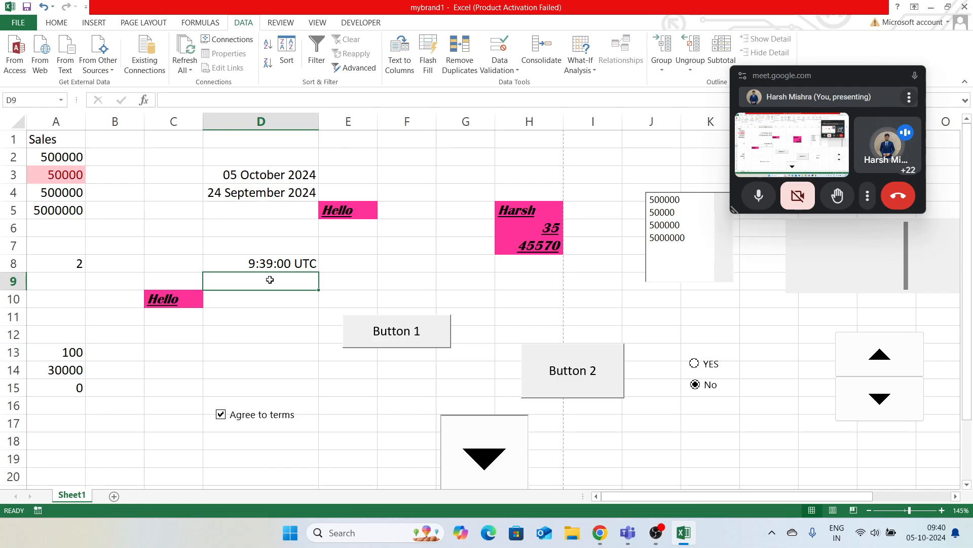
key("alt+Tab")
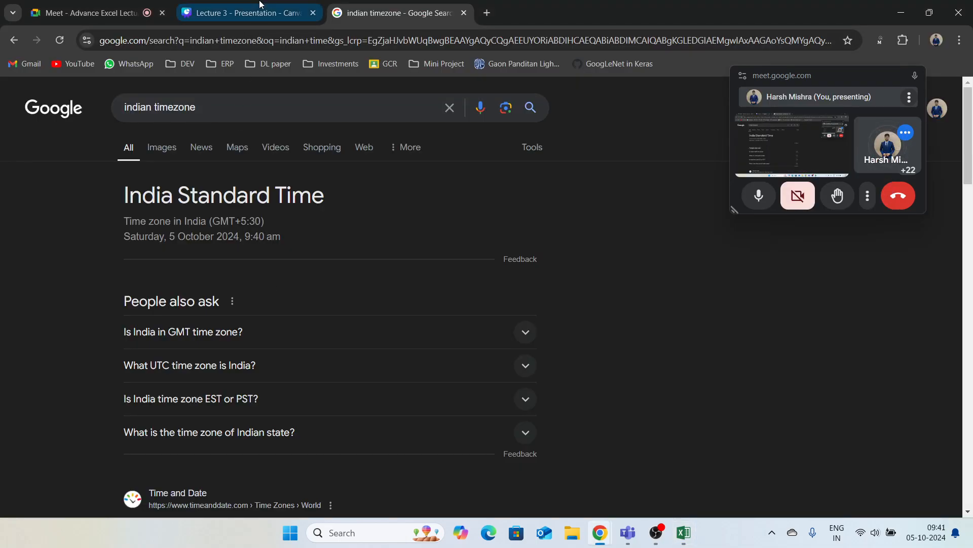
left_click(248, 13)
scroll(593, 364, "down", 5)
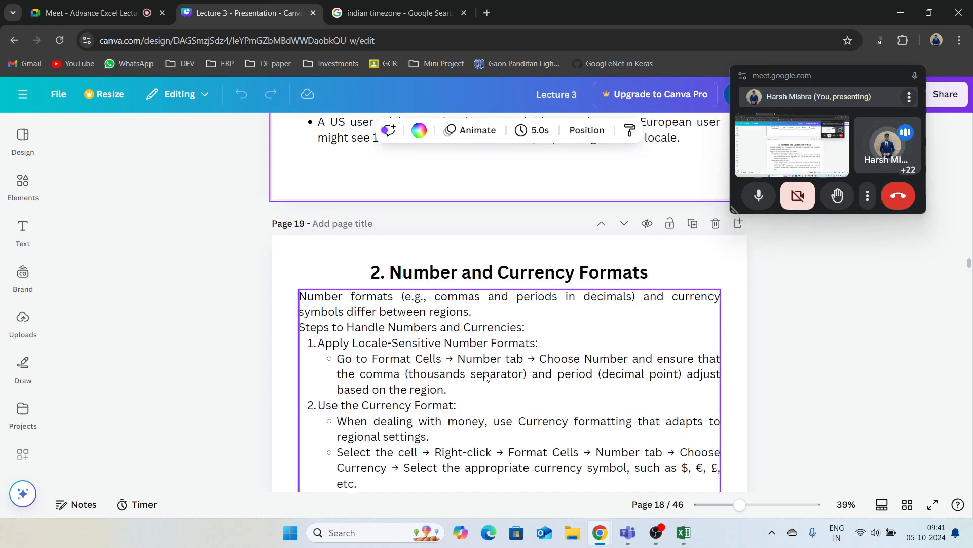
scroll(487, 376, "down", 2)
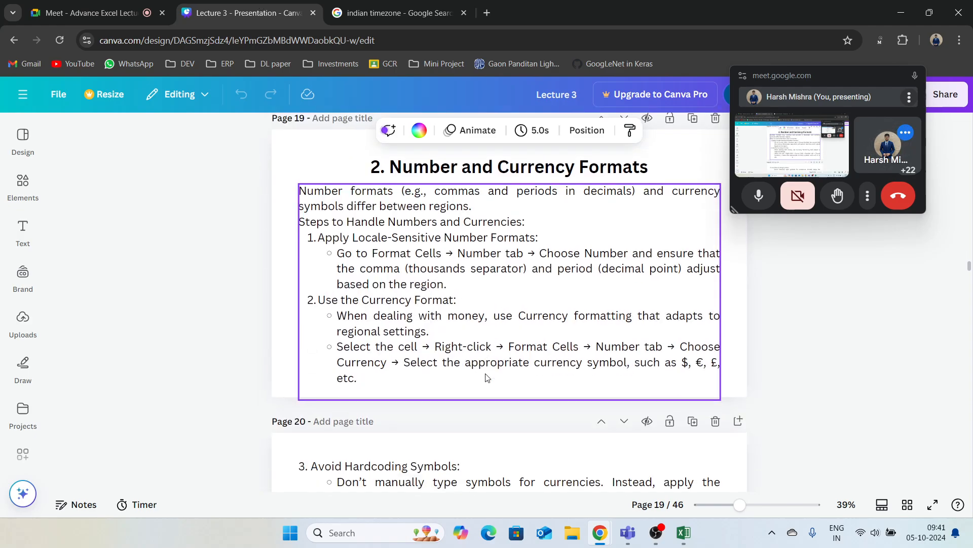
Switch back to Excel and enter 1,00,000 in F8 with Indian-style thousands separators.
key("alt+Tab")
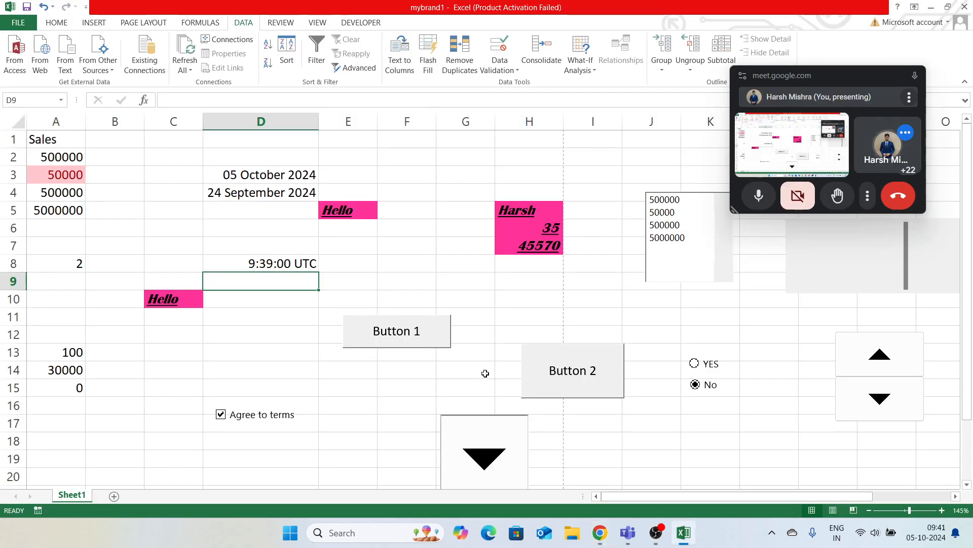
left_click(404, 263)
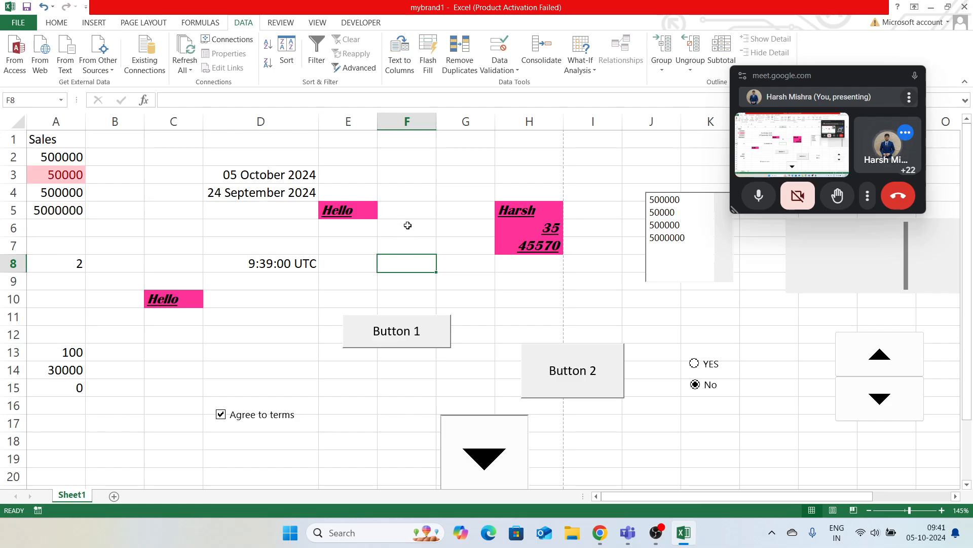
type("10000")
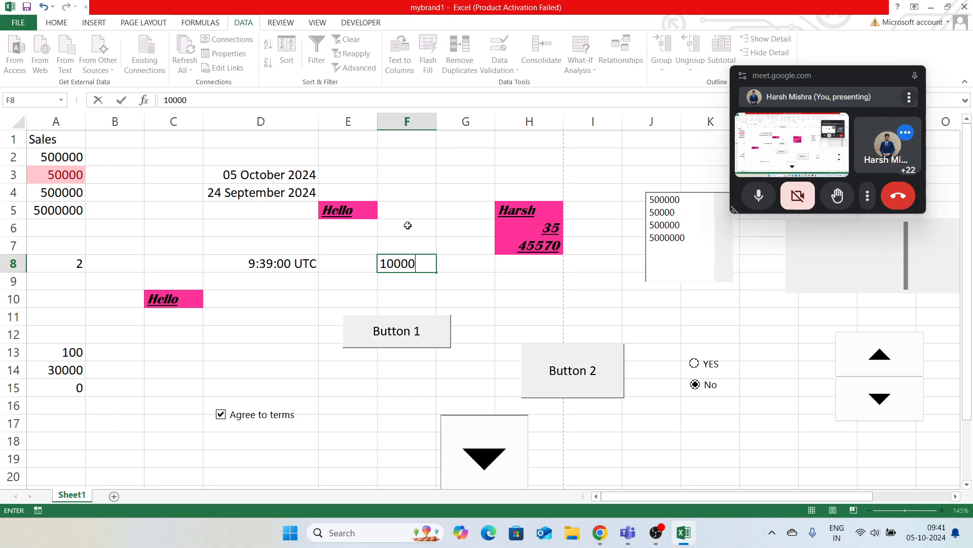
key("BackSpace")
key("BackSpace")
key("BackSpace")
key("BackSpace")
type("00000")
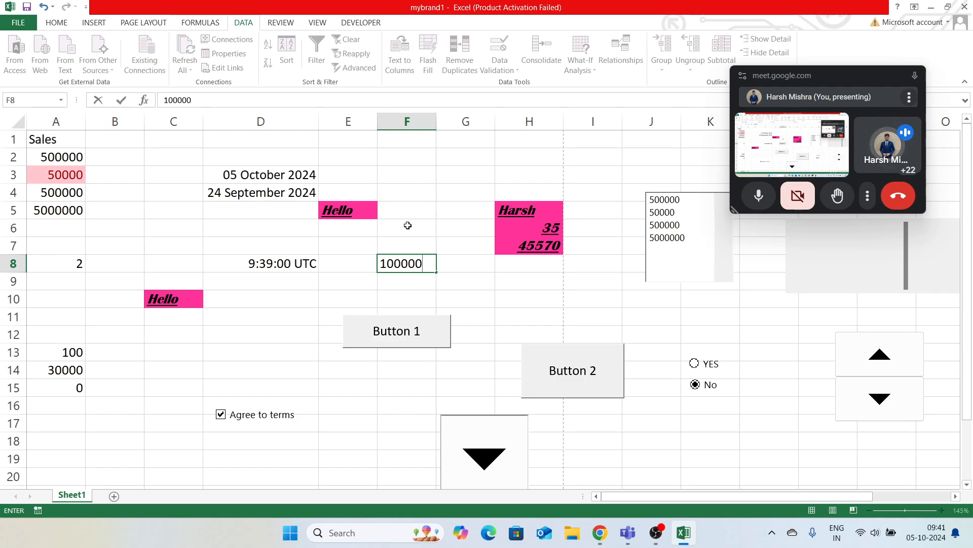
left_click(403, 267)
type(",")
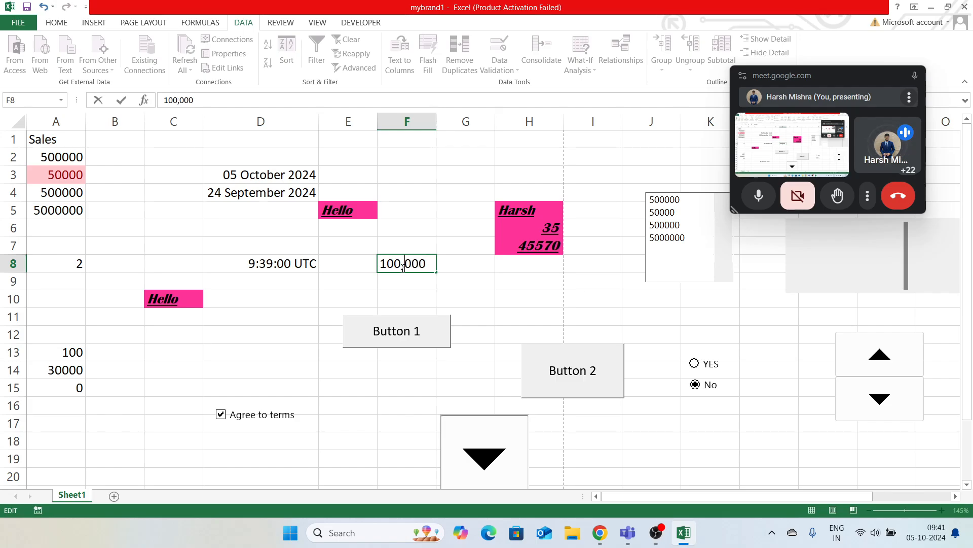
left_click(387, 264)
type(",")
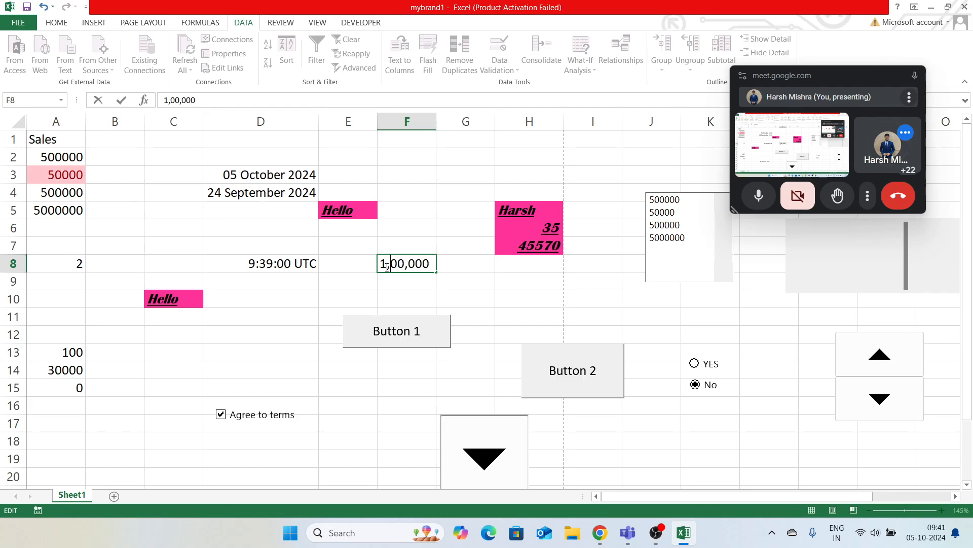
Enter 100000 without separators in F9.
left_click(416, 284)
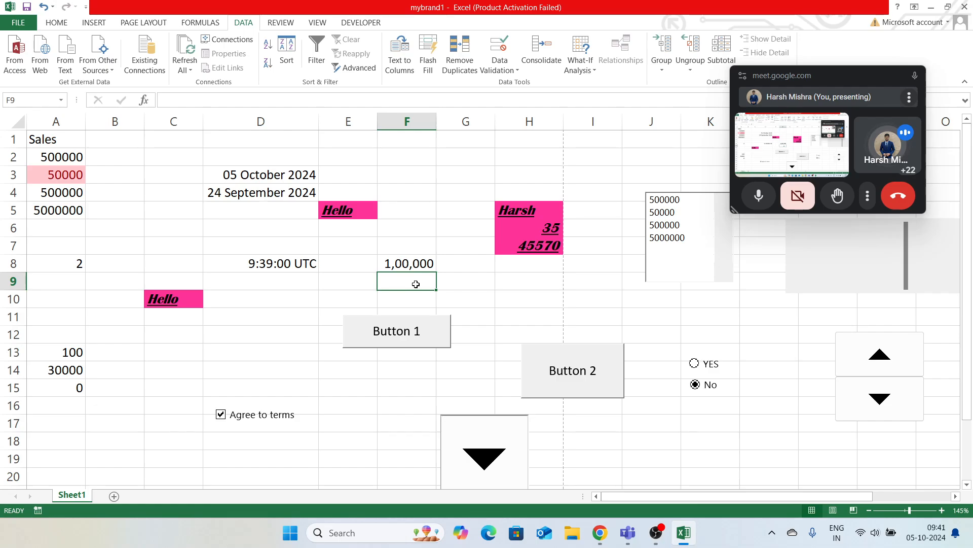
type("10000")
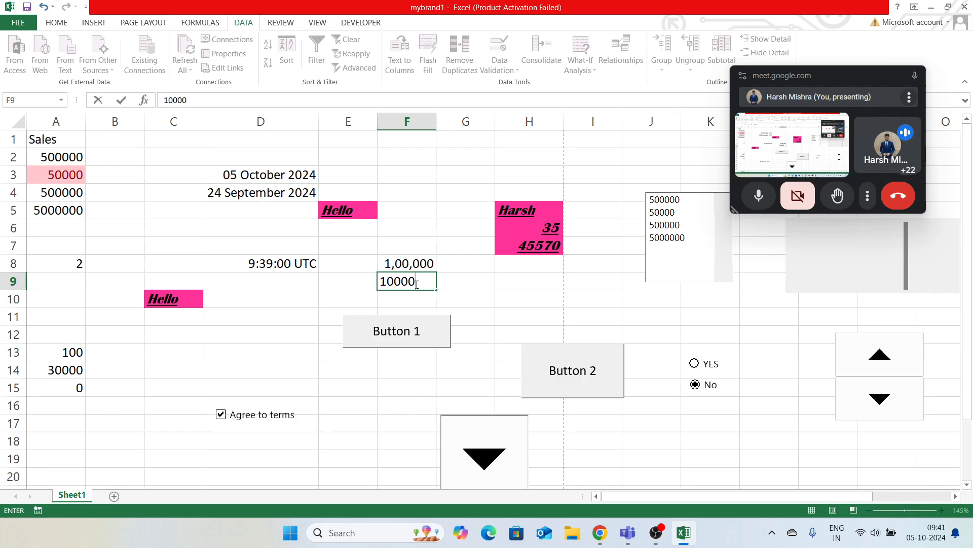
type("0")
key("Return")
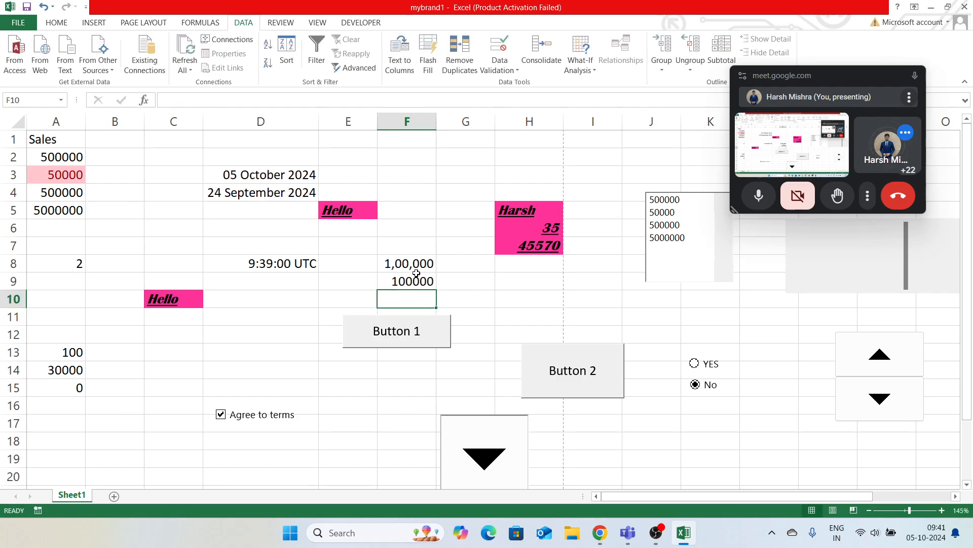
Format F8:F9 as Currency with the ₹ symbol and 2 decimal places.
left_click_drag(419, 264, 419, 281)
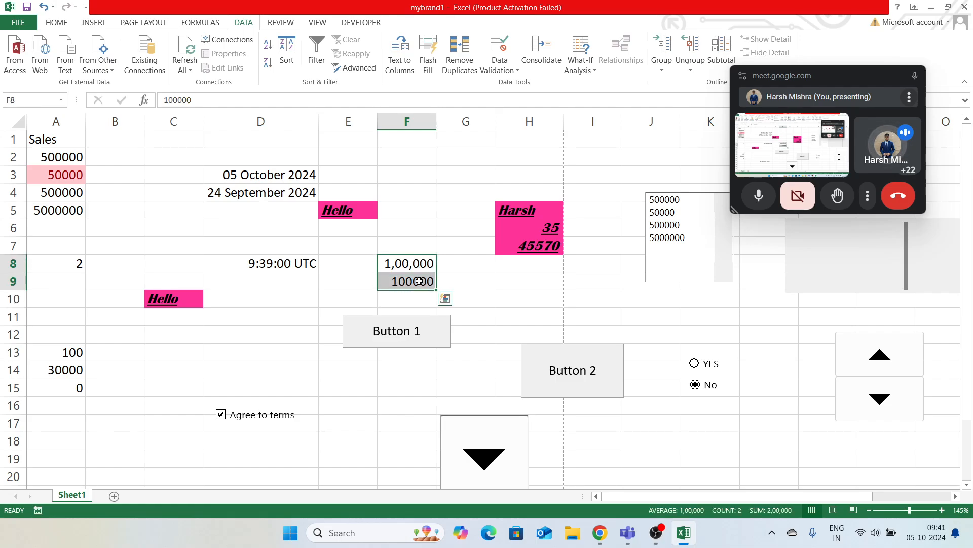
right_click(419, 281)
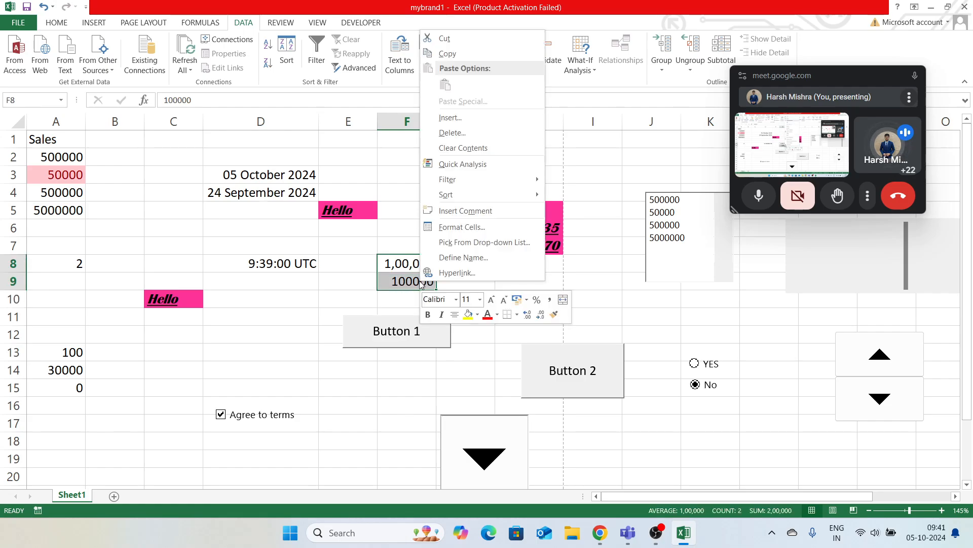
left_click(455, 234)
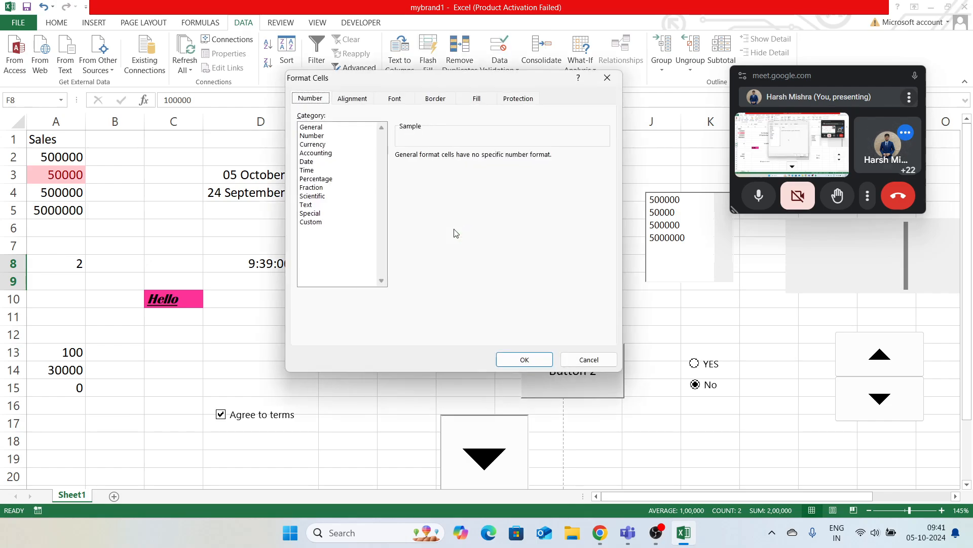
left_click(326, 145)
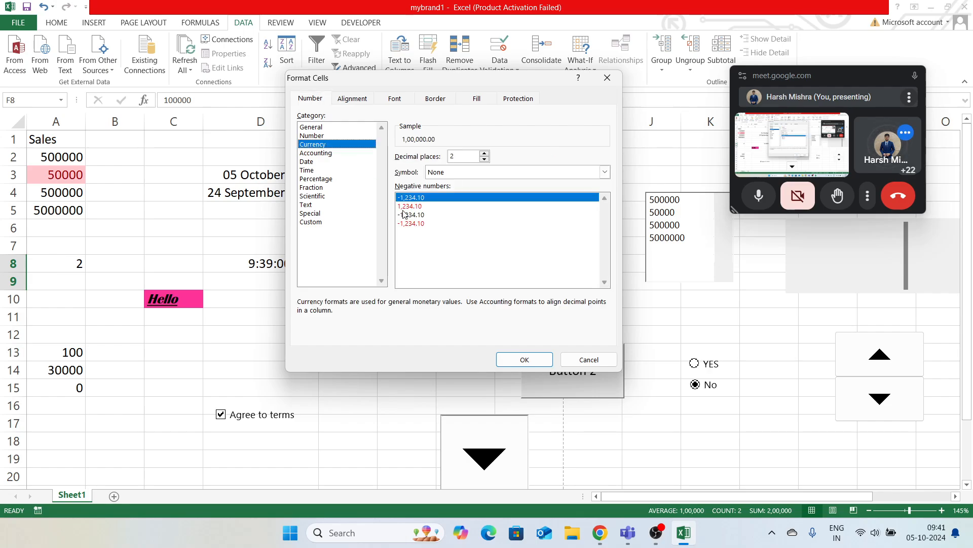
left_click(444, 172)
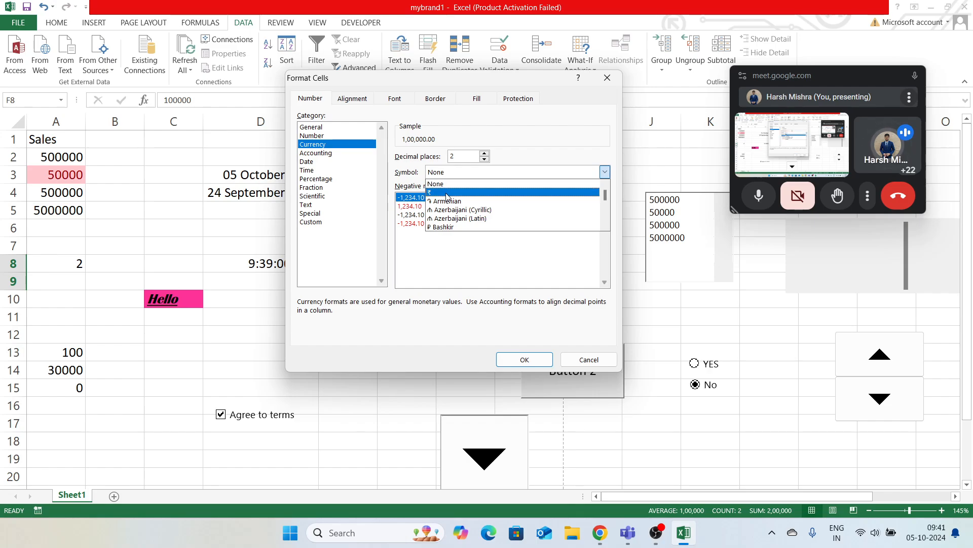
left_click(448, 193)
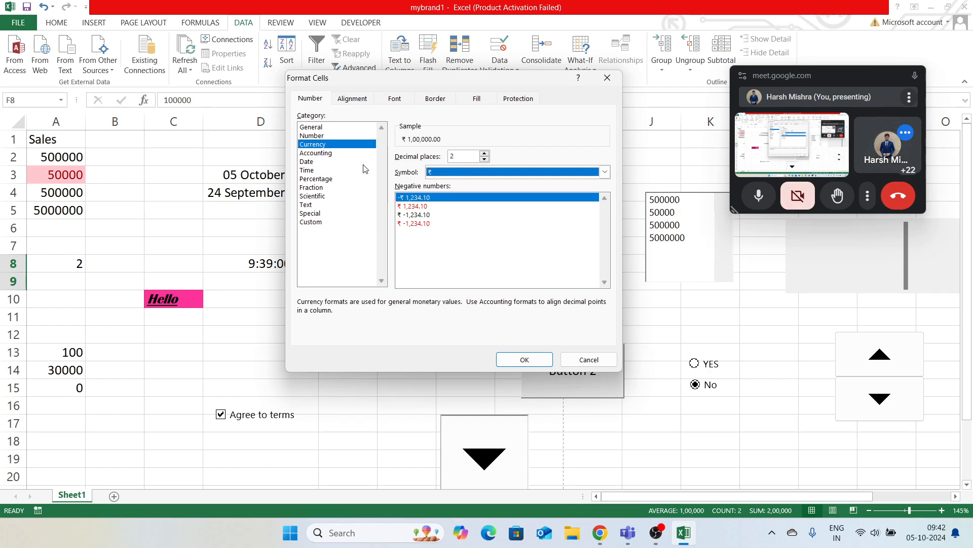
left_click(539, 360)
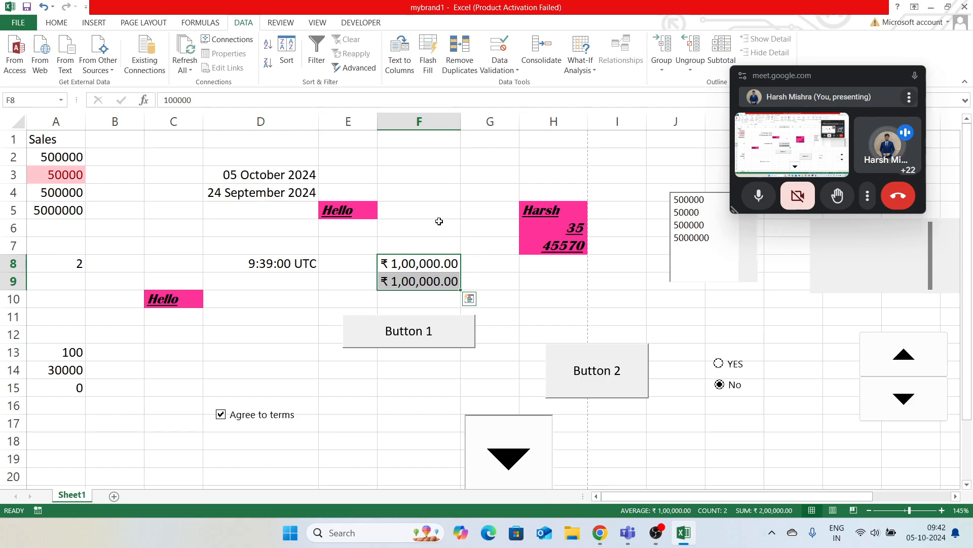
Open the cell format settings for F8:F9 and examine the regional currency symbols on offer.
left_click(429, 309)
left_click(419, 283)
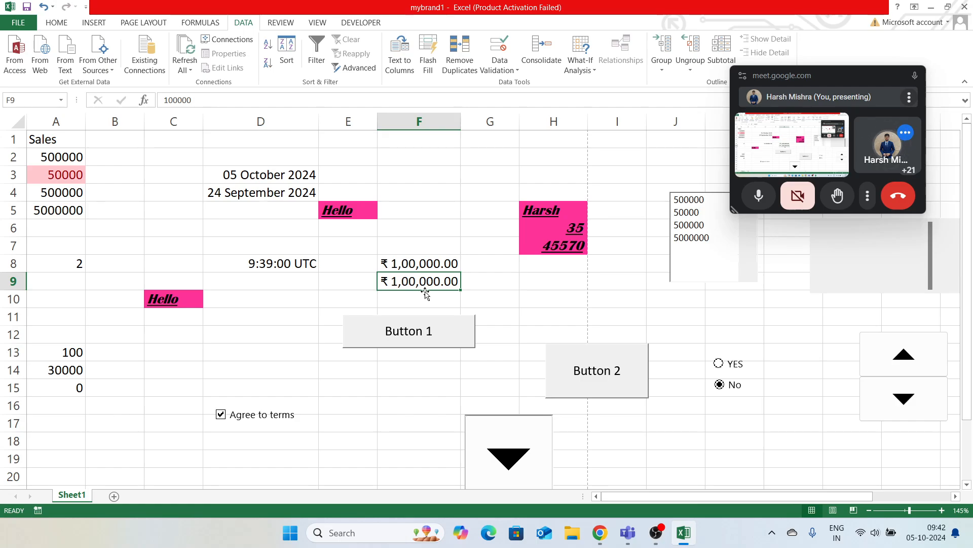
left_click(422, 263)
left_click_drag(421, 263, 425, 281)
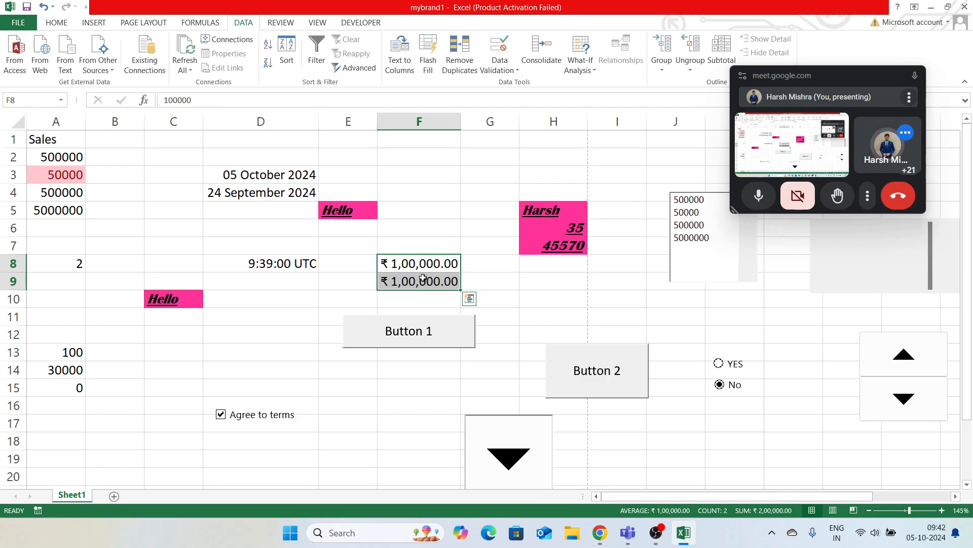
right_click(425, 280)
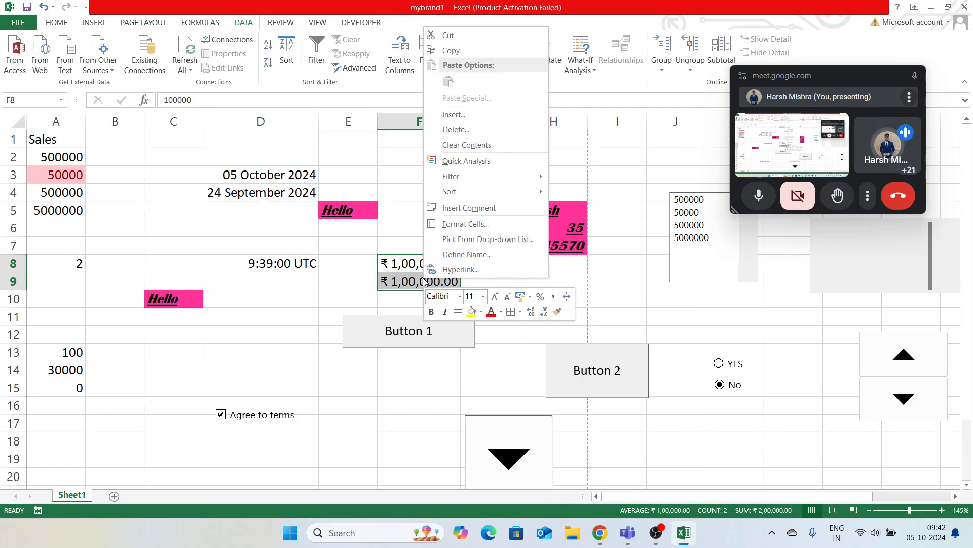
left_click(461, 224)
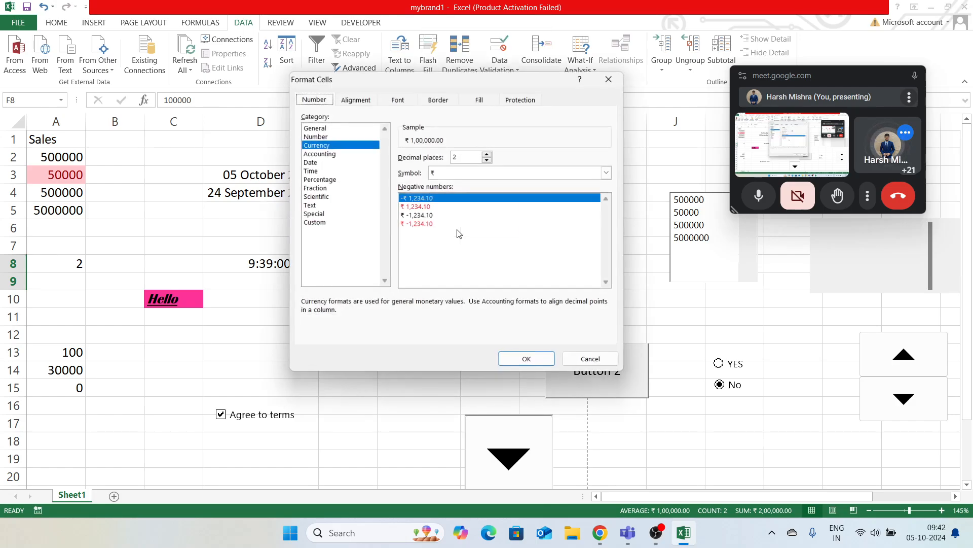
left_click(466, 172)
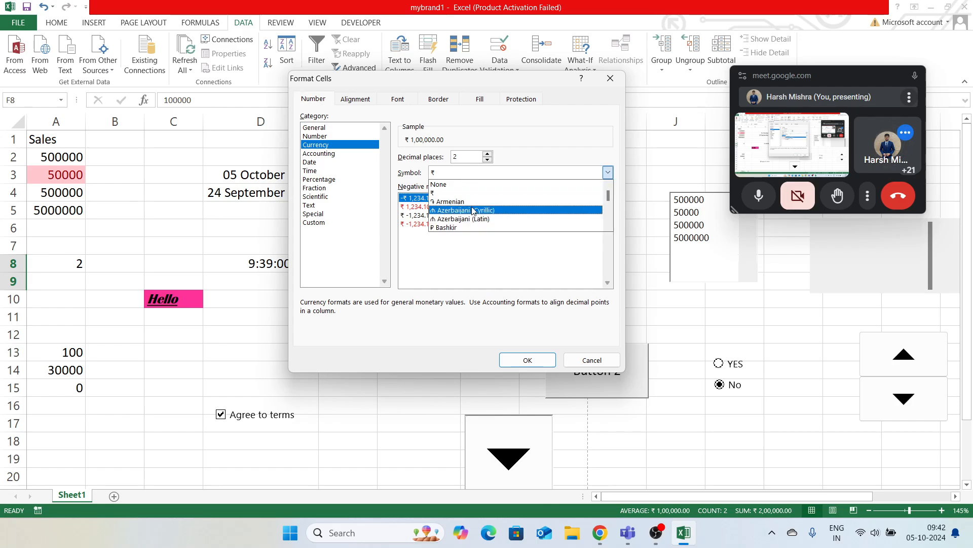
mouse_move(607, 198)
left_mouse_down()
mouse_move(606, 214)
mouse_move(608, 201)
left_mouse_up()
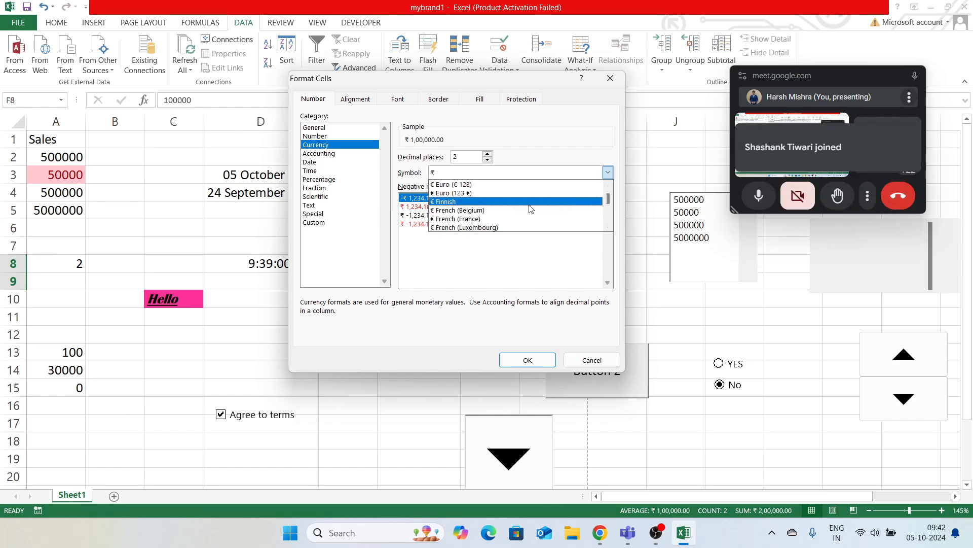
mouse_move(608, 202)
left_mouse_down()
mouse_move(610, 213)
mouse_move(610, 199)
left_mouse_up()
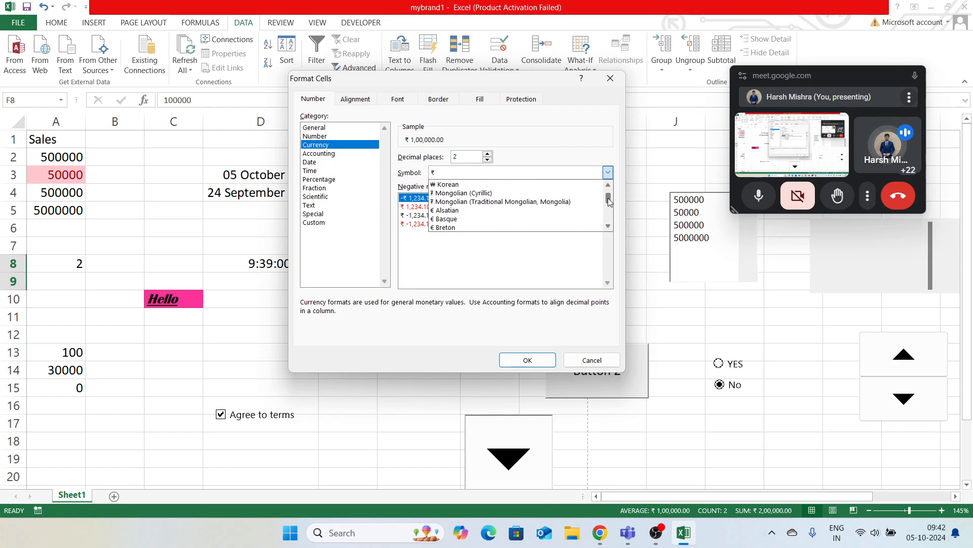
left_click(608, 227)
left_click(609, 227)
left_click(609, 227)
left_click(608, 227)
left_click(609, 227)
left_click(609, 227)
left_click(609, 227)
left_click(609, 227)
left_click(609, 227)
left_click(609, 227)
left_click(609, 227)
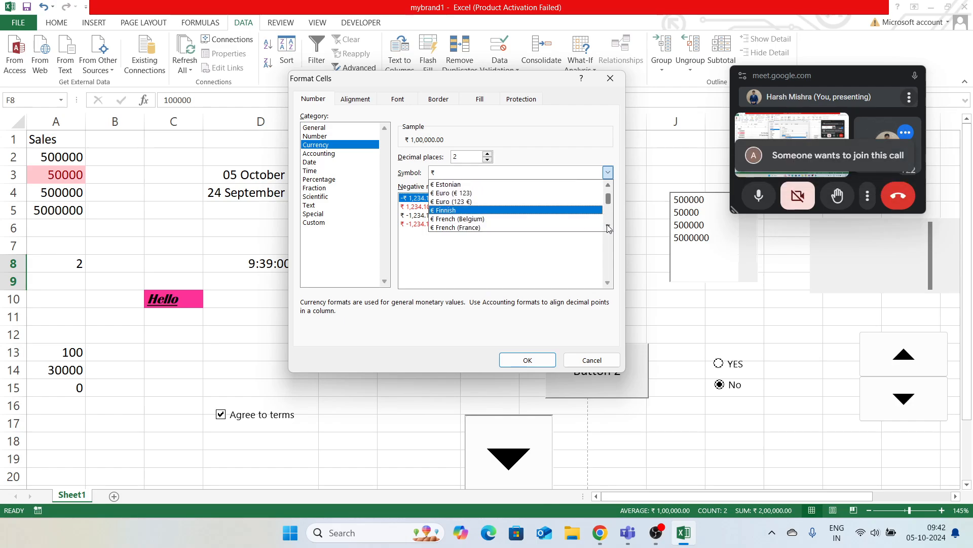
left_click(609, 227)
left_click(609, 228)
left_click(609, 227)
left_click(609, 227)
left_click(609, 228)
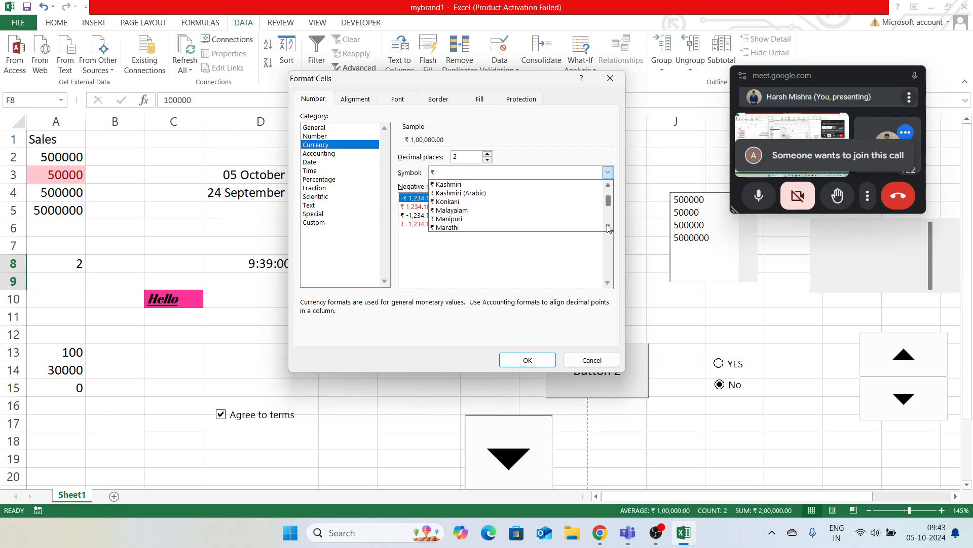
left_click(608, 228)
left_click_drag(609, 228, 607, 193)
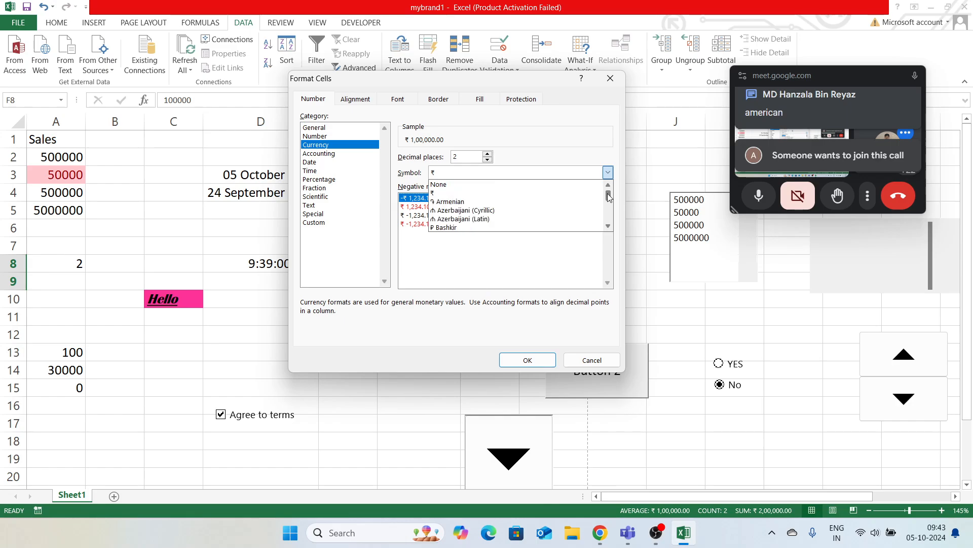
Set the currency symbol of F8:F9 to $ English (United States) and apply the format.
left_click(609, 226)
left_click(609, 227)
left_click(608, 227)
left_click(608, 227)
left_click(608, 227)
left_click(608, 226)
left_click(608, 226)
left_click(609, 227)
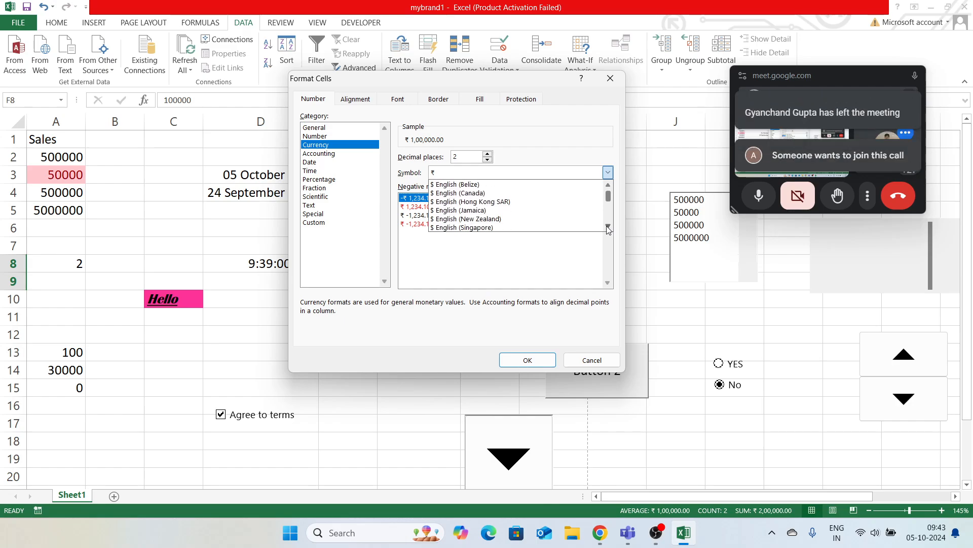
left_click(608, 185)
left_click(608, 186)
left_click(608, 185)
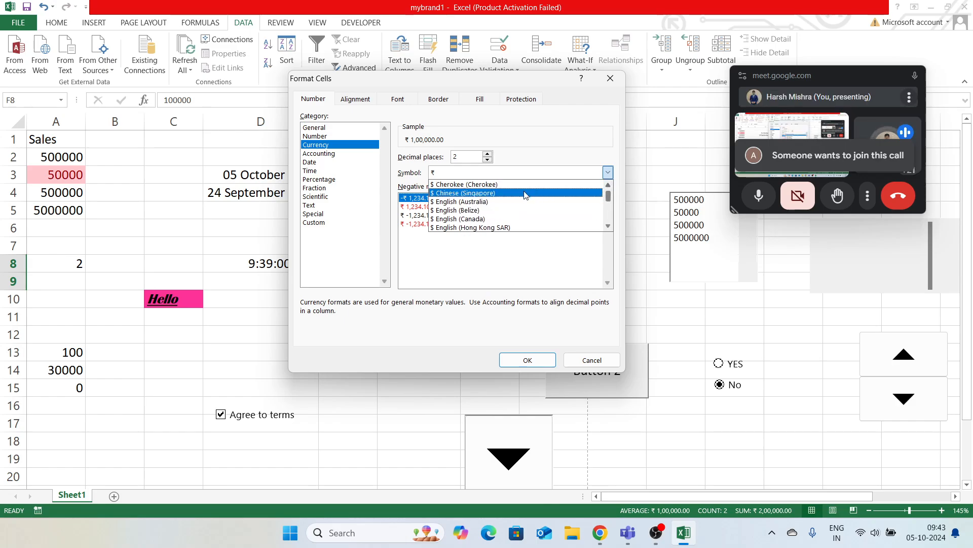
left_click(609, 227)
left_click(609, 227)
left_click(609, 227)
left_click(608, 227)
left_click(609, 228)
left_click(608, 227)
left_click(530, 220)
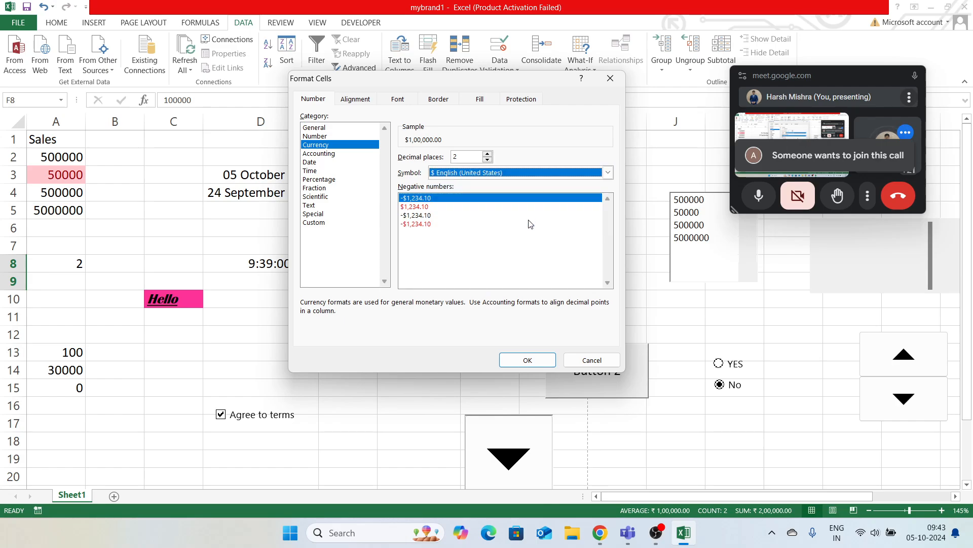
left_click(528, 359)
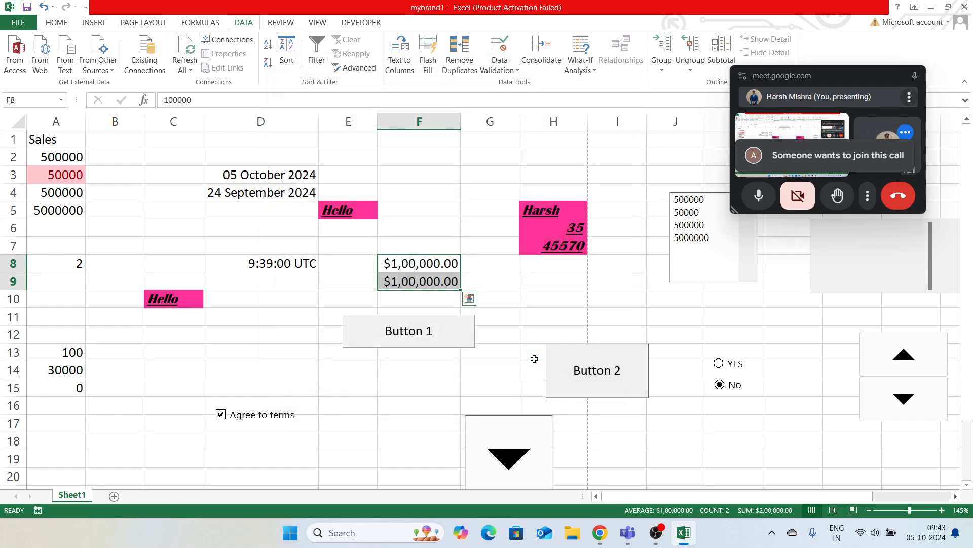
left_click(423, 242)
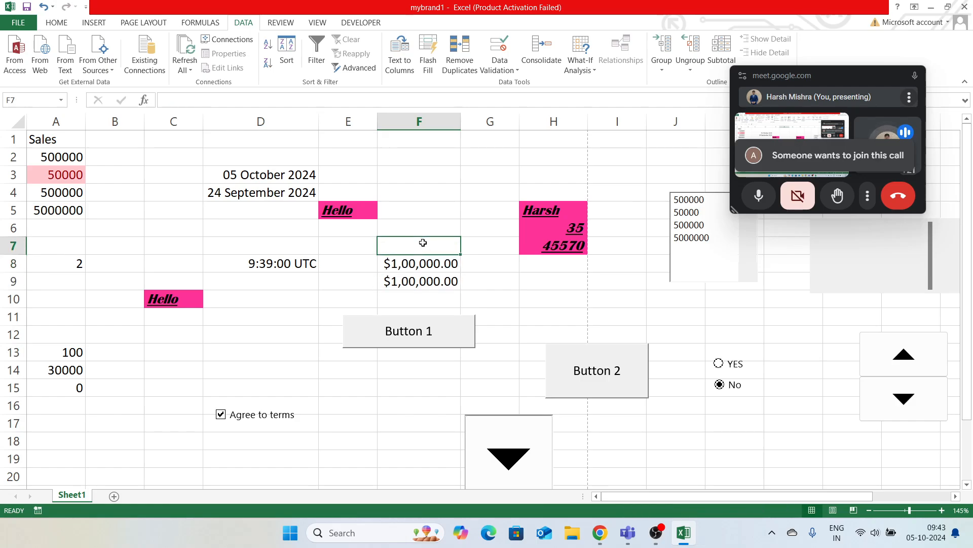
Switch to the Google Meet call in Chrome and admit the participant waiting to join.
key("alt+Tab")
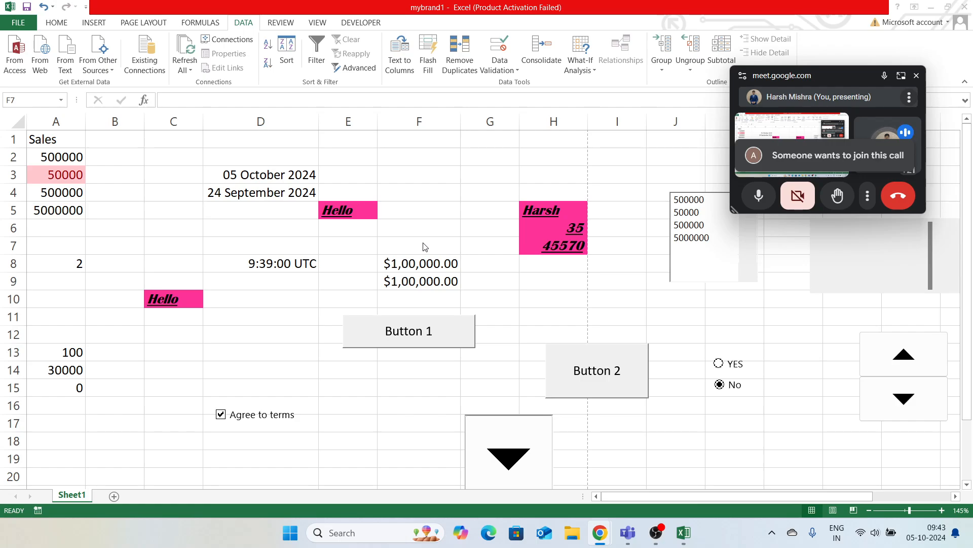
key("alt+Tab")
key("alt+Tab")
key("alt+Tab")
left_click(104, 10)
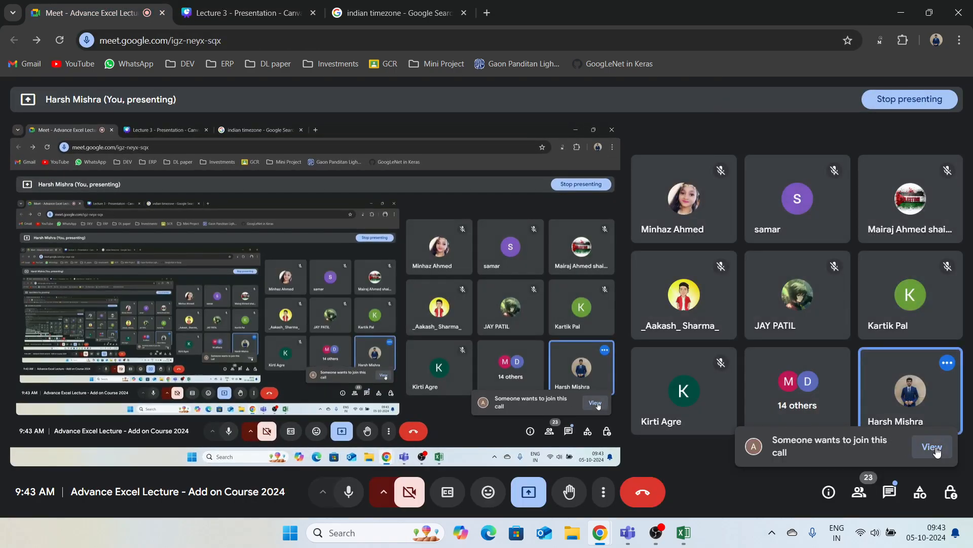
left_click(933, 506)
left_click(902, 300)
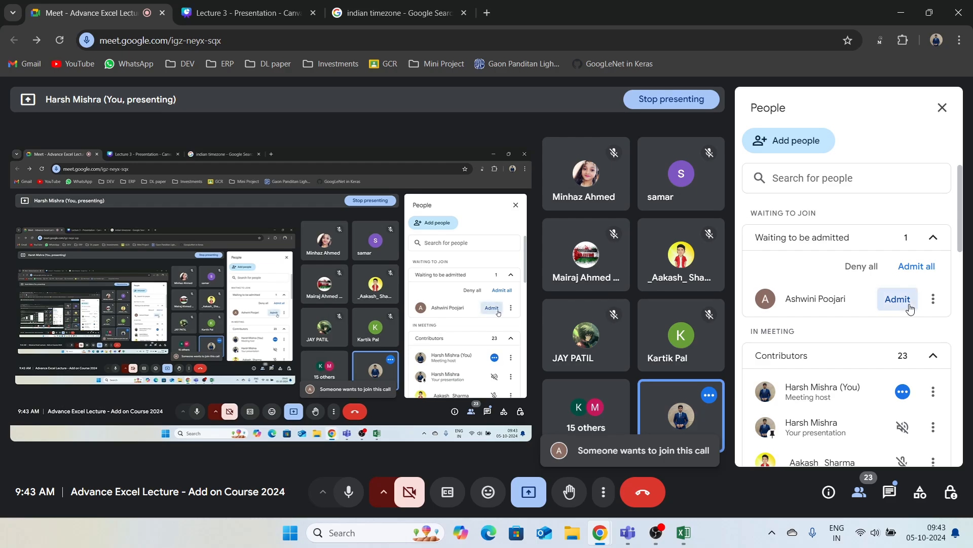
Check the in-call messages of the meeting, close them and return to Excel.
left_click(888, 494)
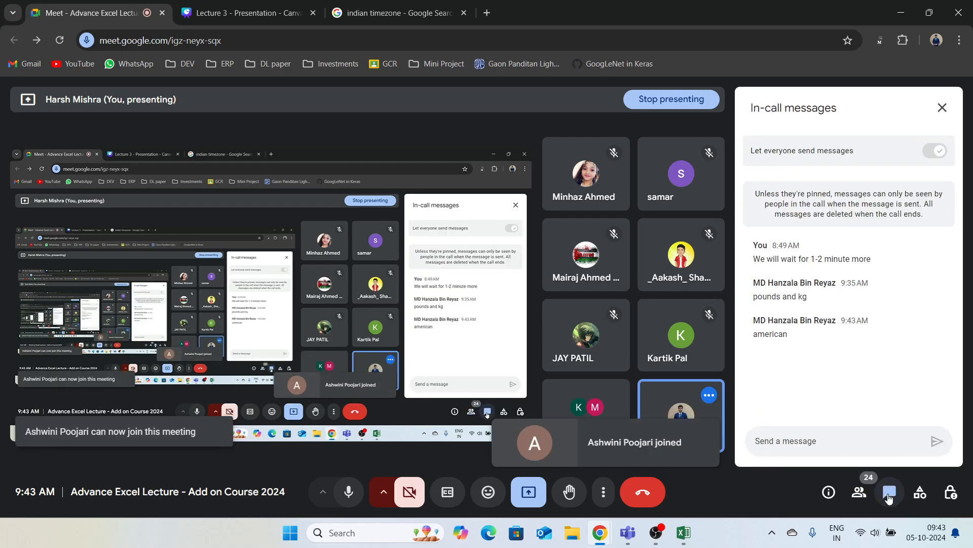
left_click(889, 494)
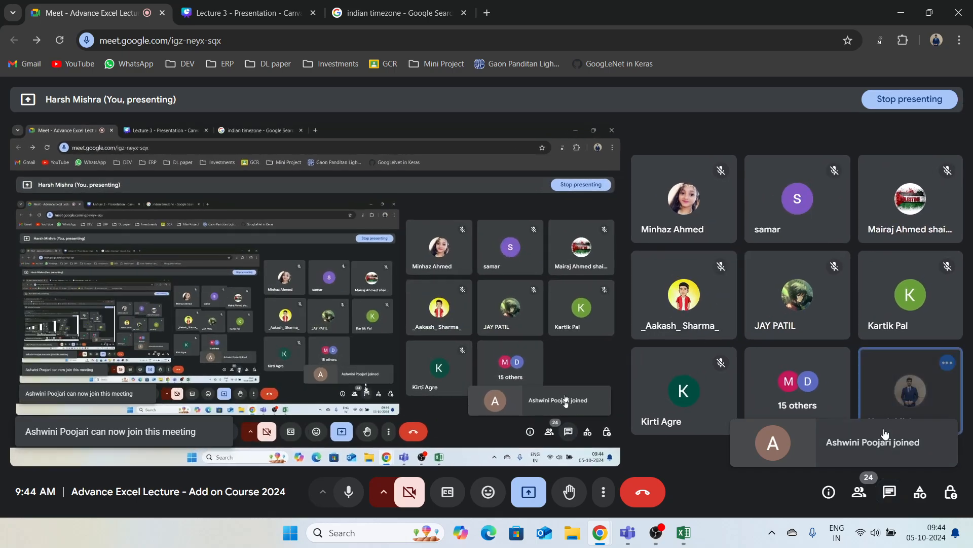
key("alt+Tab")
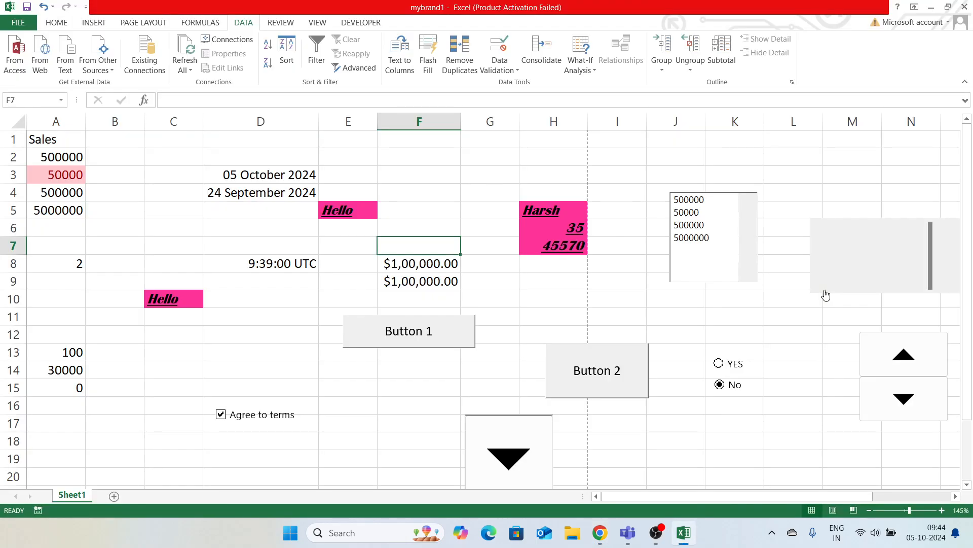
Switch to the Lecture 3 presentation in Canva in Chrome and show the Avoid Hardcoding Symbols page full screen, uncovered by the meeting window.
key("alt+Tab")
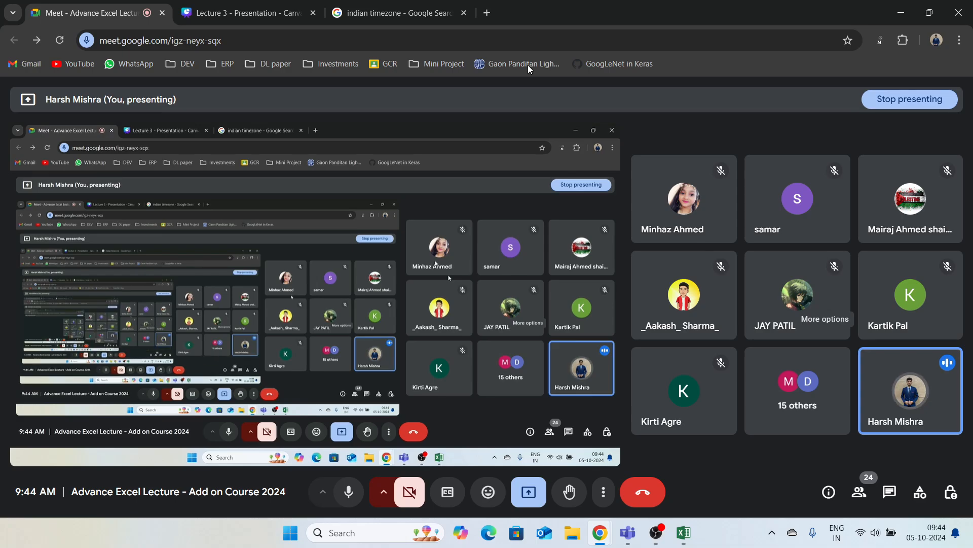
left_click(261, 5)
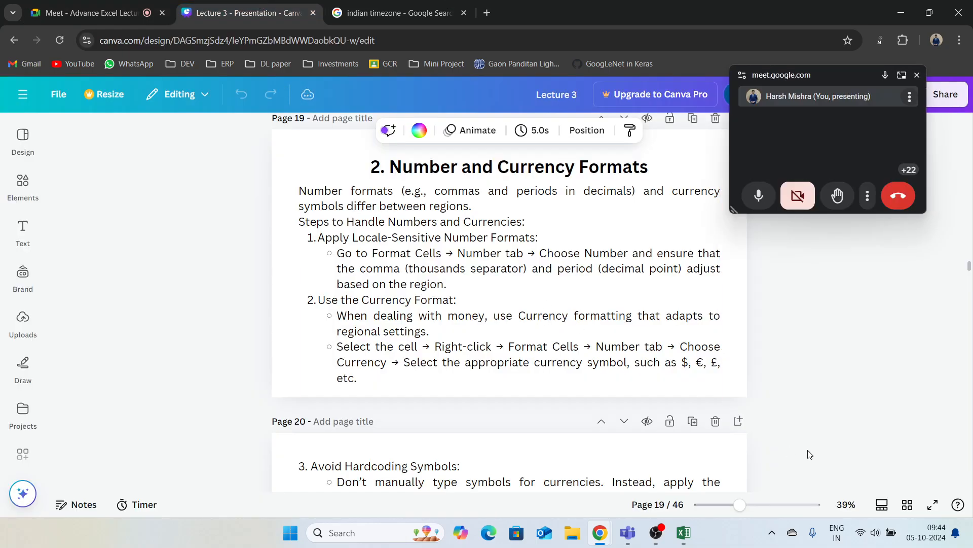
left_click(933, 505)
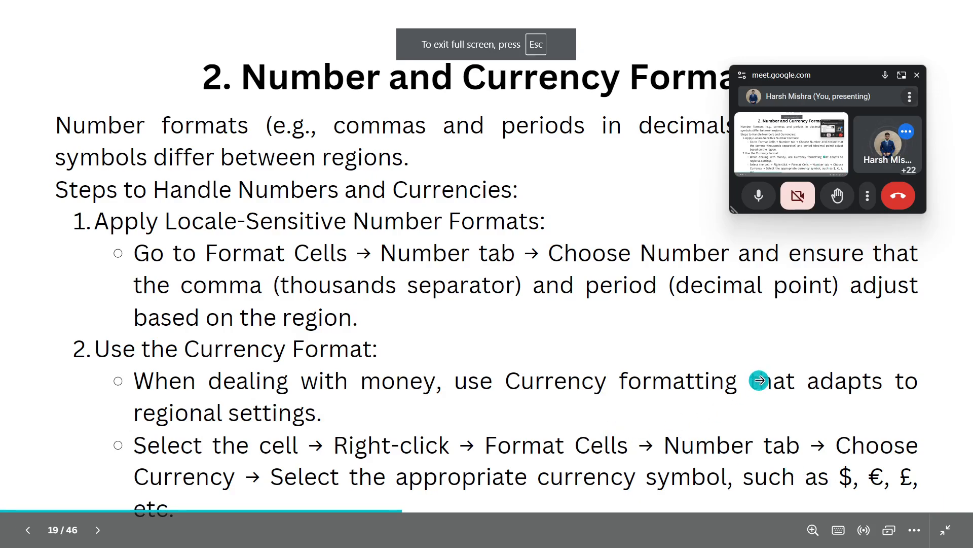
left_click(847, 330)
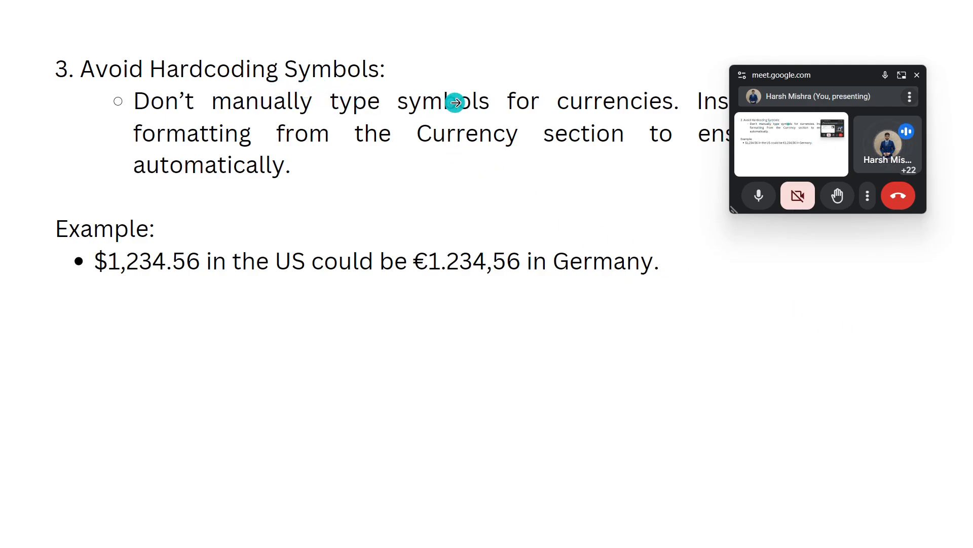
left_click_drag(811, 67, 851, 204)
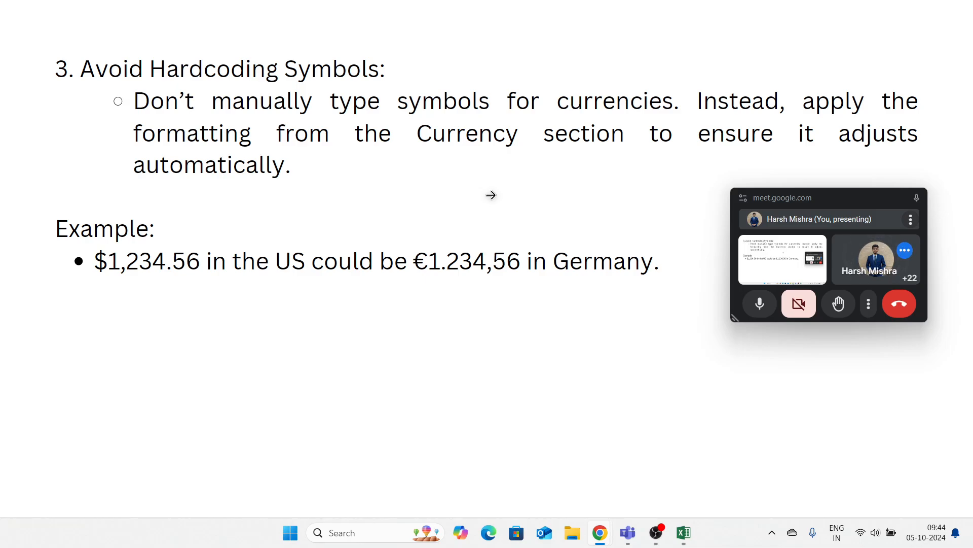
Switch back to Excel and select F8 to inspect its stored value against its currency format.
key("alt+Tab")
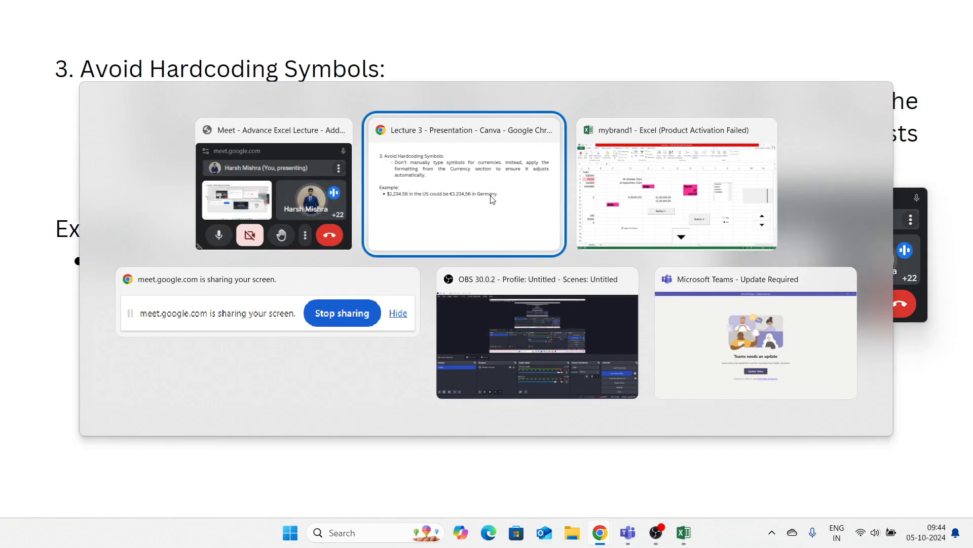
key("alt+Tab")
left_click(428, 264)
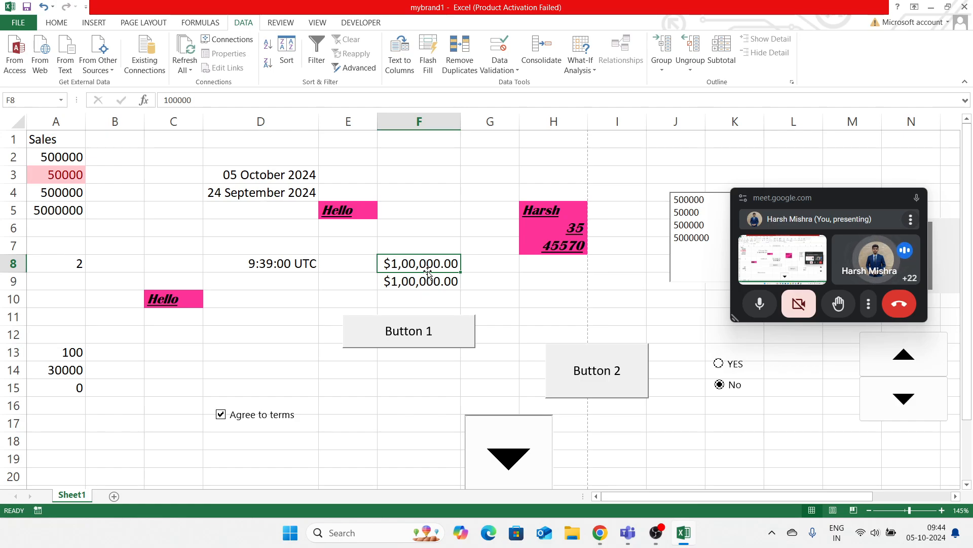
Switch to the Canva presentation in Chrome and view the Text Direction and Alignment page, moving the meeting window off the right-to-left instructions.
key("alt+Tab")
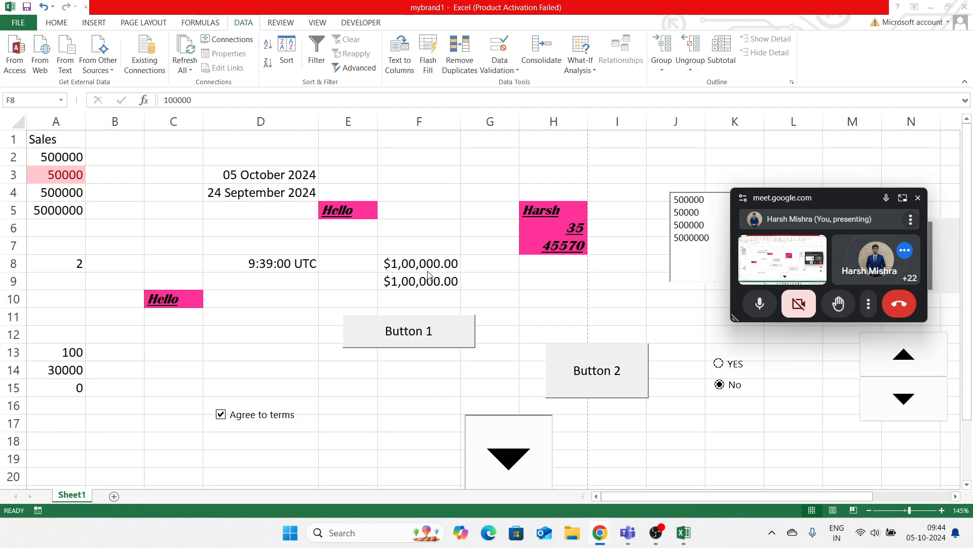
key("alt+Tab")
key("alt+Tab")
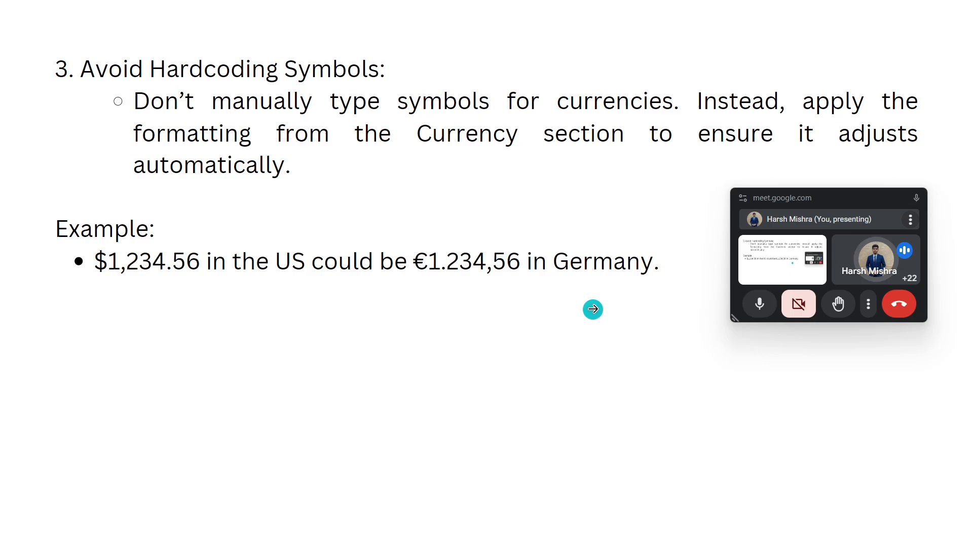
left_click(594, 309)
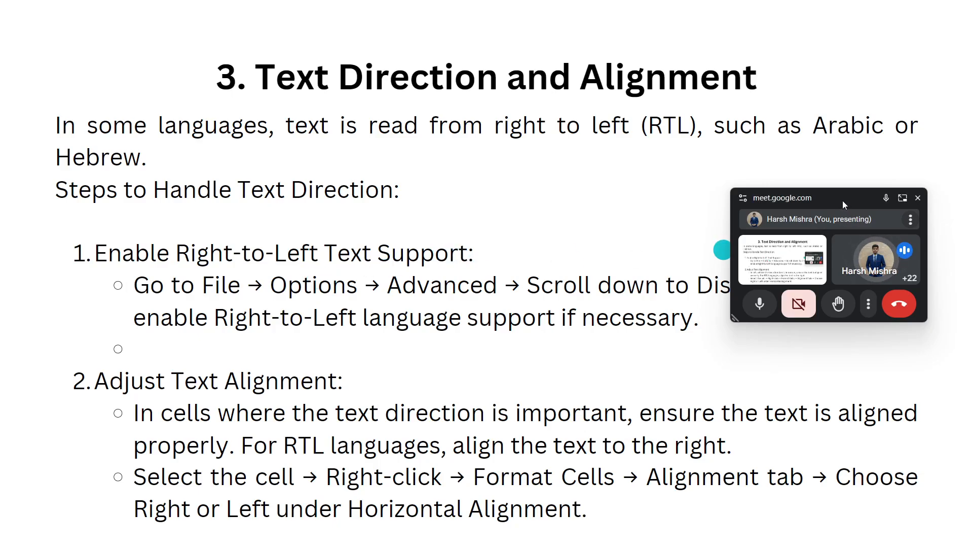
left_click_drag(843, 199, 829, 105)
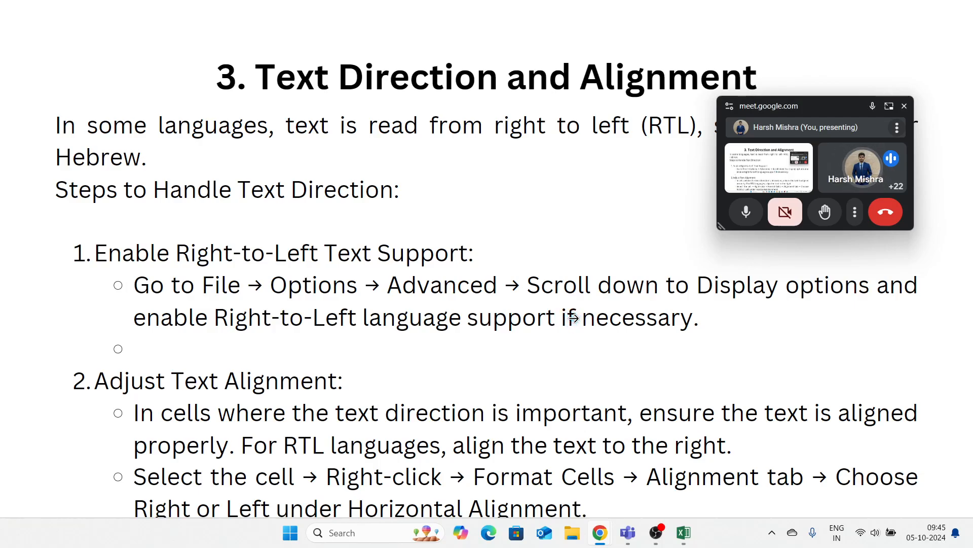
Switch to Excel and set the default direction in the advanced display options to Right-to-left.
key("alt+Tab")
key("Tab")
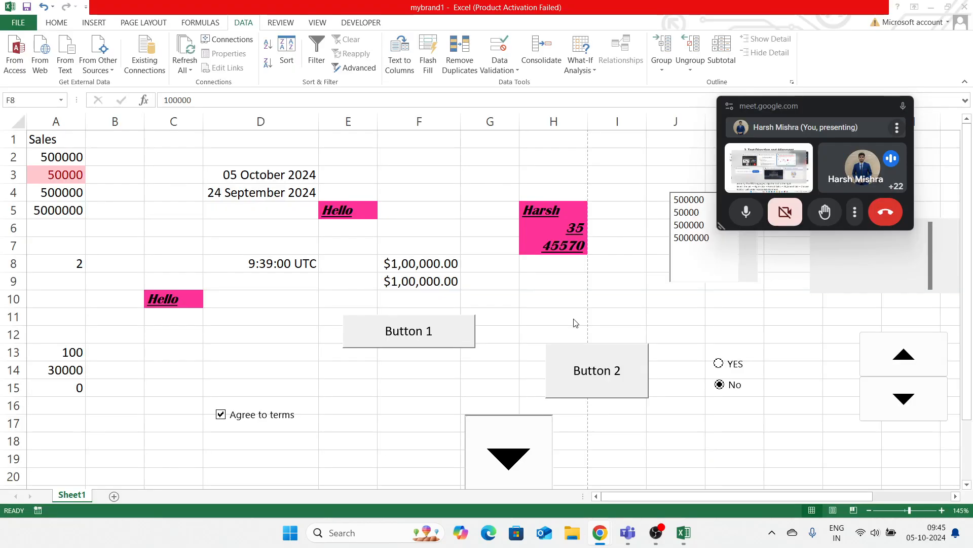
left_click(18, 22)
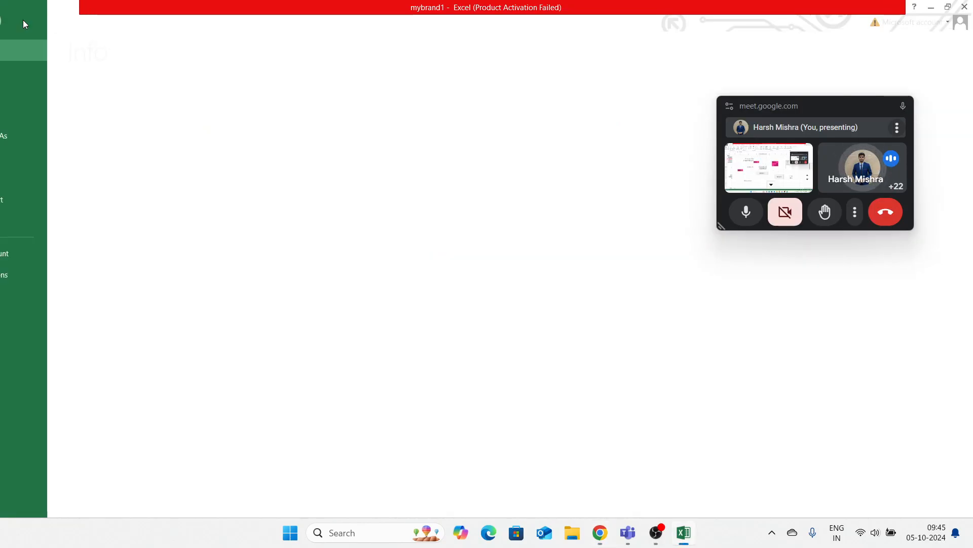
left_click(28, 274)
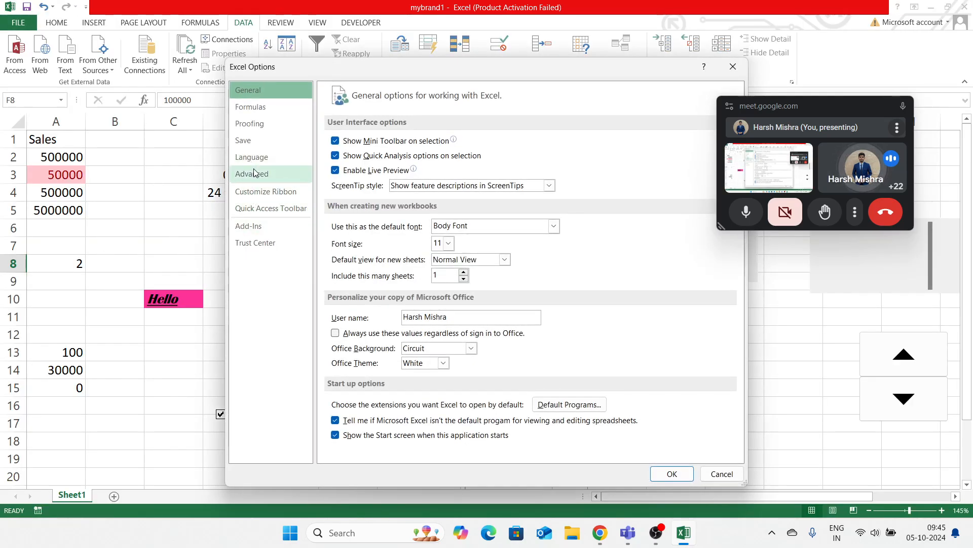
left_click(252, 173)
scroll(476, 325, "down", 5)
scroll(477, 325, "down", 4)
scroll(429, 397, "down", 3)
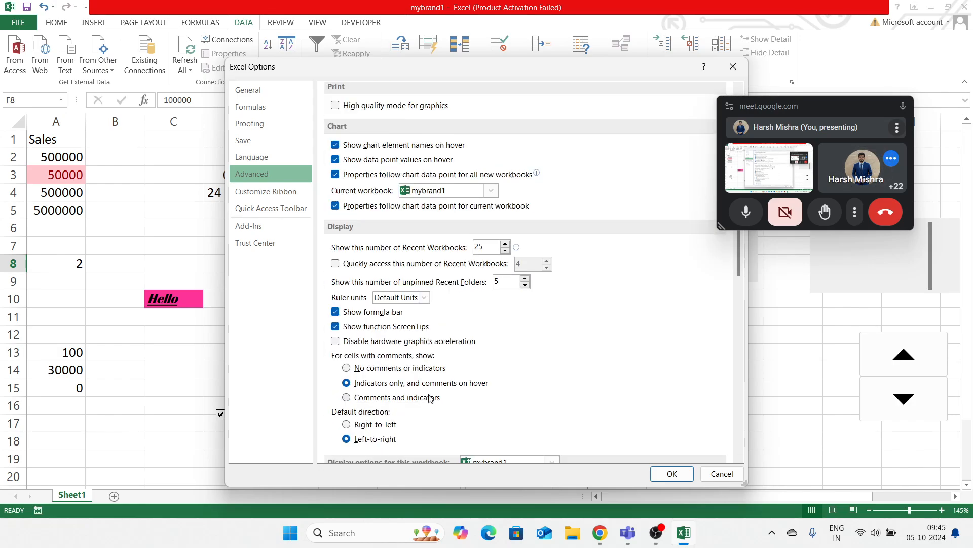
scroll(392, 255, "down", 1)
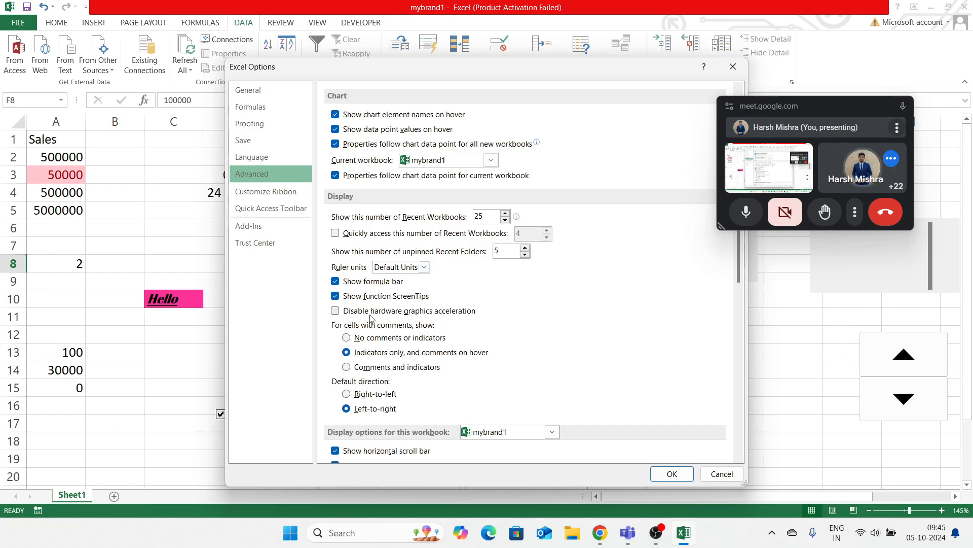
left_click(378, 395)
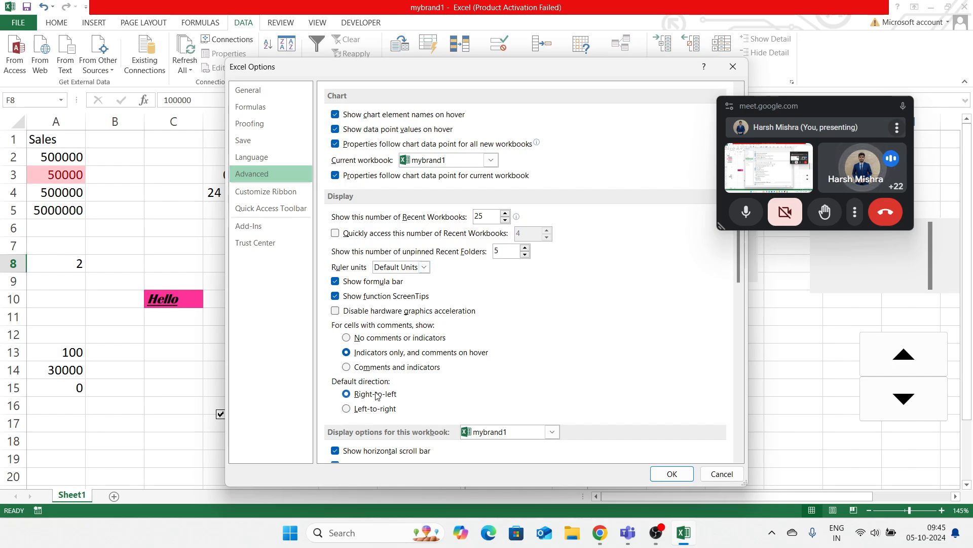
left_click(671, 473)
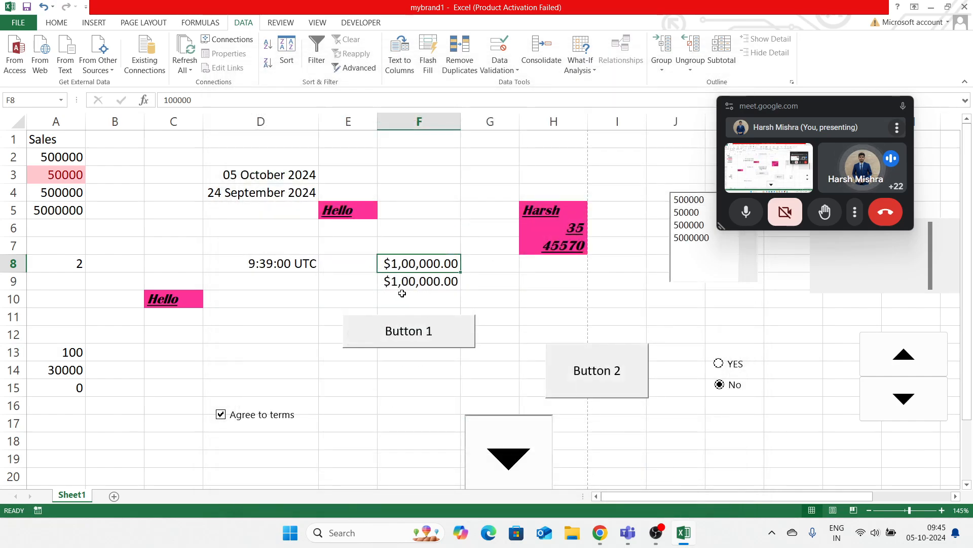
Restore the default direction in Excel's advanced display options to Left-to-right.
left_click(18, 22)
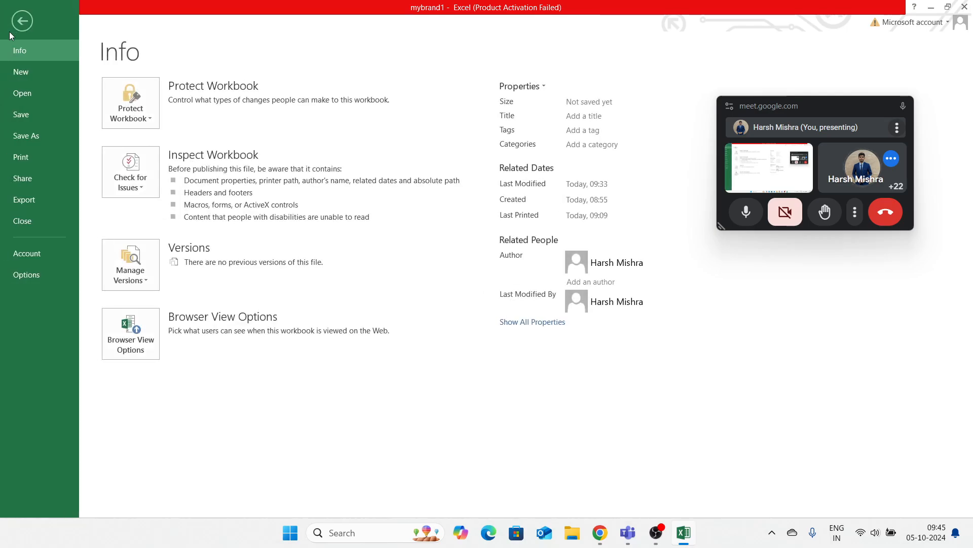
left_click(54, 274)
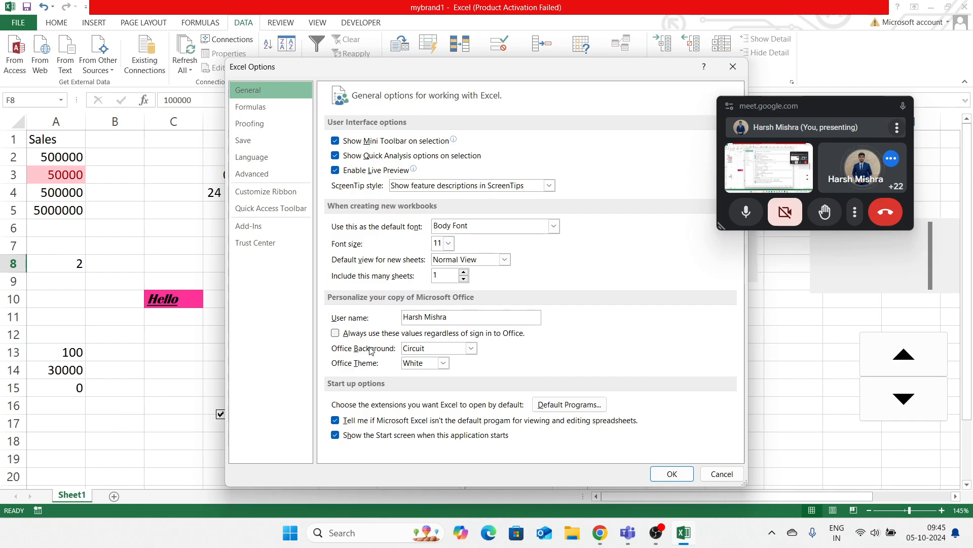
left_click(256, 174)
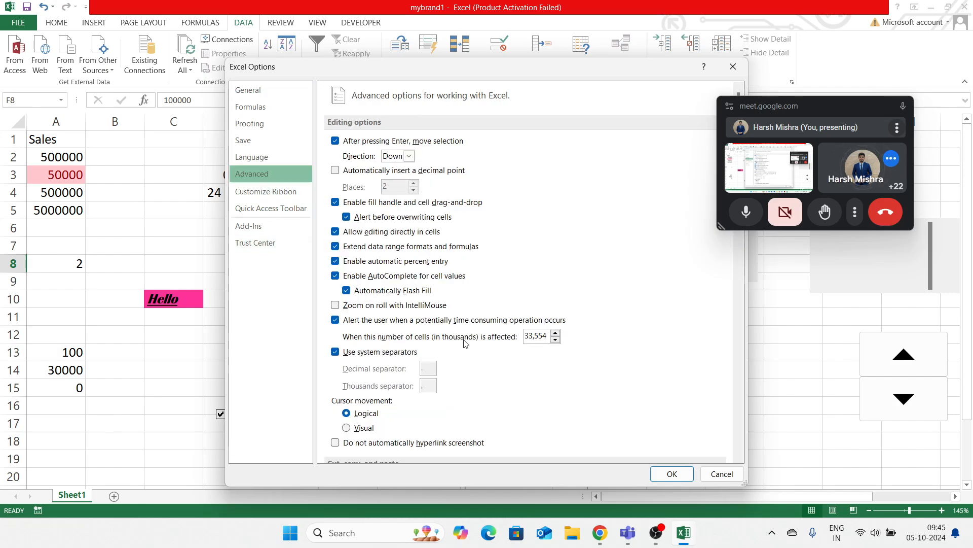
scroll(464, 340, "down", 5)
scroll(464, 341, "down", 5)
scroll(464, 341, "down", 3)
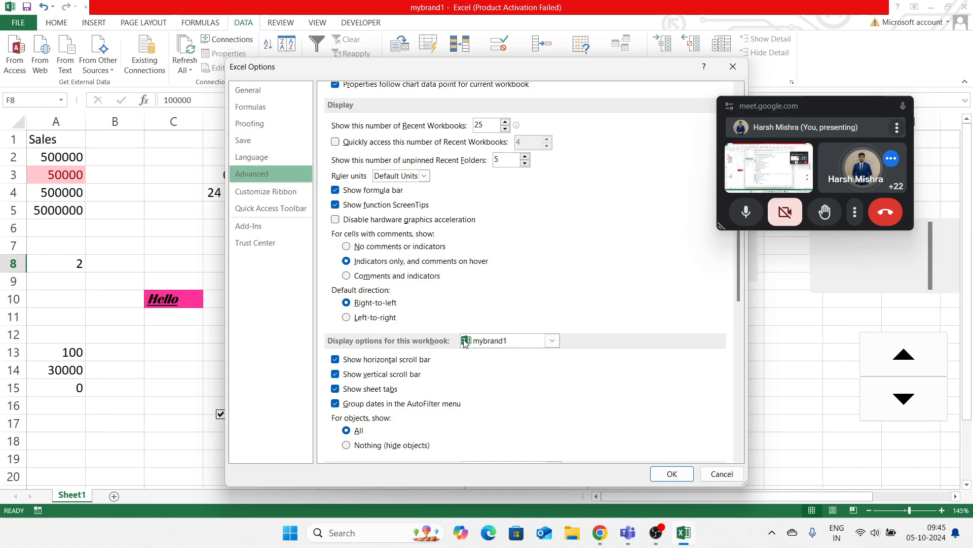
left_click(346, 318)
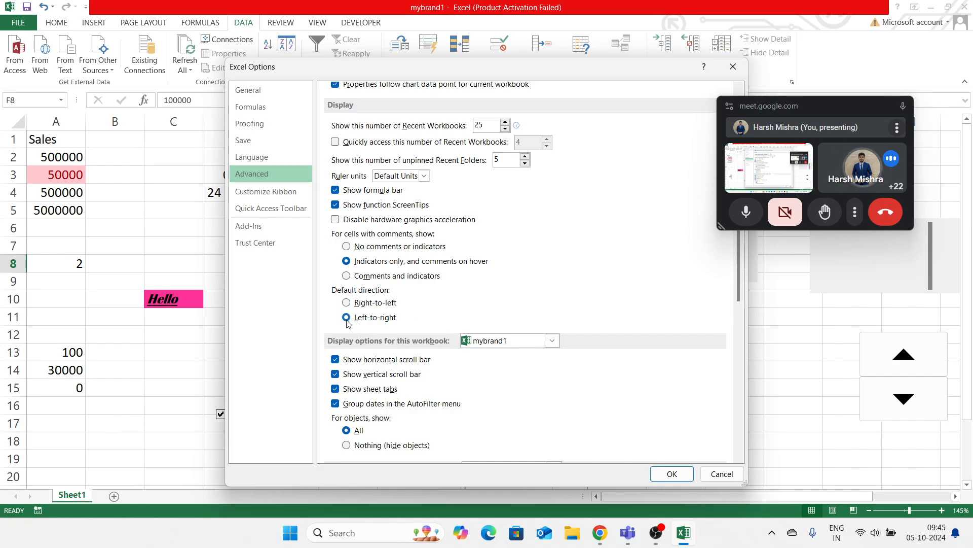
left_click(663, 475)
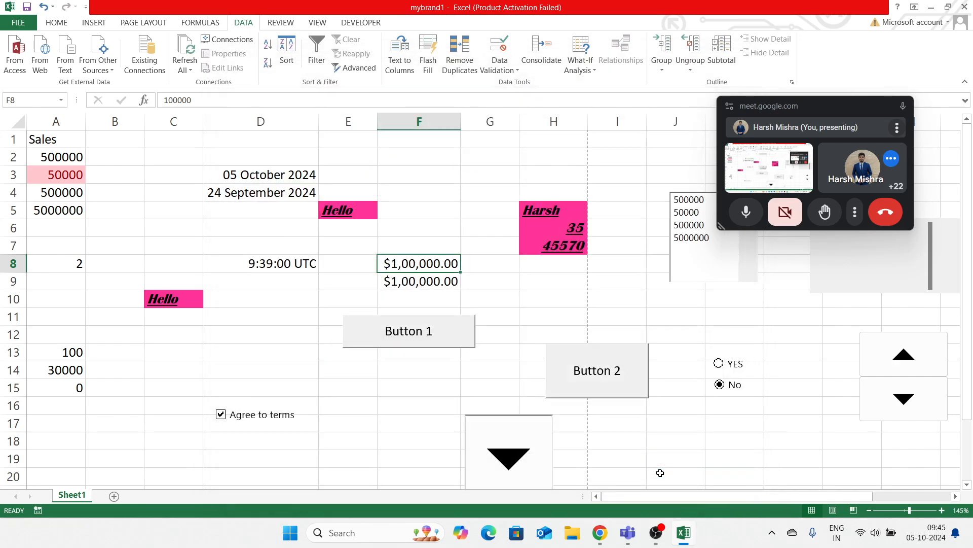
Check the Adjust Text Alignment instructions in the Canva presentation and return to Excel.
key("alt+Tab")
key("Tab")
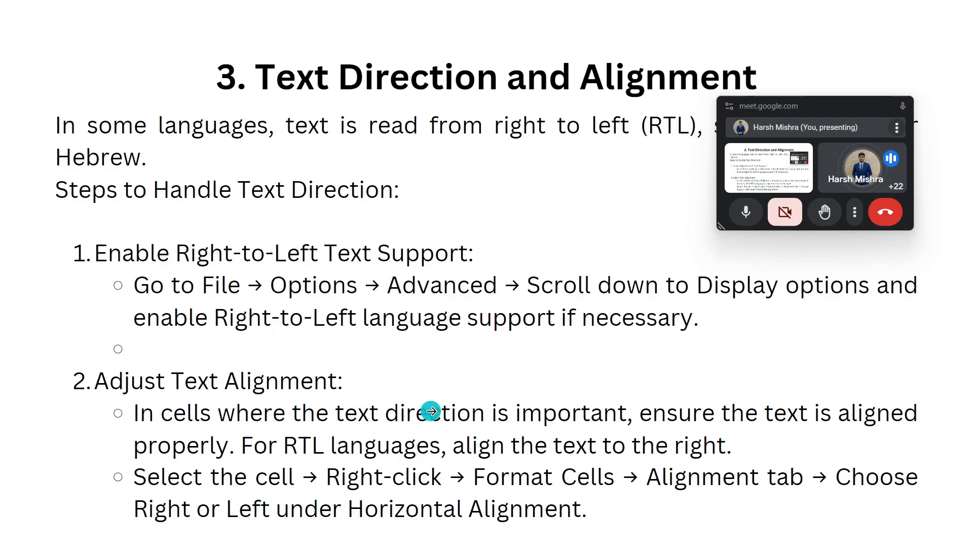
key("alt+Tab")
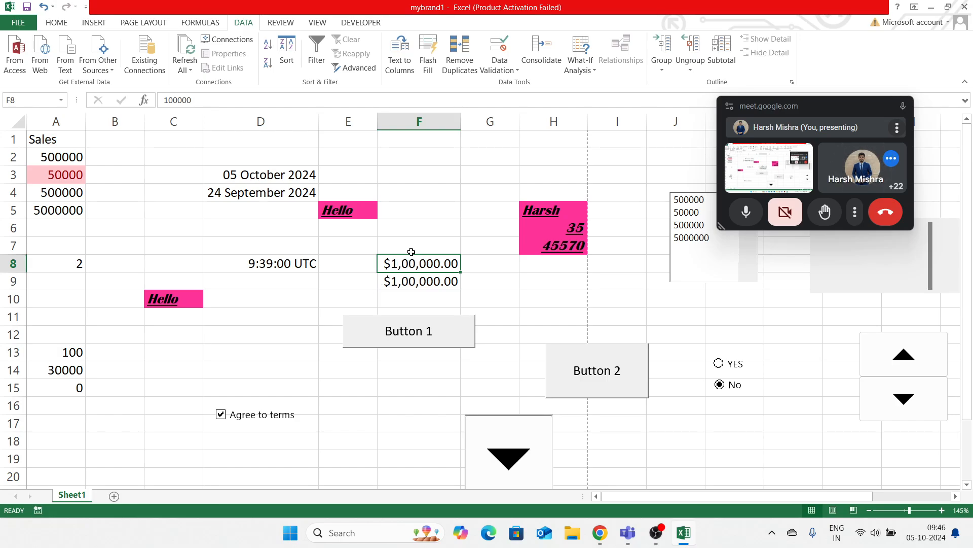
Enter "Hii this is a excel course" in D13 and widen column D so the text fits within the cell.
left_click(272, 354)
type("H")
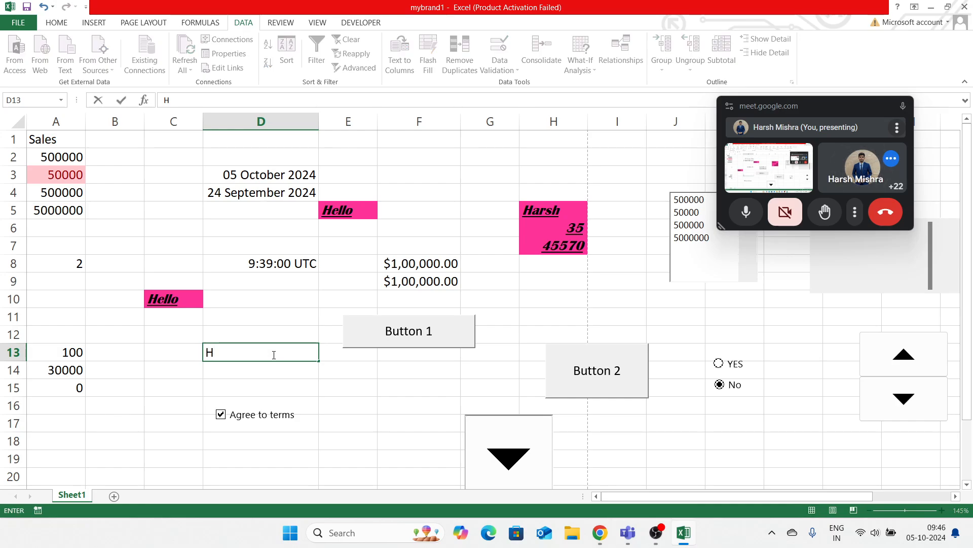
type("ii this is a e")
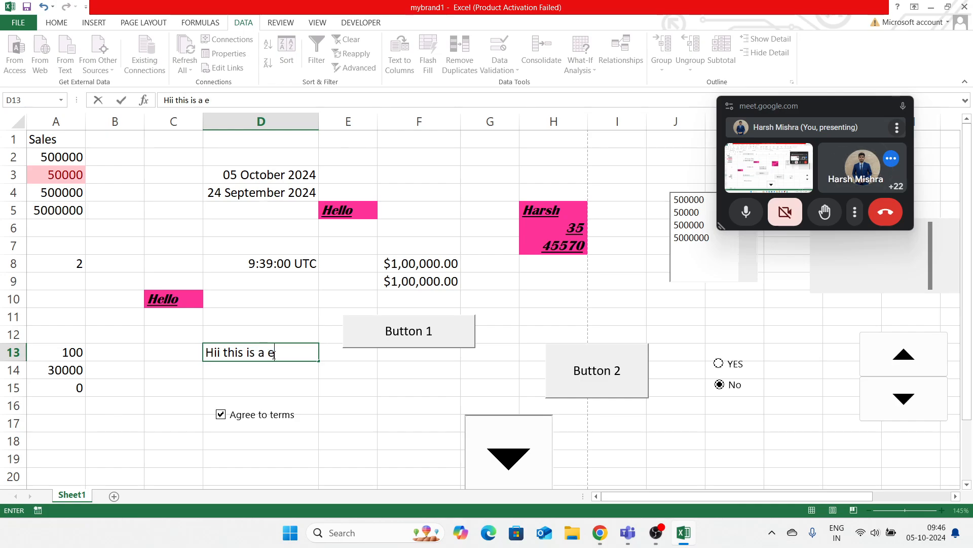
type("xcel course")
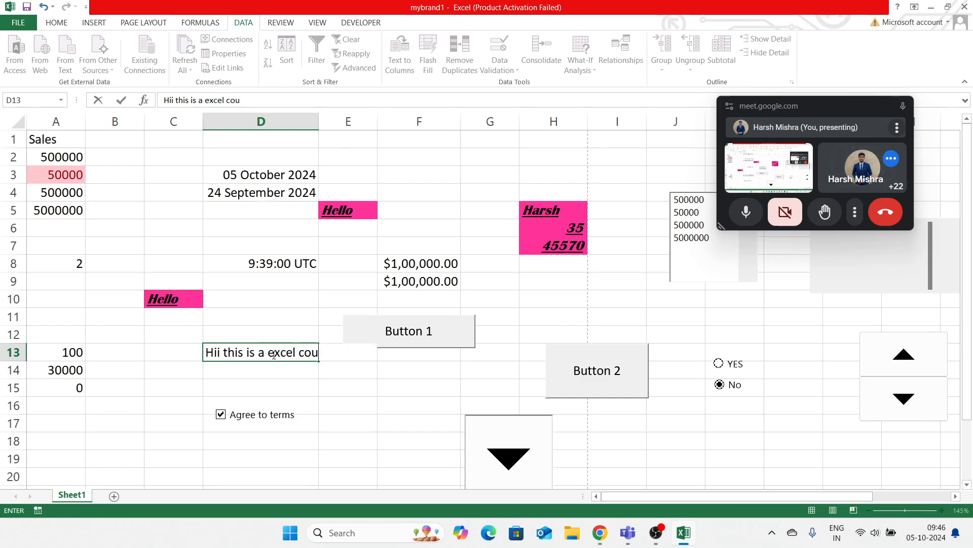
key("Return")
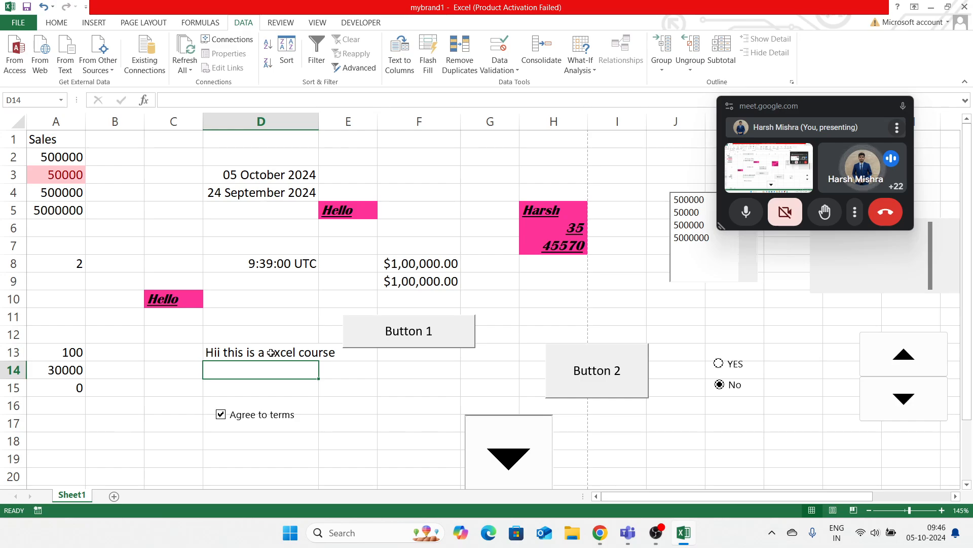
left_click(271, 352)
left_click_drag(318, 122, 403, 113)
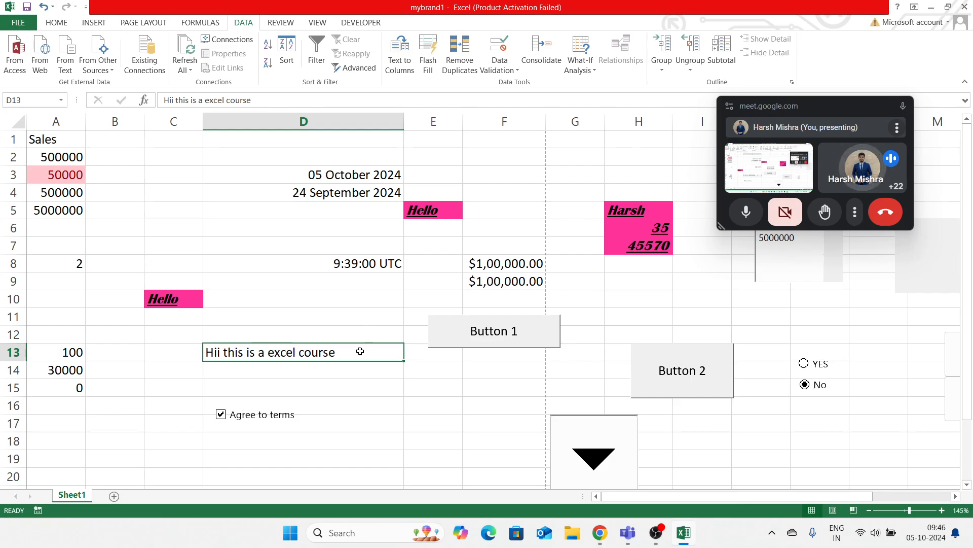
Following the slide's alignment instructions, set the horizontal text alignment of D13 to Right (Indent).
key("alt+Tab")
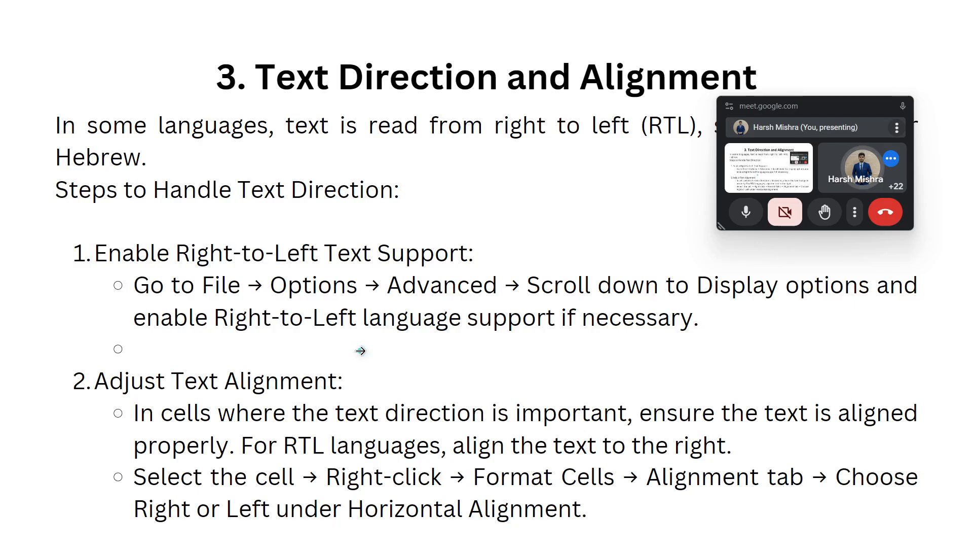
key("alt+Tab")
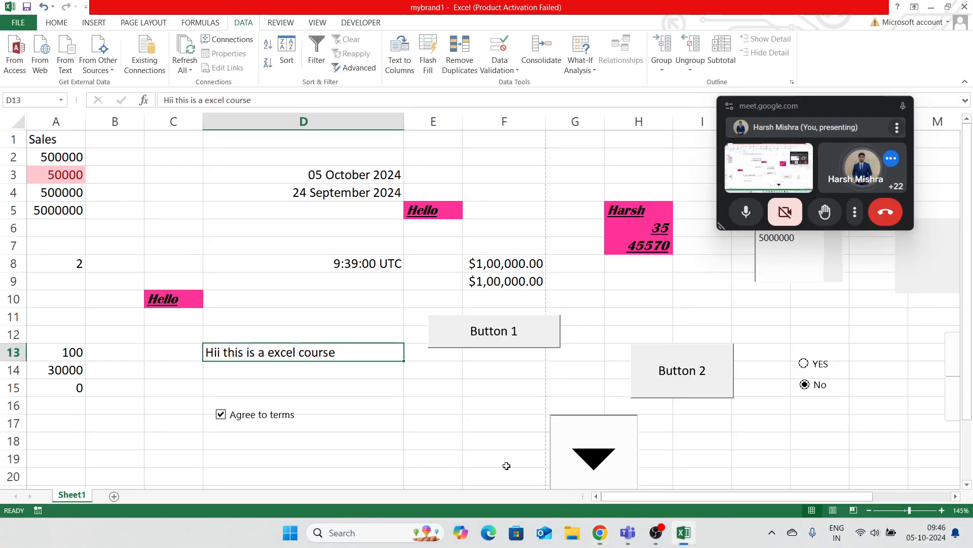
right_click(350, 352)
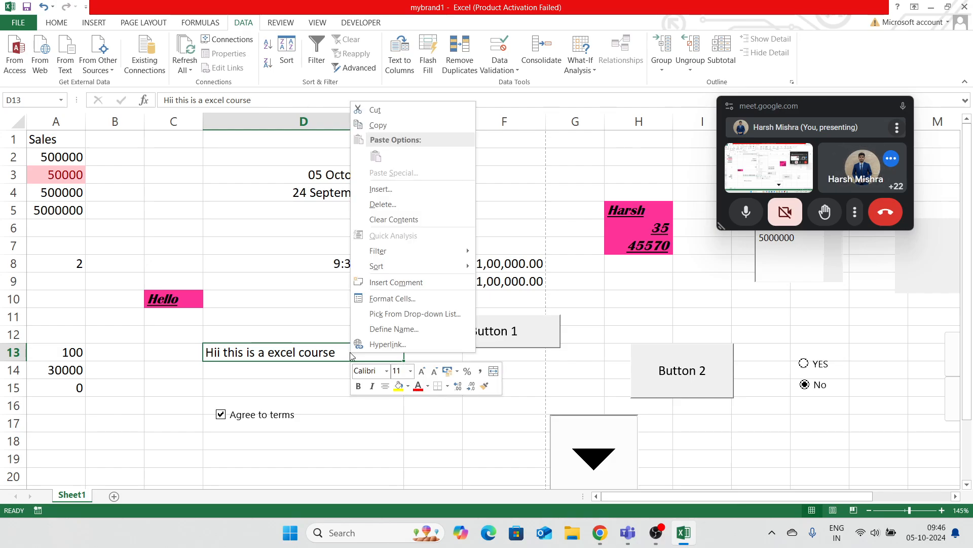
left_click(392, 300)
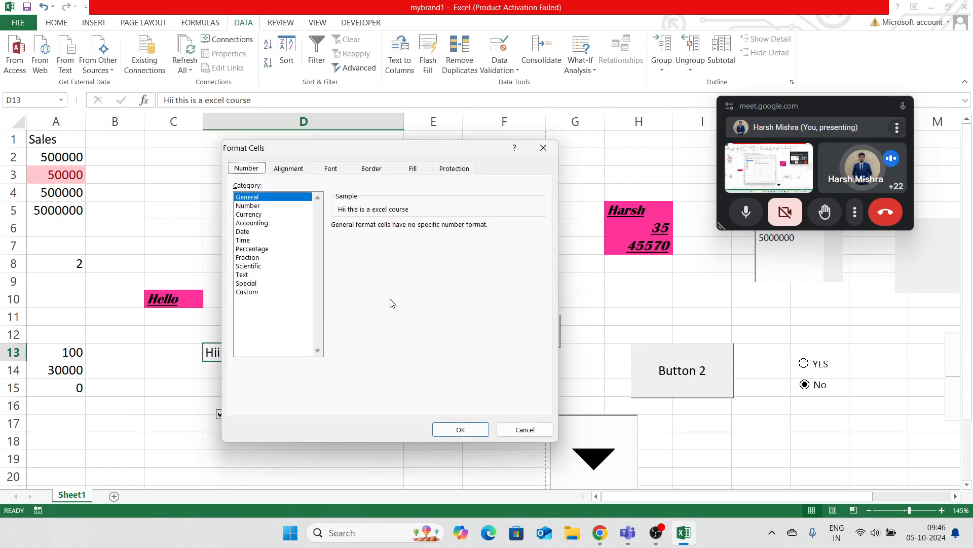
left_click(287, 171)
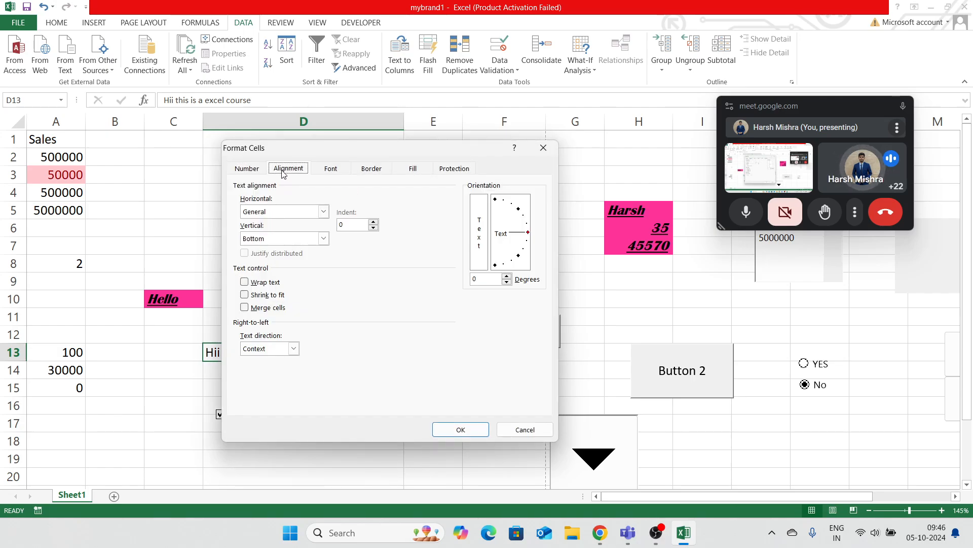
left_click(298, 212)
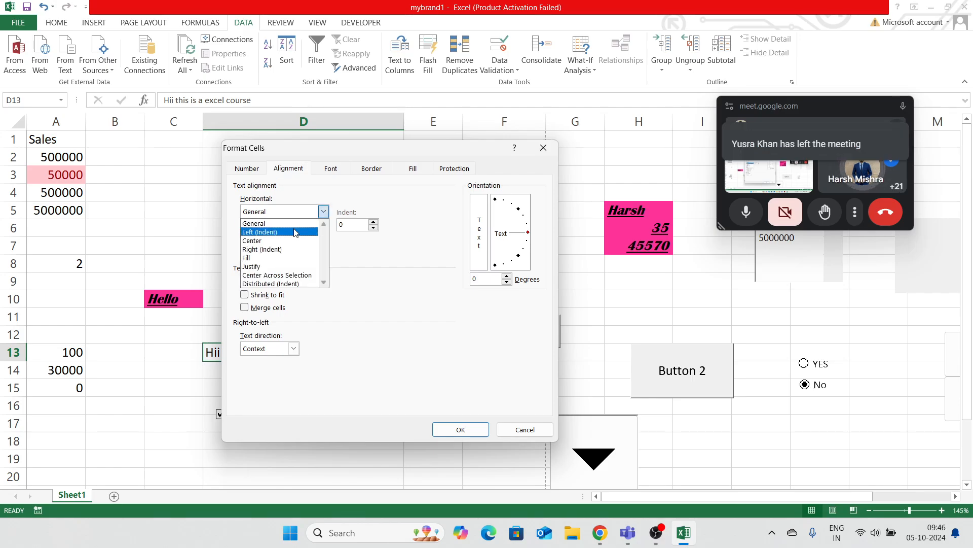
left_click(295, 232)
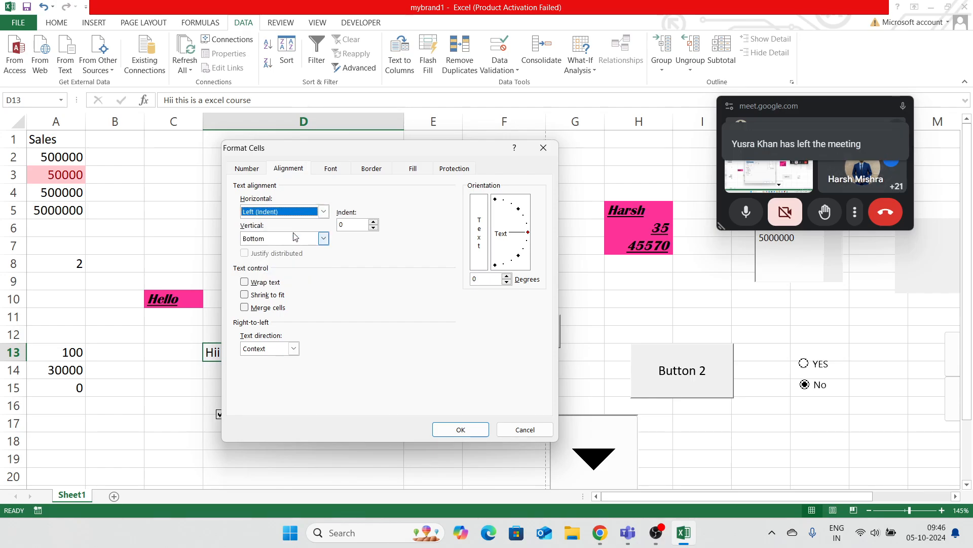
left_click(291, 215)
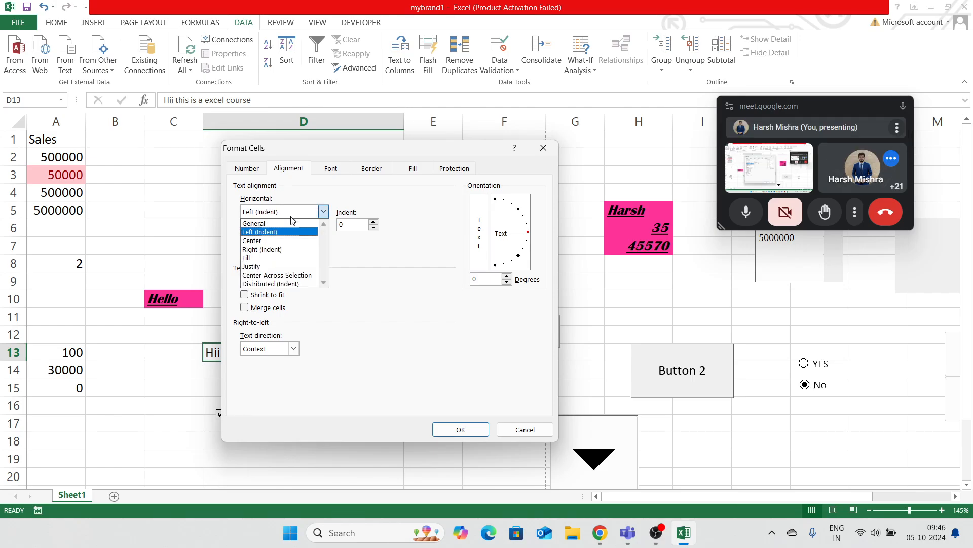
left_click(286, 250)
left_click(471, 429)
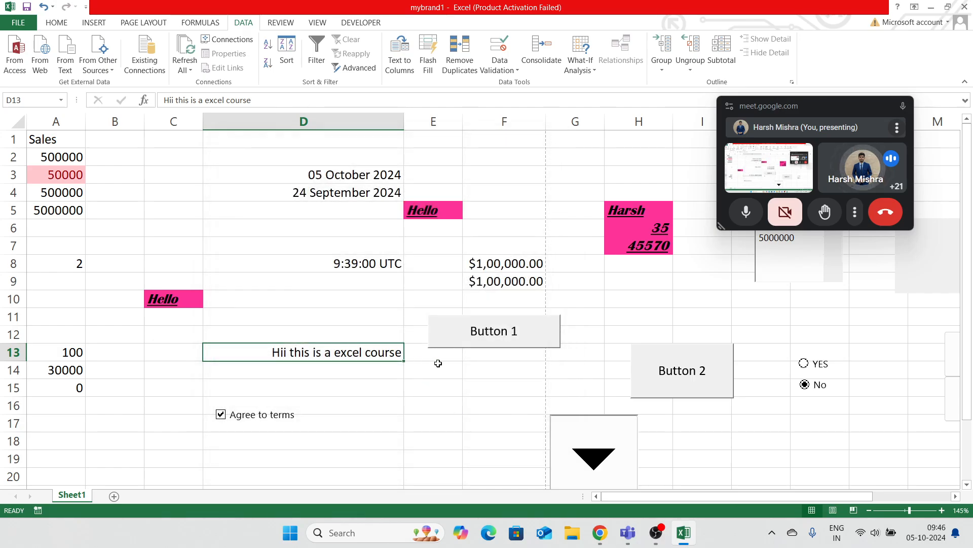
left_click(375, 371)
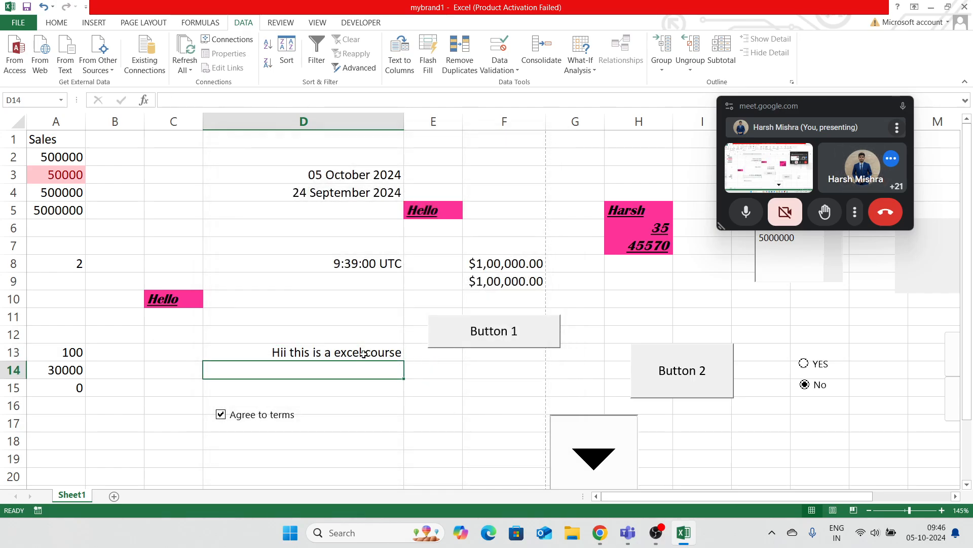
left_click(363, 353)
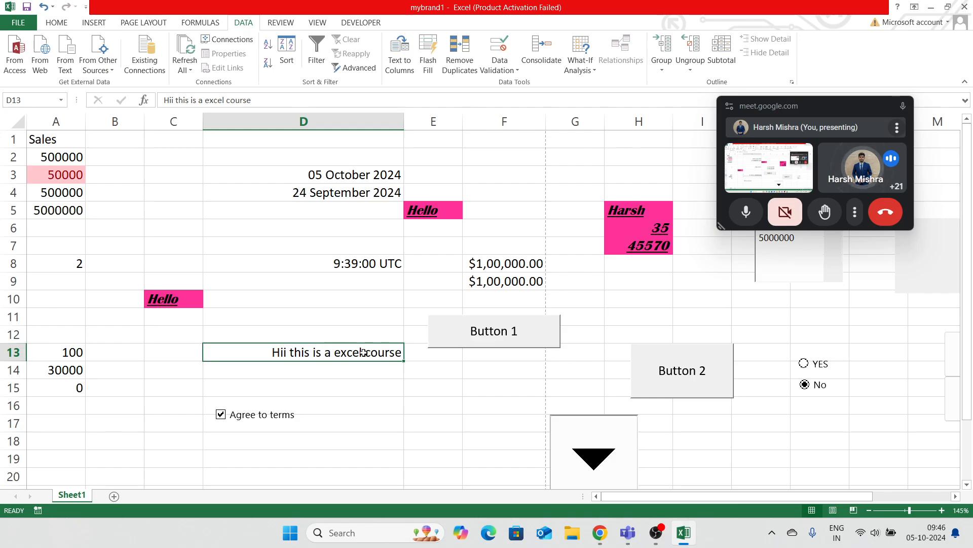
Switch to the Canva presentation in Chrome, view the Units of Measurement page and leave full screen.
key("alt+Tab")
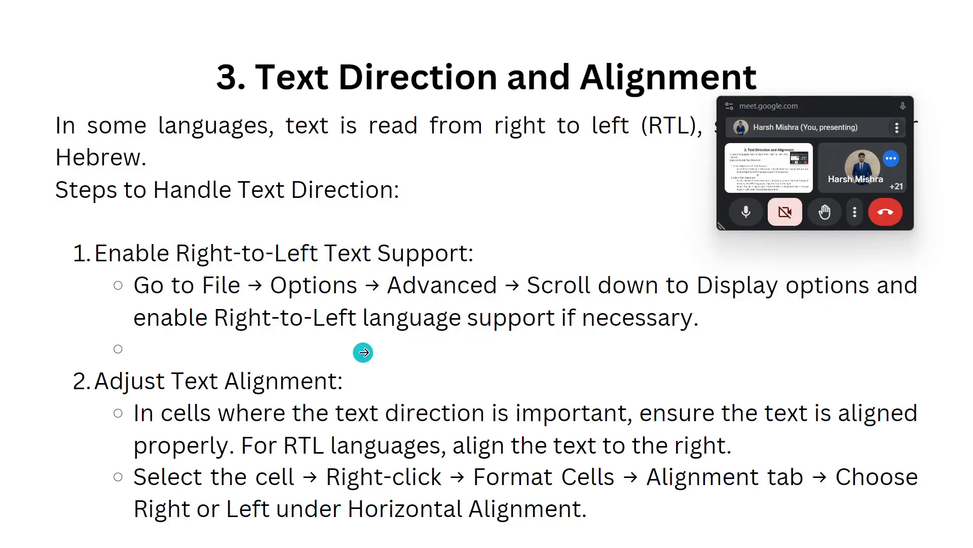
left_click(364, 352)
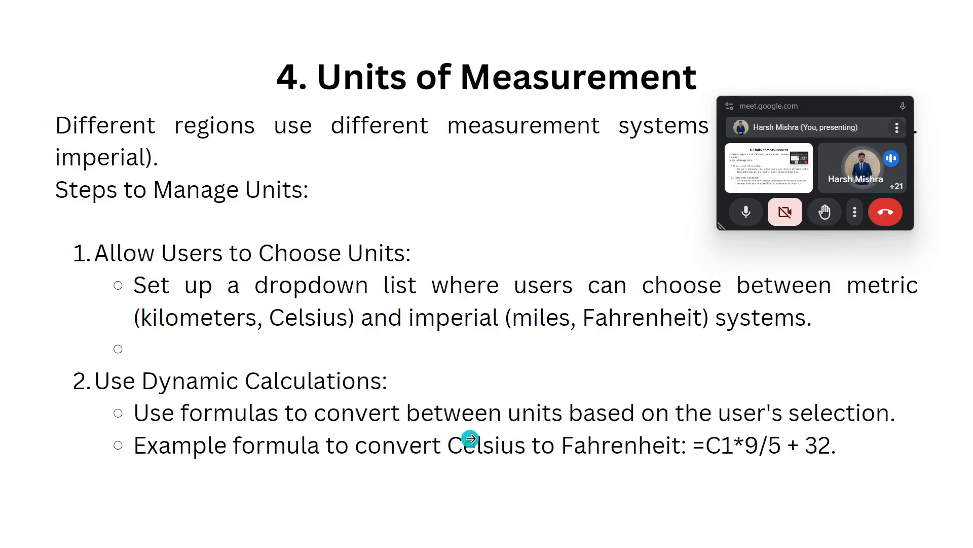
key("Right")
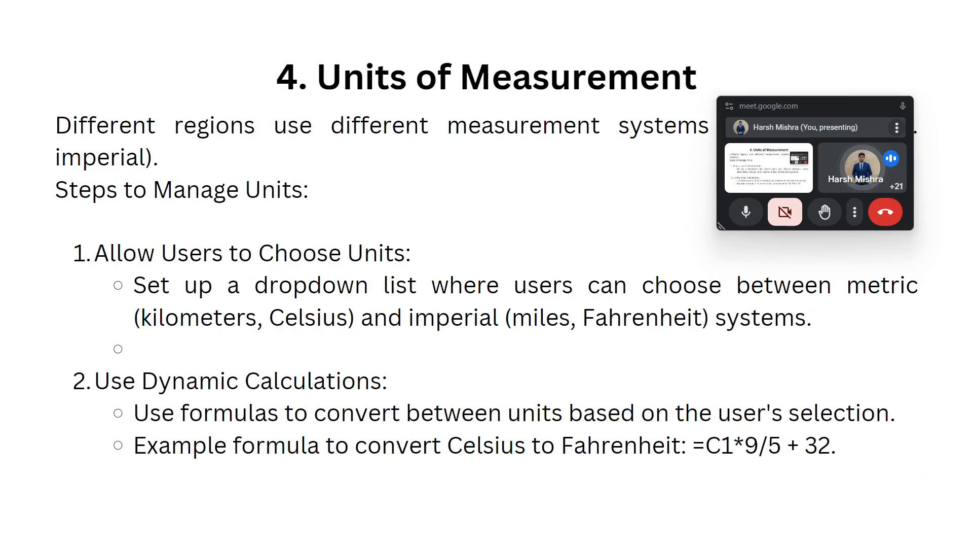
key("Escape")
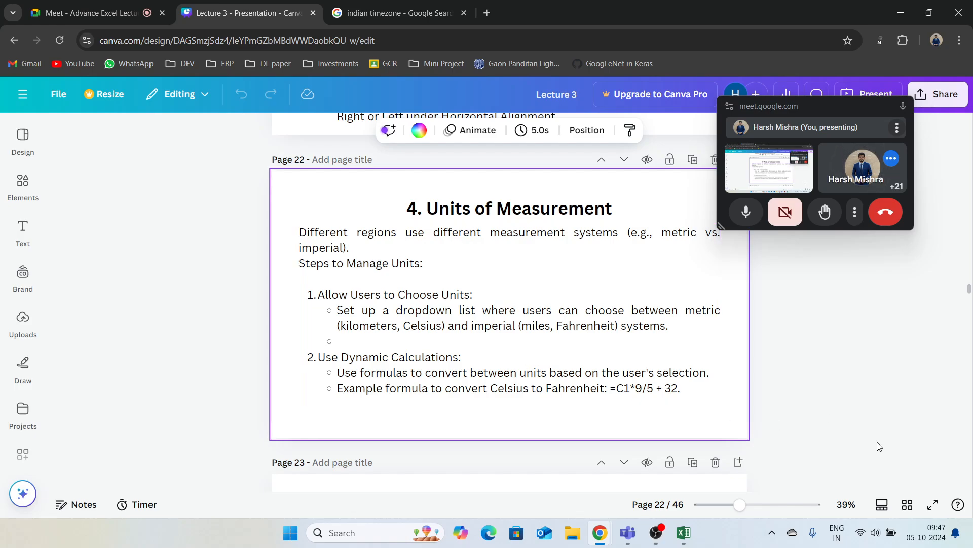
Pause and resume the screen recording in OBS, leaving its window minimised.
mouse_move(861, 189)
mouse_move(850, 164)
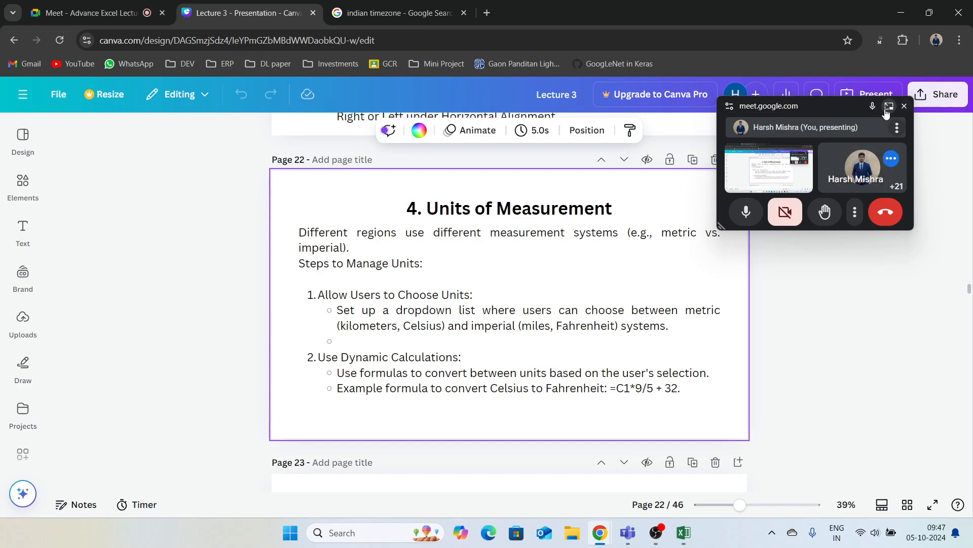
left_click(88, 5)
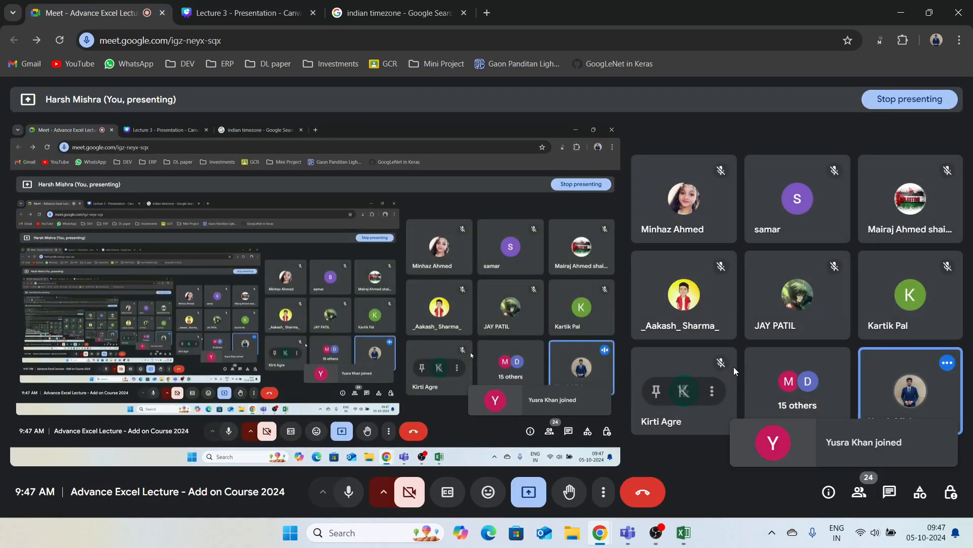
mouse_move(653, 539)
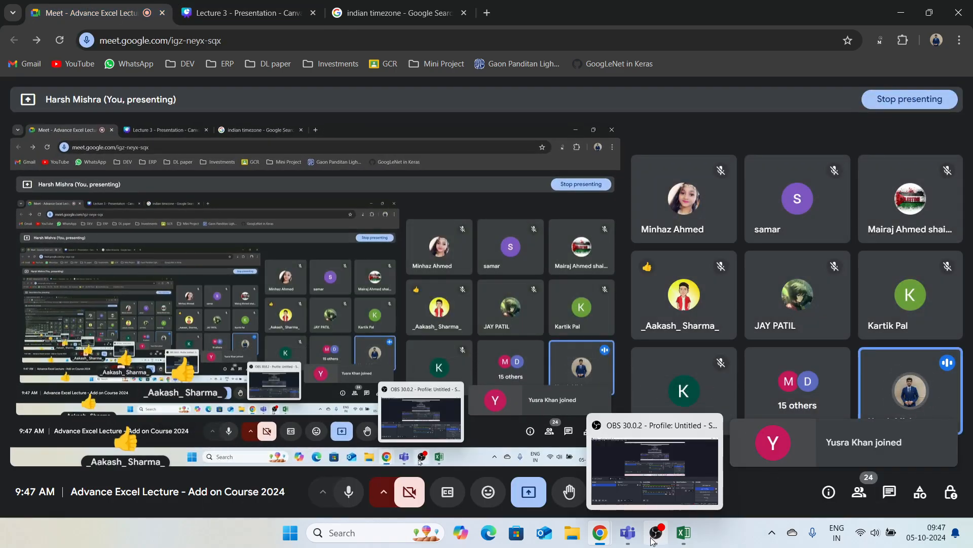
left_click(652, 540)
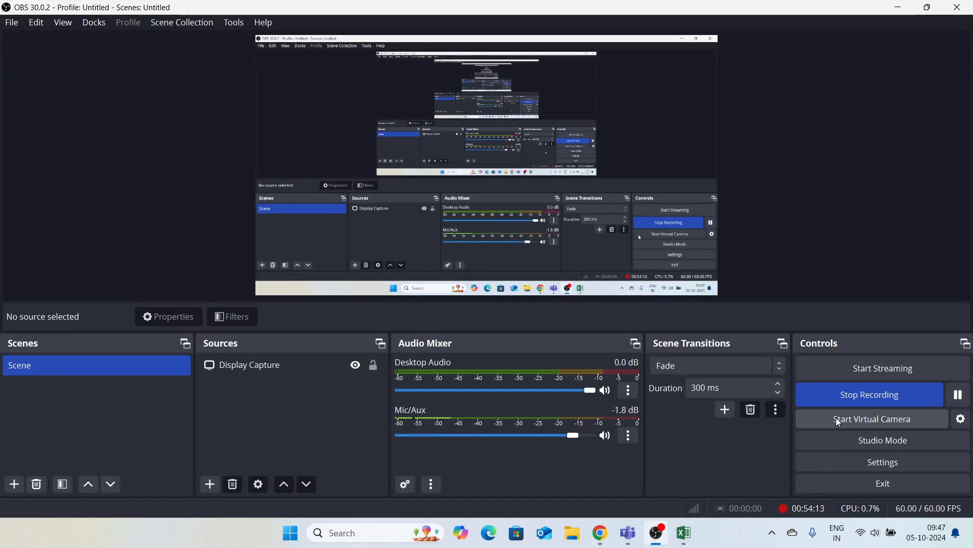
left_click(957, 400)
left_click(958, 399)
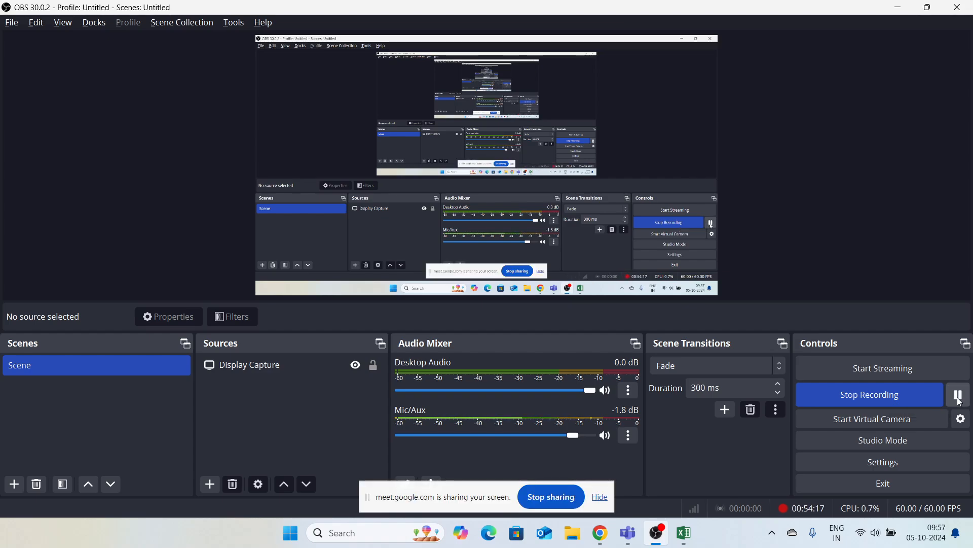
left_click(901, 8)
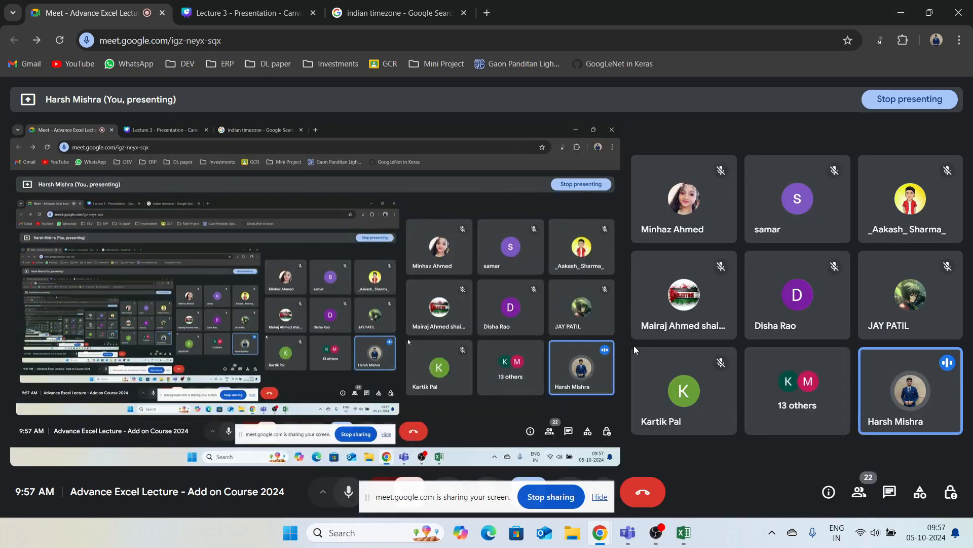
Switch to the mybrand1 workbook in Excel and add a new blank worksheet.
left_click(682, 536)
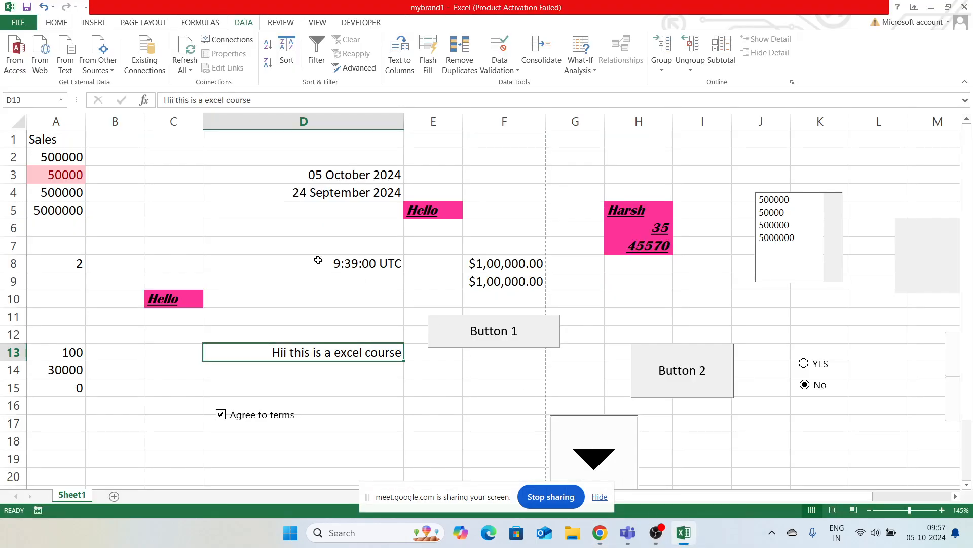
scroll(702, 370, "down", 2)
scroll(702, 369, "up", 2)
left_click(114, 496)
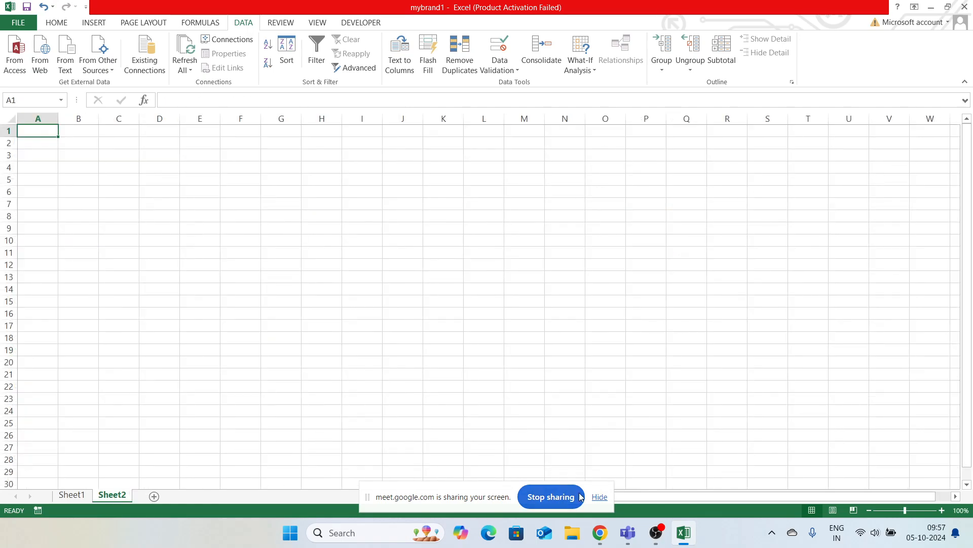
Check the Units of Measurement page in the Canva presentation and return to the new sheet in Excel.
left_click(599, 496)
key("alt+Tab")
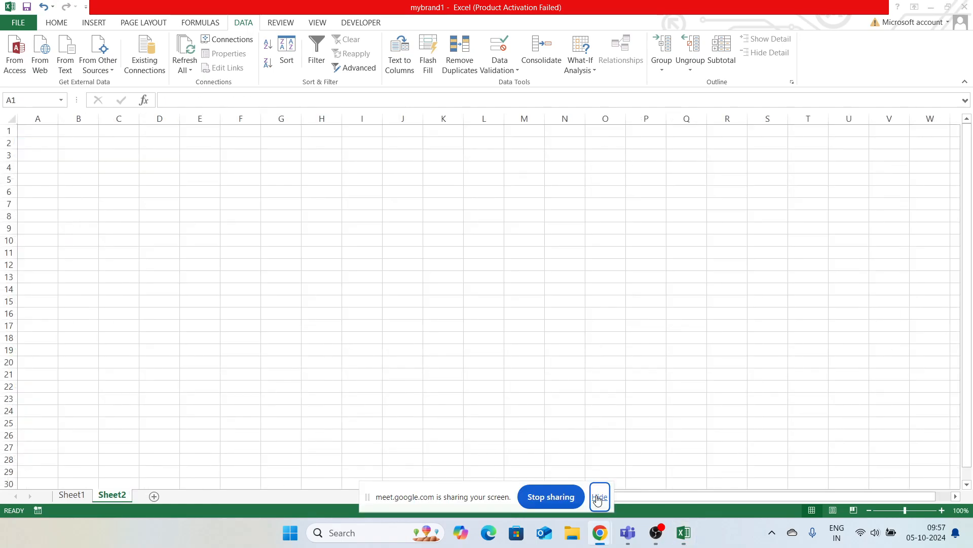
key("alt+Tab")
key("alt+Tab")
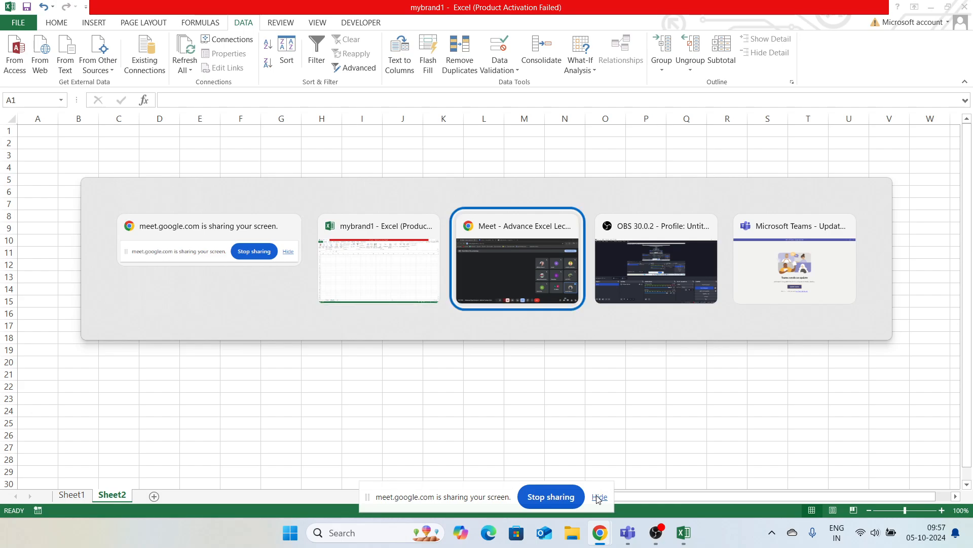
left_click(255, 4)
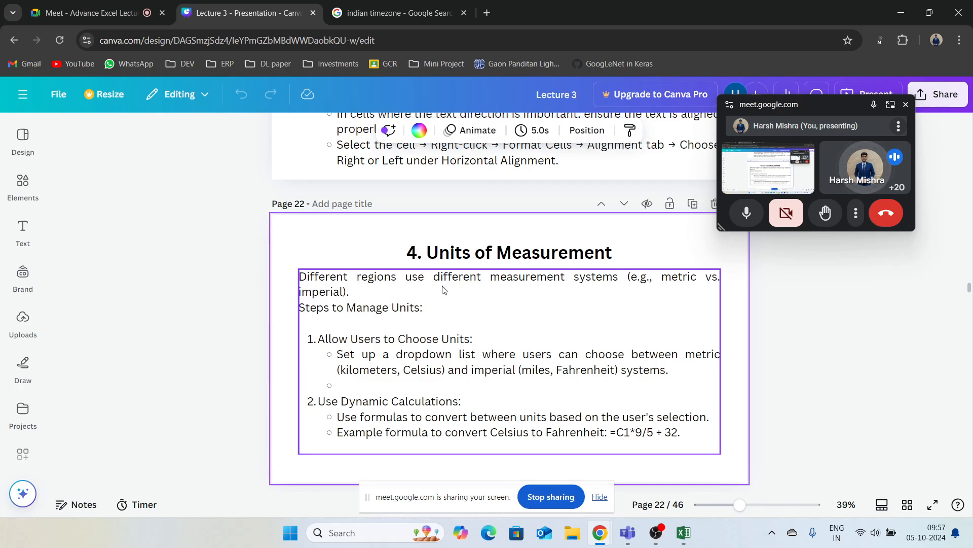
scroll(454, 327, "down", 1)
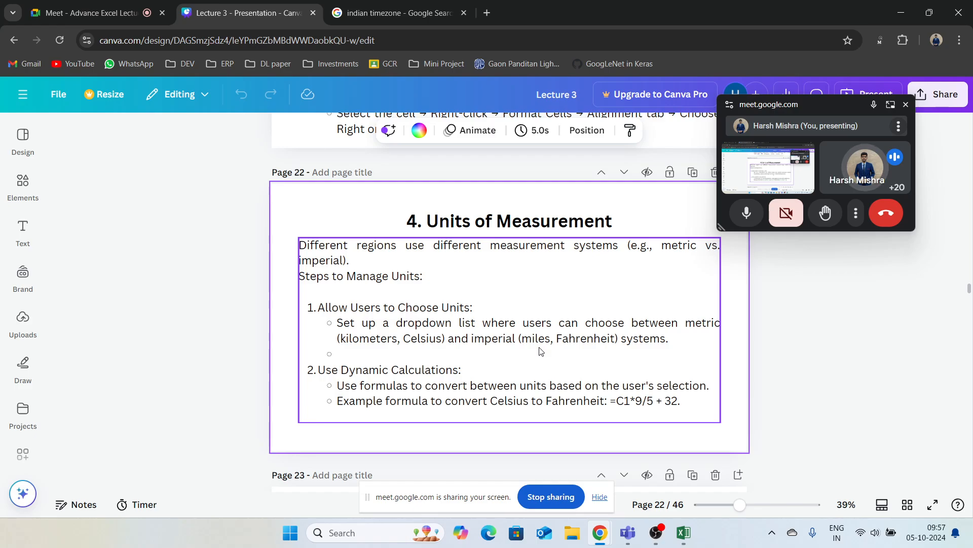
key("alt+Tab")
key("alt+Tab")
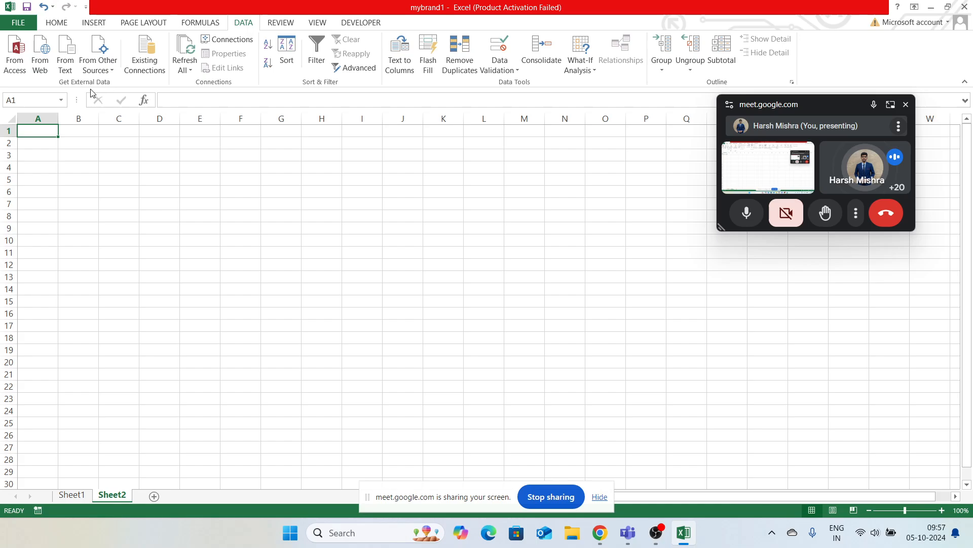
Enter the headers System, Actual, Converted and Formula in A1:D1, widening columns A and C, and select A2.
left_click_drag(58, 117, 80, 118)
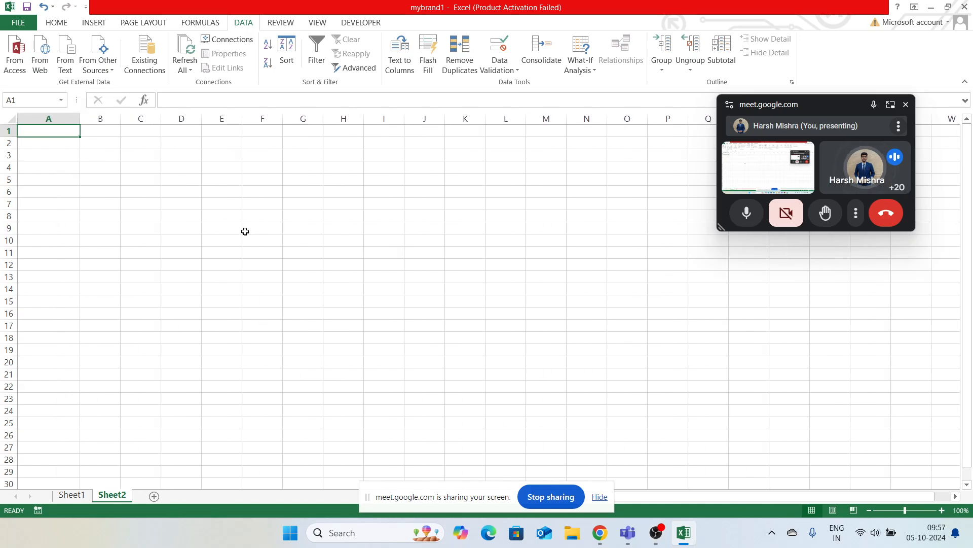
type("Sys")
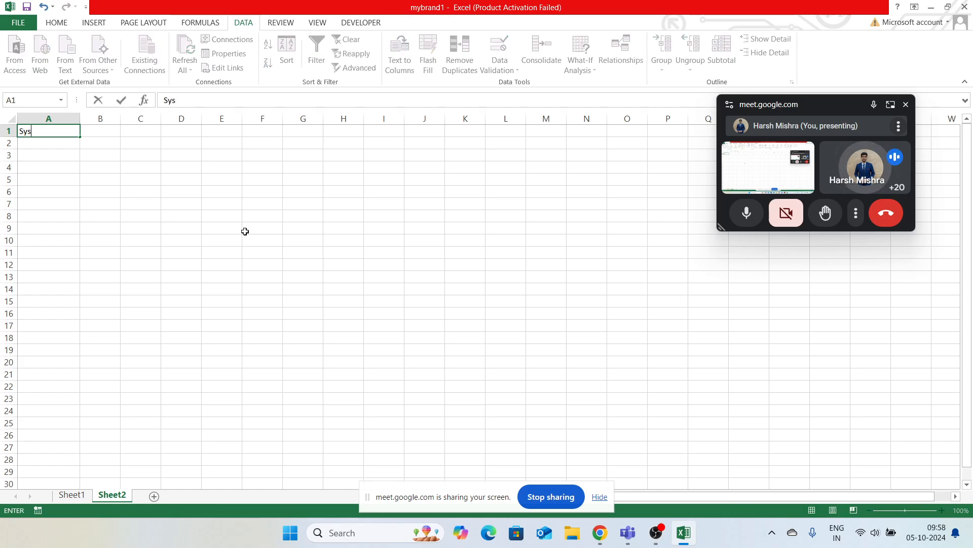
type("tem")
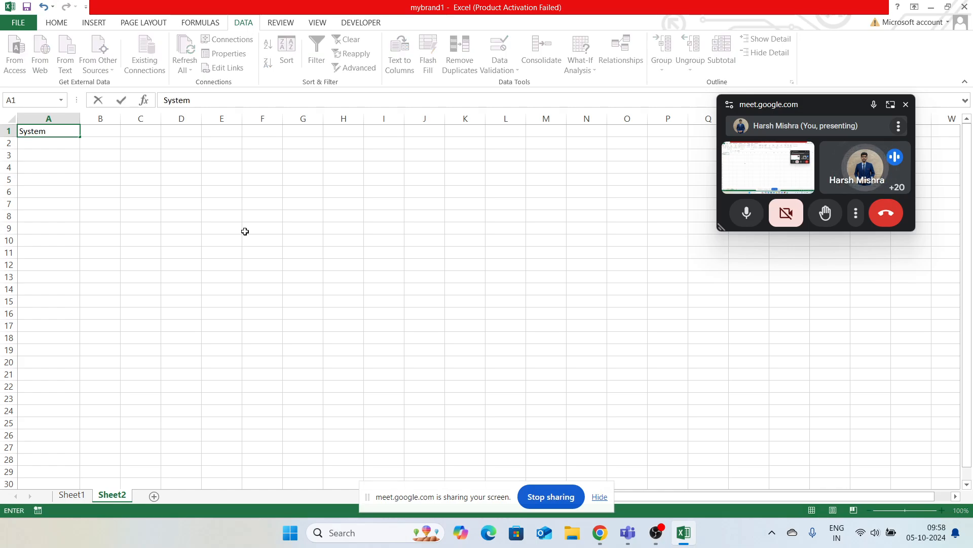
key("Tab")
type("Actual")
key("Tab")
type("Conver")
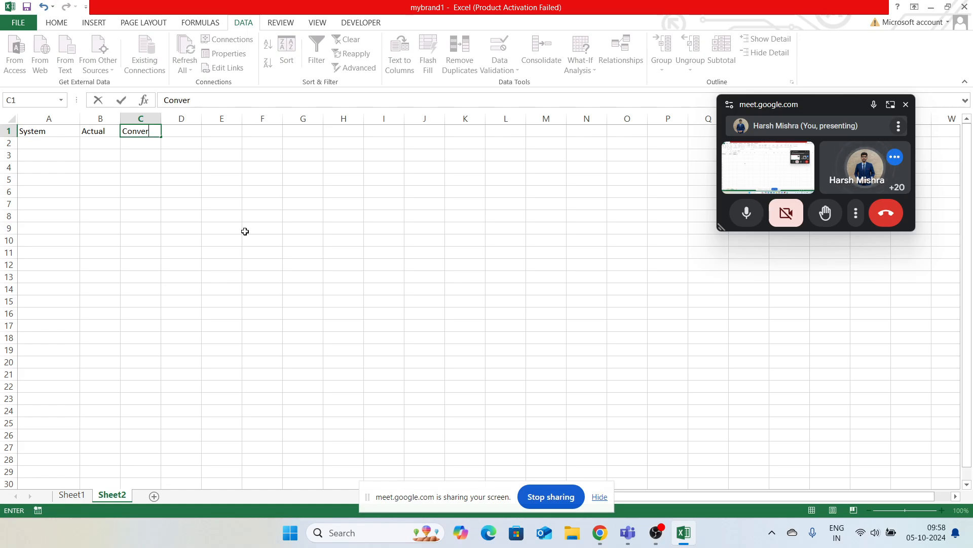
type("ted")
key("Tab")
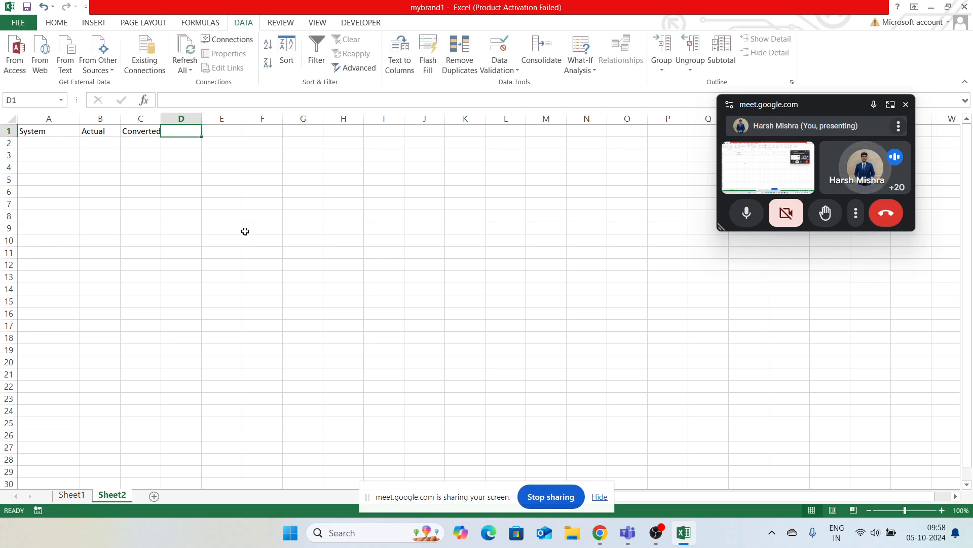
type("Formula")
key("Return")
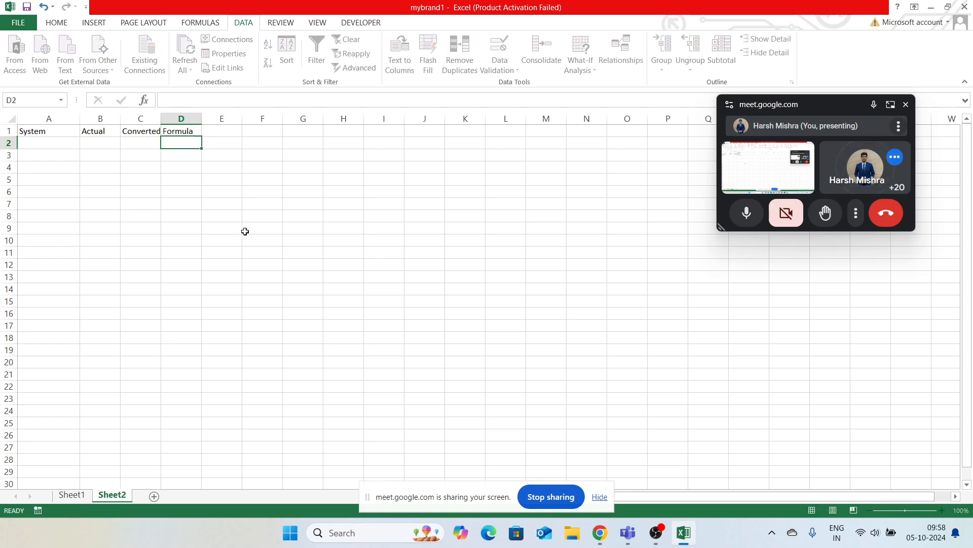
left_click_drag(161, 122, 173, 123)
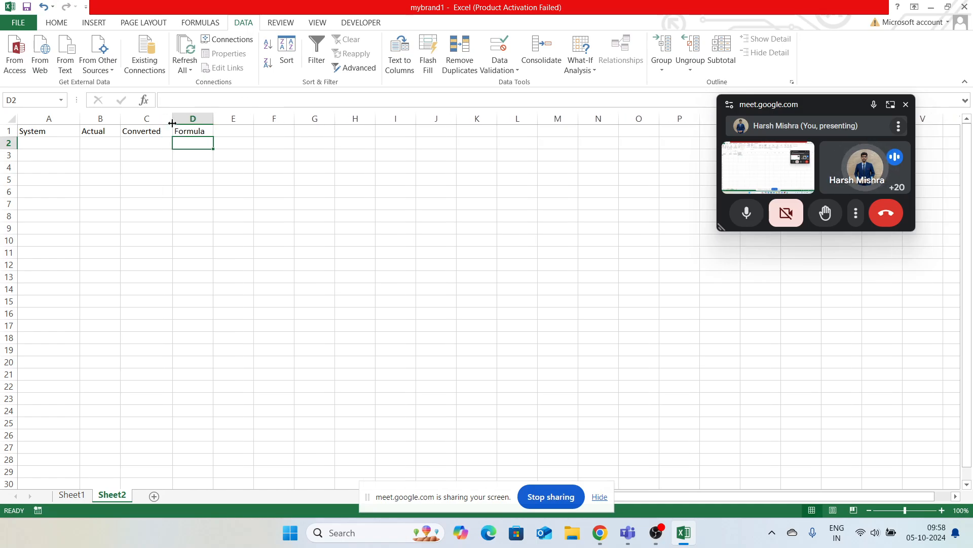
left_click(65, 146)
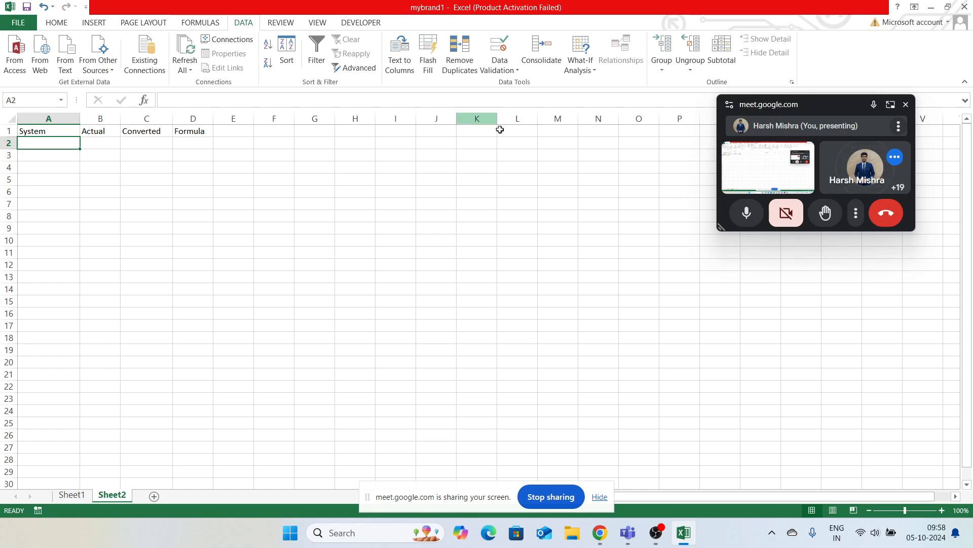
Add list data validation to cell A2 under System with the source entries Metric, Imperial.
left_click(502, 76)
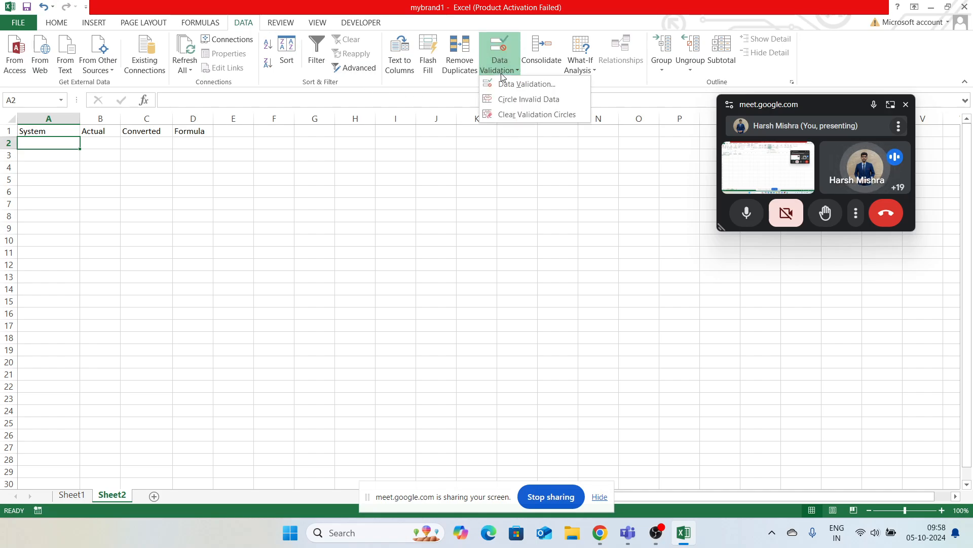
left_click(507, 84)
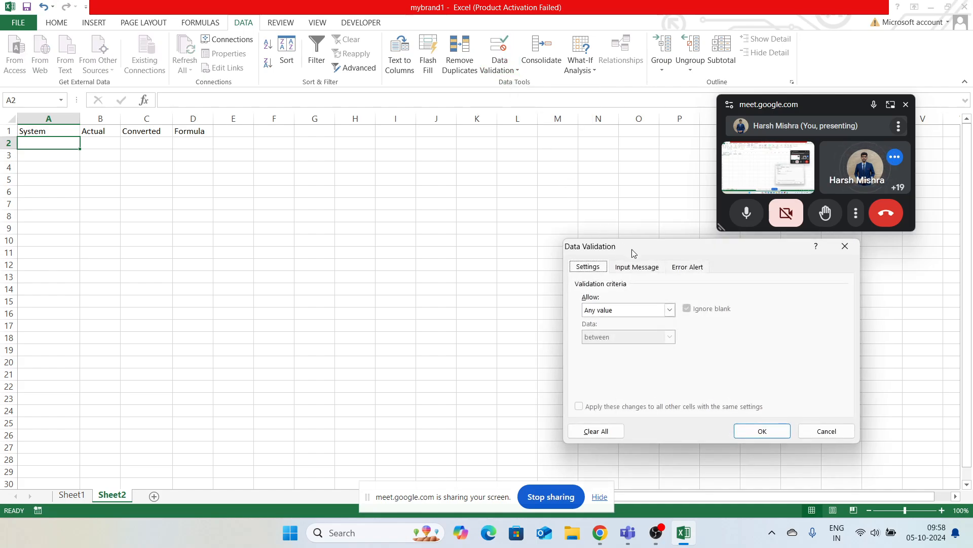
left_click_drag(632, 249, 506, 191)
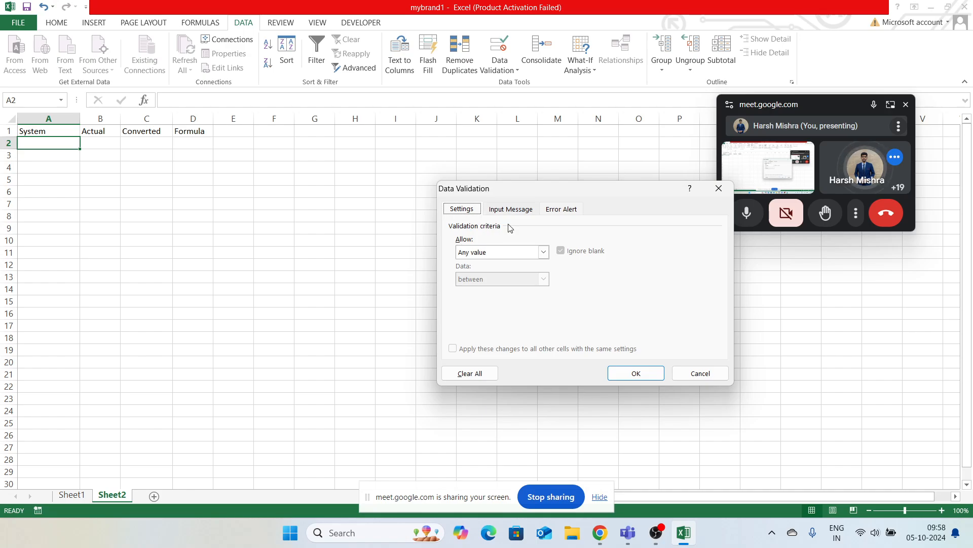
left_click(524, 252)
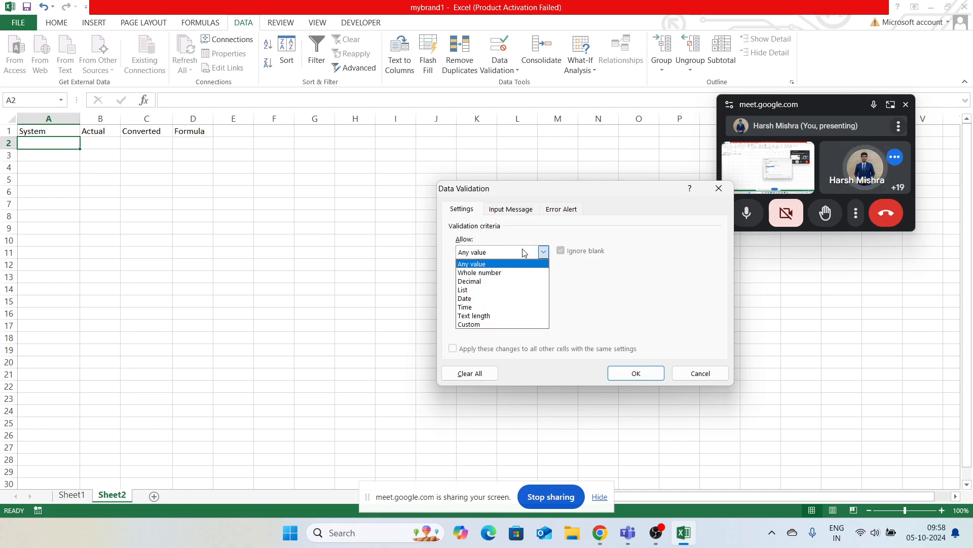
left_click(508, 290)
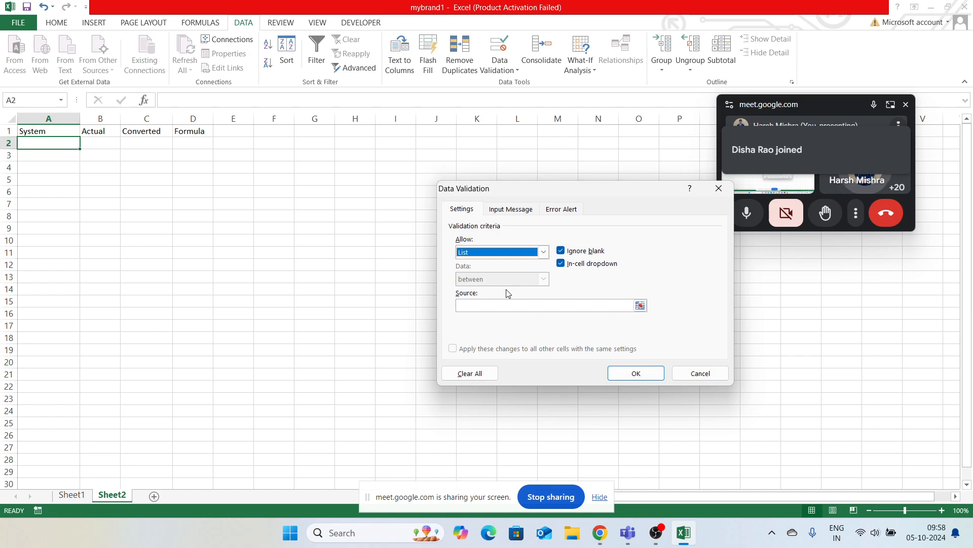
left_click(533, 305)
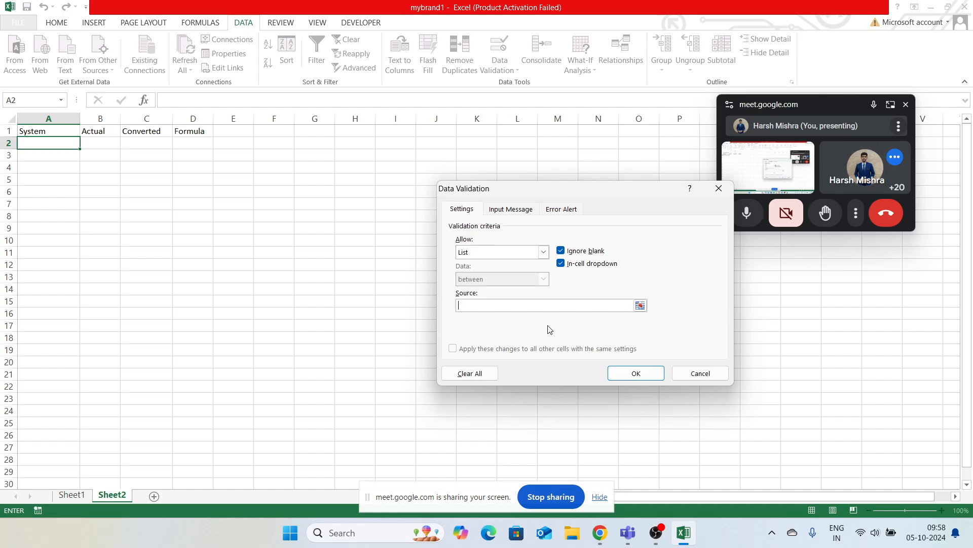
type("M")
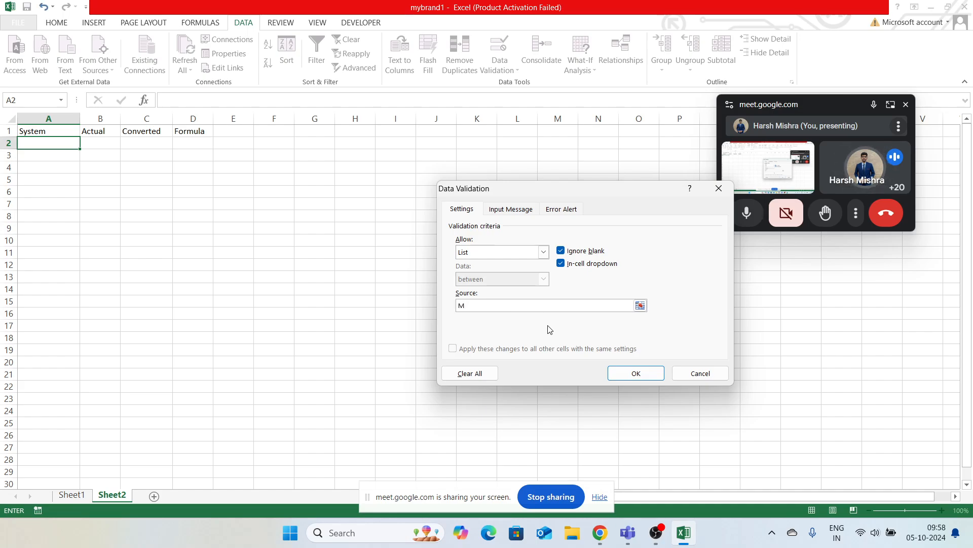
type("etric")
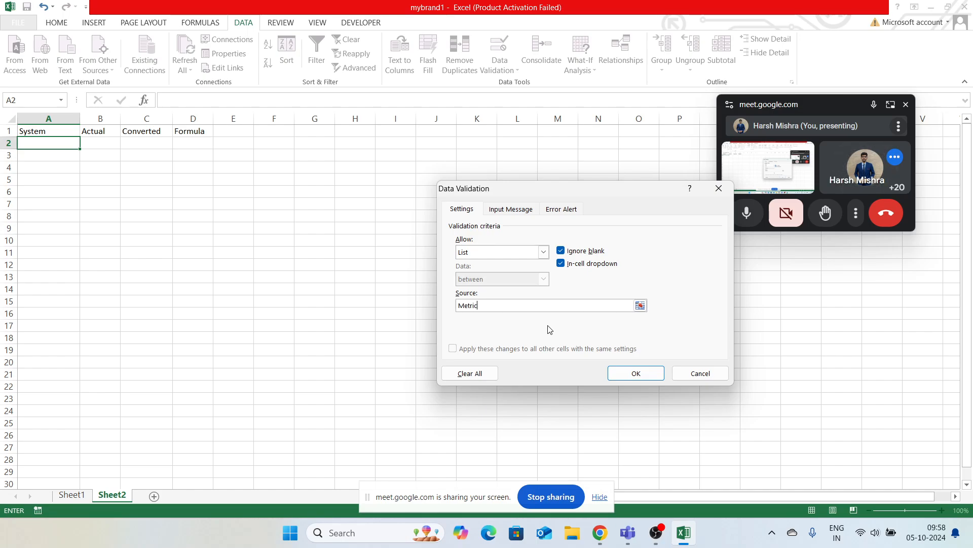
type(", Imperial")
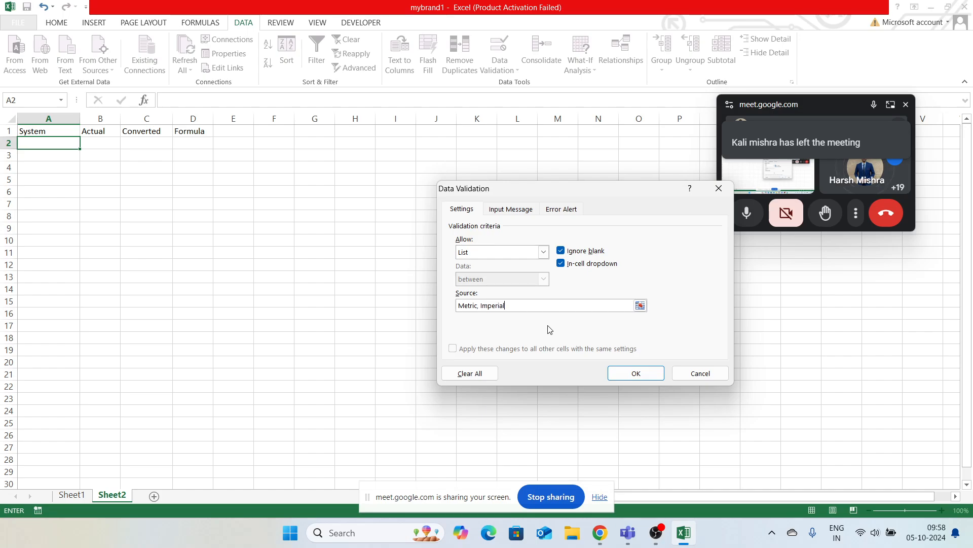
left_click(636, 374)
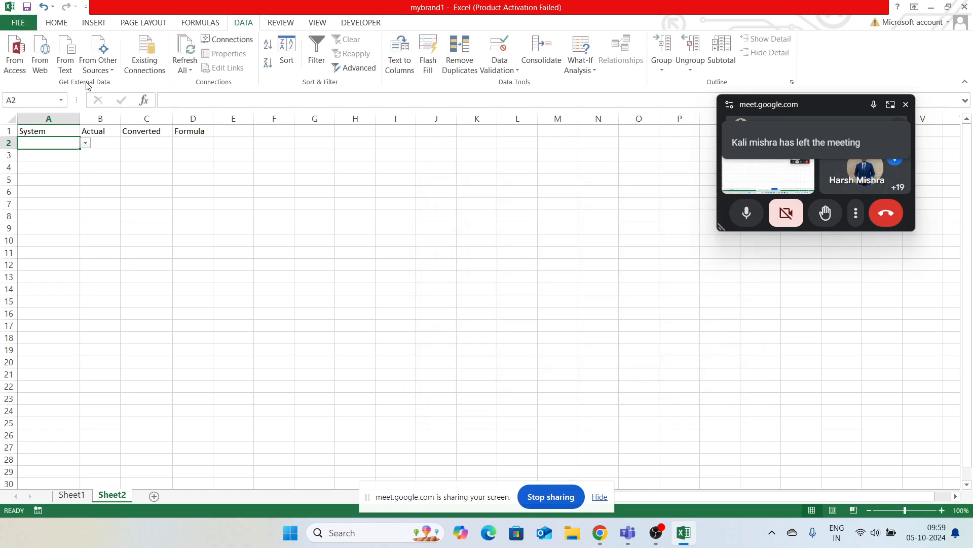
Check the choices offered by the System dropdown list in cell A2.
left_click(87, 145)
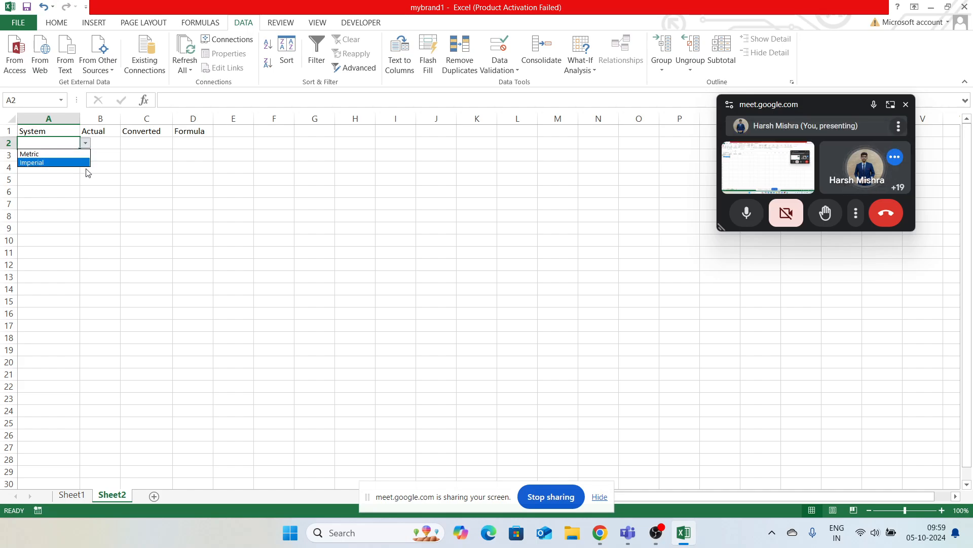
key("Escape")
left_click(128, 139)
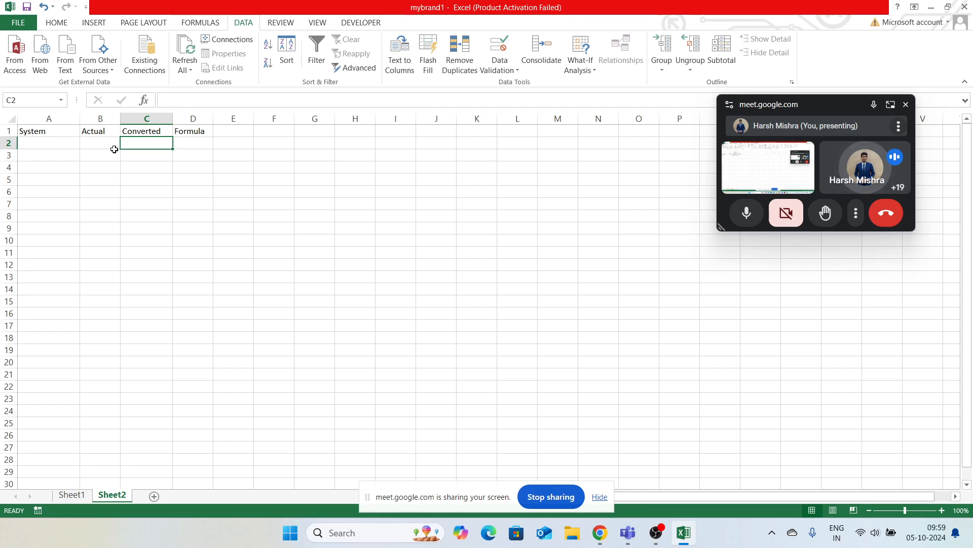
left_click(73, 146)
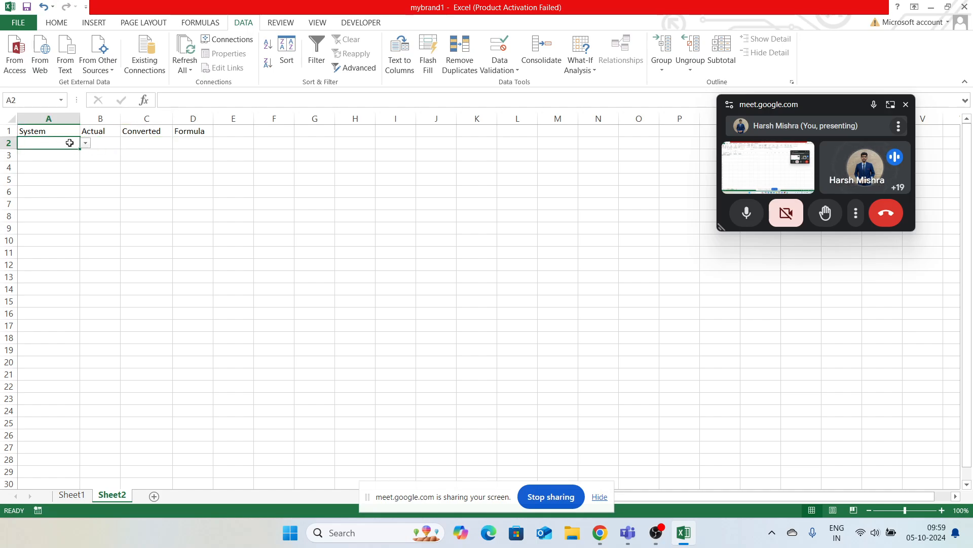
left_click(86, 144)
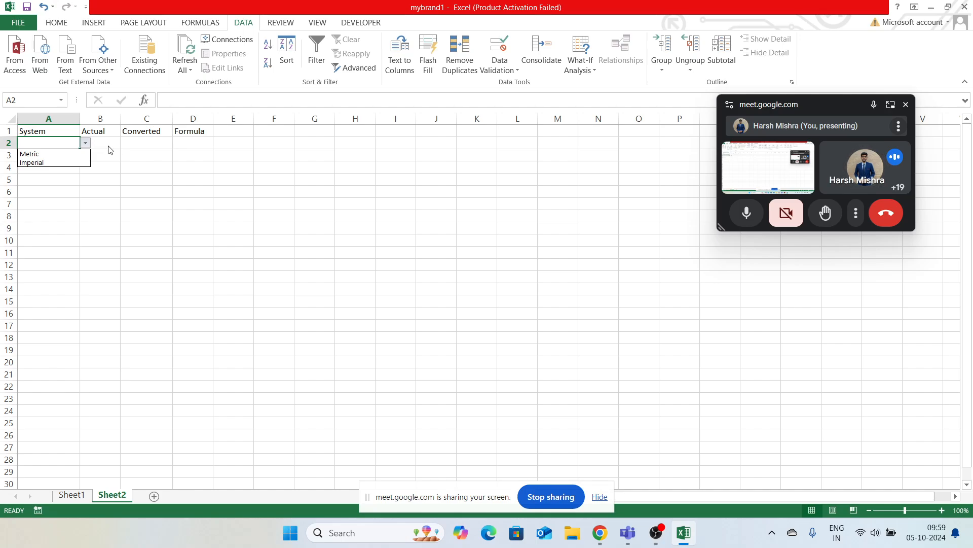
left_click(129, 143)
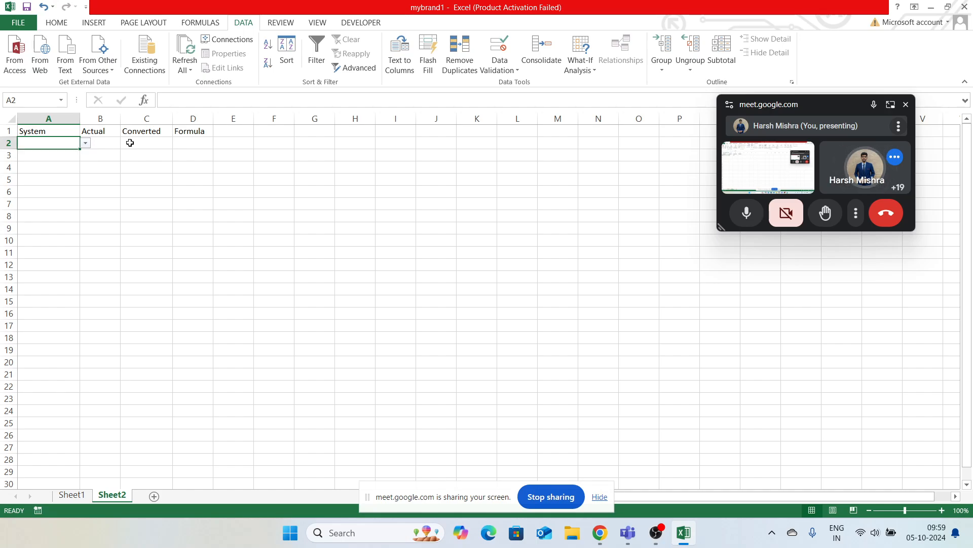
Enter the reference text B2*9/5 + 32 in cell D2 under Formula and widen column D to fit it.
left_click(179, 144)
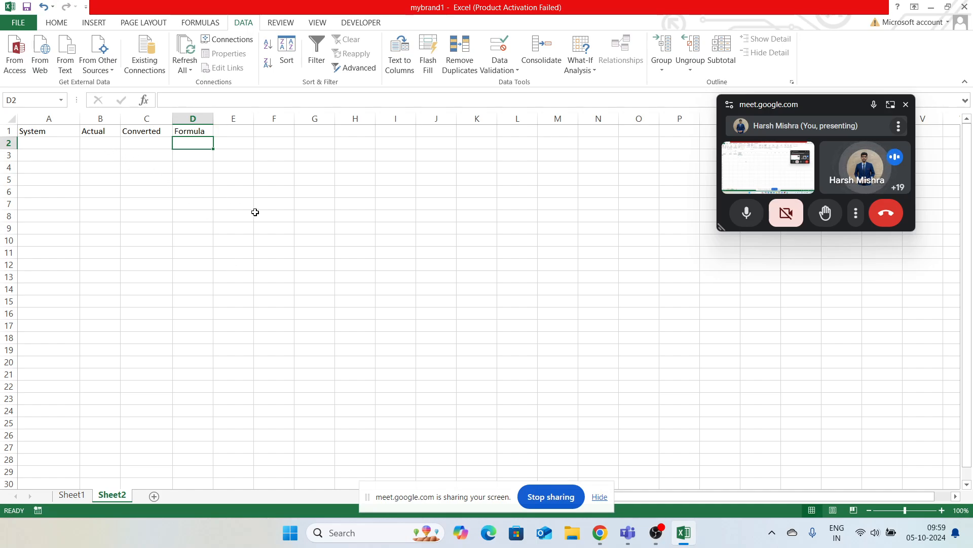
type("B2*")
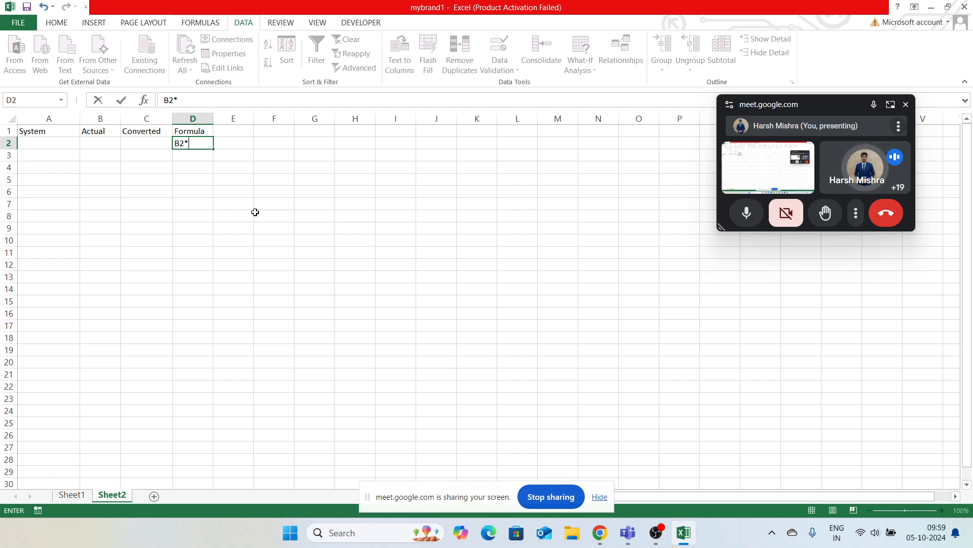
type("9/5 + 32")
key("Return")
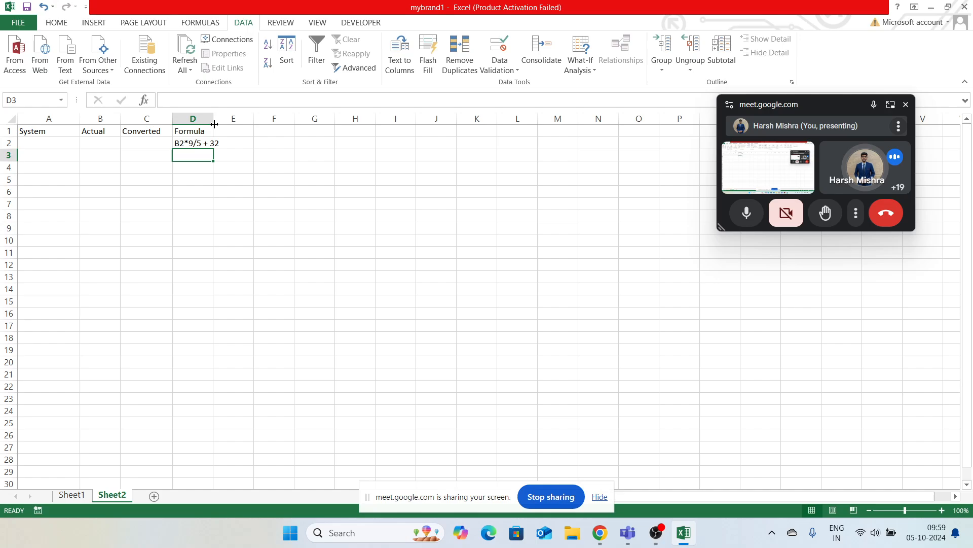
left_click_drag(213, 122, 239, 124)
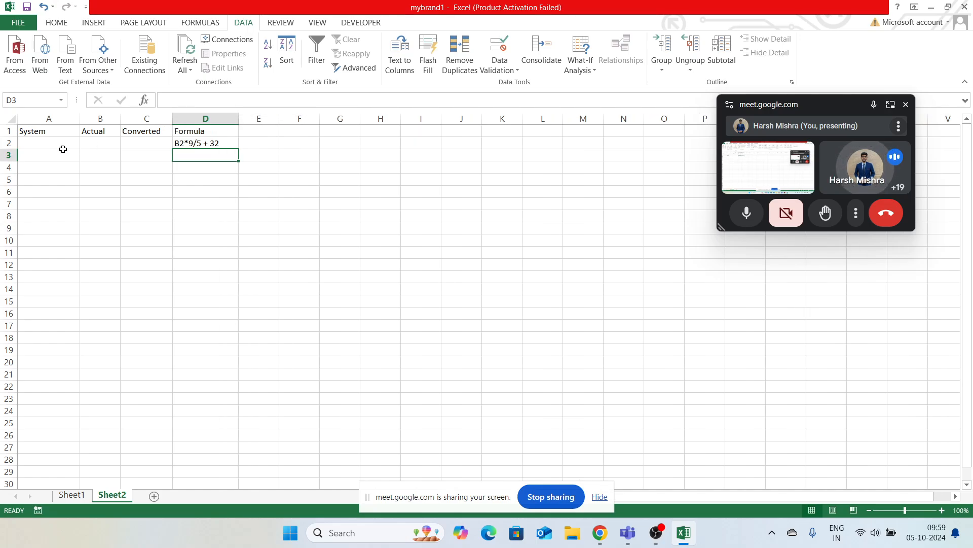
Begin an IF formula in cell C2 under Converted with the logical test A2="Metric".
left_click(47, 142)
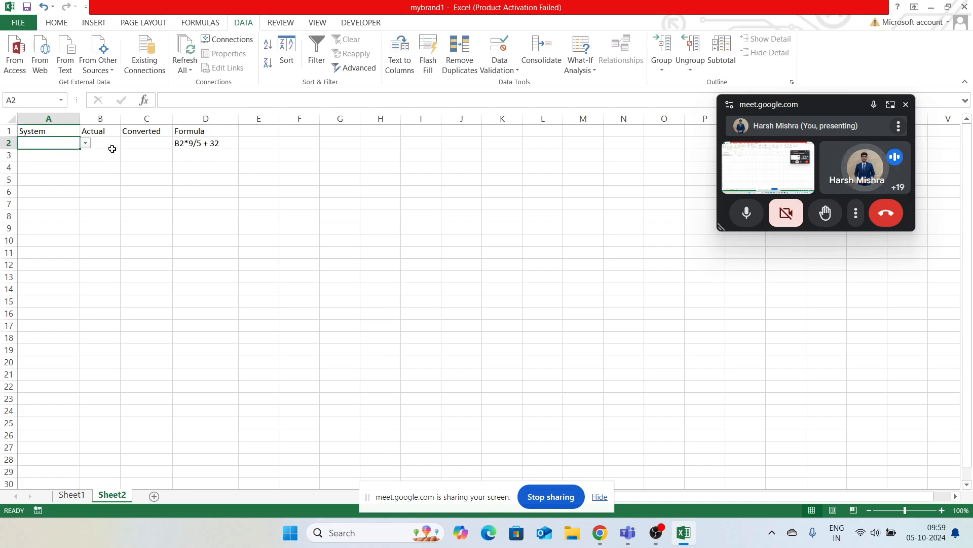
left_click(137, 144)
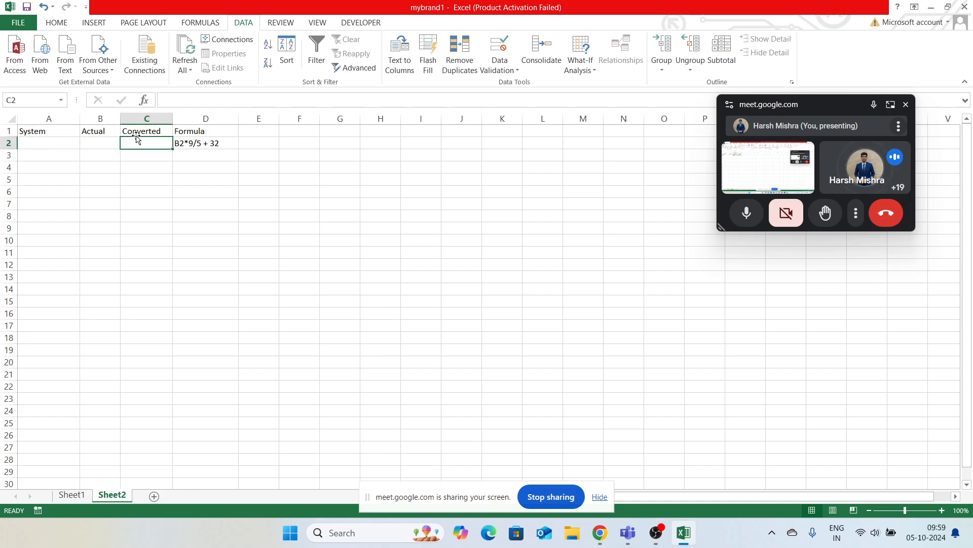
left_click(177, 103)
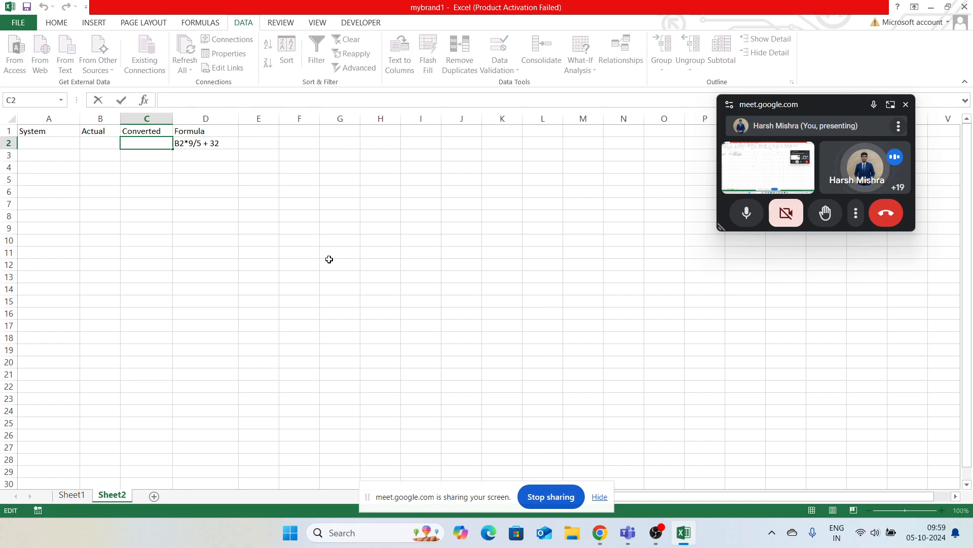
type("=")
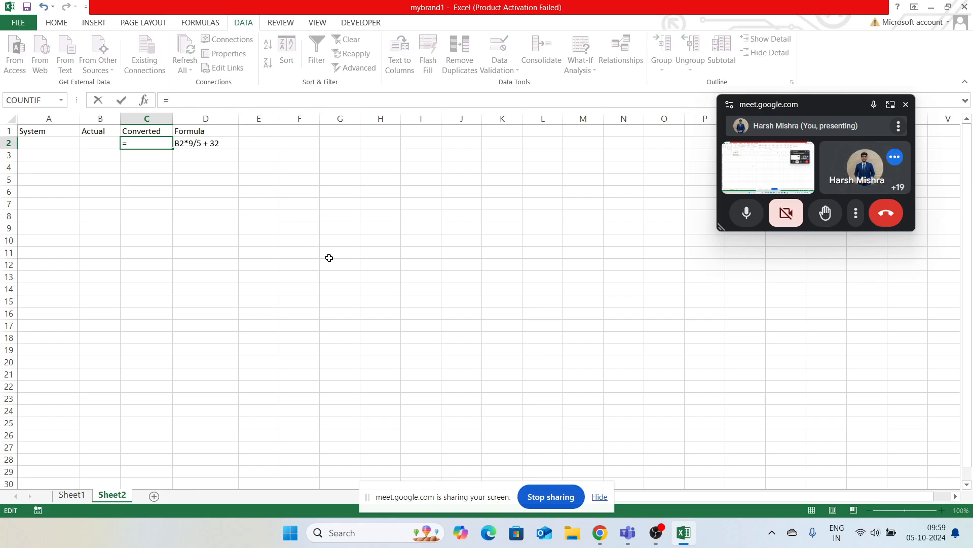
type("IF")
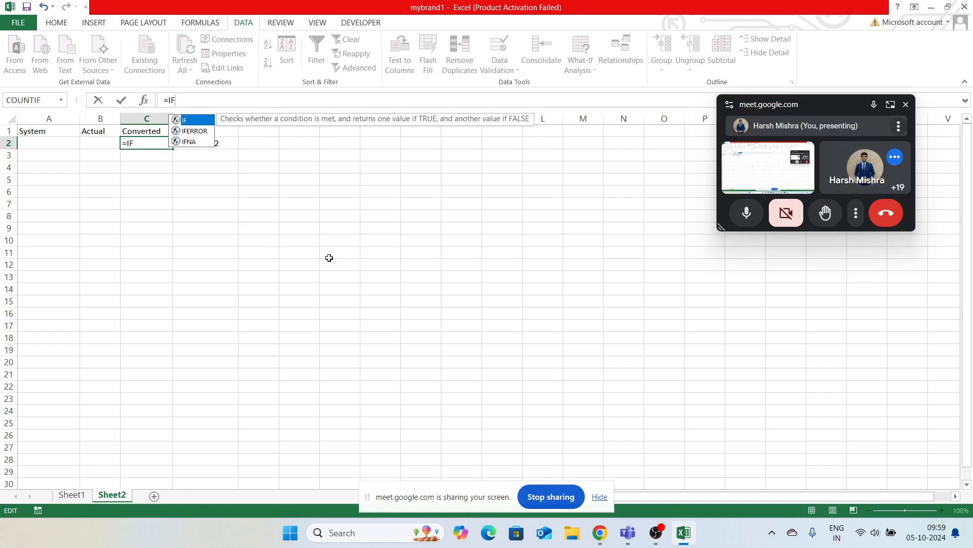
type("(")
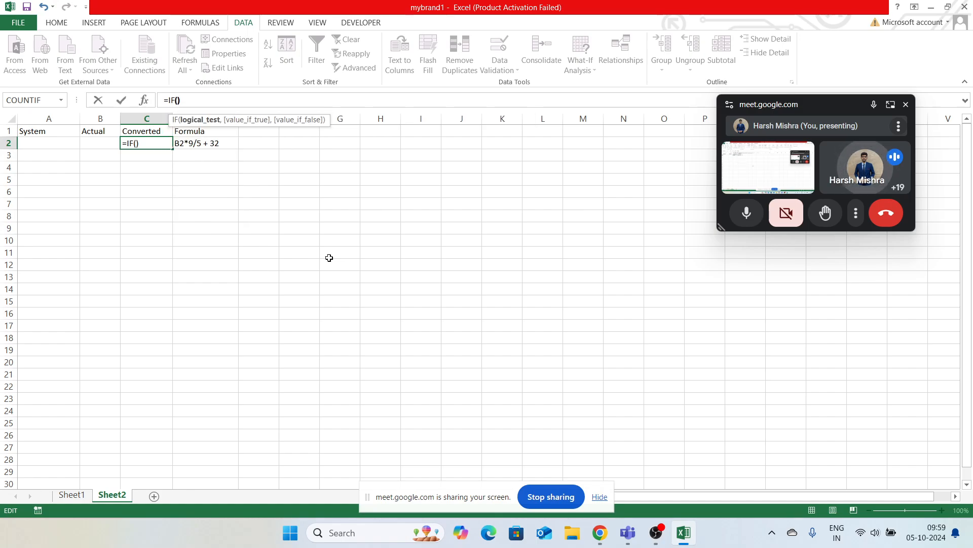
key("Left")
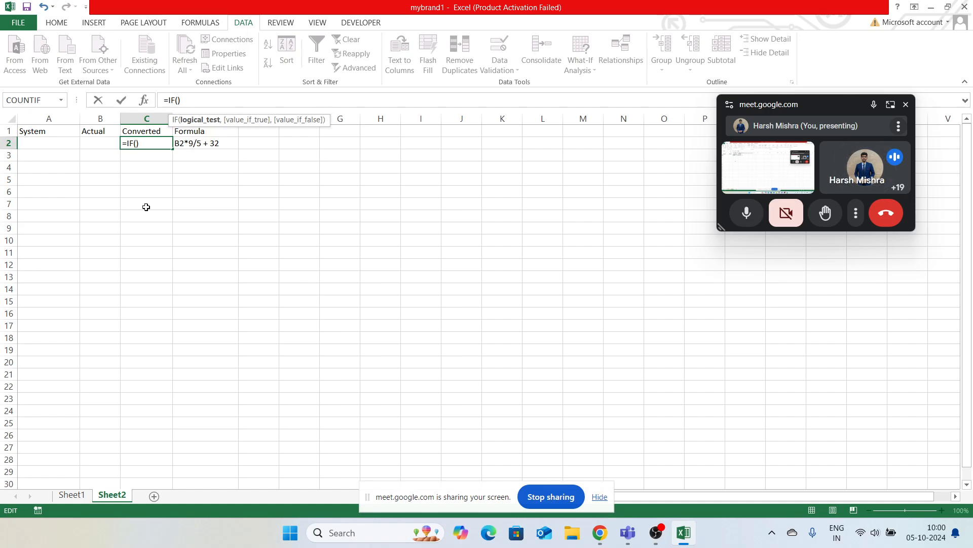
type("A2")
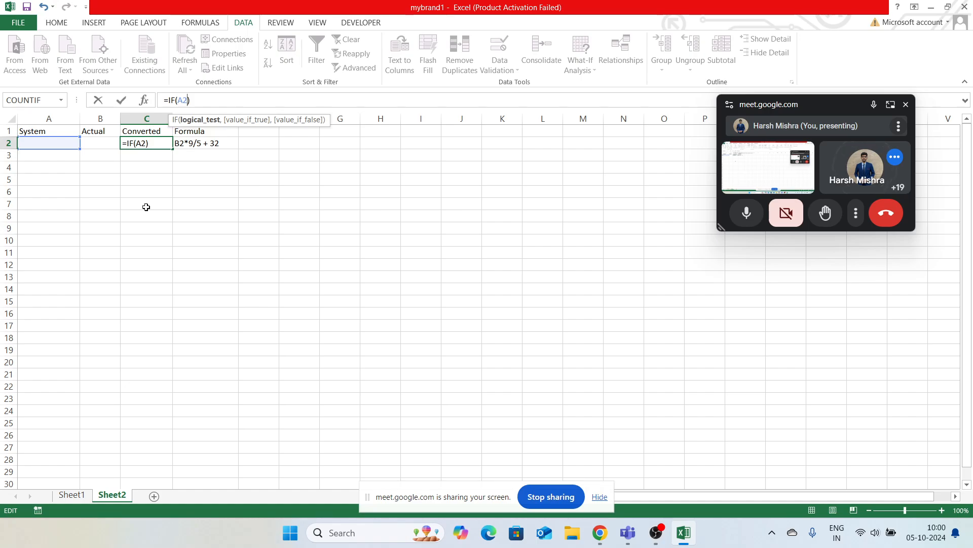
type("=")
type("\"M\"")
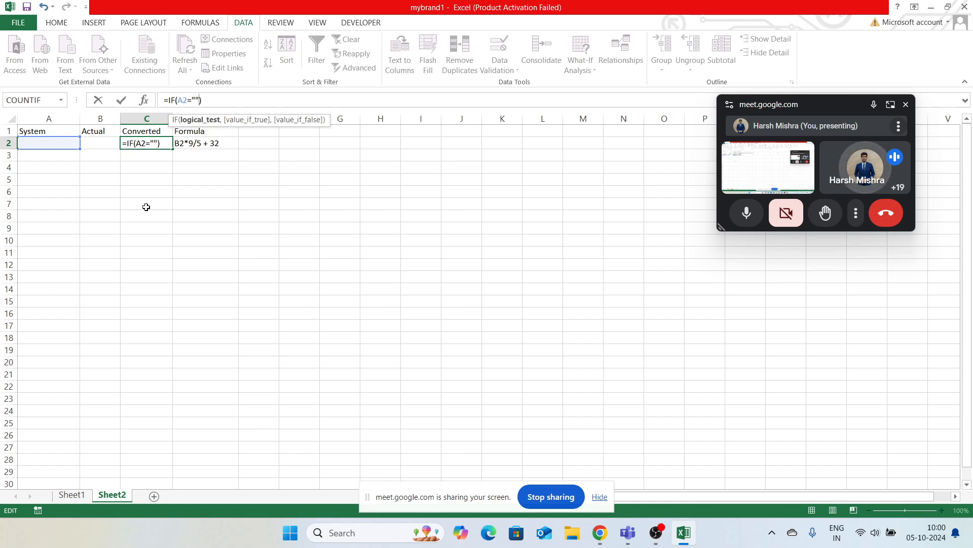
type("etric")
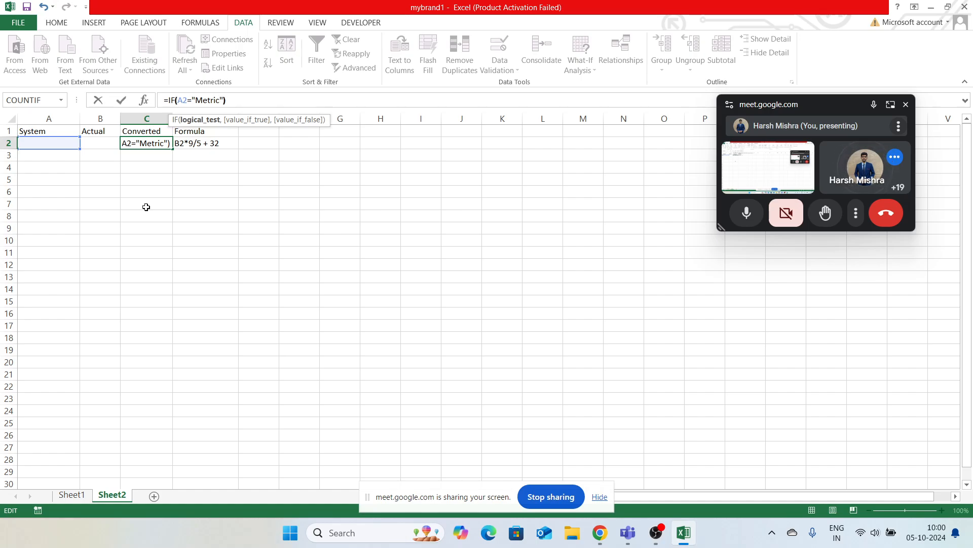
Complete the IF formula in C2 with B2*9/5+32 as the value if true and B2 as the value if false.
key("Right")
key("Left")
type(", ")
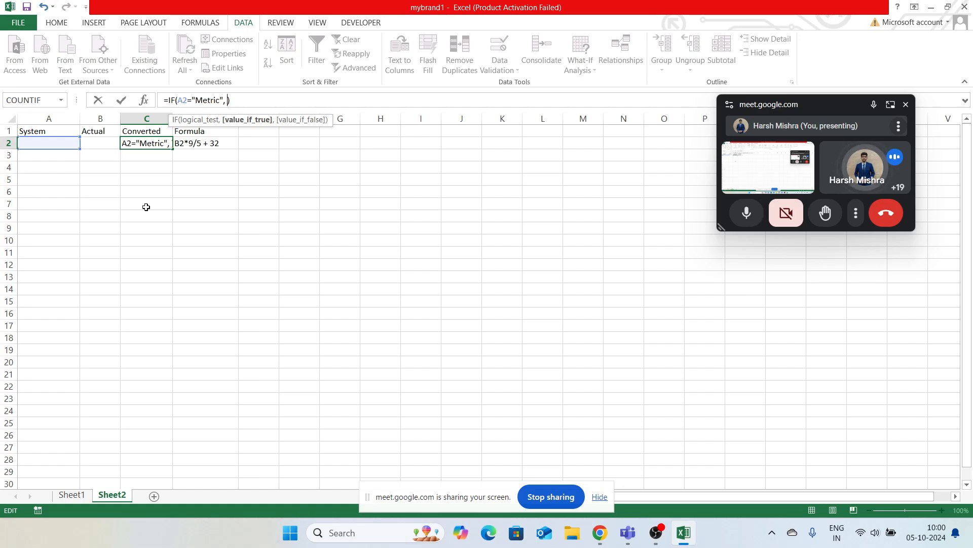
type("B")
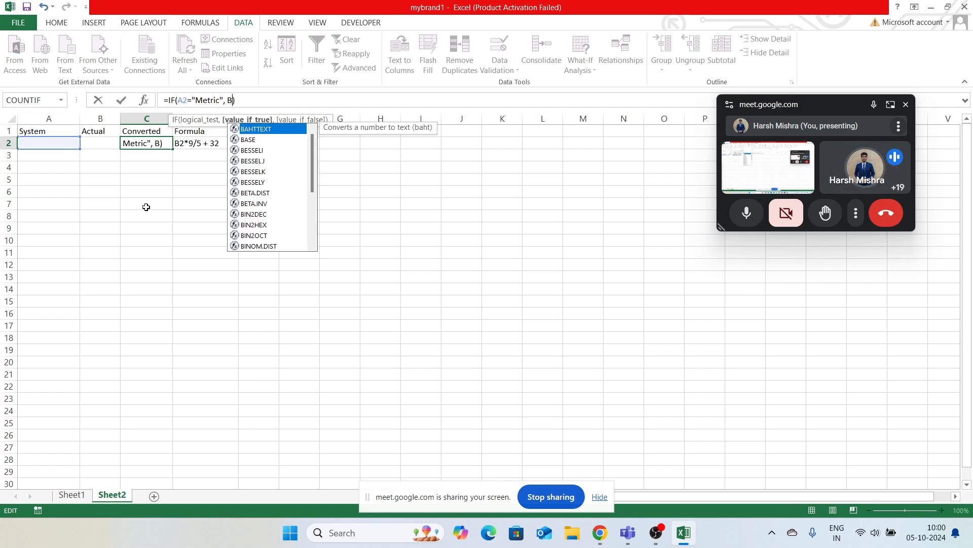
type("2")
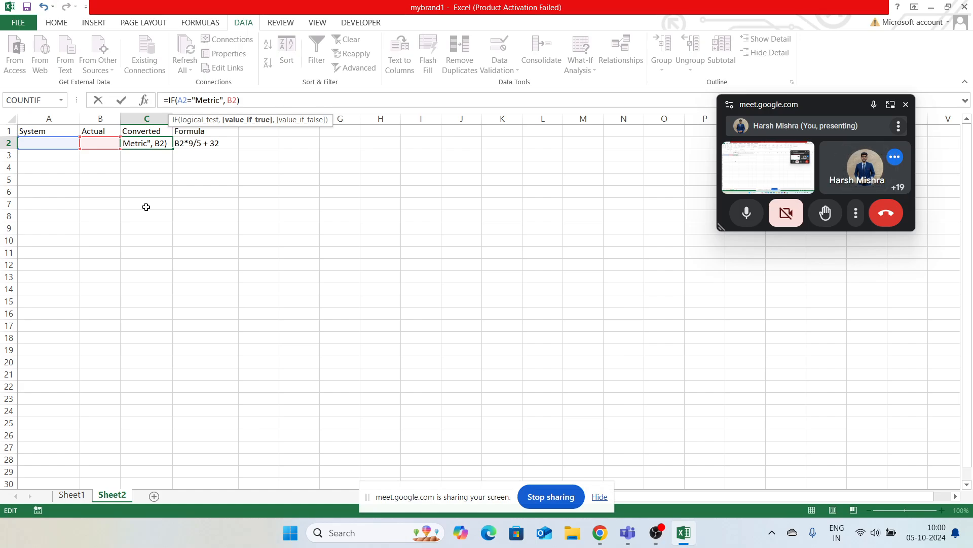
type("*9/5+32, ")
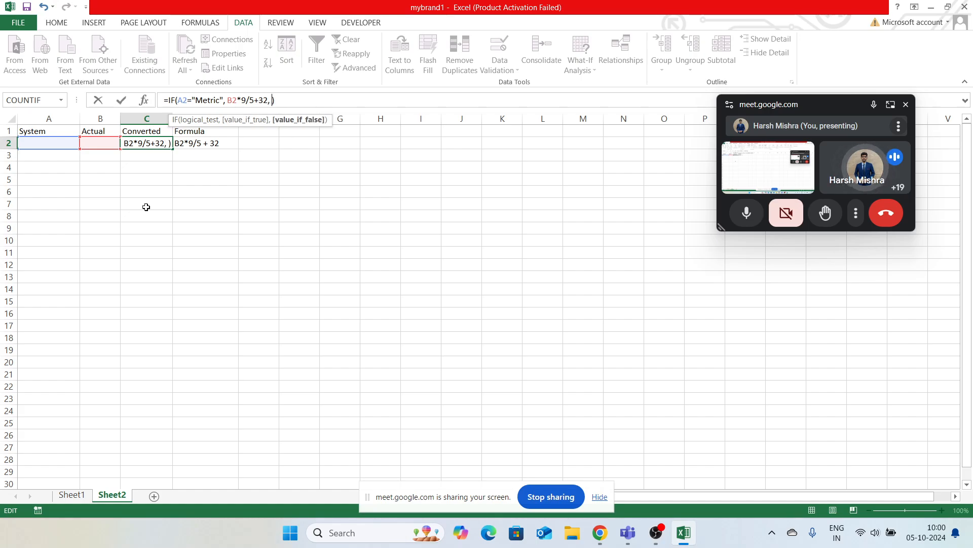
type("B2")
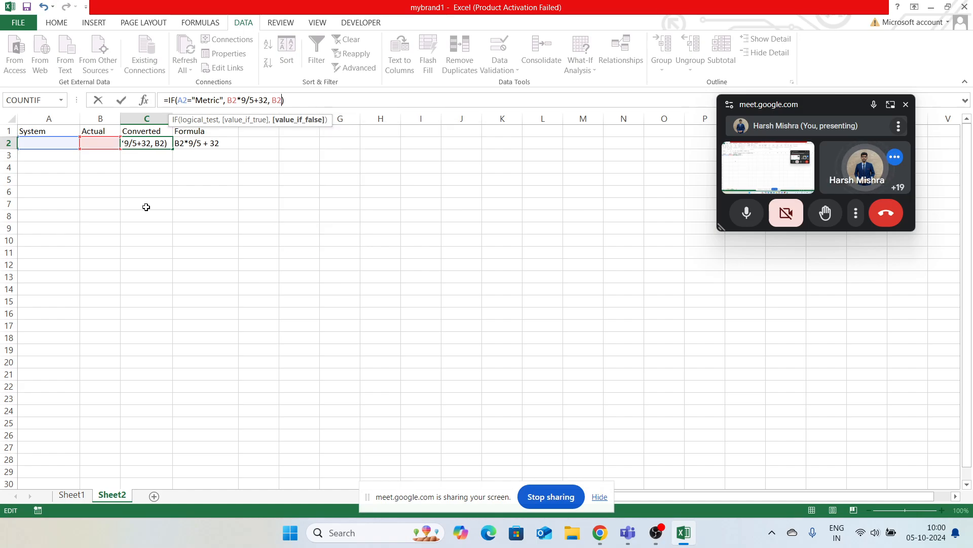
type(")")
key("Return")
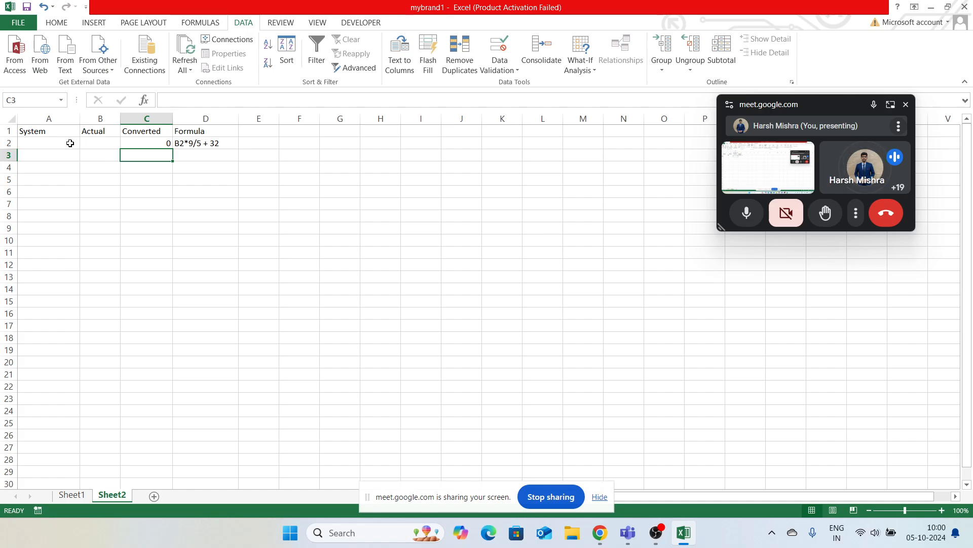
Enter 54 as the Actual value in B2 and choose Metric from the System dropdown in A2.
left_click(100, 143)
type("54")
key("Return")
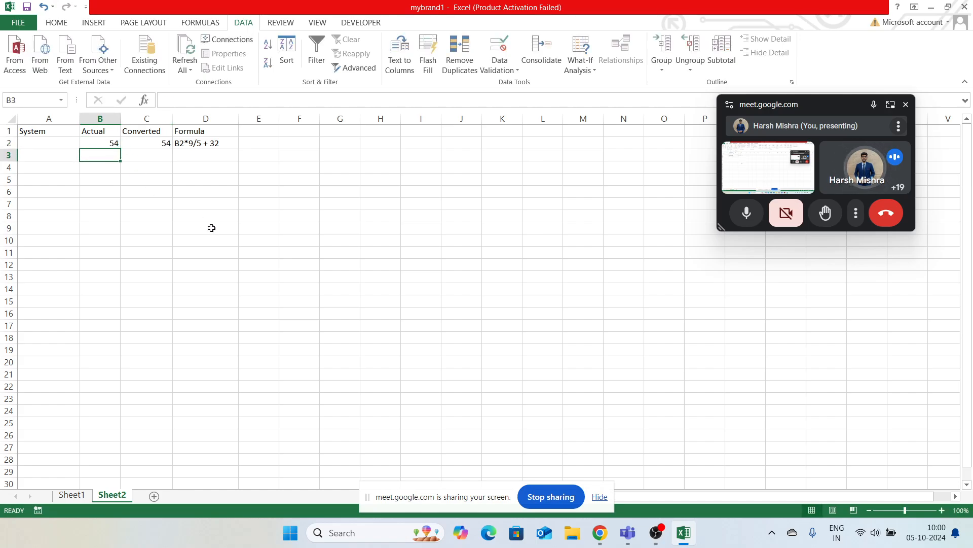
left_click(63, 142)
left_click(85, 143)
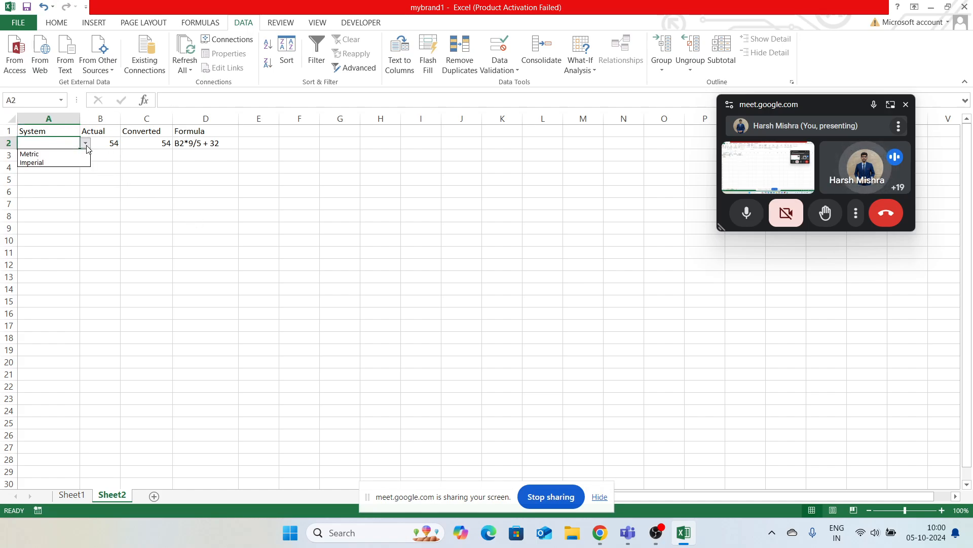
left_click(73, 155)
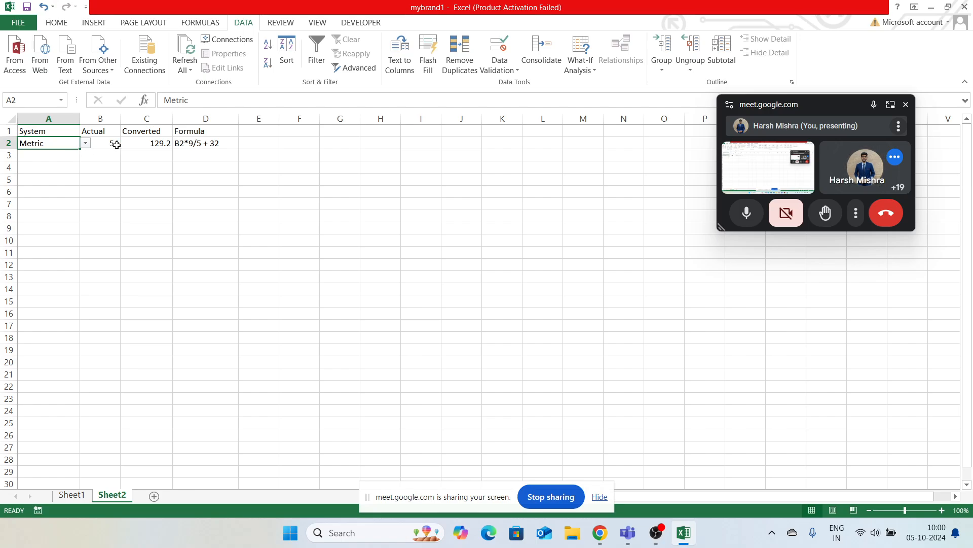
left_click(144, 143)
left_click(328, 219)
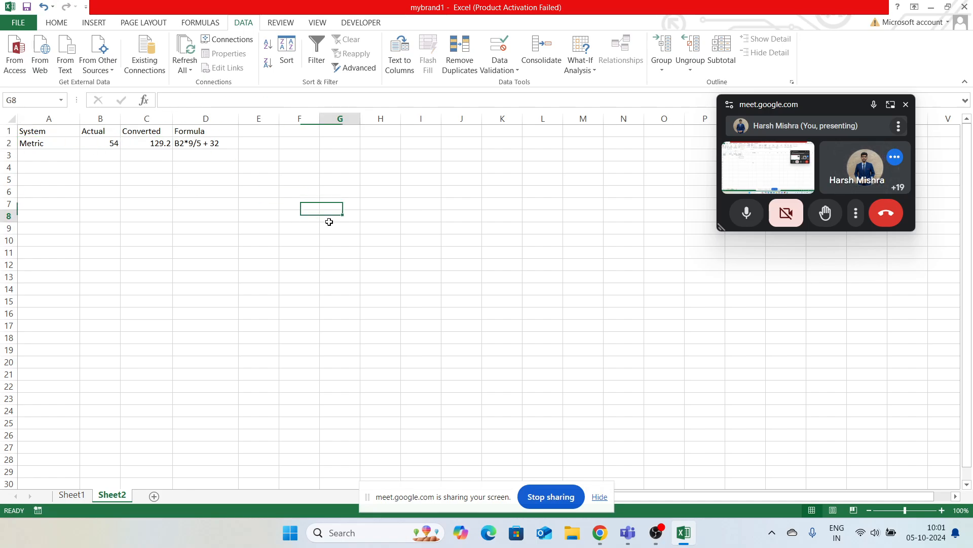
Switch the System dropdown in A2 to Imperial and check the converted value and formula in C2.
scroll(163, 198, "up", 2)
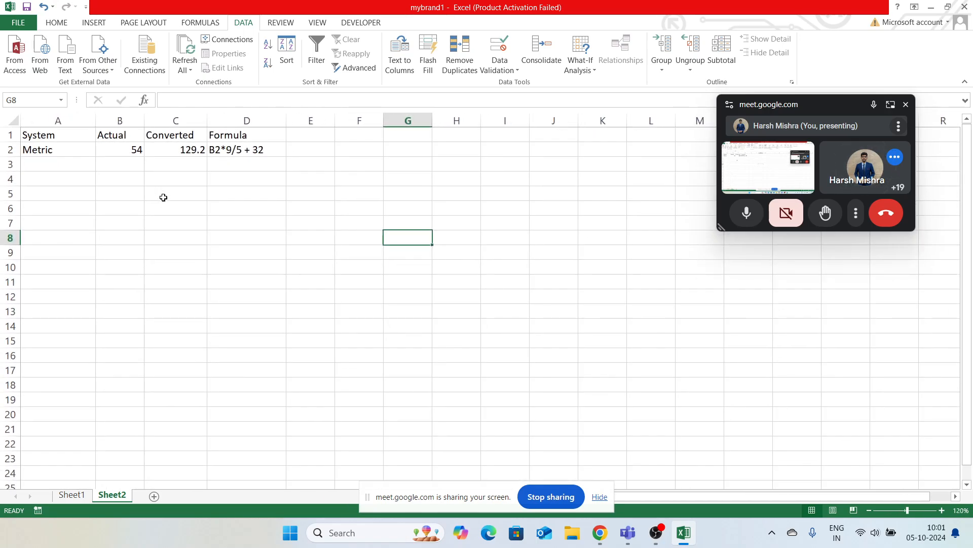
left_click(83, 148)
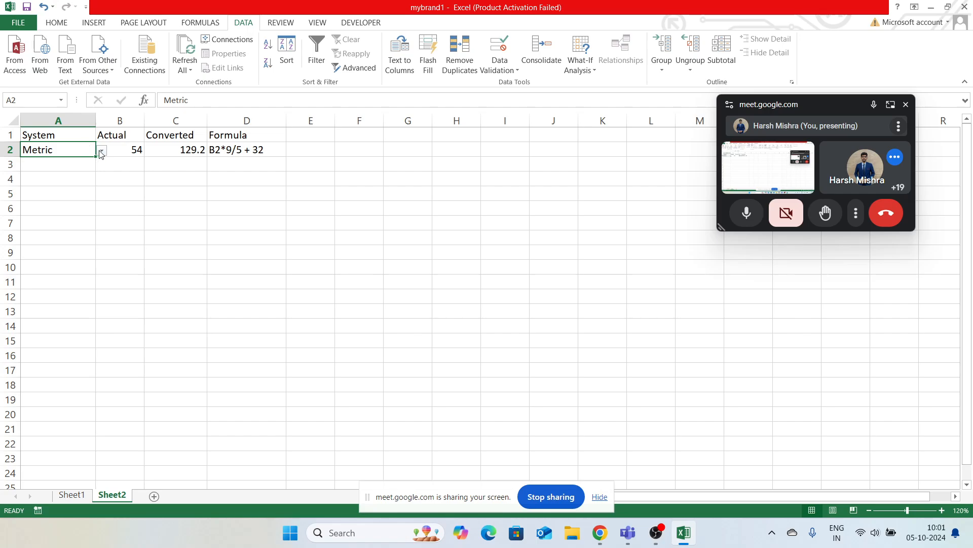
left_click(101, 151)
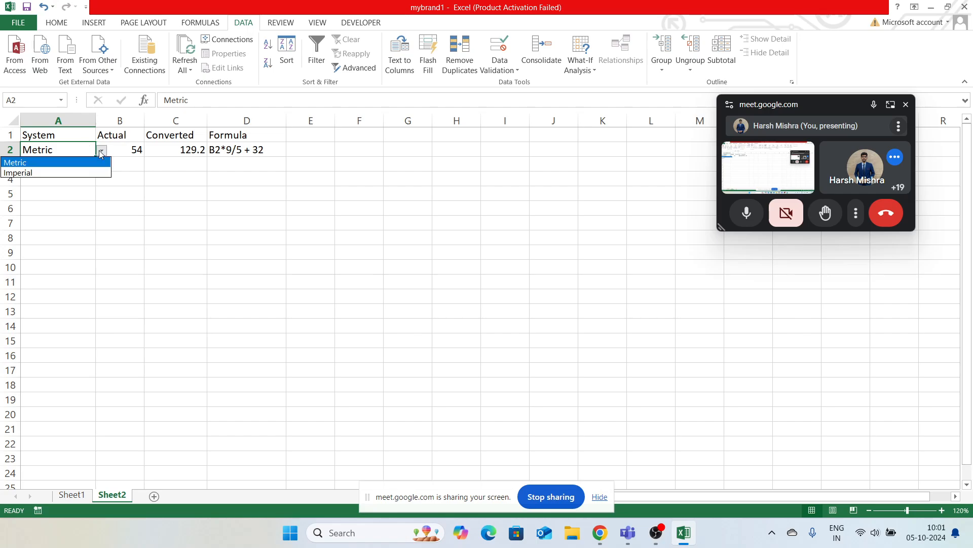
left_click(80, 173)
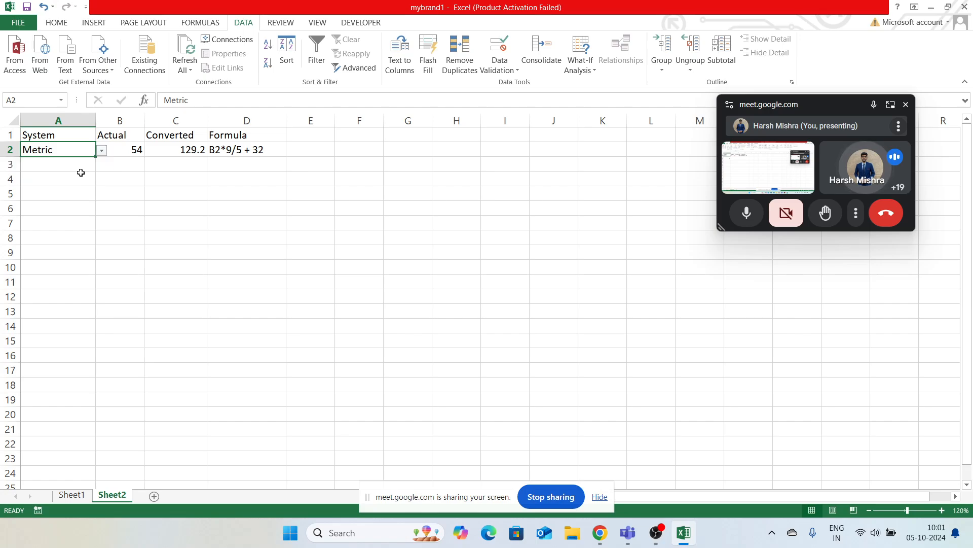
left_click(190, 150)
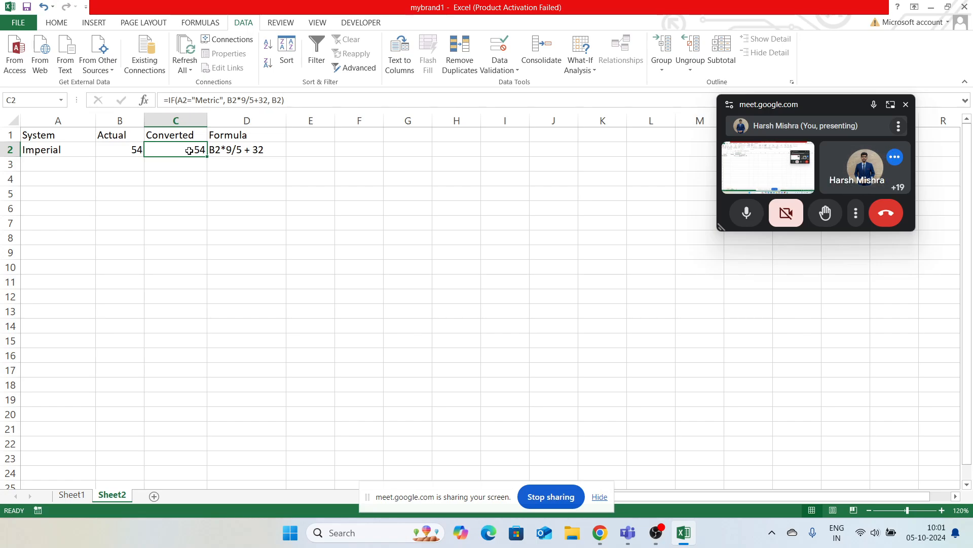
left_click(173, 177)
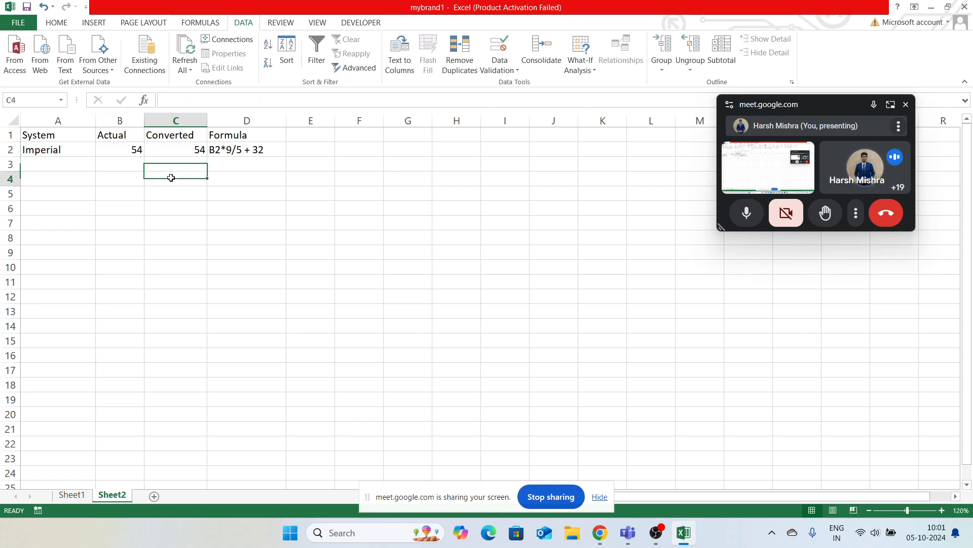
Set the System dropdown in A2 back to Metric.
left_click(77, 151)
left_click(101, 152)
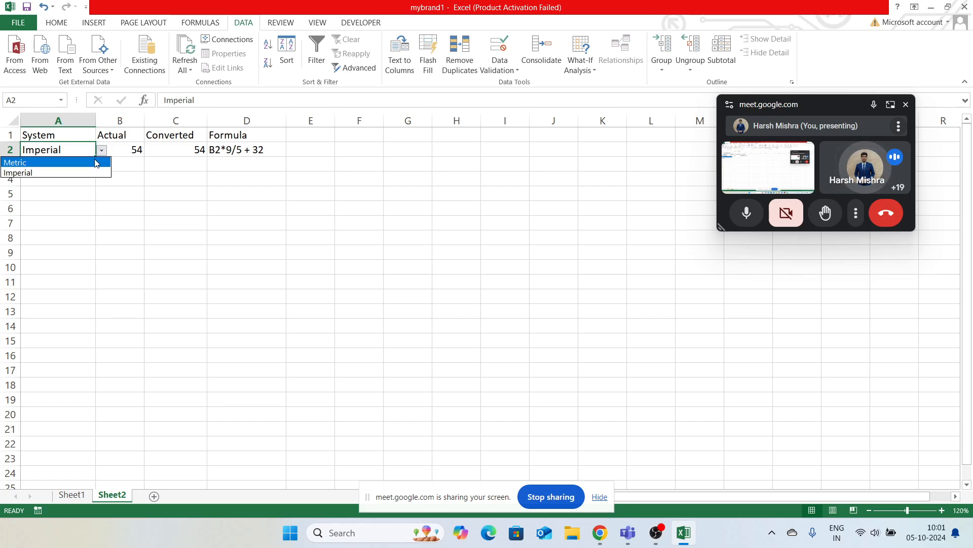
left_click(97, 162)
left_click(178, 208)
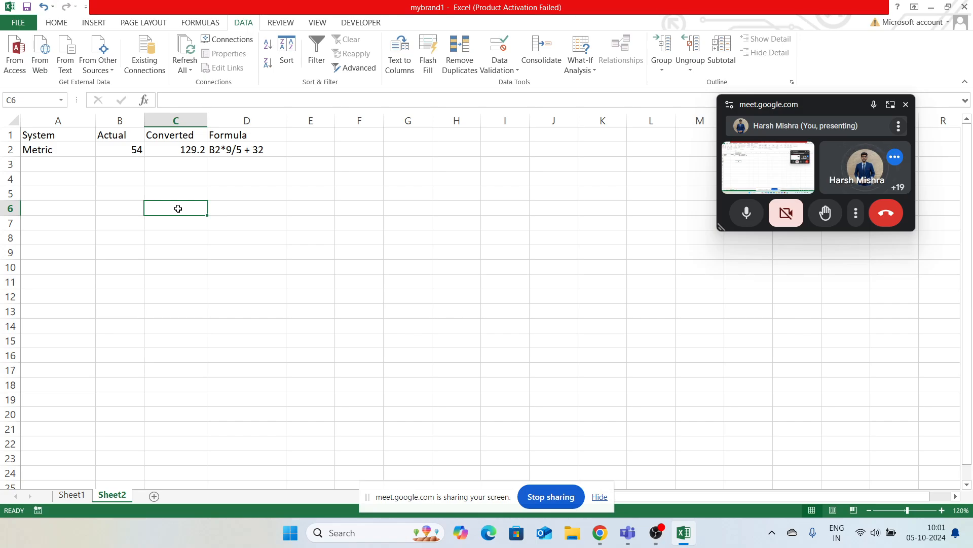
Switch to the Canva presentation and review the Units of Measurement slide on page 22.
key("alt+Tab")
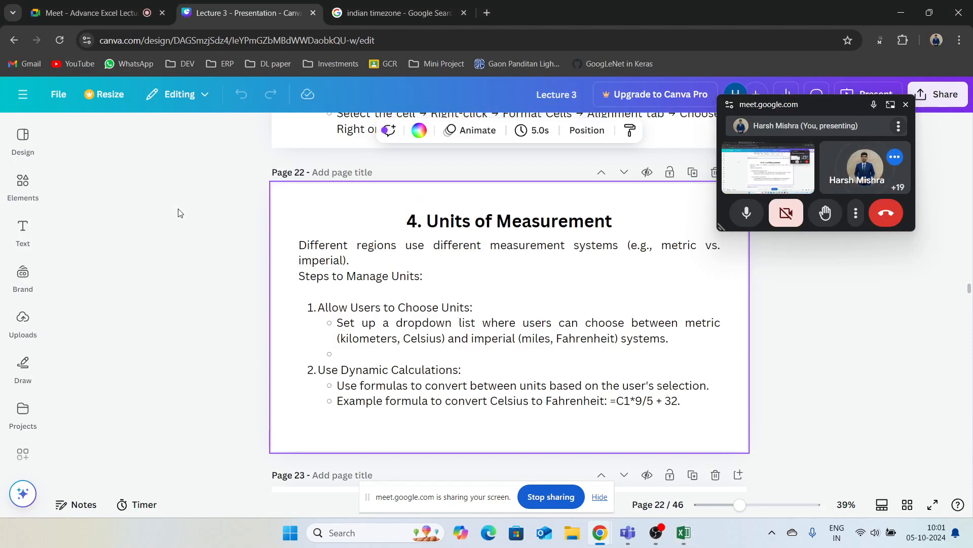
left_click(433, 283)
scroll(432, 283, "down", 1)
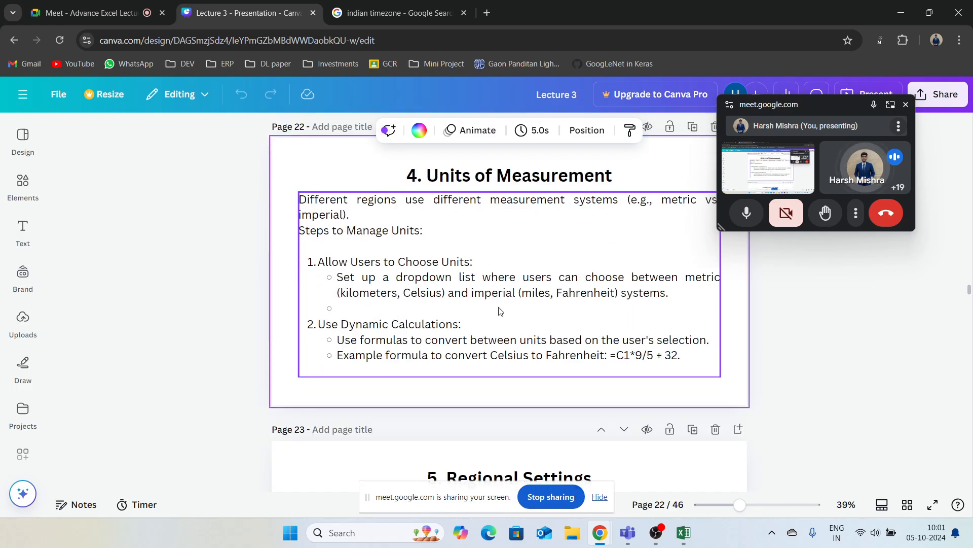
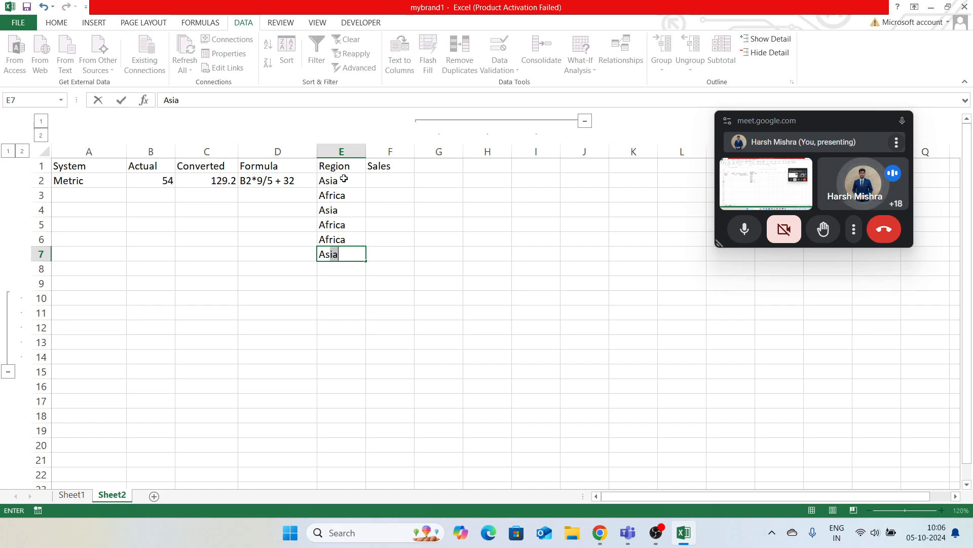
Finish entering Asia in E7 and change the region in E3 to Asia.
key("Return")
type("A")
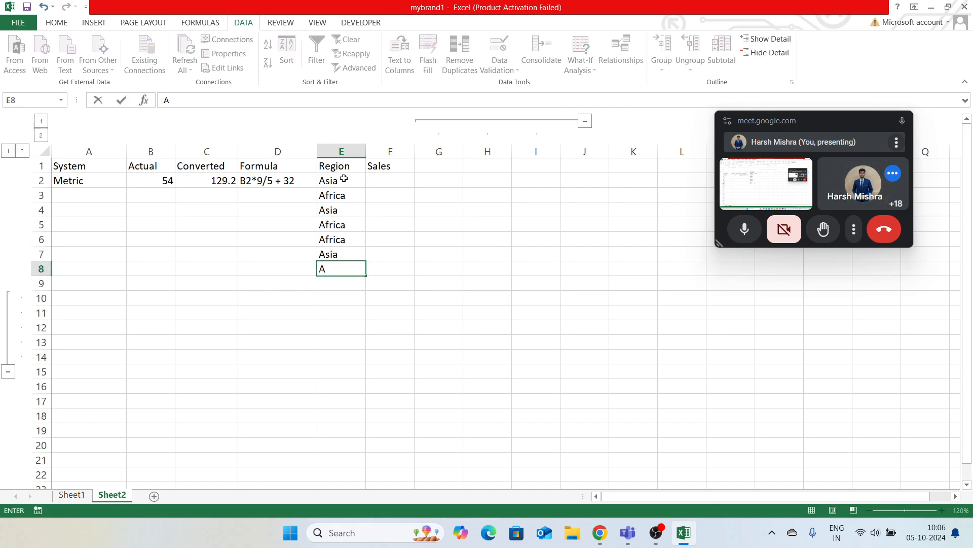
key("BackSpace")
left_click(343, 206)
left_click(342, 197)
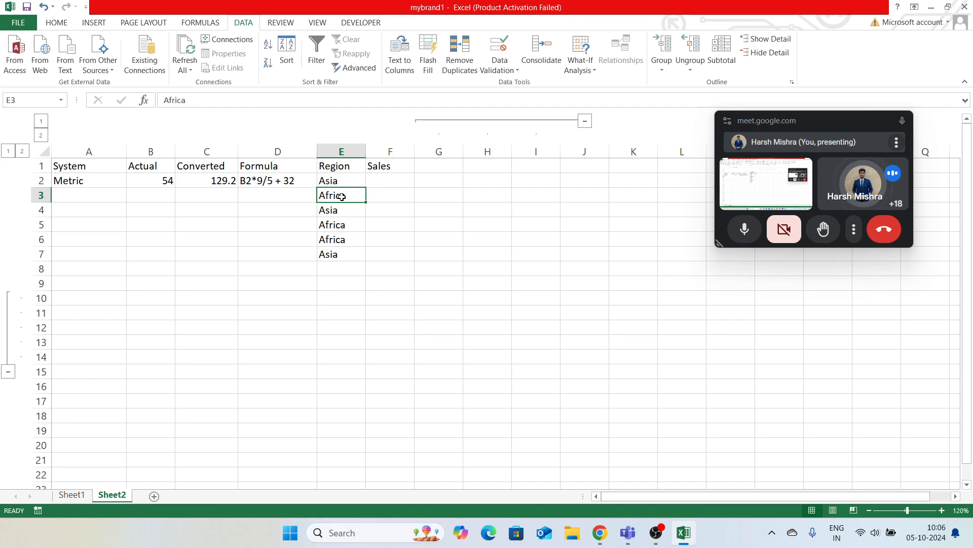
type("As")
key("Return")
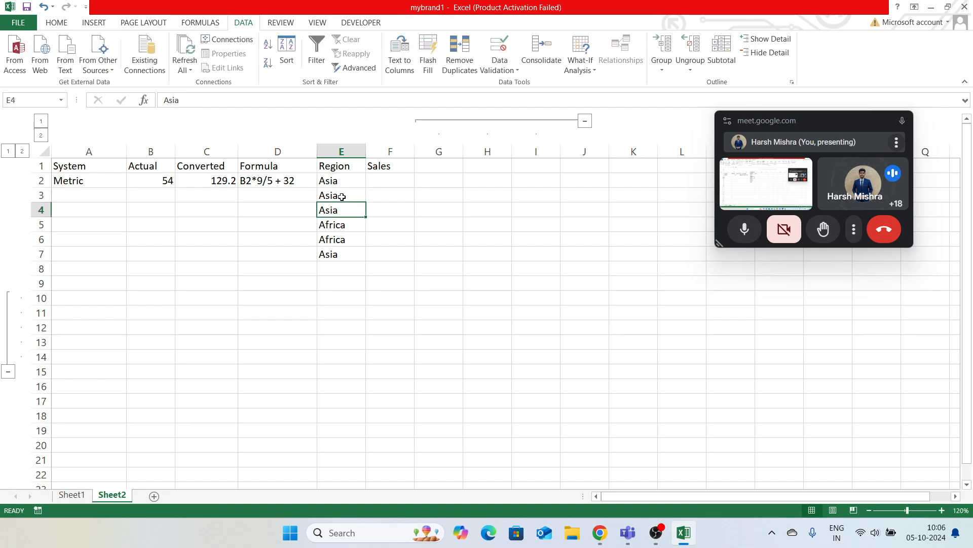
Enter Africa as the region in cells E7 and E8.
left_click(345, 260)
type("Afric")
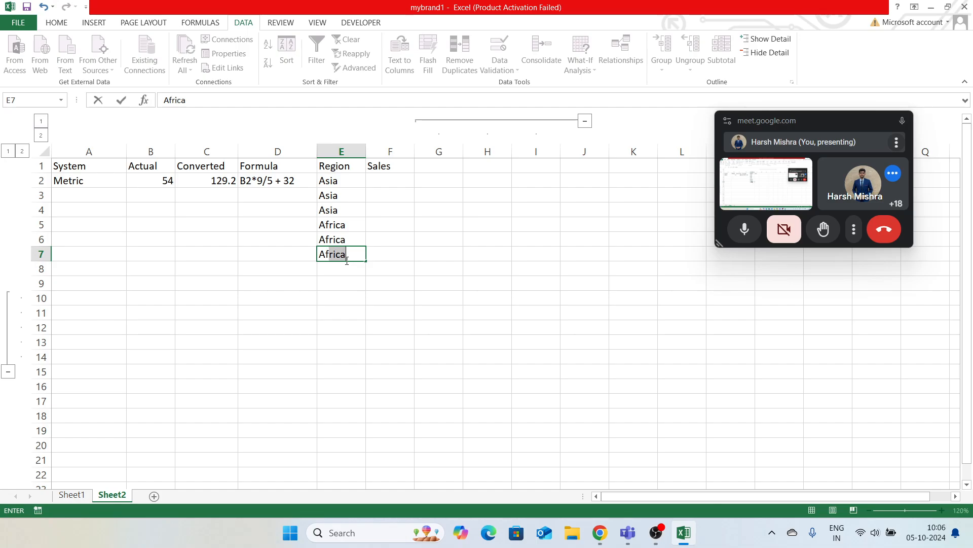
key("Return")
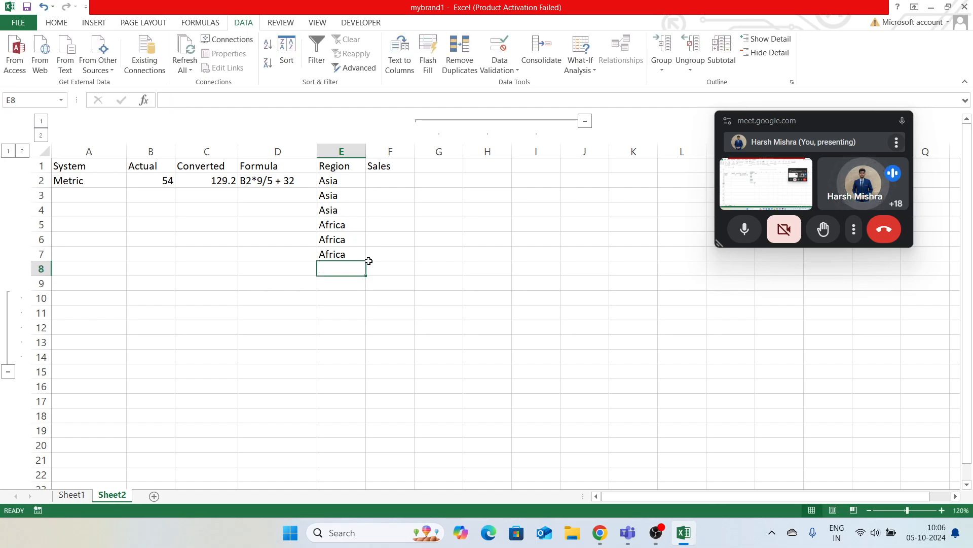
type("Af")
key("Return")
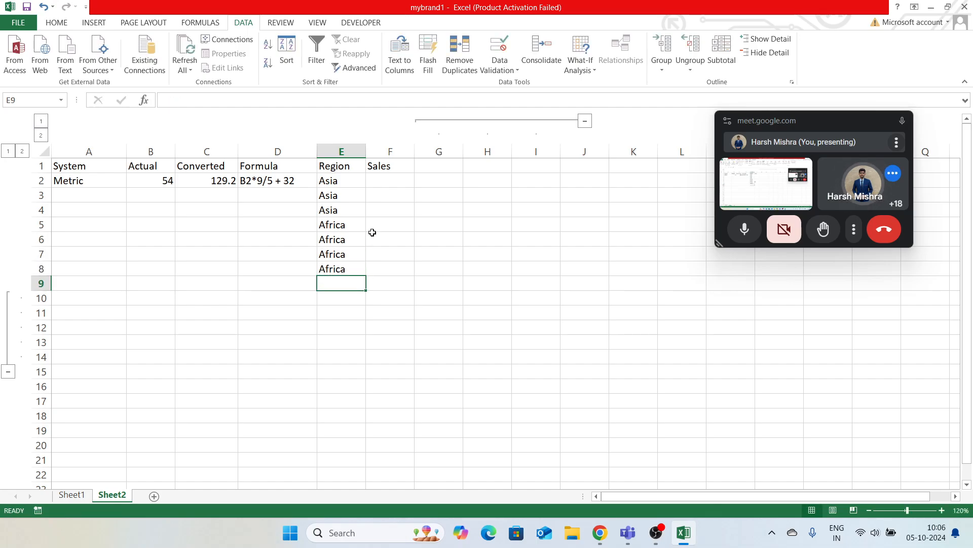
Enter 500 and 501 as Sales values in F2 and F3 and fill the series down to F8.
left_click(373, 178)
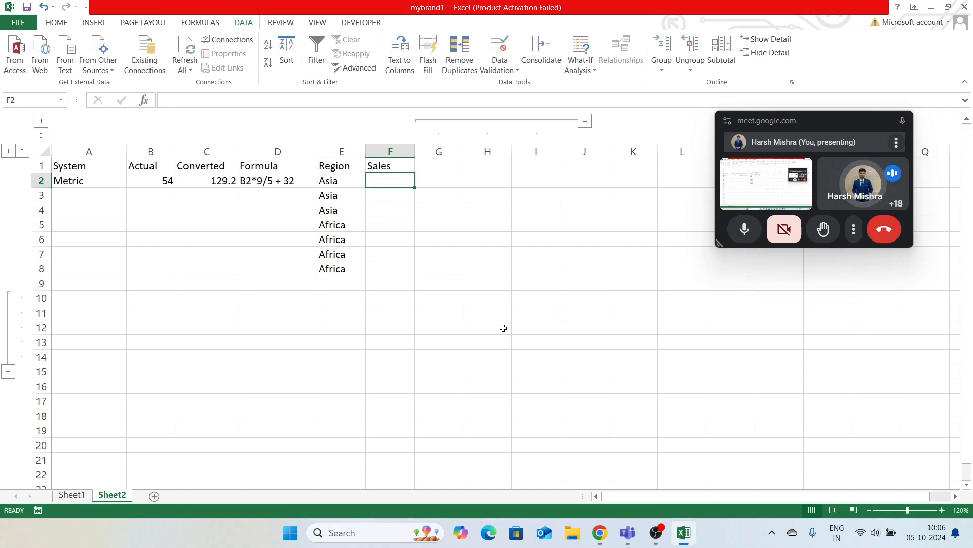
type("500")
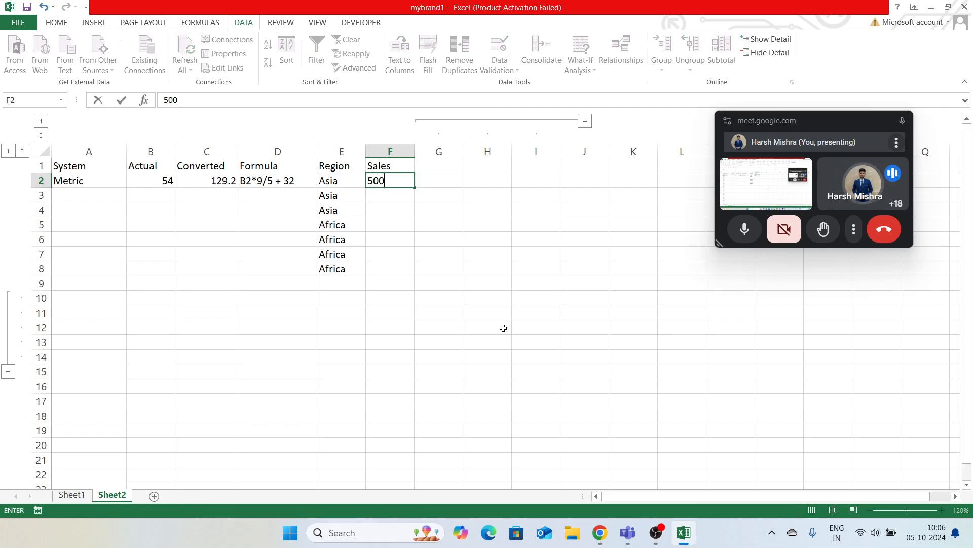
key("Return")
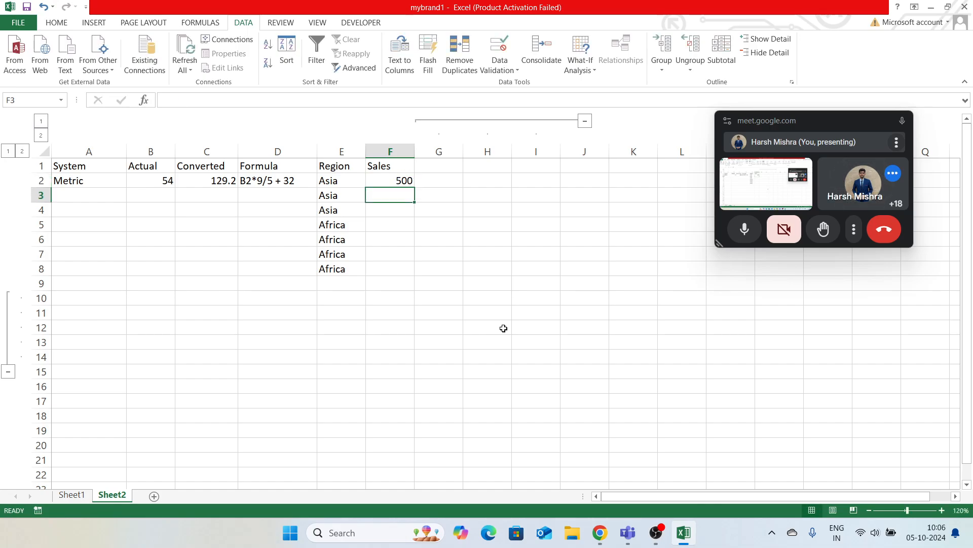
type("5")
key("Return")
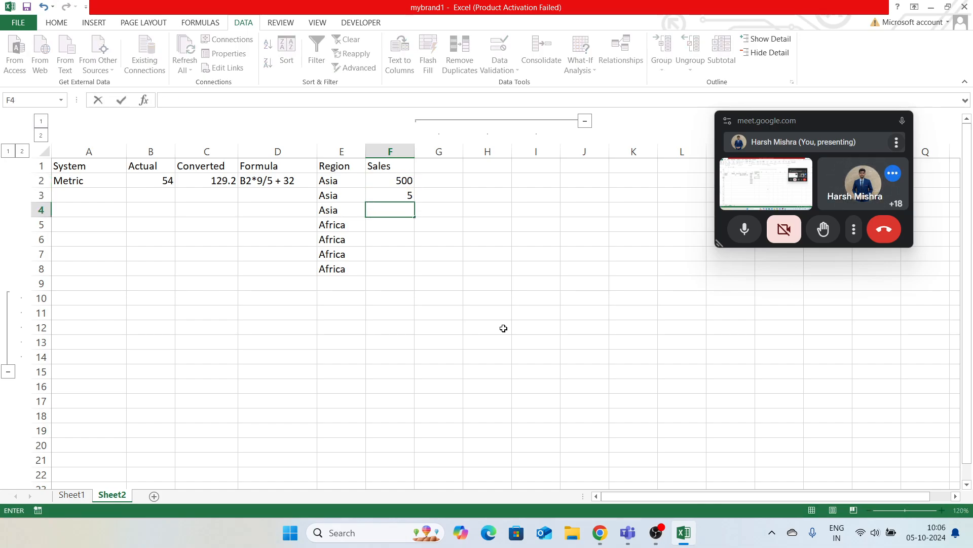
key("Up")
type("501")
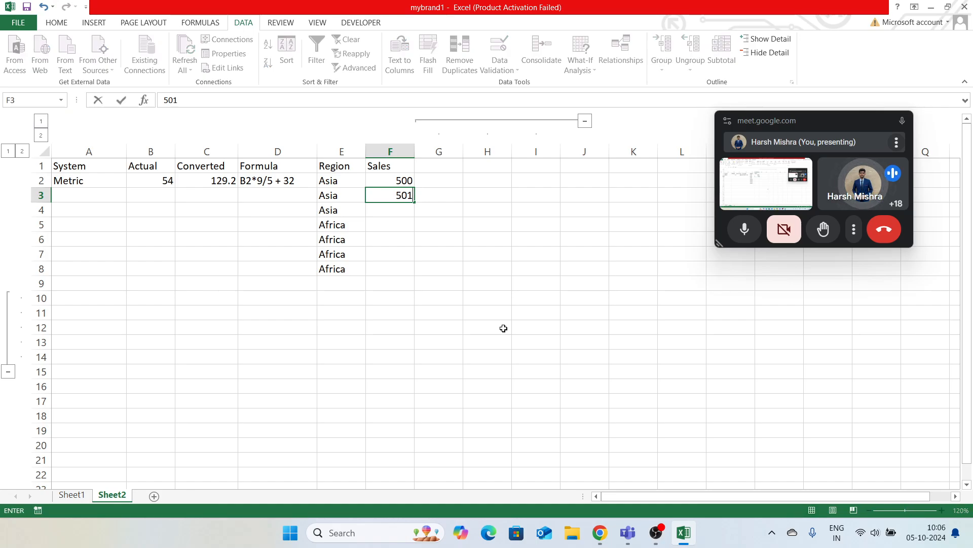
key("Return")
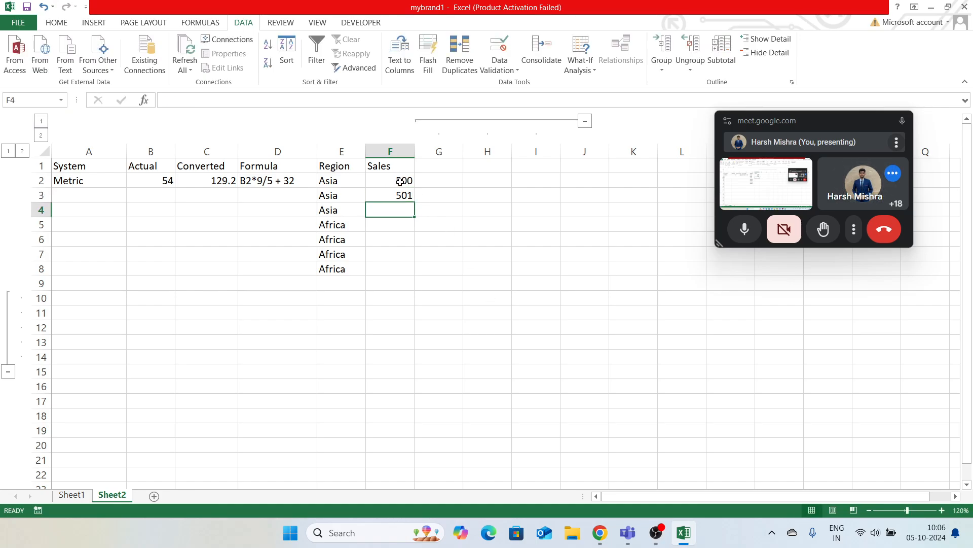
left_click_drag(400, 181, 413, 271)
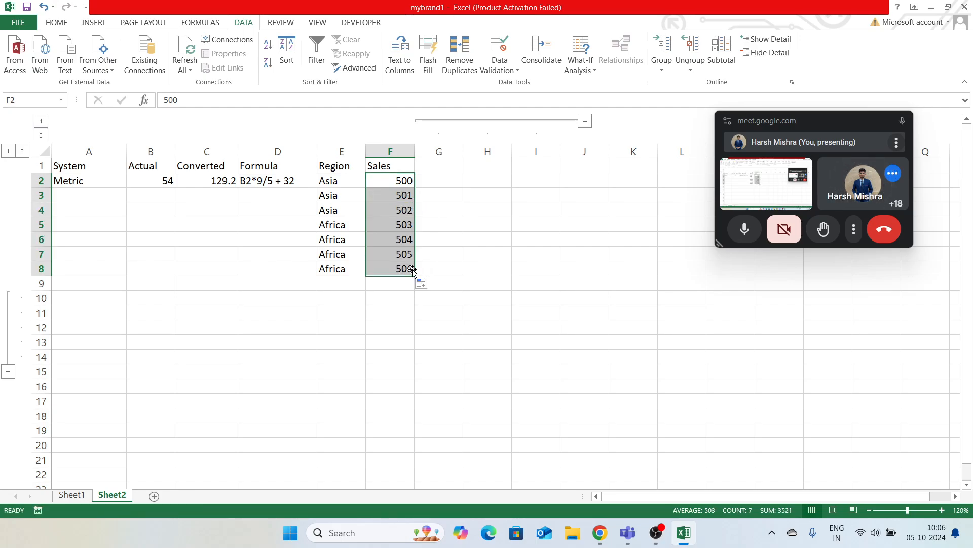
left_click(488, 210)
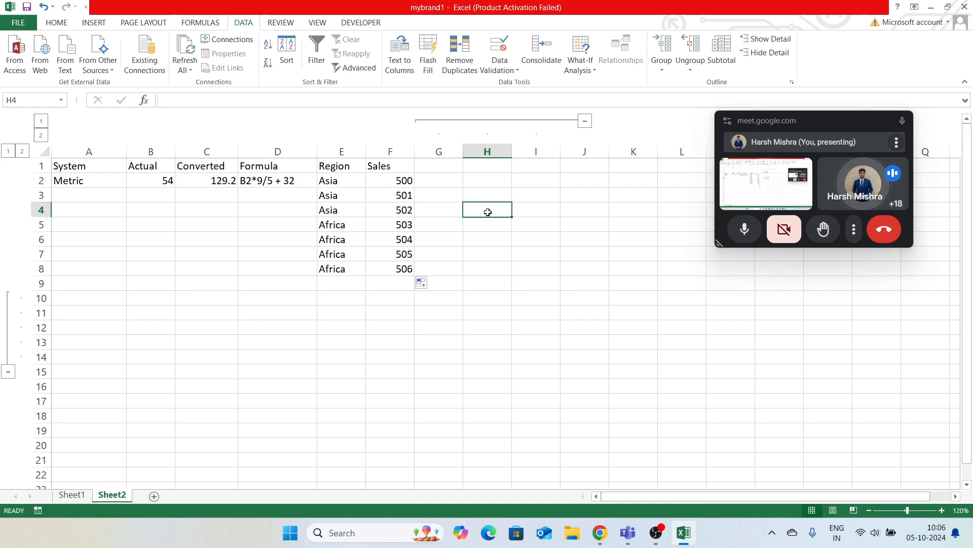
Read the steps on the Creating Subtotals slide on page 29 of the Canva presentation and return to Excel.
left_click(350, 168)
key("alt+Tab")
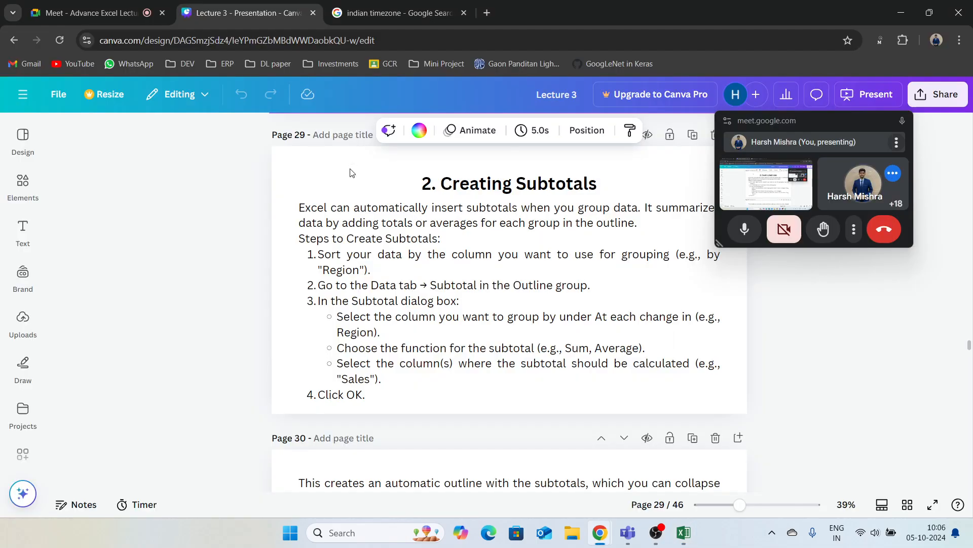
scroll(413, 359, "down", 1)
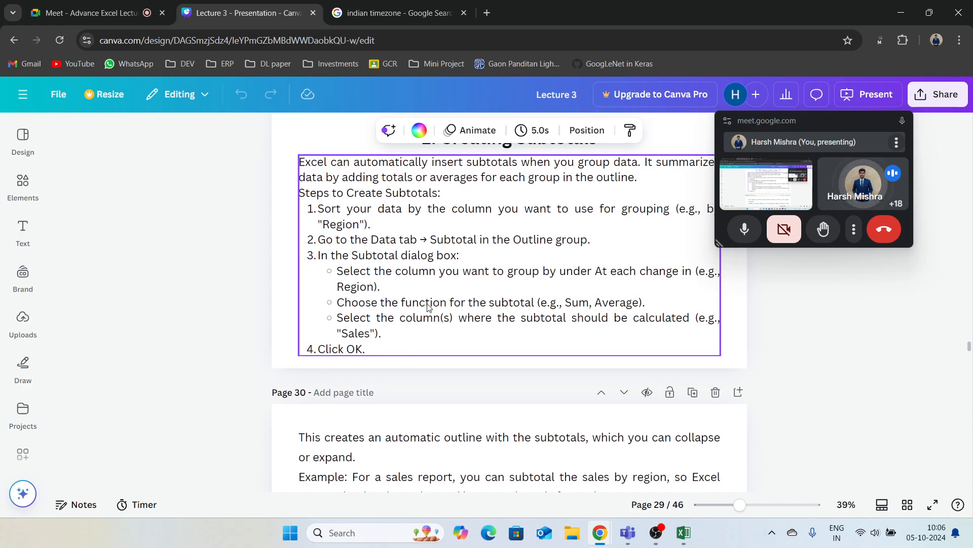
key("alt+Tab")
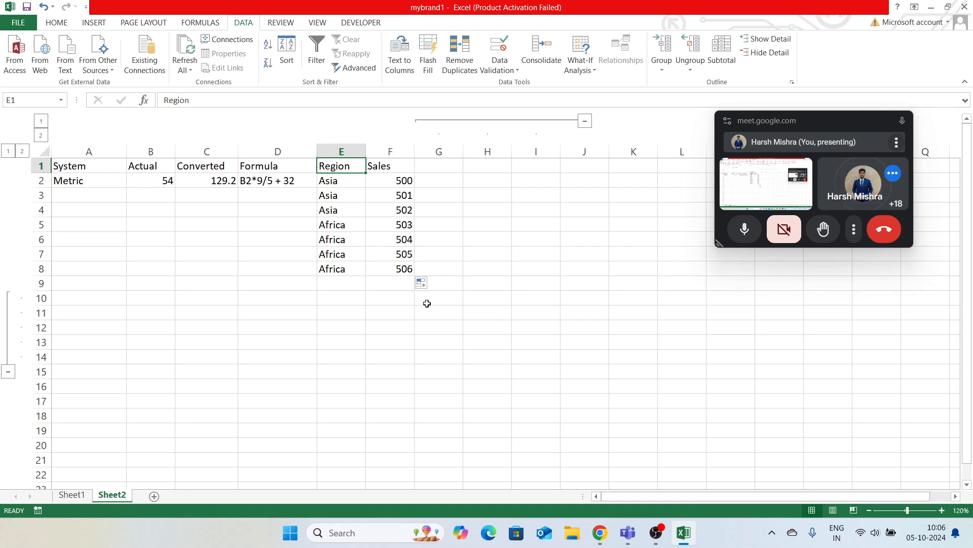
left_click(721, 55)
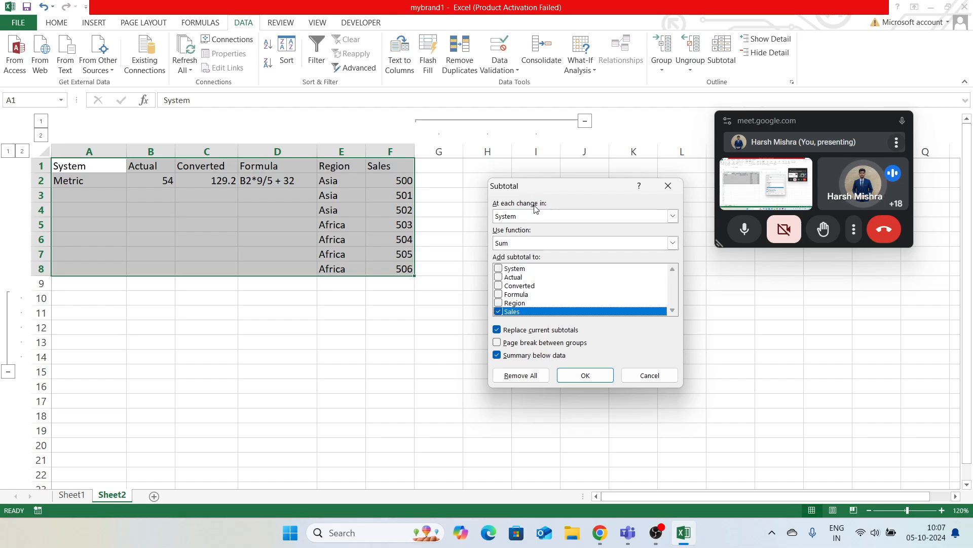
left_click(531, 221)
left_click(530, 221)
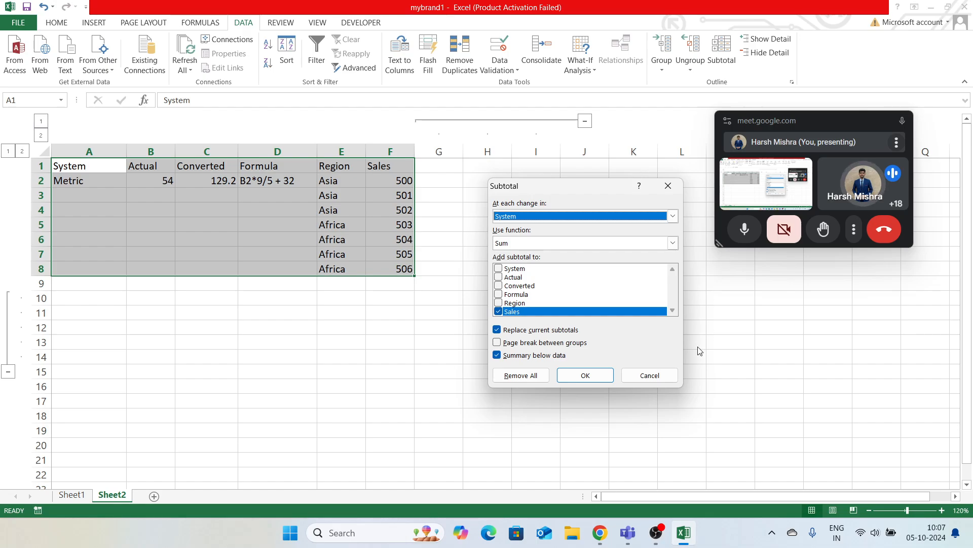
left_click(649, 374)
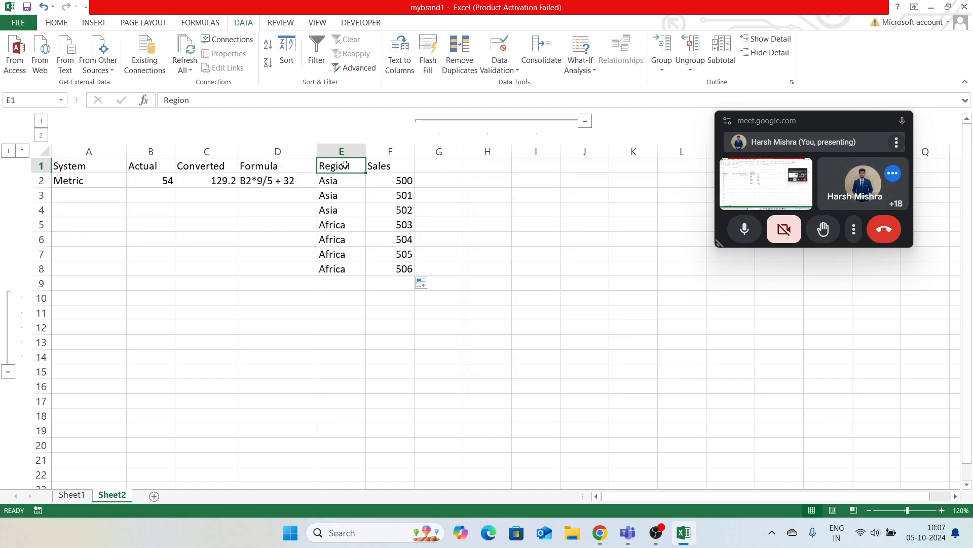
Move the Region and Sales table from E1:F8 to the block starting at E11.
left_click_drag(343, 165, 396, 267)
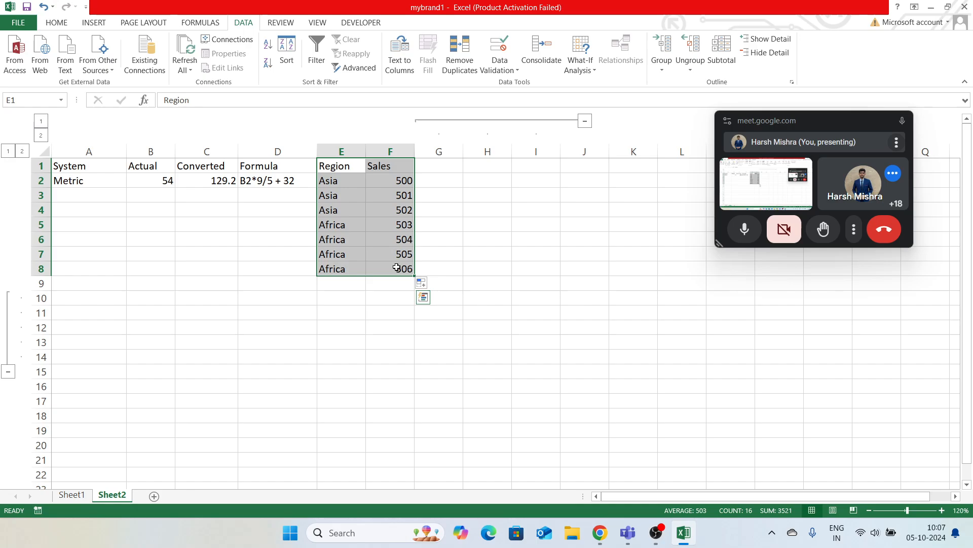
key("ctrl+c")
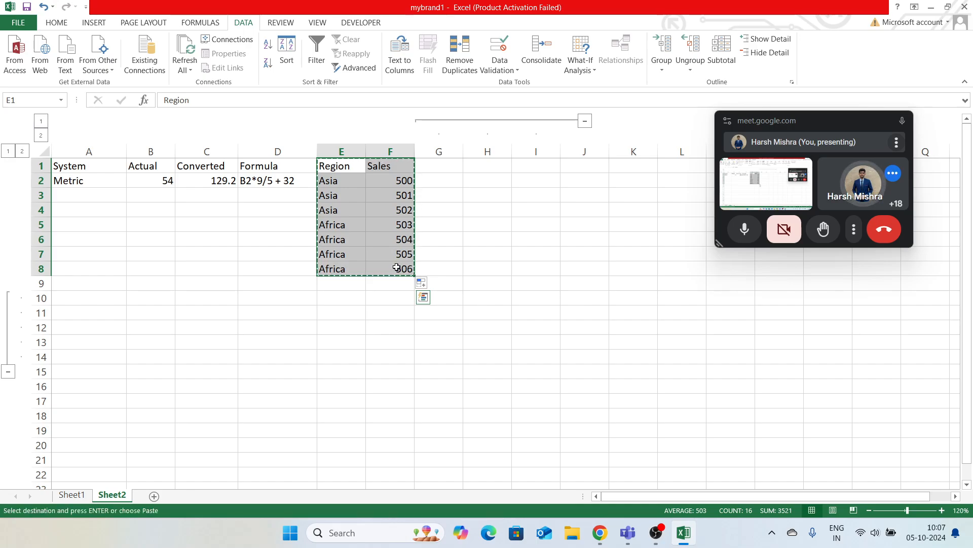
left_click(358, 316)
key("ctrl+v")
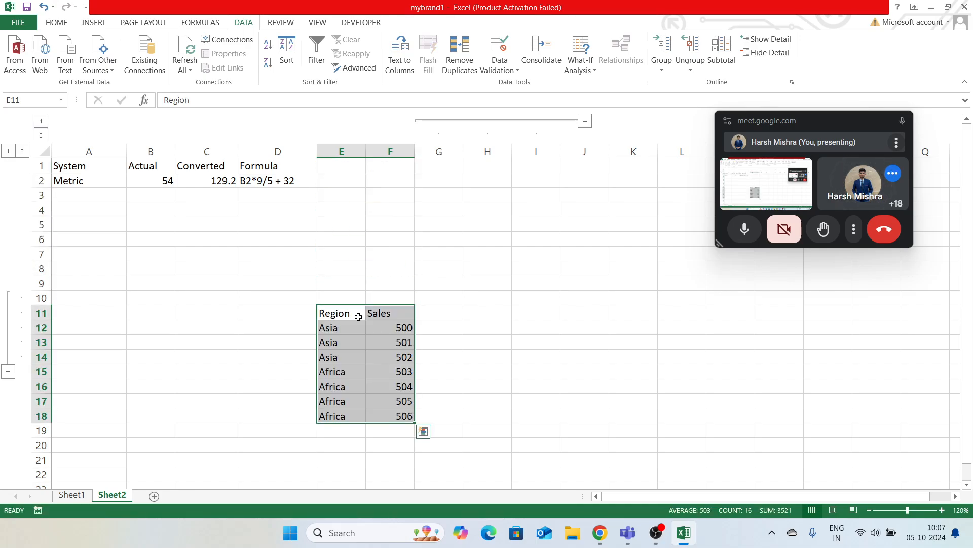
Add subtotals to the moved table using Sum on Sales at each change in Region.
left_click(723, 50)
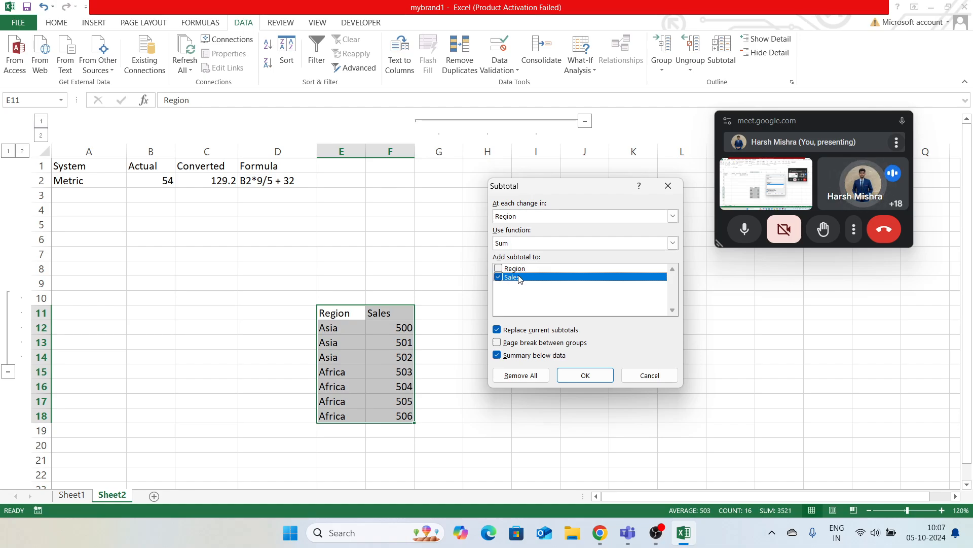
left_click(531, 243)
left_click(533, 244)
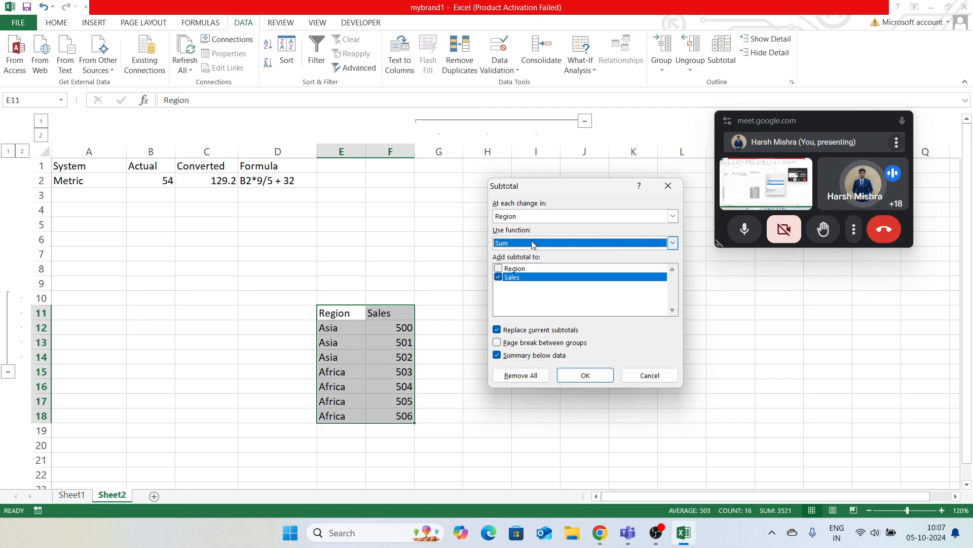
left_click(582, 374)
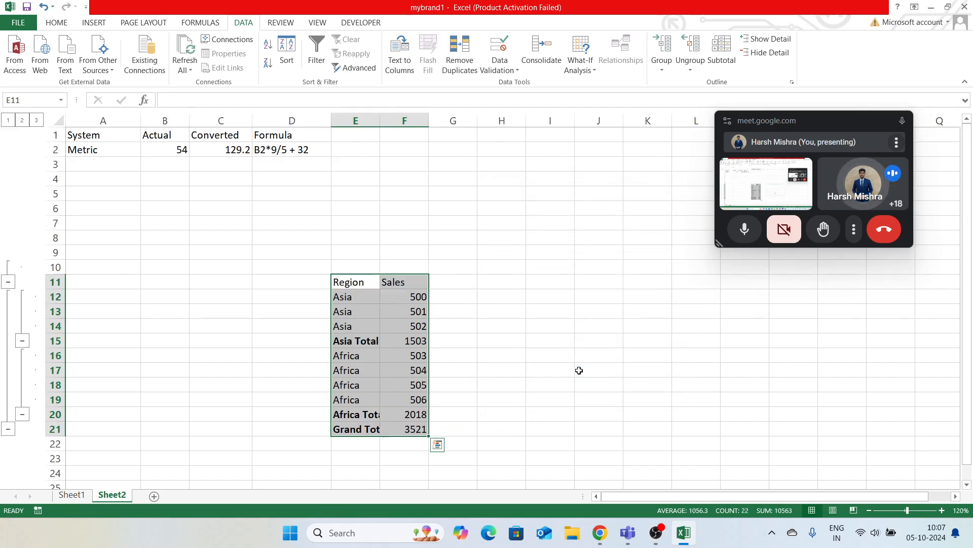
Examine the Asia, Africa and grand total rows and their SUBTOTAL formulas in the Sales column.
left_click(389, 311)
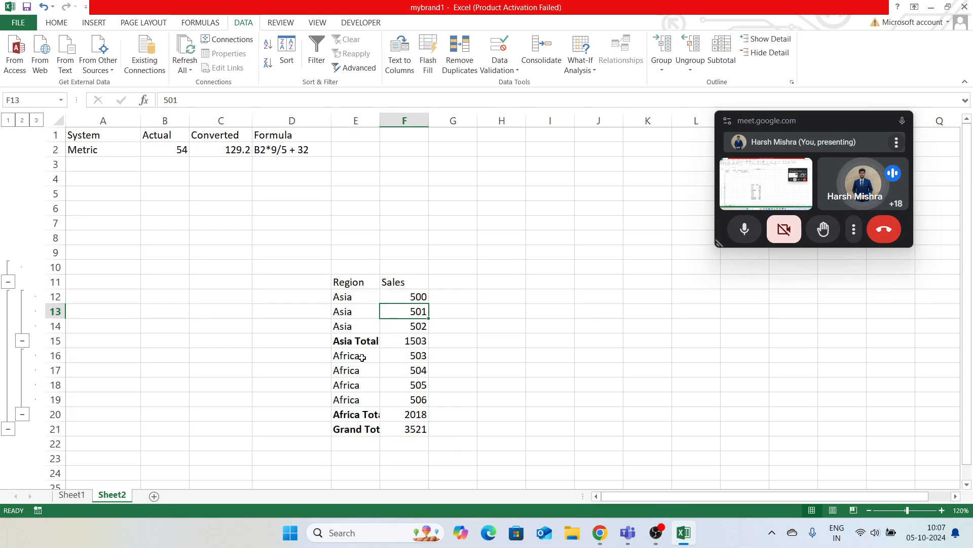
left_click_drag(358, 357, 358, 400)
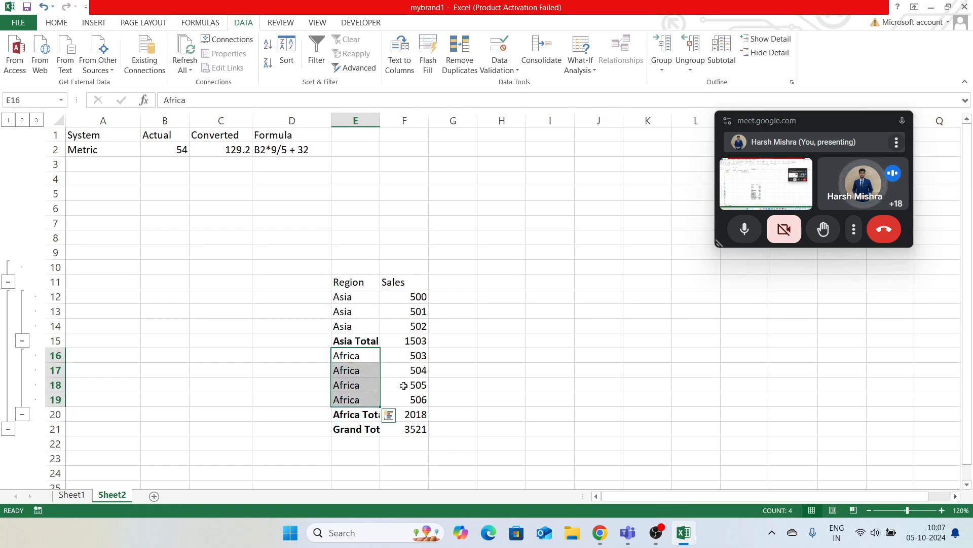
left_click(413, 344)
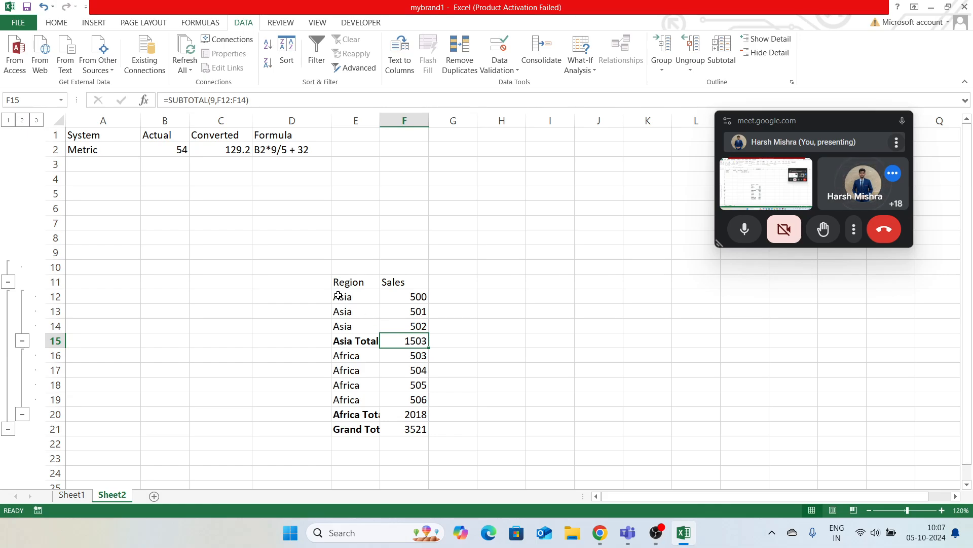
left_click_drag(339, 298, 355, 327)
left_click(413, 342)
left_click(415, 415)
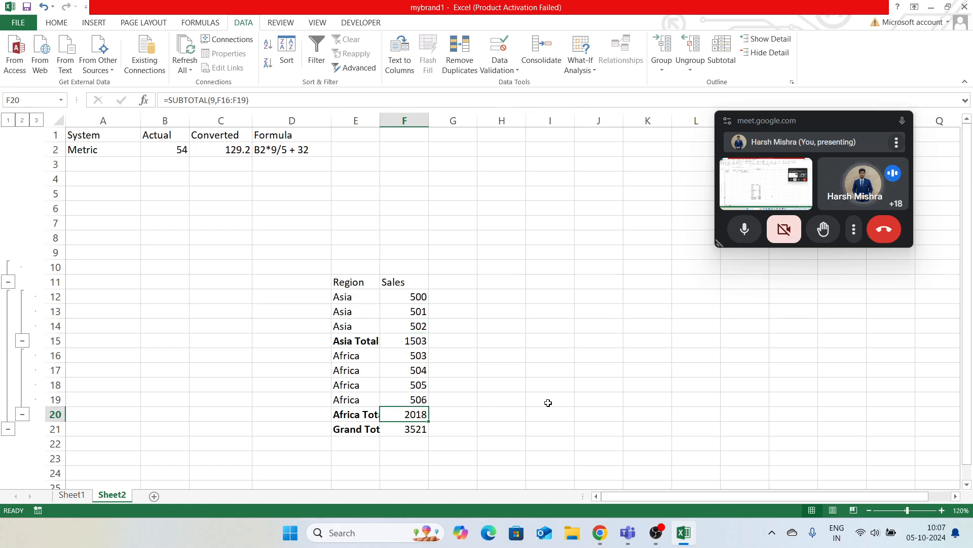
left_click(409, 429)
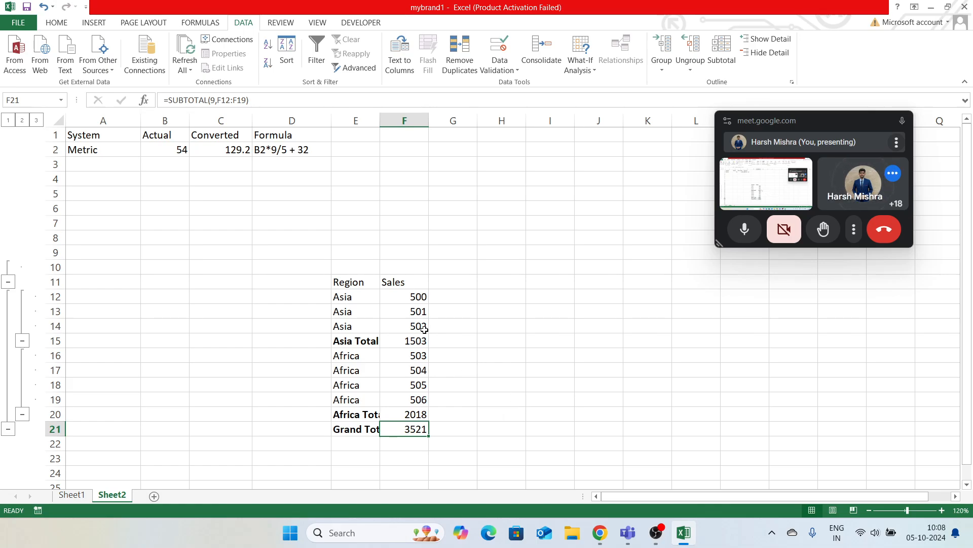
left_click(347, 283)
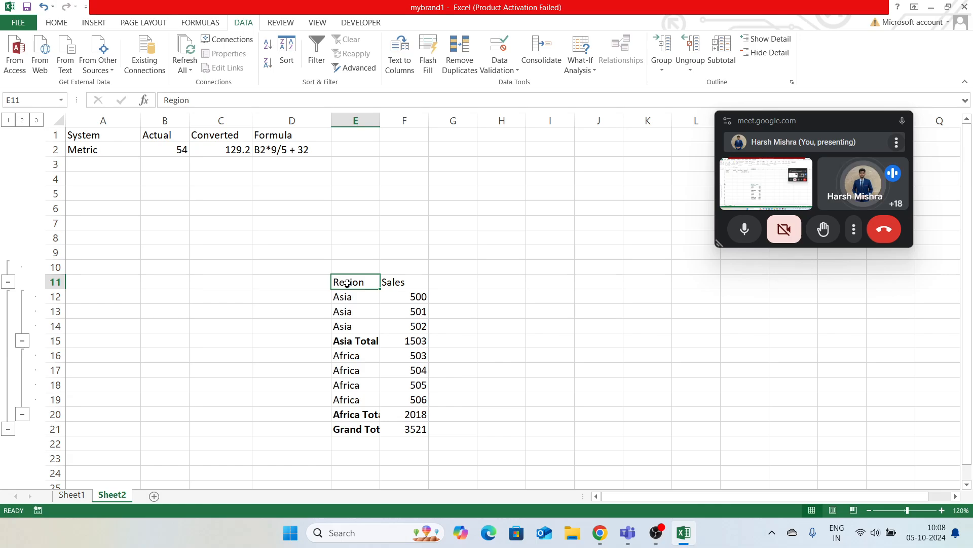
left_click(406, 413)
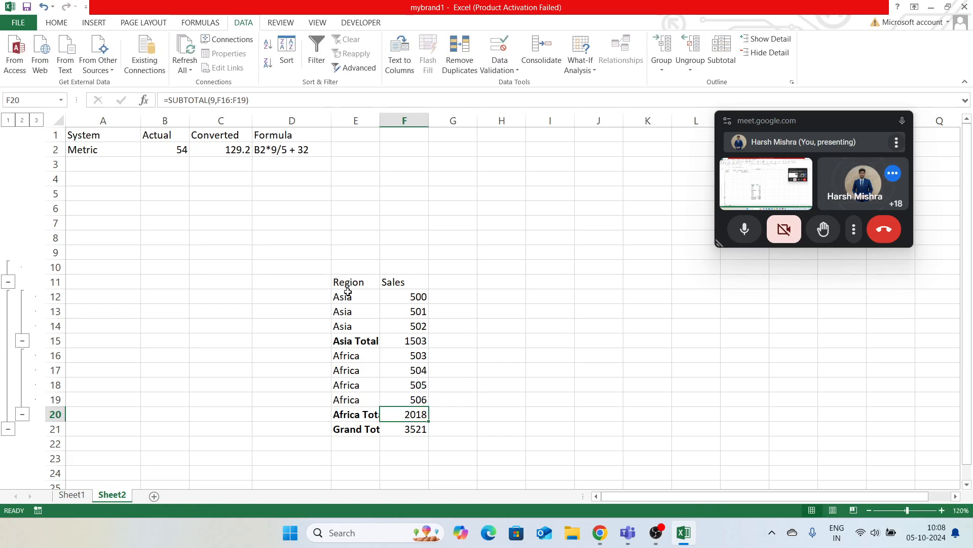
Replace the subtotals in E11:F21 with Count of Sales by Region and check the formulas in F15, F20 and F21.
left_click_drag(349, 281, 426, 432)
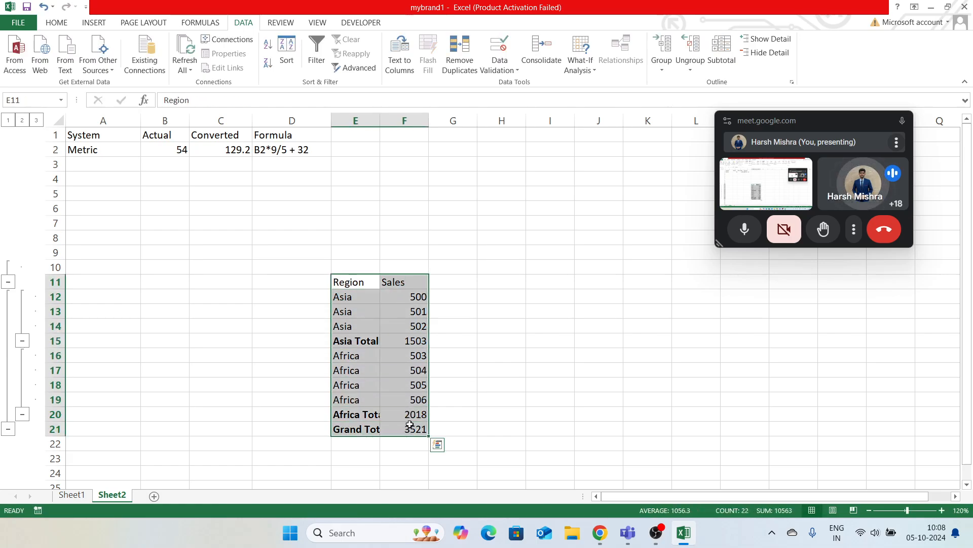
left_click(723, 61)
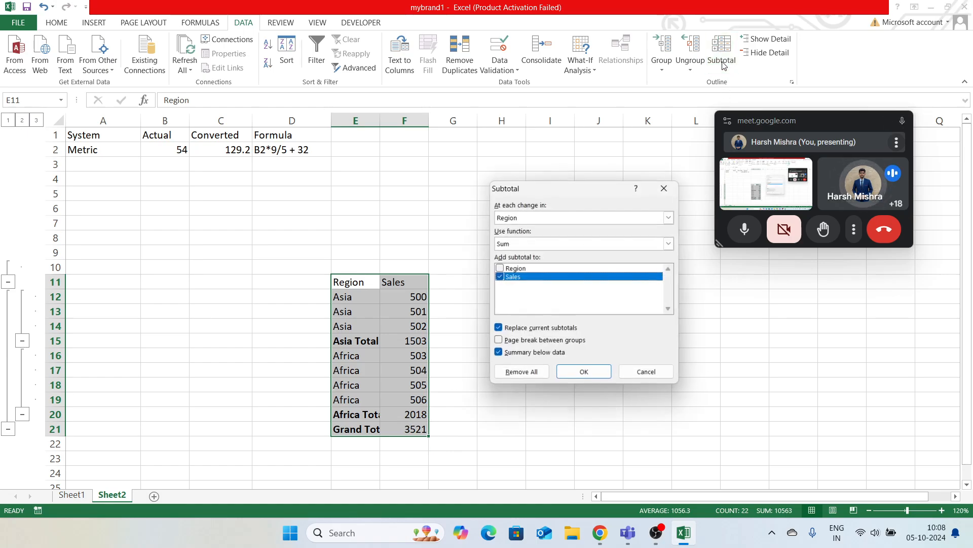
left_click(522, 243)
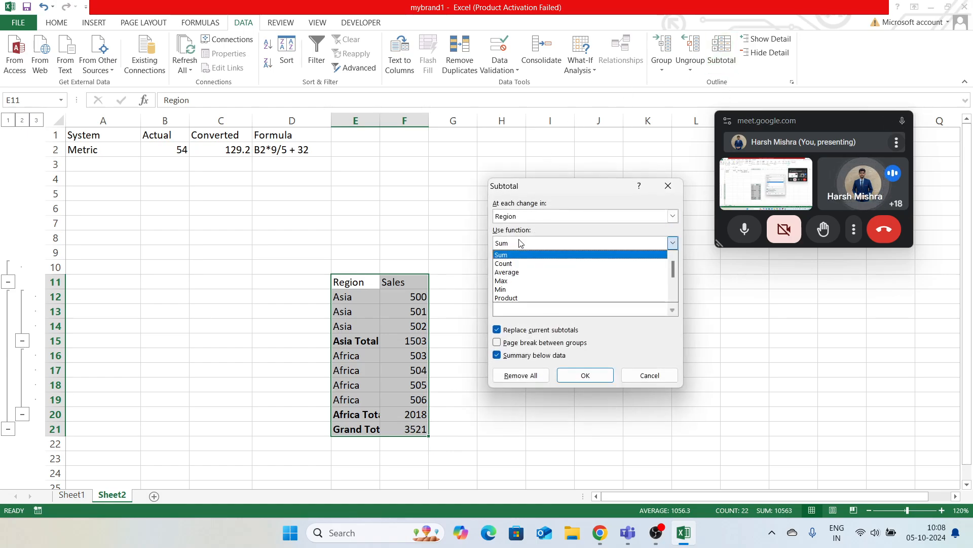
left_click(520, 263)
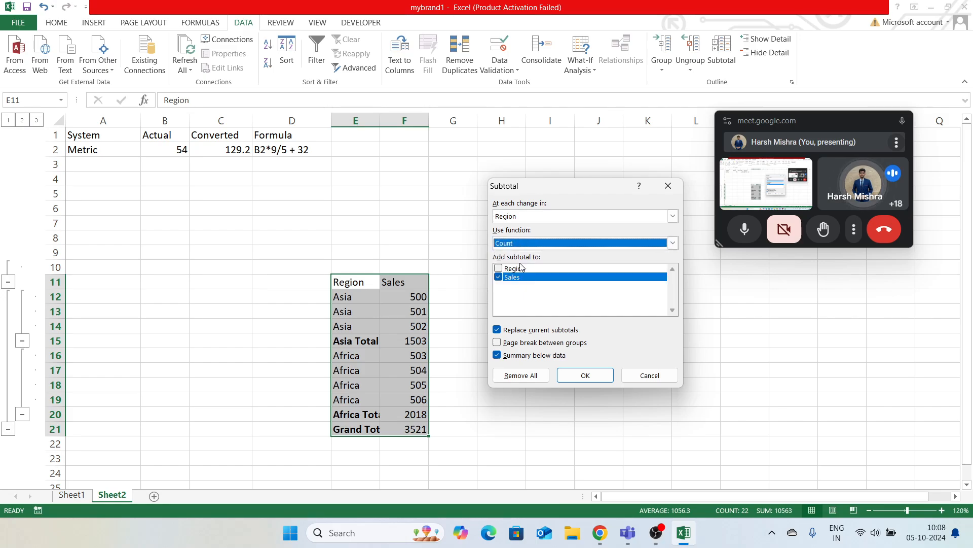
left_click(571, 374)
left_click(509, 355)
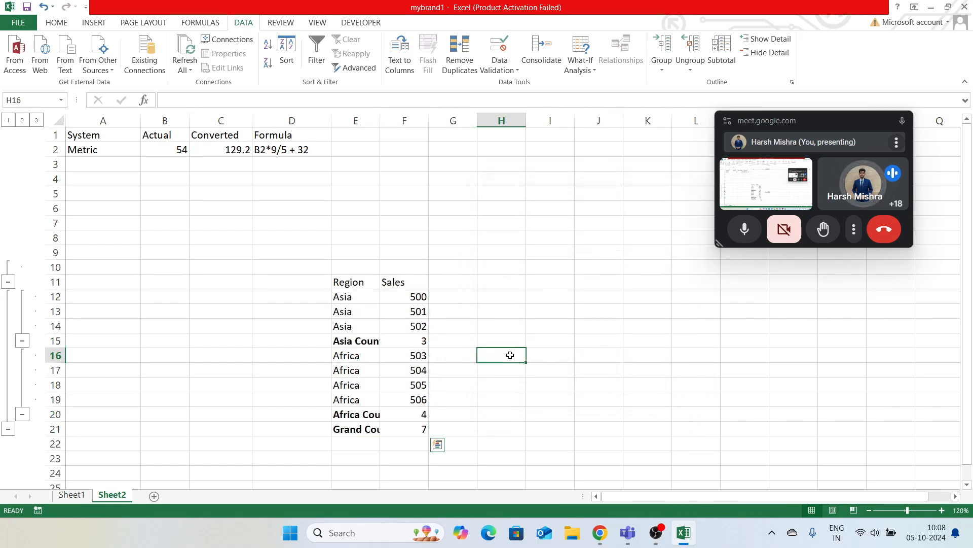
left_click(422, 341)
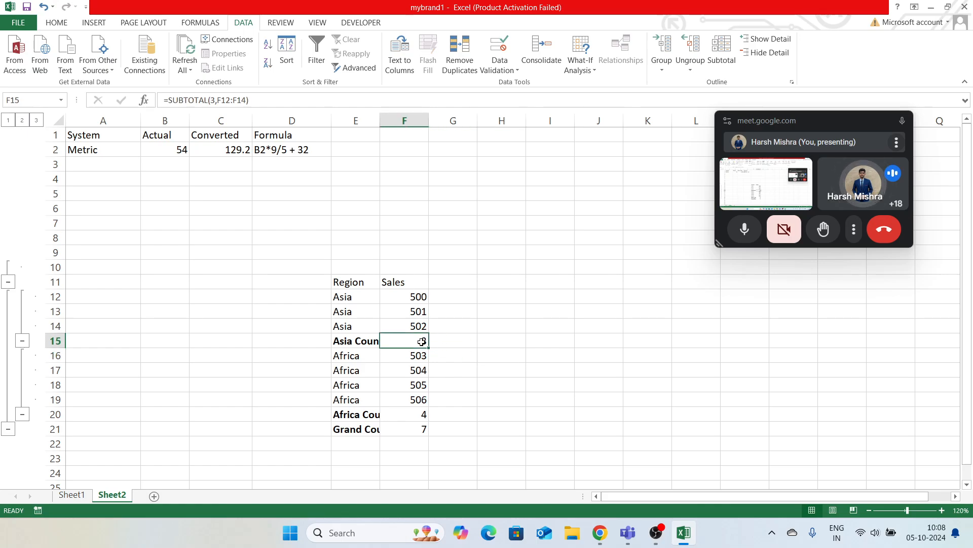
left_click(424, 414)
left_click(421, 429)
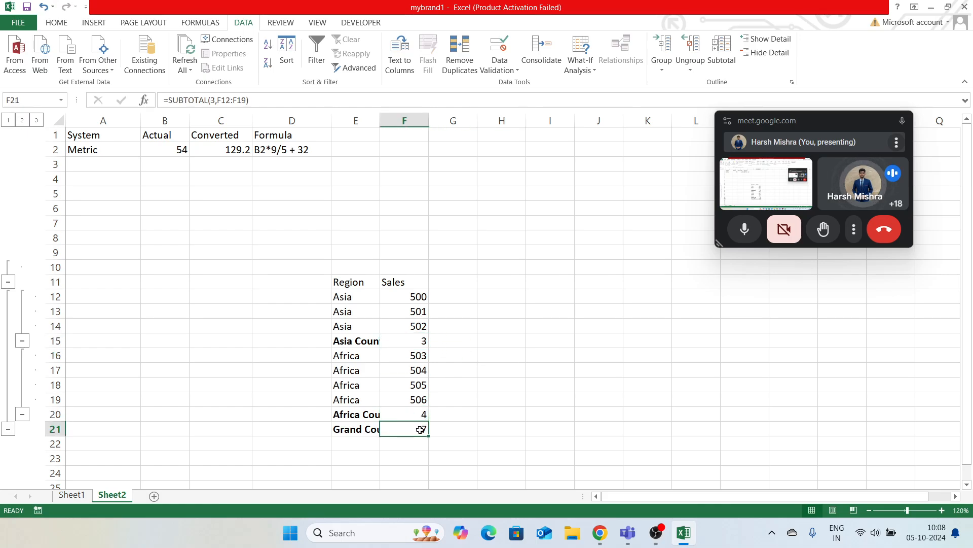
left_click(511, 338)
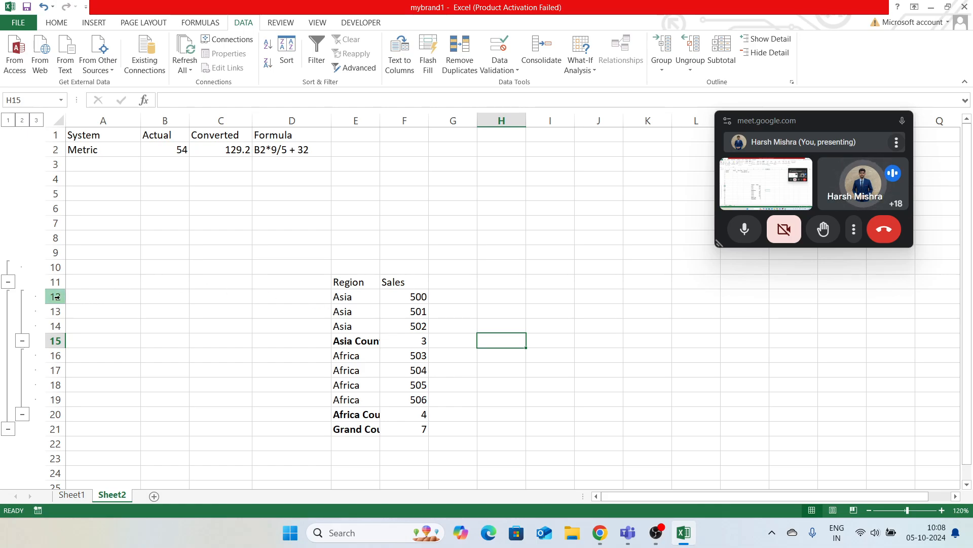
Group the Asia detail rows 12 to 14 into an additional outline level.
left_click_drag(58, 297, 57, 326)
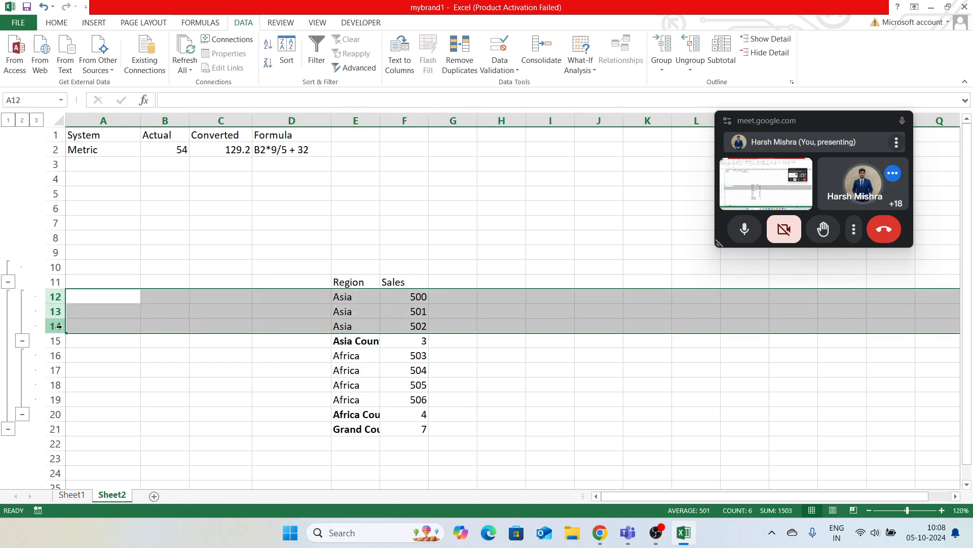
left_click(663, 65)
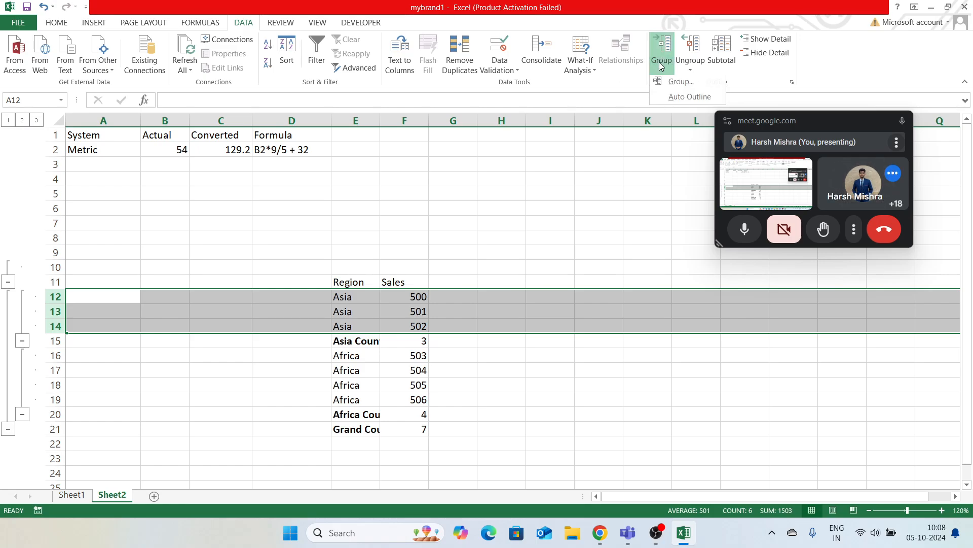
left_click(669, 84)
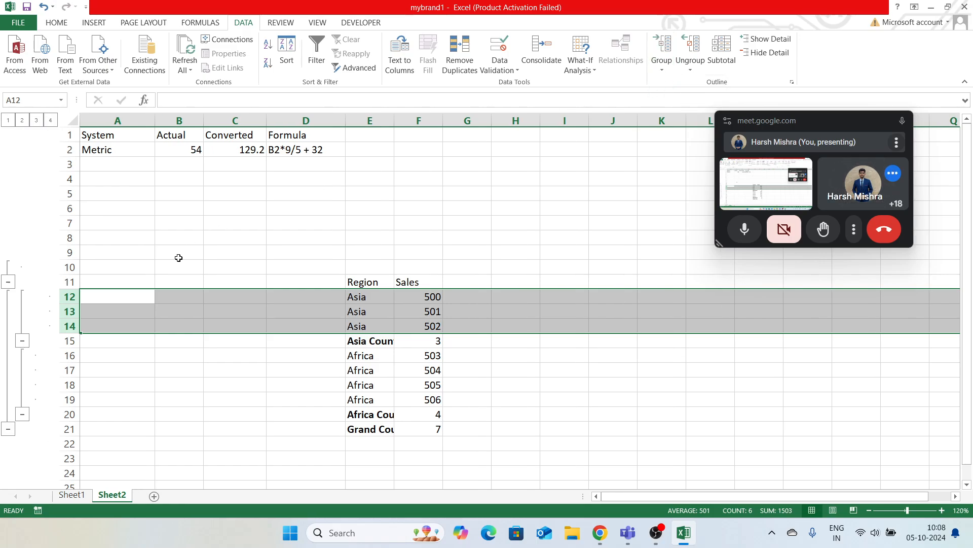
Collapse the Asia group to look at its count row in E15:F15, and expand the group again.
left_click(22, 340)
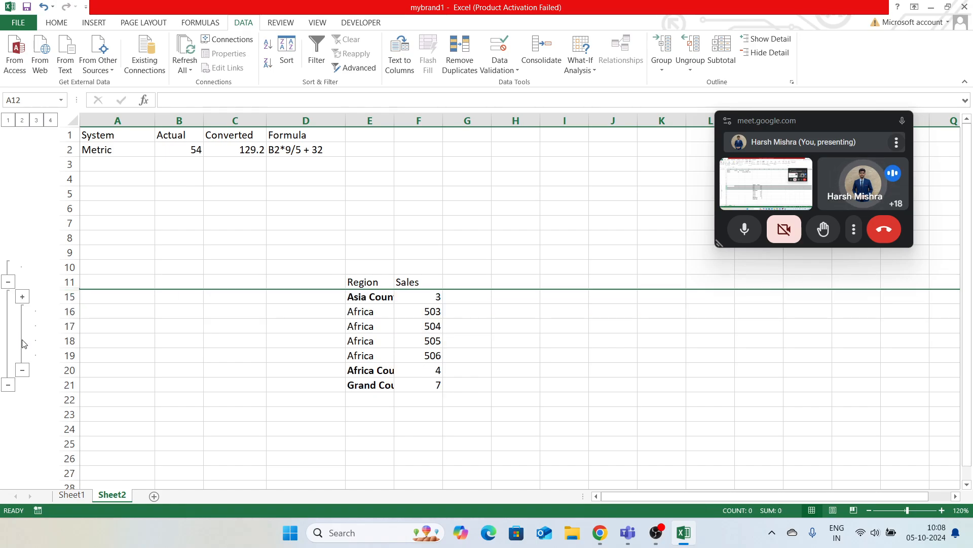
left_click_drag(361, 299, 436, 302)
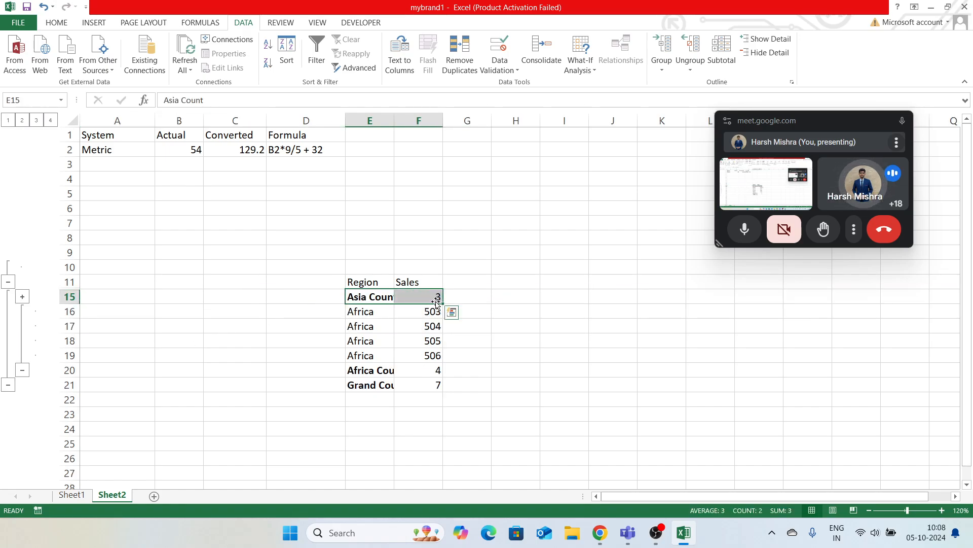
left_click(22, 297)
left_click(554, 352)
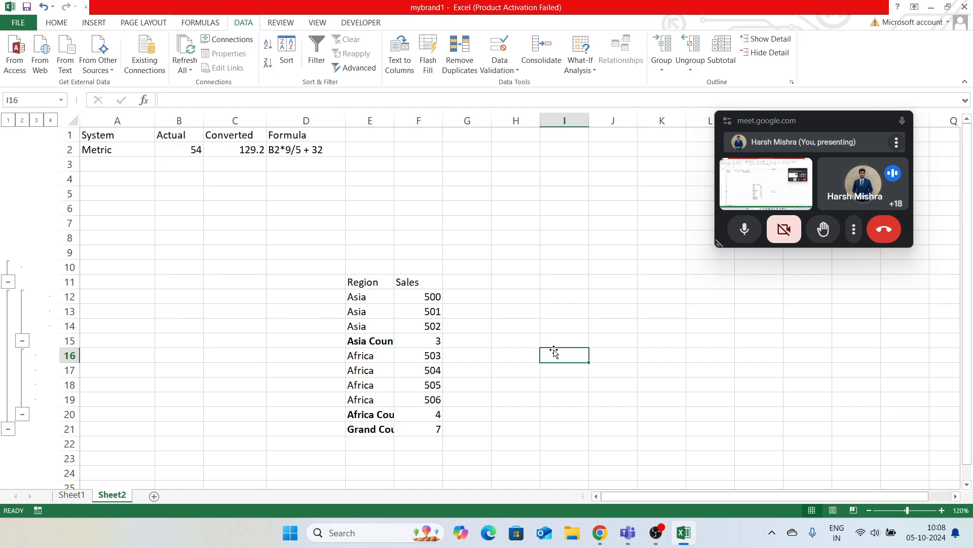
Read the Expanding and Collapsing Groups slide on page 31 of the Canva presentation and return to Excel.
key("alt+Tab")
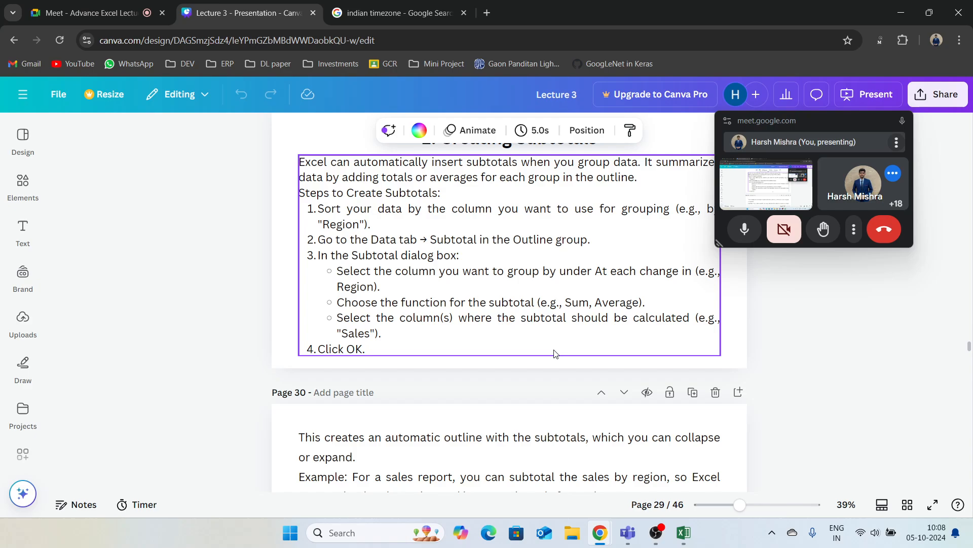
scroll(555, 353, "down", 5)
scroll(555, 353, "down", 5)
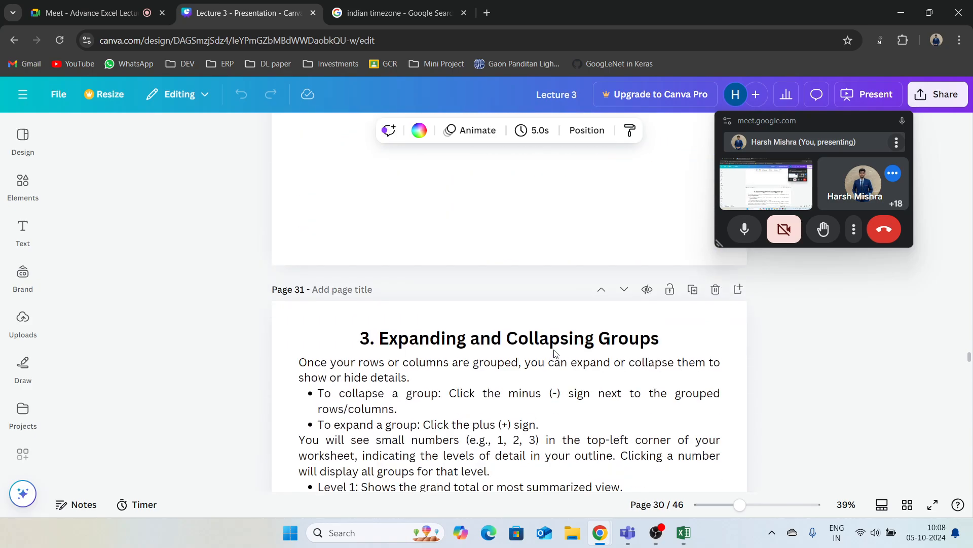
scroll(554, 353, "down", 2)
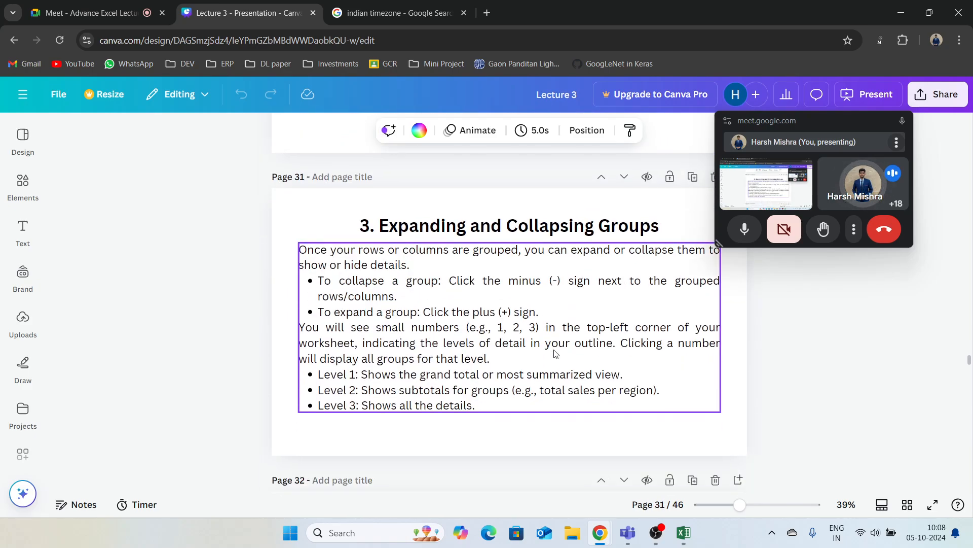
key("alt+Tab")
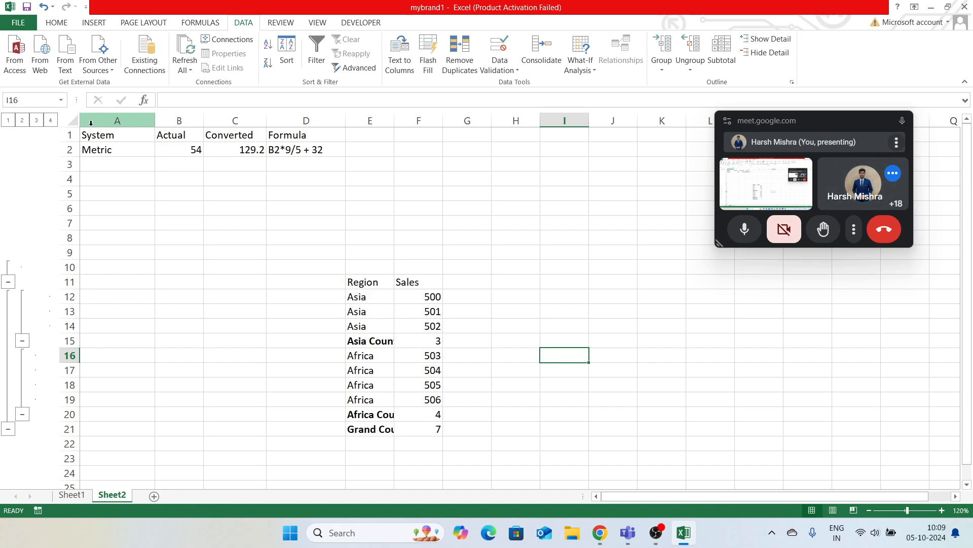
Collapse the Sheet2 row outline to level 1 so only the most summarized view of the table is displayed.
left_click(391, 281)
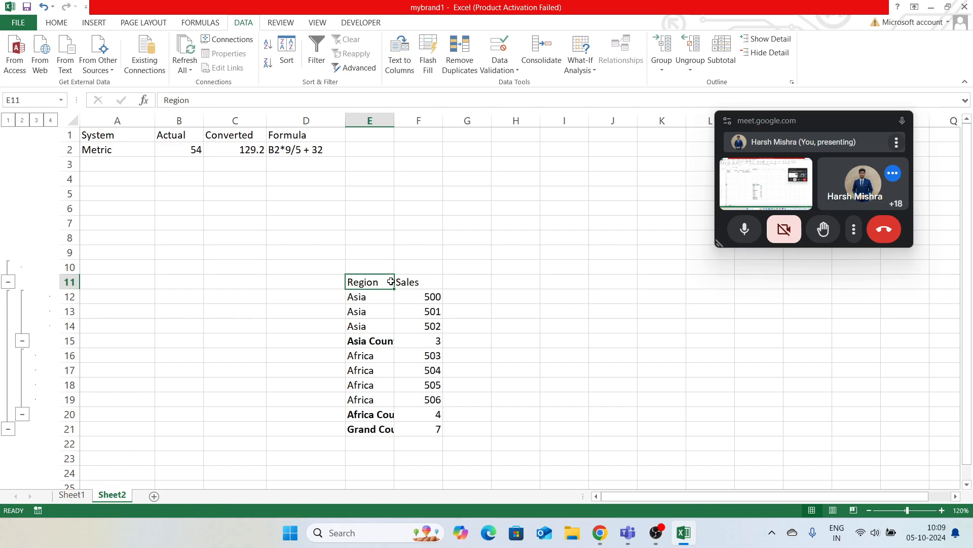
left_click_drag(385, 281, 349, 276)
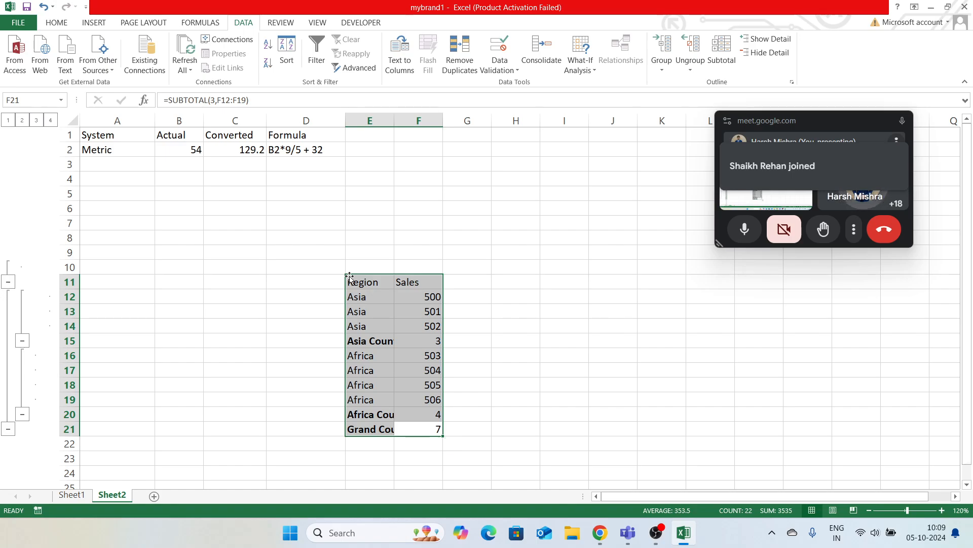
left_click(239, 234)
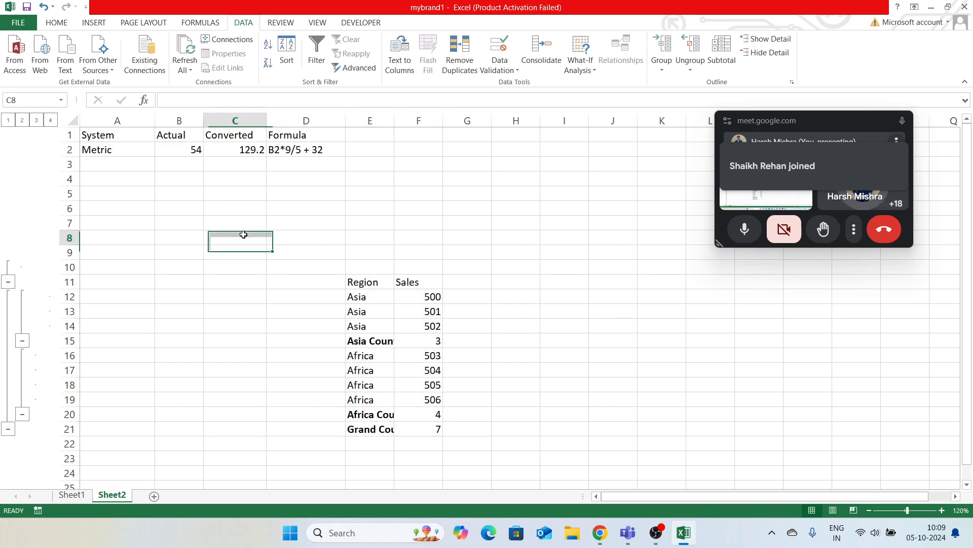
left_click(9, 122)
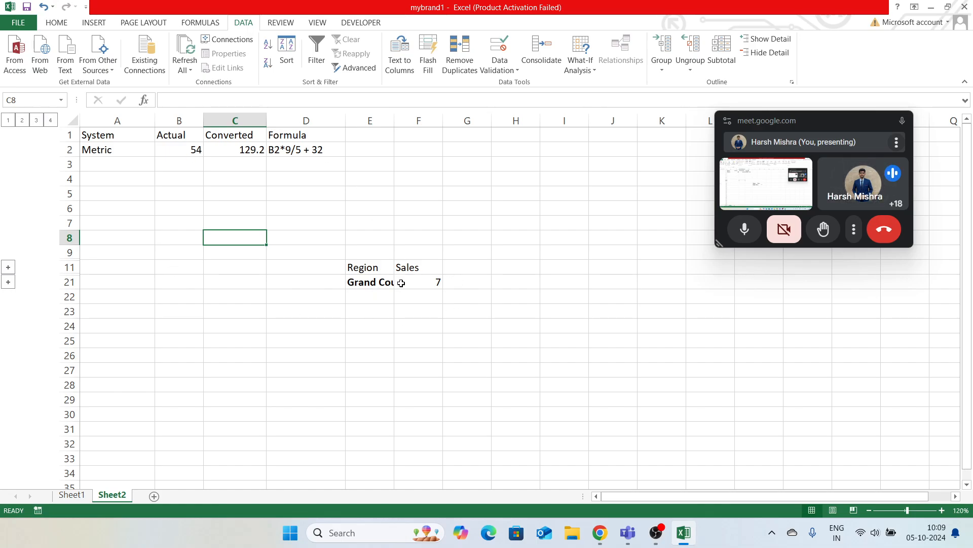
Step the Sheet2 row outline through levels 2 and 3, compare levels 3 and 4, and leave all details expanded at level 4.
left_click(27, 122)
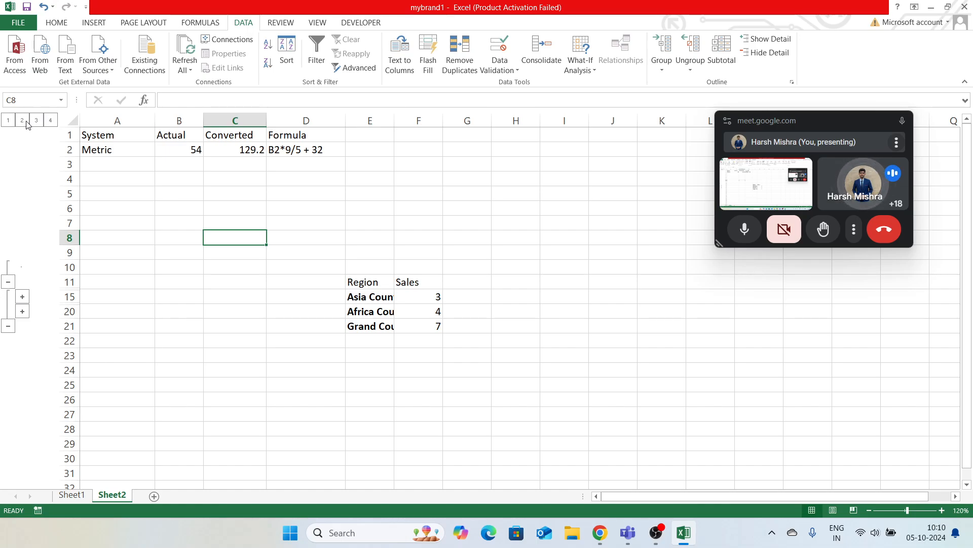
left_click(36, 123)
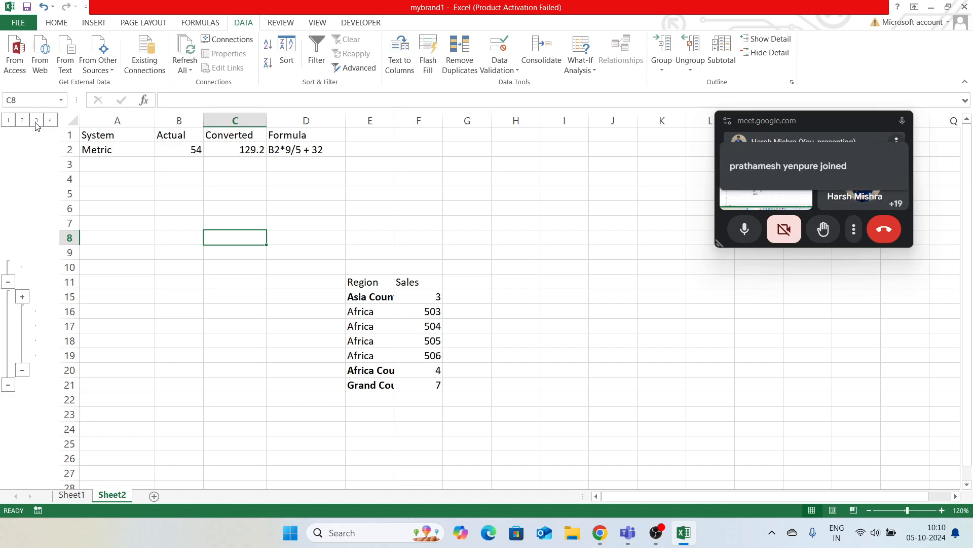
left_click(50, 122)
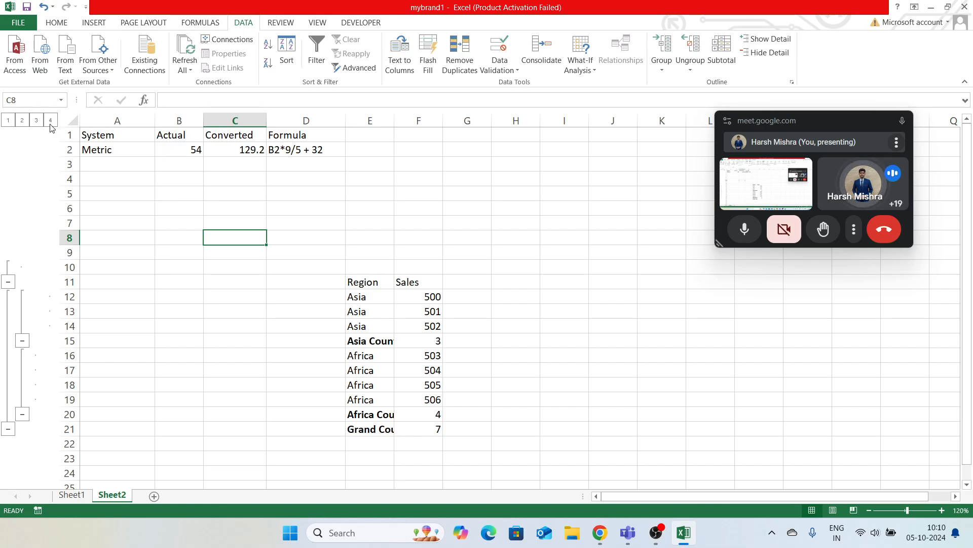
left_click(37, 122)
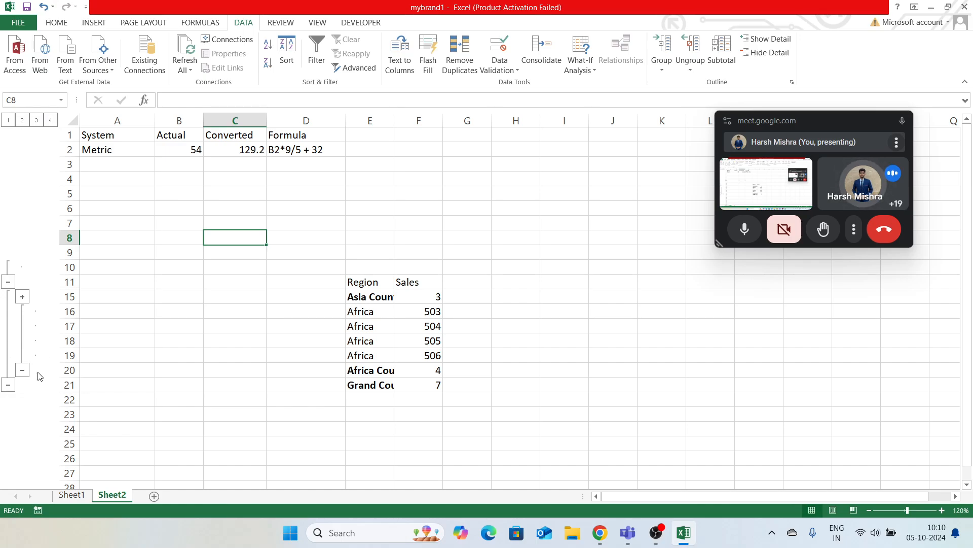
left_click(51, 121)
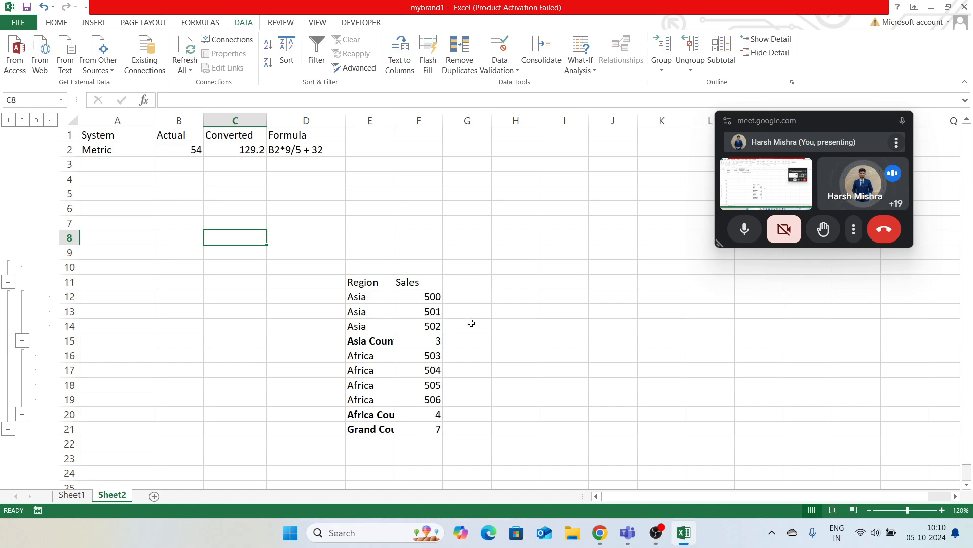
Switch to the Canva presentation, read the Removing Outlines slide on page 33, and return to Excel.
key("alt+Tab")
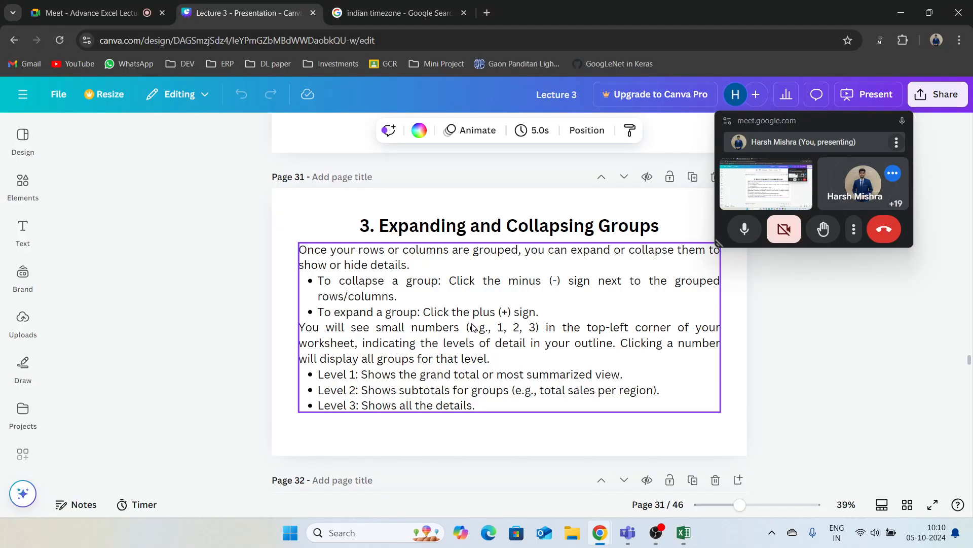
scroll(471, 327, "down", 10)
scroll(471, 327, "down", 7)
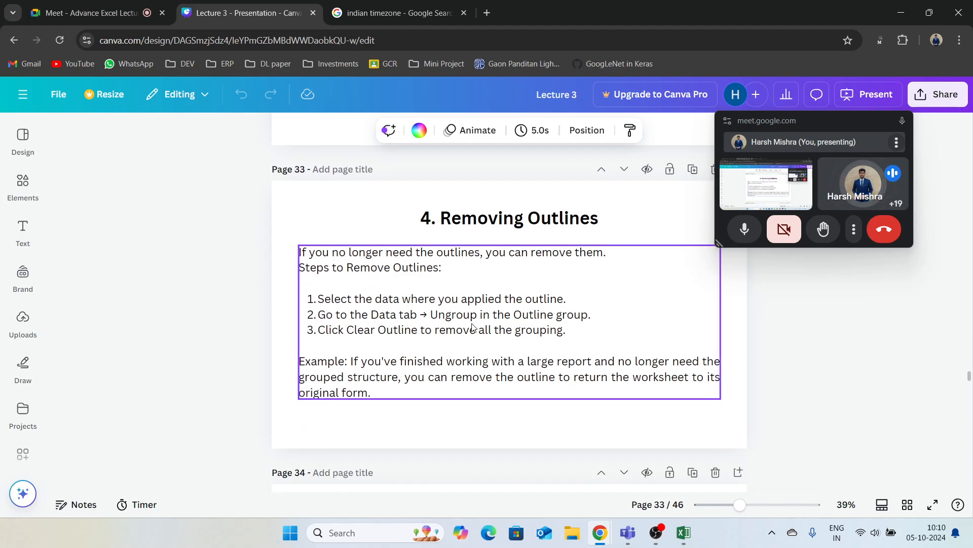
key("alt+Tab")
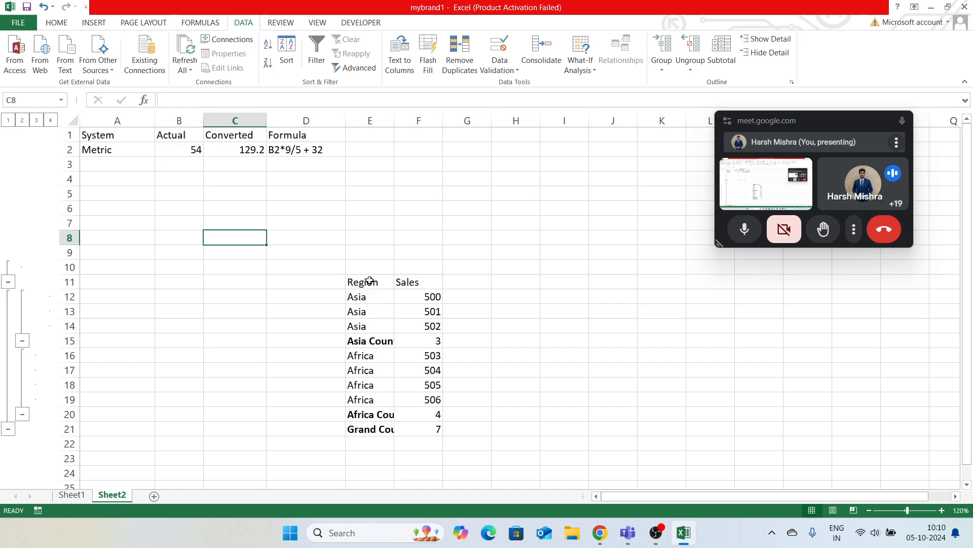
Ungroup the rows of the Region and Sales table E11:F21 twice to remove two outline levels.
left_click_drag(370, 280, 437, 429)
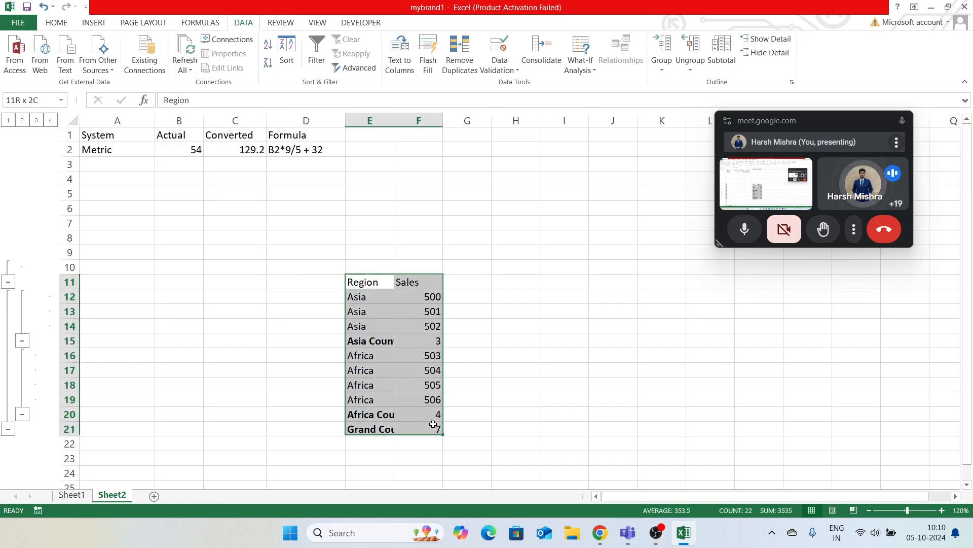
left_click(700, 74)
left_click(706, 84)
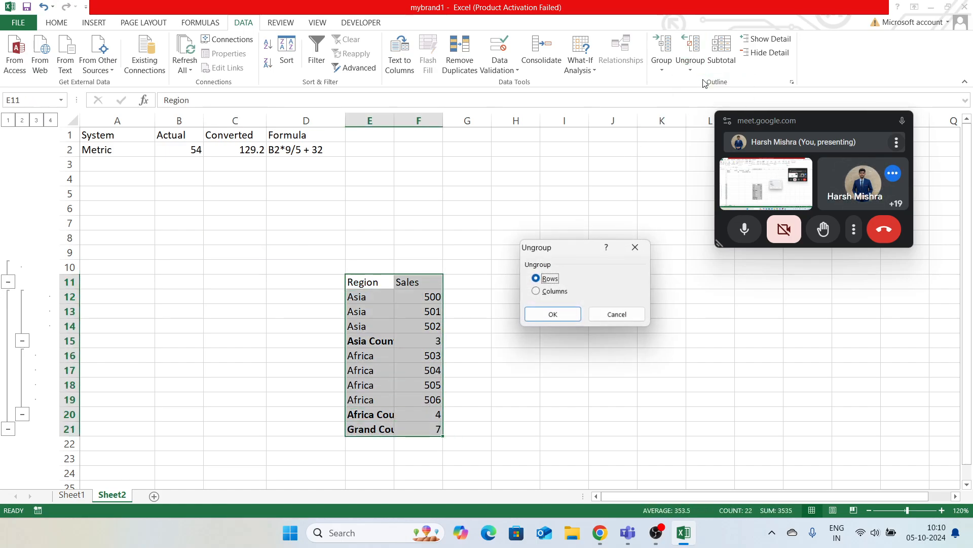
left_click(565, 312)
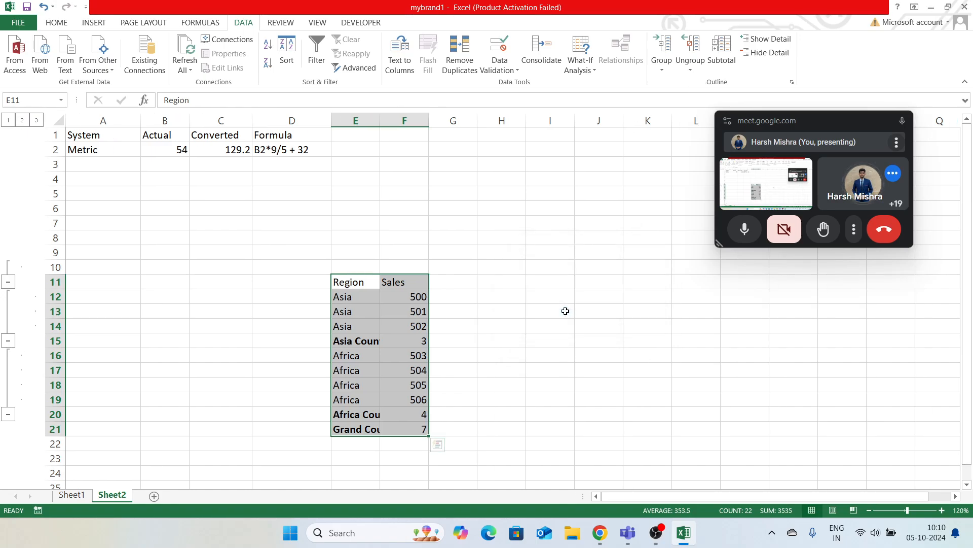
left_click(690, 69)
left_click(705, 83)
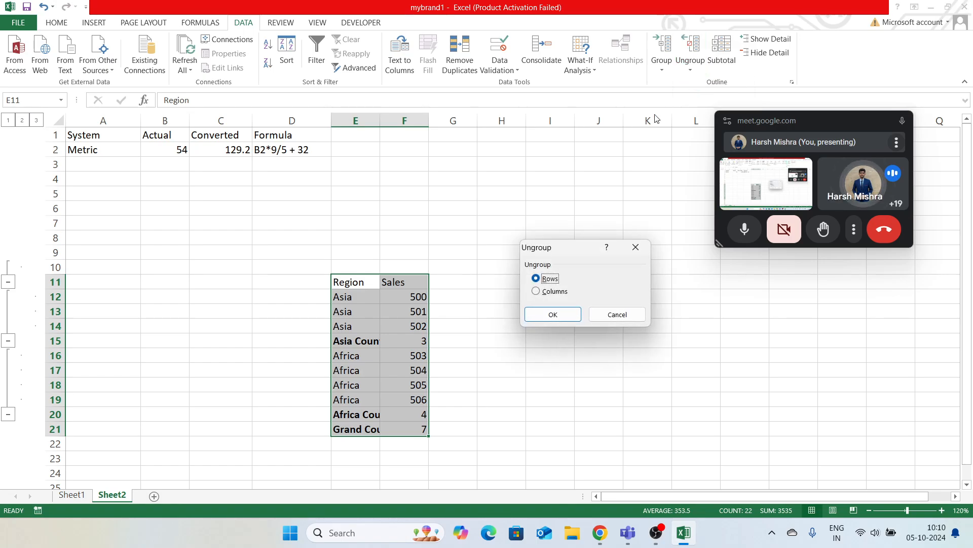
left_click(564, 314)
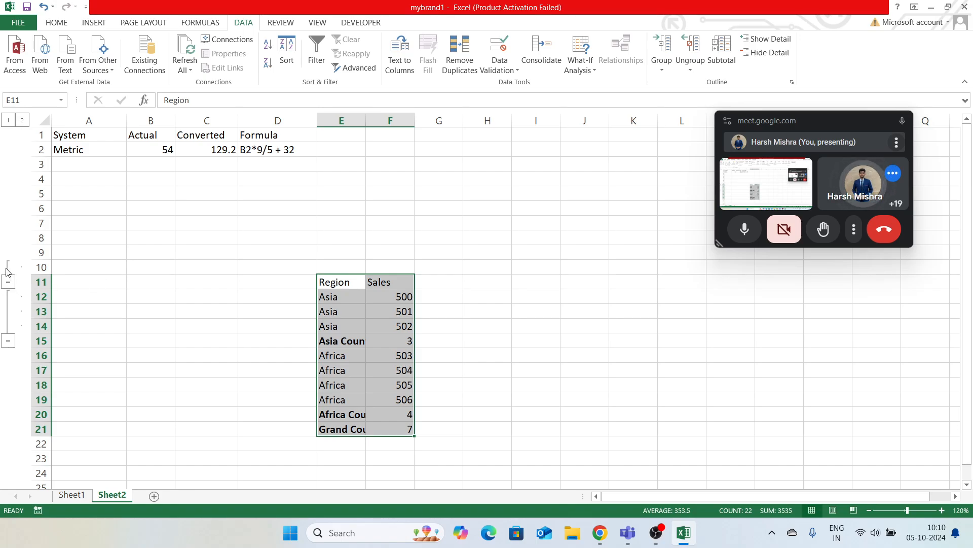
Select the Asia rows 12 to 15 and ungroup them.
left_click(65, 284)
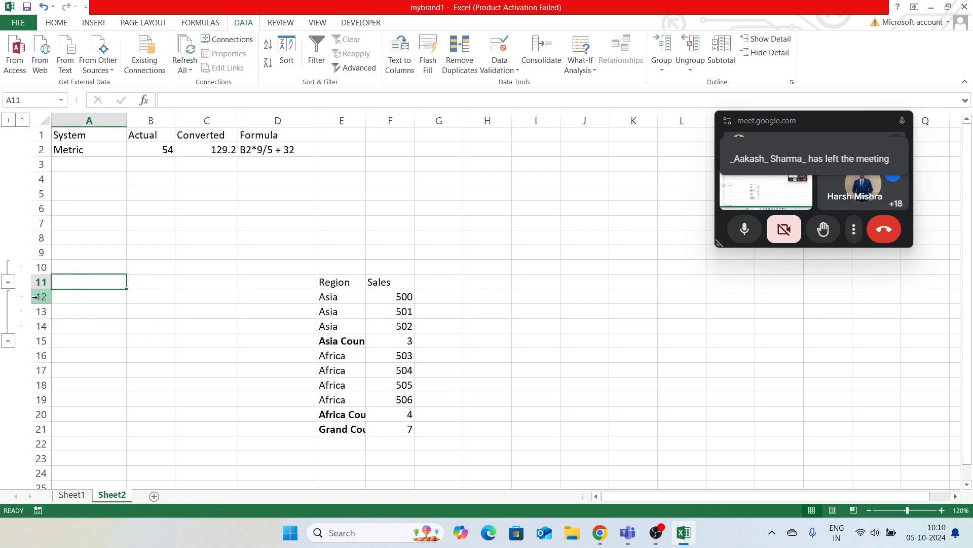
left_click_drag(38, 297, 38, 341)
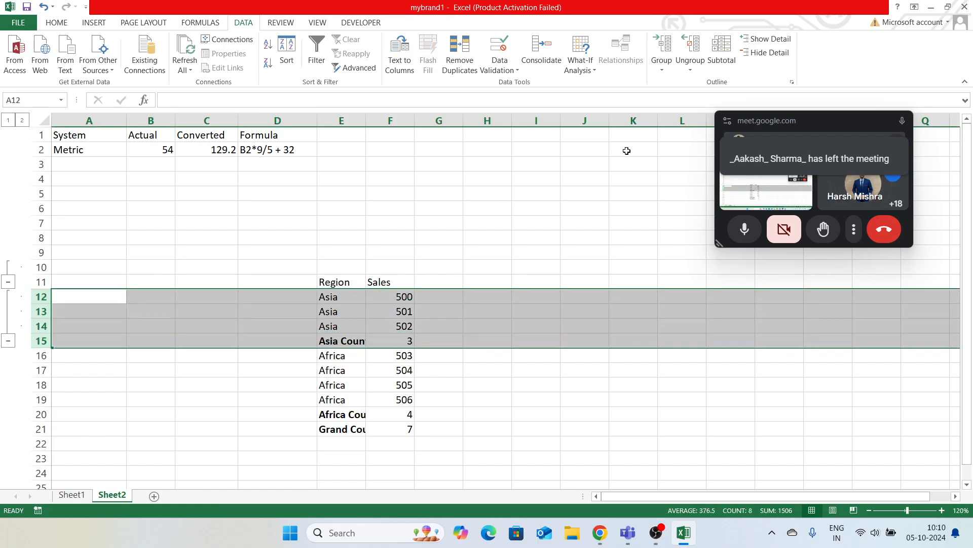
left_click(668, 71)
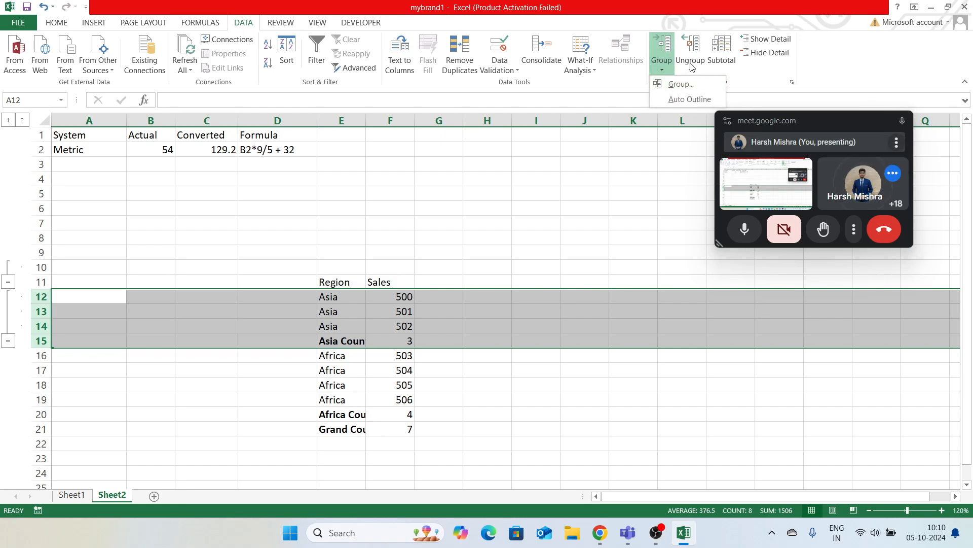
left_click(690, 70)
left_click(699, 84)
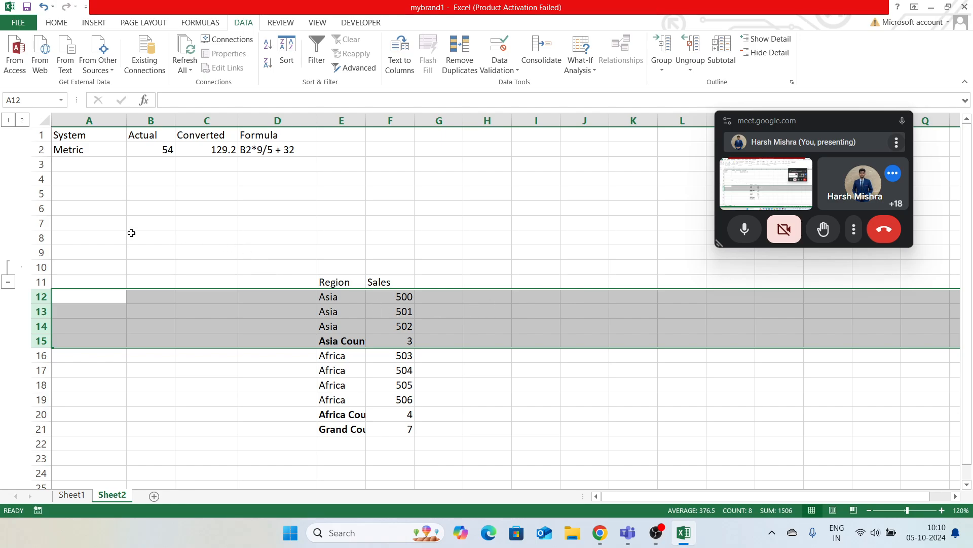
Ungroup rows 10 and 11 using cells A10:A11, and select cell H10.
left_click_drag(90, 267, 84, 280)
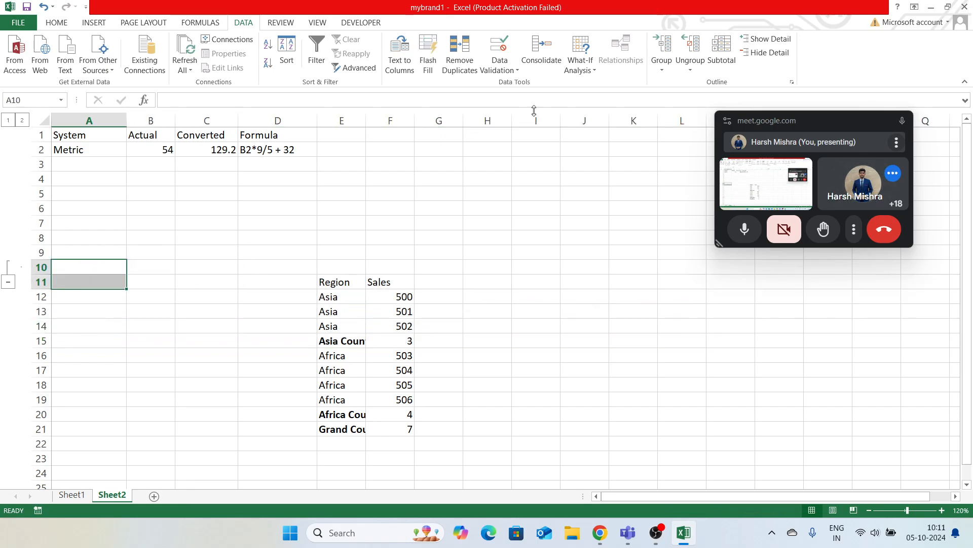
left_click(691, 71)
left_click(692, 88)
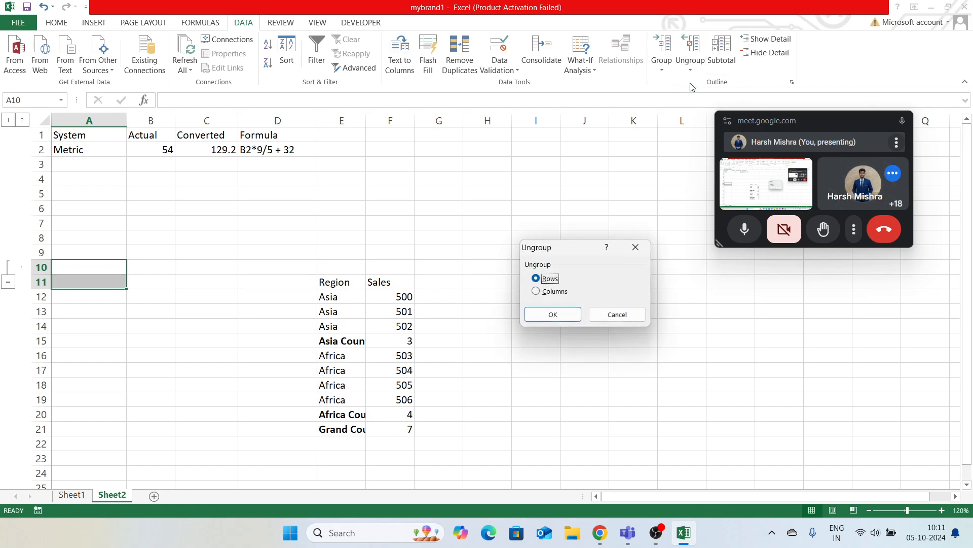
left_click(564, 317)
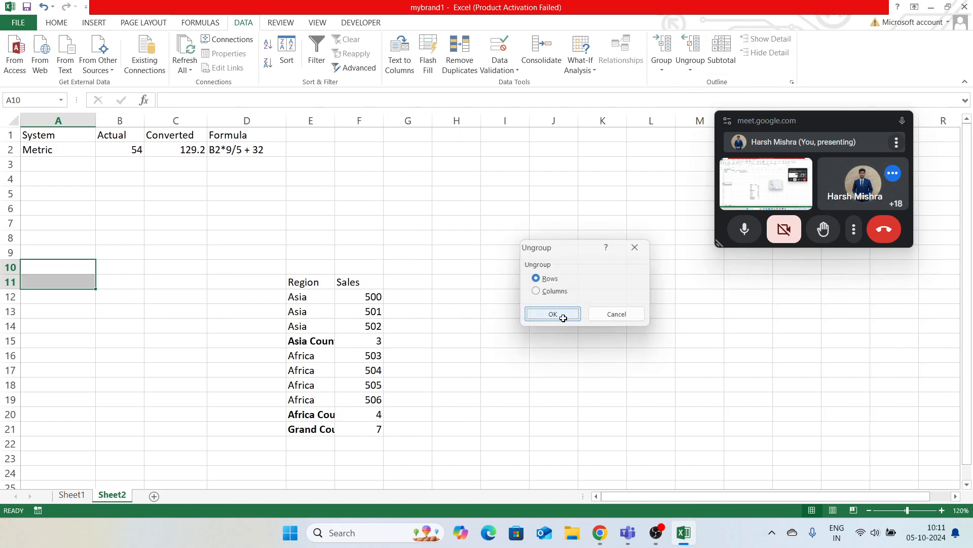
left_click(439, 270)
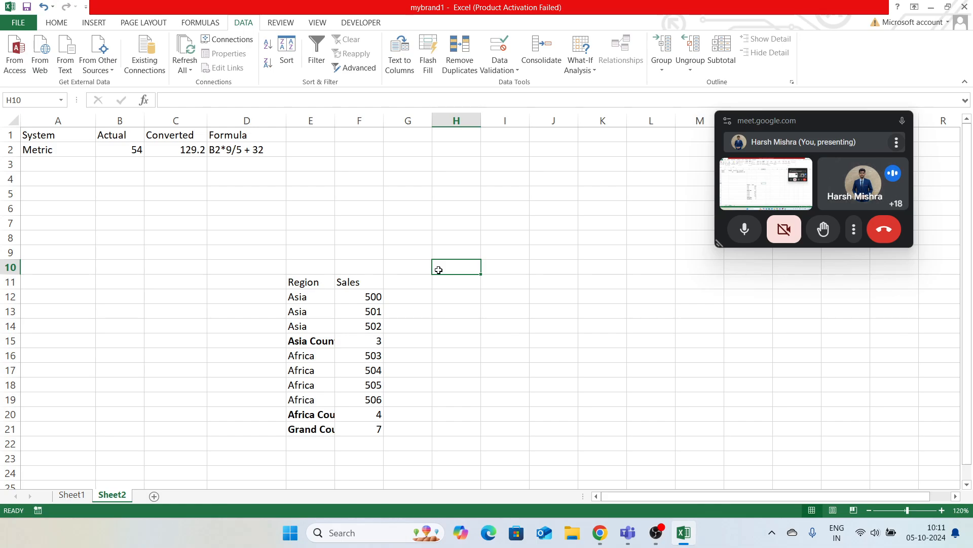
Switch to the Canva presentation and read the Custom Views slide on page 35 in full screen, moving the meeting window off the text.
key("alt+Tab")
scroll(439, 274, "down", 9)
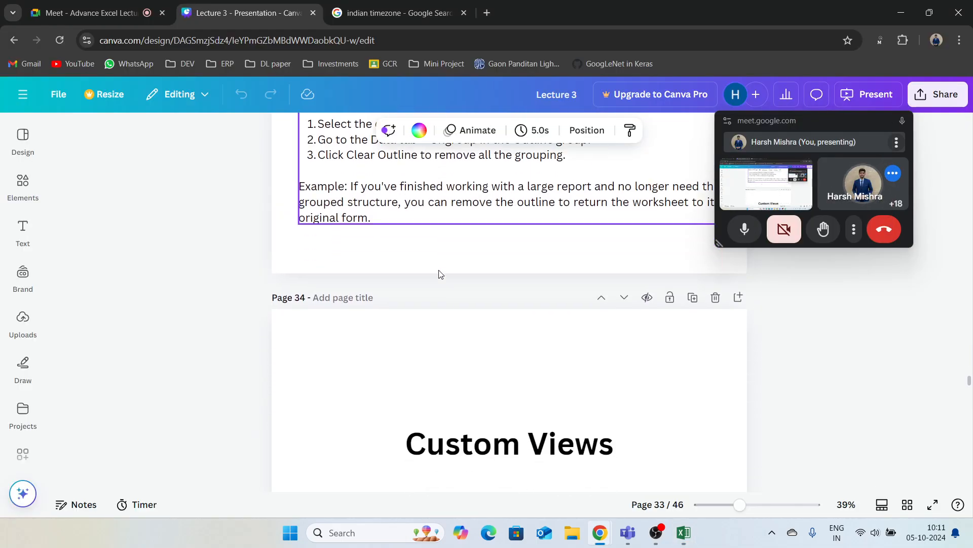
scroll(439, 273, "down", 2)
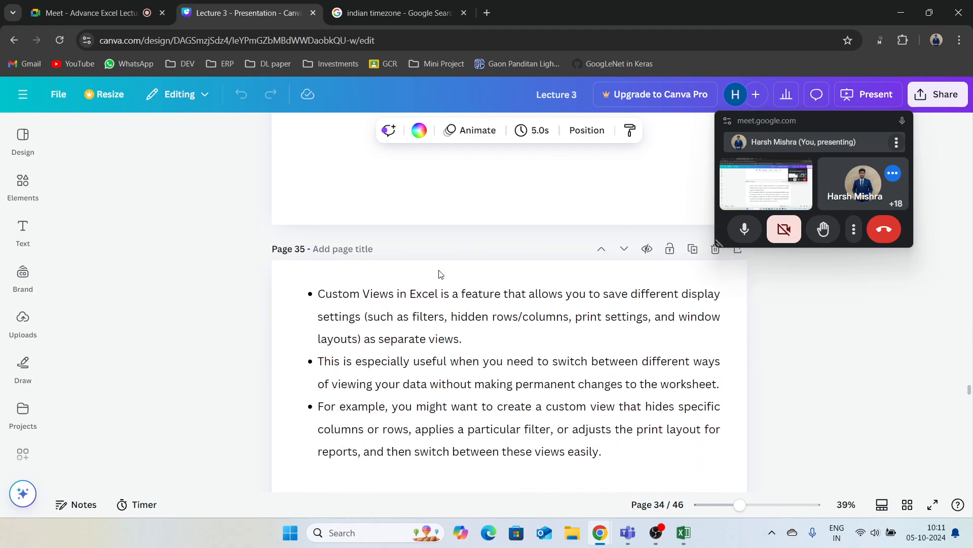
scroll(439, 274, "down", 1)
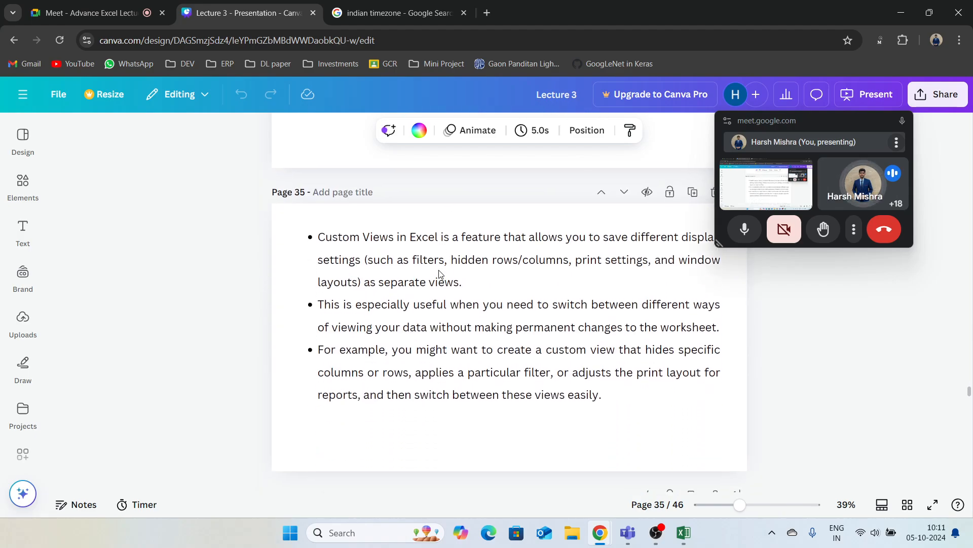
scroll(439, 273, "up", 1)
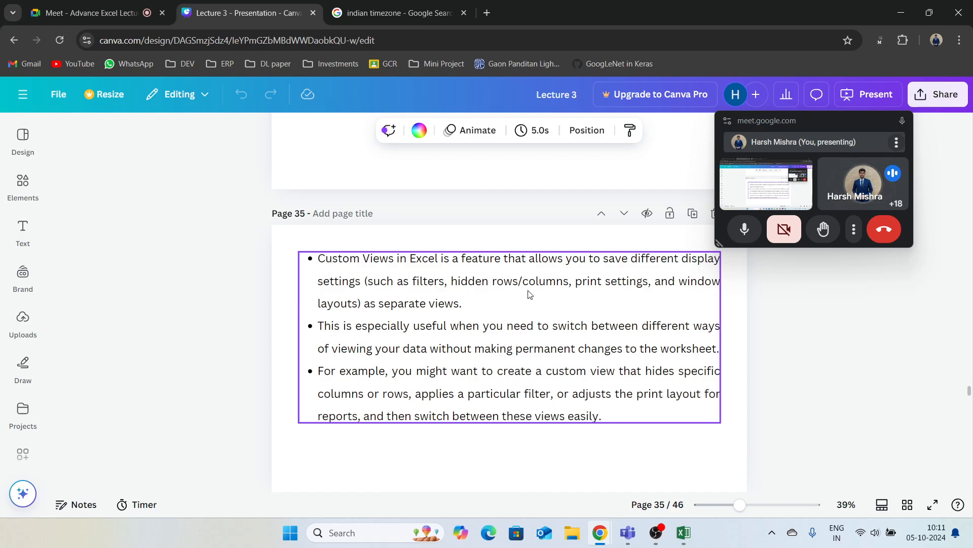
left_click(934, 506)
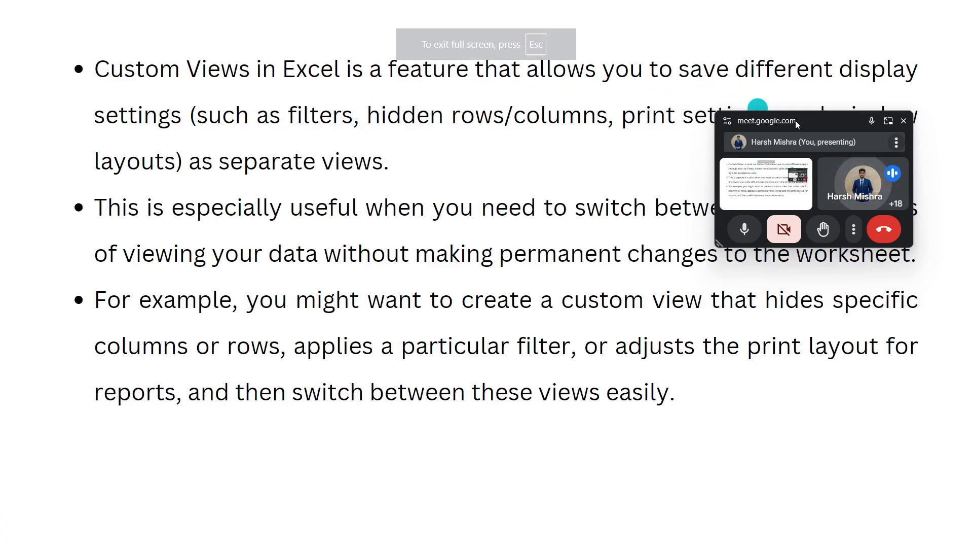
left_click_drag(795, 120, 796, 202)
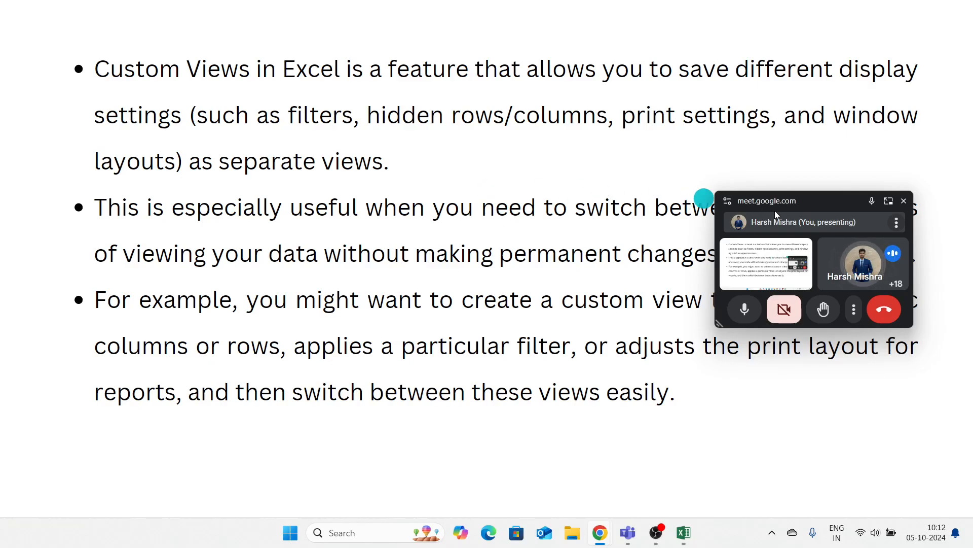
left_click_drag(777, 203, 783, 69)
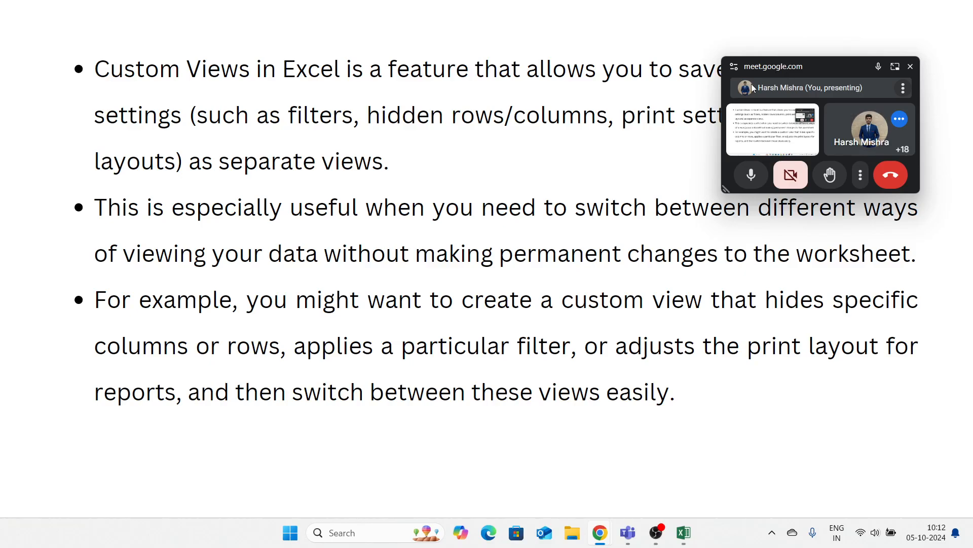
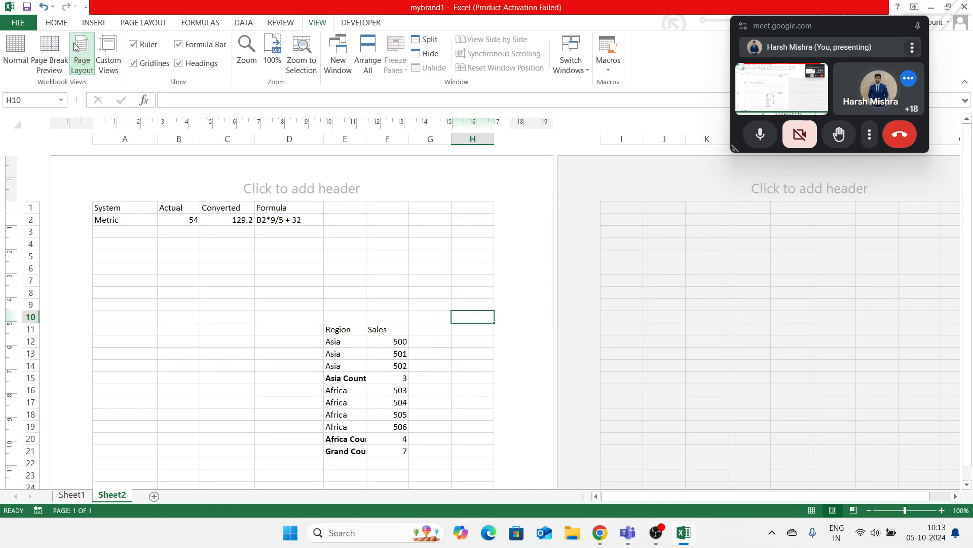
Return Sheet2 to Normal view and examine the Add View options for custom views, cancelling without adding a view.
left_click(19, 46)
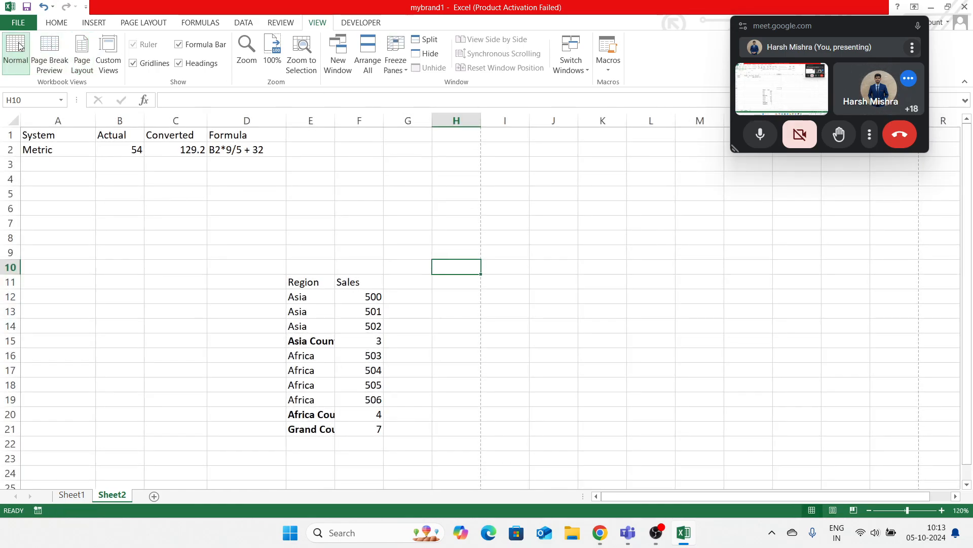
left_click(108, 54)
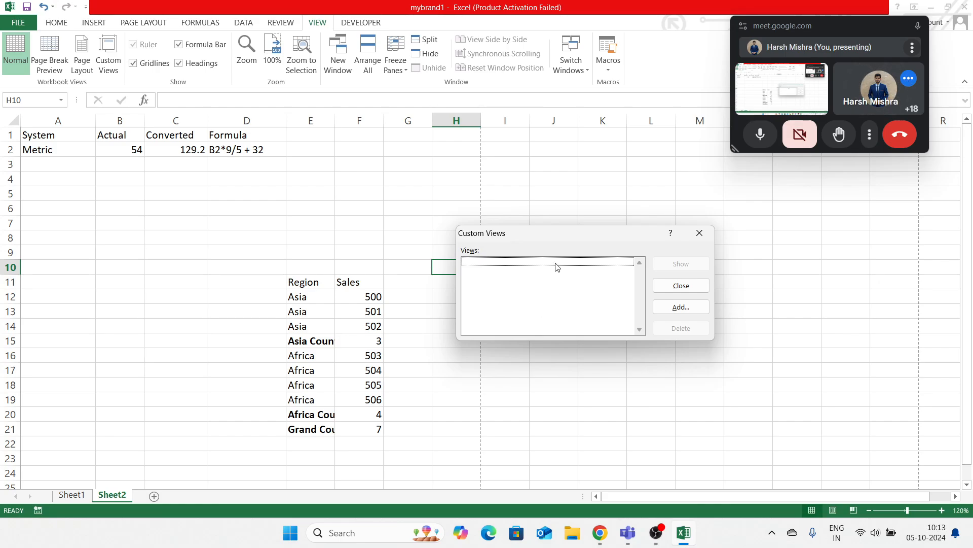
left_click(665, 305)
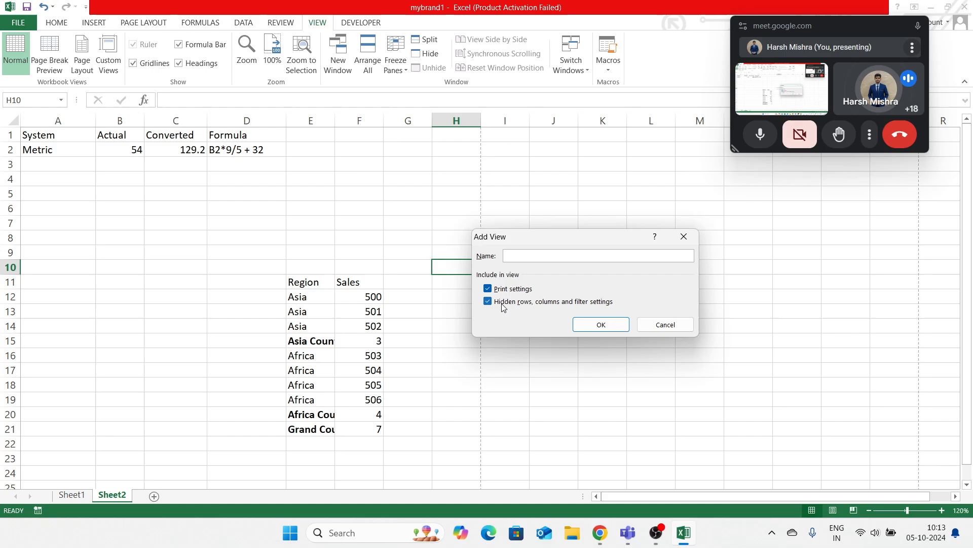
left_click(658, 329)
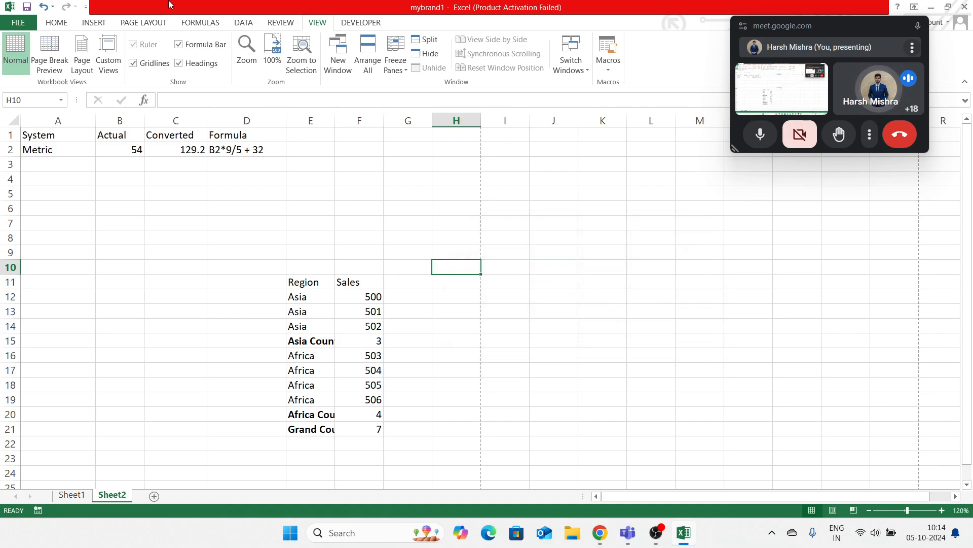
Apply the Last Custom Setting margins to Sheet2 and check the page in the print preview.
left_click(145, 27)
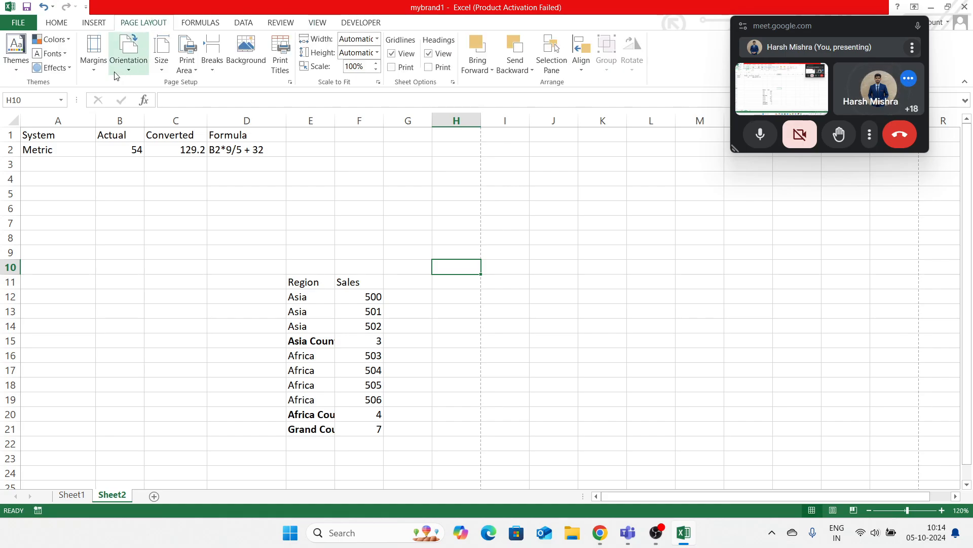
left_click(89, 71)
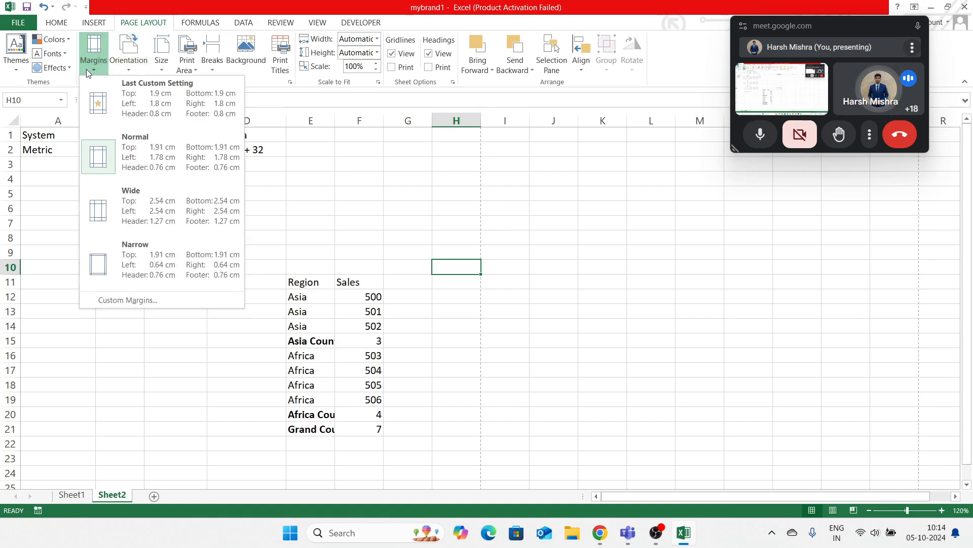
left_click(142, 99)
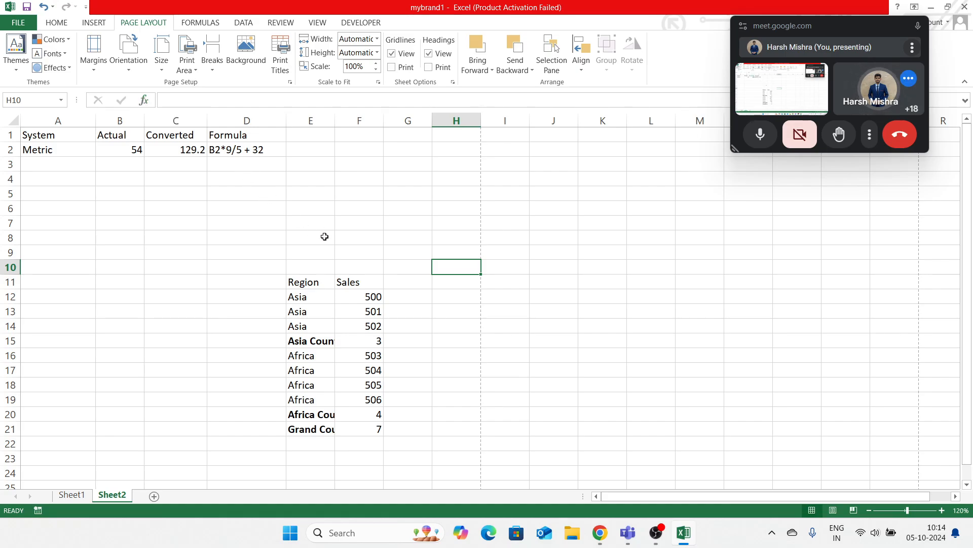
key("ctrl+p")
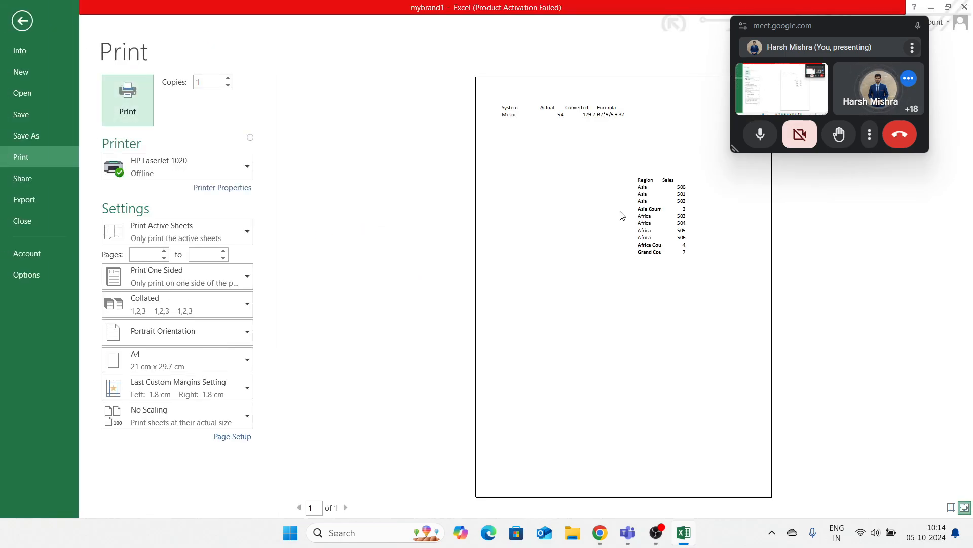
key("Escape")
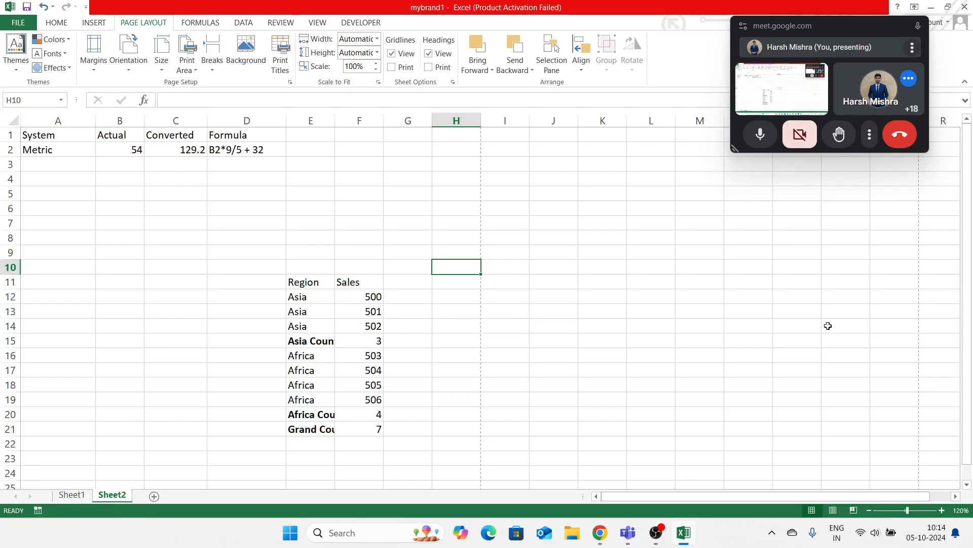
Set both the header and footer of Sheet2 to "Page 1" in Page Setup and check them in the print preview.
left_click(93, 53)
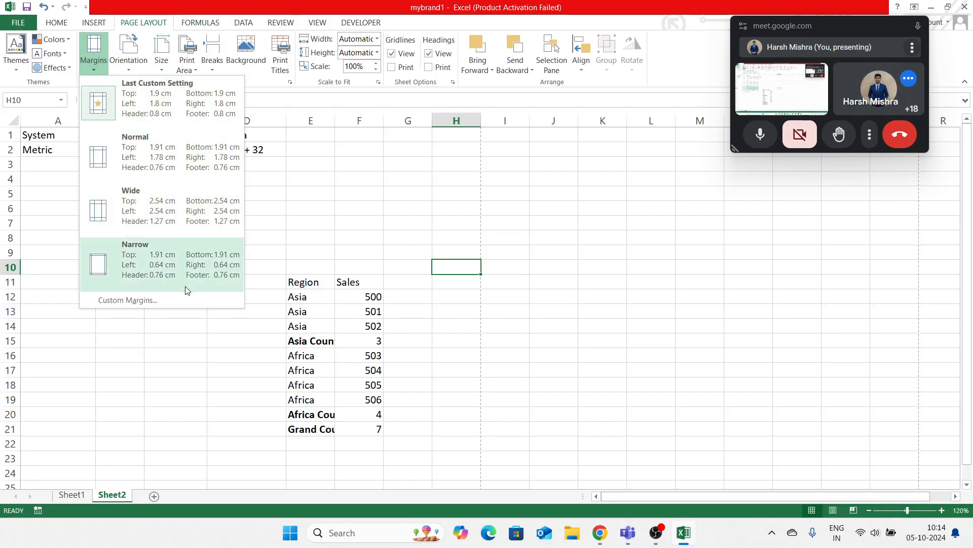
left_click(187, 299)
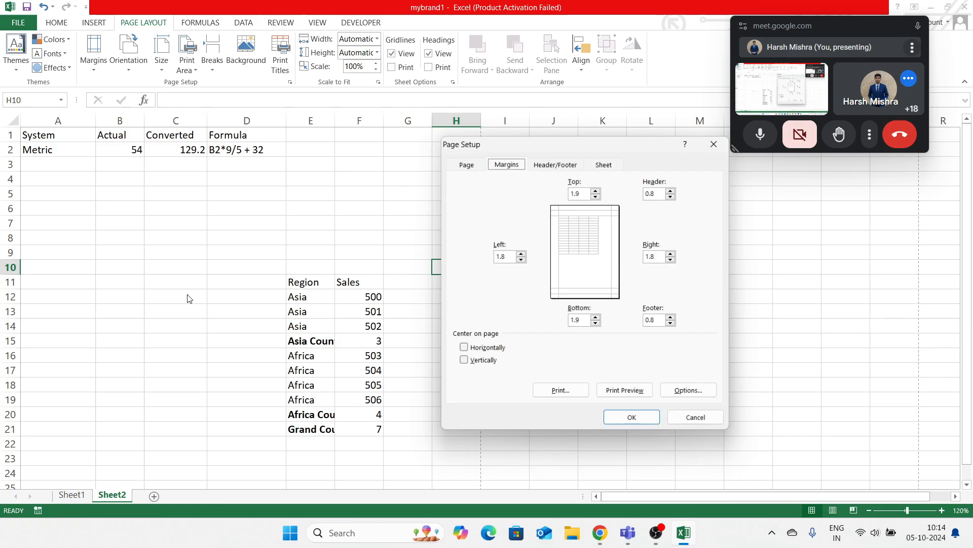
left_click(569, 165)
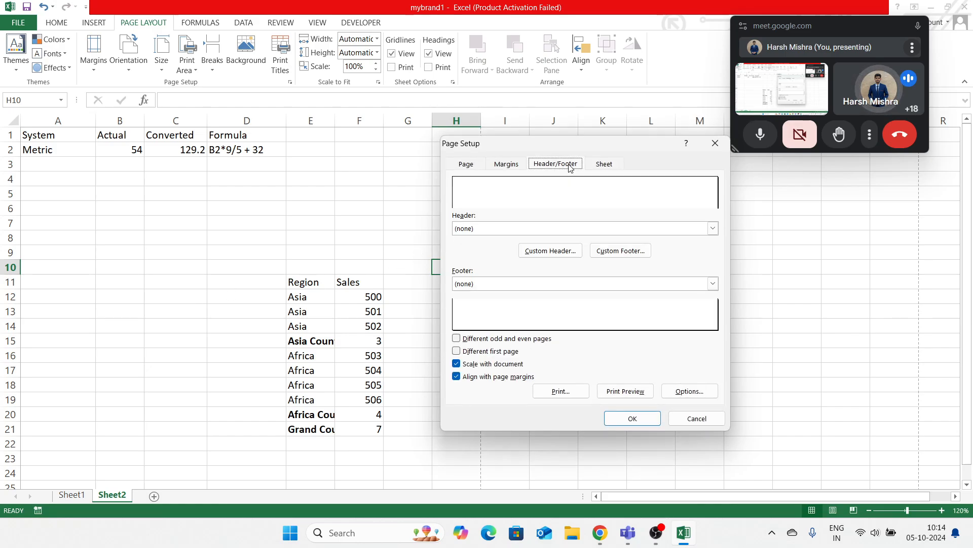
left_click(551, 232)
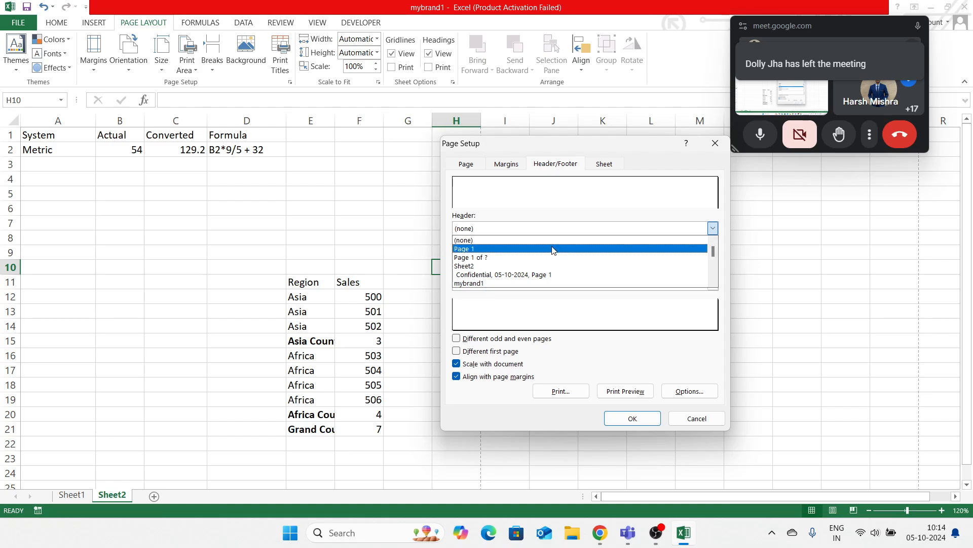
left_click(552, 249)
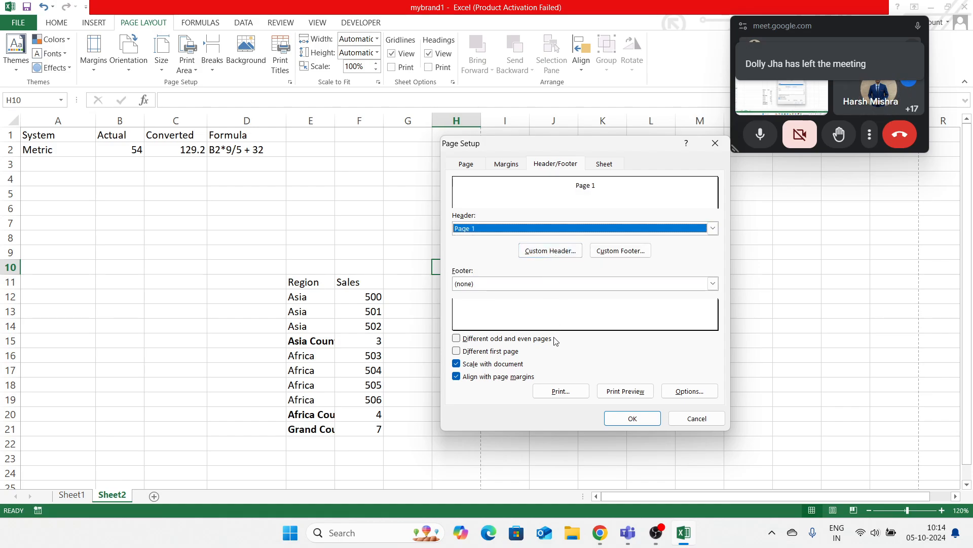
left_click(551, 284)
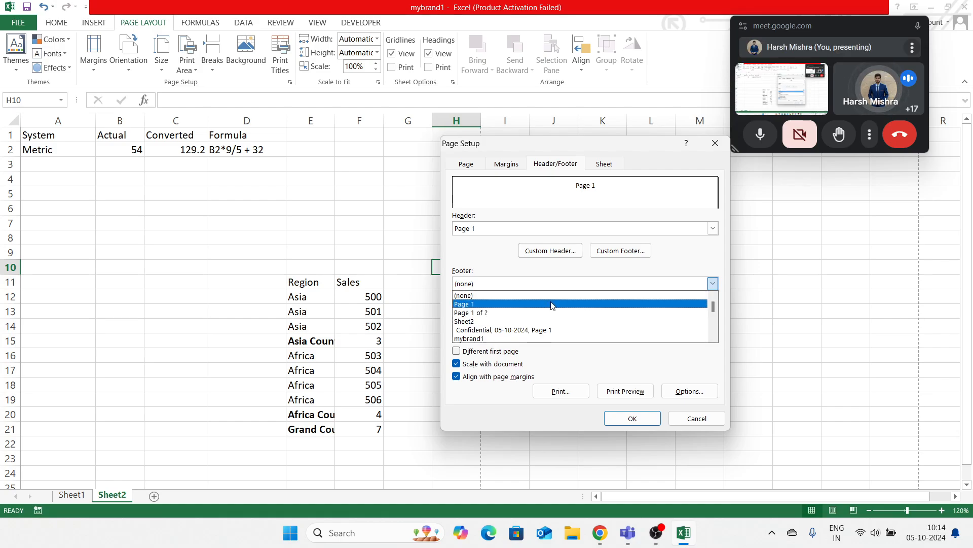
left_click(553, 305)
left_click(606, 395)
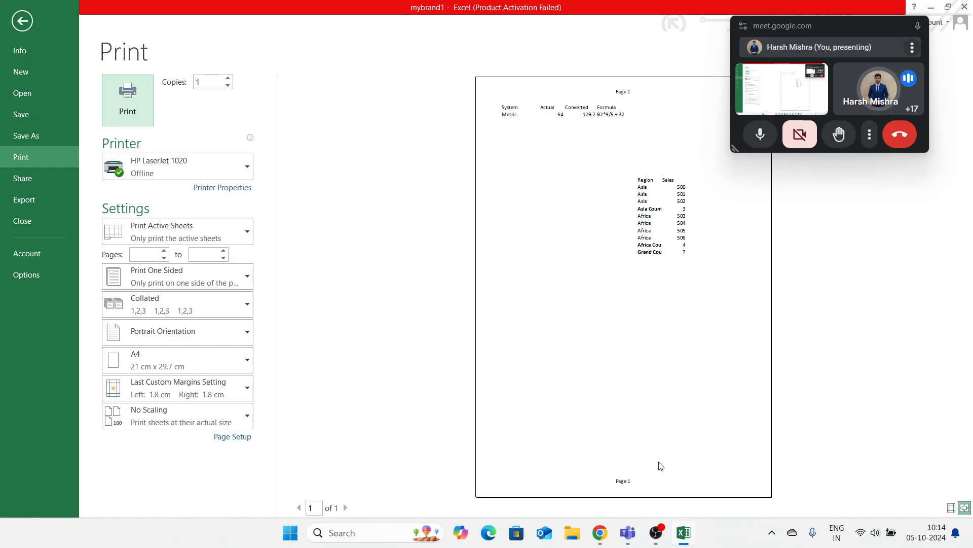
key("Escape")
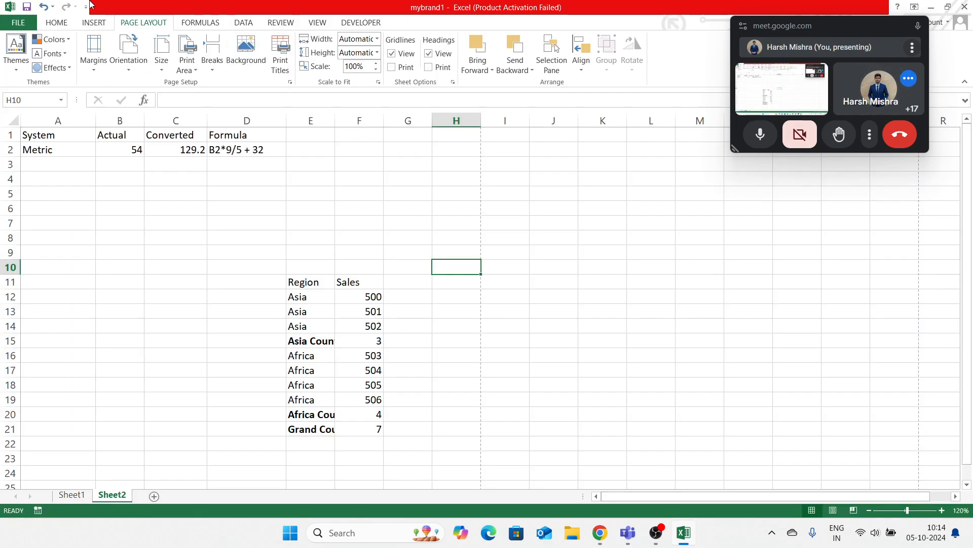
key("ctrl+p")
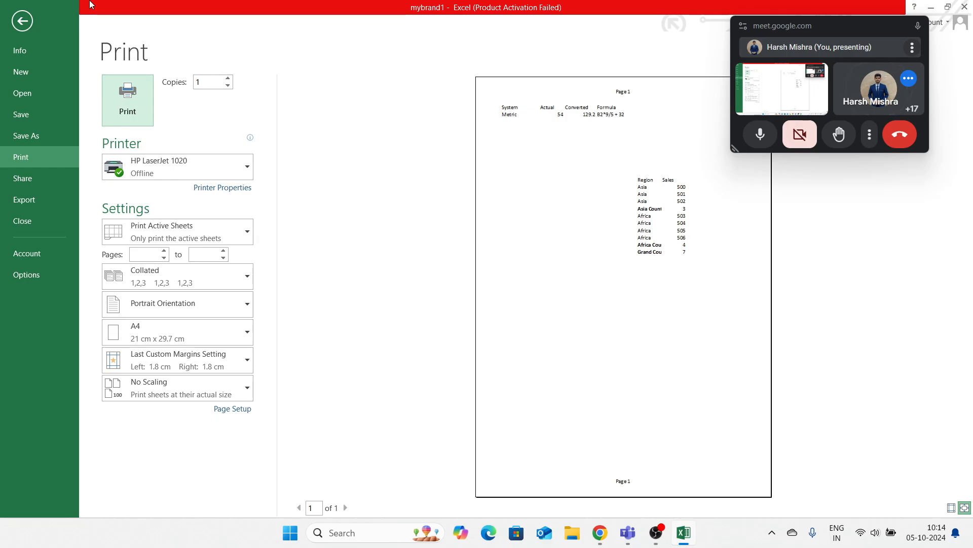
key("Escape")
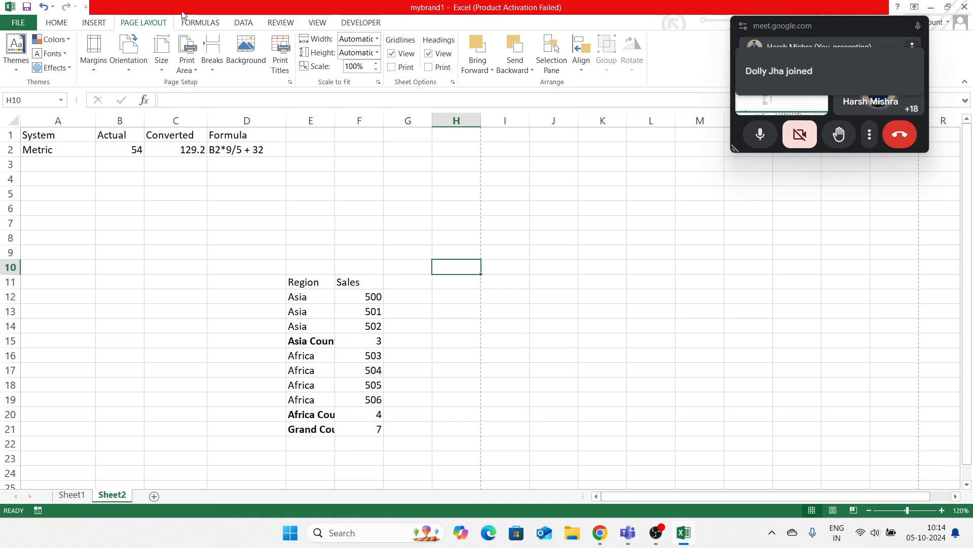
Add a custom view named view1 for Sheet2 with print settings included.
left_click(241, 24)
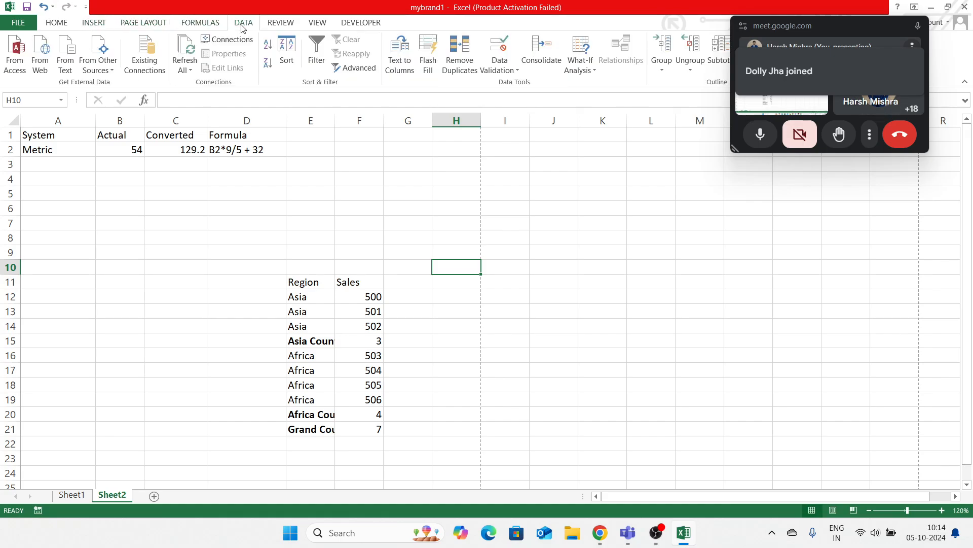
left_click(157, 22)
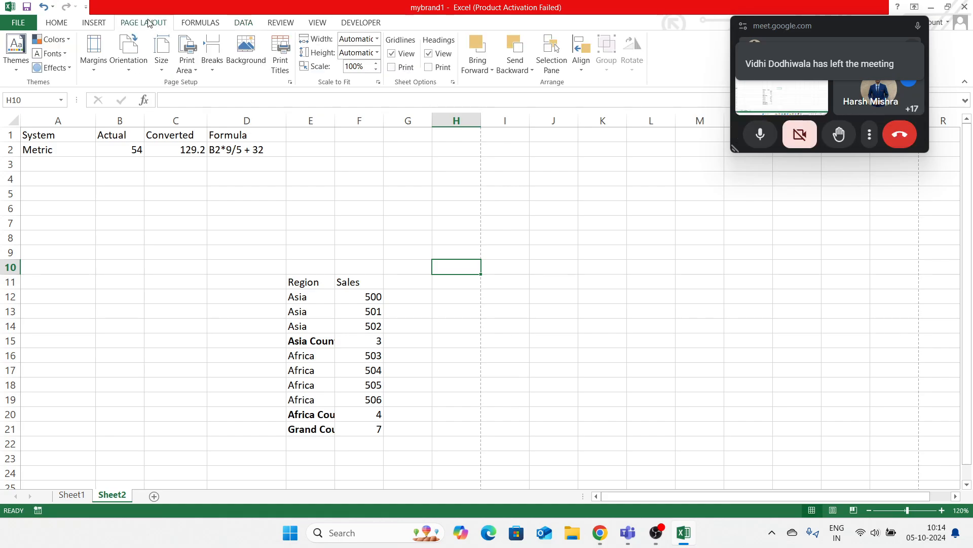
left_click(318, 22)
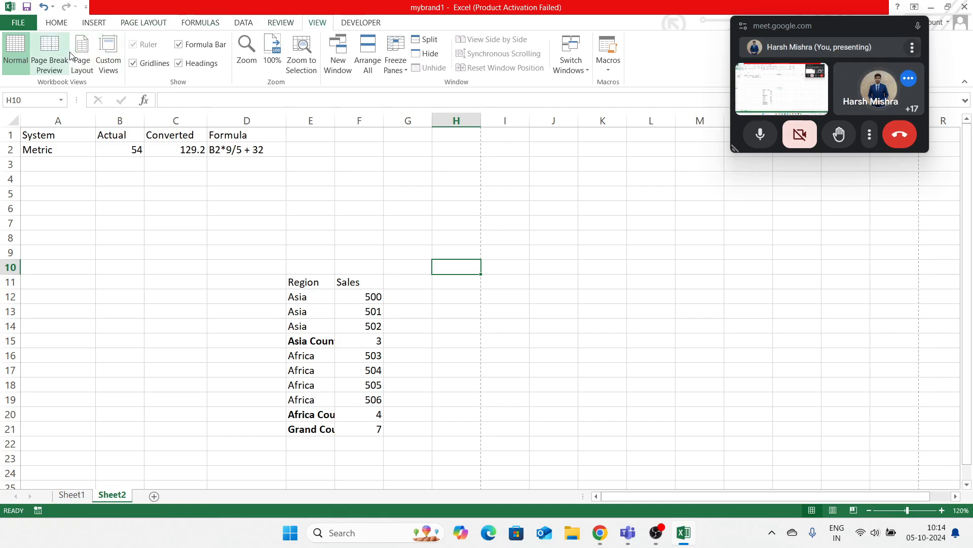
left_click(116, 60)
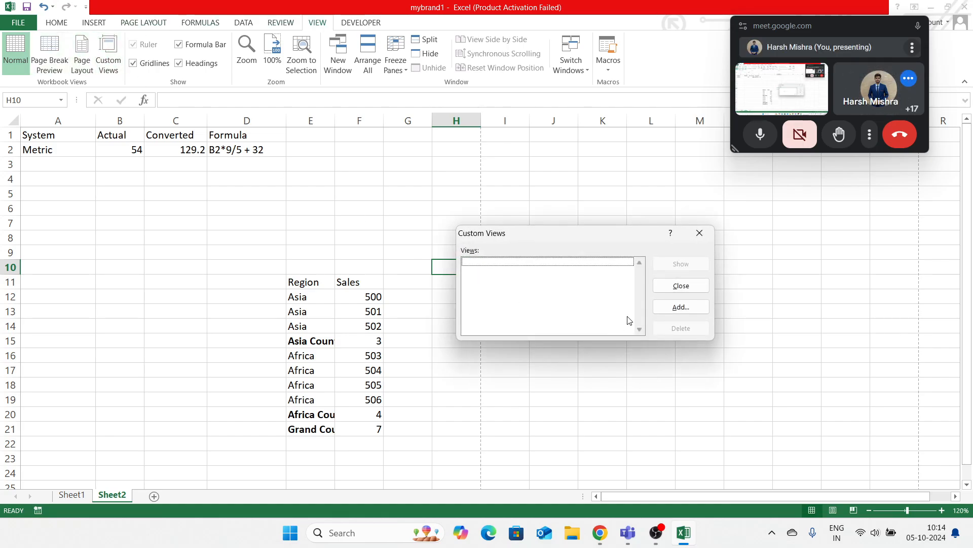
left_click(681, 307)
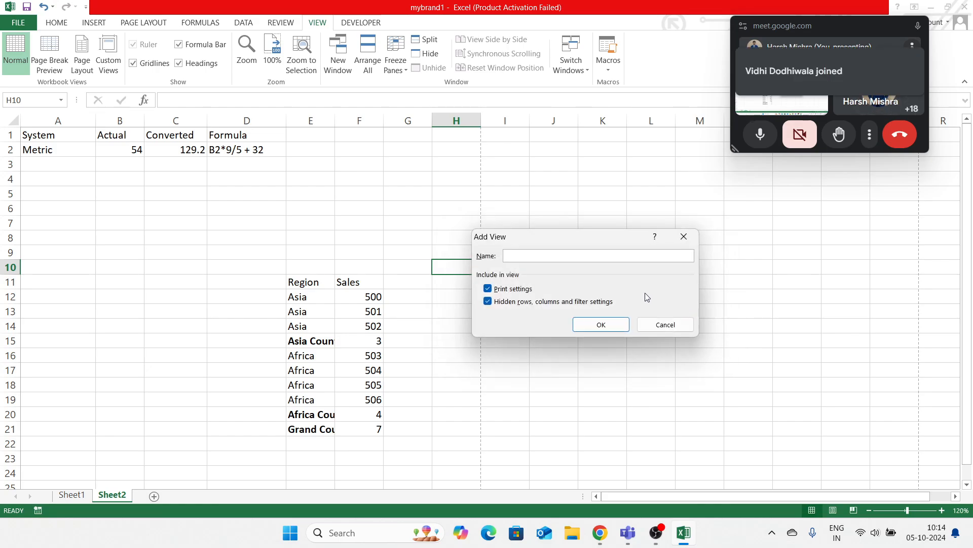
type("view1")
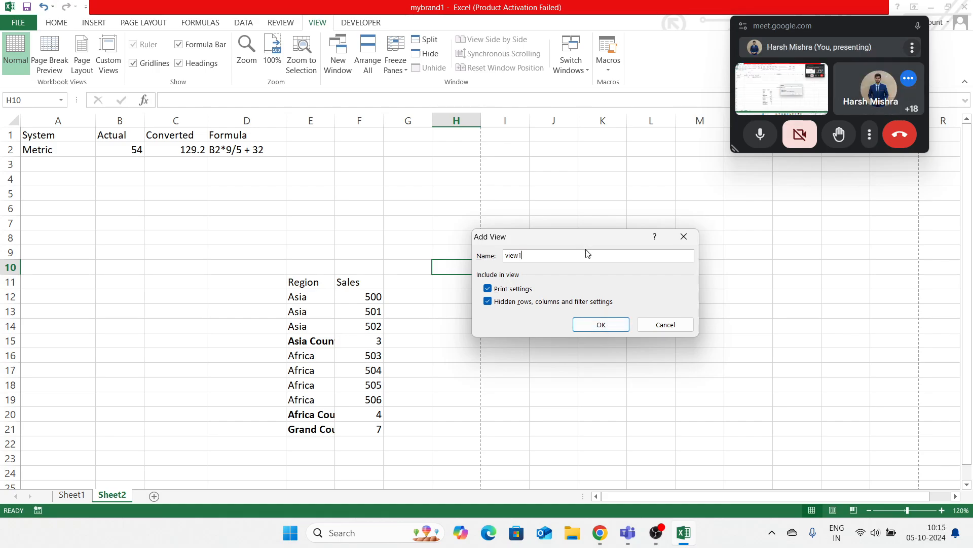
left_click(569, 302)
left_click(593, 323)
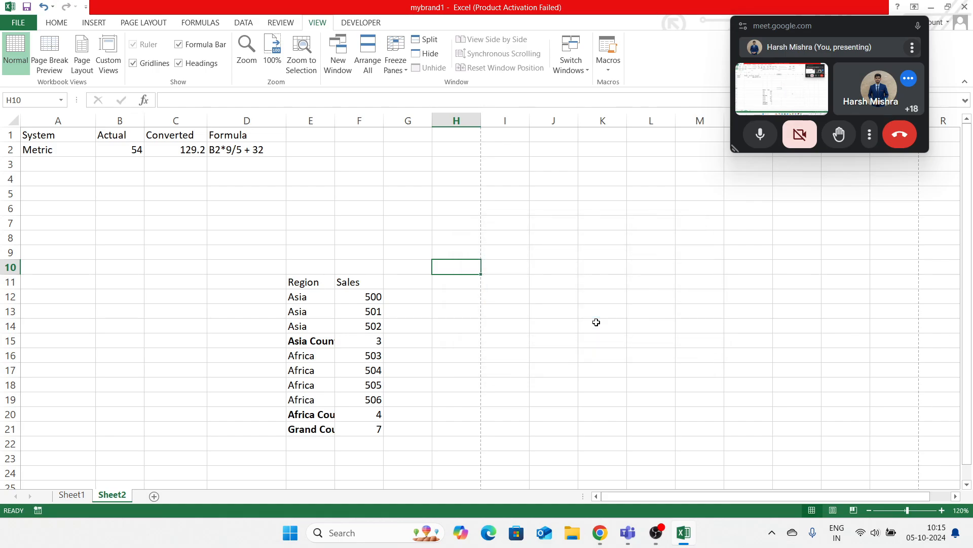
Switch to the Canva presentation and read the slides on setting up and switching custom views, pages 37 to 39, moving the meeting window off the text.
key("alt+Tab")
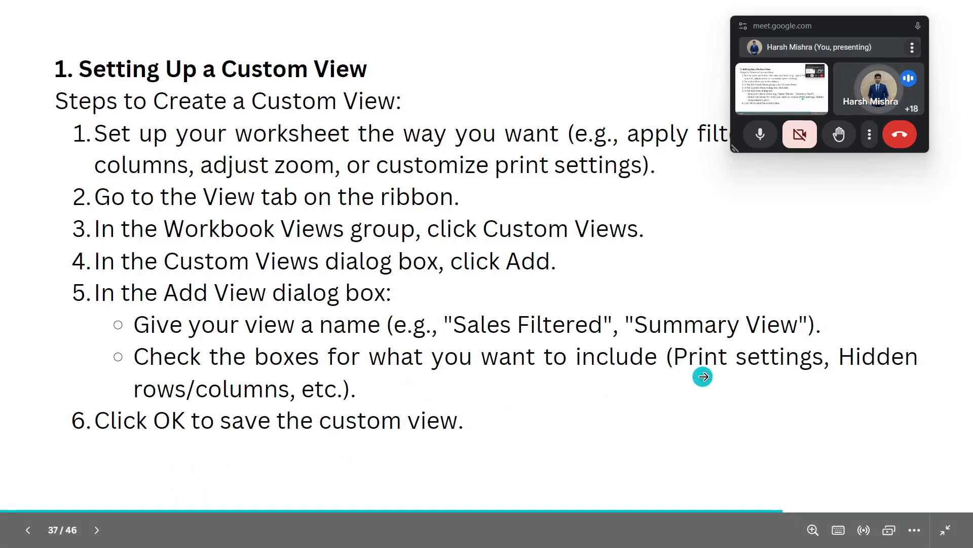
left_click(703, 376)
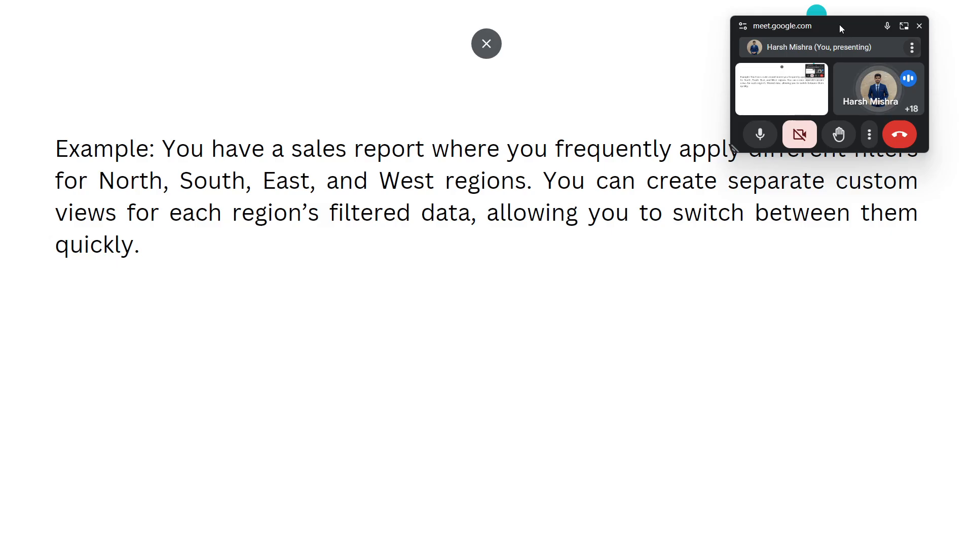
left_click_drag(840, 24, 844, 4)
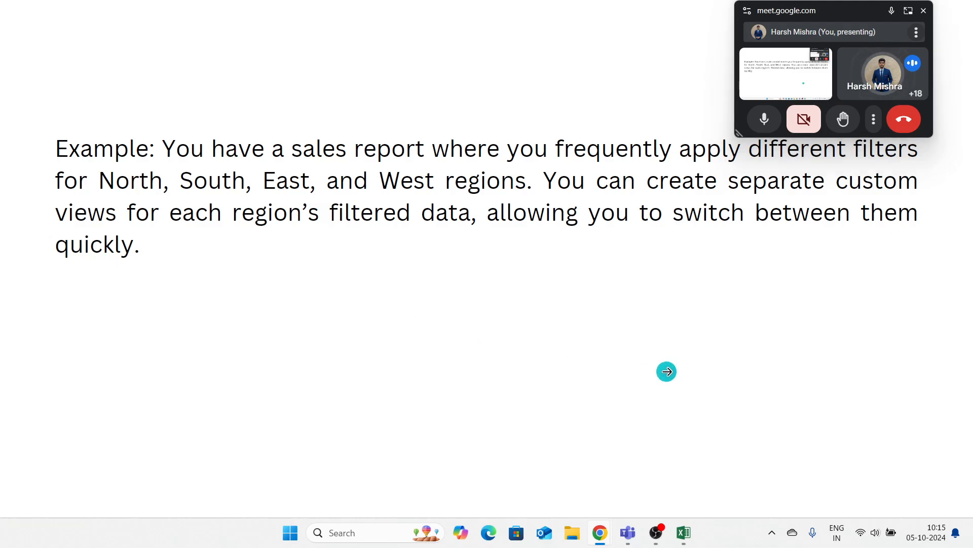
left_click(667, 371)
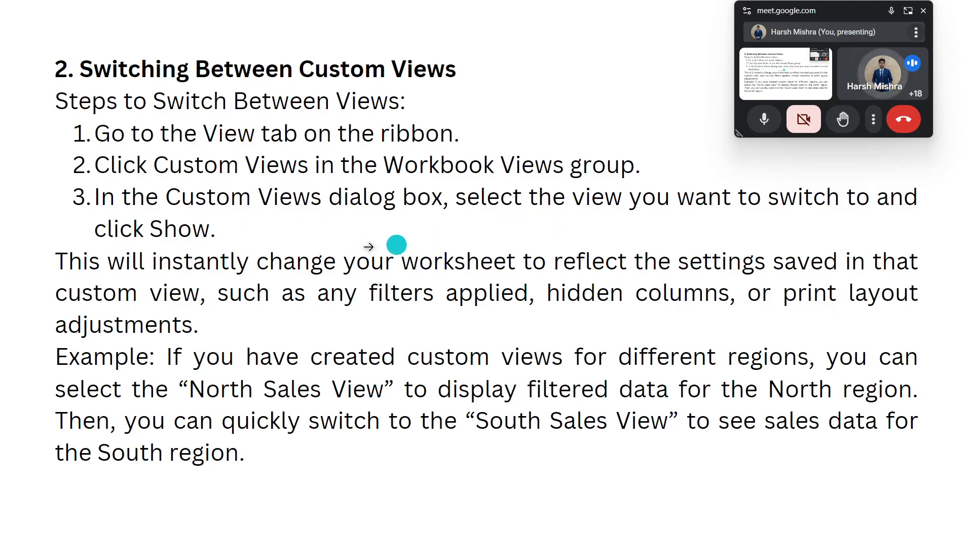
key("Escape")
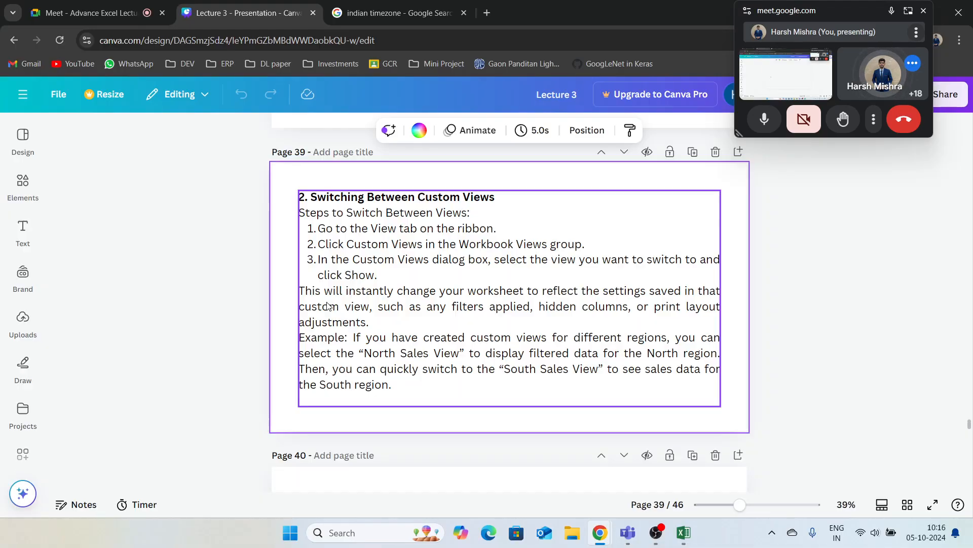
Switch back to Excel and turn on filtering for the Region and Sales table from cell E11, moving the meeting window out of the way.
key("alt+Tab")
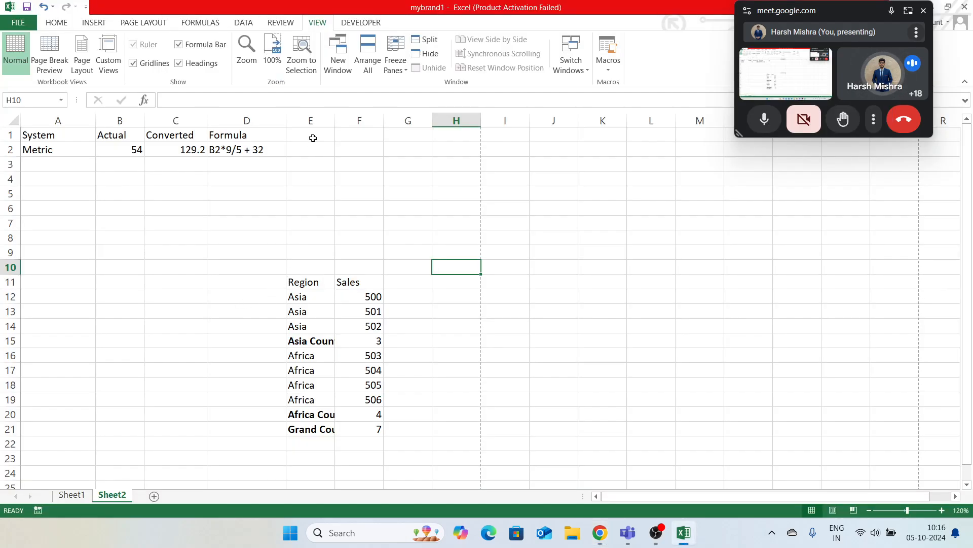
left_click(300, 282)
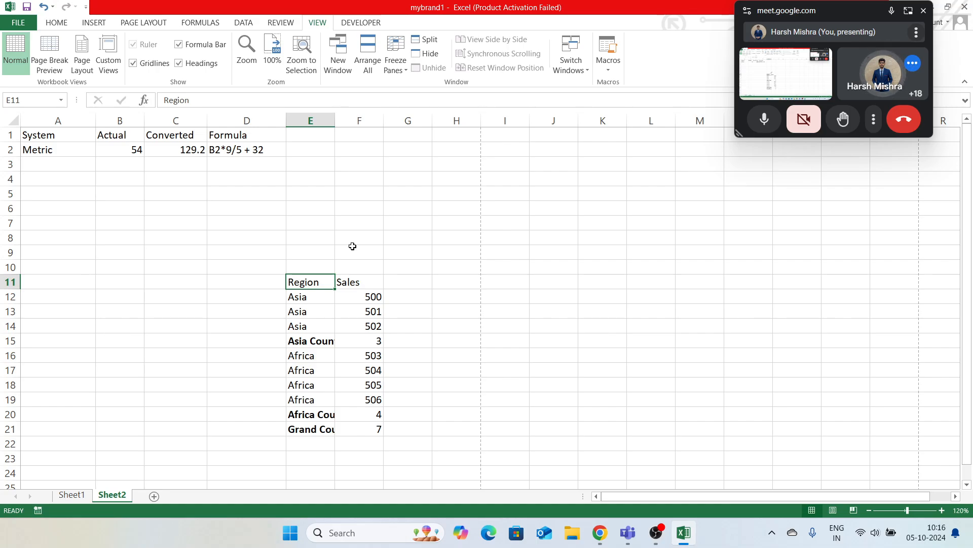
left_click(57, 23)
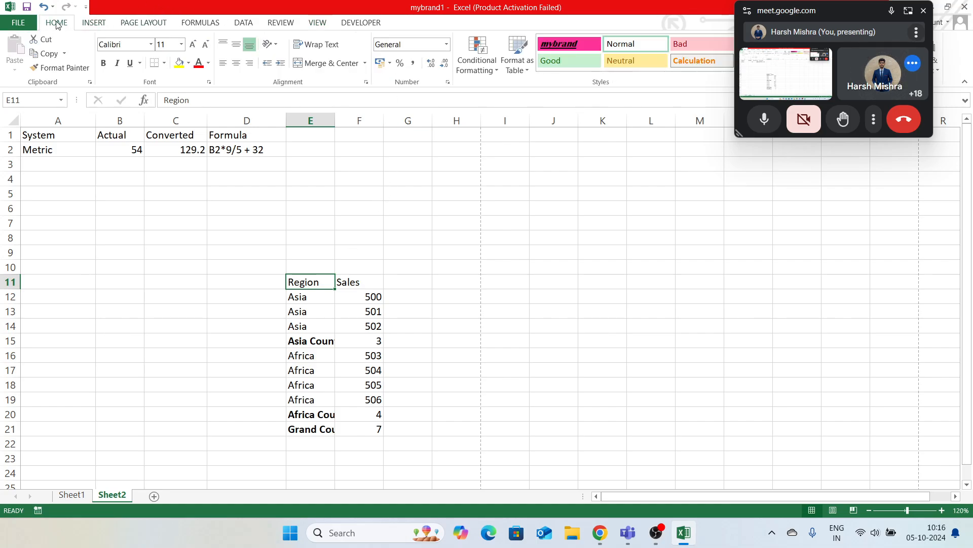
left_click_drag(833, 14, 860, 199)
left_click(905, 72)
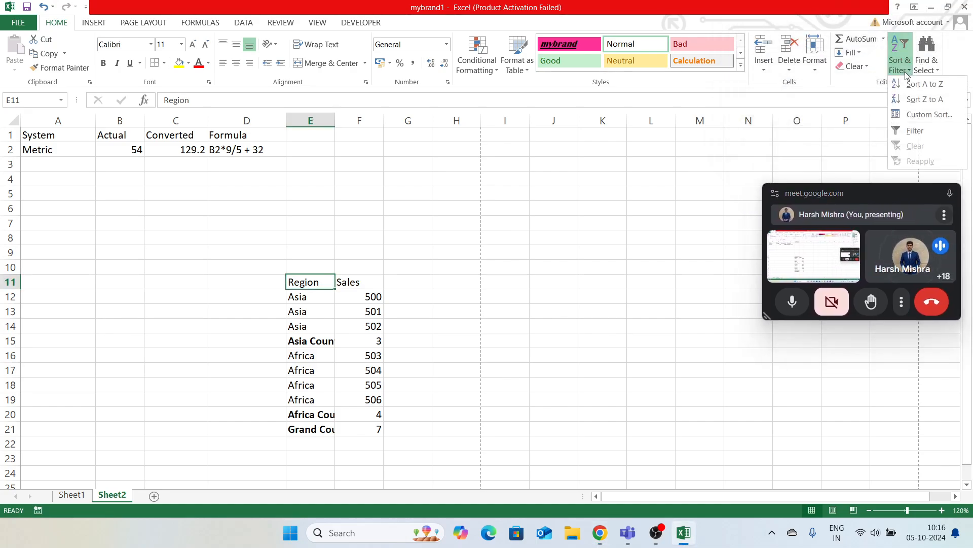
left_click(913, 130)
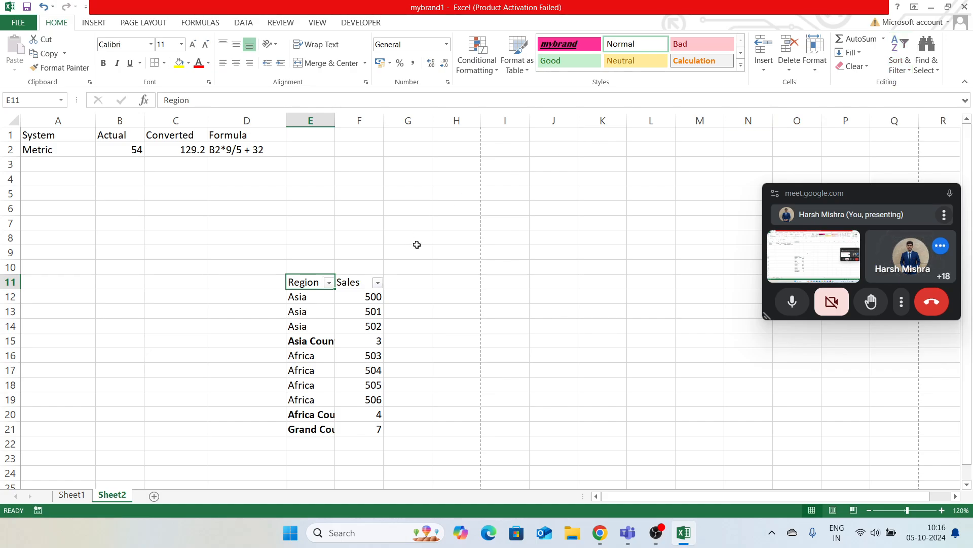
Filter the Region column to show only Africa.
left_click(329, 283)
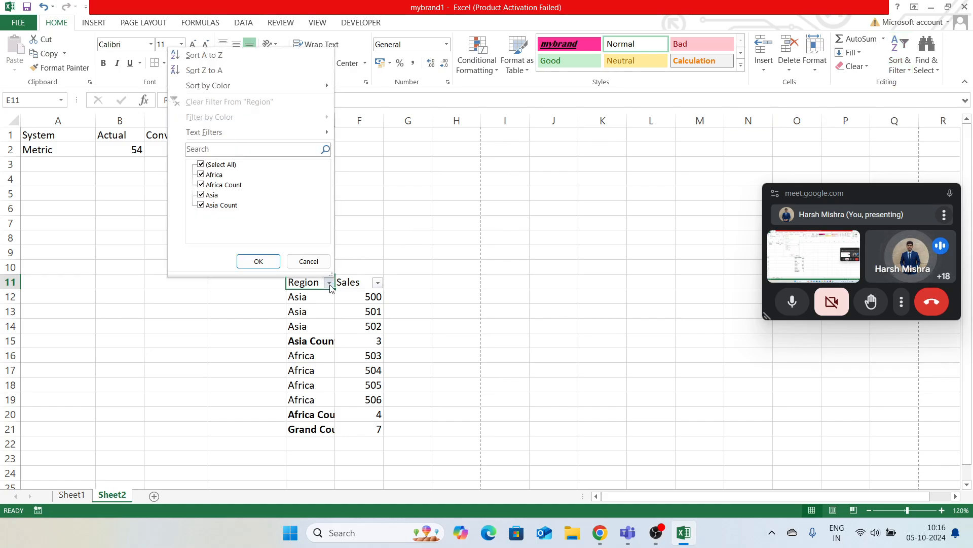
left_click(215, 164)
left_click(212, 175)
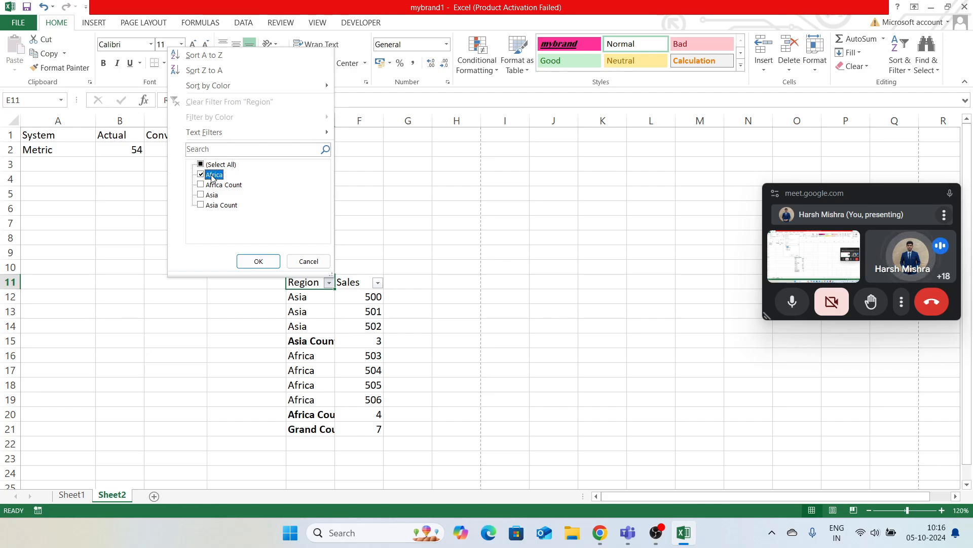
left_click(257, 261)
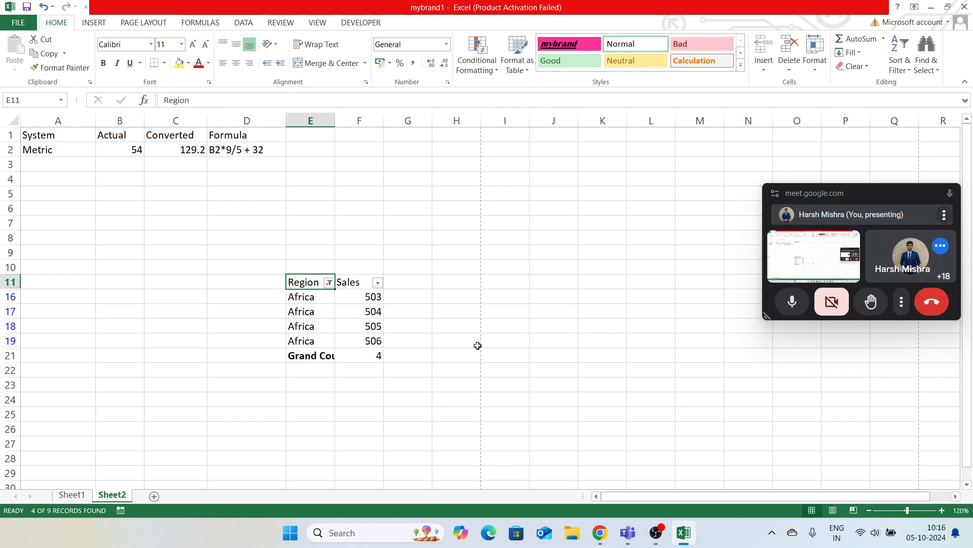
Add a custom view named africa for the Africa-filtered sheet, including print settings and hidden rows, columns and filter settings.
left_click(455, 323)
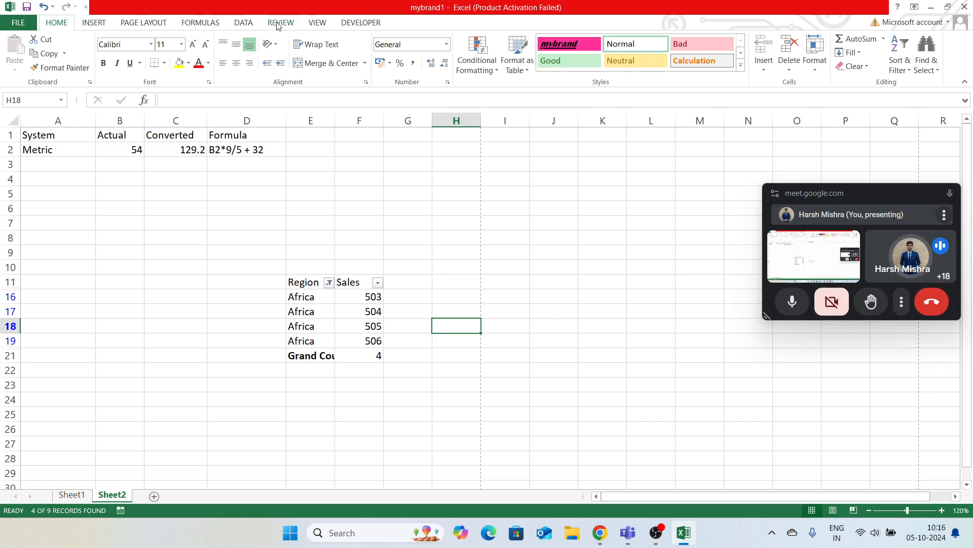
left_click(318, 22)
left_click(108, 53)
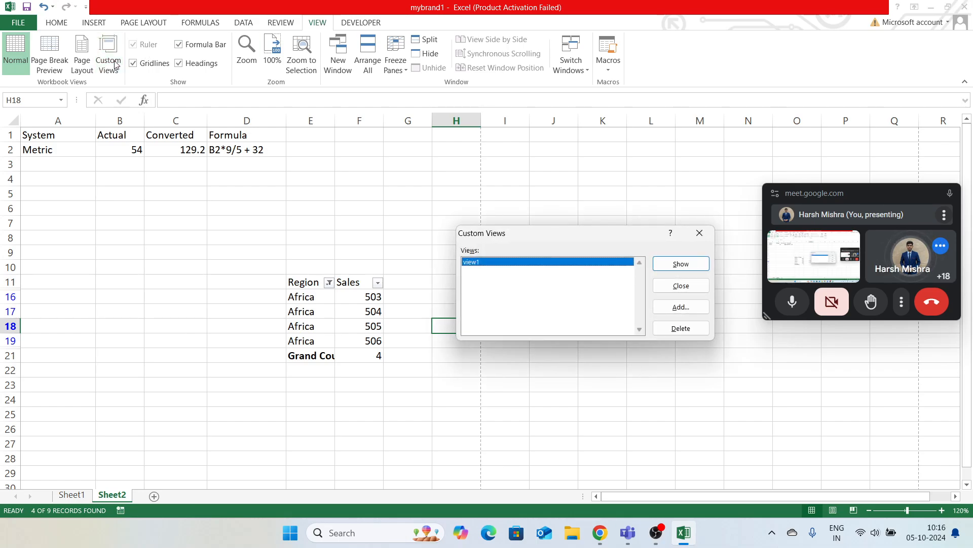
left_click(678, 306)
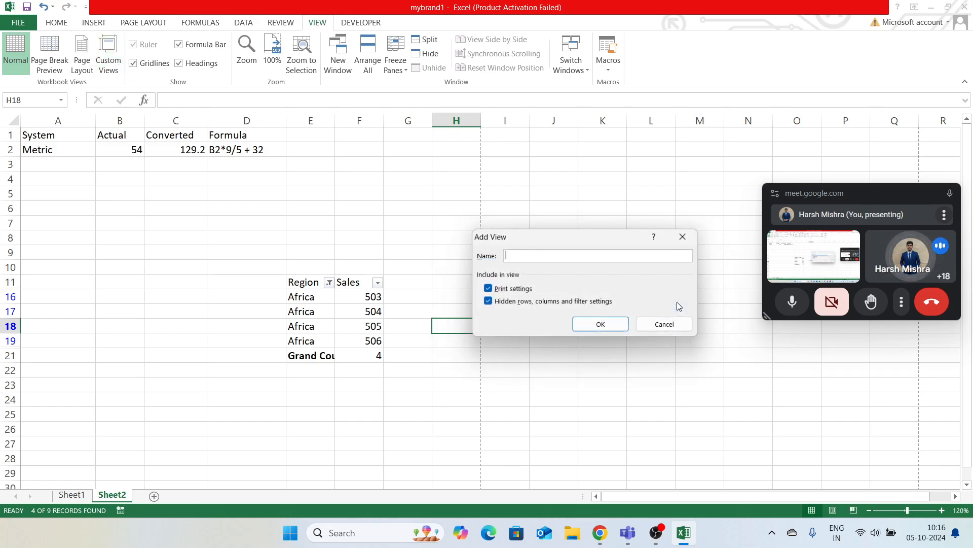
type("africa")
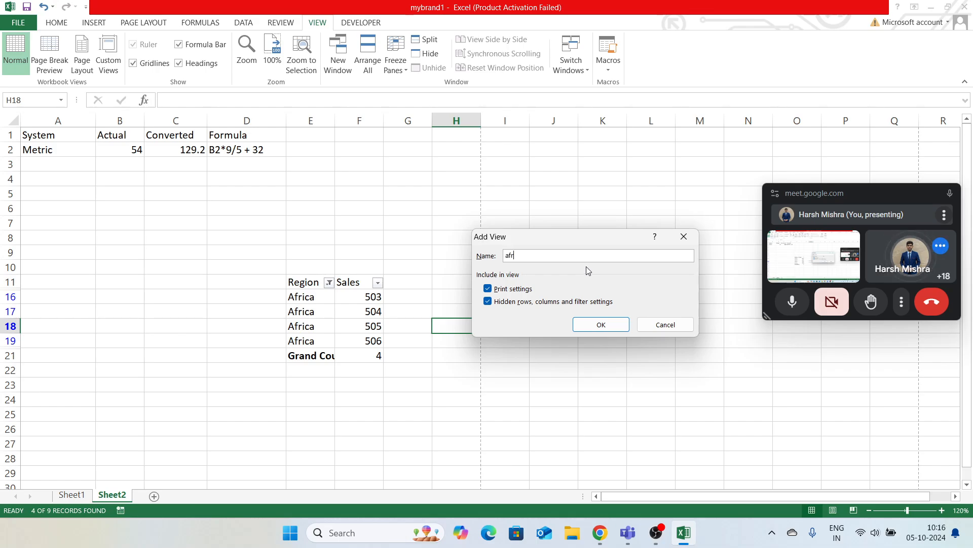
left_click(607, 322)
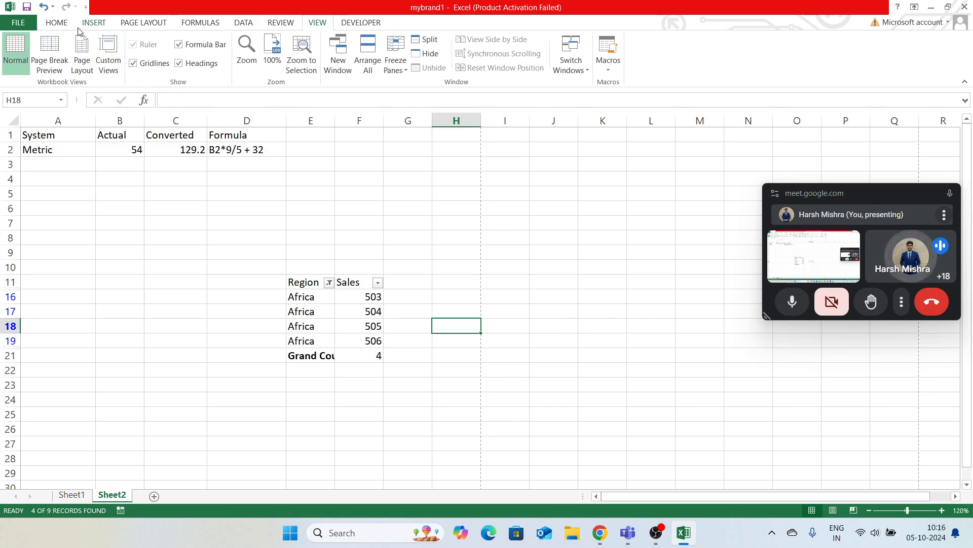
Show the saved custom view view1, and switch the sheet back to the africa view.
left_click(108, 55)
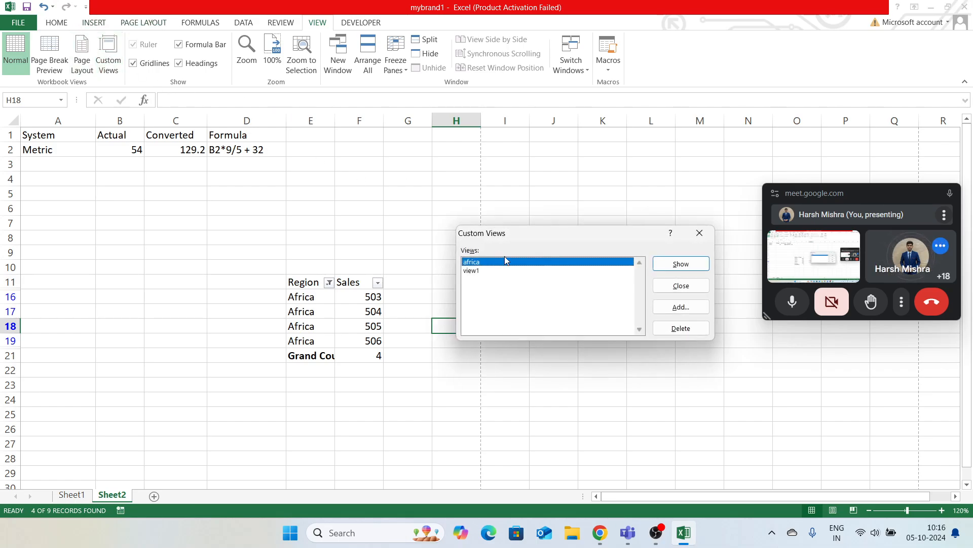
left_click(502, 271)
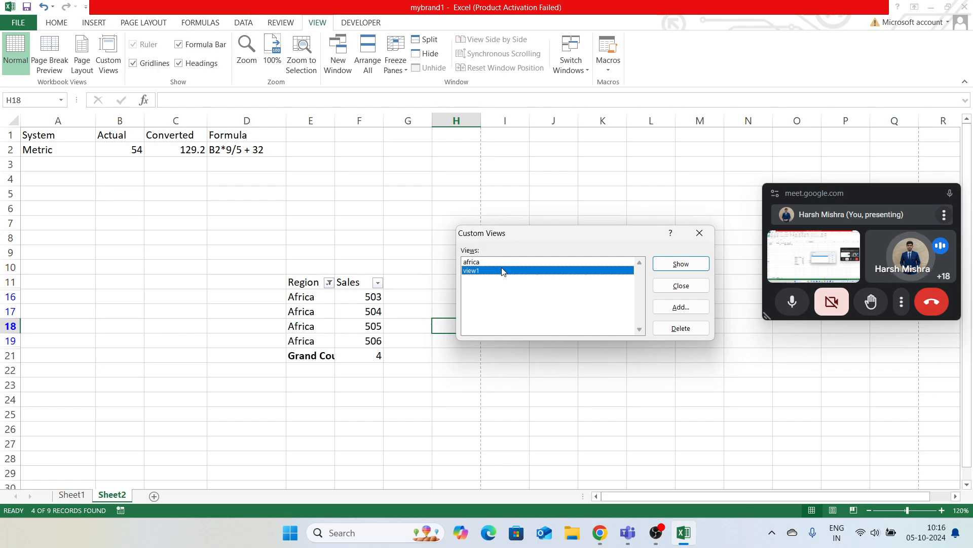
left_click(681, 264)
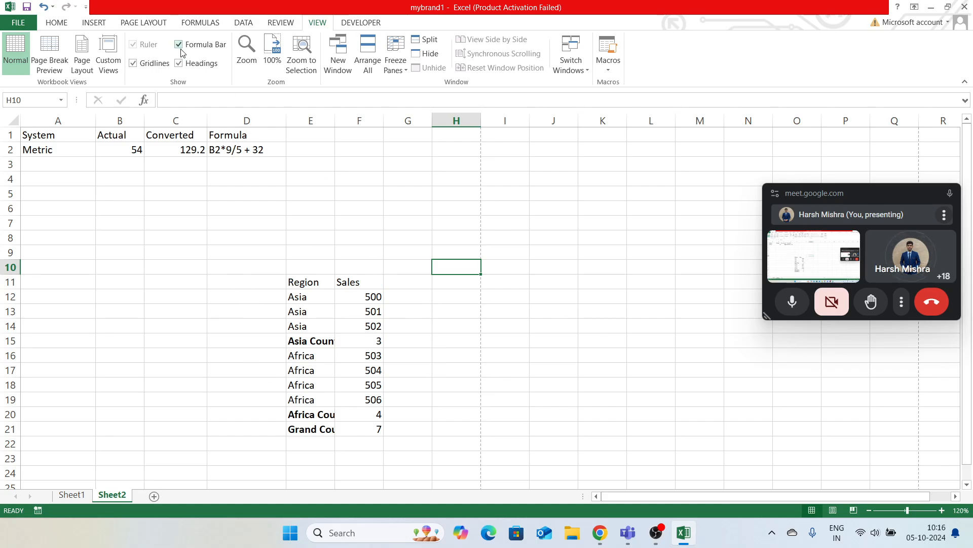
left_click(121, 62)
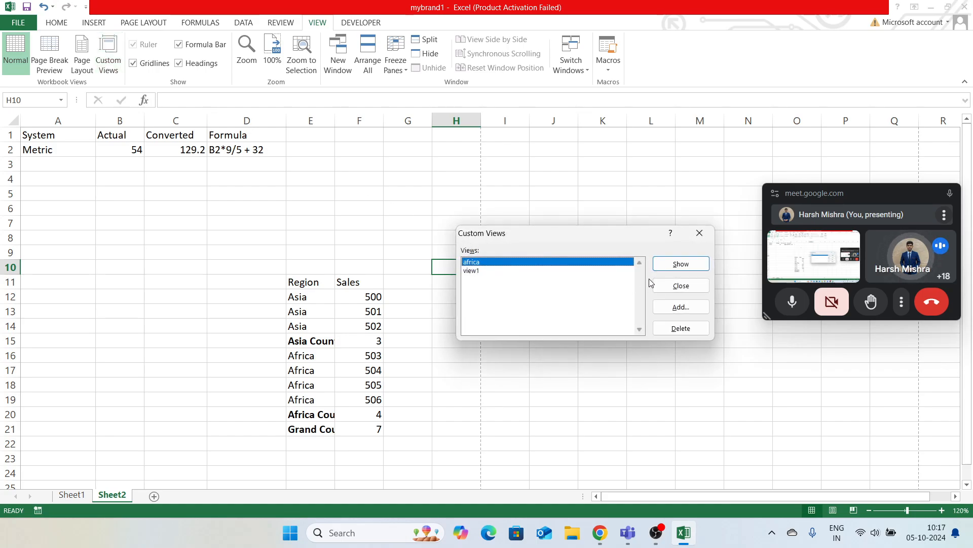
left_click(668, 266)
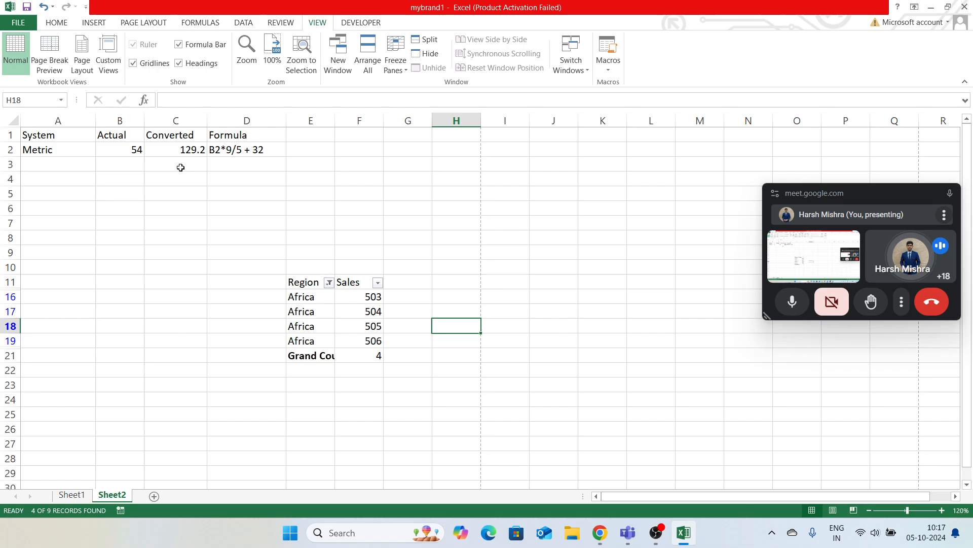
Clear the System, Actual, Converted and Formula headings from cells A1 to D1.
left_click_drag(59, 135, 320, 153)
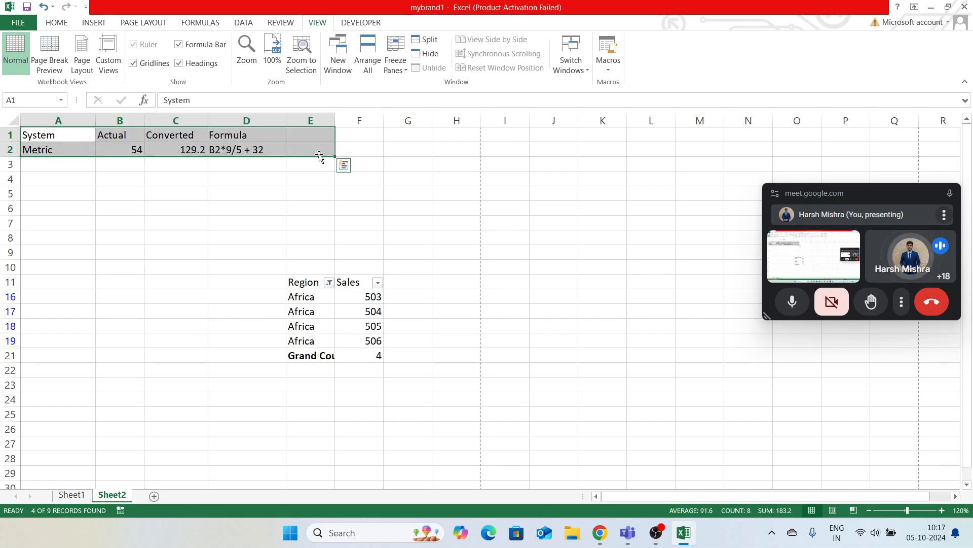
key("BackSpace")
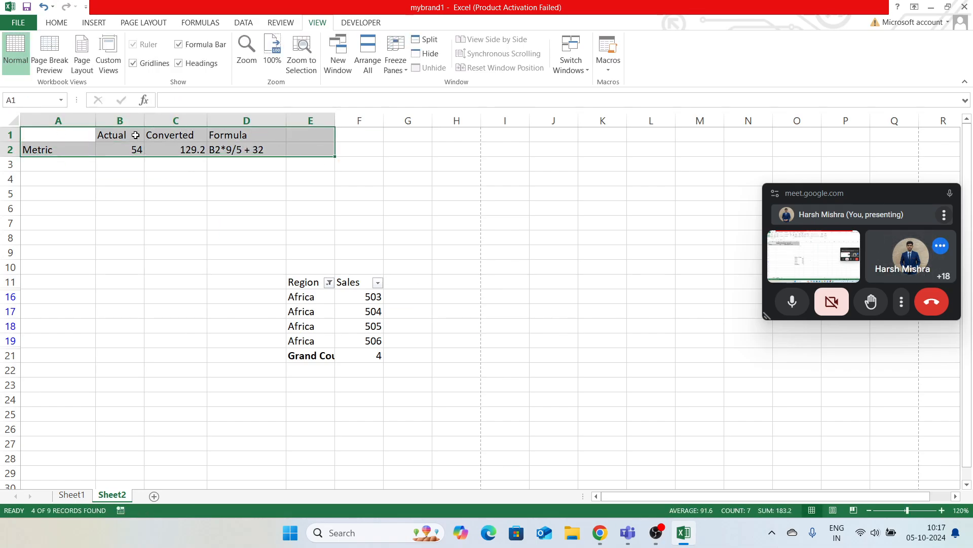
left_click(131, 135)
key("BackSpace")
left_click(173, 138)
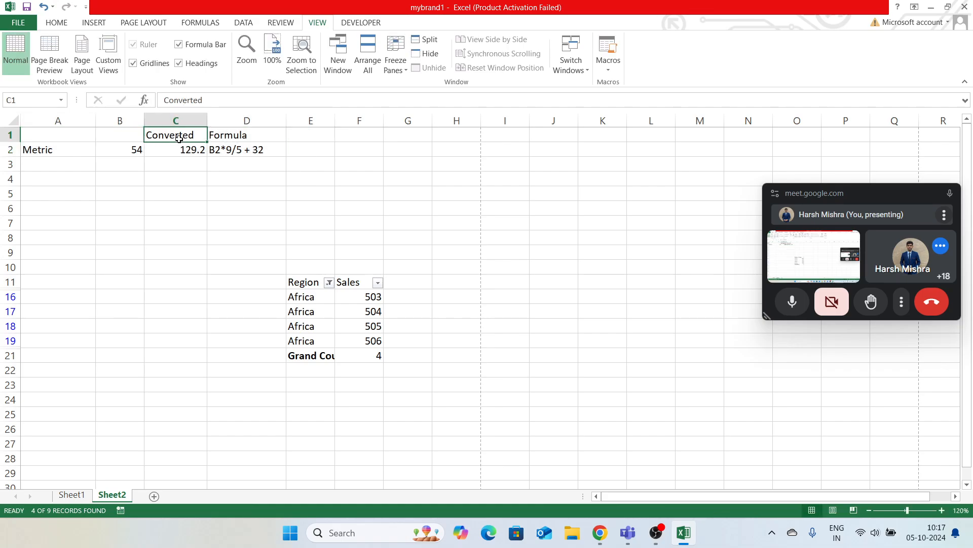
key("BackSpace")
left_click(226, 135)
key("BackSpace")
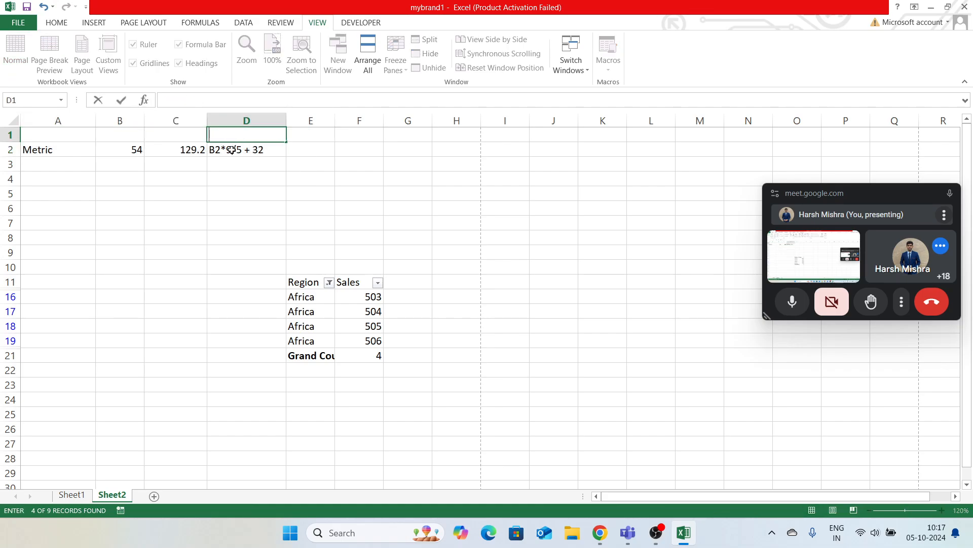
Clear the Metric row's contents from cells D2, C2, B2 and A2.
left_click(232, 151)
key("BackSpace")
left_click(196, 151)
key("BackSpace")
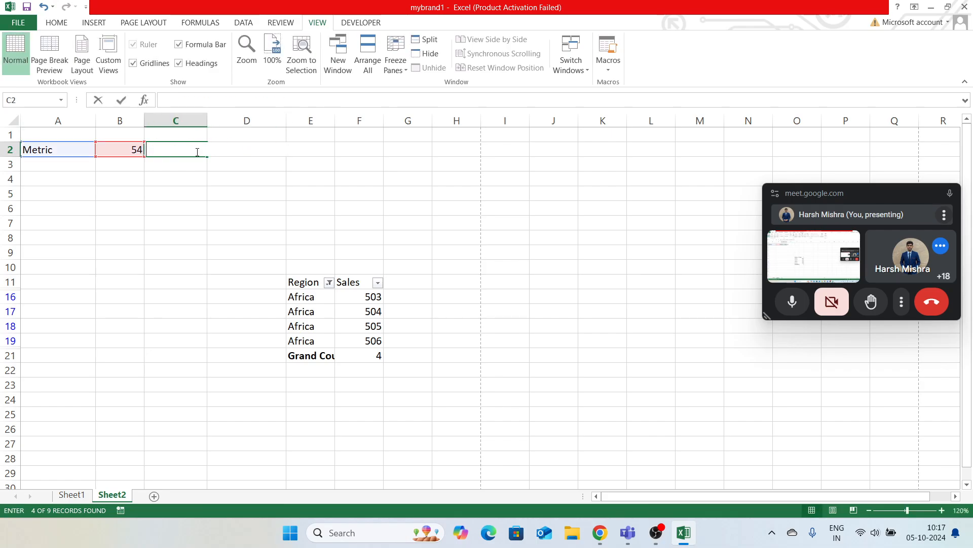
left_click(119, 151)
key("BackSpace")
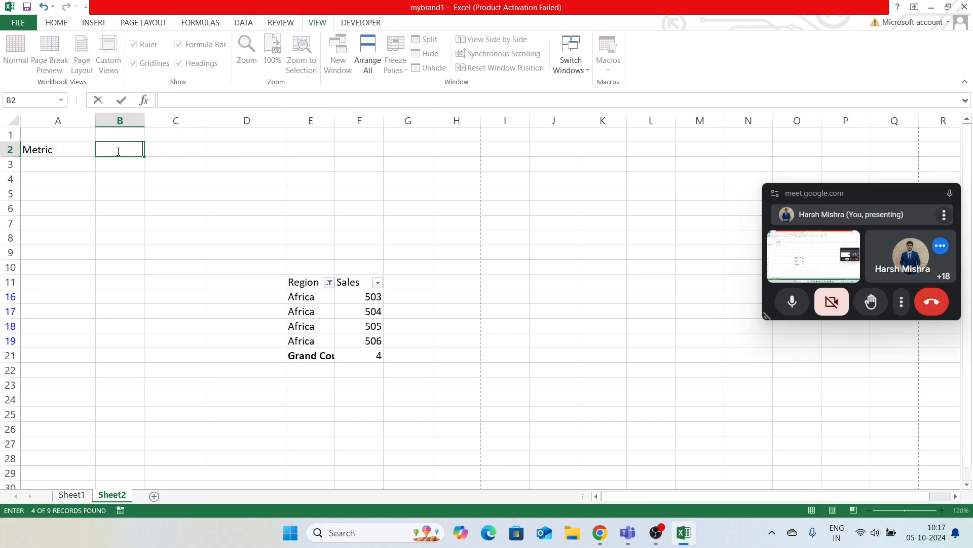
left_click(81, 149)
key("BackSpace")
left_click(264, 188)
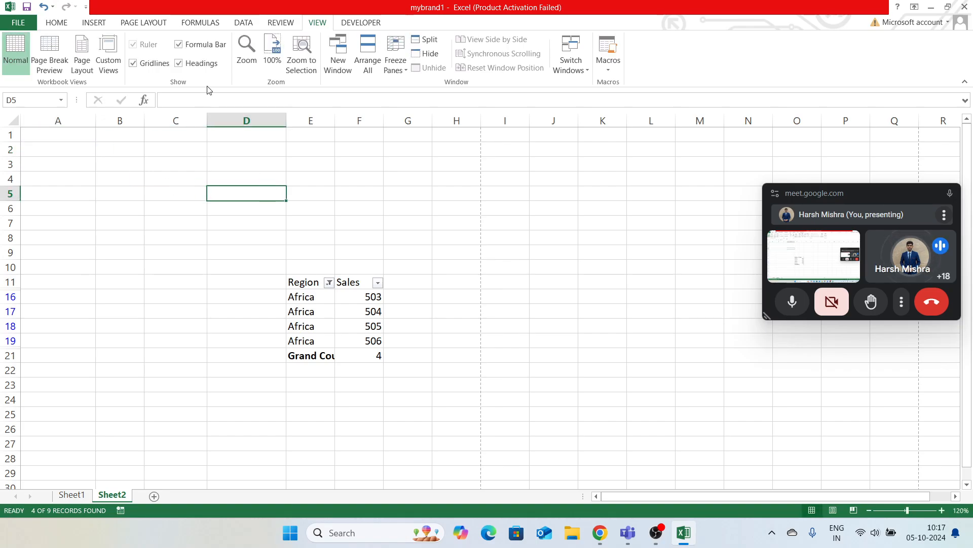
Add a custom view named delete, including print settings and hidden rows, columns and filter settings.
left_click(103, 68)
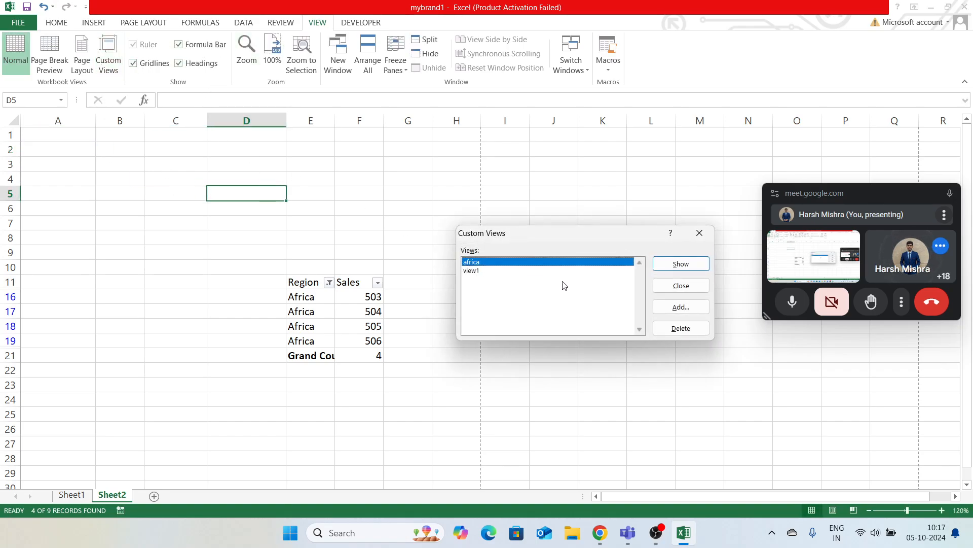
left_click(693, 306)
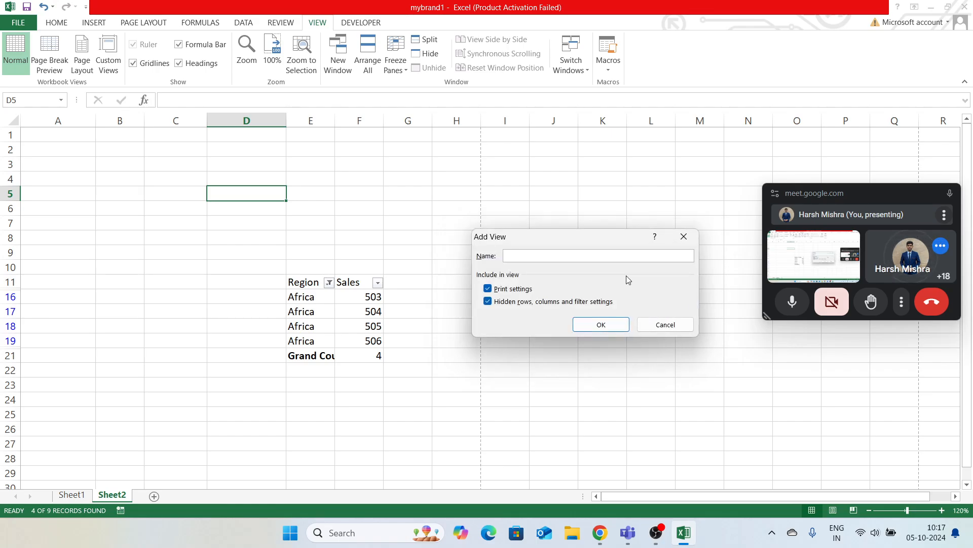
type("delete")
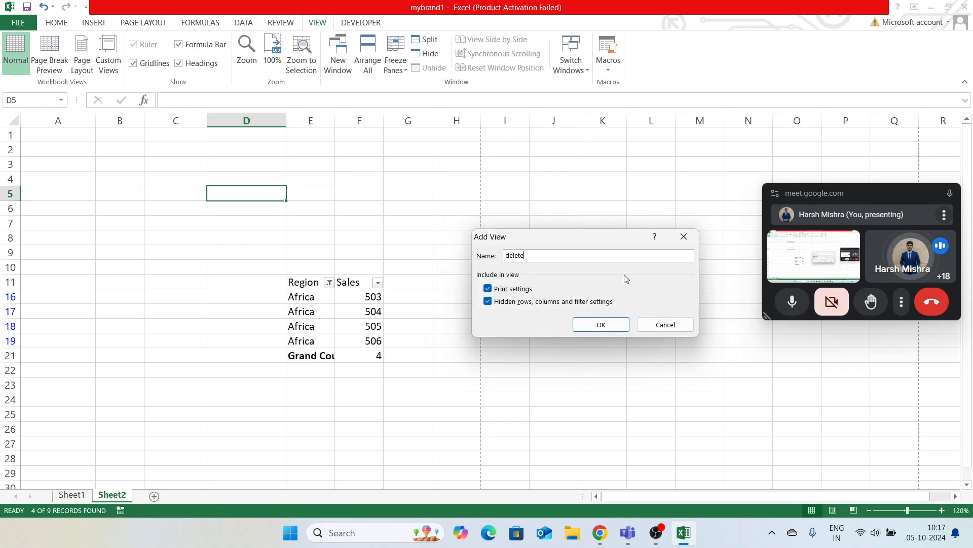
left_click(603, 327)
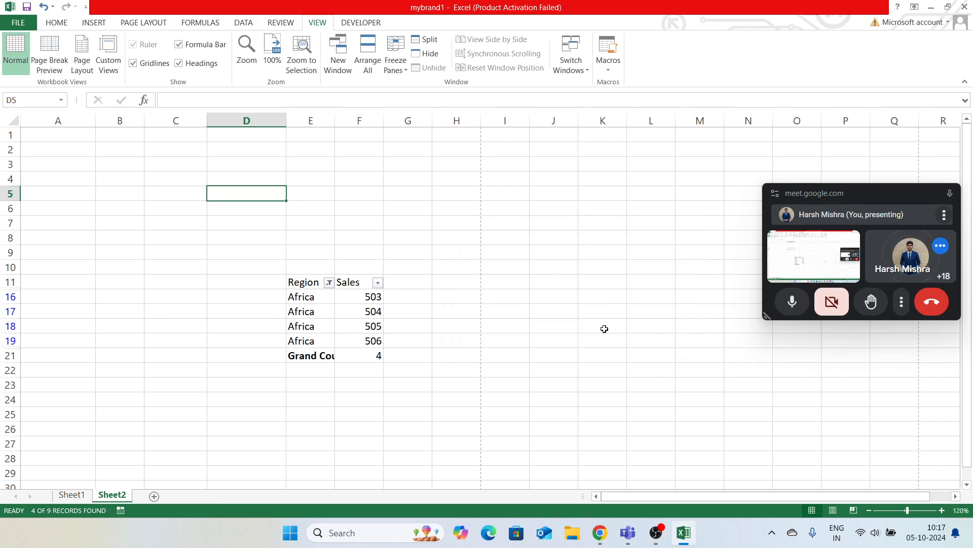
With the top rows cleared, display view1 again and return to the africa custom view.
left_click(109, 56)
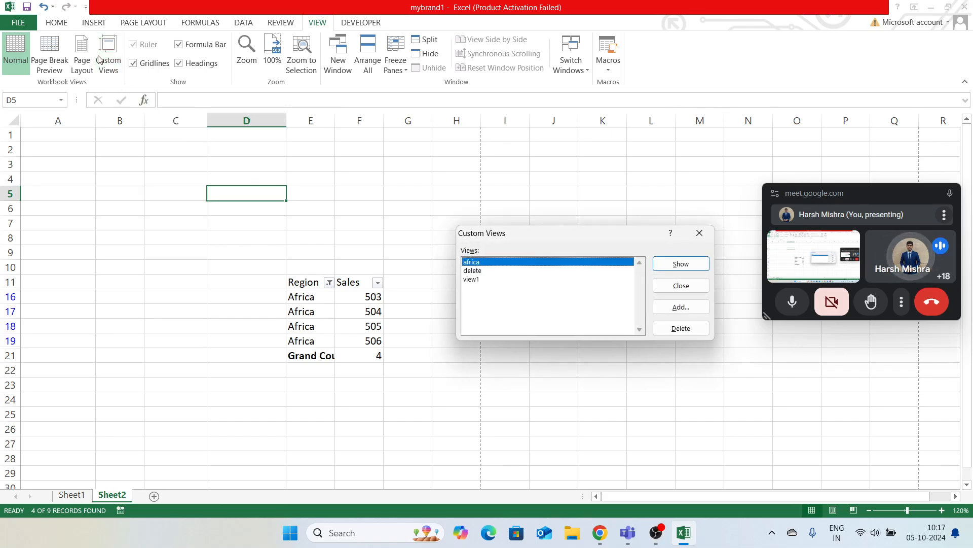
left_click(503, 280)
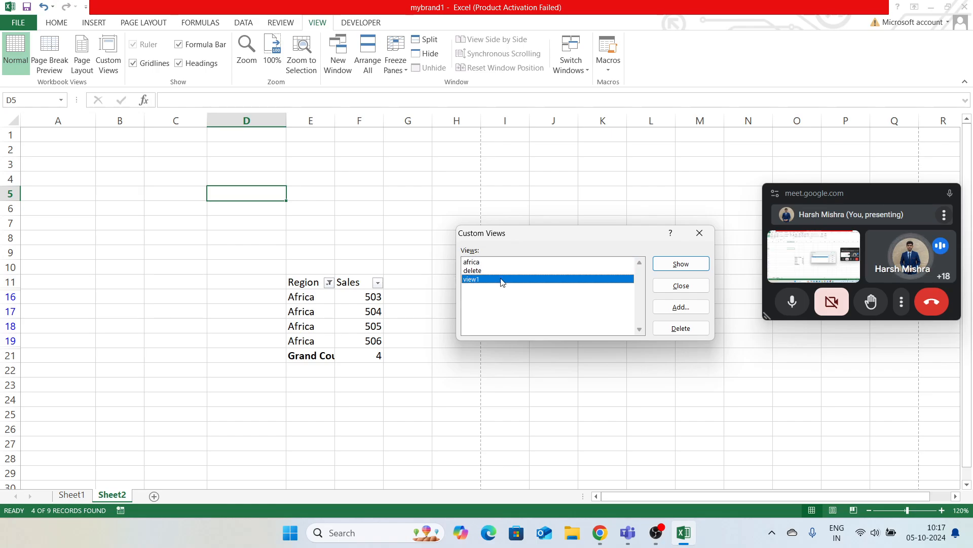
left_click(675, 266)
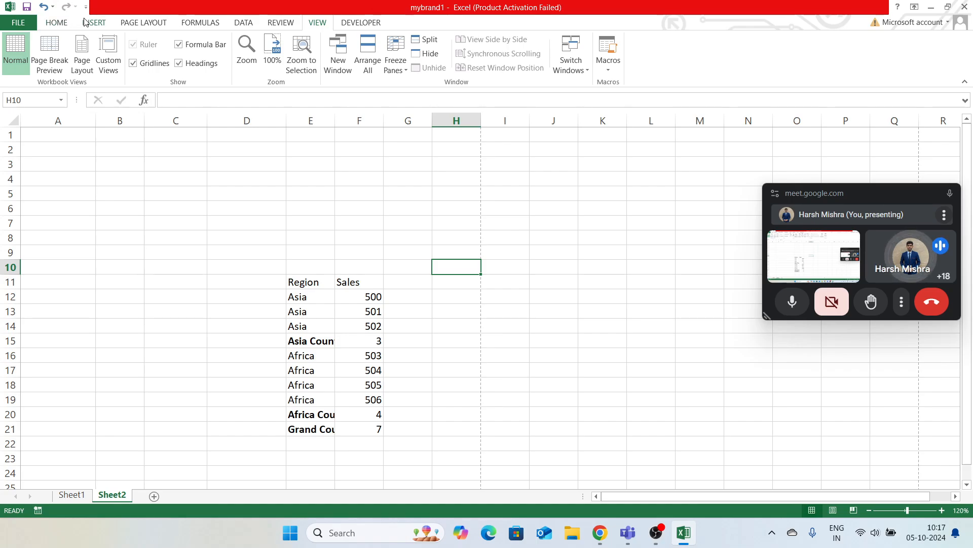
left_click(108, 56)
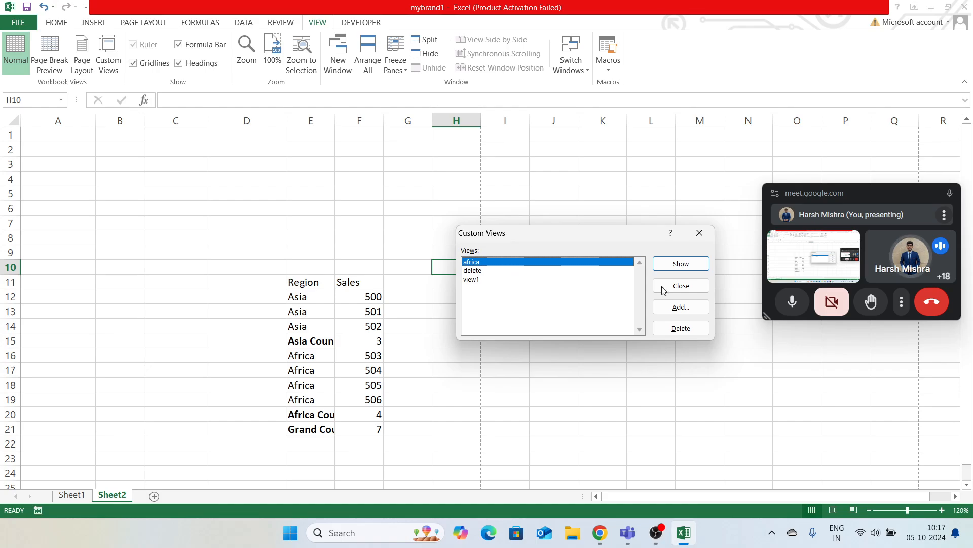
left_click(681, 264)
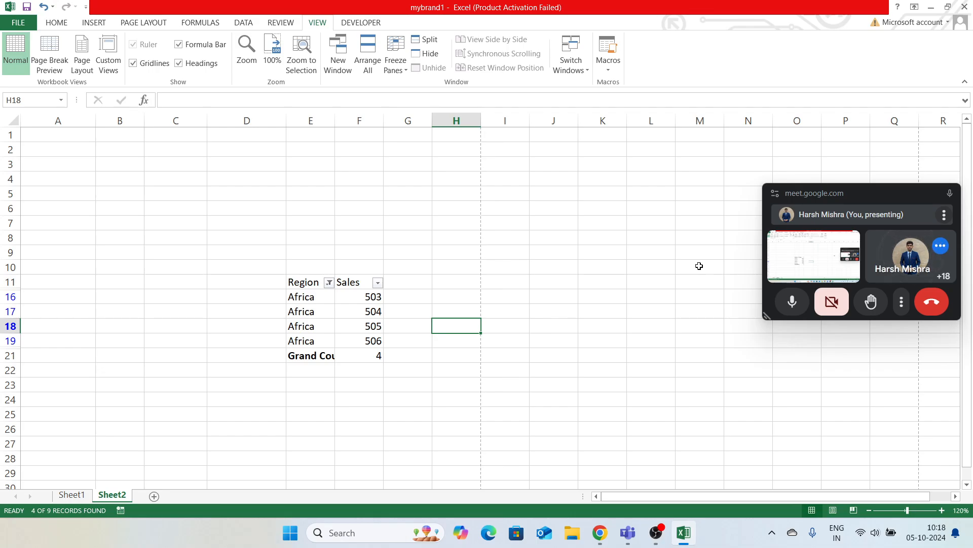
Switch to the Canva presentation, read pages 40 to 44 on deleting custom views and creating basic charts, and return to Excel.
key("alt+Tab")
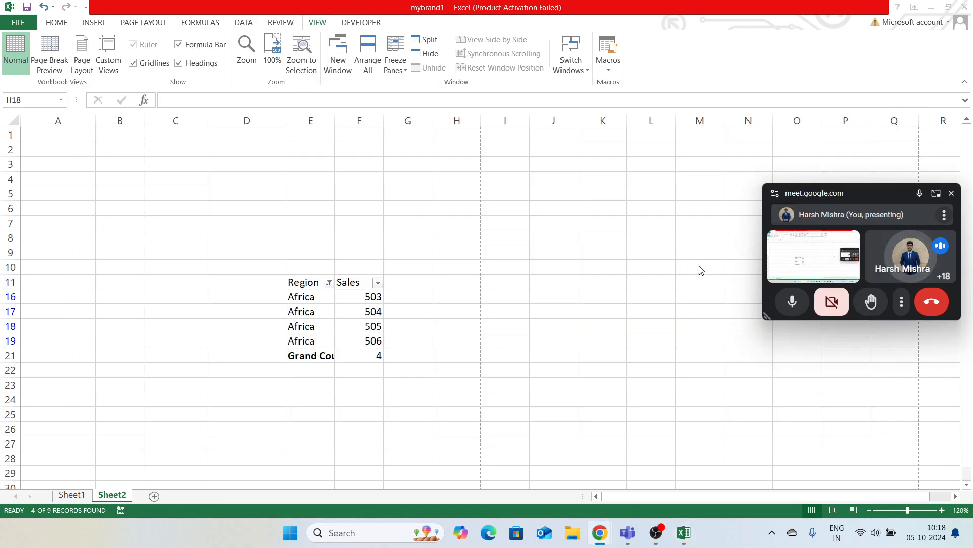
key("alt+Tab")
key("alt+Tab")
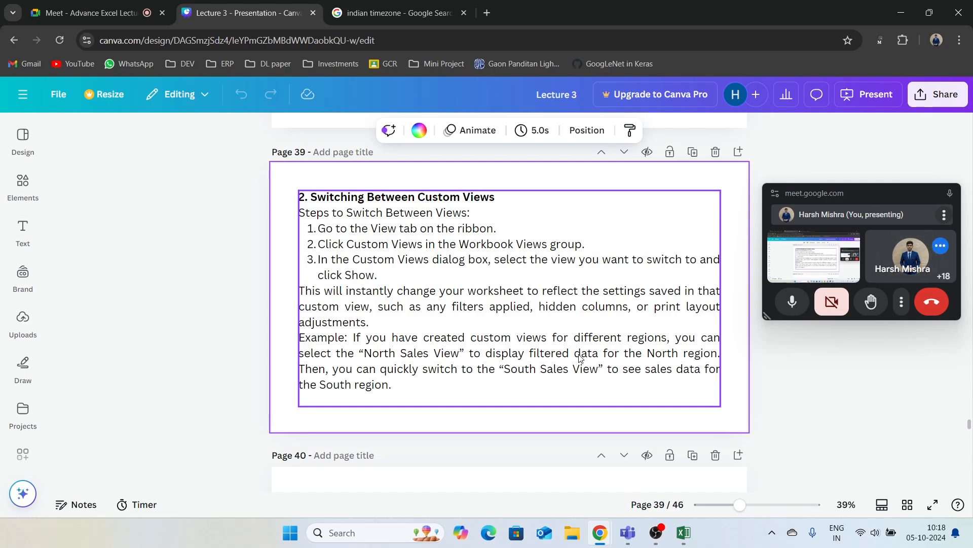
scroll(581, 357, "down", 5)
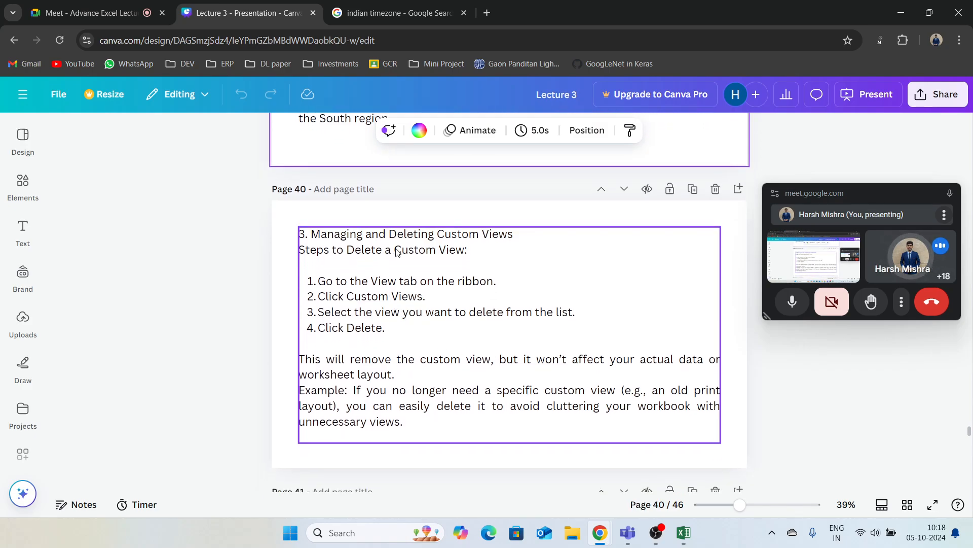
scroll(400, 267, "down", 6)
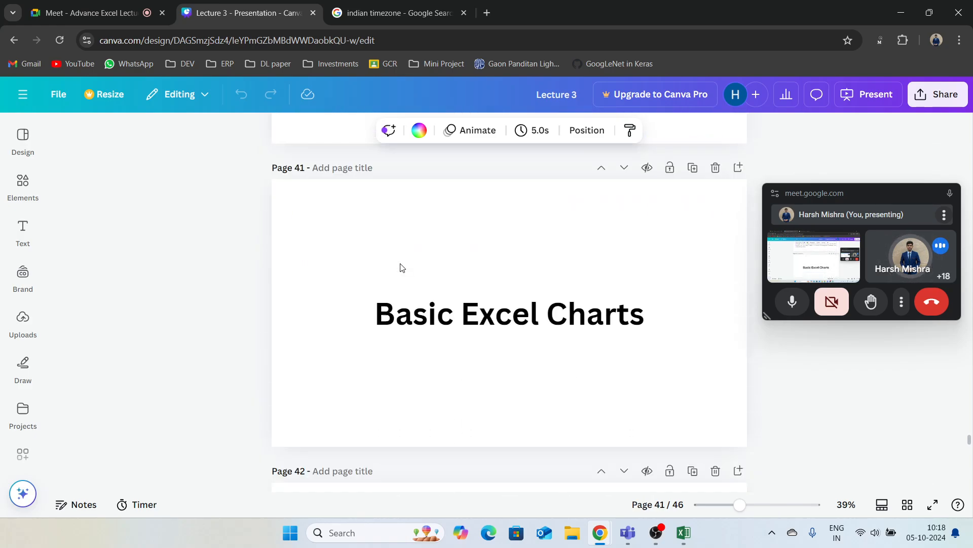
scroll(400, 267, "up", 1)
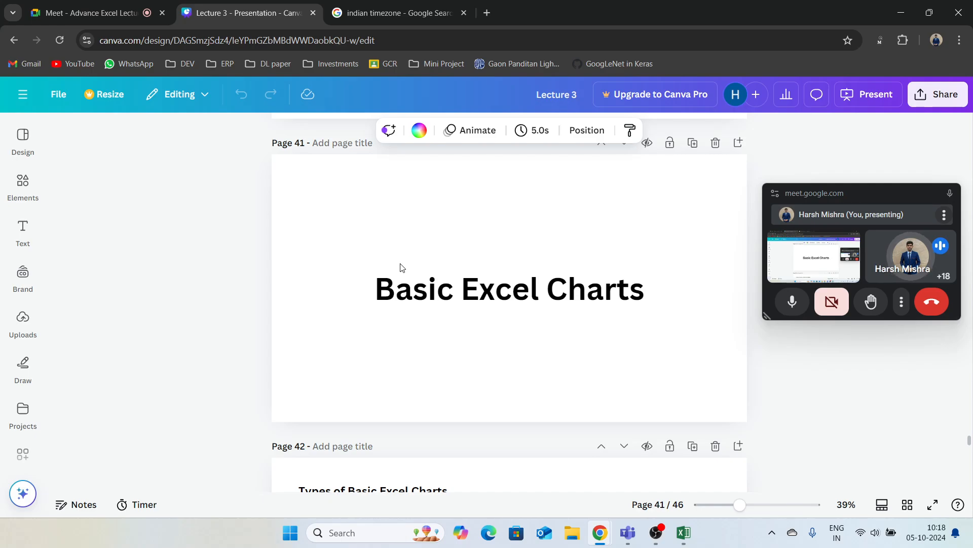
scroll(401, 267, "down", 5)
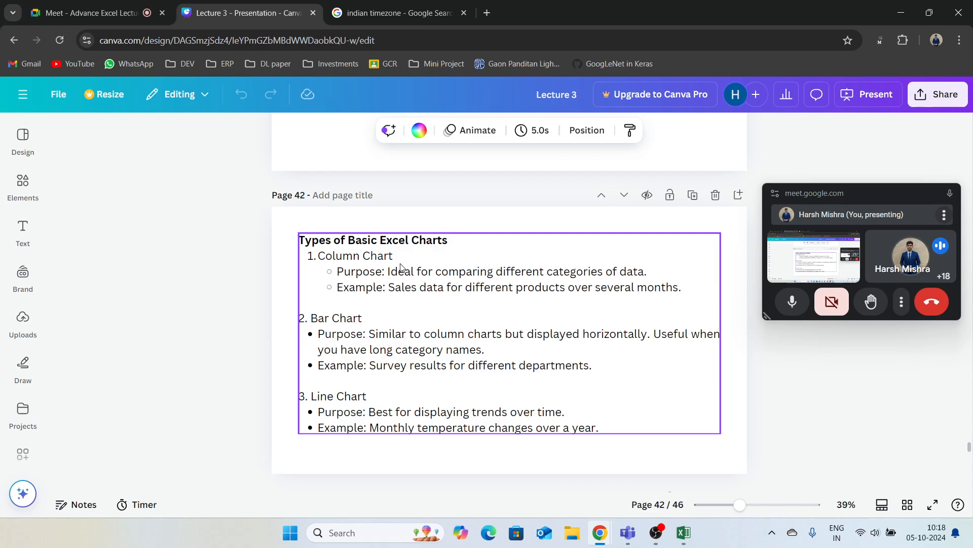
scroll(390, 304, "down", 12)
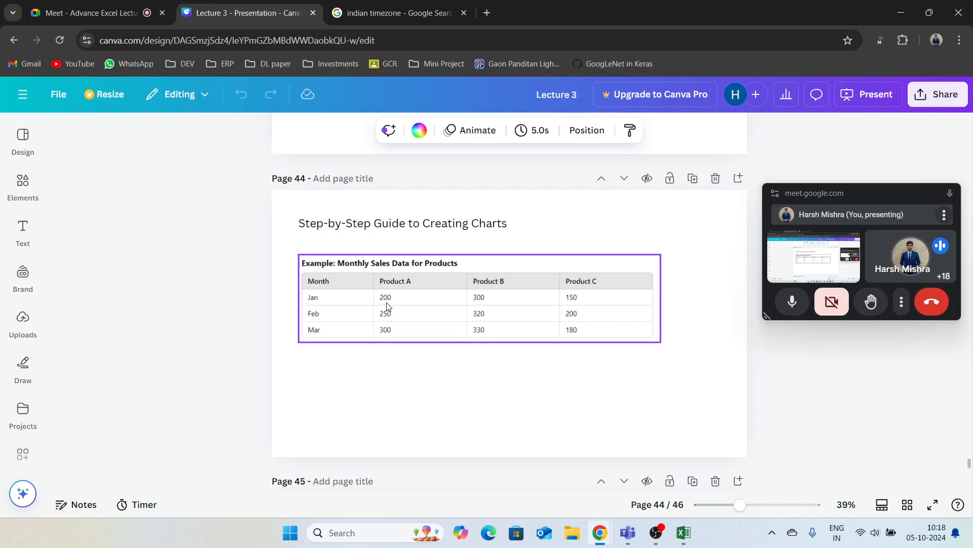
key("alt+Tab")
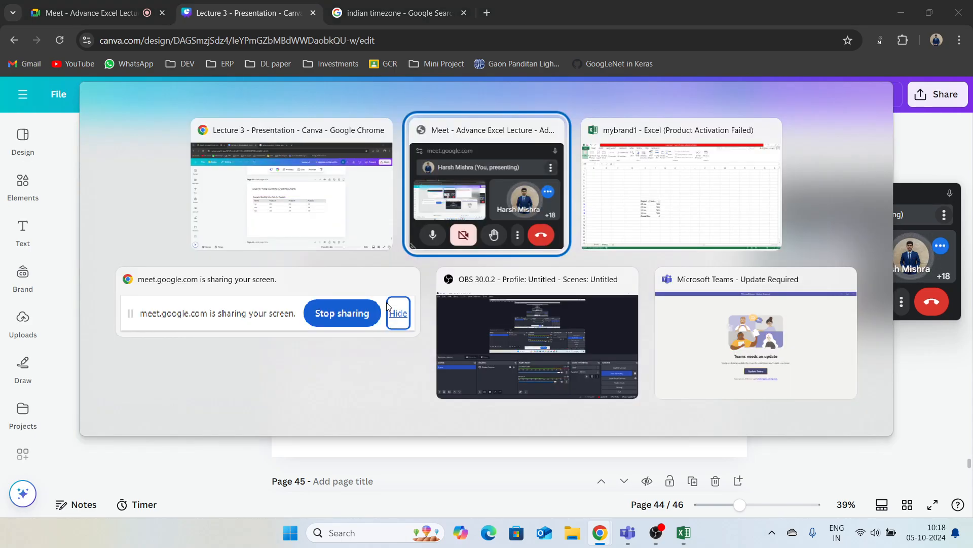
key("alt+Tab")
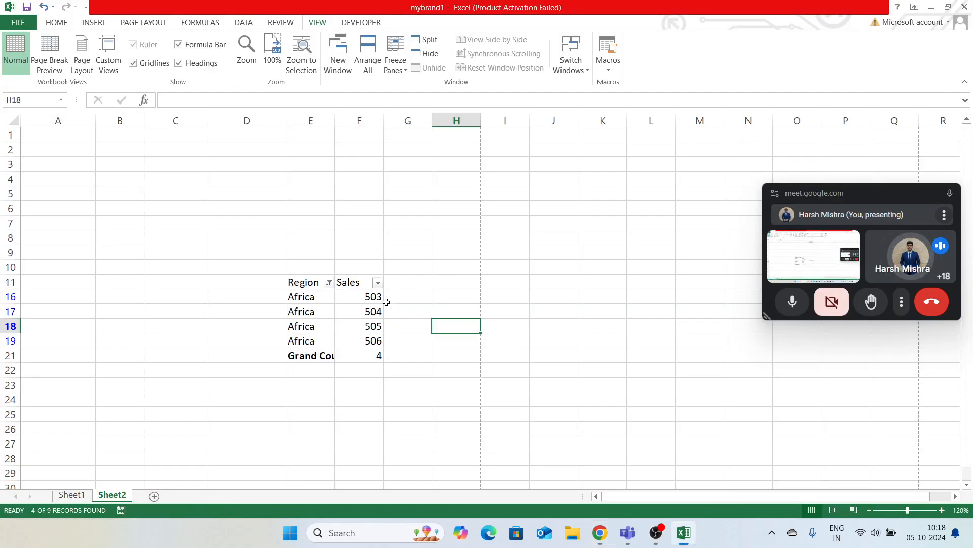
Enter the column headers Month in cell A1 and Prodcut A in cell B1.
left_click(73, 139)
type("Month")
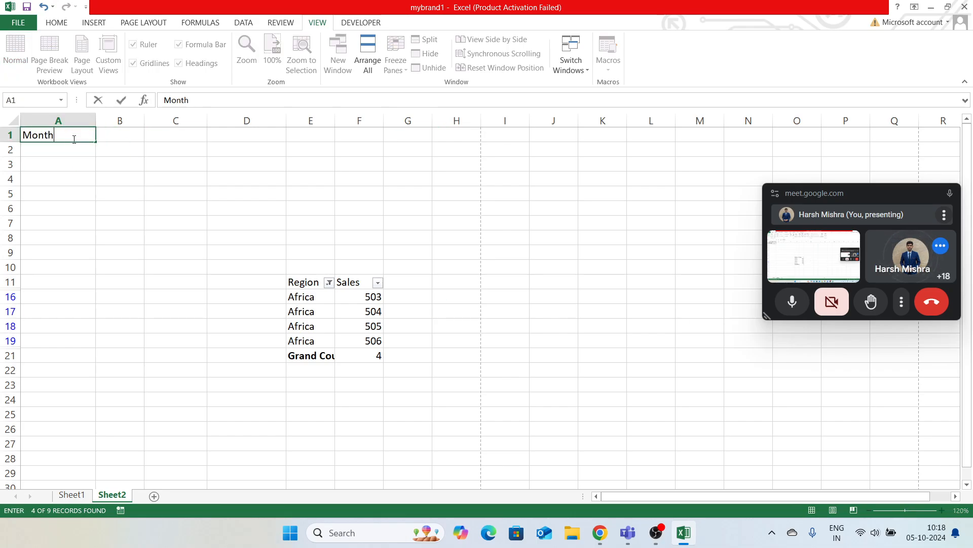
key("Tab")
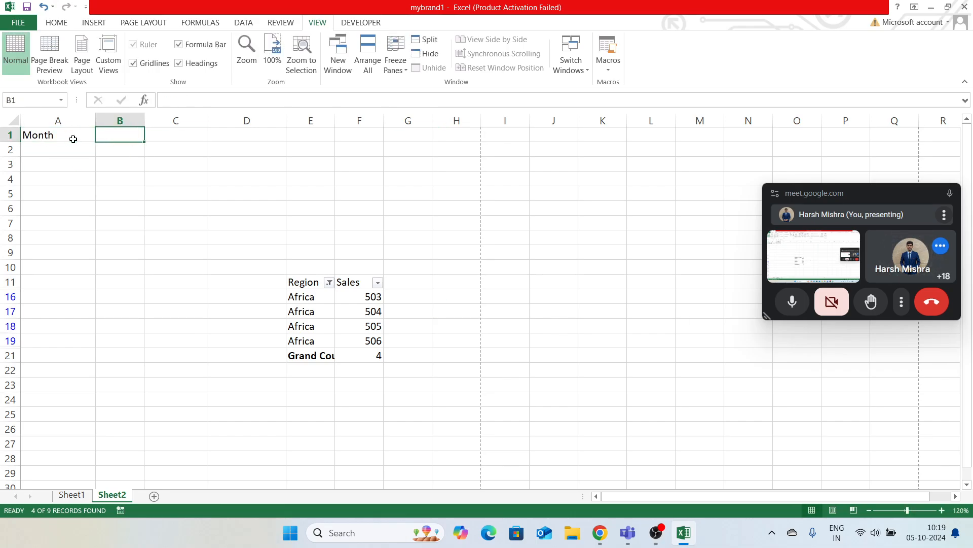
key("alt+Tab")
key("alt+Tab")
type("Pr")
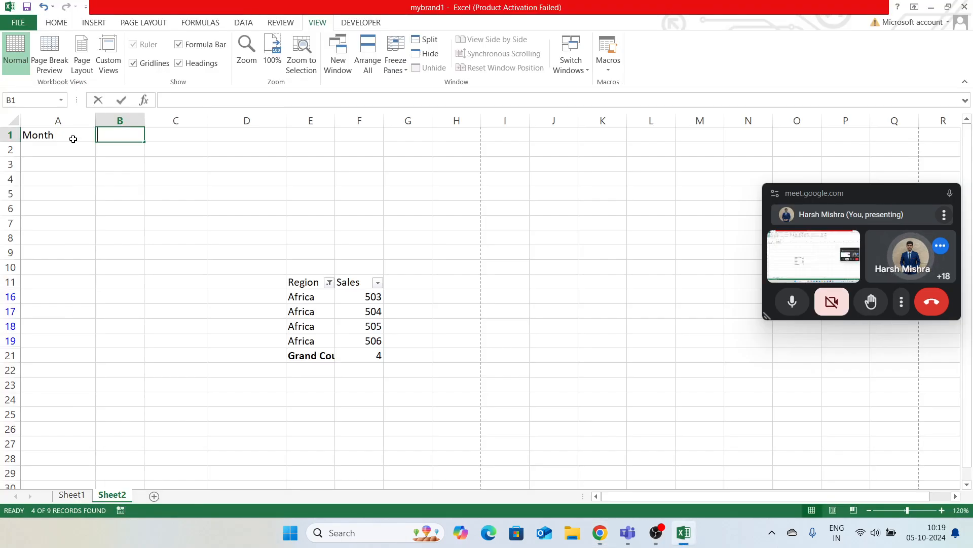
type("odcu")
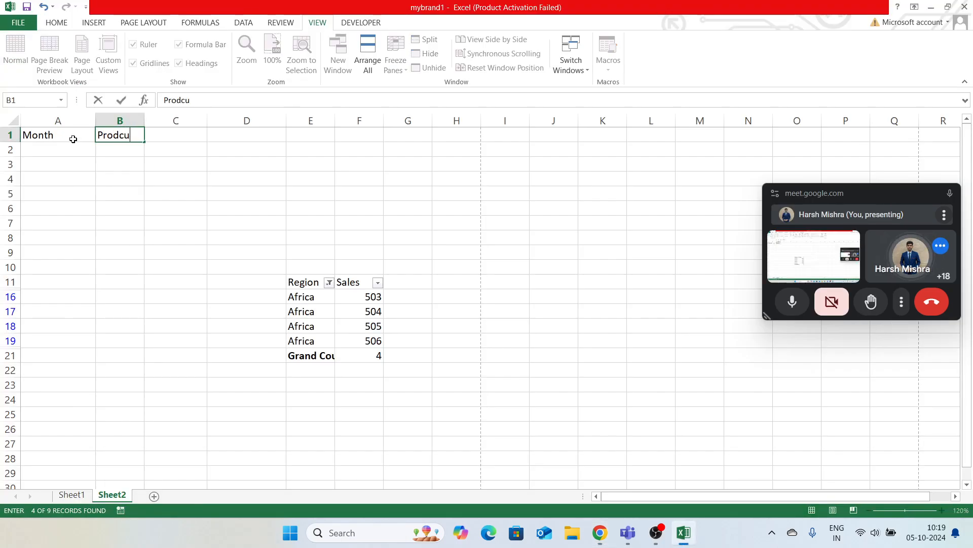
type("t A")
key("Tab")
Enter the column headers Product B in cell C1 and Product C in cell D1.
type("P")
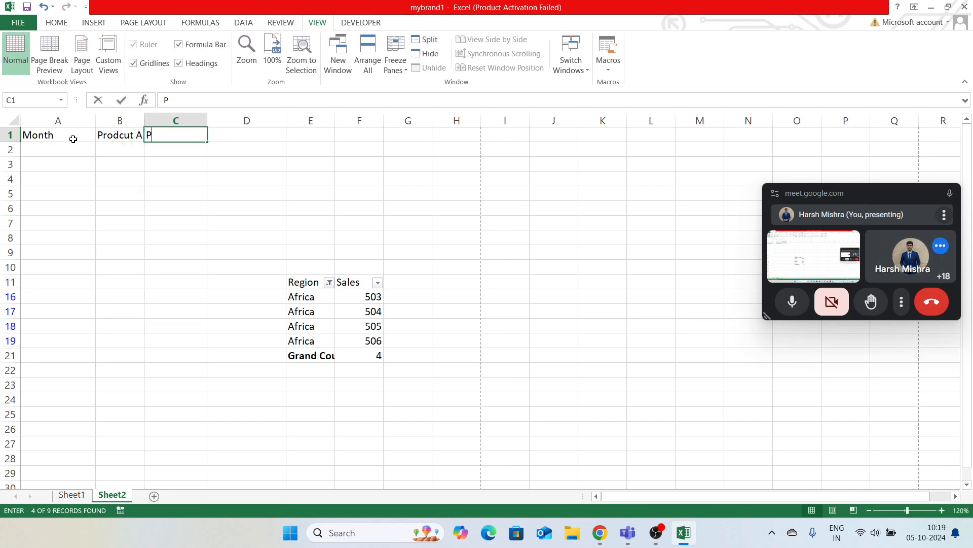
type("roduc")
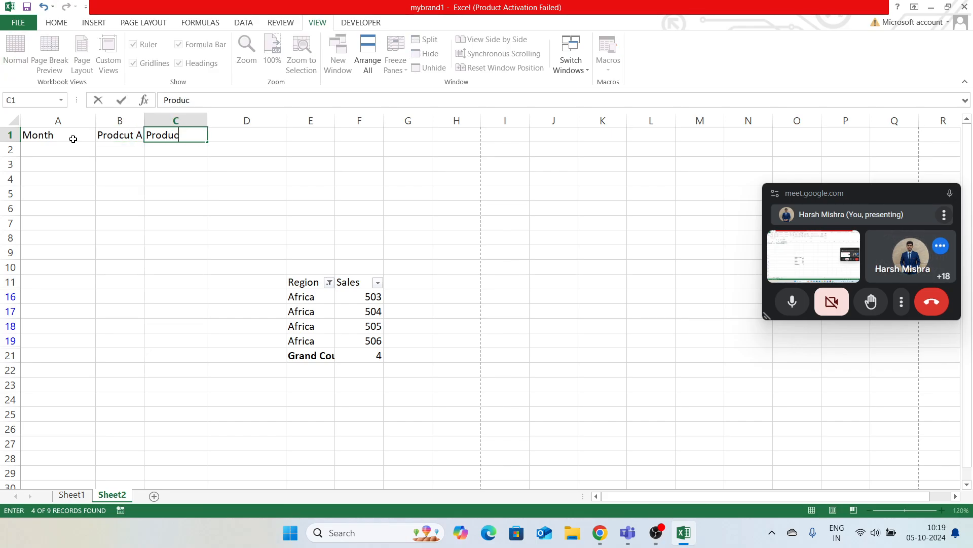
type("t B")
key("Tab")
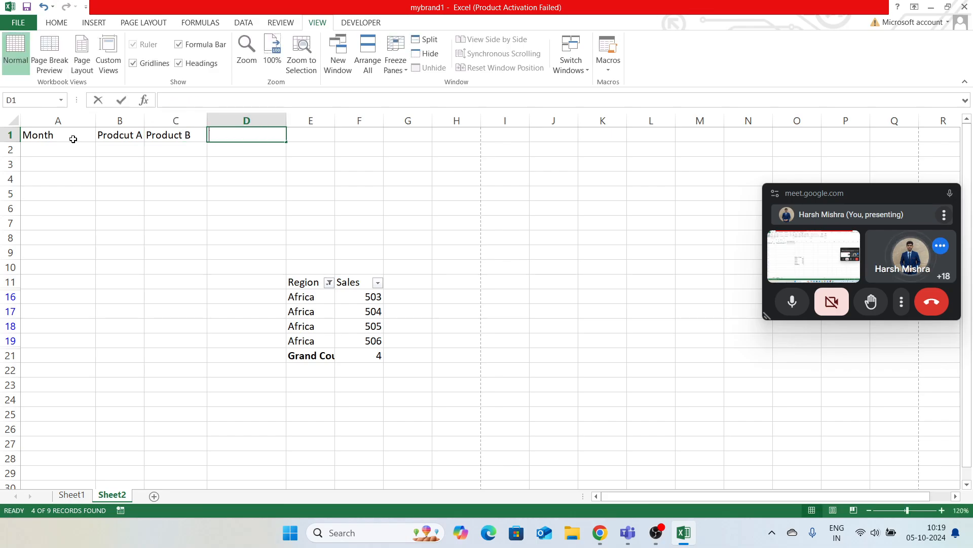
type("Product C")
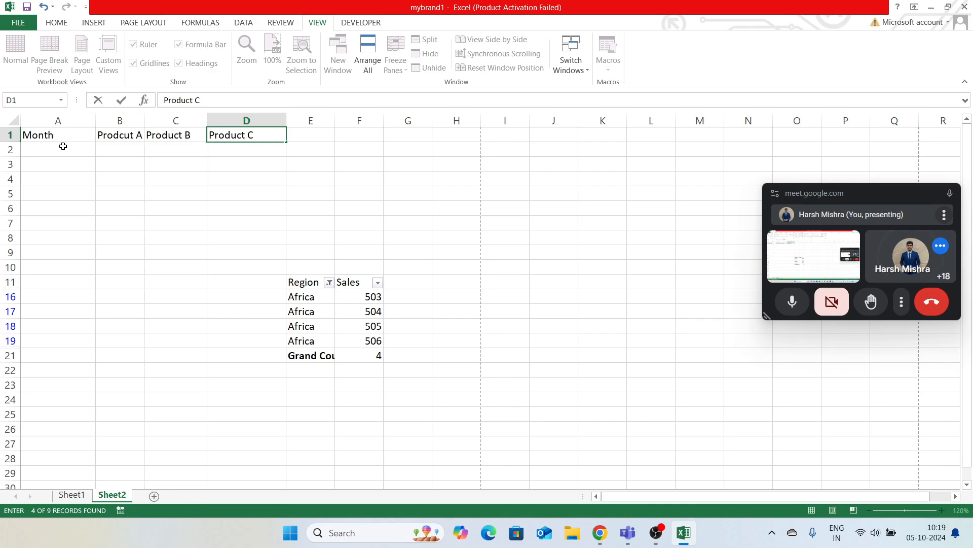
left_click(65, 147)
type("J")
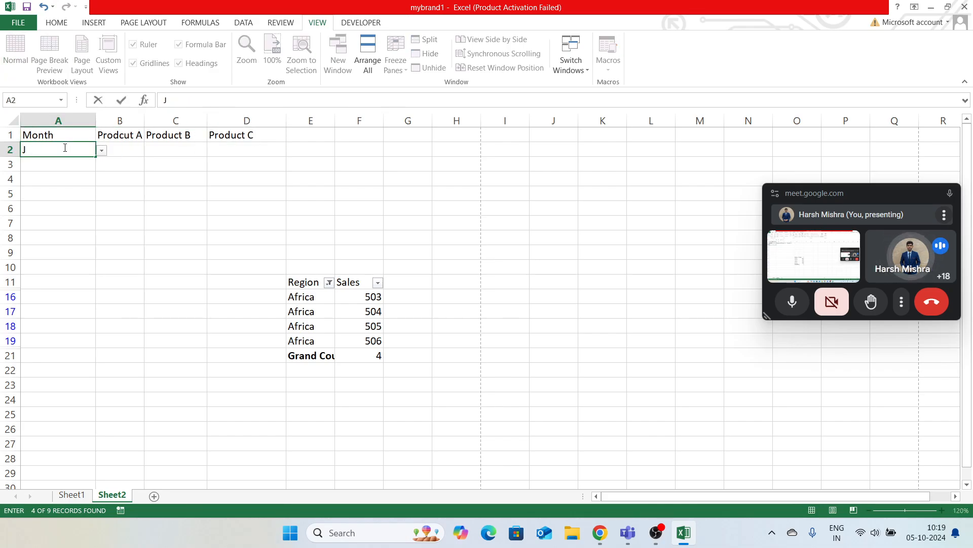
key("Return")
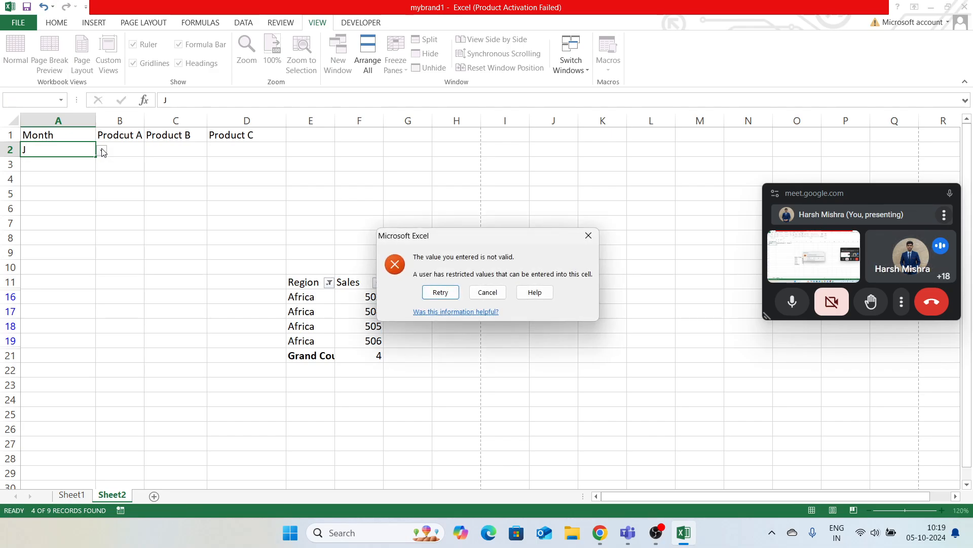
left_click(483, 294)
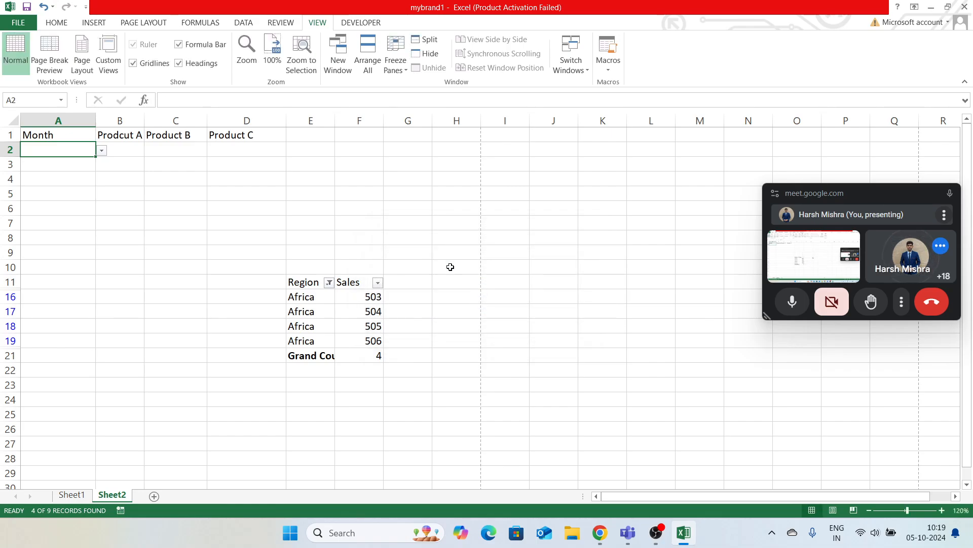
Clear all data validation settings from cell A2 so it accepts any value.
left_click(279, 22)
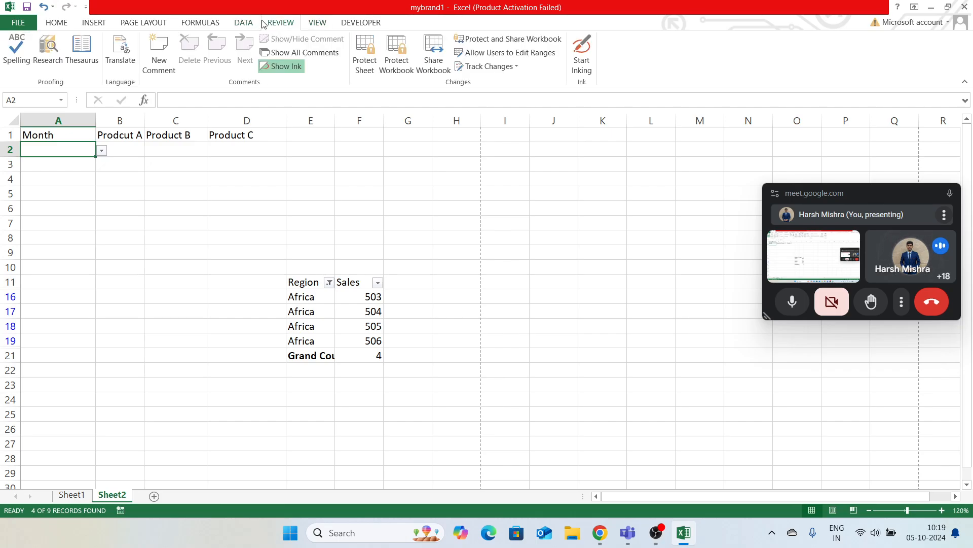
left_click(243, 23)
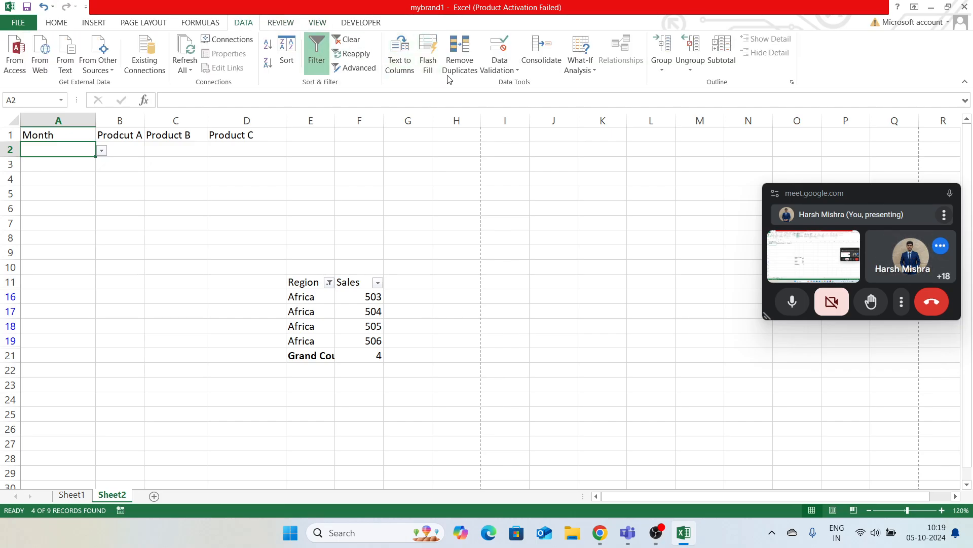
left_click(486, 68)
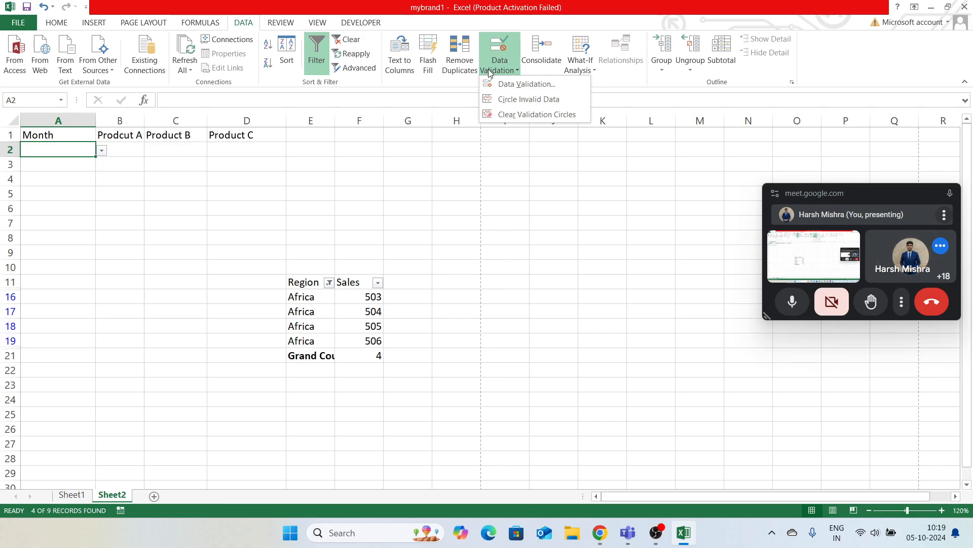
left_click(497, 85)
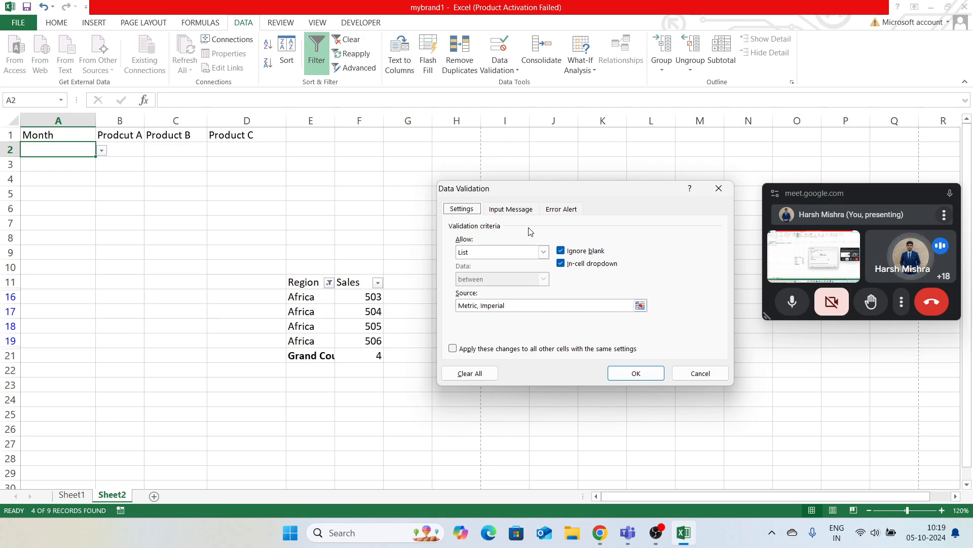
left_click(542, 252)
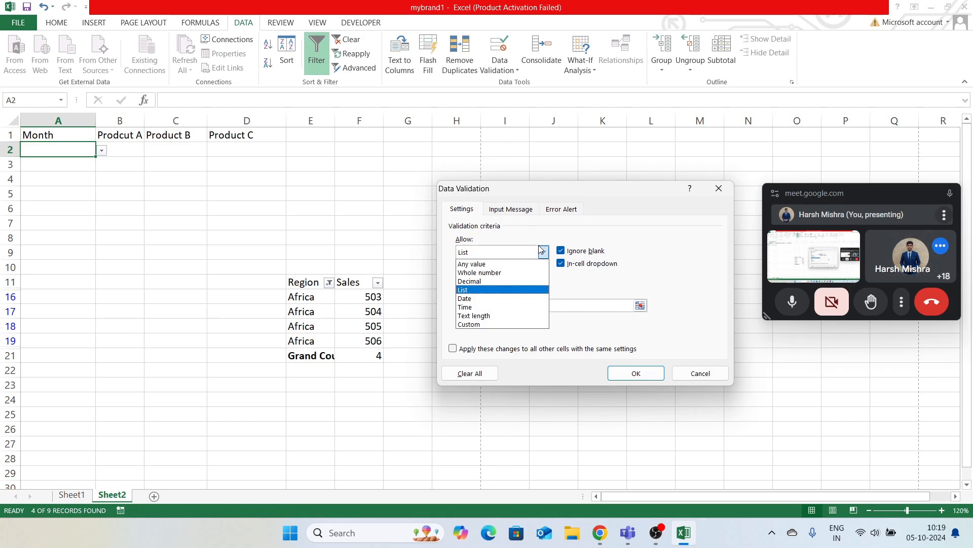
left_click(475, 380)
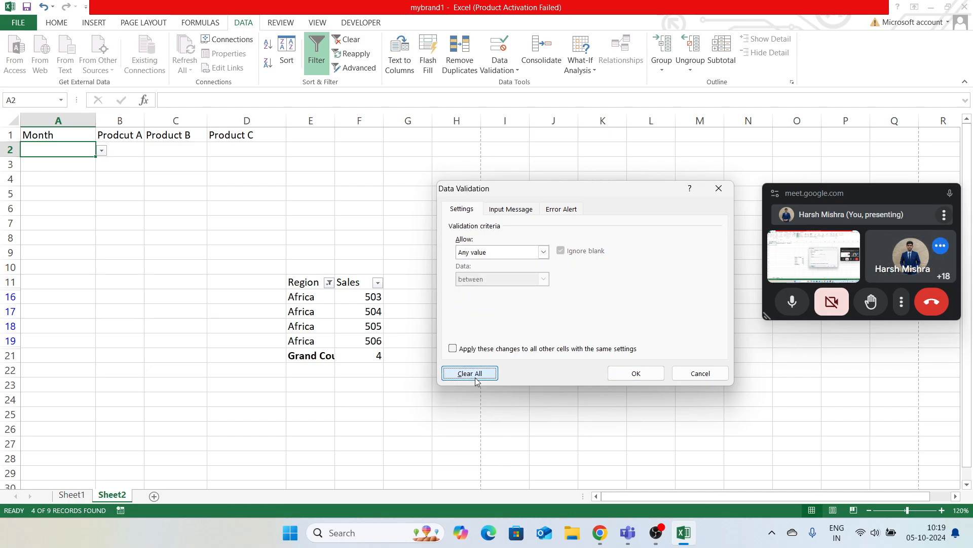
left_click(627, 375)
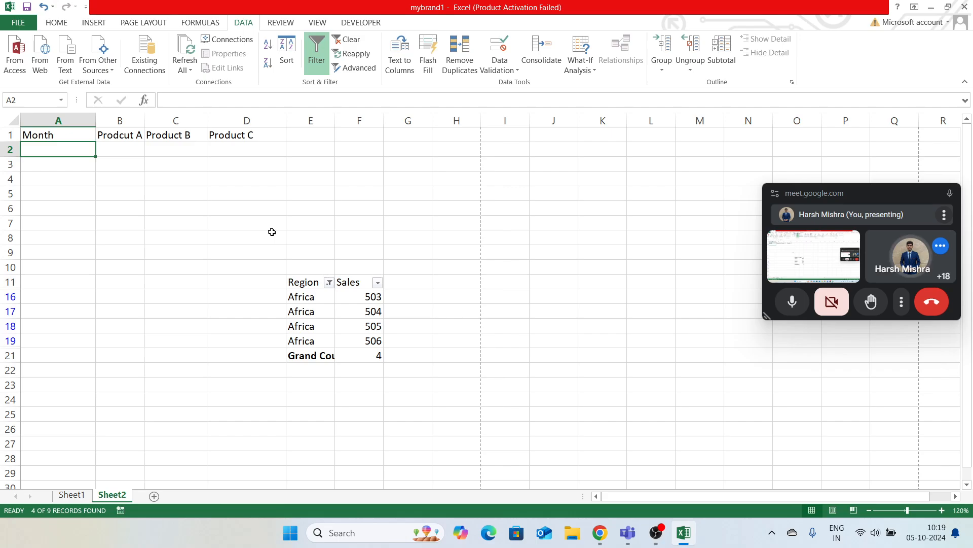
Enter Jan and Feb in cells A2 and A3 below the Month header.
type("Jan")
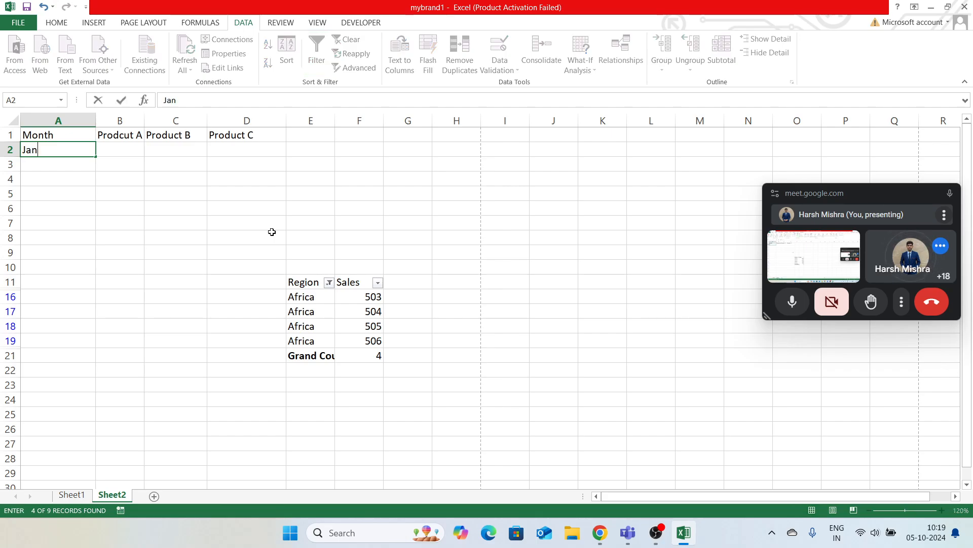
key("Return")
type("Feb")
key("Return")
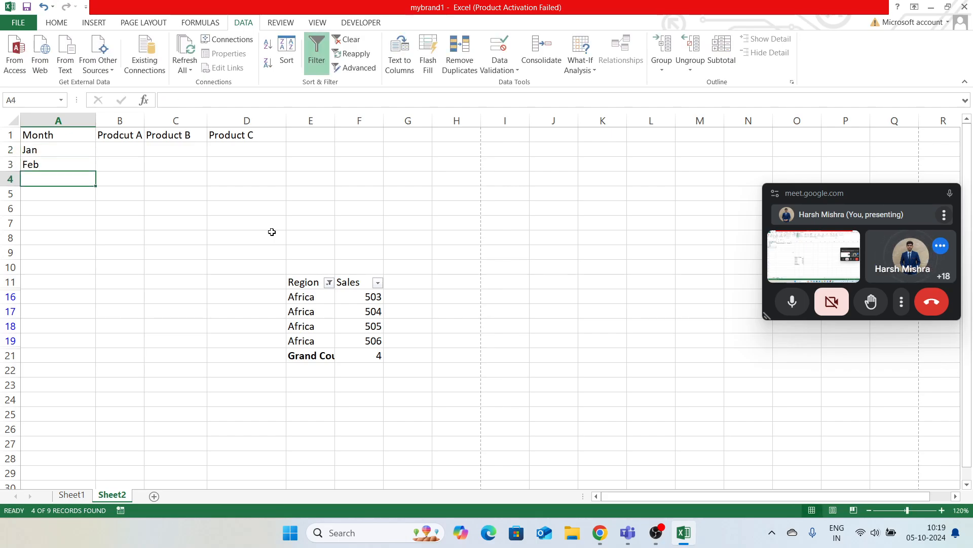
left_click(83, 151)
left_click_drag(83, 152, 94, 174)
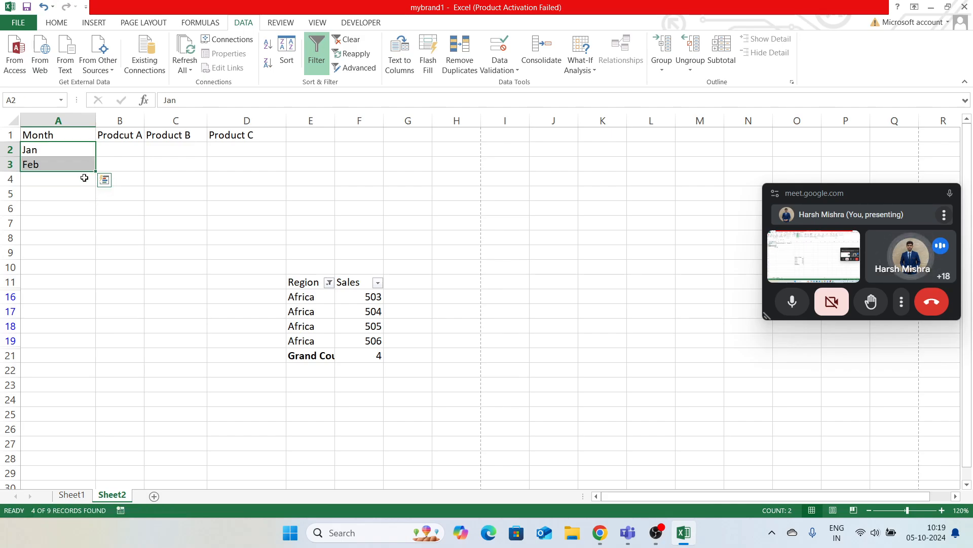
Continue the Month column with March in cell A4 and April in cell A5.
left_click(83, 181)
type("Mar")
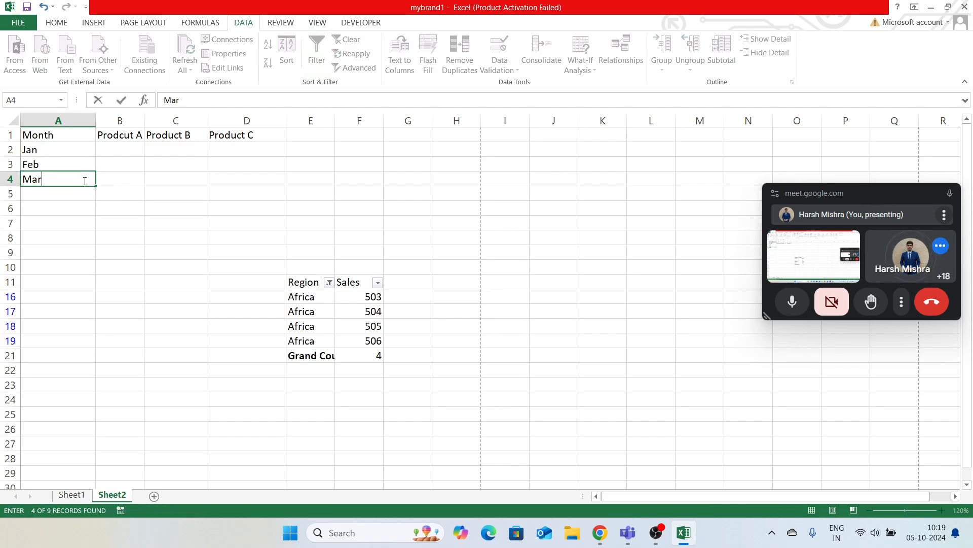
type("cg")
key("Return")
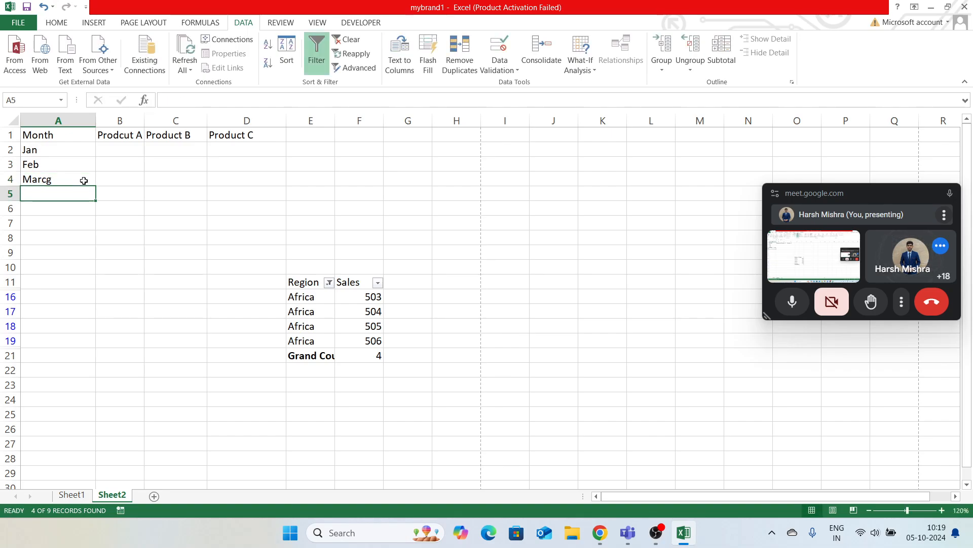
left_click(84, 180)
type("Marc")
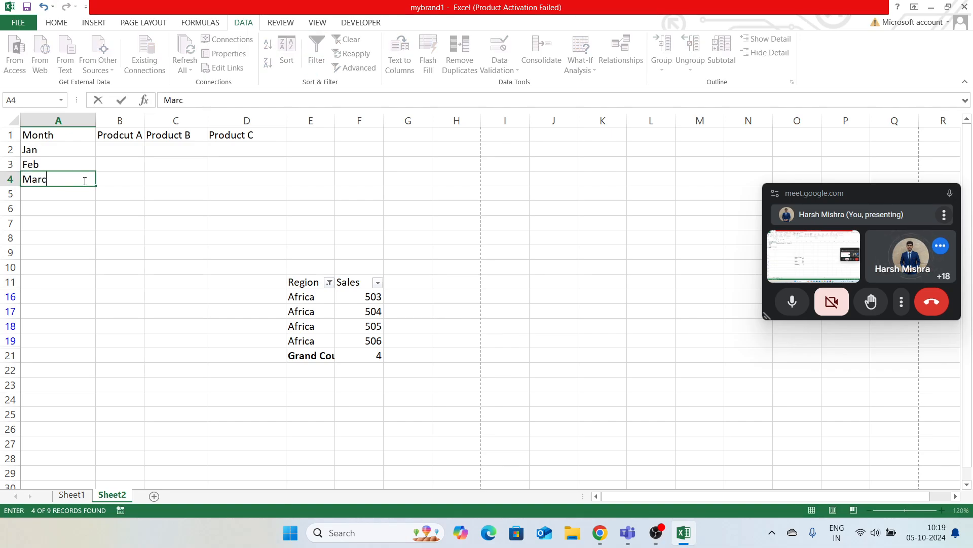
type("h")
key("Return")
type("April")
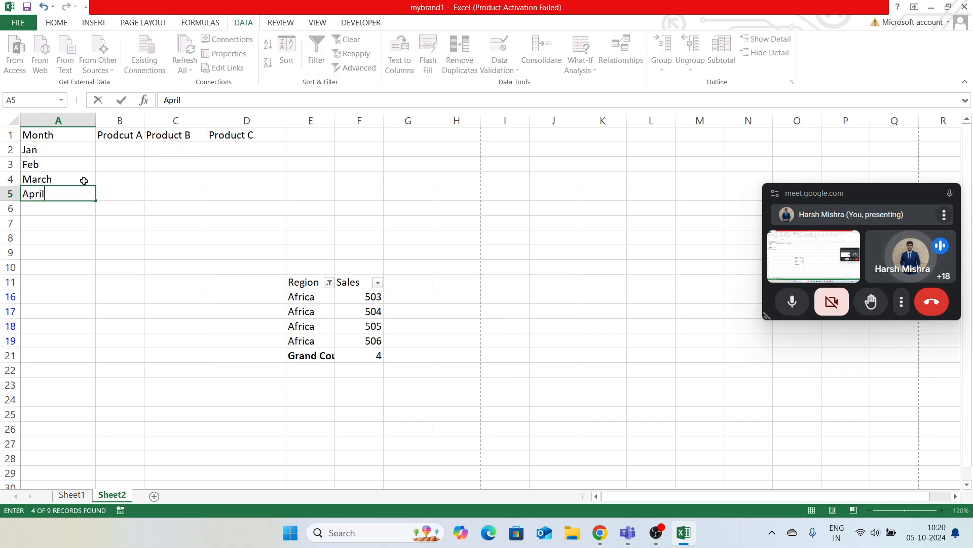
Glance at the Canva sample sales table, then fill the Prodcut A column in B2 to B5 with 200, 300, 150 and 220.
left_click(110, 148)
key("alt+Tab")
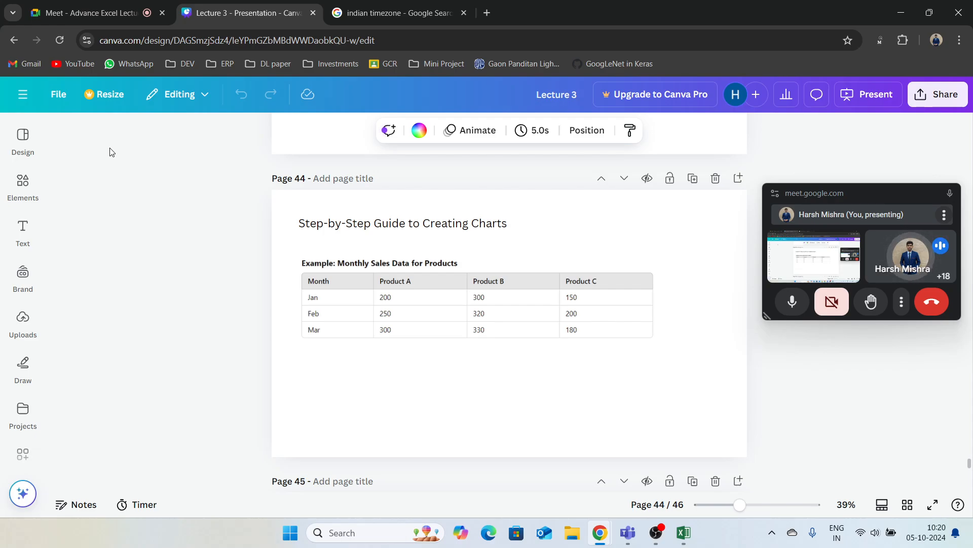
key("alt+Tab")
type("200")
key("Return")
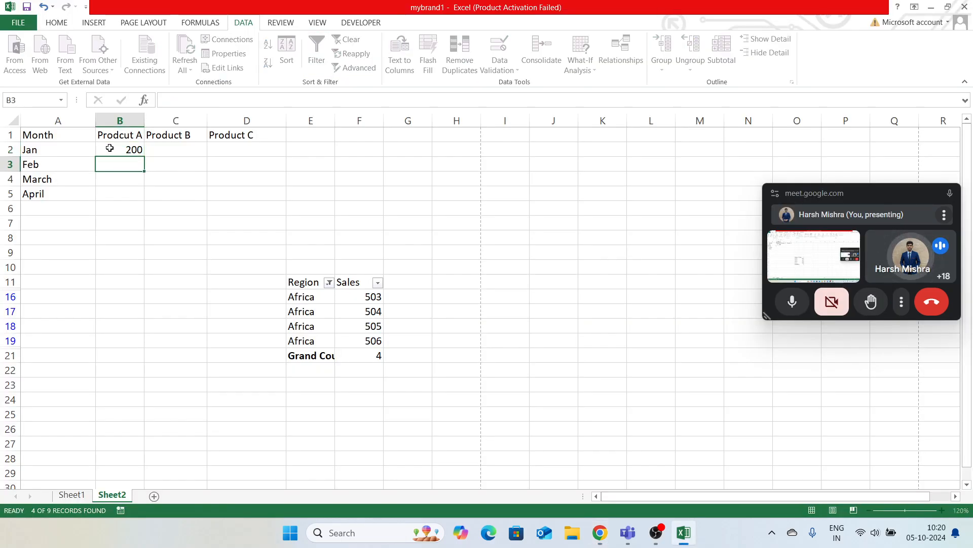
type("300")
key("Return")
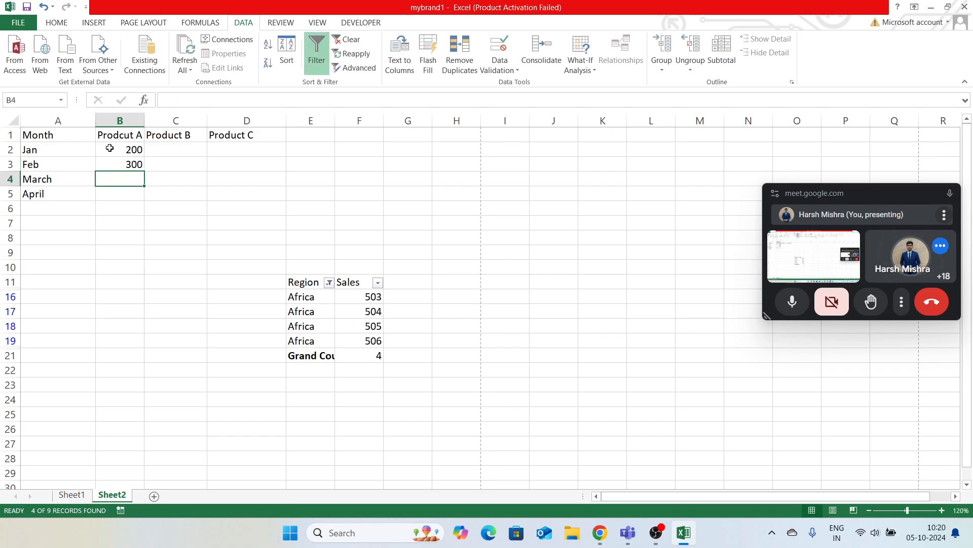
type("150")
key("Return")
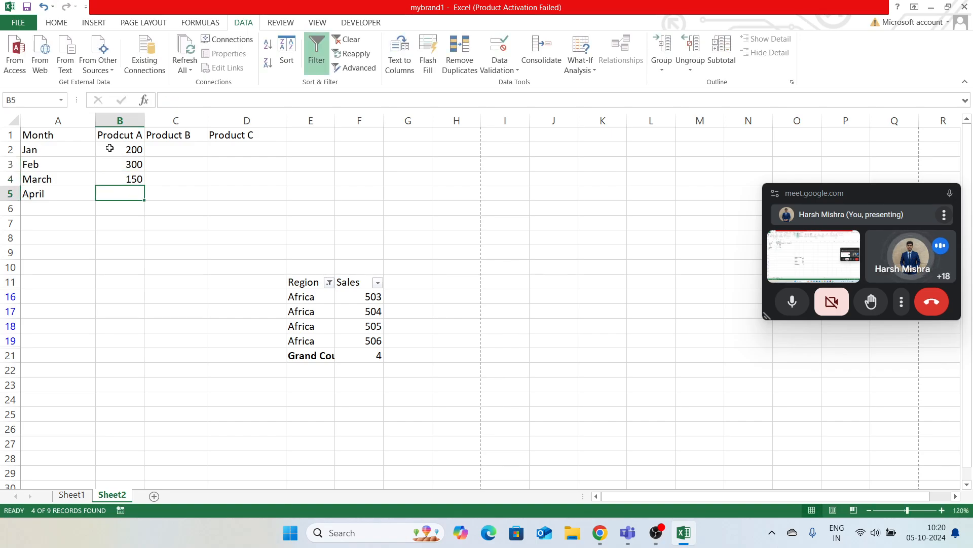
type("220")
key("Return")
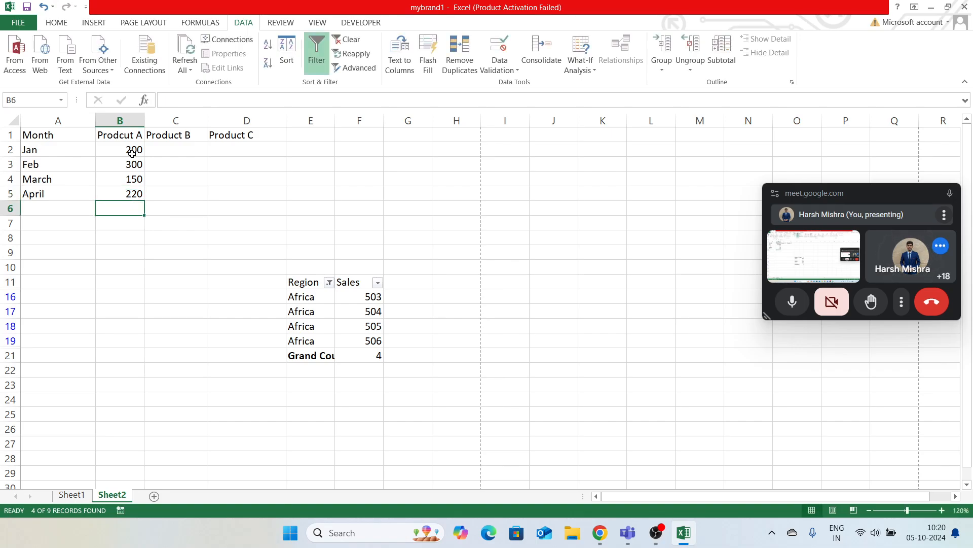
Fill the Product B column in cells C2 to C5 with 230, 240, 250 and 260.
left_click(191, 151)
type("230")
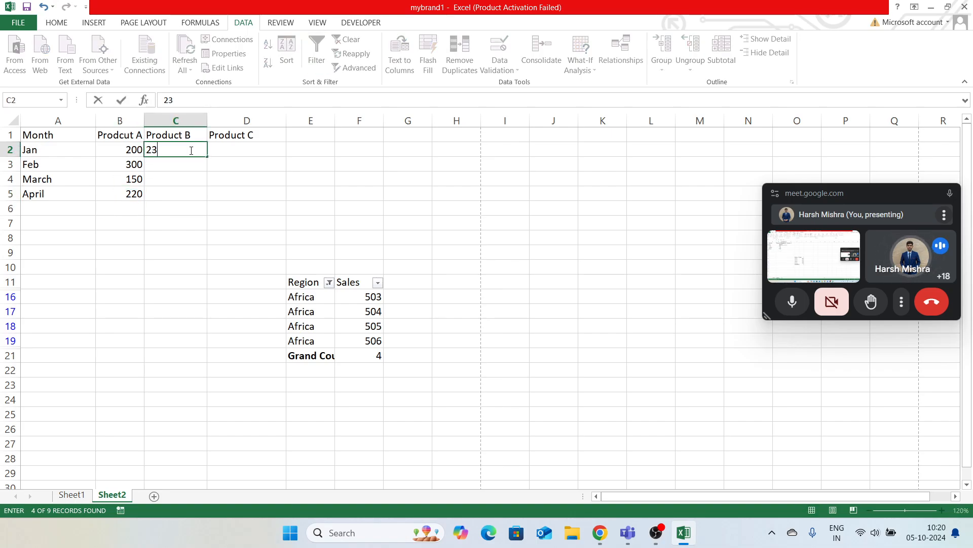
key("Return")
type("240")
key("Return")
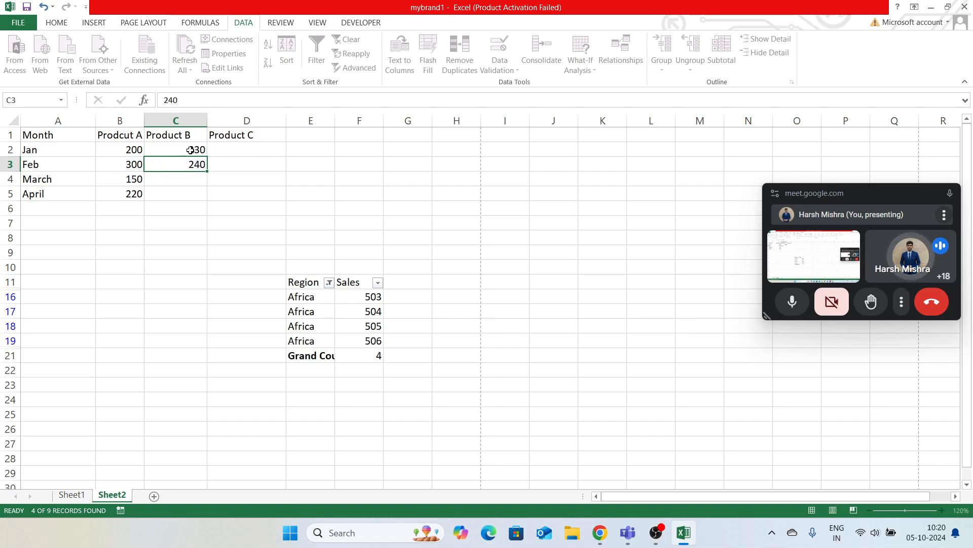
type("250")
key("Return")
type("260")
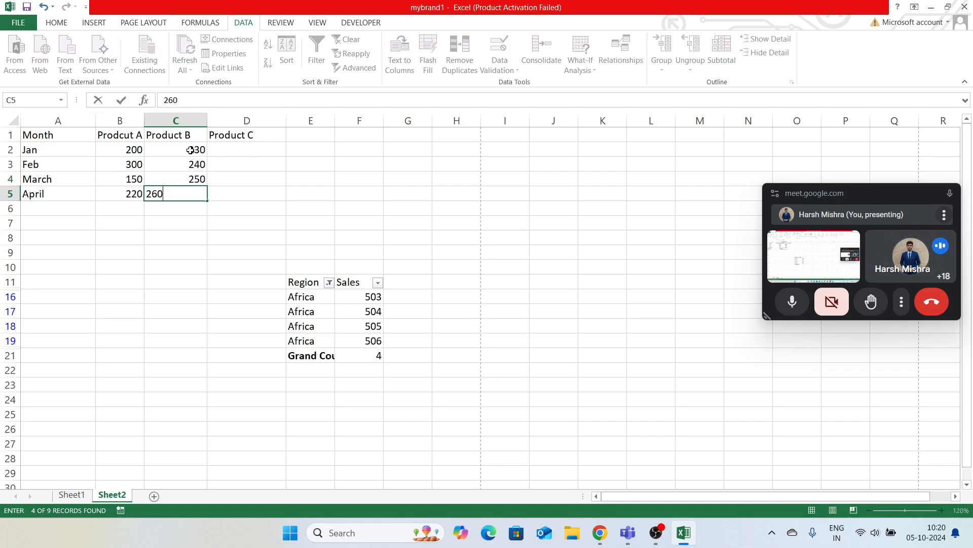
key("Return")
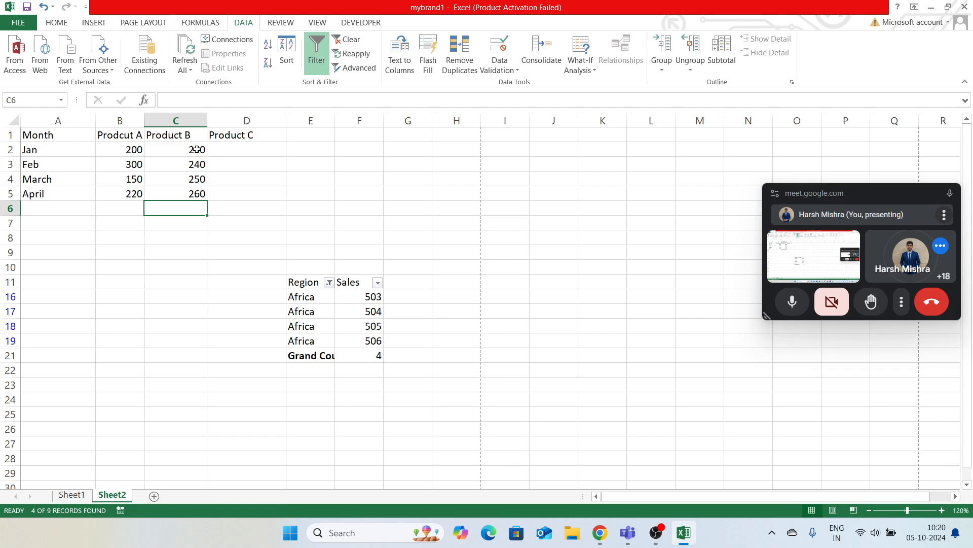
Fill the Product C column in cells D2 to D5 with 300, 290, 280 and 270.
left_click(234, 150)
type("300")
key("Return")
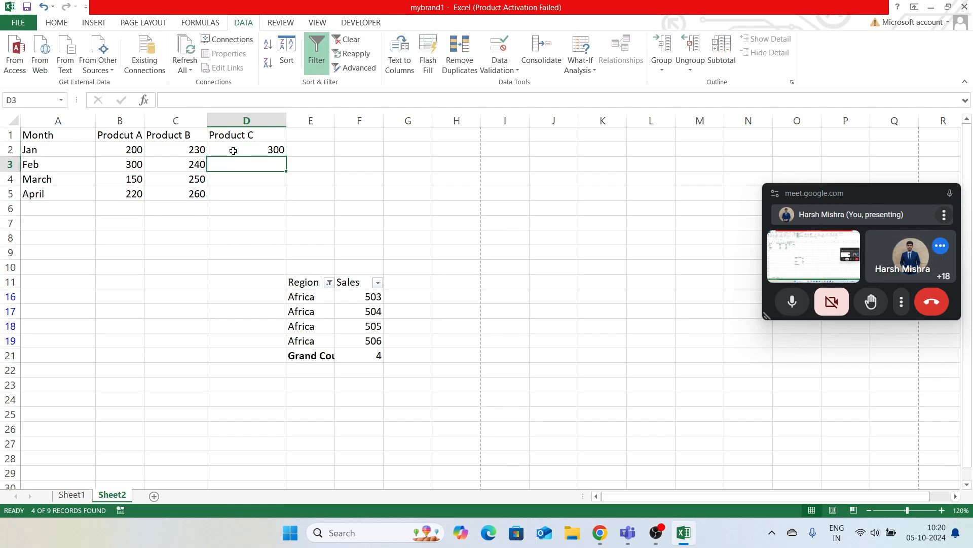
type("290")
key("Return")
type("29")
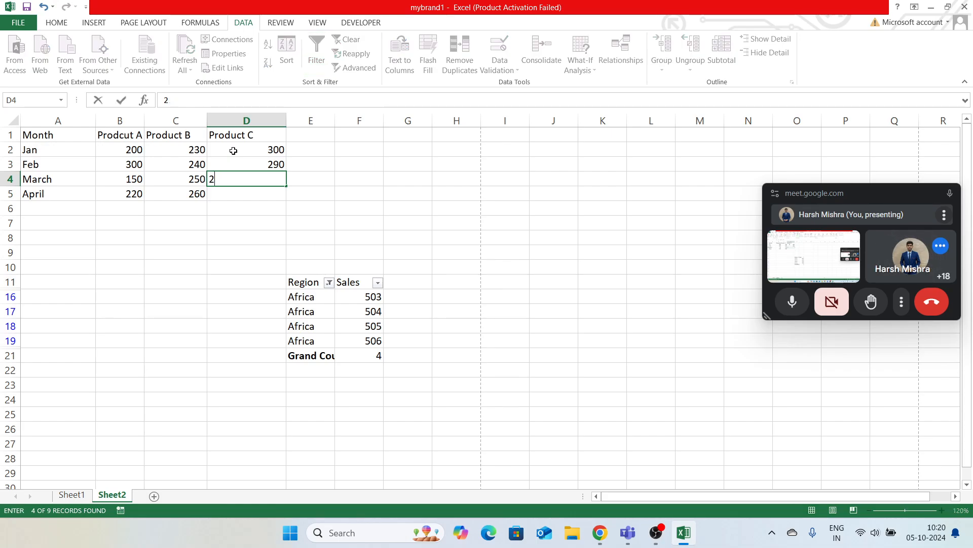
type("80")
key("Return")
type("1")
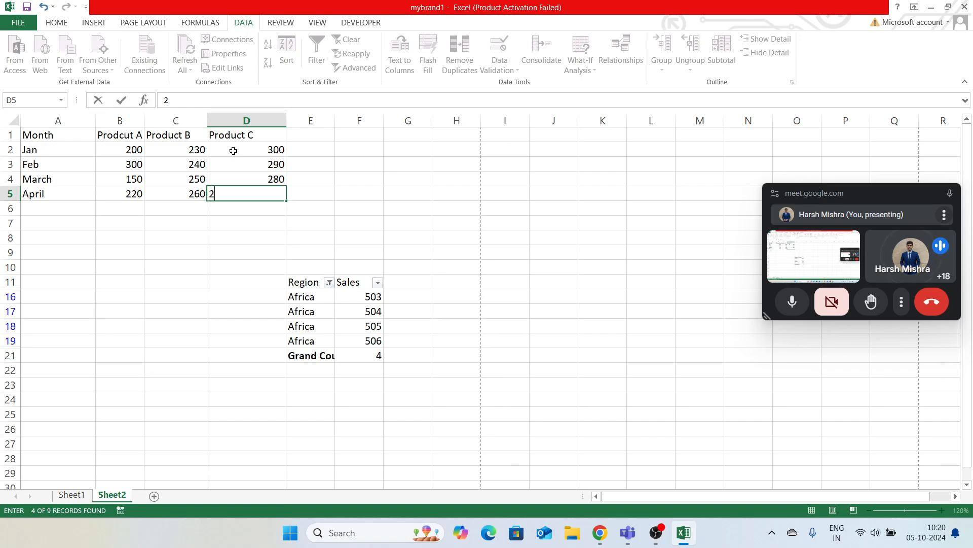
key("Return")
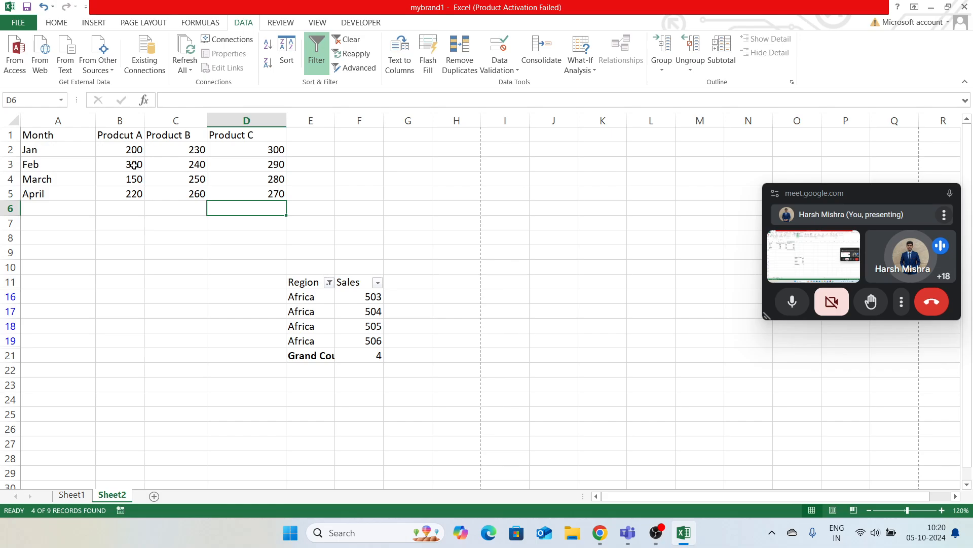
Insert a 3-D Column chart from the sales table A1:D5, with products as categories and months as series, after previewing other column types.
left_click_drag(57, 135, 252, 191)
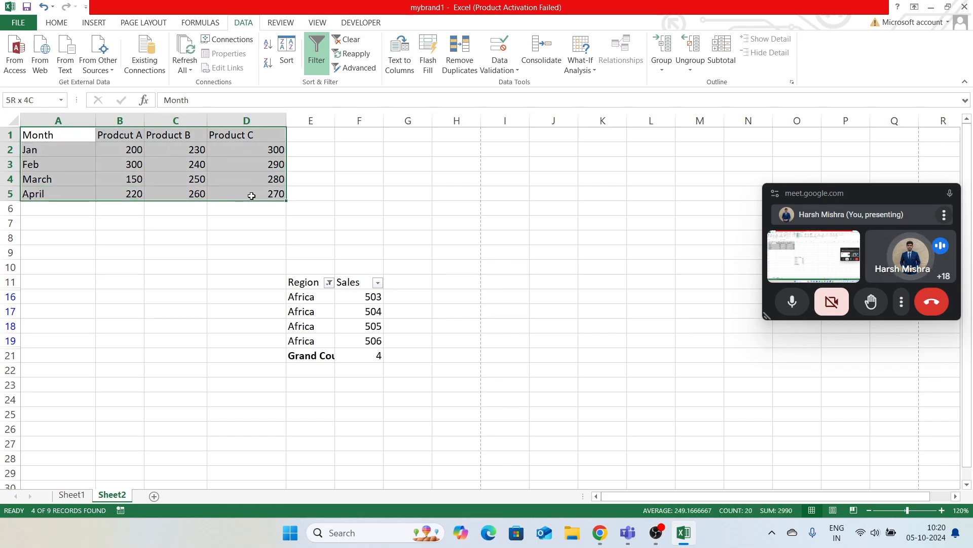
left_click(94, 23)
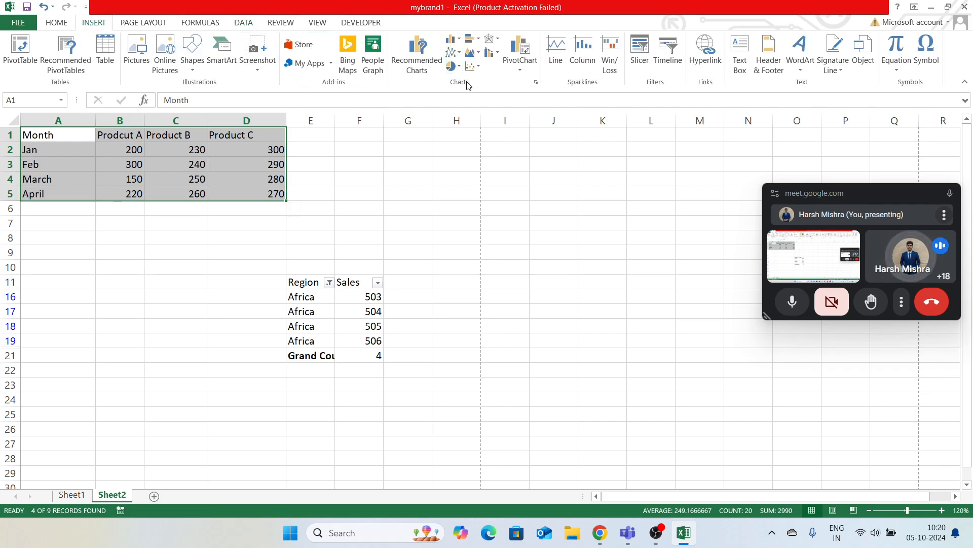
left_click(462, 40)
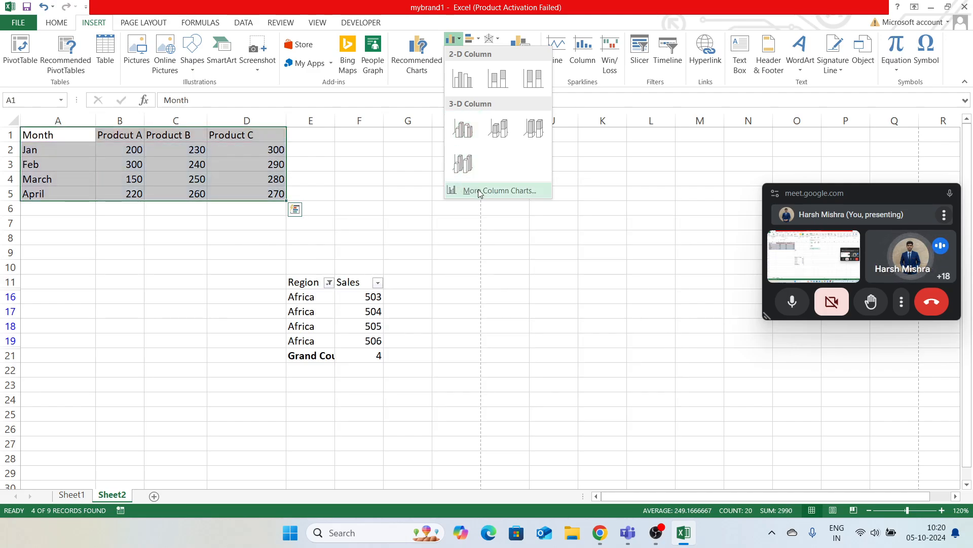
left_click(482, 191)
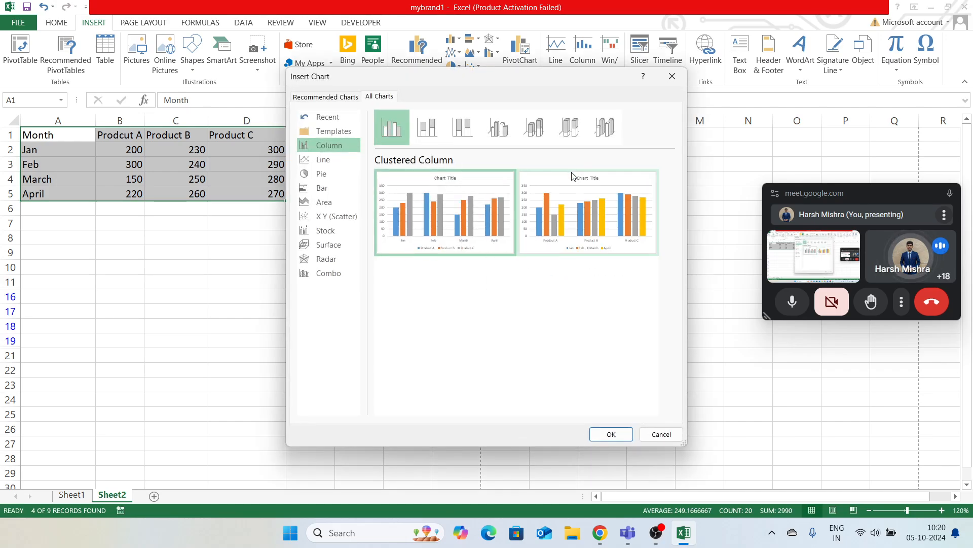
mouse_move(584, 197)
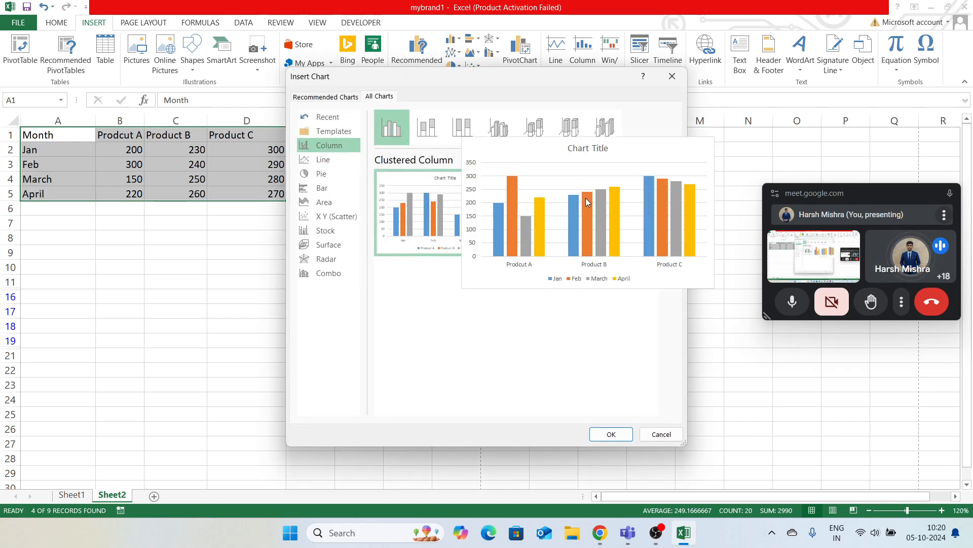
left_click(429, 134)
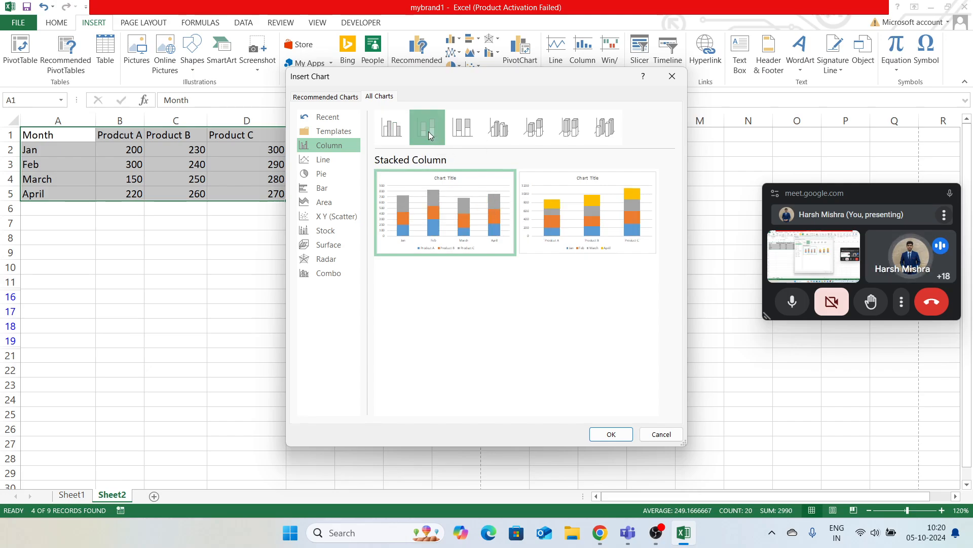
mouse_move(467, 208)
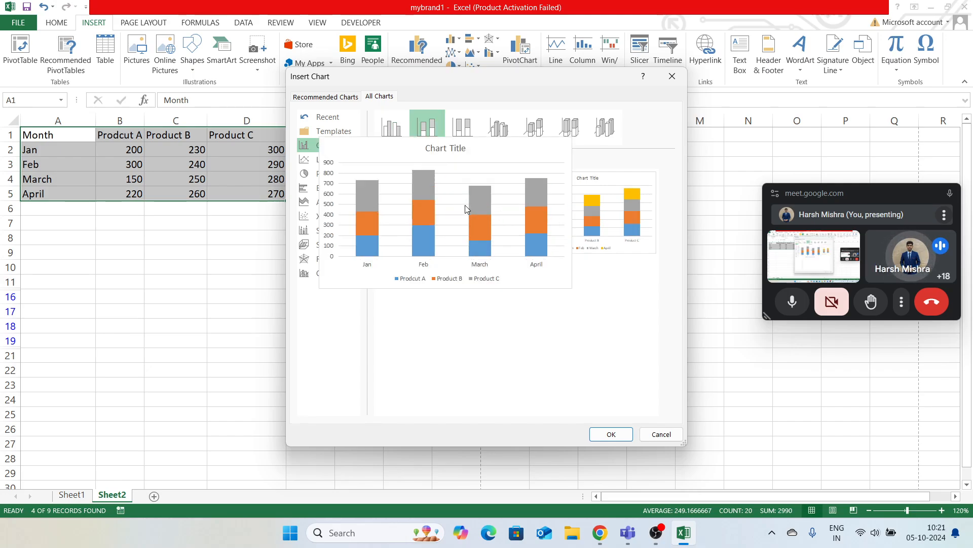
left_click(505, 128)
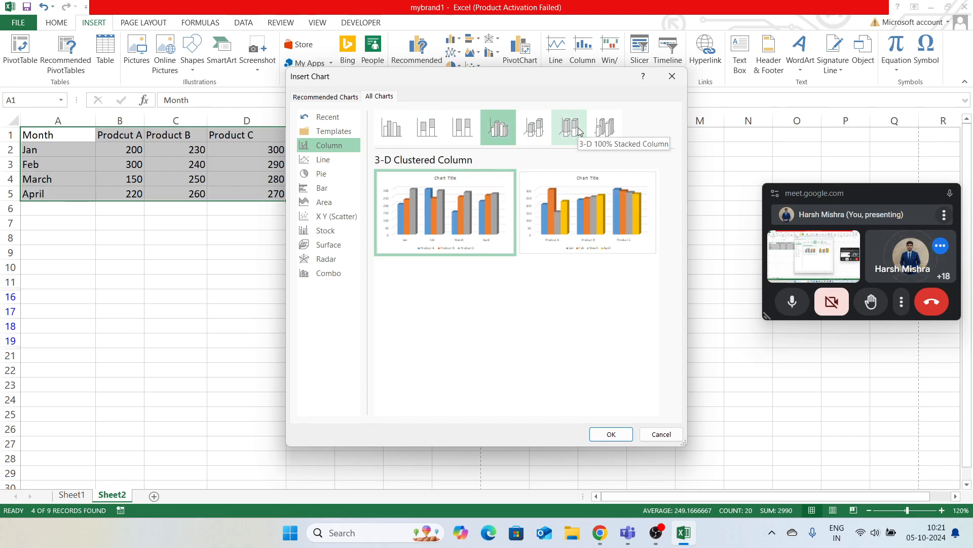
left_click(596, 132)
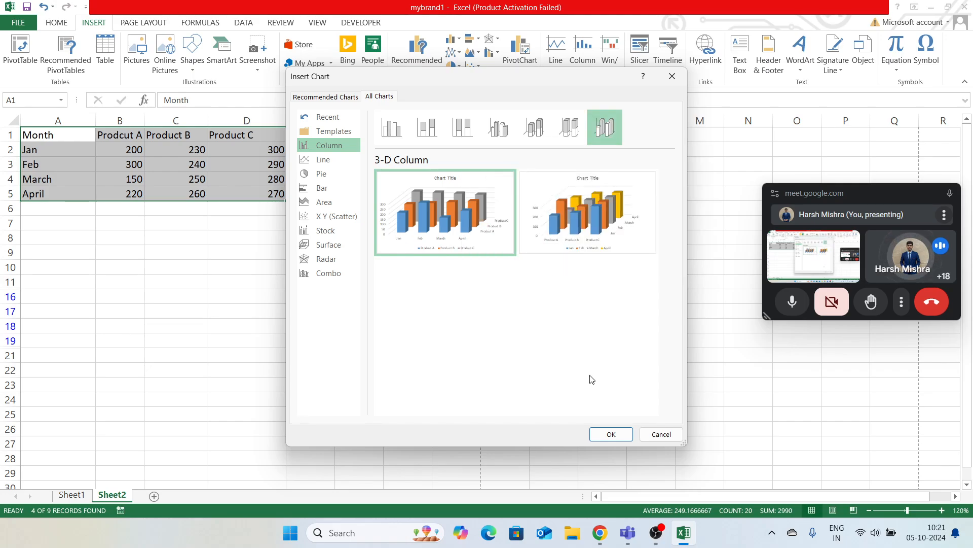
mouse_move(597, 236)
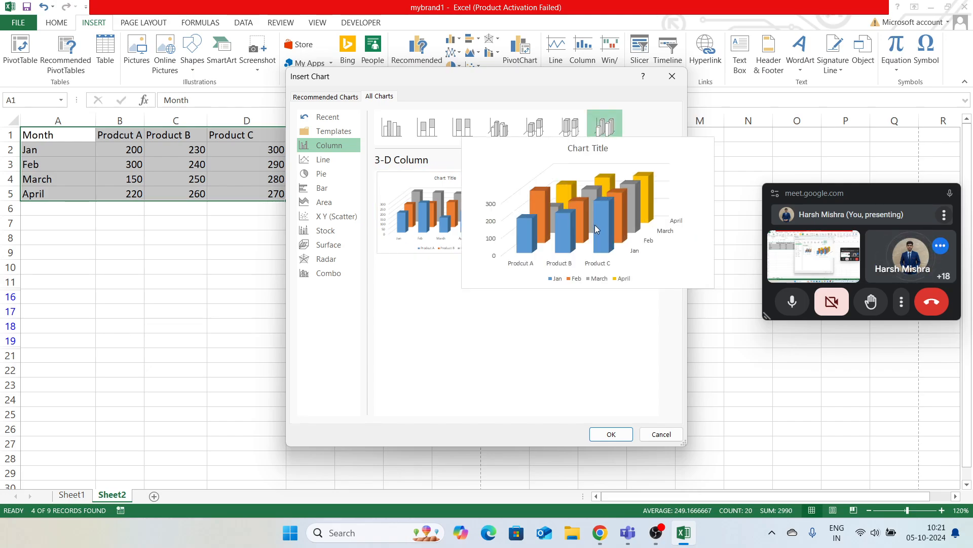
left_click(610, 436)
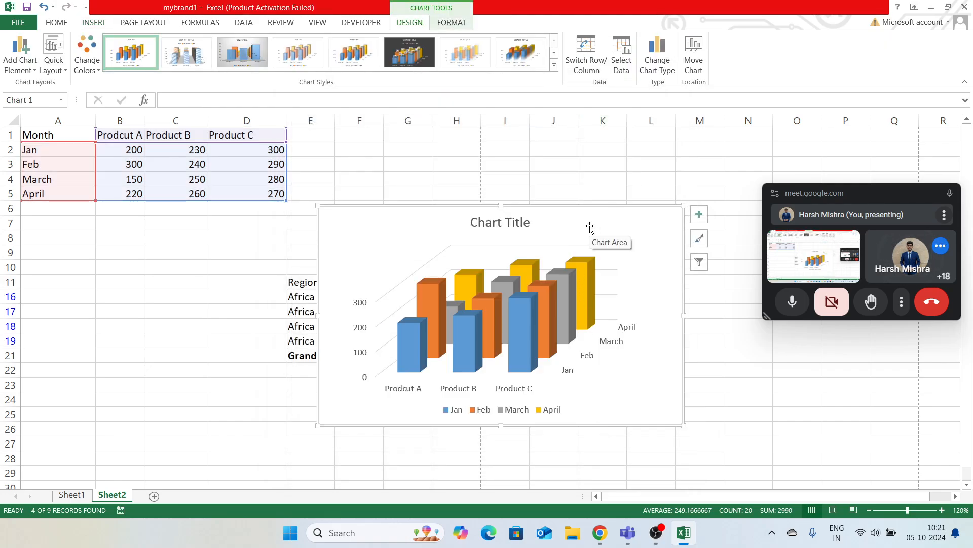
Move the chart up beside the sales table and enlarge it from its lower-left corner.
left_click_drag(591, 225, 615, 174)
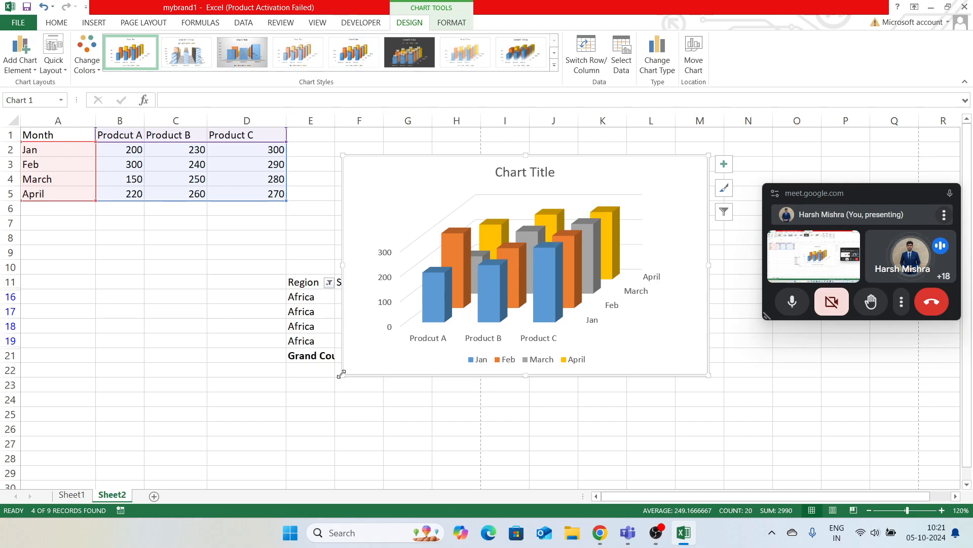
left_click_drag(343, 375, 300, 399)
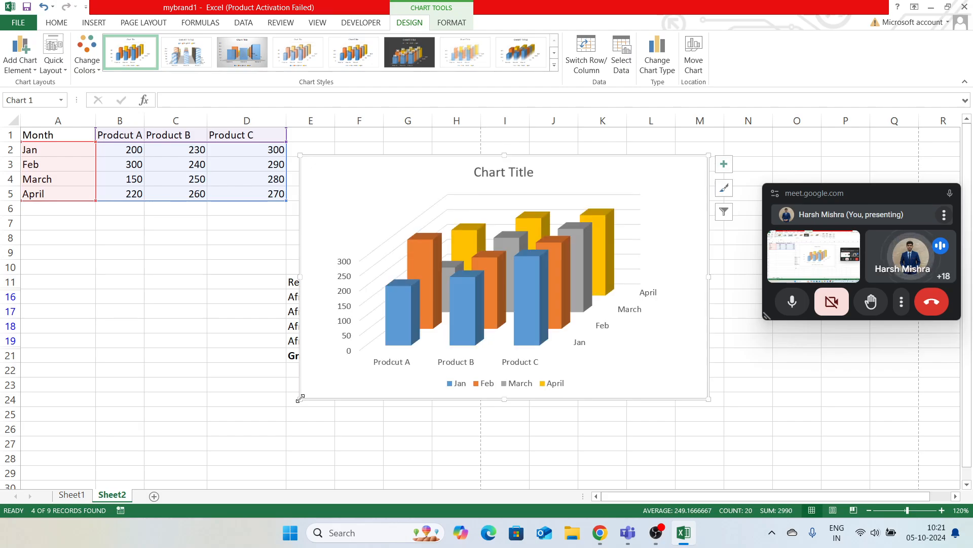
Open the formatting options for the chart's legend entries and move the floating meeting window clear of them.
left_click(483, 386)
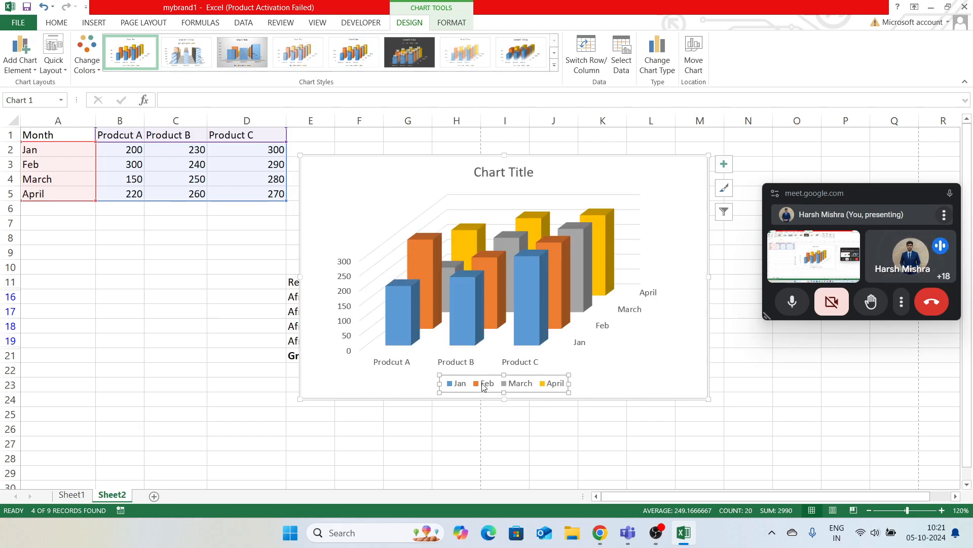
double_click(483, 386)
left_click(517, 385)
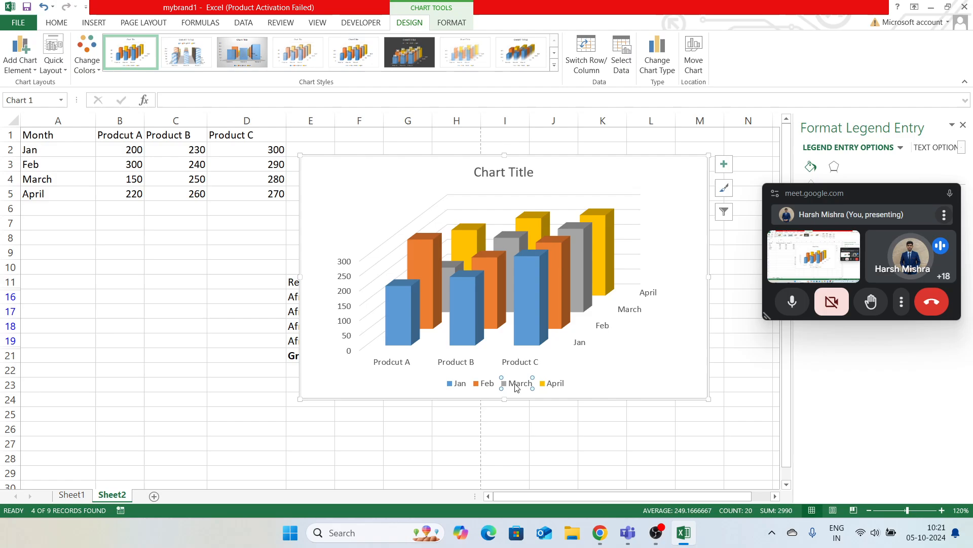
left_click(553, 387)
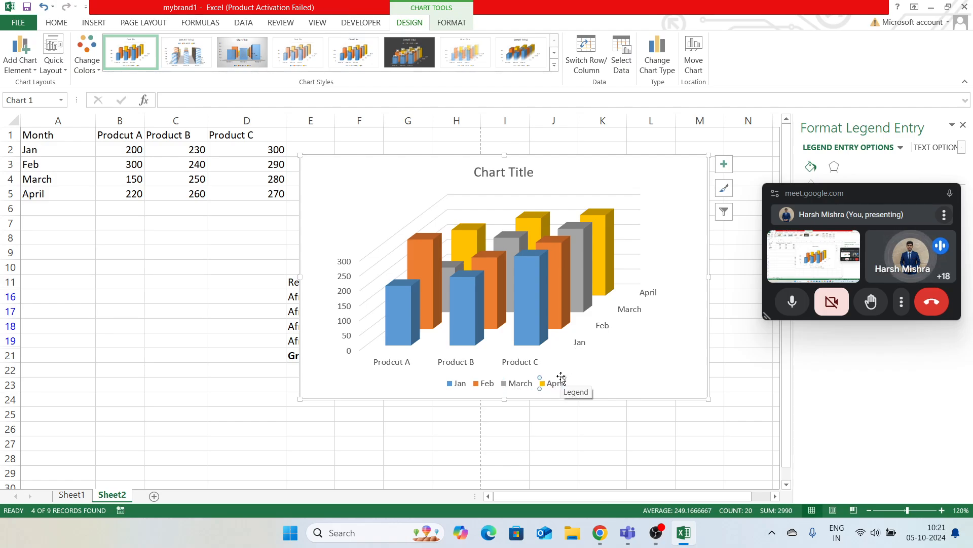
left_click(869, 191)
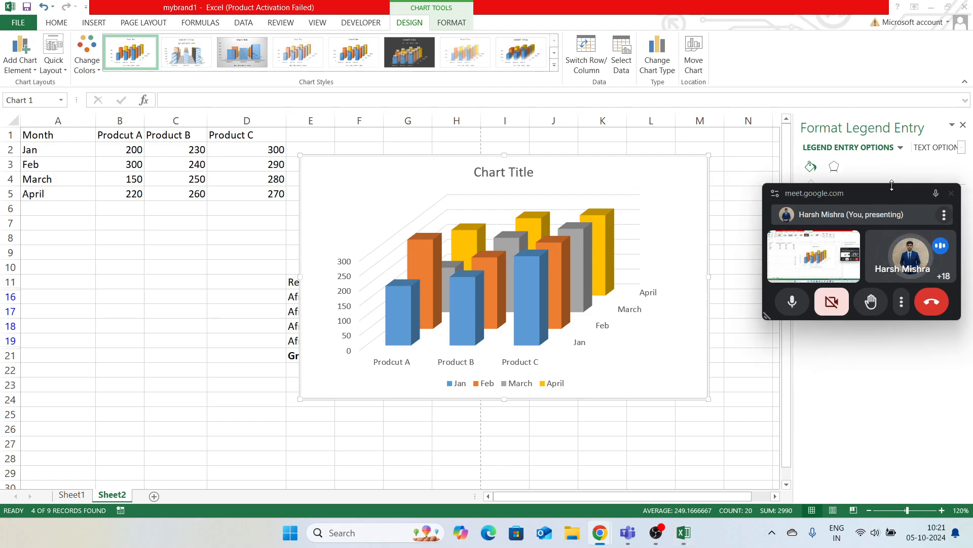
left_click_drag(889, 193, 827, 10)
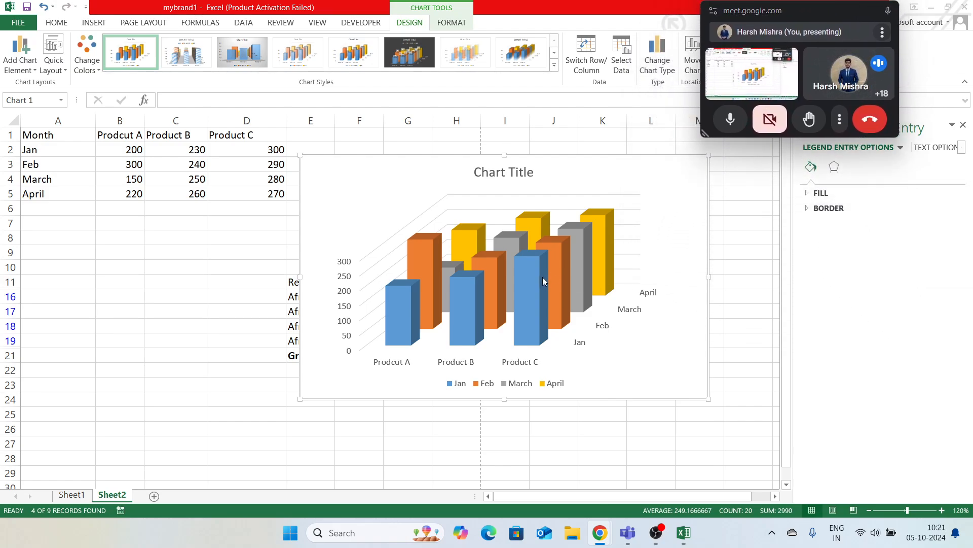
left_click(635, 240)
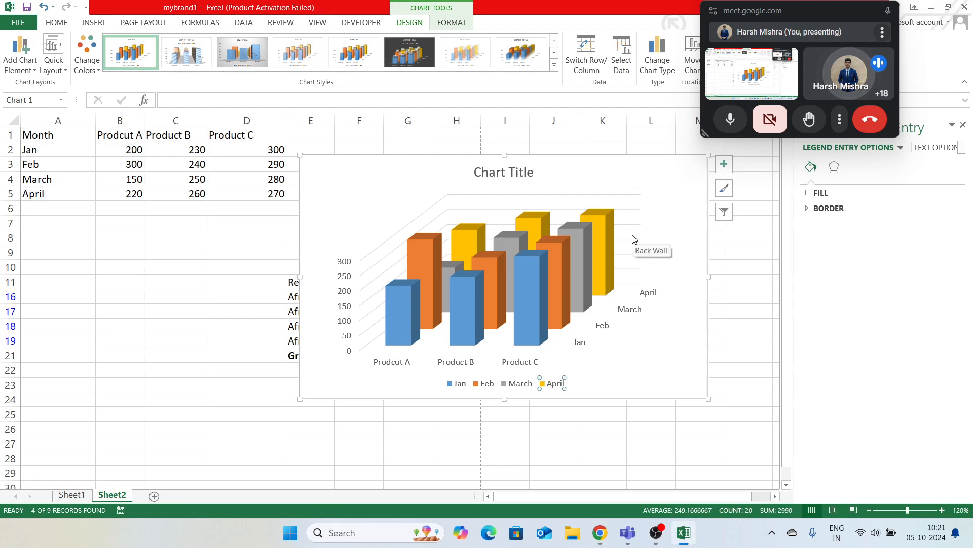
Browse the chart styles and apply the one with the dark background to the 3-D column chart.
left_click(727, 195)
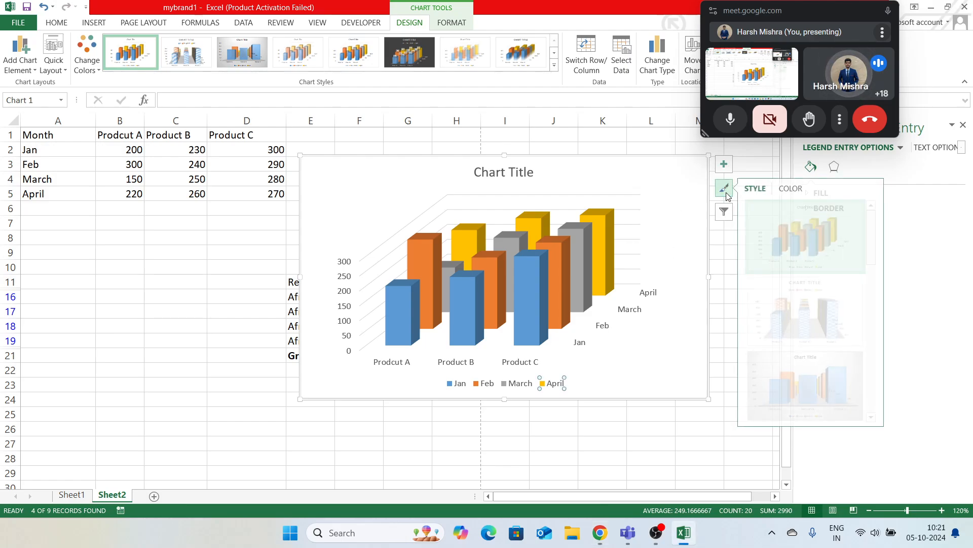
scroll(811, 355, "down", 5)
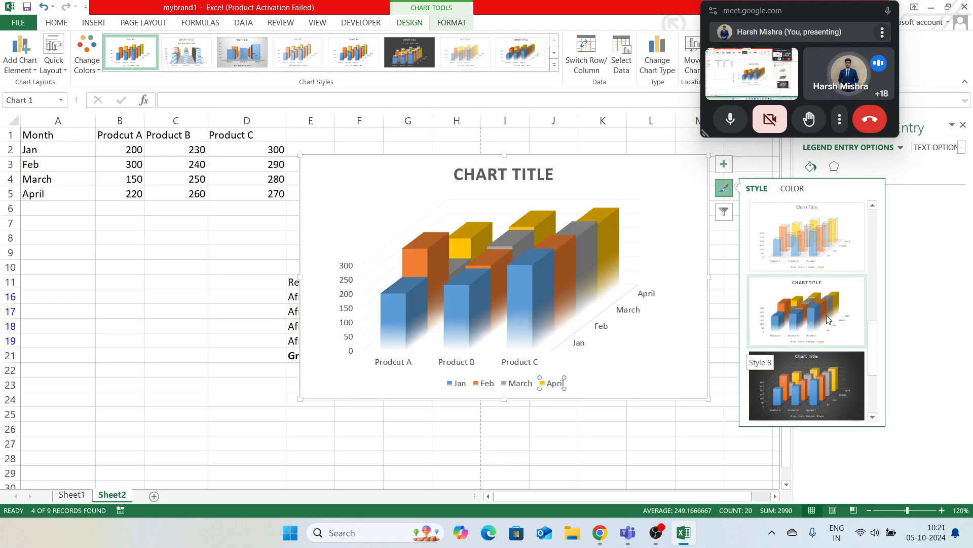
scroll(832, 242, "up", 1)
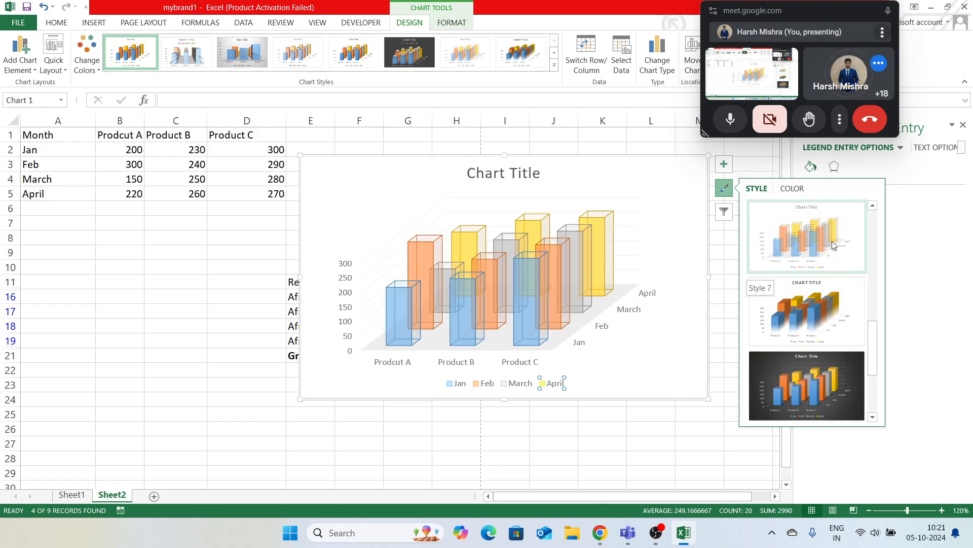
scroll(832, 241, "up", 2)
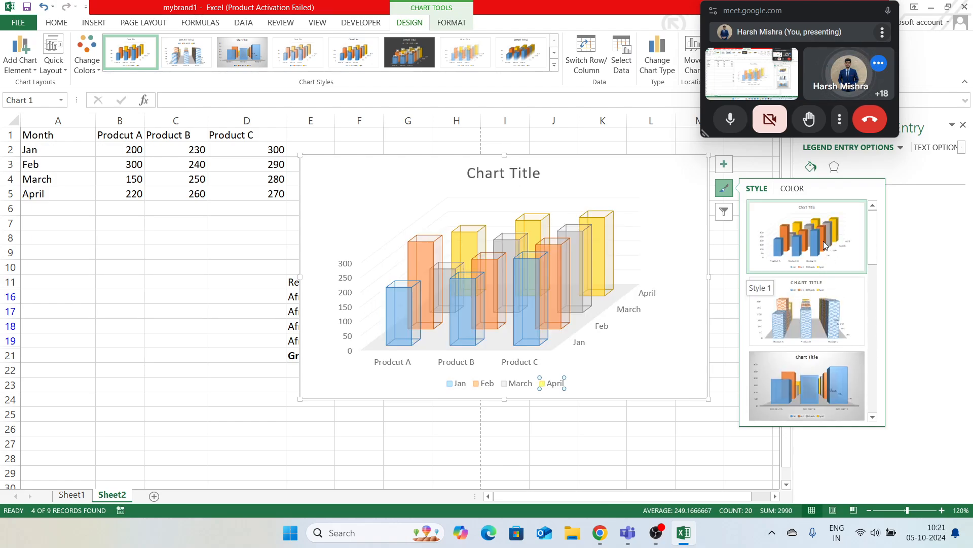
scroll(832, 316, "down", 3)
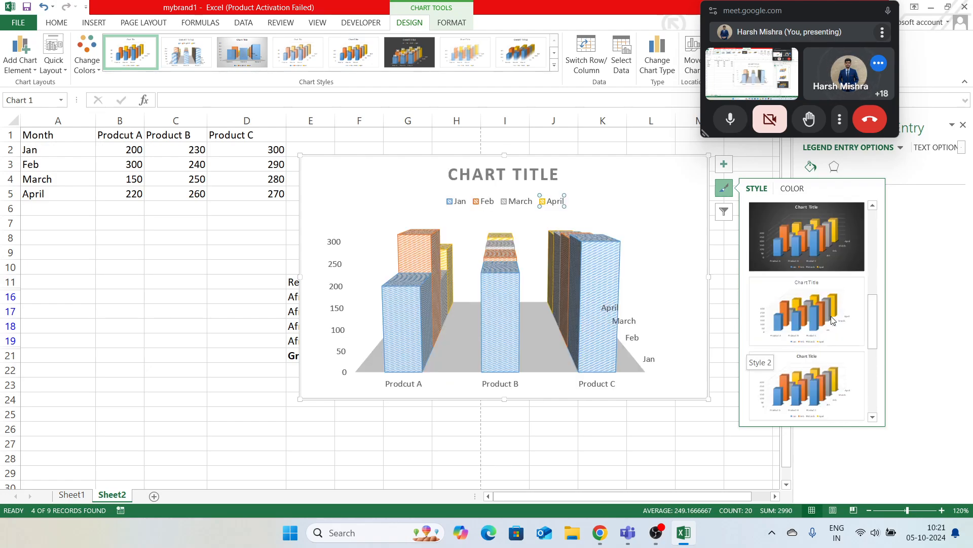
left_click(829, 255)
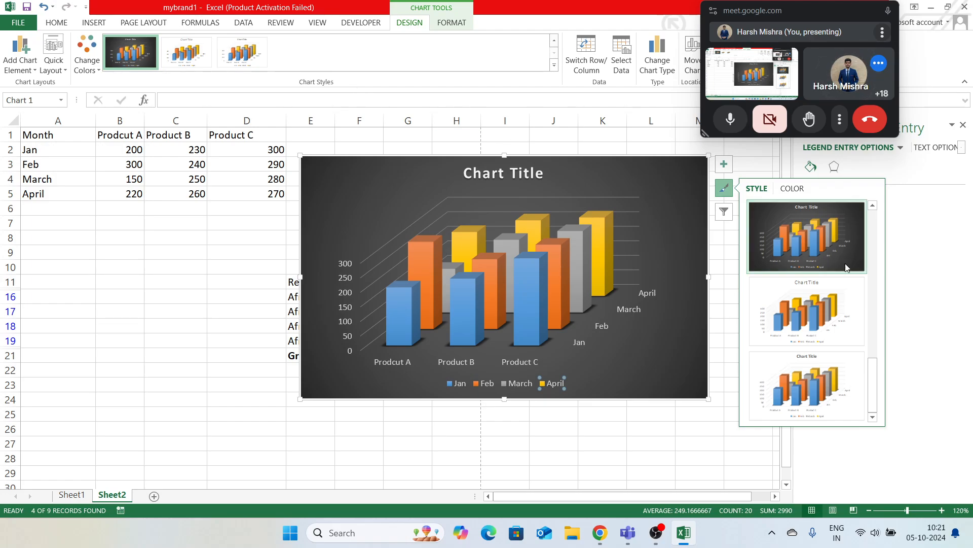
Filter the Jan series out of the chart, keeping Feb, March, April and all product categories.
left_click(724, 213)
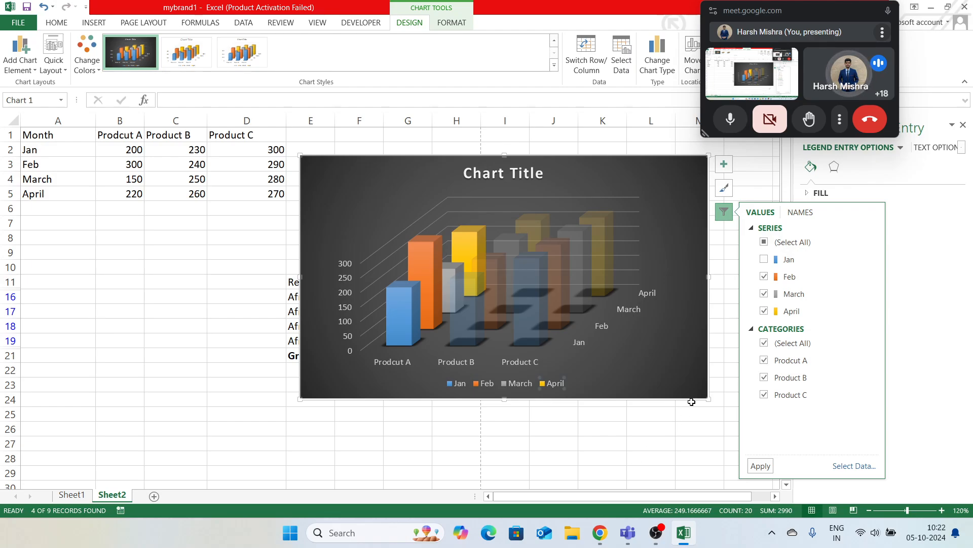
left_click(764, 260)
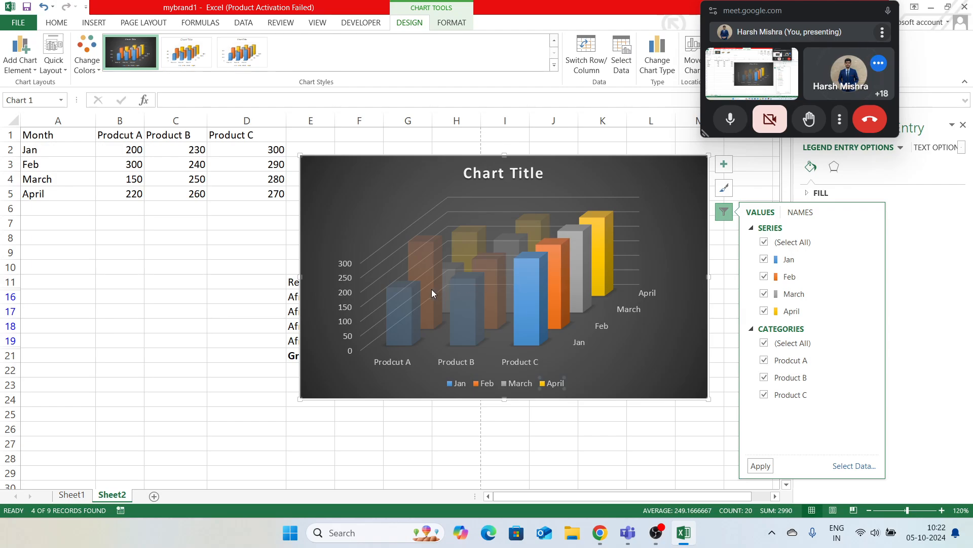
left_click(764, 361)
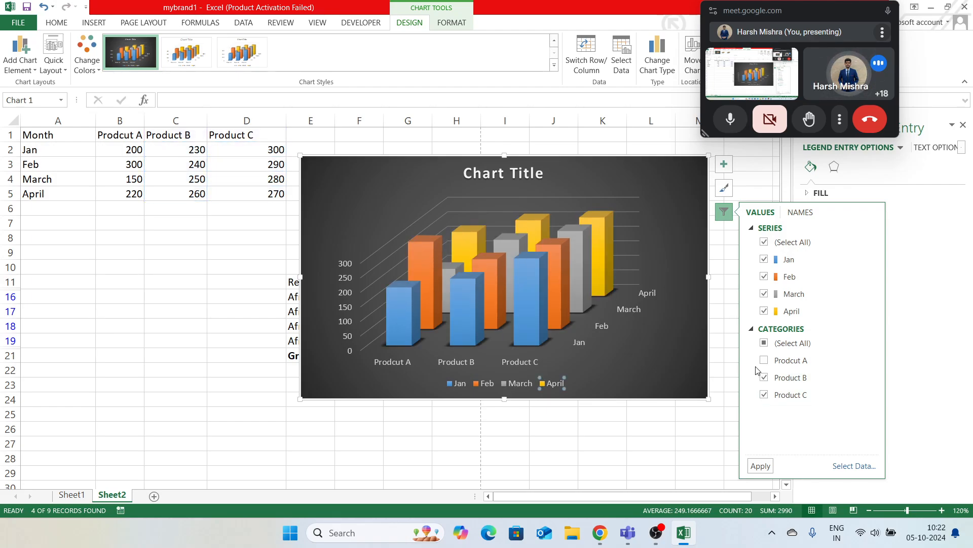
left_click(764, 344)
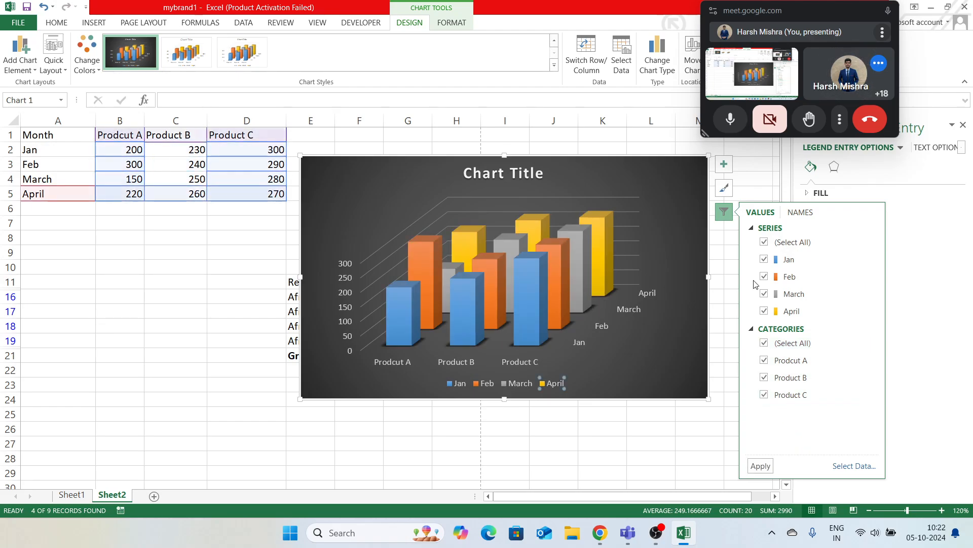
left_click(764, 259)
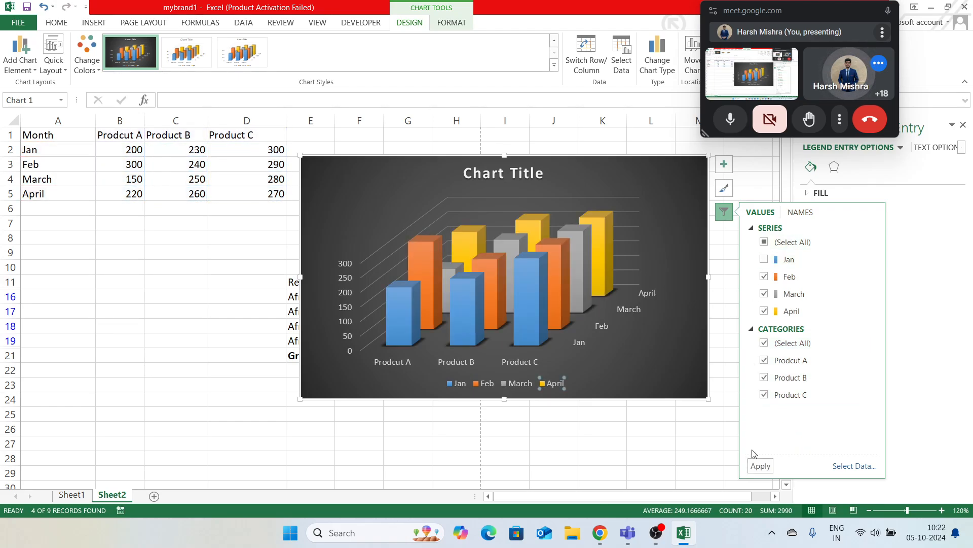
left_click(760, 466)
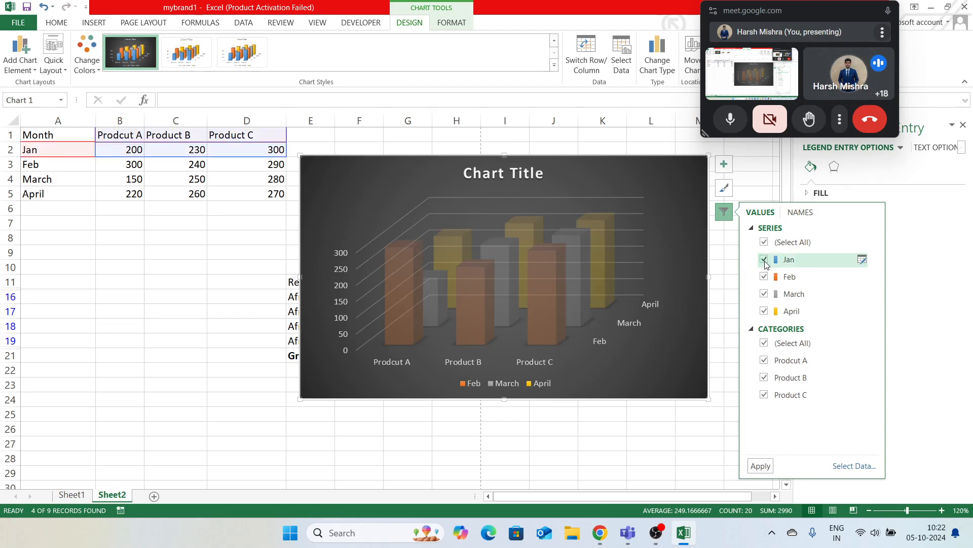
Restore the Jan series in the 3-D column chart and deselect the chart.
left_click(760, 465)
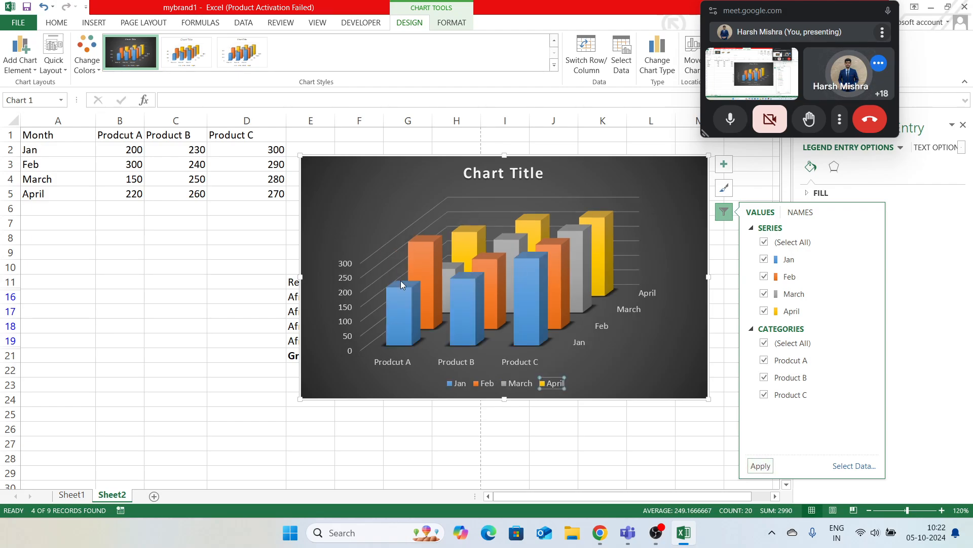
left_click(763, 177)
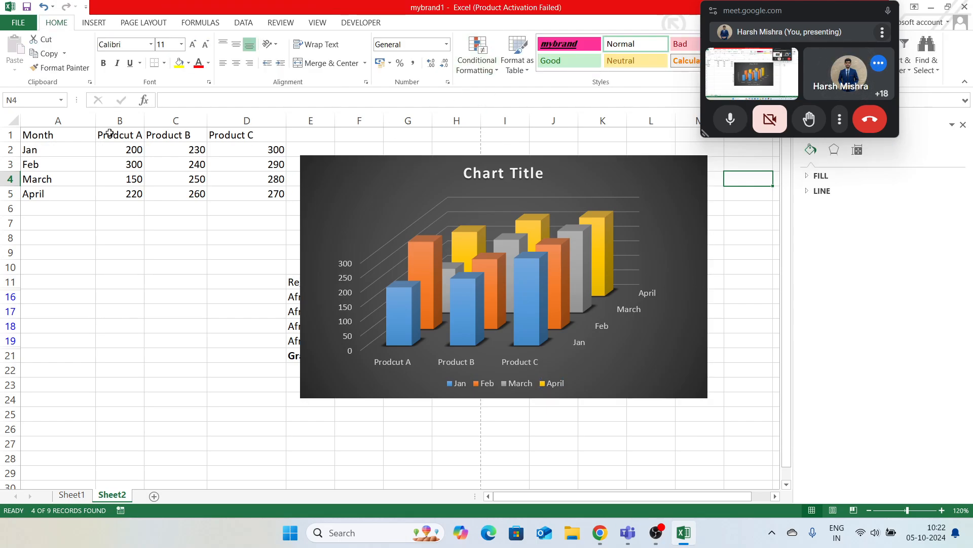
Insert a 3-D pie chart based on the whole sales table in A1:D5, after previewing line and bar charts.
left_click_drag(56, 129, 248, 198)
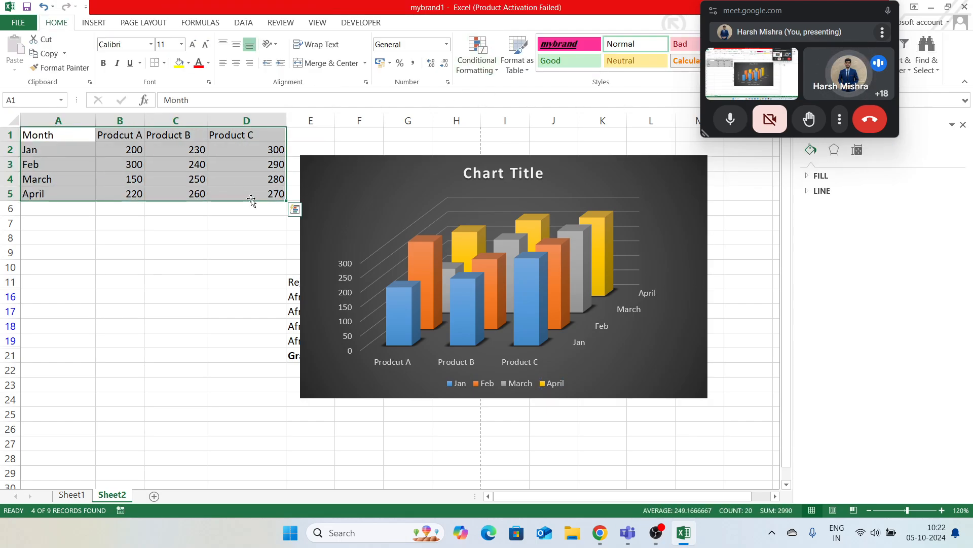
left_click(93, 21)
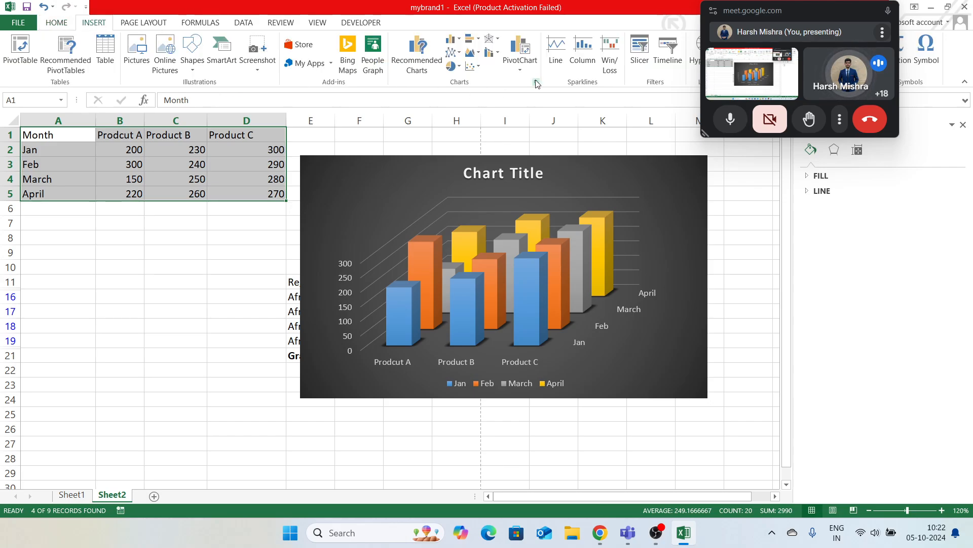
left_click(461, 56)
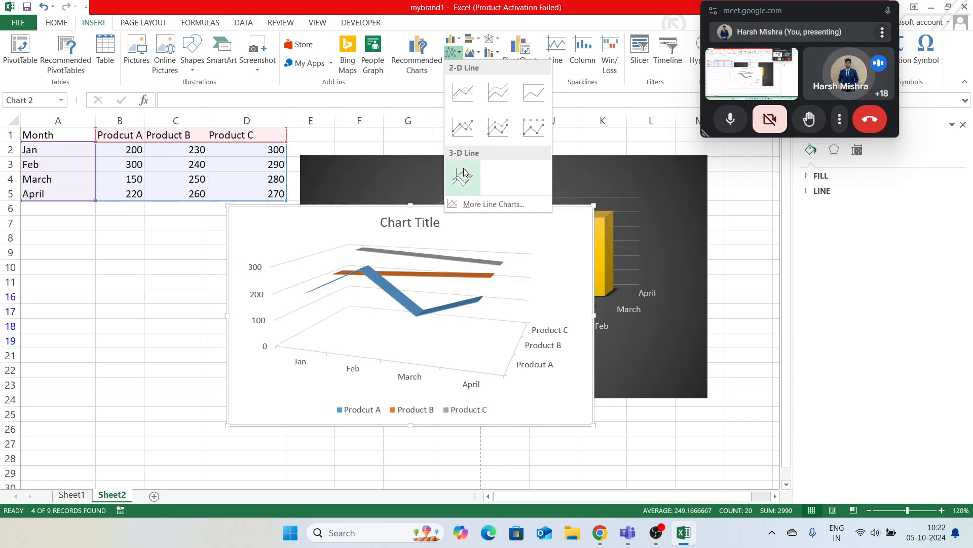
left_click(479, 39)
left_click(480, 39)
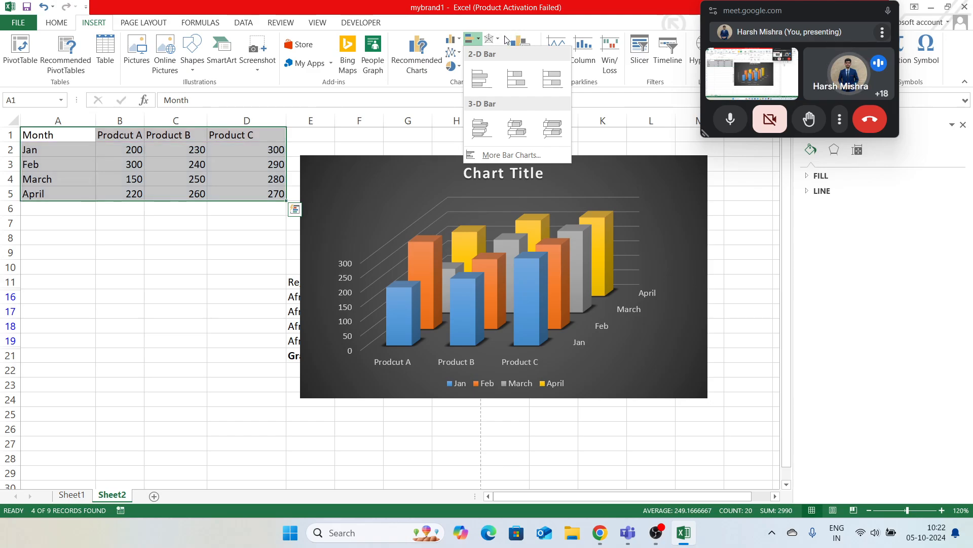
left_click(460, 69)
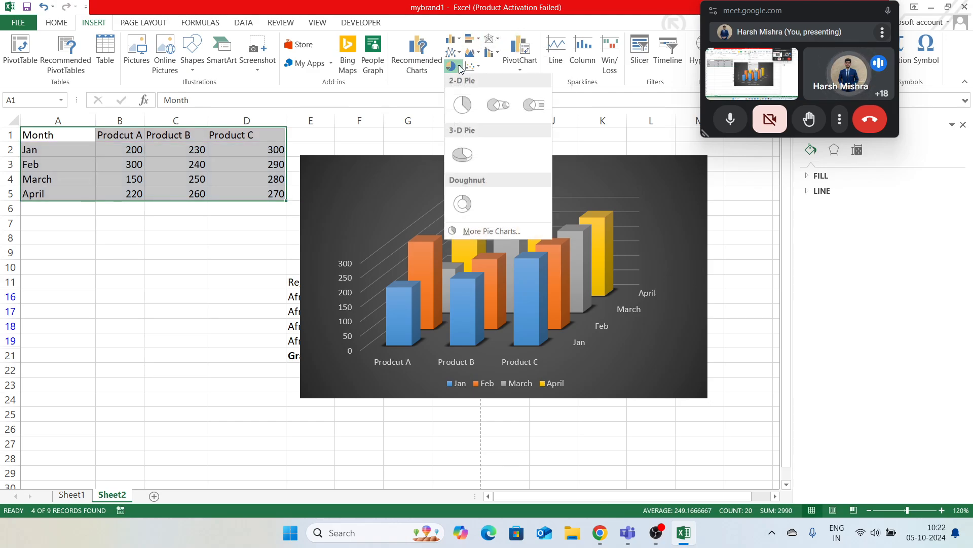
left_click(467, 147)
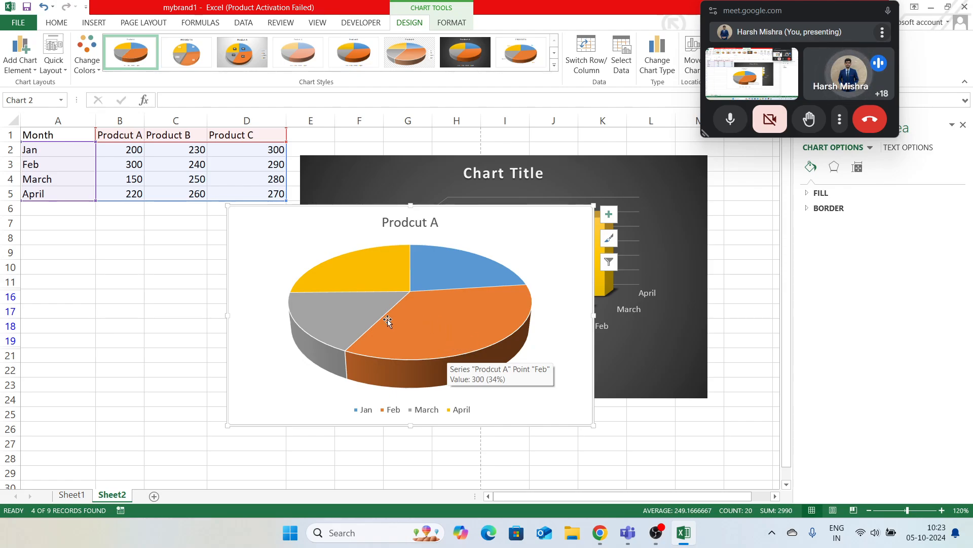
Filter the pie chart to show the Product B series and then the Product C series.
left_click(610, 261)
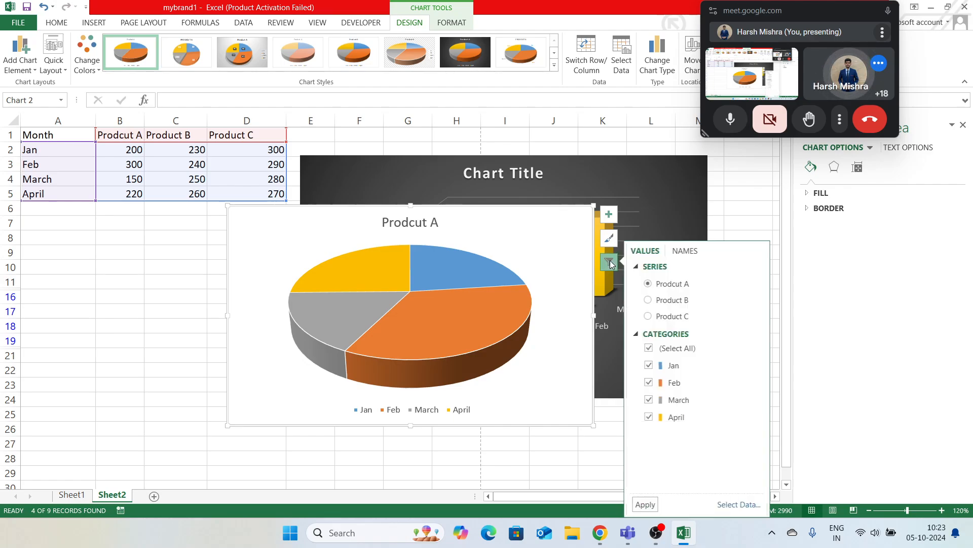
left_click(648, 302)
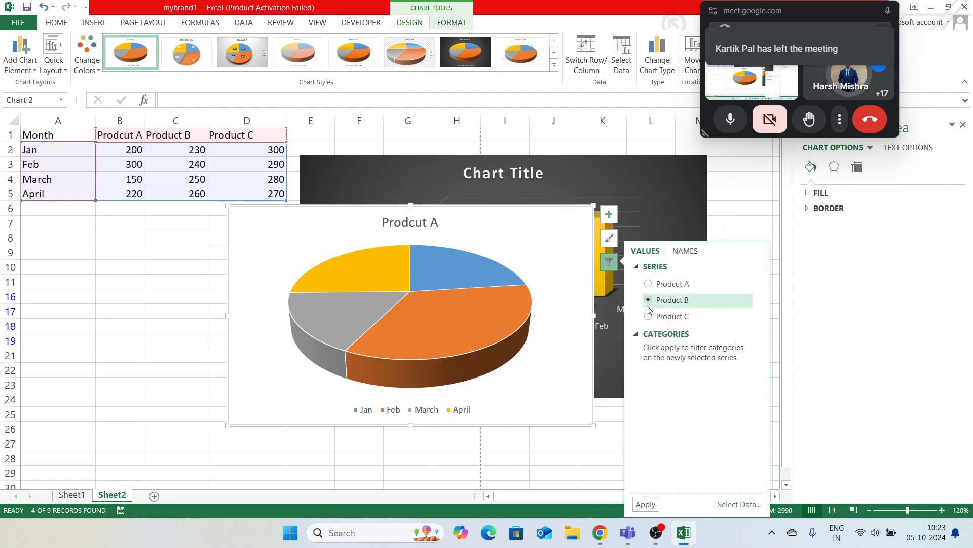
left_click(646, 504)
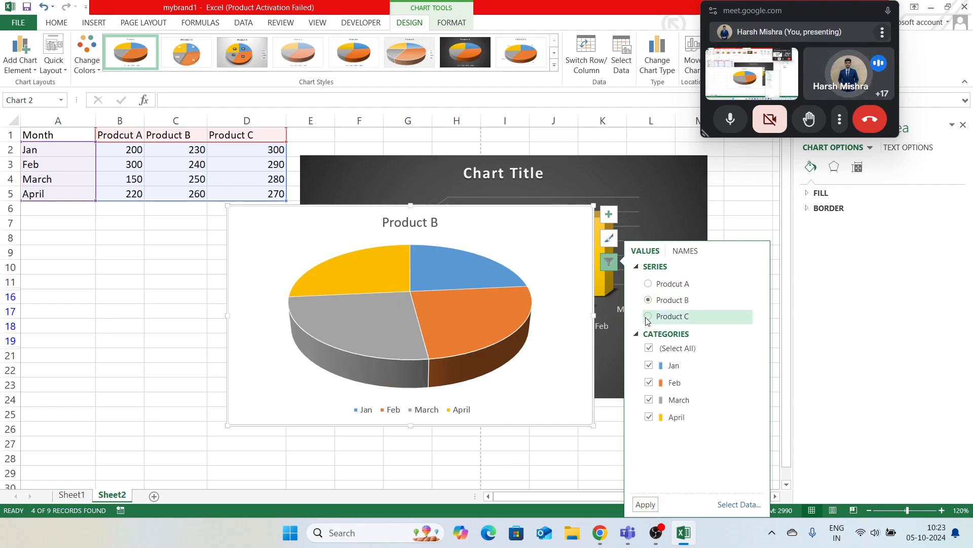
left_click(649, 316)
left_click(646, 504)
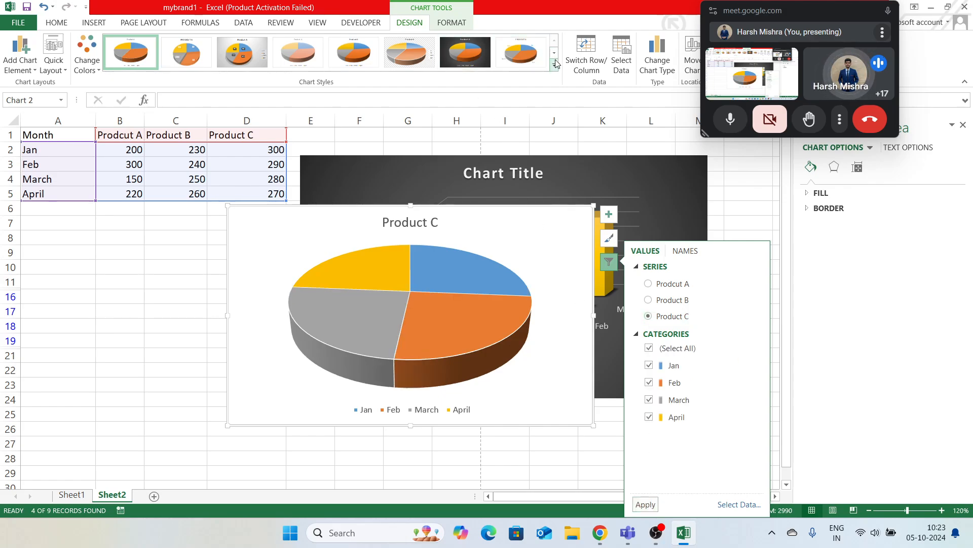
Try the dark chart style on the Product C pie chart, then apply the light style with white percentage labels.
left_click(465, 52)
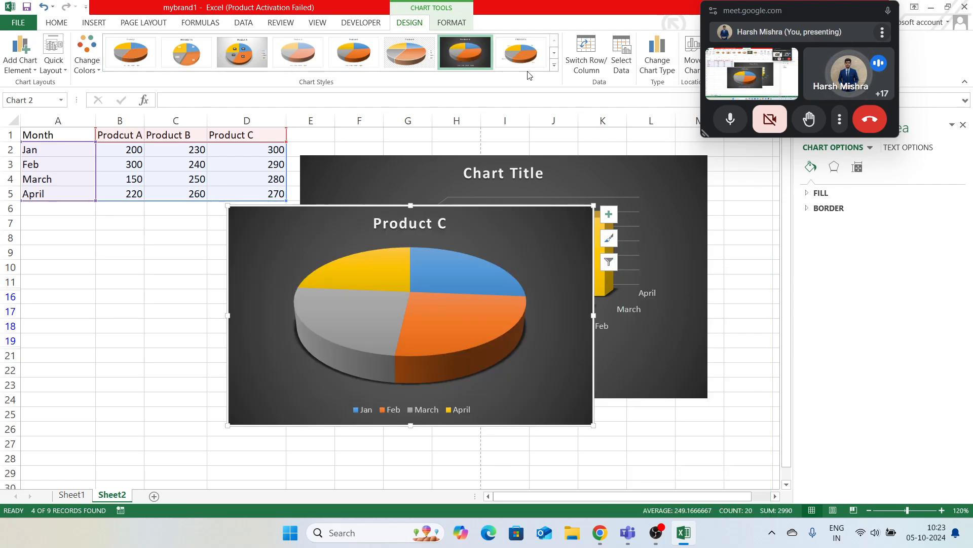
left_click(555, 65)
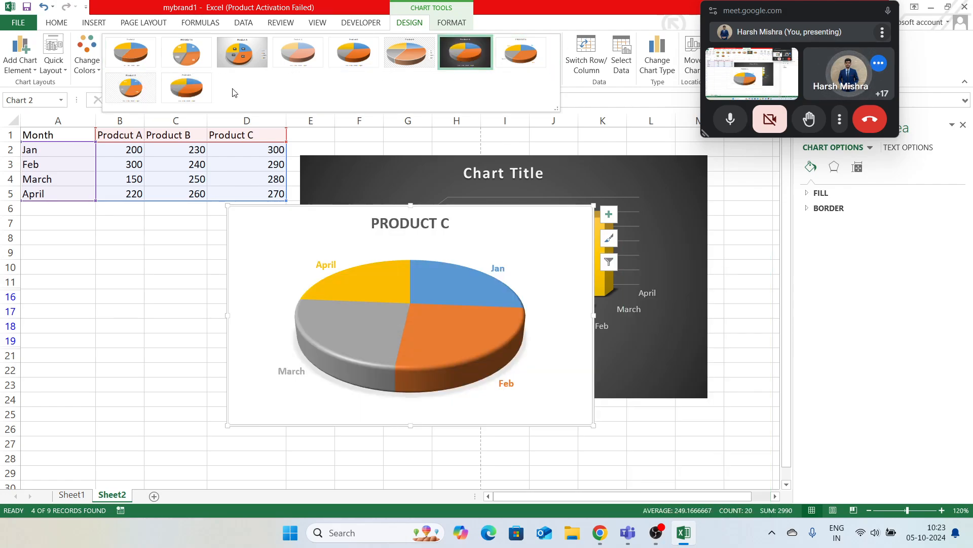
left_click(131, 89)
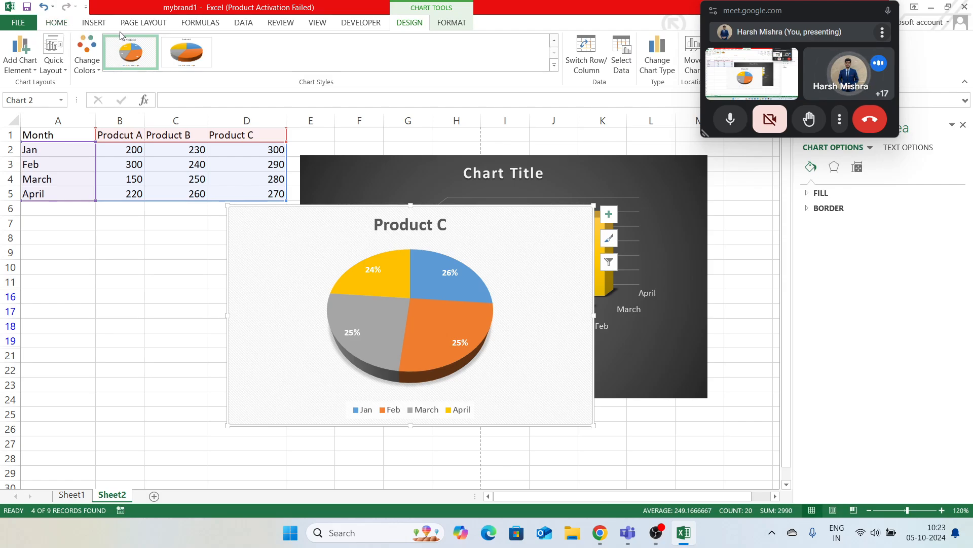
Examine the colour palettes, quick layouts, chart elements and scatter chart options available for the pie chart.
left_click(91, 70)
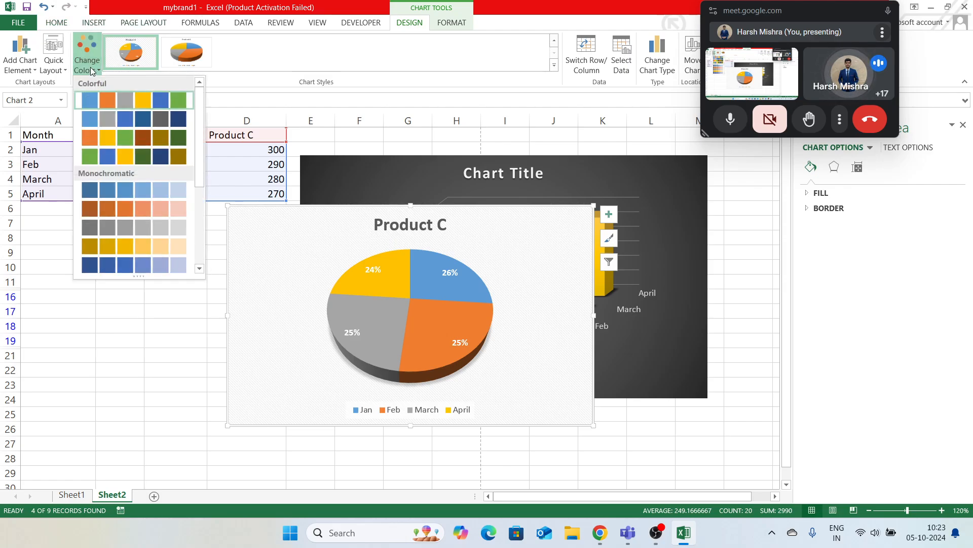
left_click(91, 70)
left_click(66, 70)
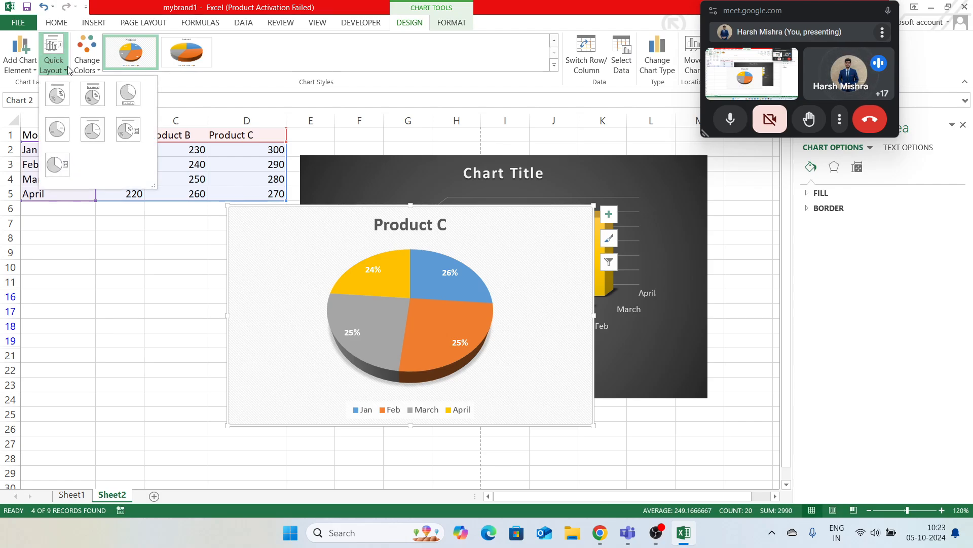
left_click(67, 70)
left_click(35, 70)
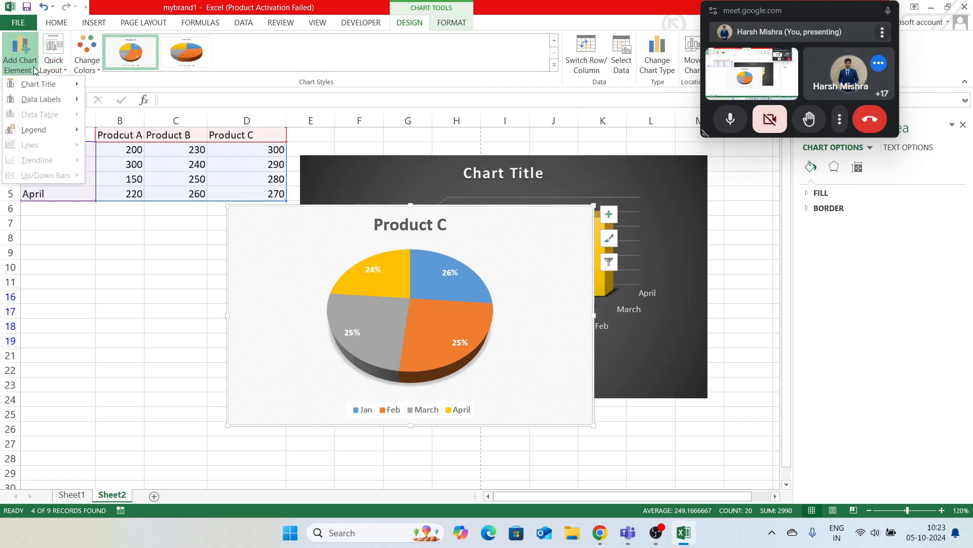
left_click(69, 66)
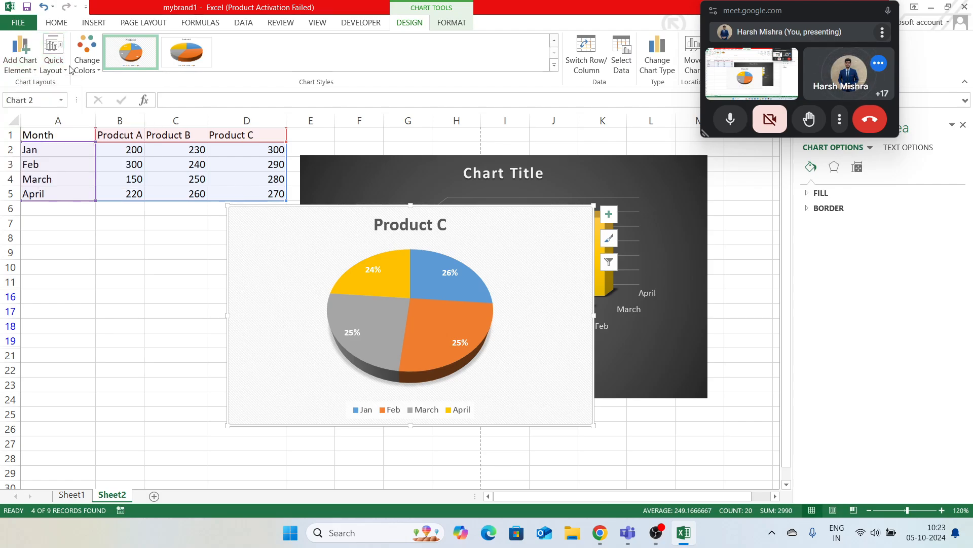
left_click(69, 26)
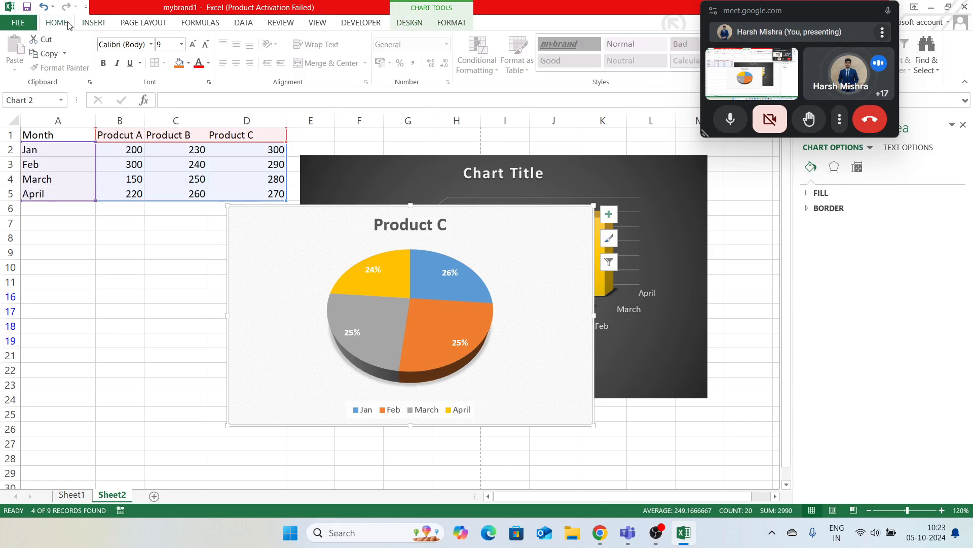
left_click(94, 23)
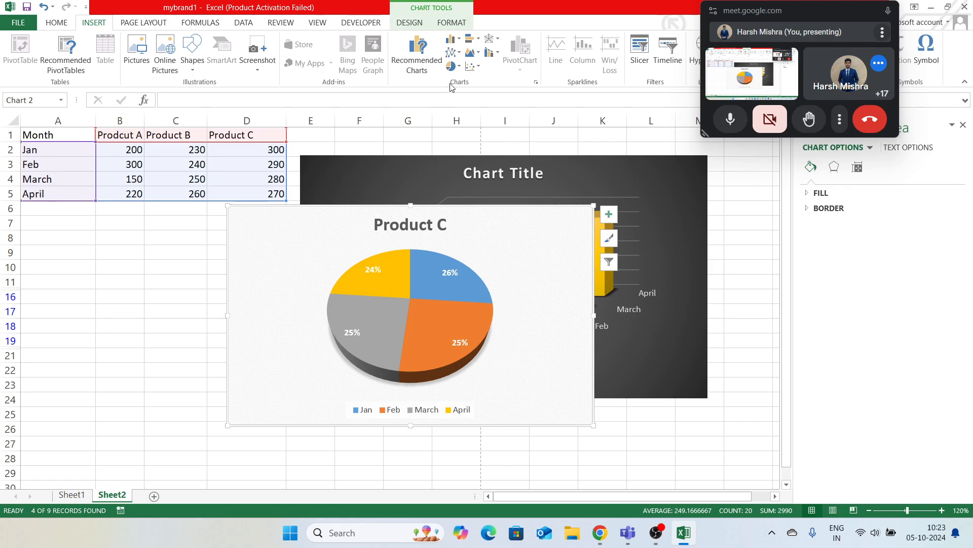
left_click(479, 70)
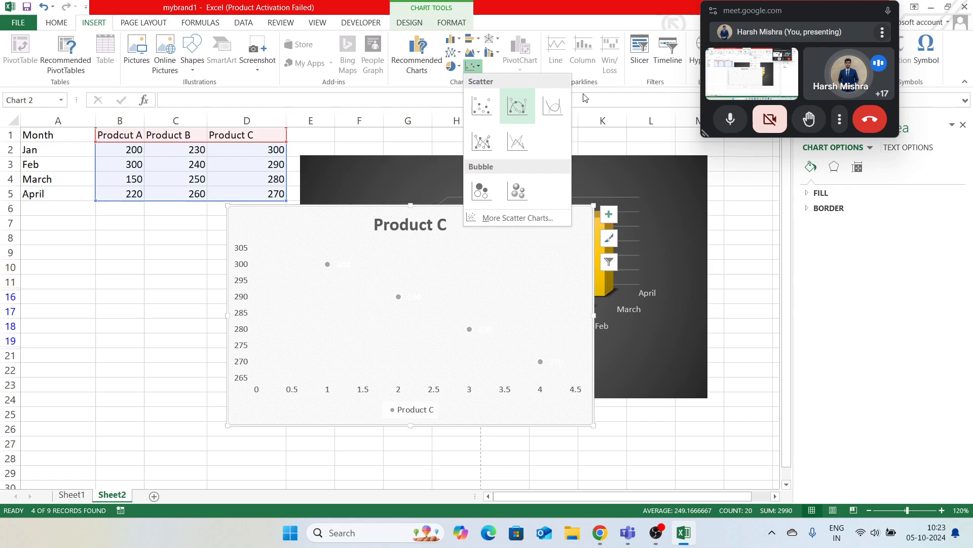
left_click(547, 58)
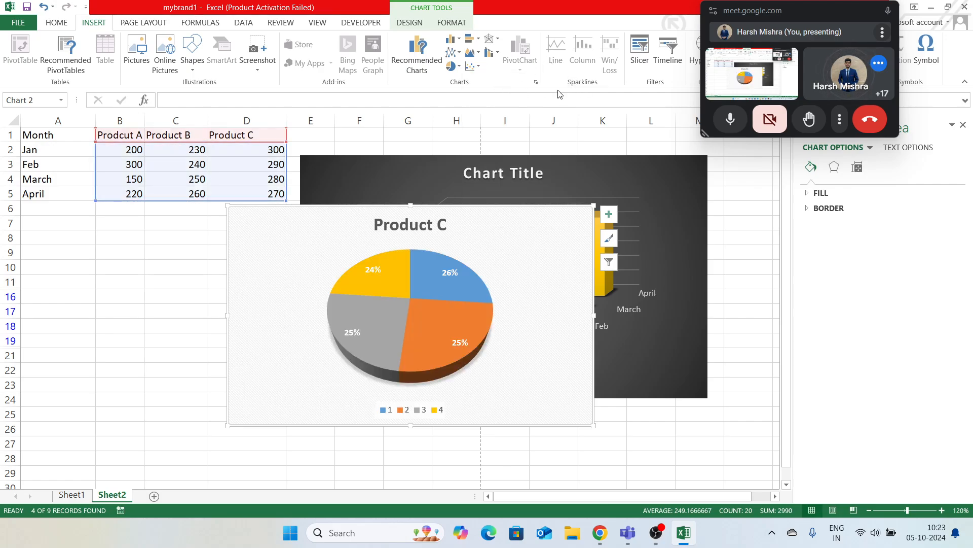
Browse the Area, X Y (Scatter), Stock, Surface, Radar and Combo types offered for changing the Product C chart.
left_click(536, 83)
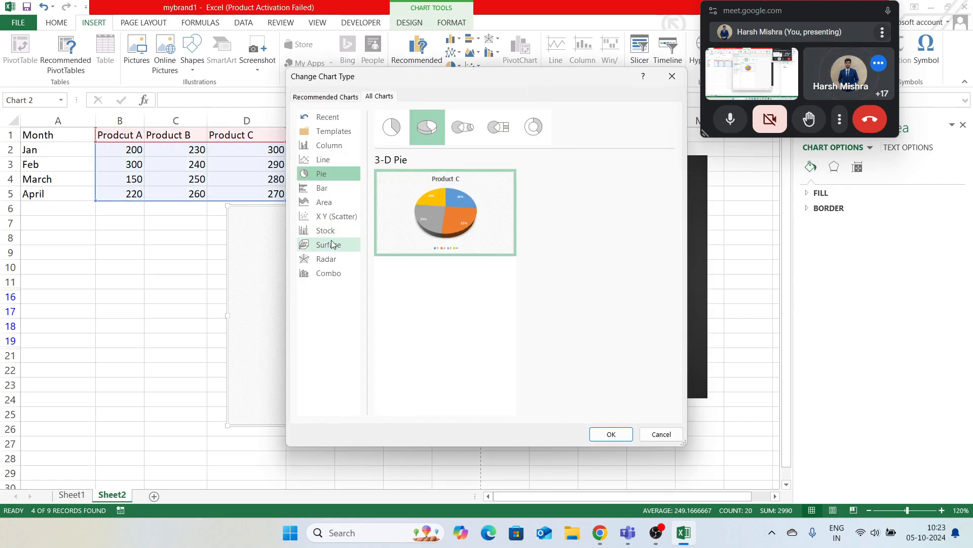
left_click(322, 204)
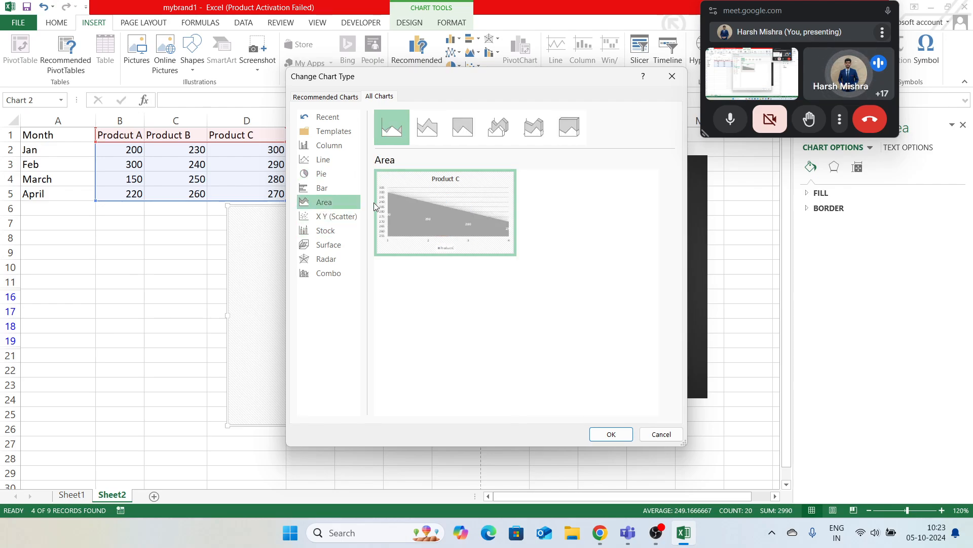
left_click(439, 130)
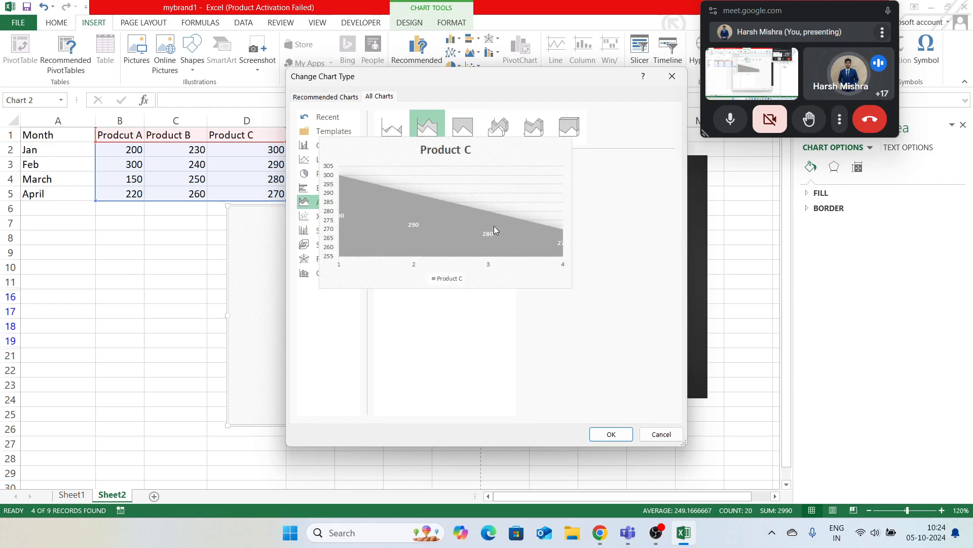
left_click(328, 218)
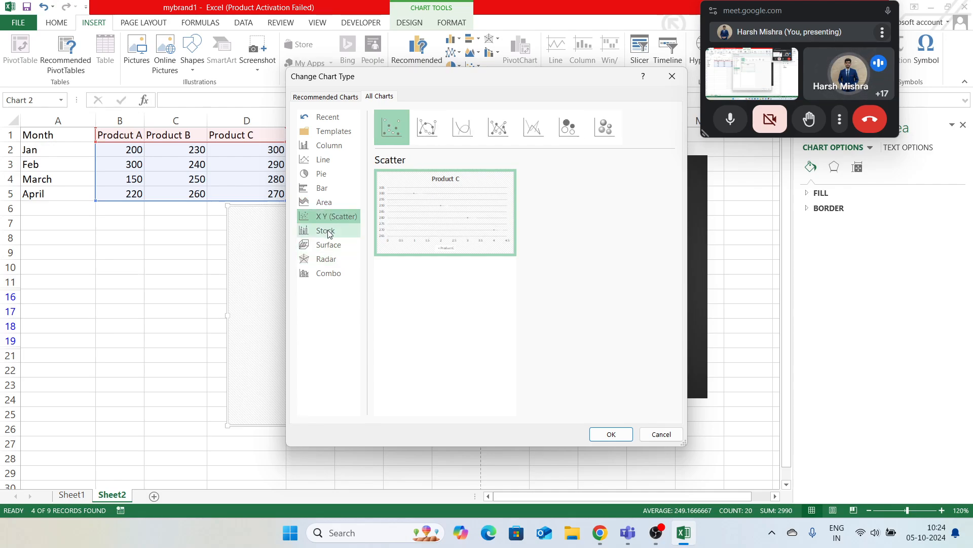
left_click(329, 232)
left_click(332, 245)
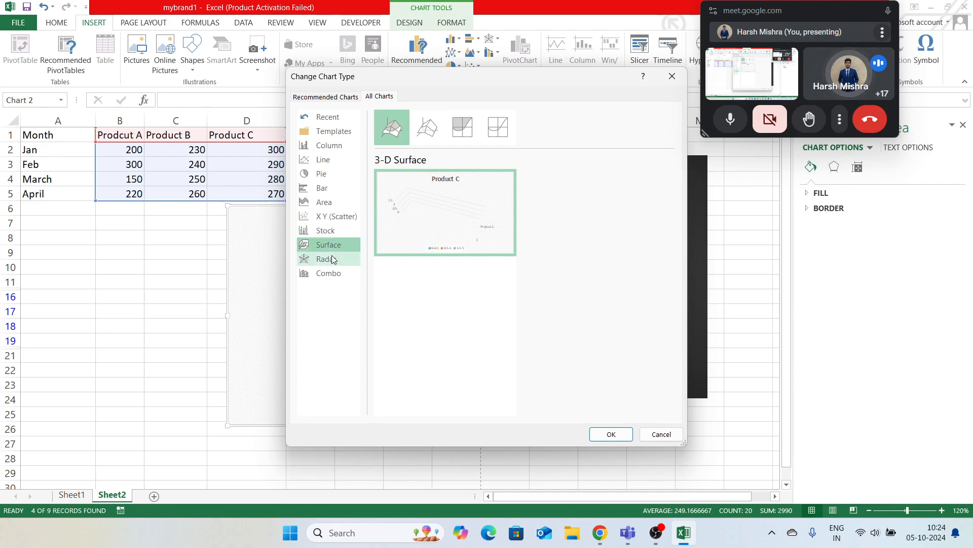
left_click(333, 261)
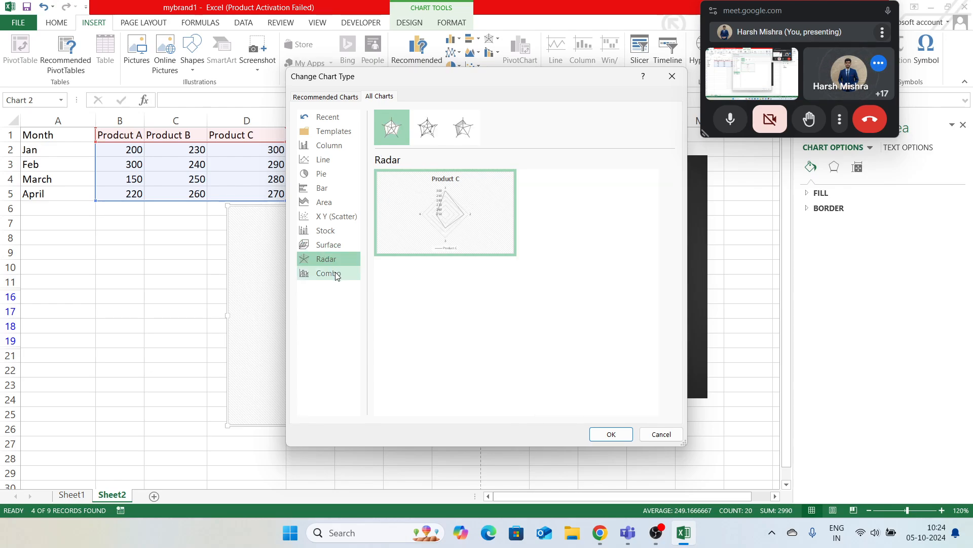
left_click(333, 272)
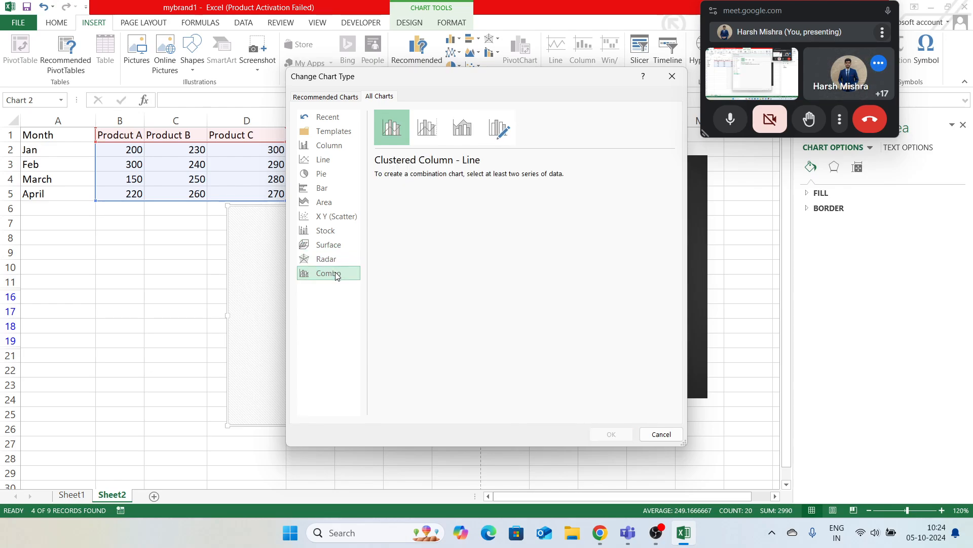
Compare the column chart variants and change the Product C chart to 3-D 100% Stacked Column with months as categories.
left_click(329, 145)
mouse_move(542, 212)
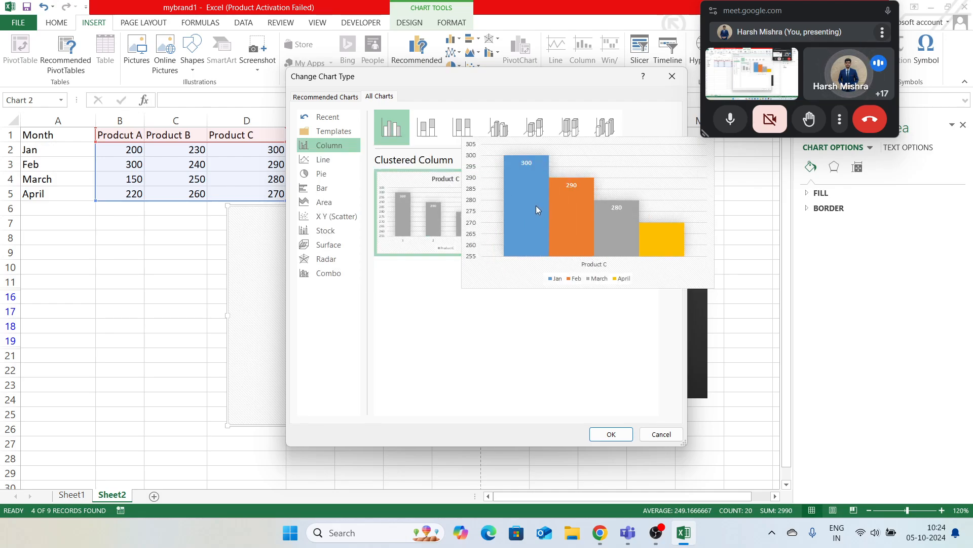
left_click(434, 132)
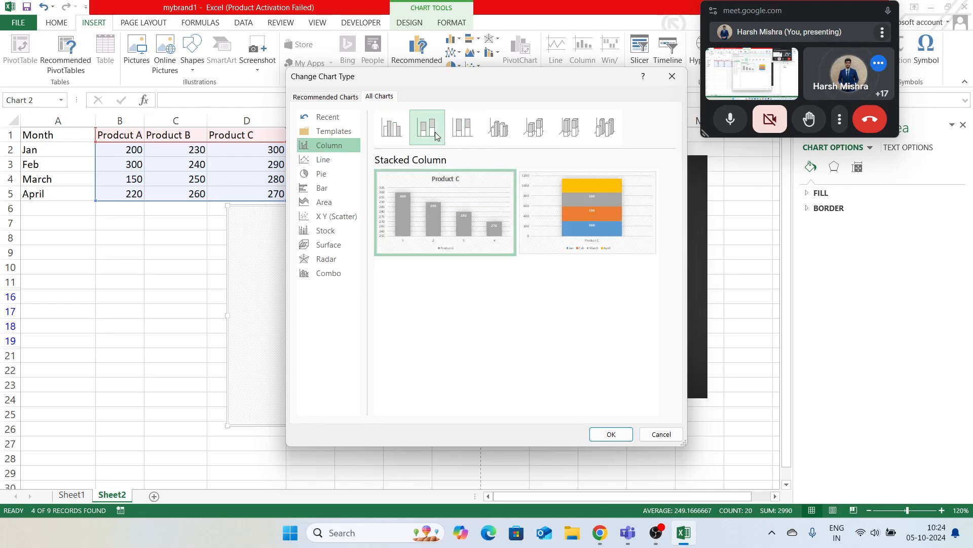
left_click(471, 136)
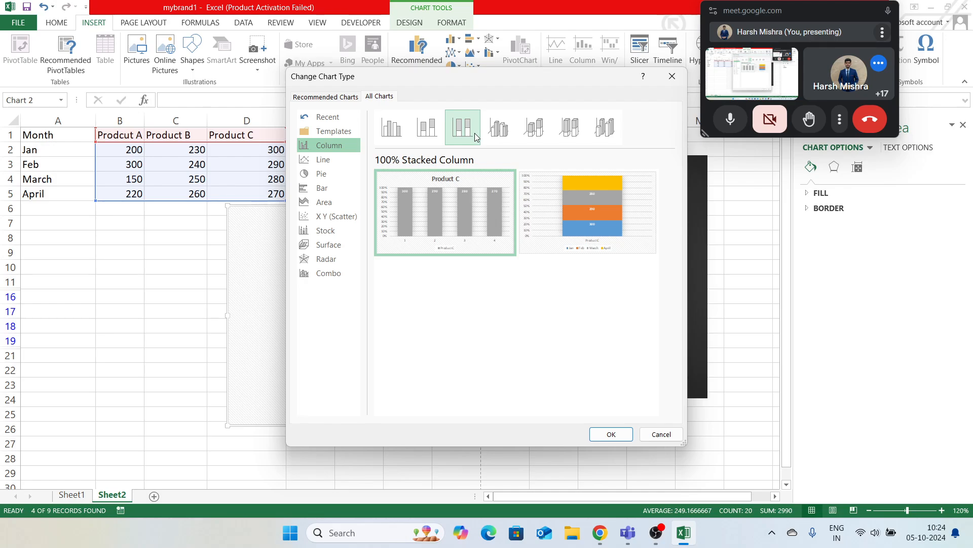
left_click(556, 142)
mouse_move(448, 237)
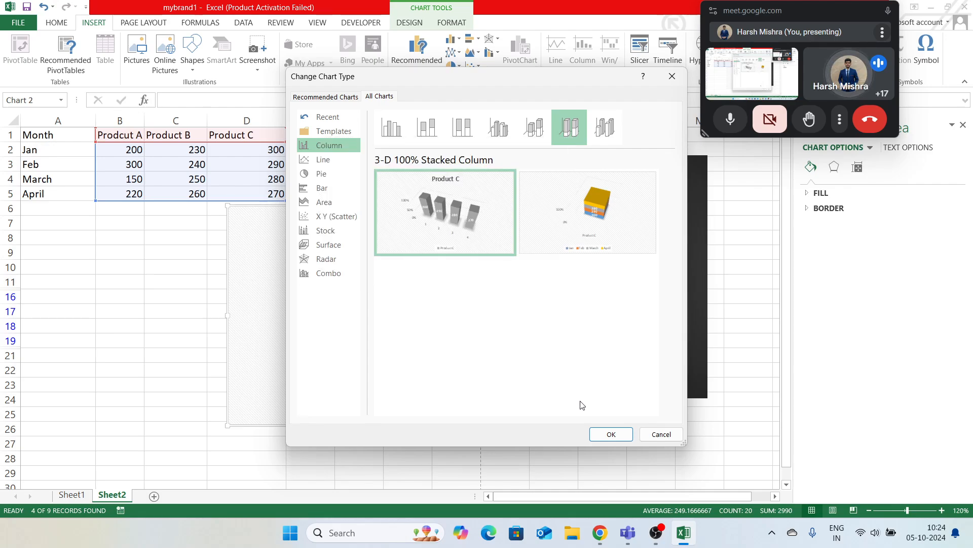
left_click(598, 431)
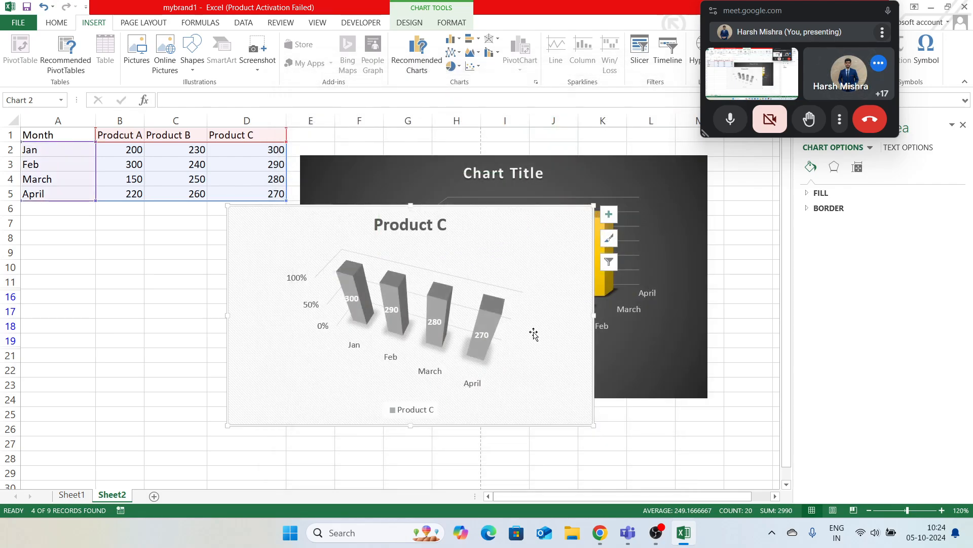
Enlarge the stacked column chart from its upper-right corner and include all three product series in it.
left_click_drag(594, 205, 657, 141)
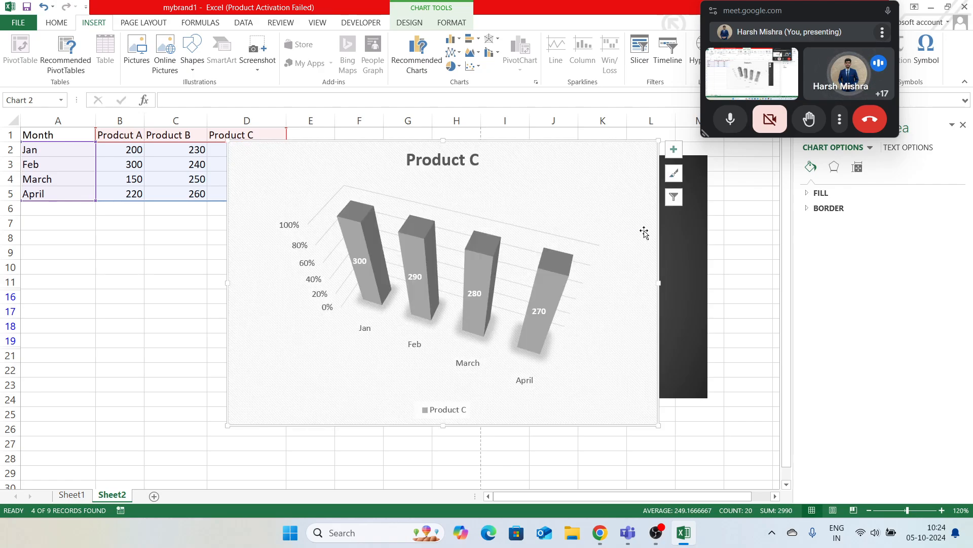
left_click(674, 197)
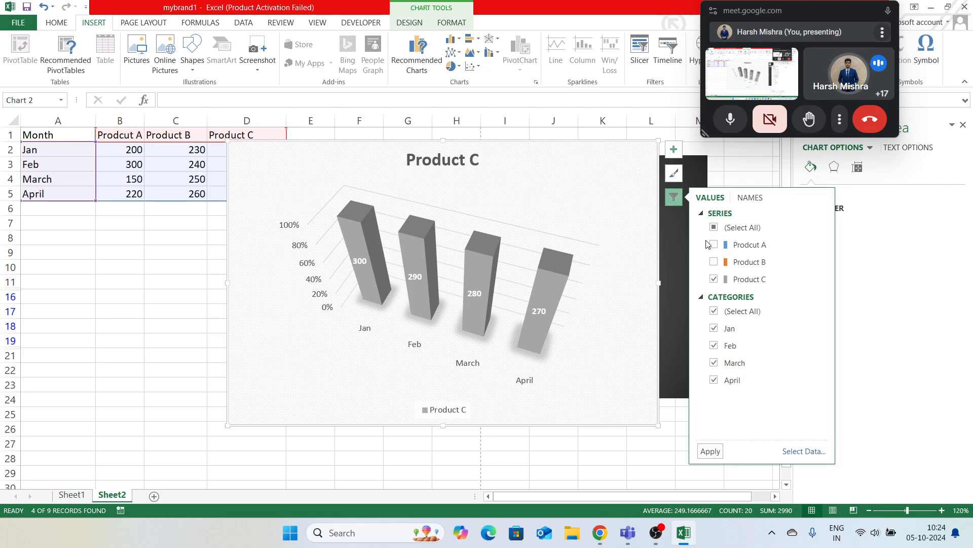
left_click(714, 228)
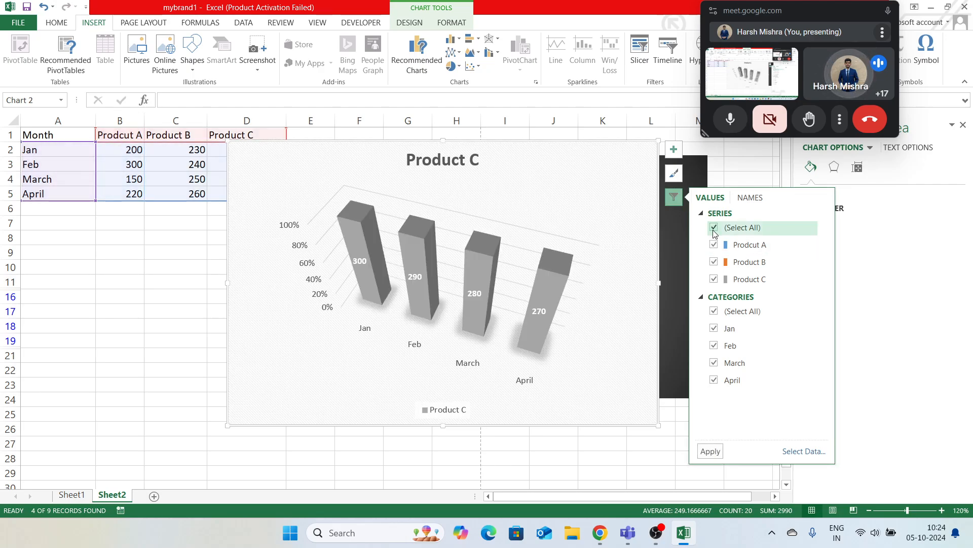
left_click(709, 451)
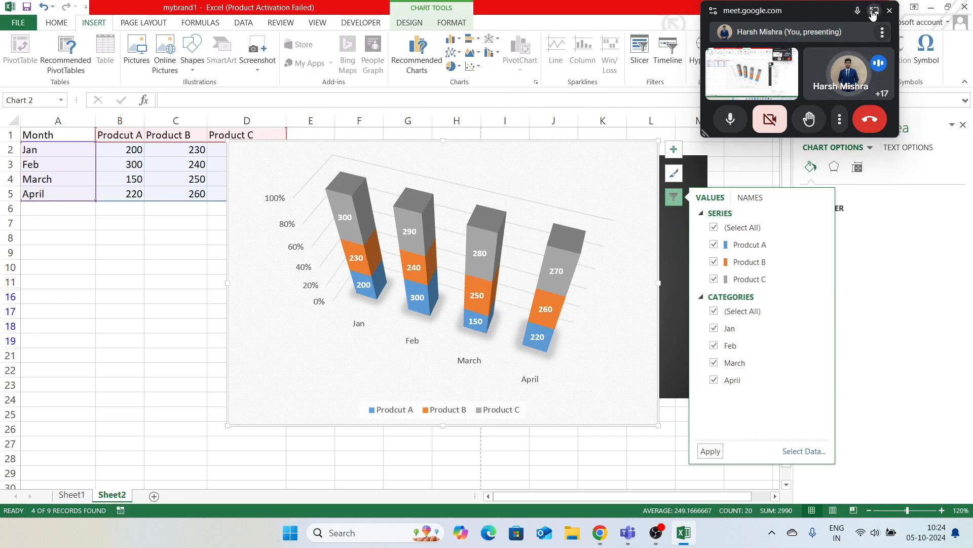
Switch to the full Google Meet call in the browser.
left_click(873, 11)
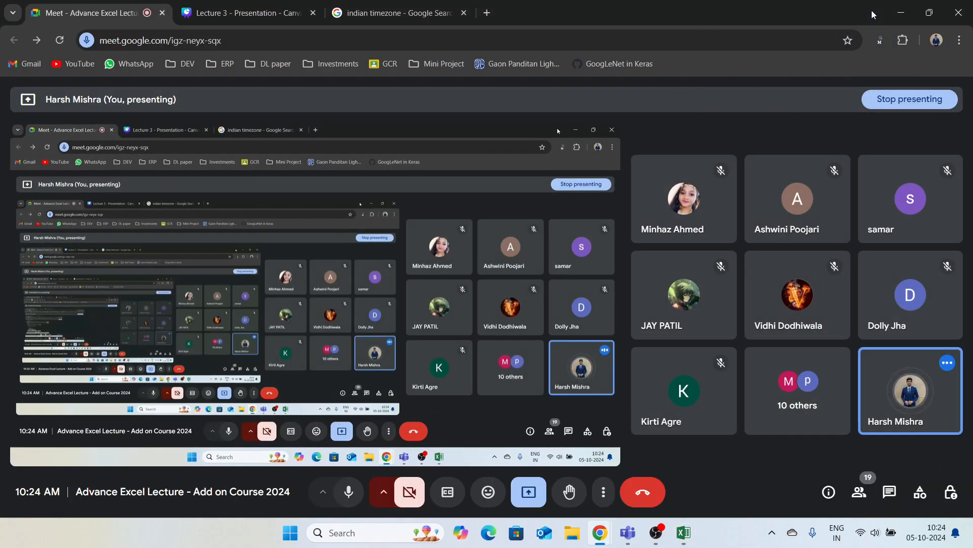